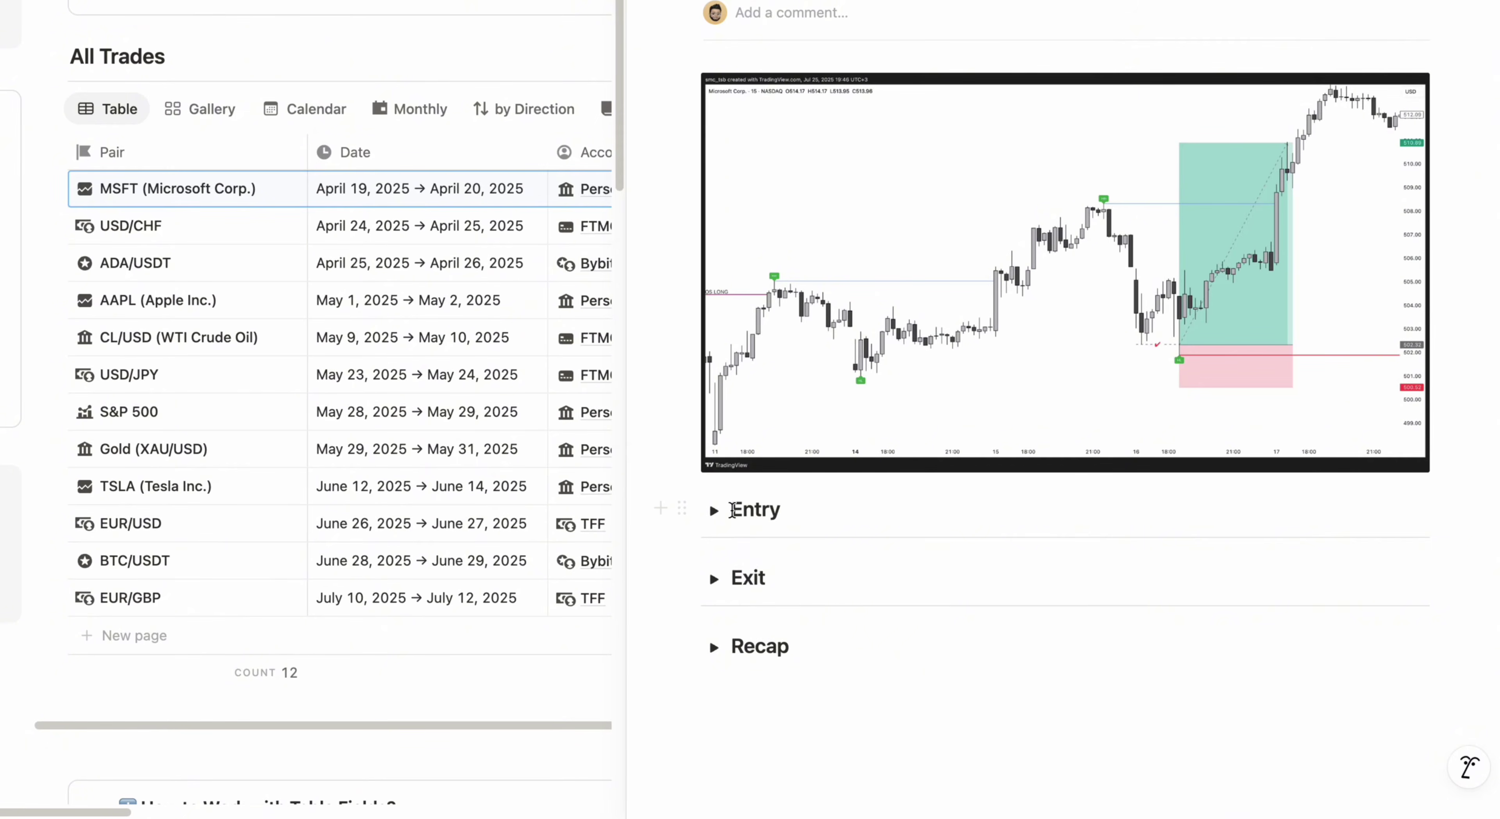
- Expand the Entry, Entry Checklist, Entry Details, Exit and Recap sections on the MSFT trade page
left_click(714, 511)
left_click(742, 558)
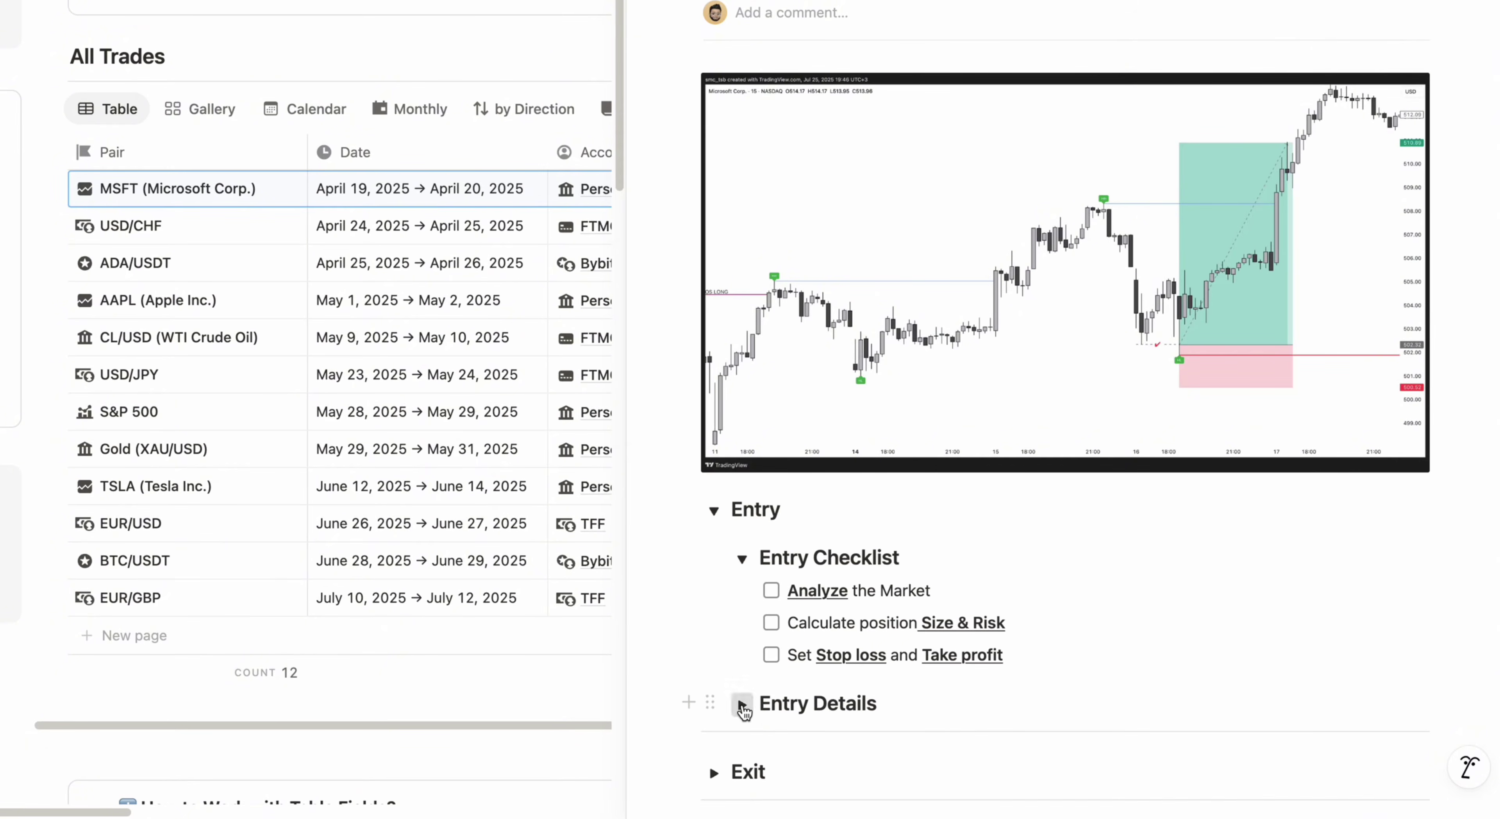
left_click(742, 705)
scroll(710, 631, "down", 5)
left_click(714, 578)
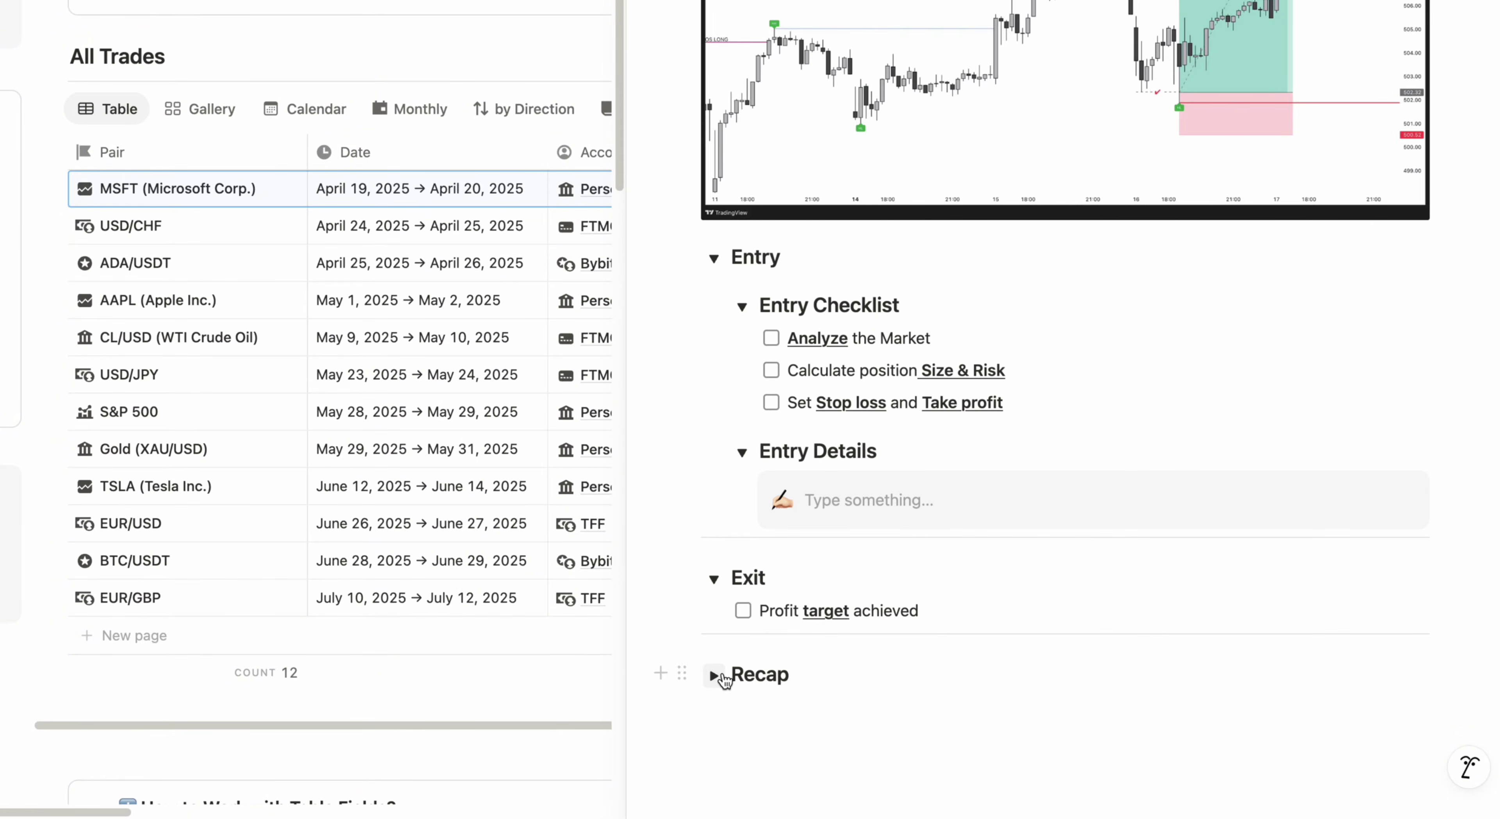
left_click(713, 674)
scroll(724, 640, "down", 5)
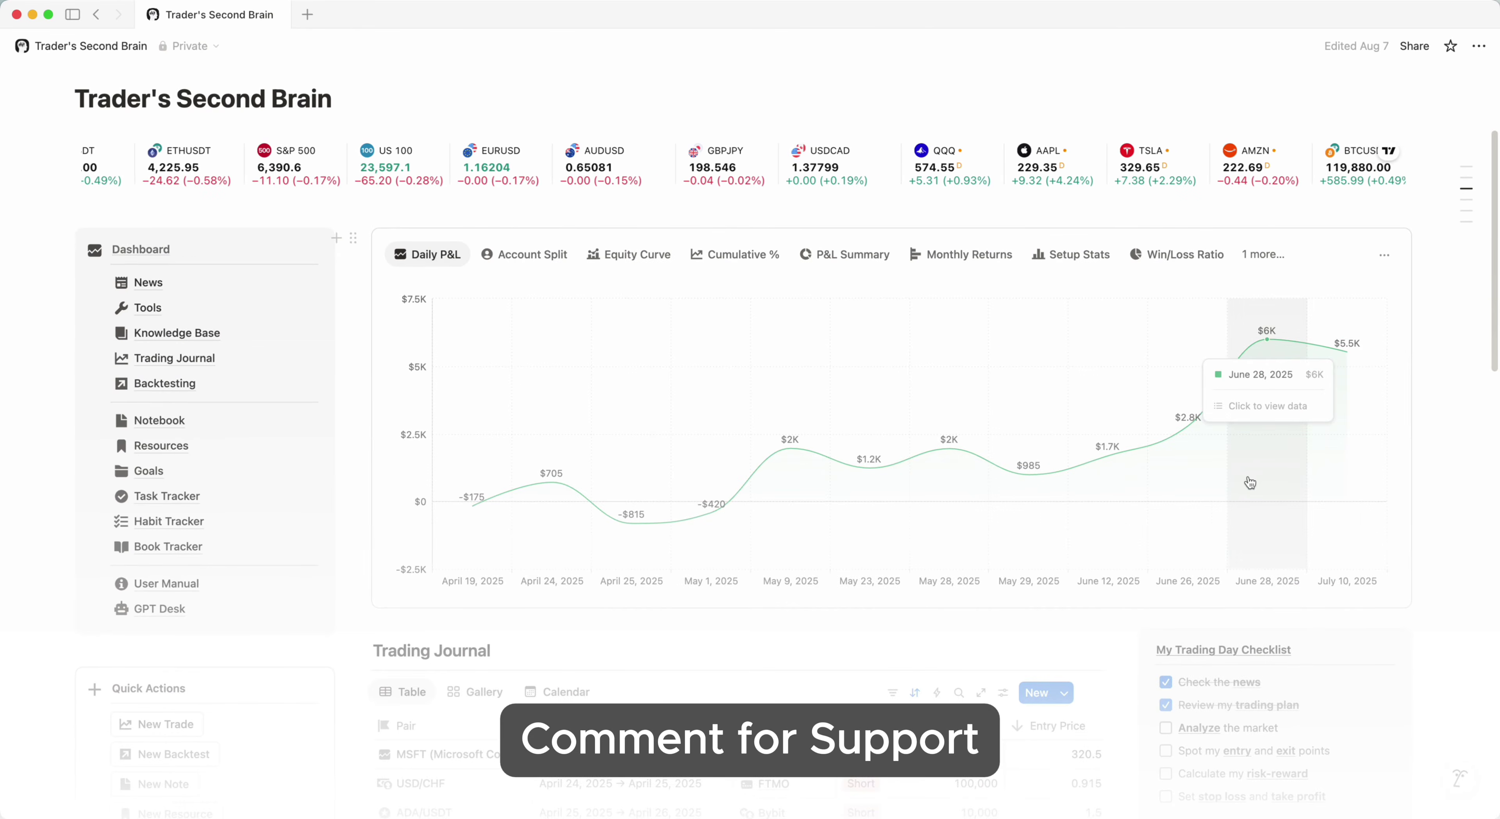
- Look through the Trader's Second Brain dashboard and the Trading Journal page's trades table and field guides
scroll(1246, 460, "down", 4)
scroll(1249, 475, "down", 15)
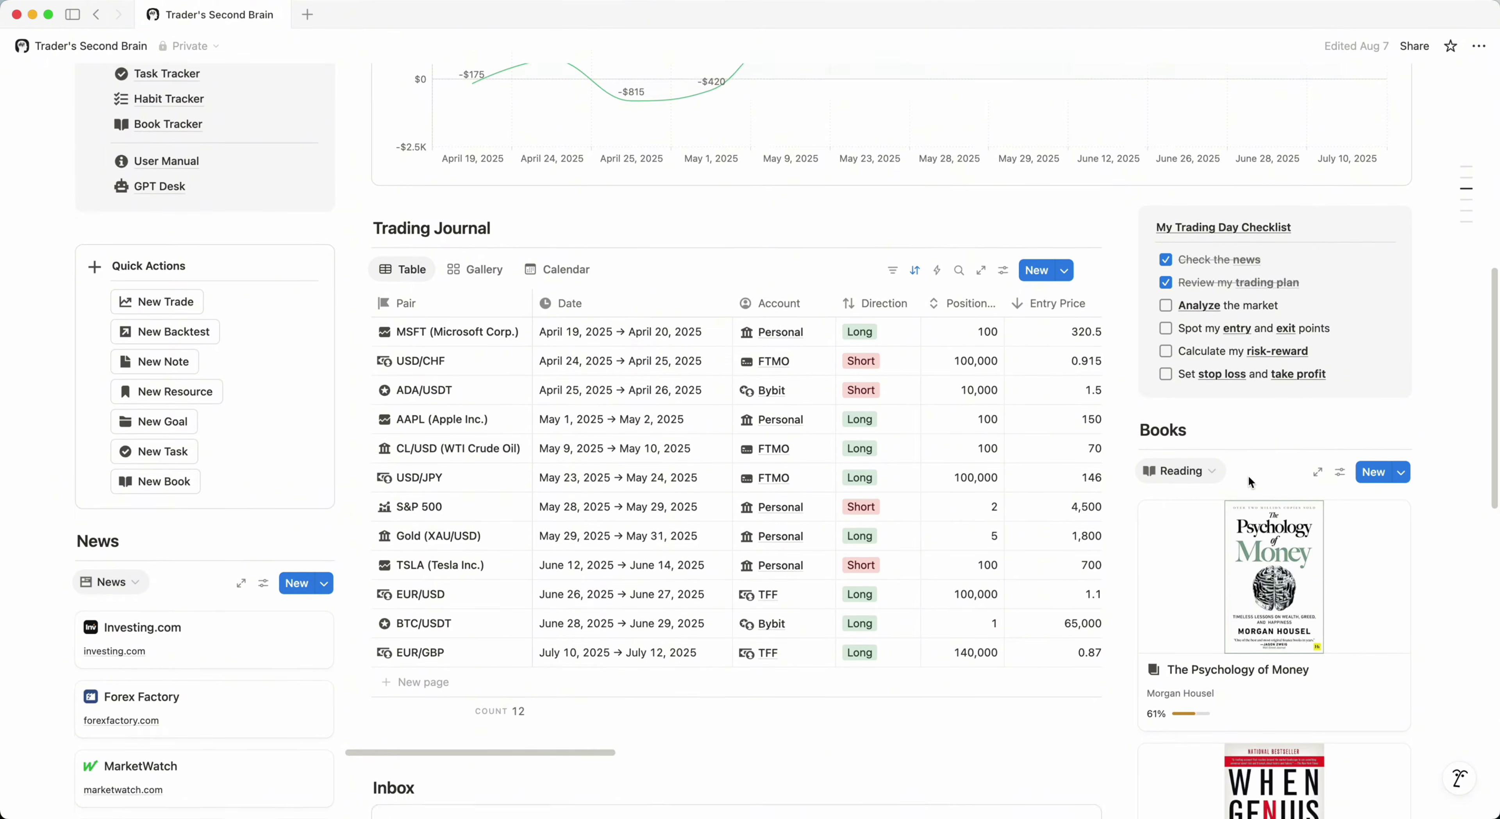
scroll(1248, 477, "up", 20)
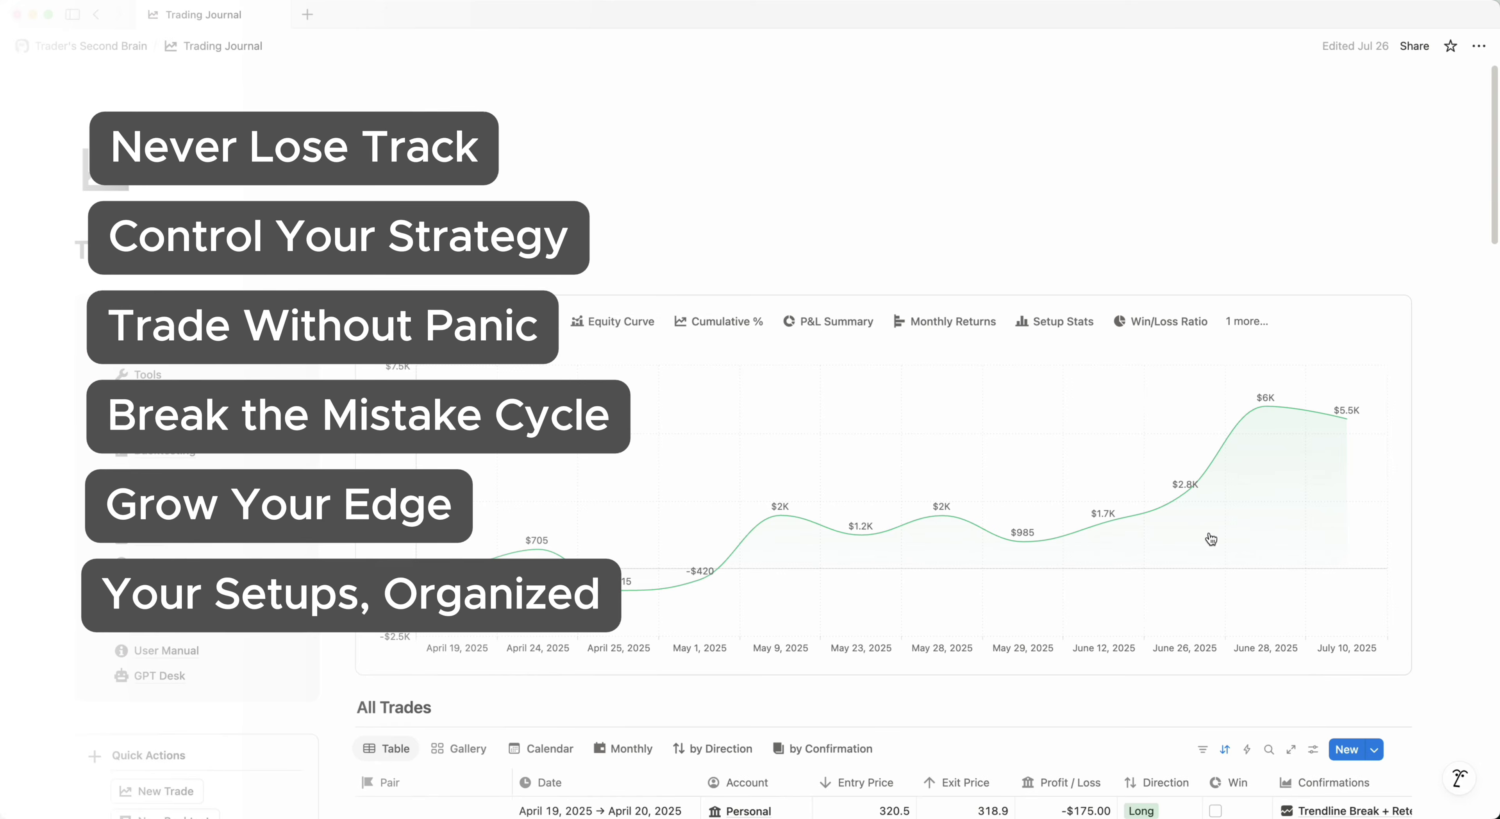
scroll(1211, 539, "down", 20)
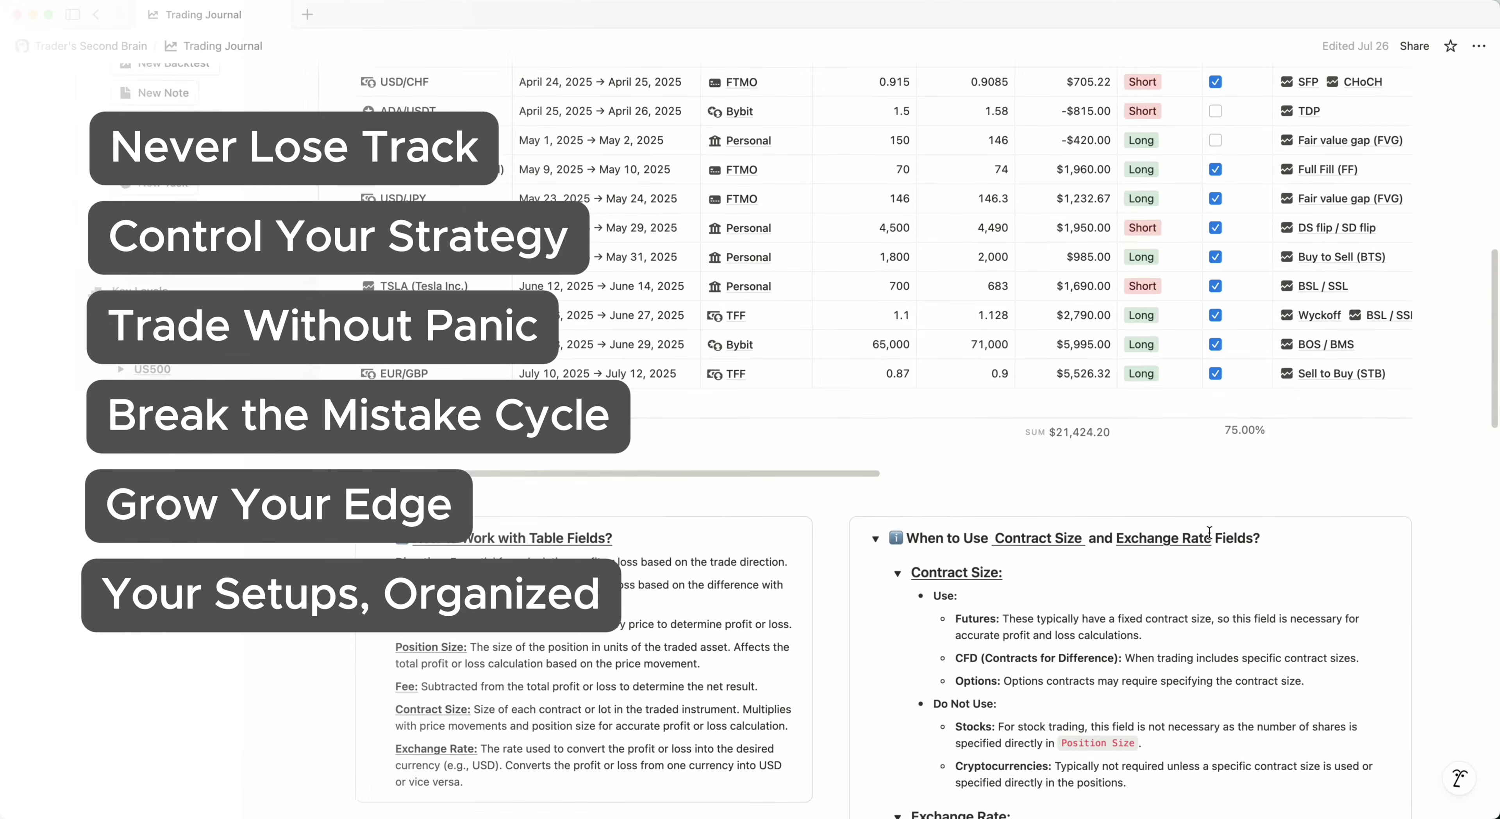
scroll(1209, 534, "down", 10)
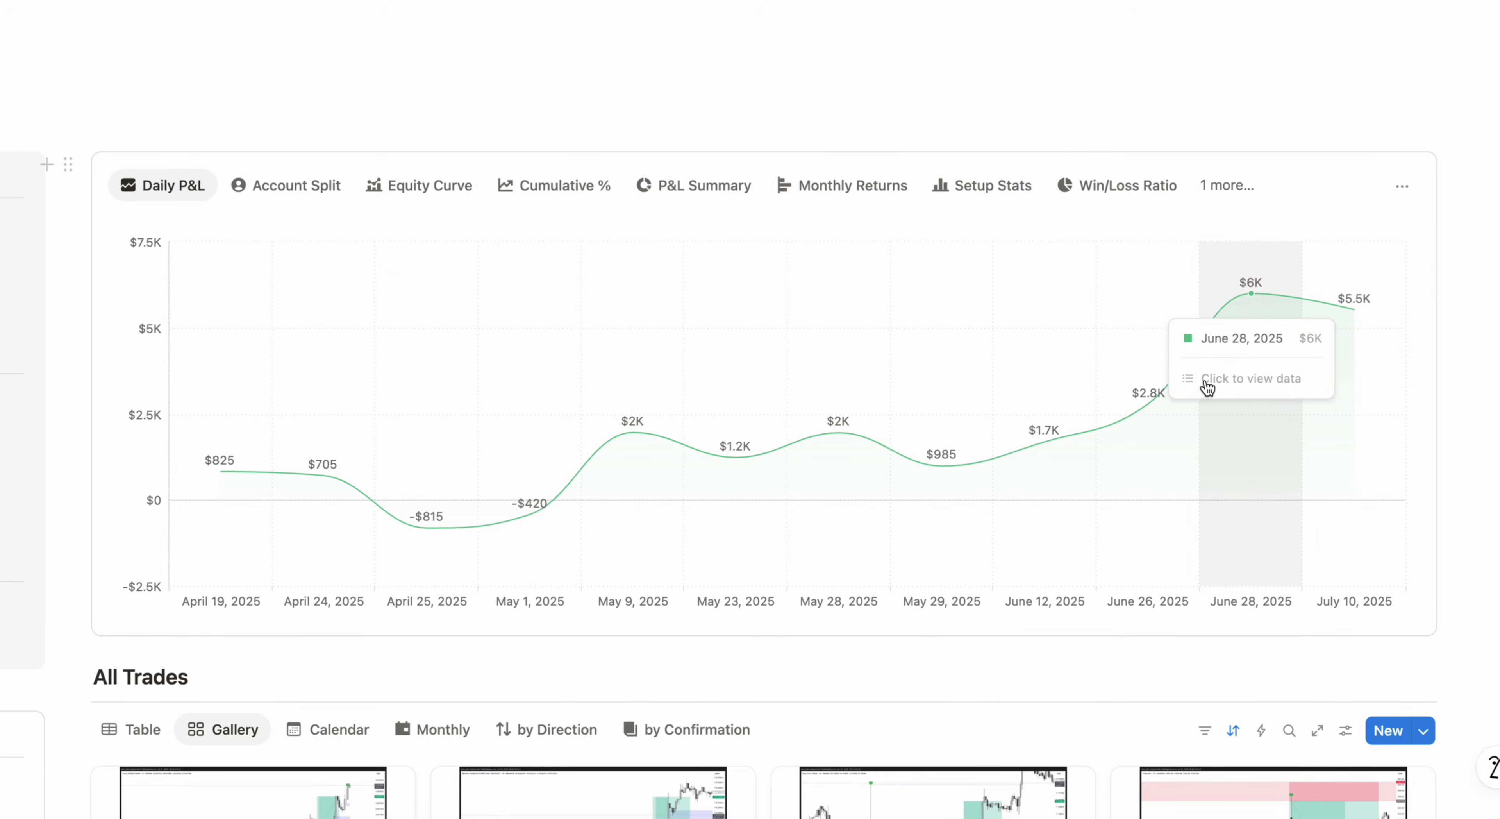
- View the trade data behind the June 12, 2025 point of the Daily P&L chart, including its further columns, and close it
left_click(1047, 434)
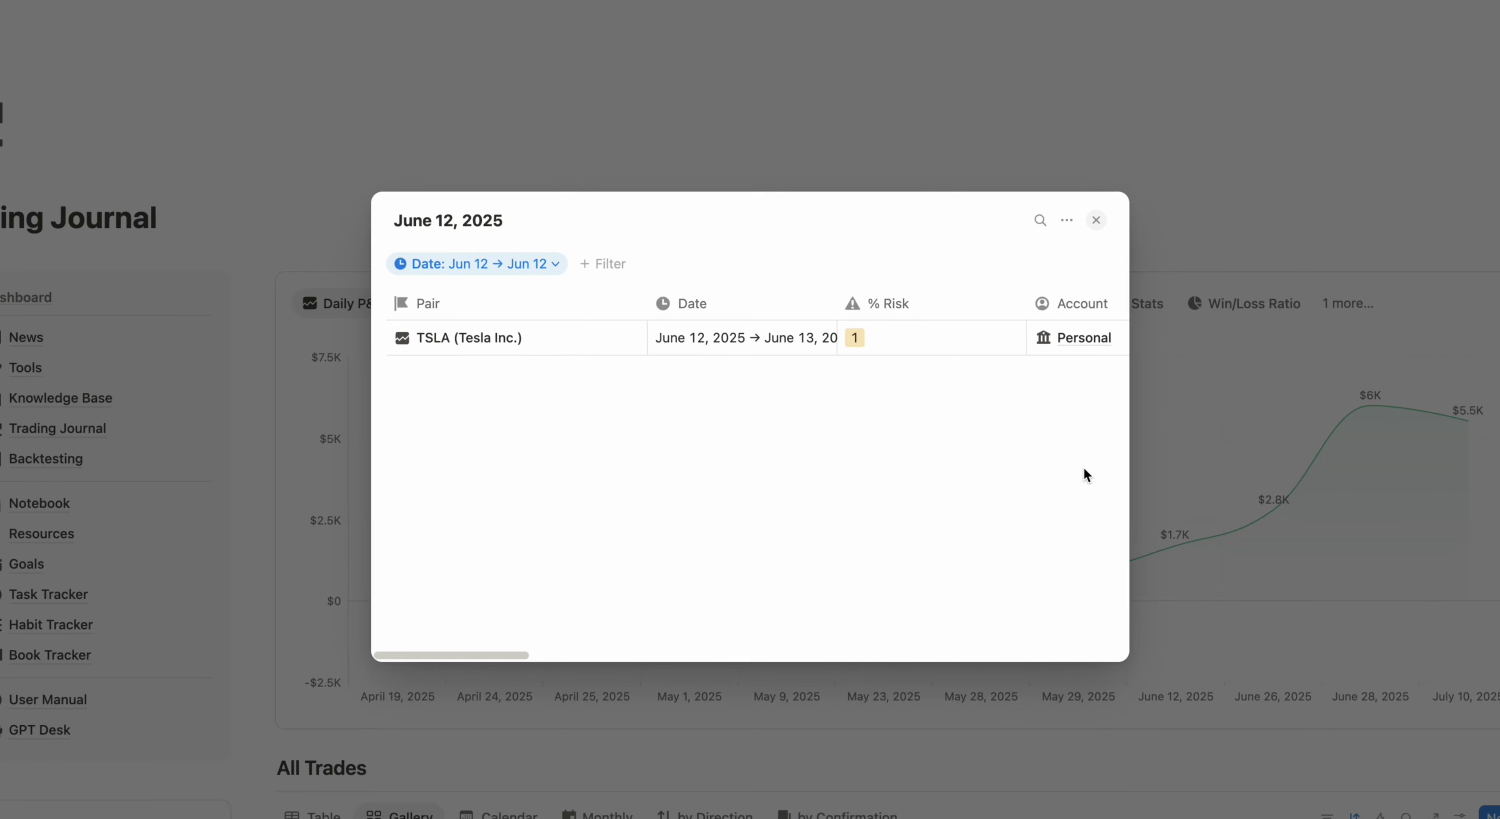
scroll(1083, 469, "right", 15)
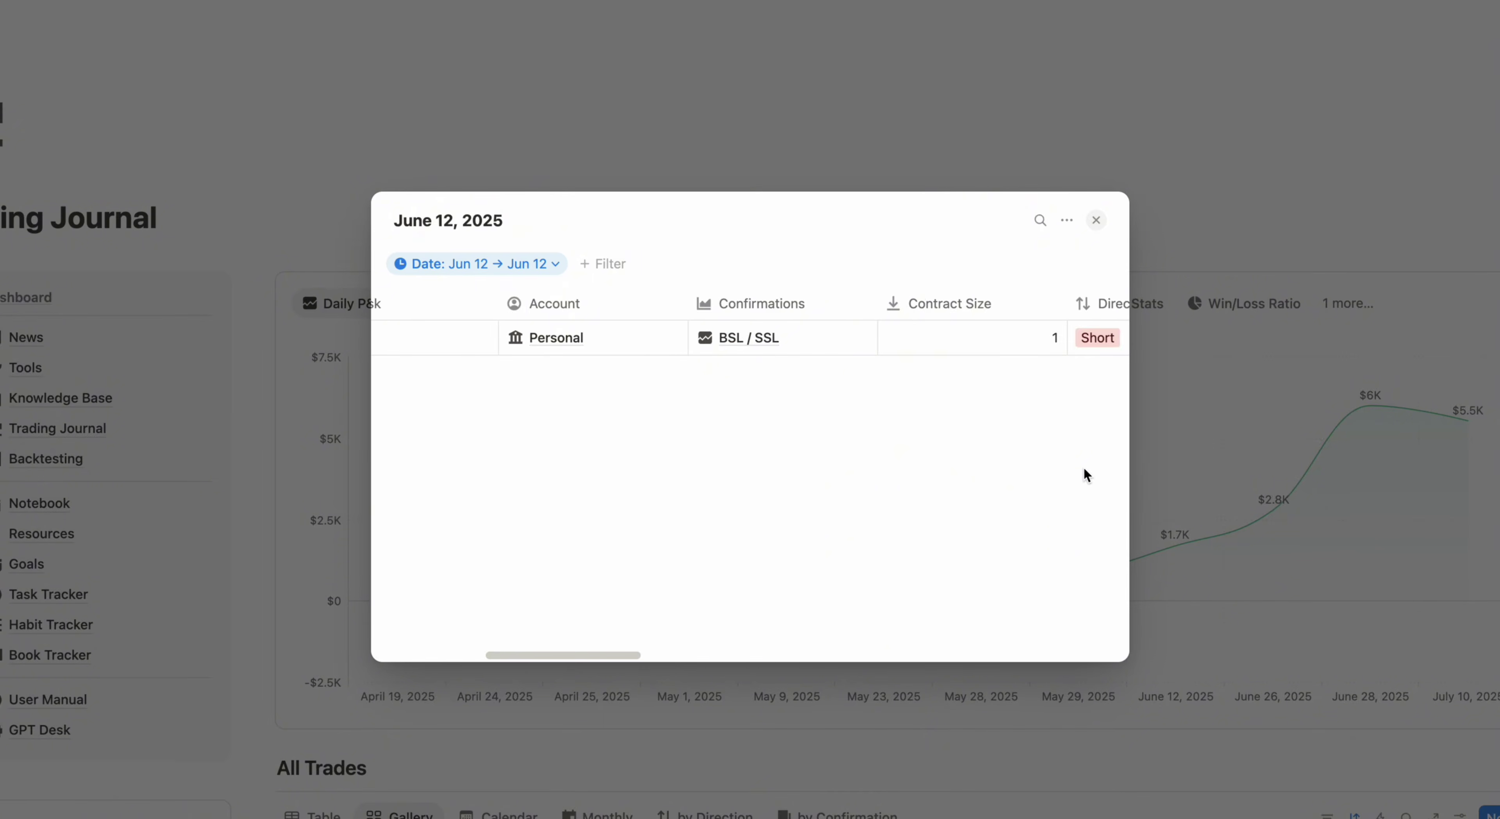
scroll(1084, 466, "right", 5)
key("Escape")
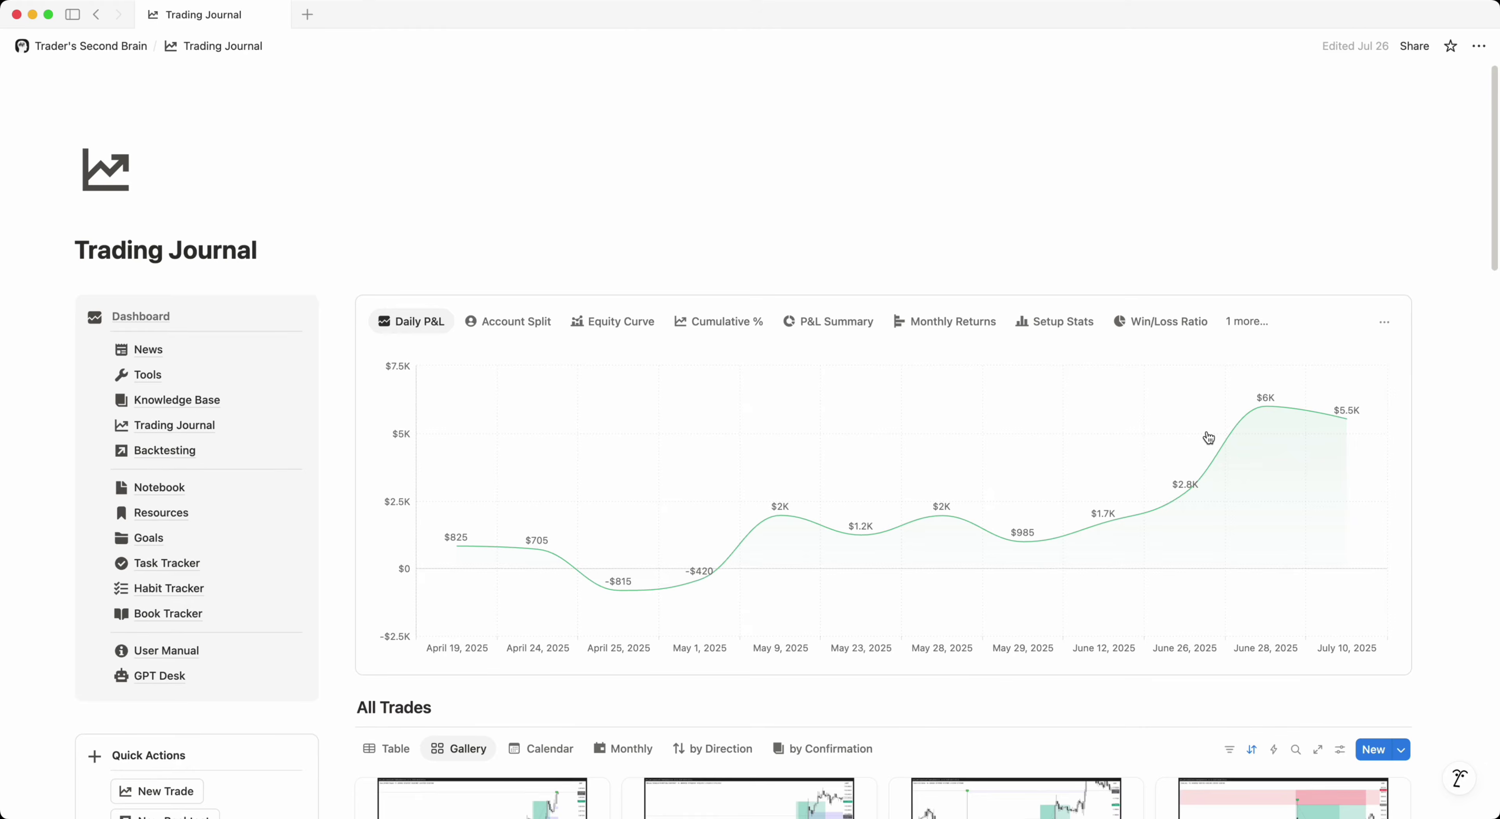
- Switch All Trades to the Table view and examine its columns from Pair through Trade Note, including the column summaries
scroll(1206, 436, "down", 8)
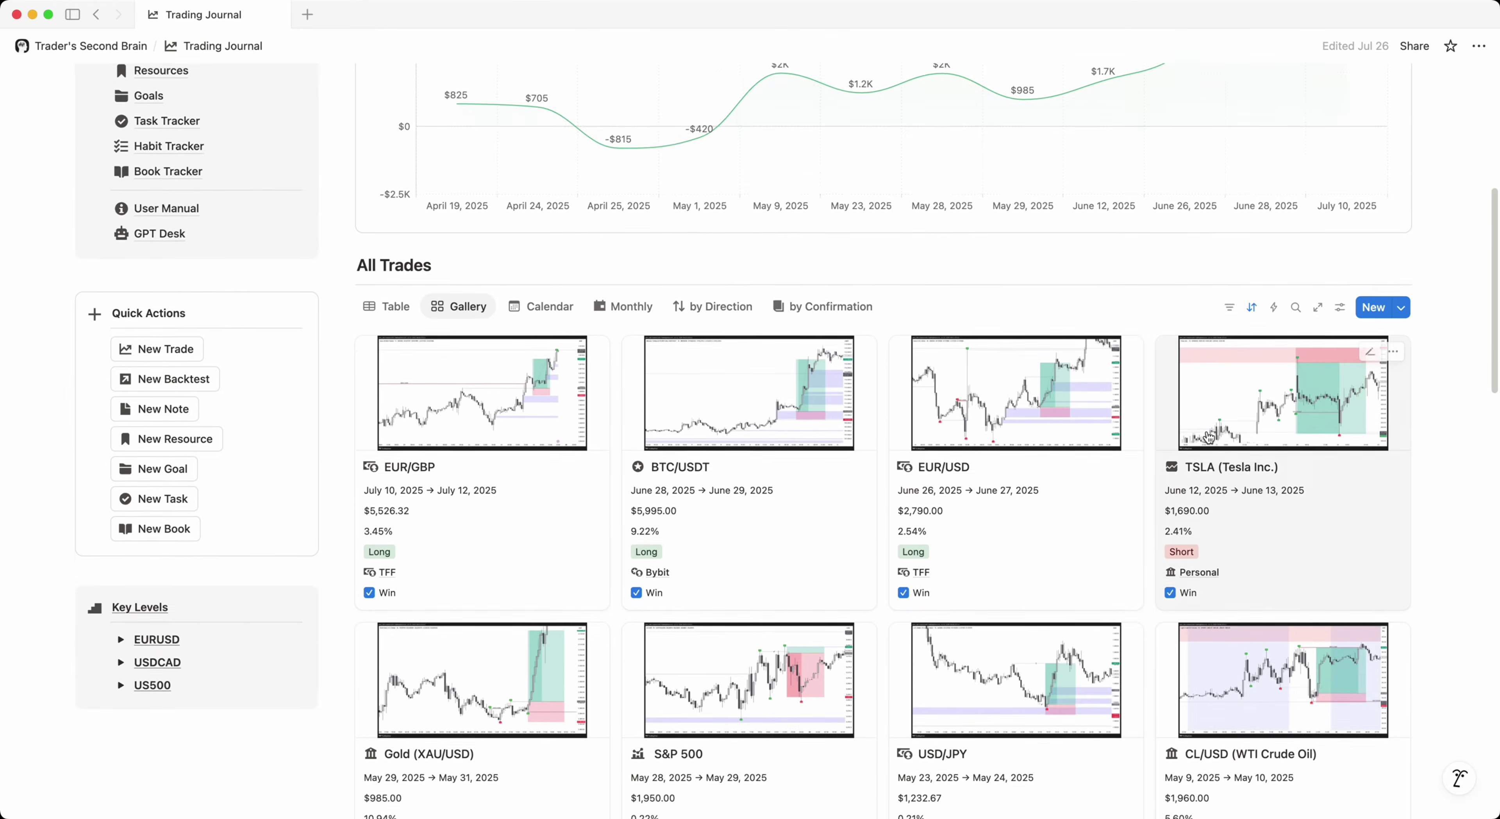
scroll(1208, 437, "down", 3)
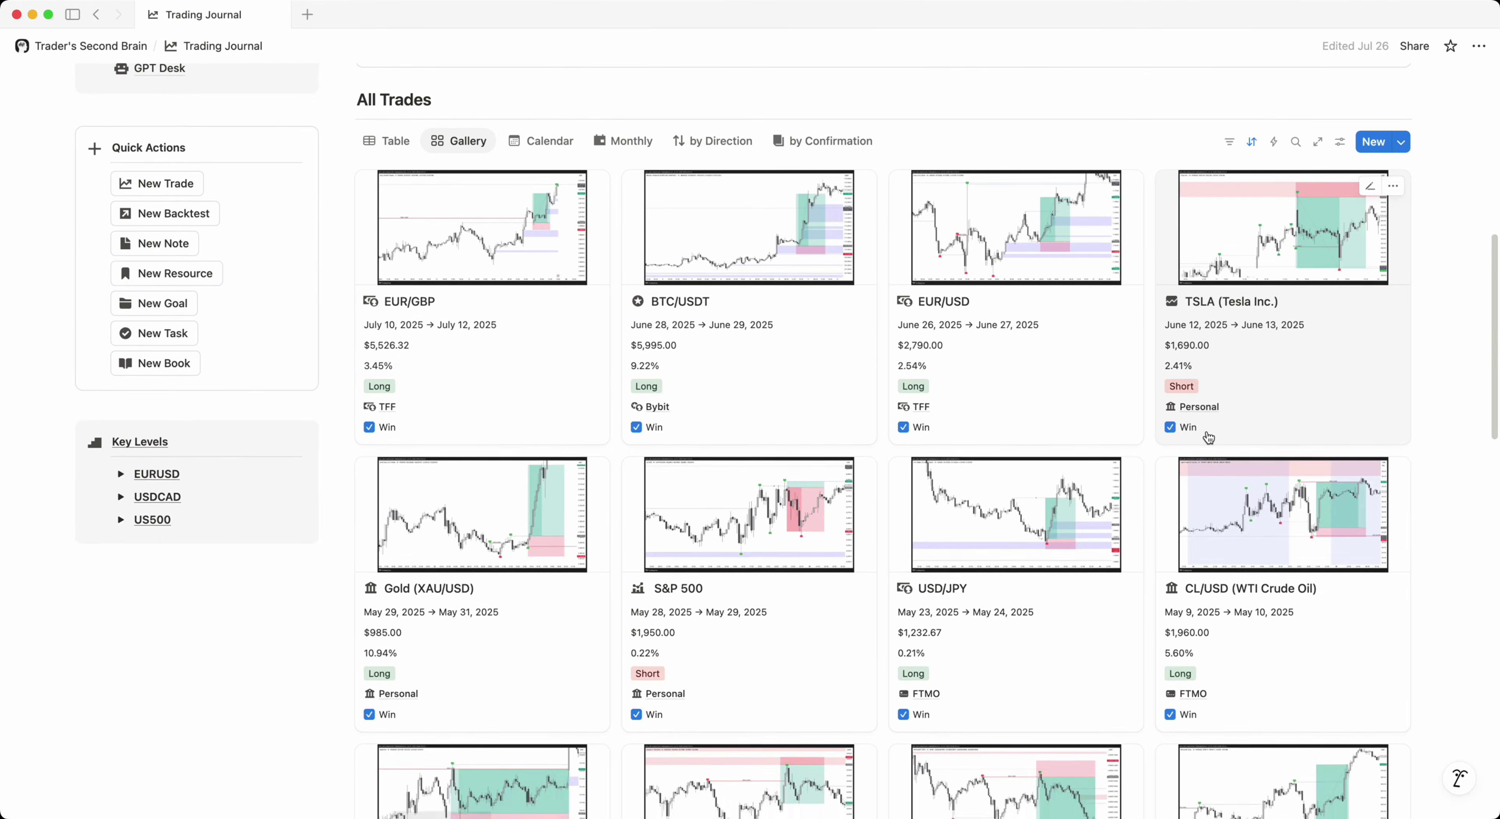
left_click(379, 150)
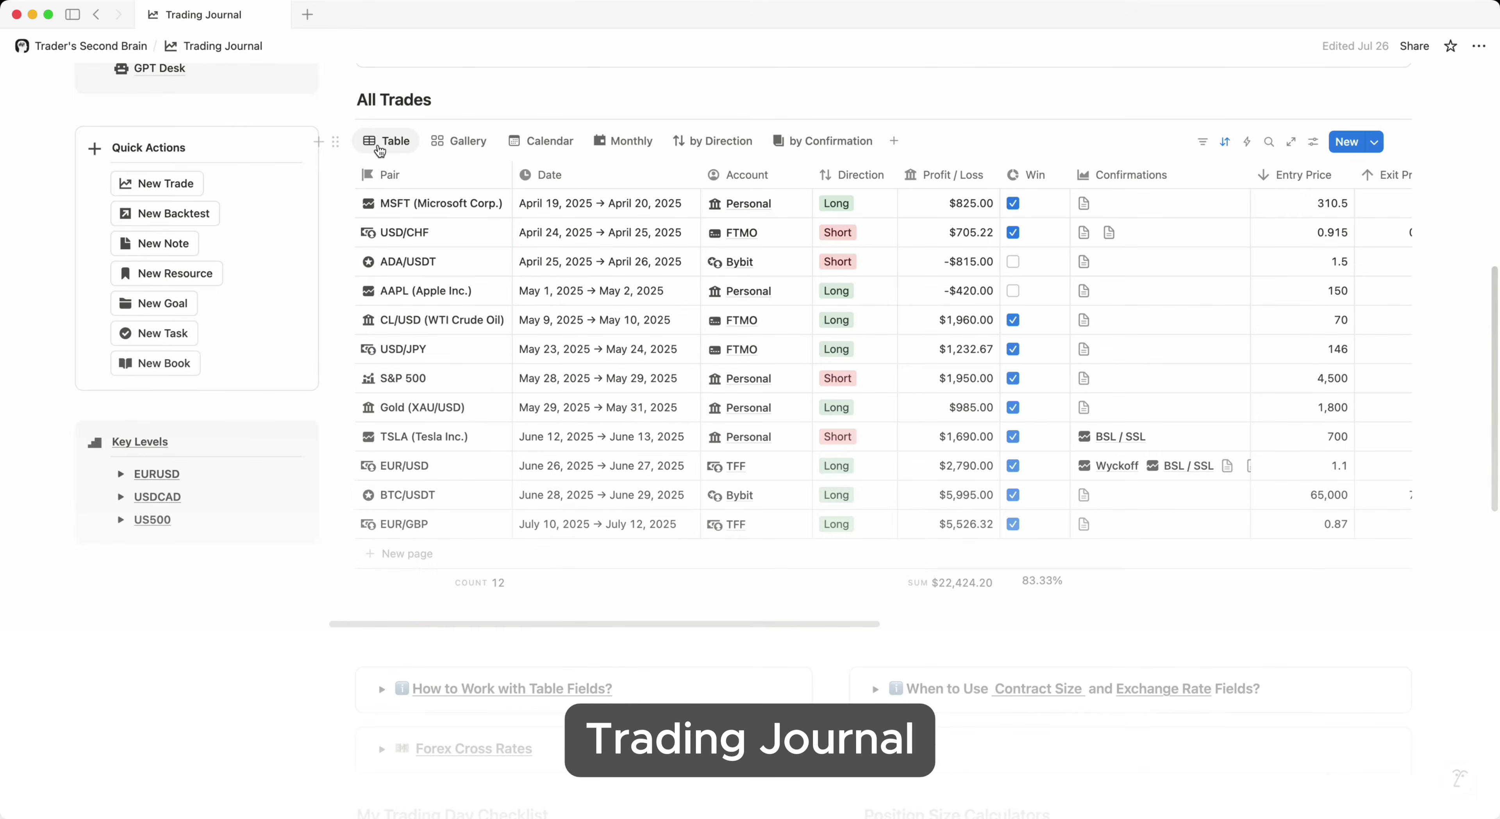
scroll(625, 306, "right", 6)
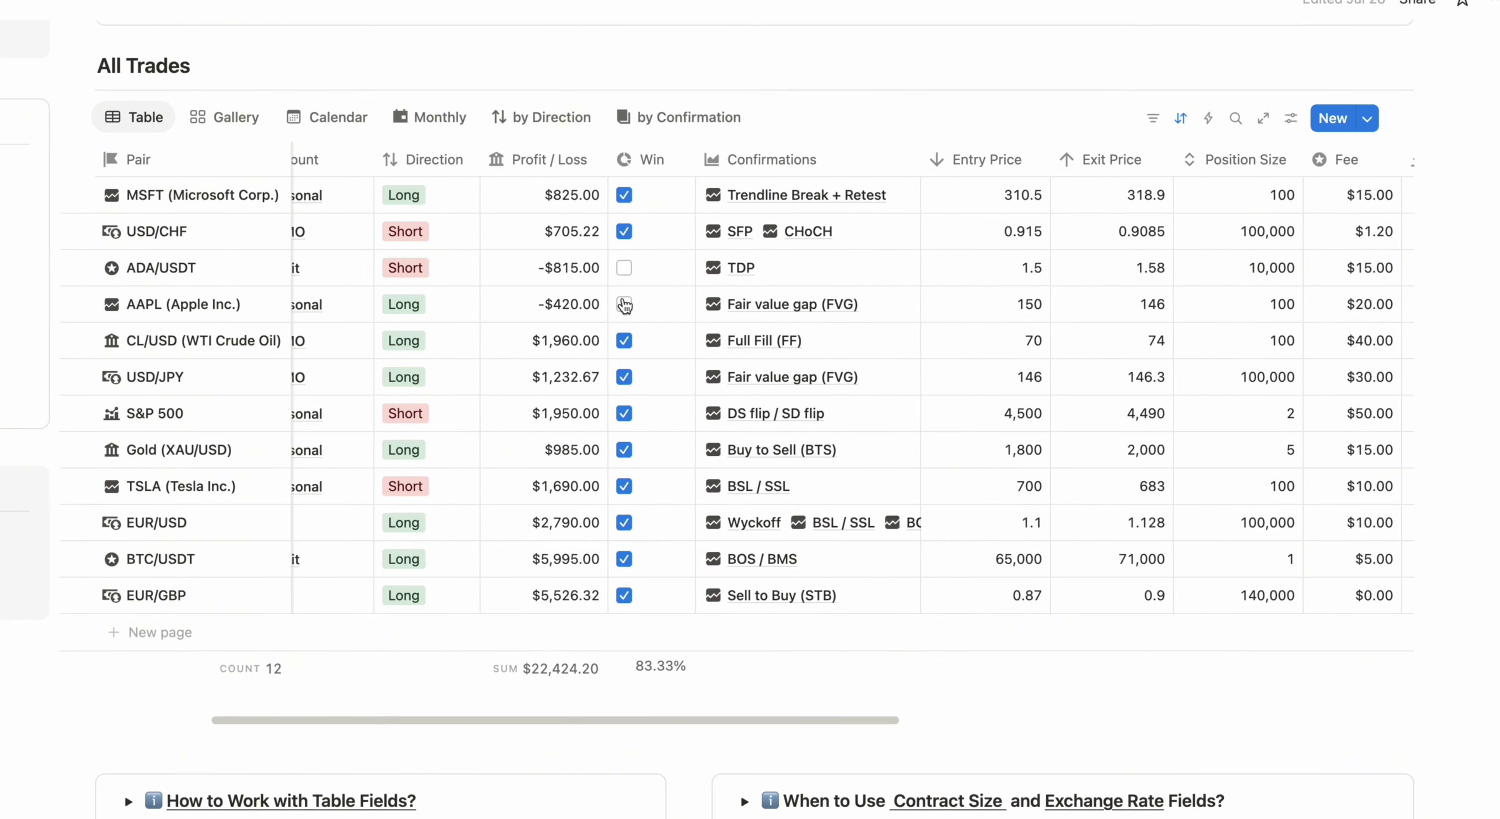
scroll(625, 306, "right", 10)
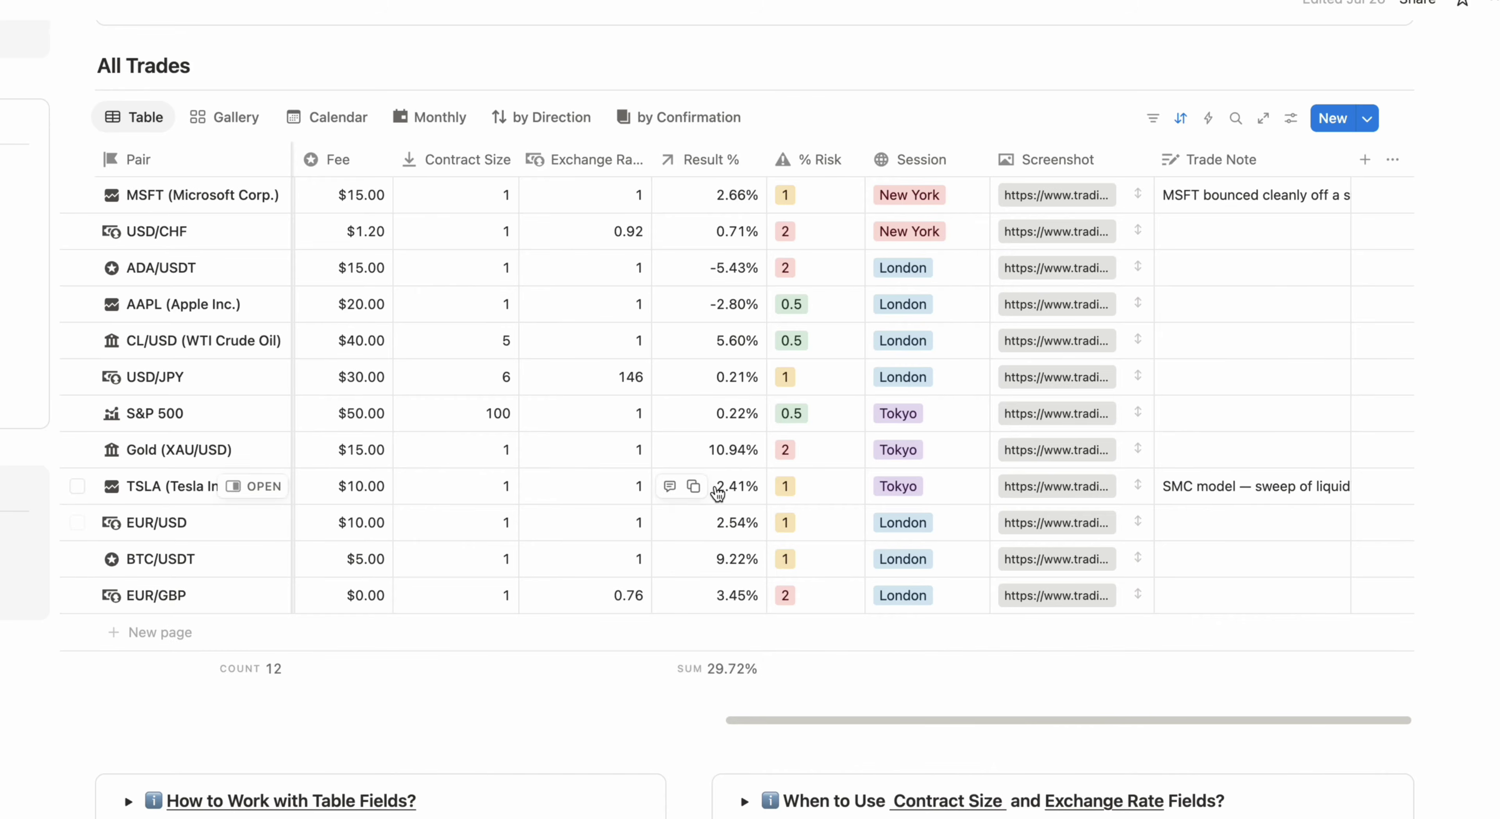
scroll(715, 494, "left", 10)
scroll(715, 494, "left", 4)
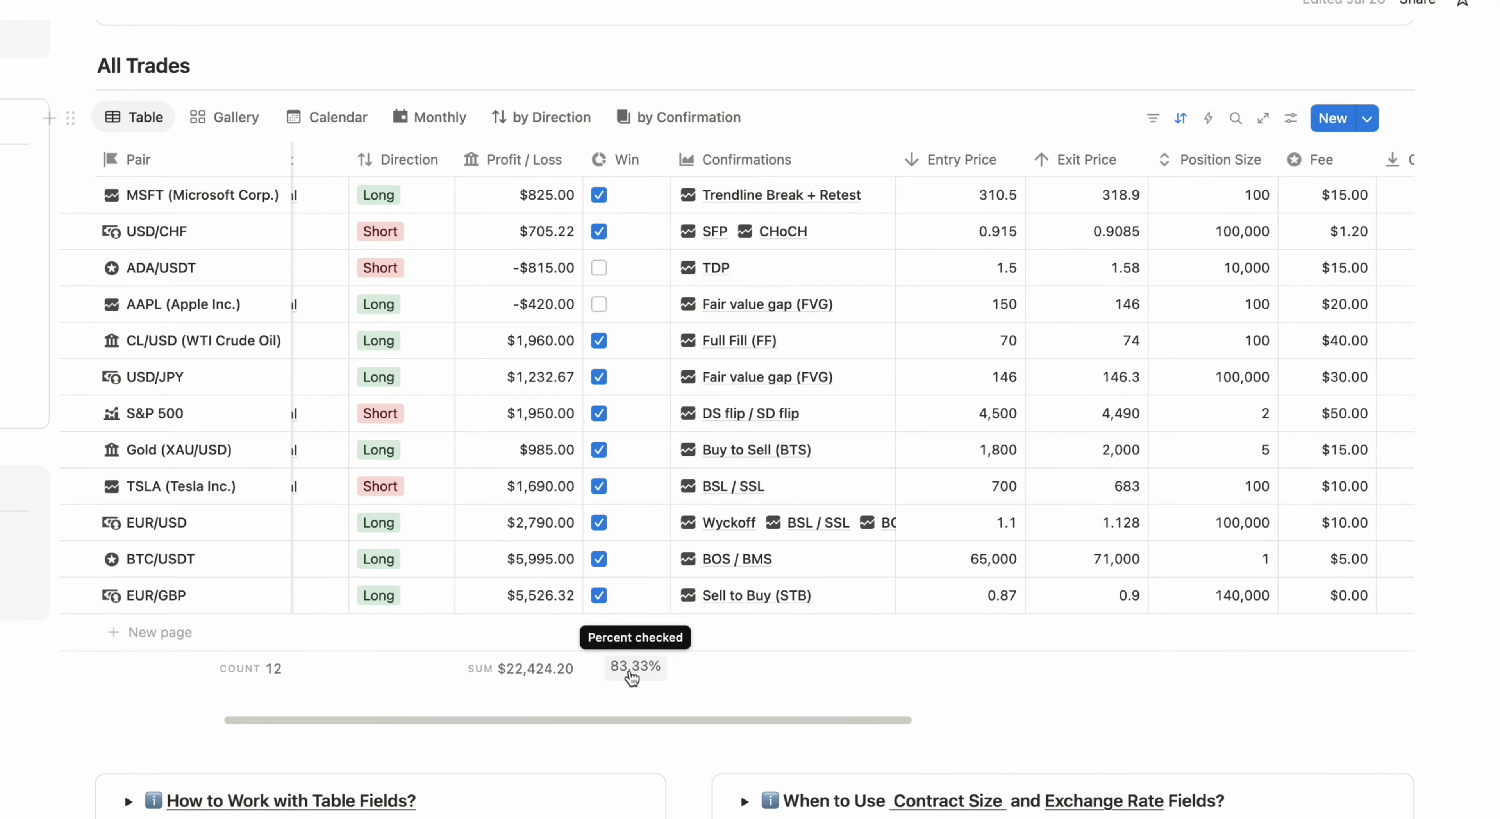
- Show All Trades as a gallery and open the EUR/USD trade to review its properties and chart screenshot
left_click(251, 119)
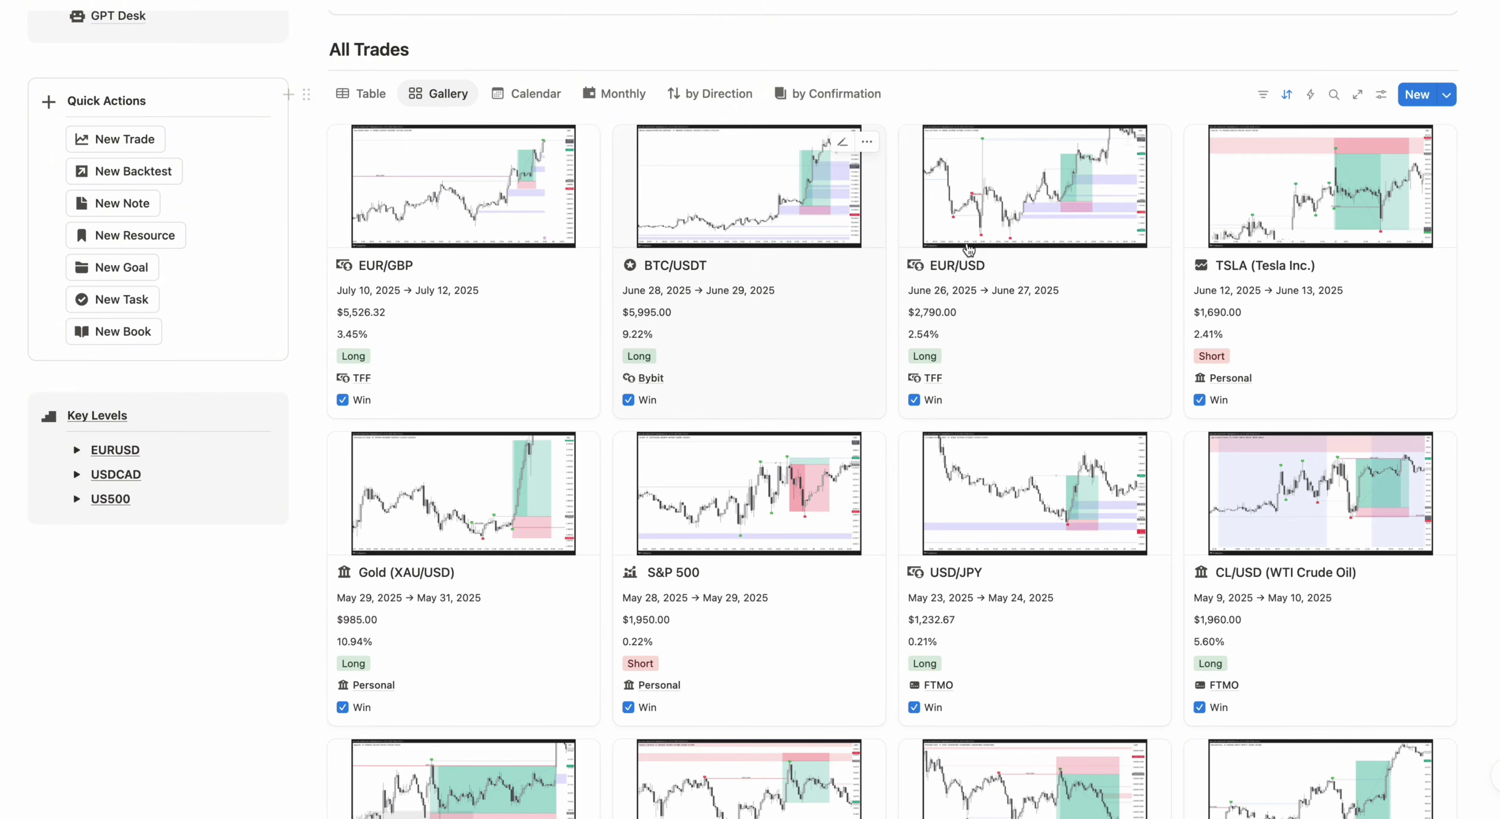
left_click(1107, 254)
scroll(1123, 403, "down", 5)
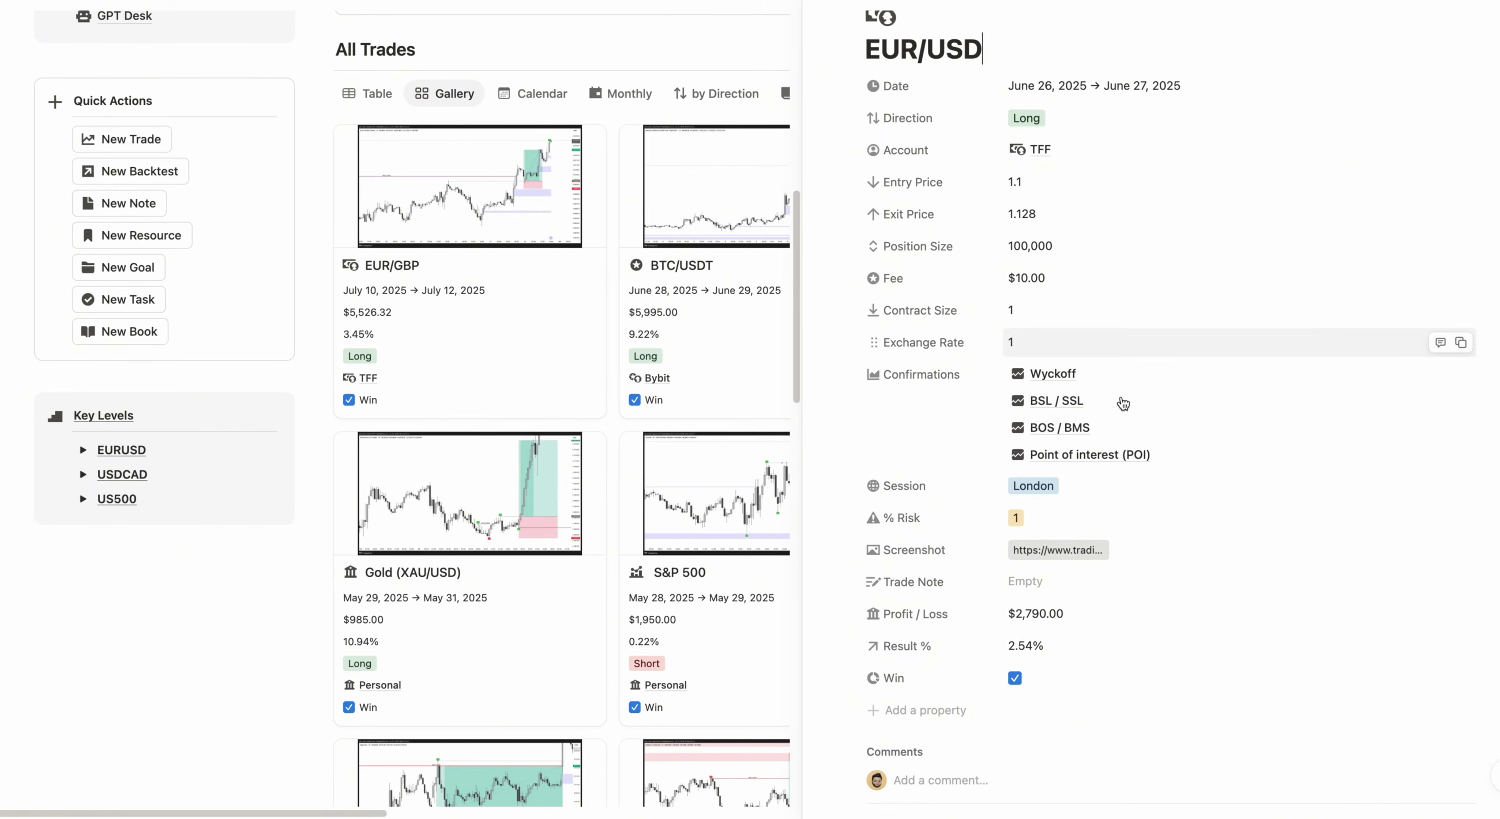
scroll(1123, 403, "down", 8)
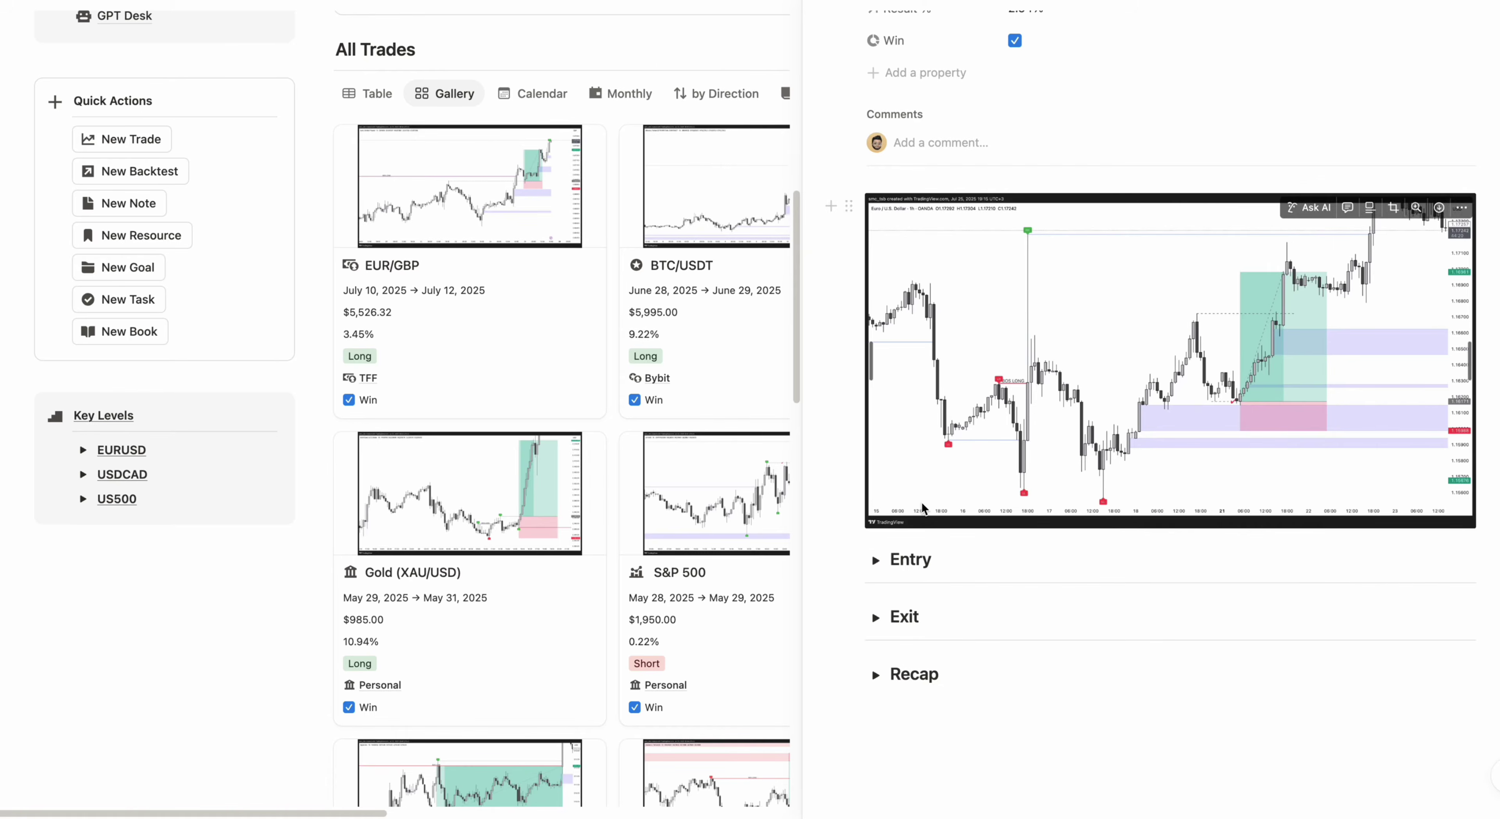
- Expand the Entry, Entry Checklist, Entry Details, Exit and Recap sections of the EUR/USD trade, review them and close the page
left_click(874, 560)
left_click(899, 601)
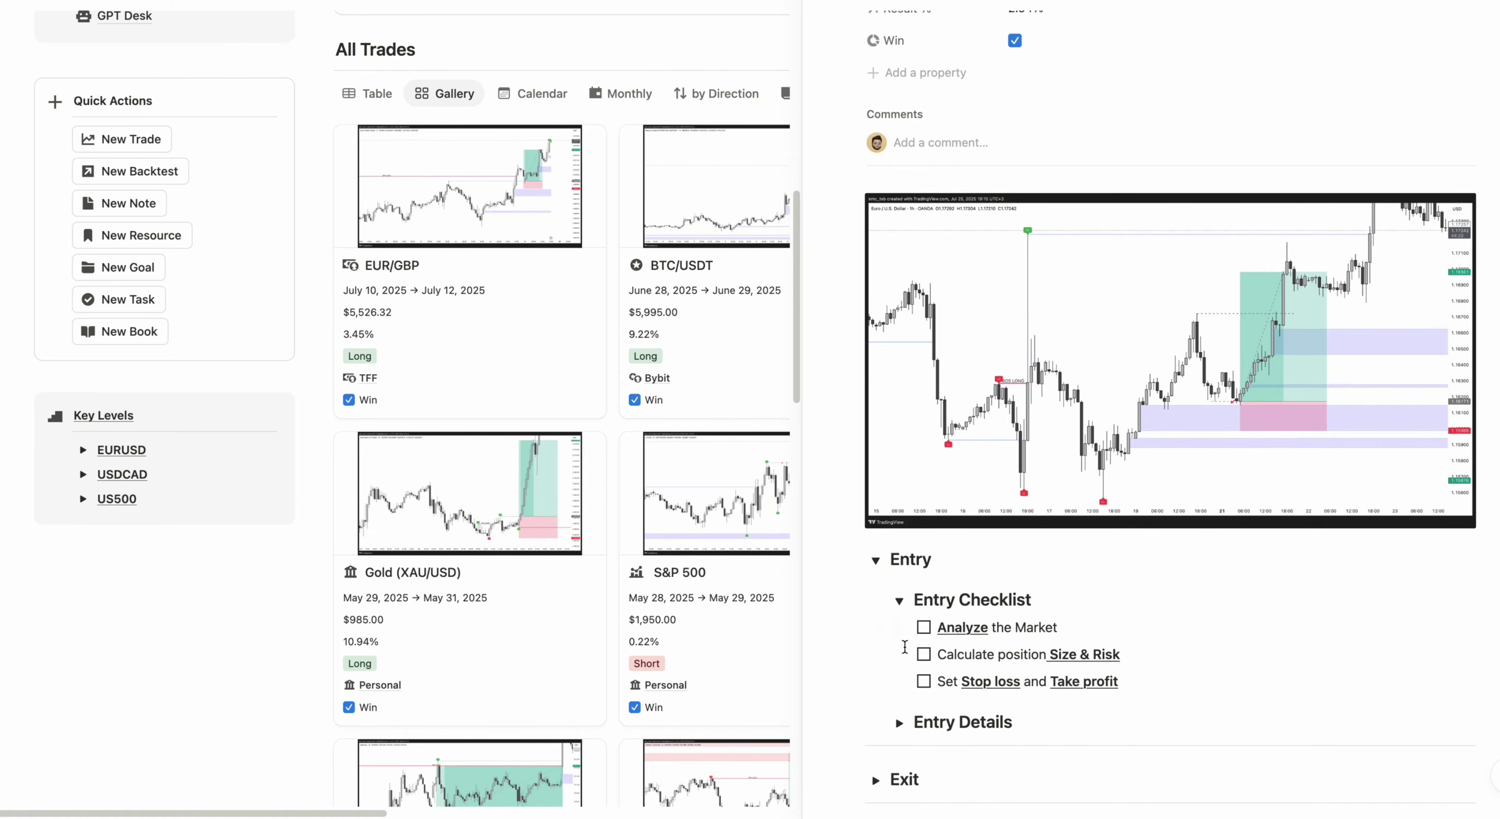
left_click(901, 723)
scroll(904, 721, "down", 4)
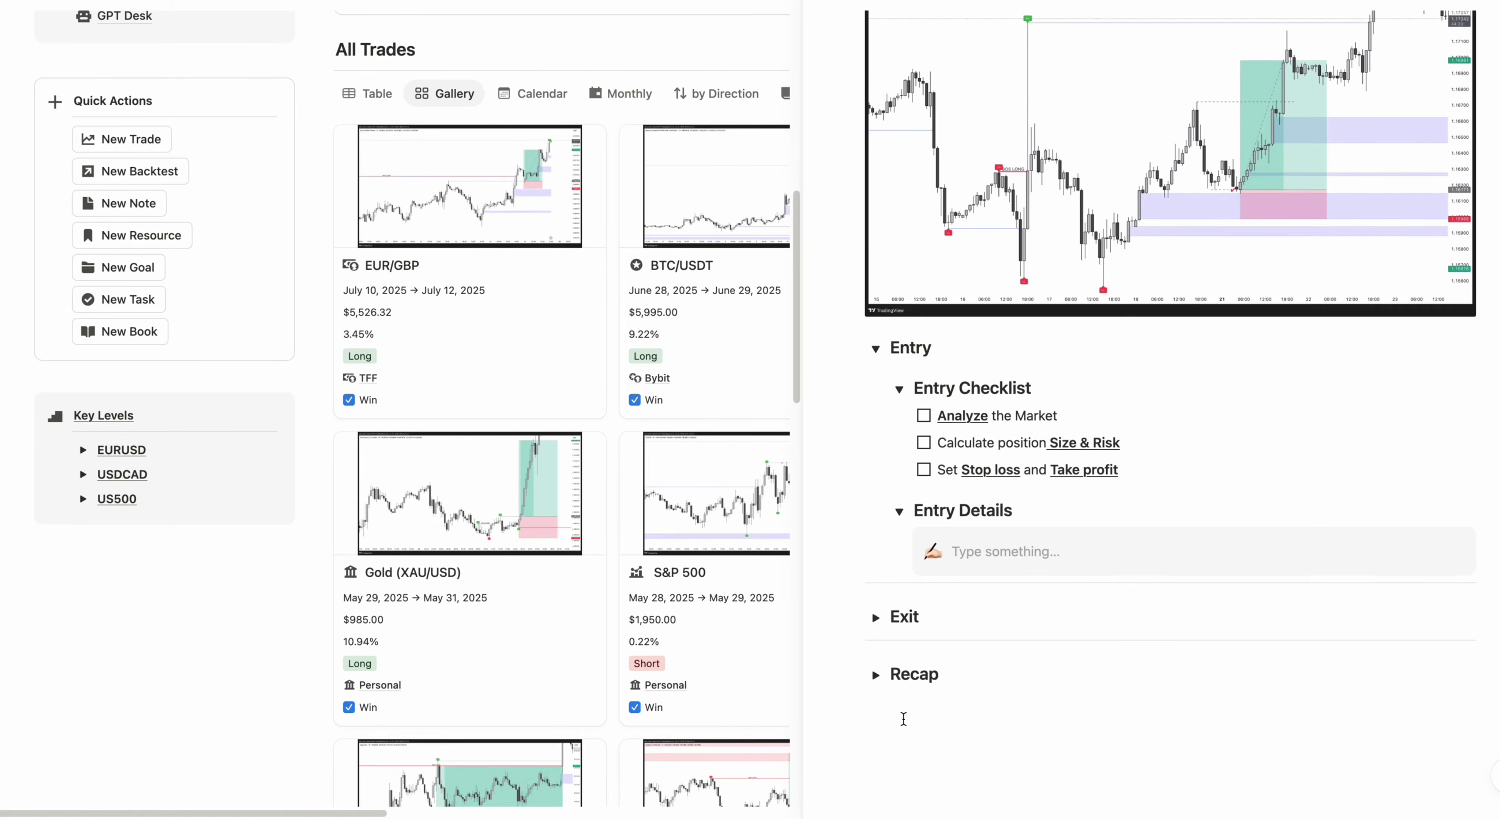
left_click(876, 617)
left_click(875, 698)
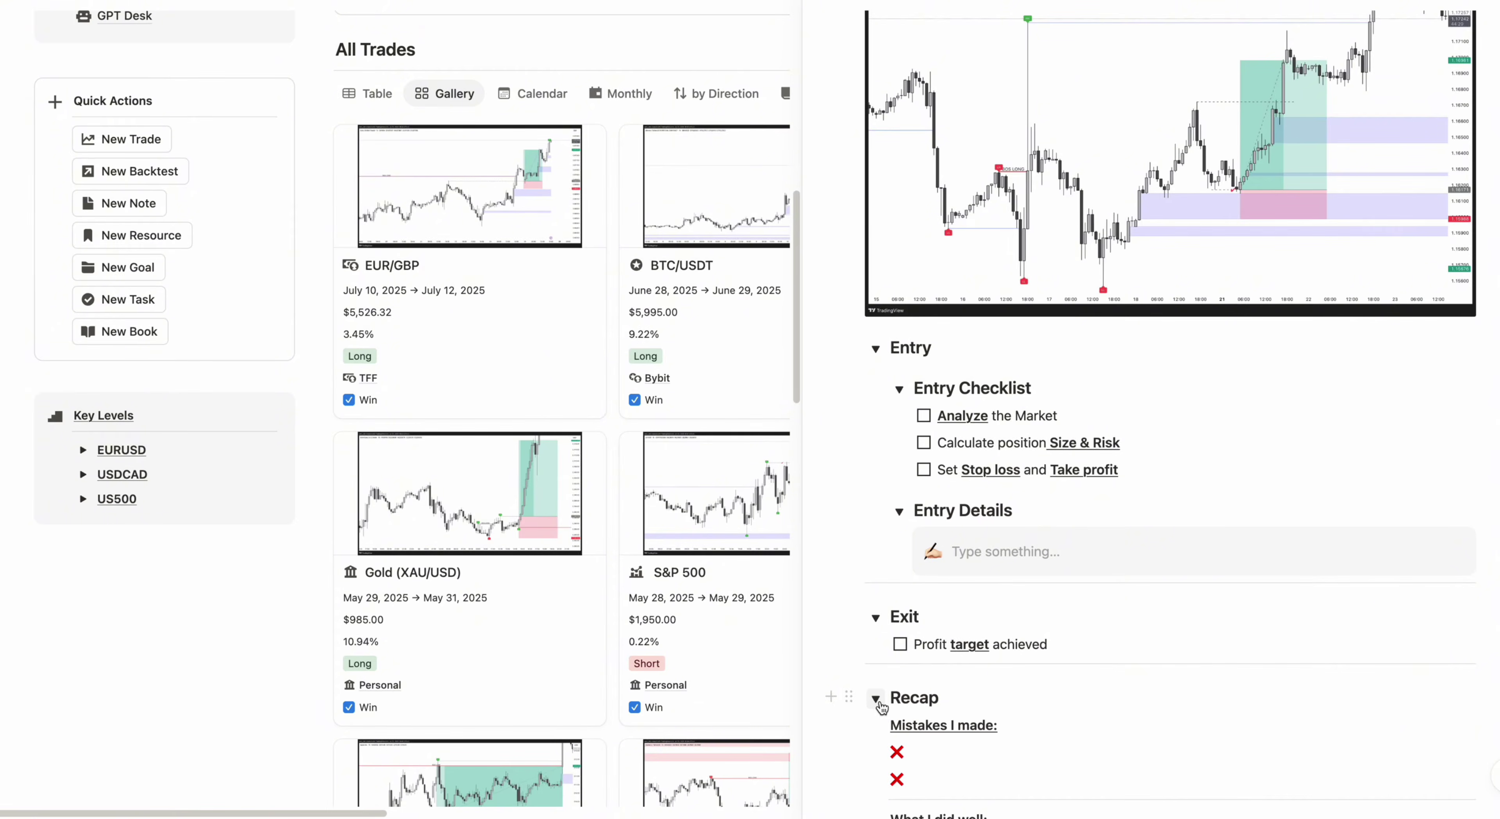
scroll(880, 701, "down", 3)
scroll(880, 701, "up", 15)
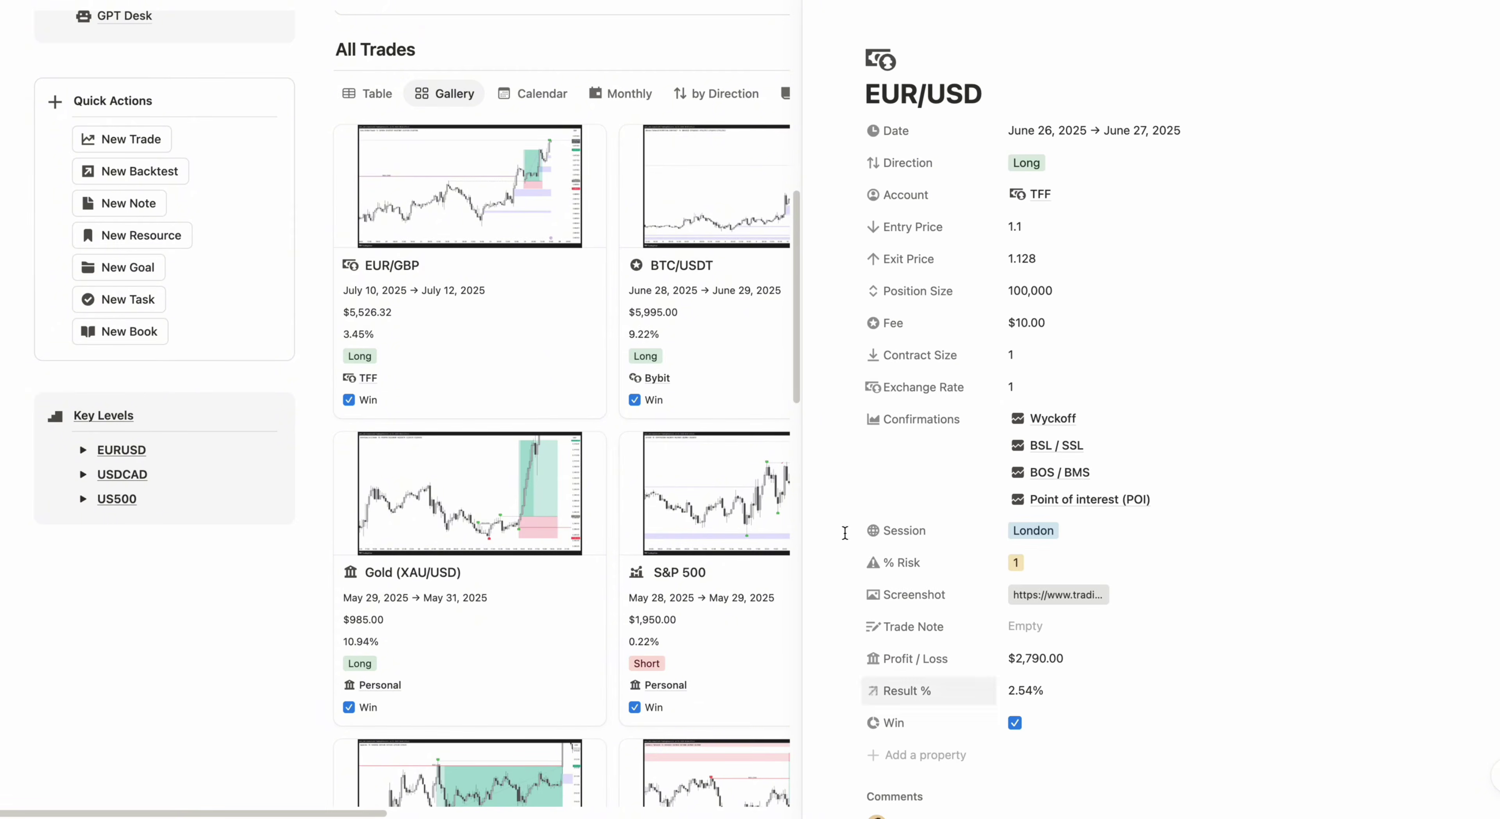
key("Escape")
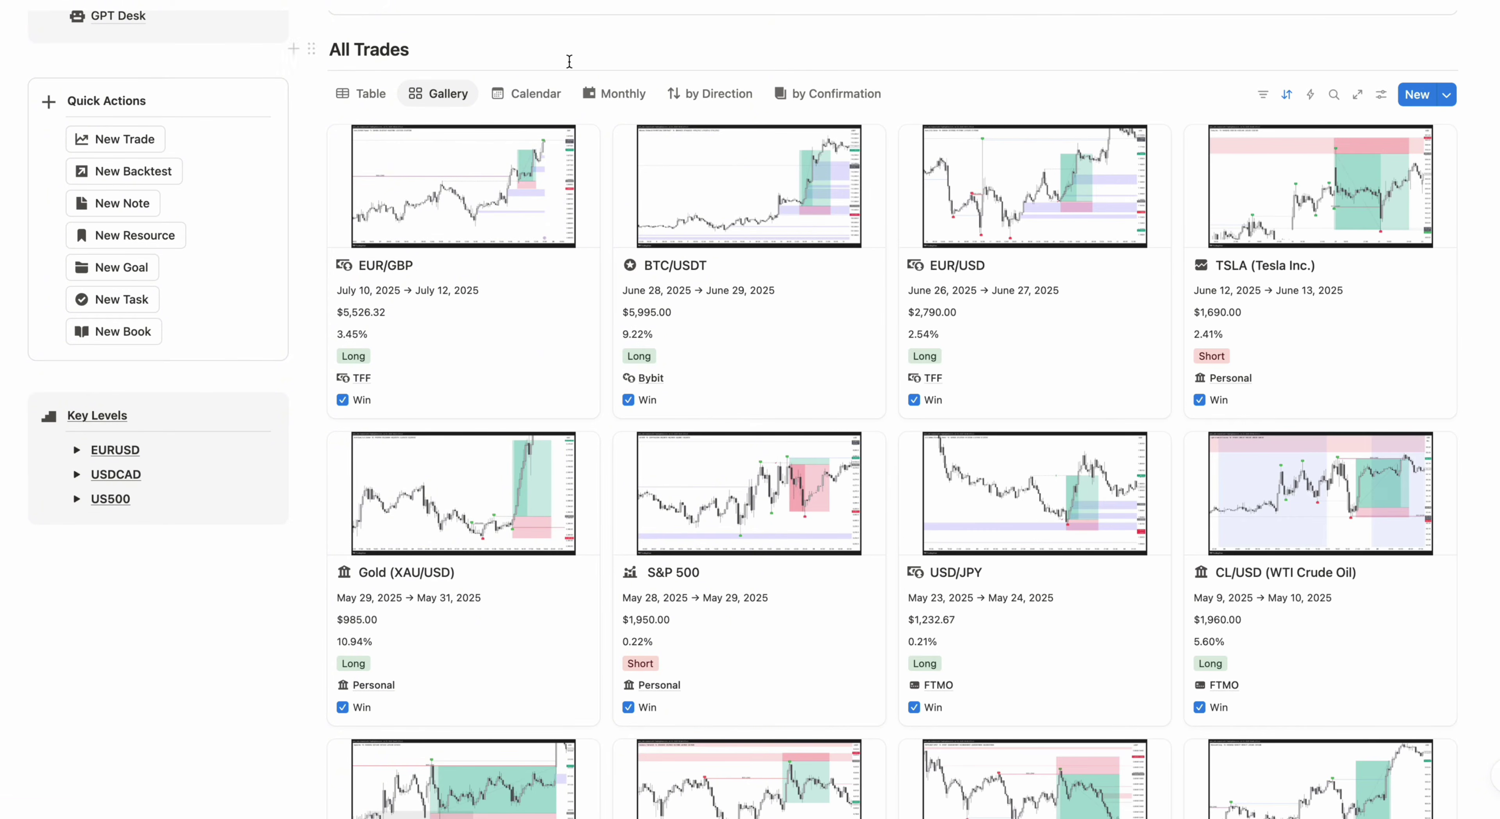
- Show All Trades in the Calendar view for June 2025 and extend the TSLA trade's end date to June 14
left_click(536, 94)
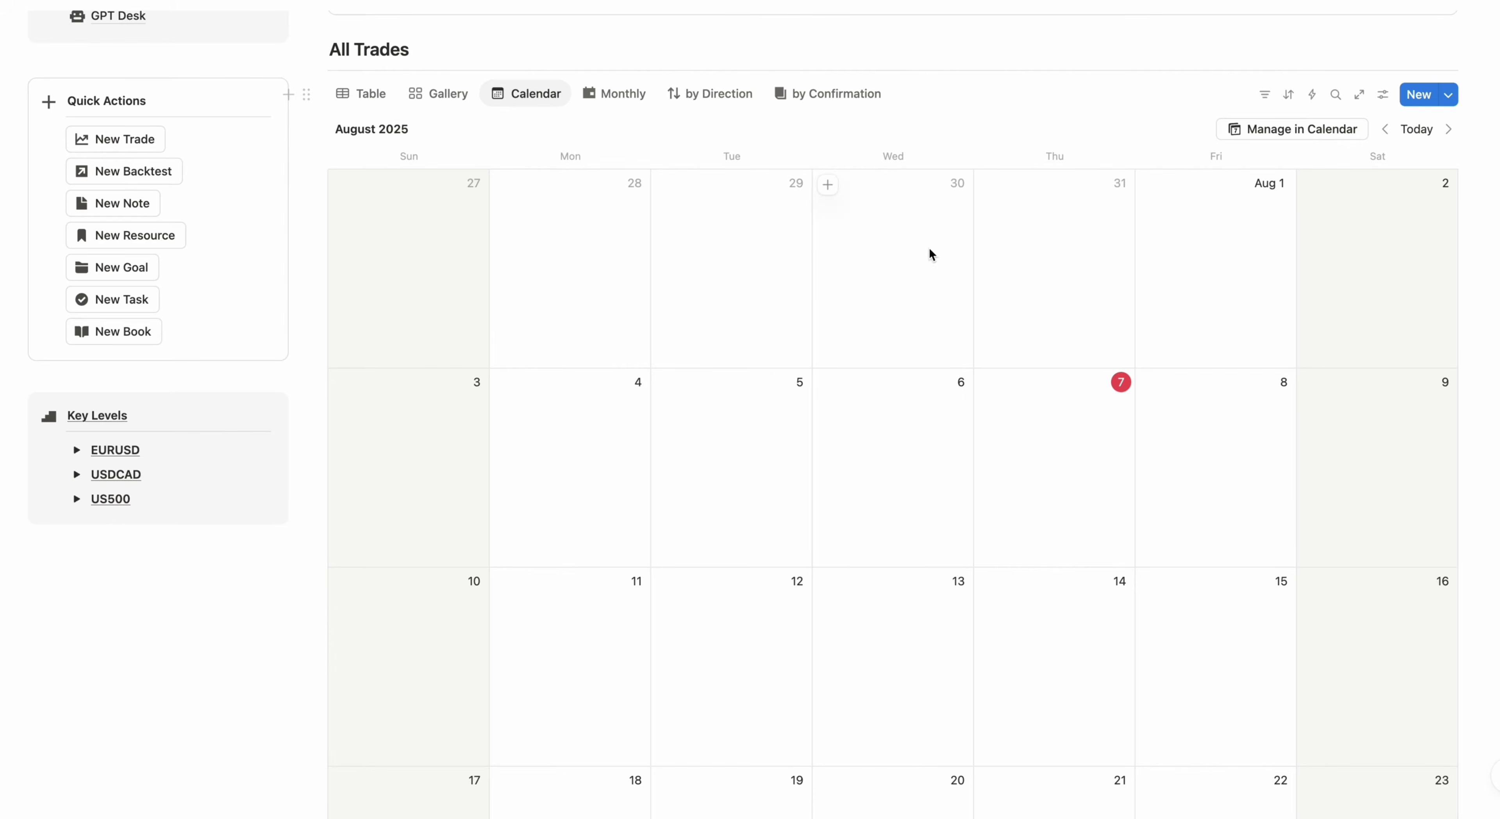
left_click(1386, 129)
left_click(1383, 133)
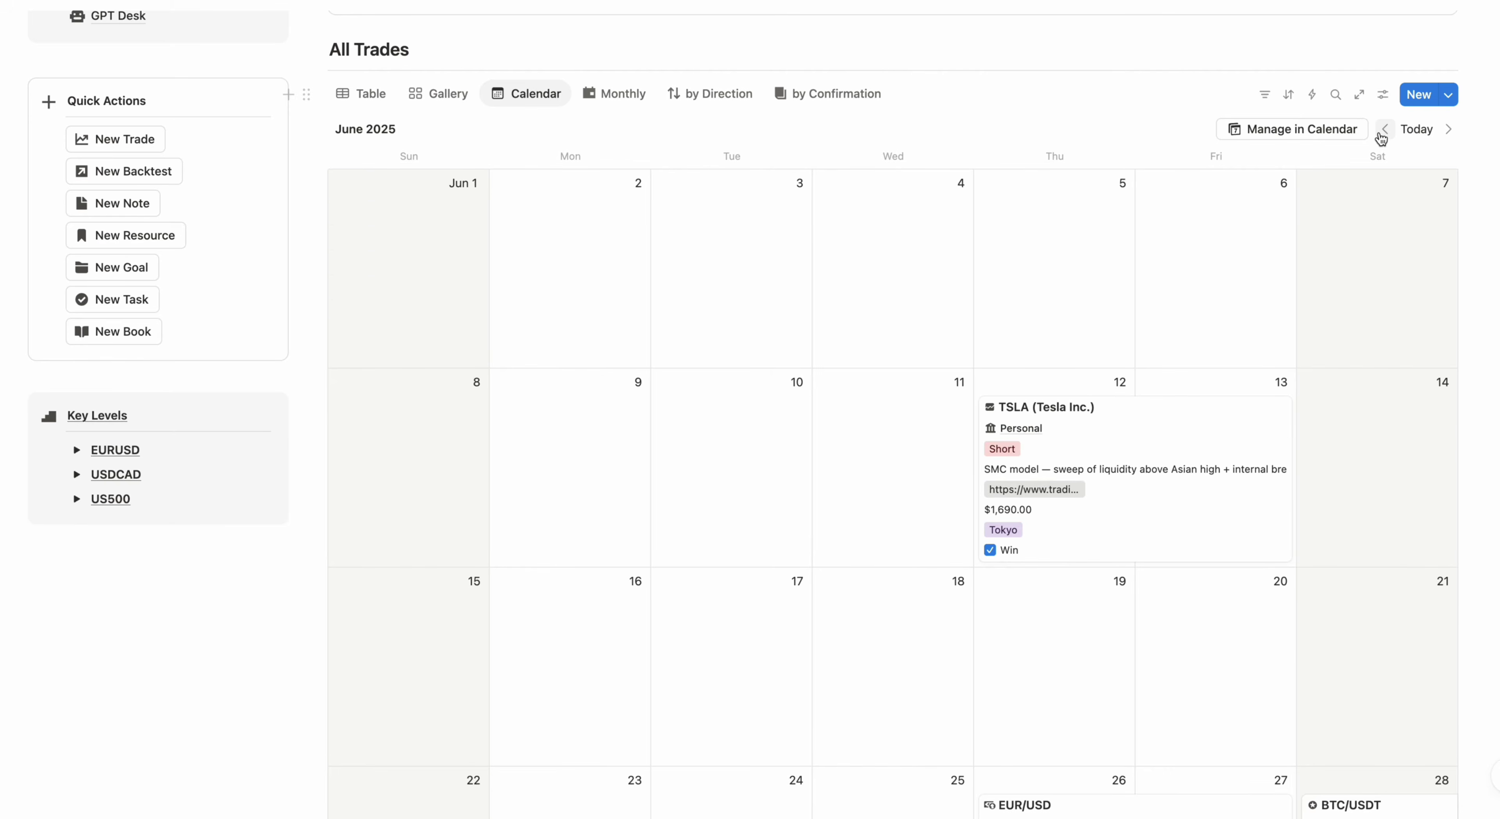
left_click_drag(1188, 498, 1387, 501)
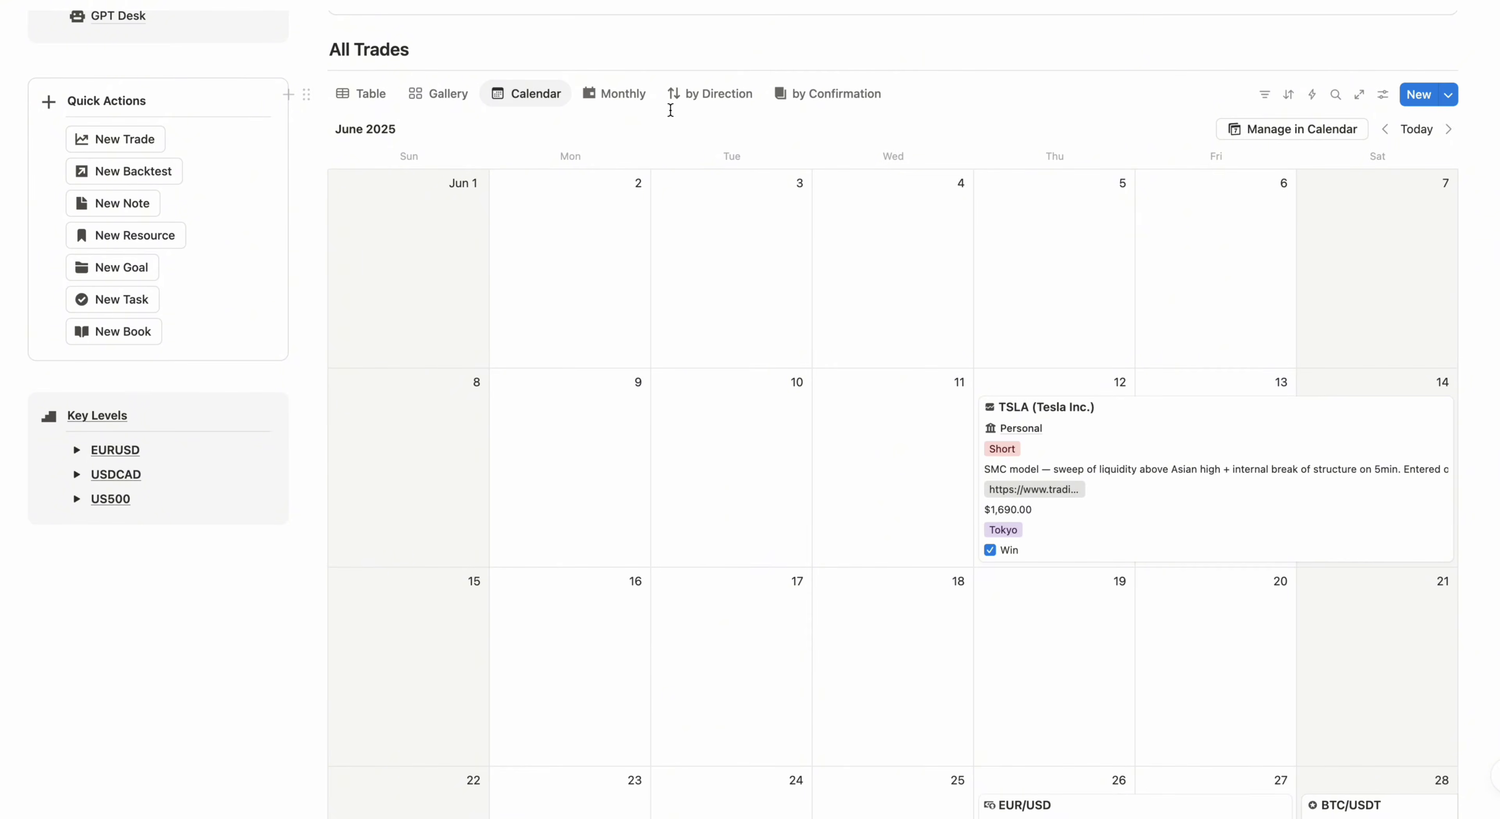
- Show All Trades in the Monthly view and look through the trades grouped by month
left_click(646, 98)
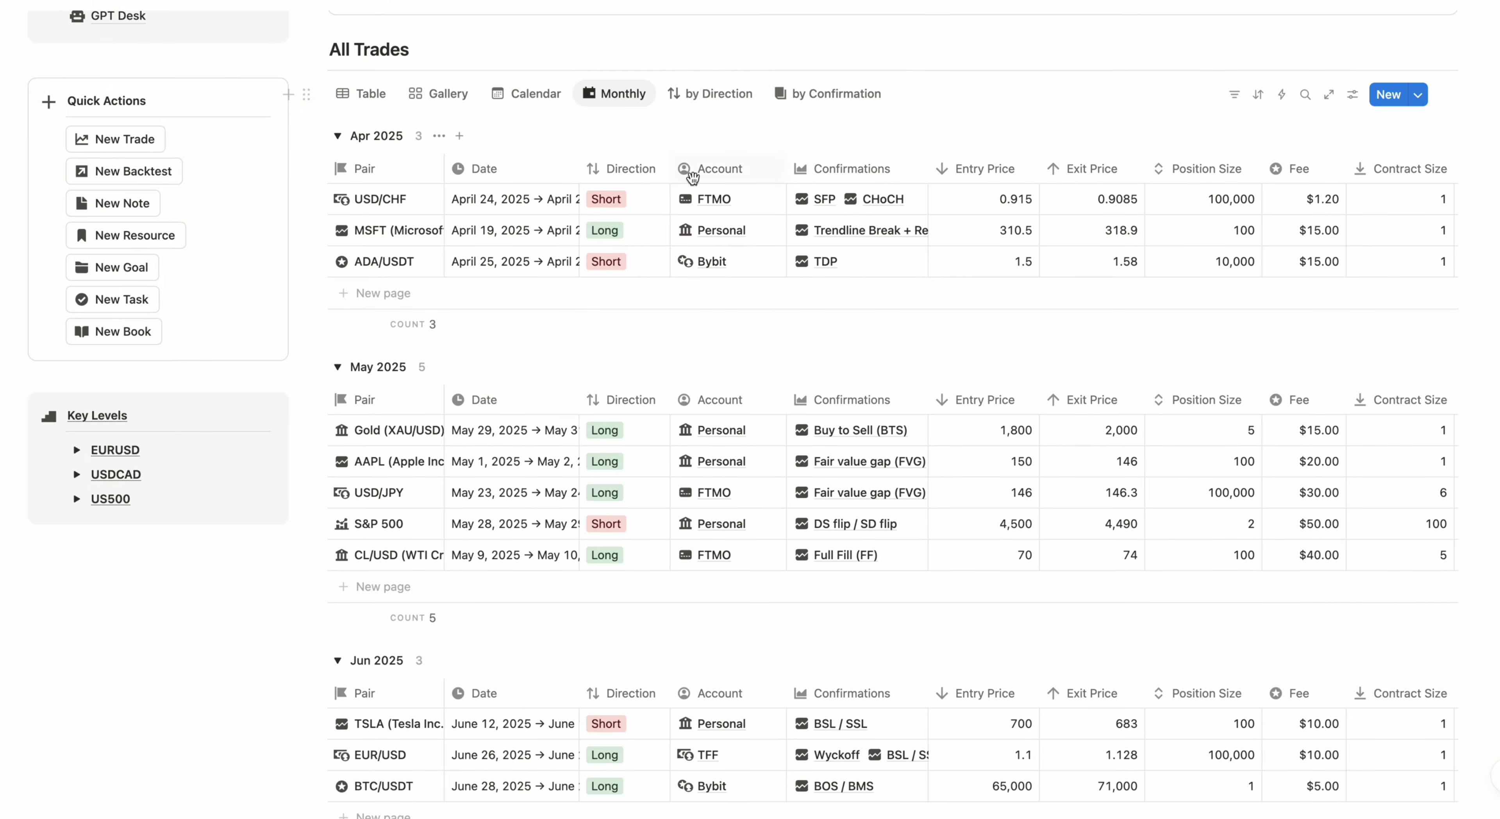
scroll(798, 340, "down", 7)
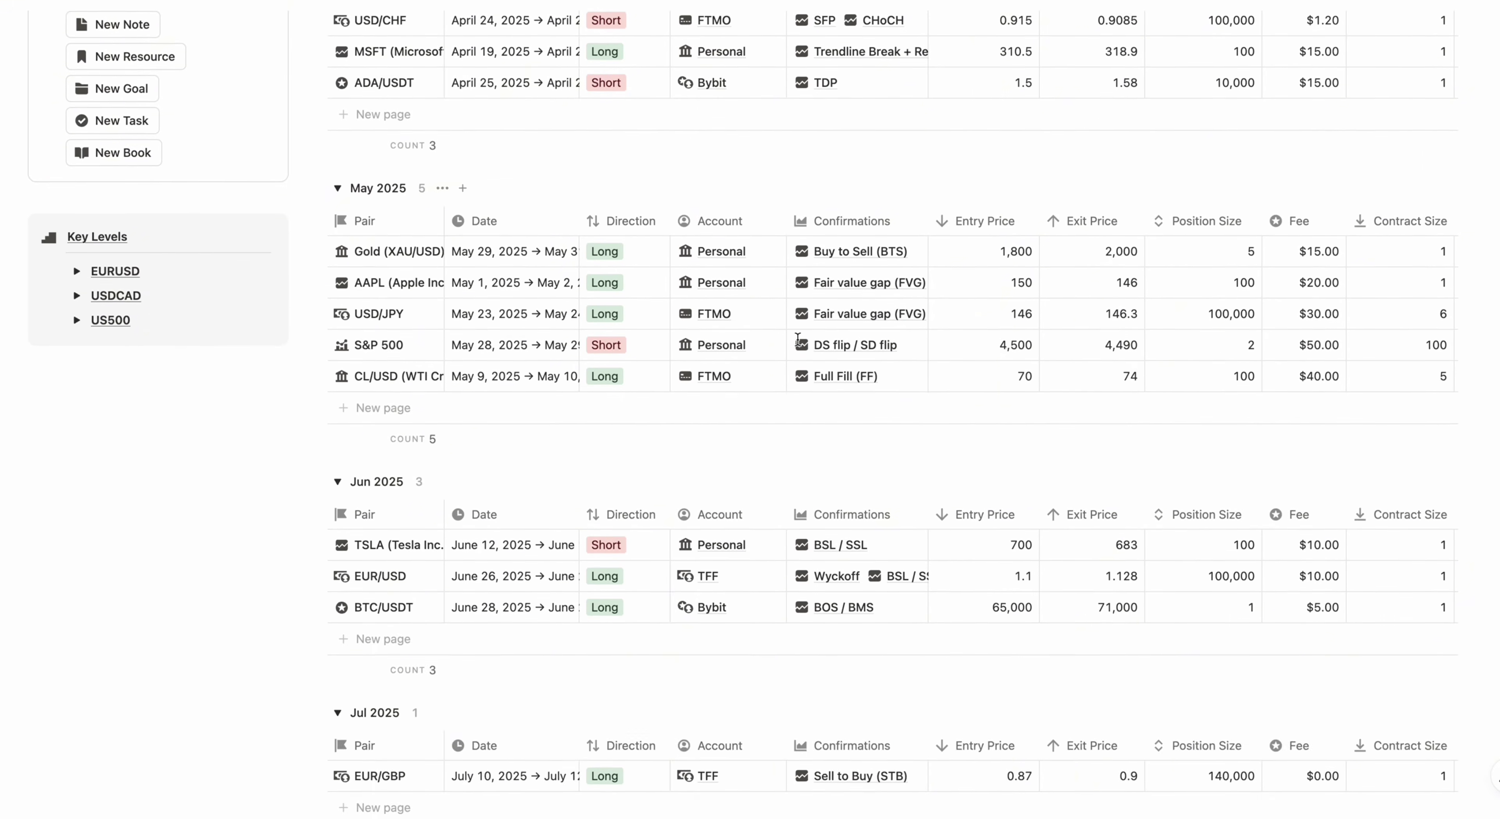
scroll(799, 347, "up", 8)
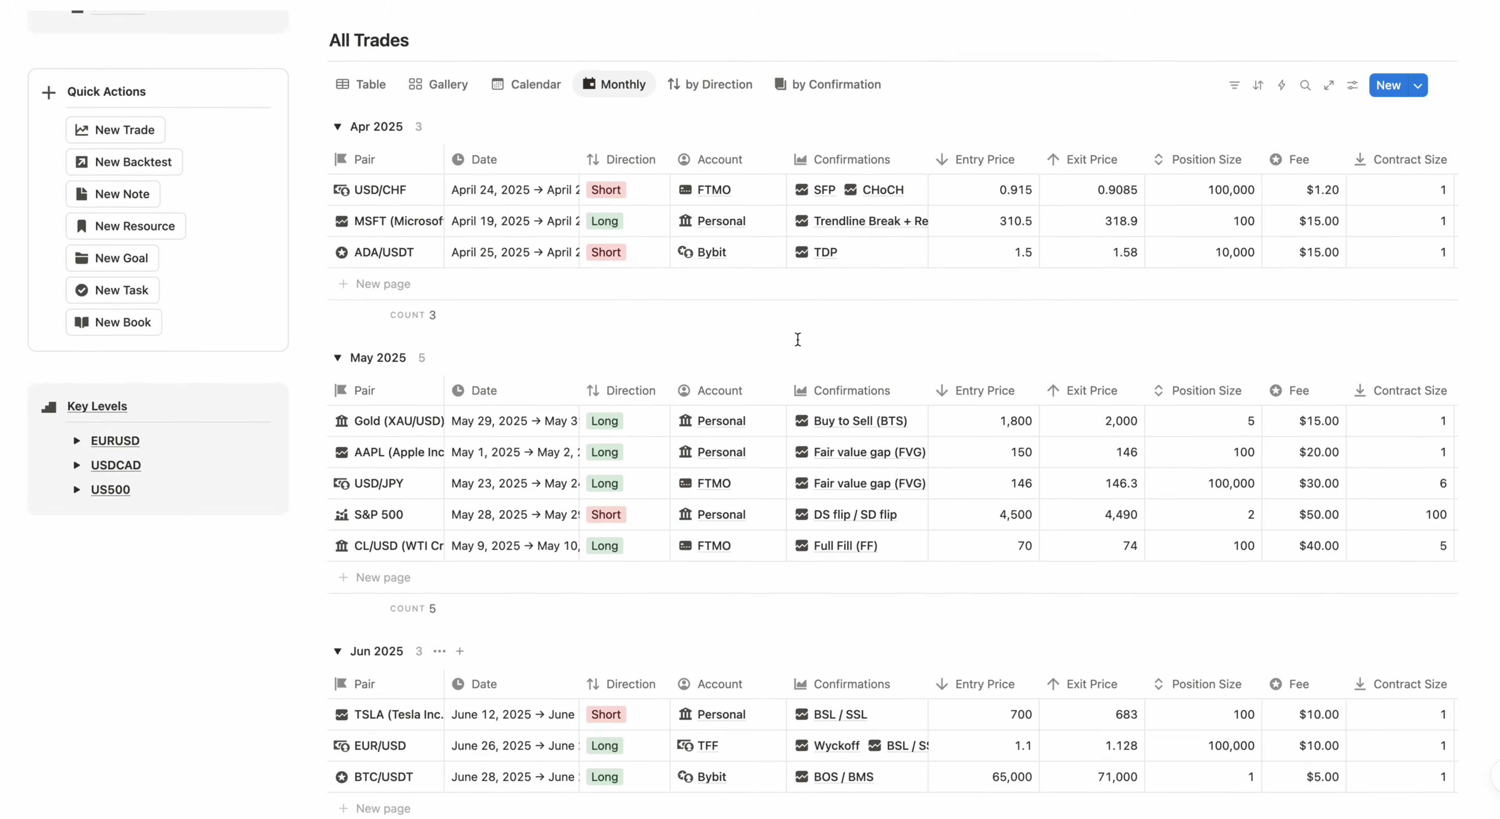
- Show All Trades by Direction and examine the columns of the Long and Short groups
left_click(720, 185)
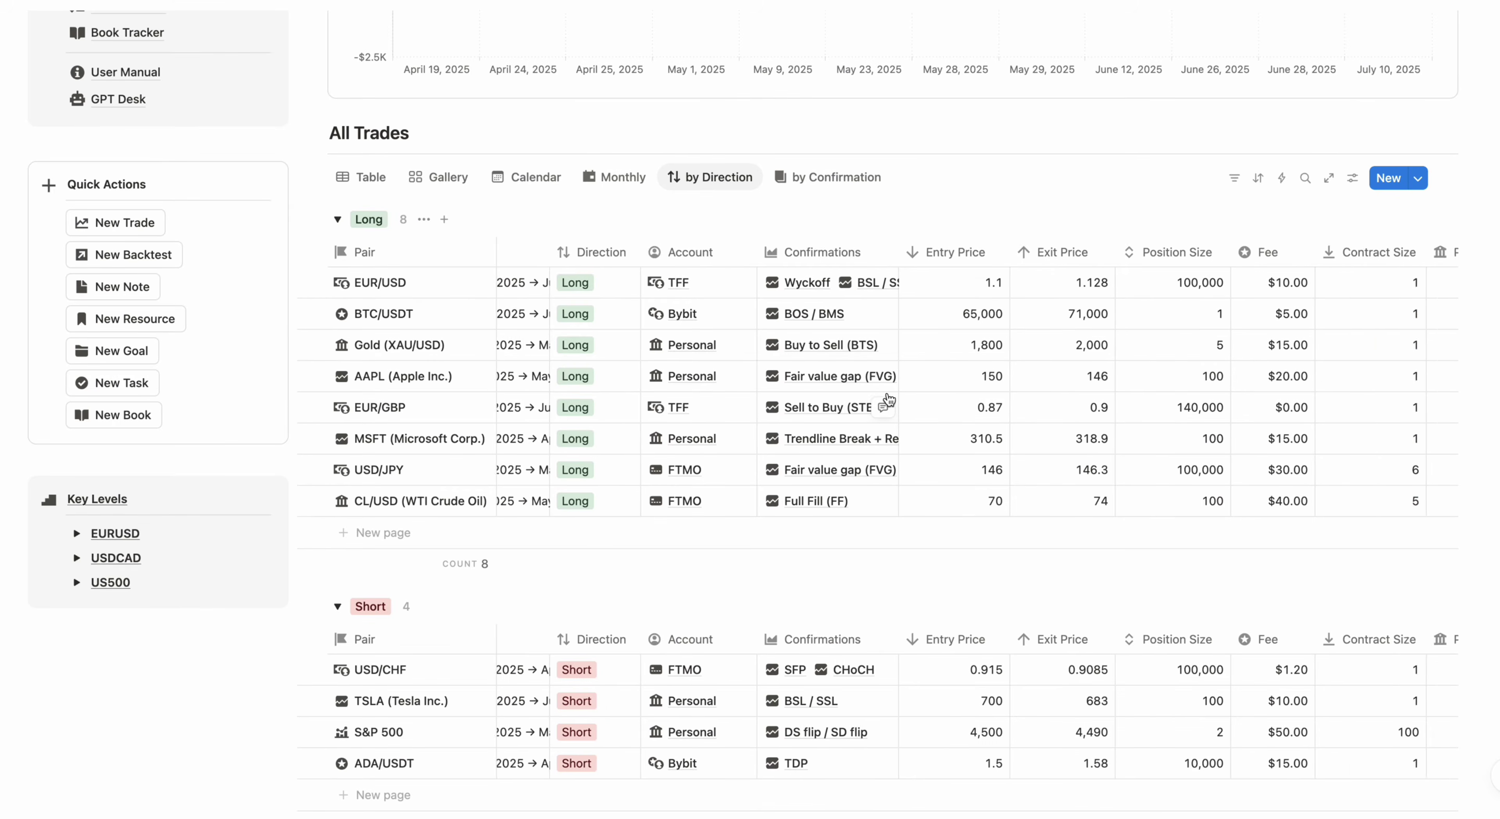
scroll(884, 395, "right", 10)
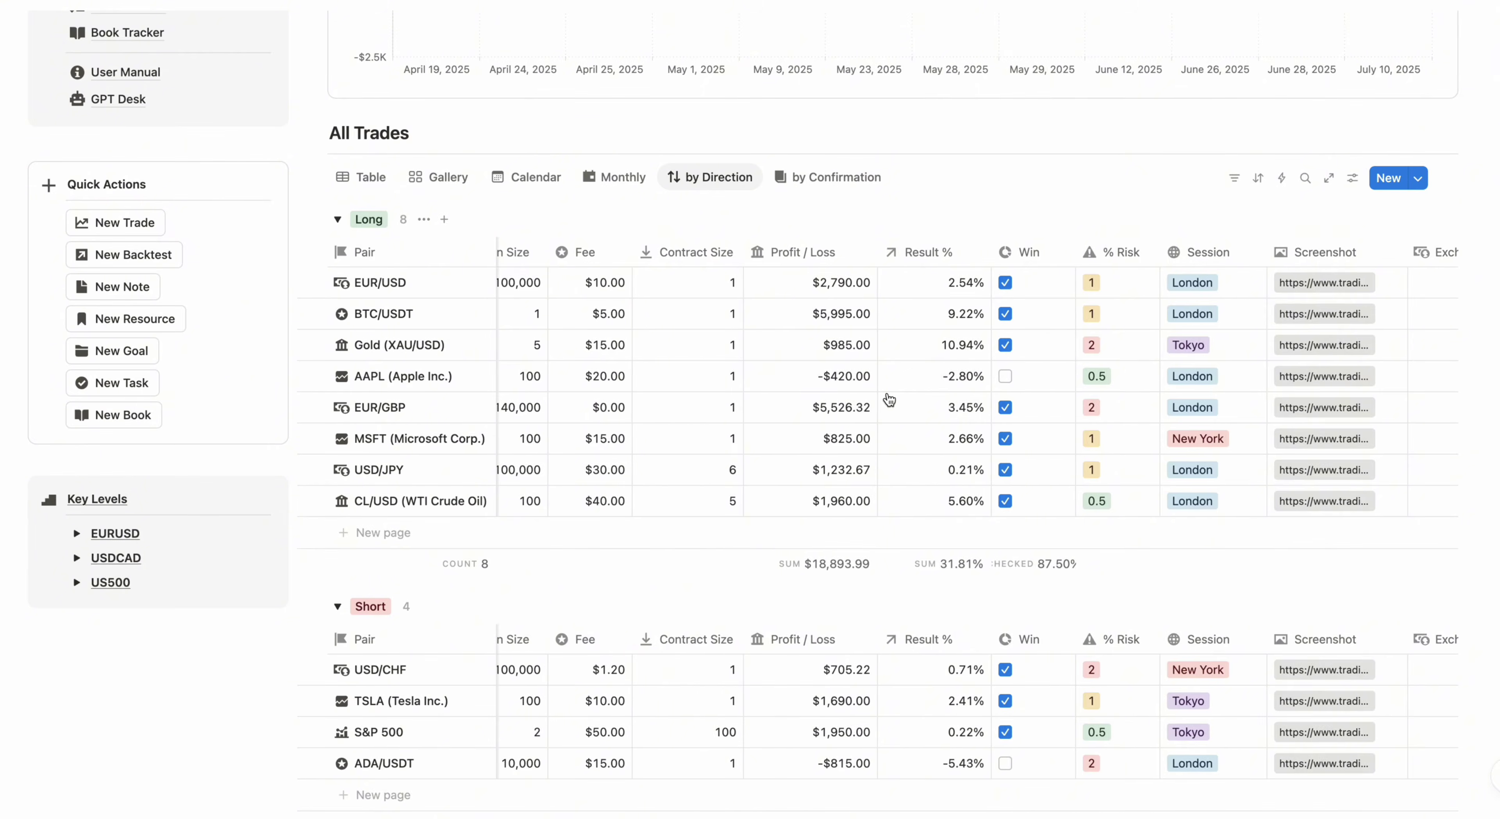
scroll(889, 399, "right", 4)
scroll(890, 399, "left", 15)
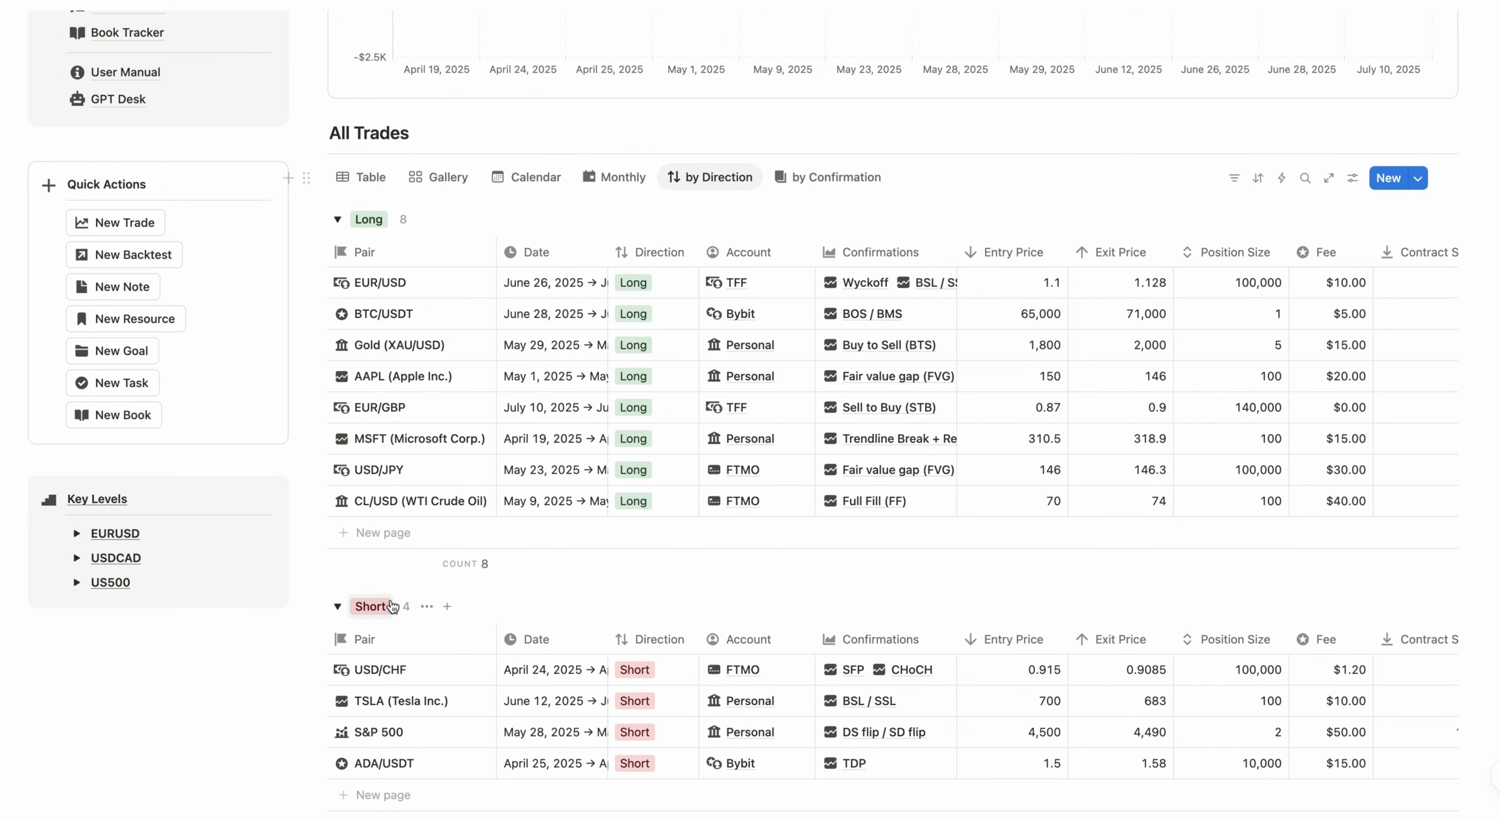
- Show All Trades by Confirmation and look through the trades grouped under each setup
left_click(801, 180)
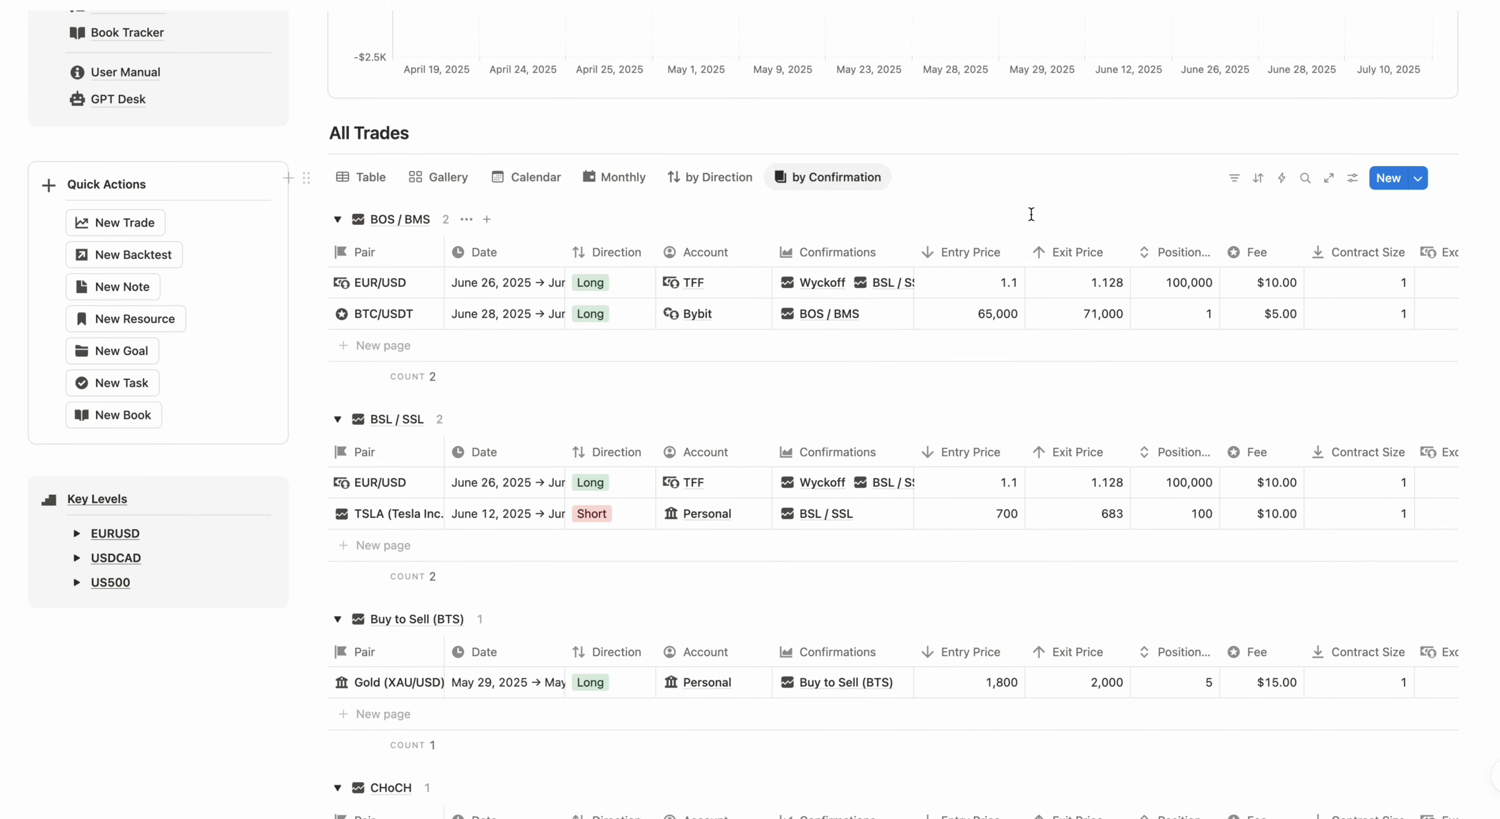
scroll(1031, 214, "down", 3)
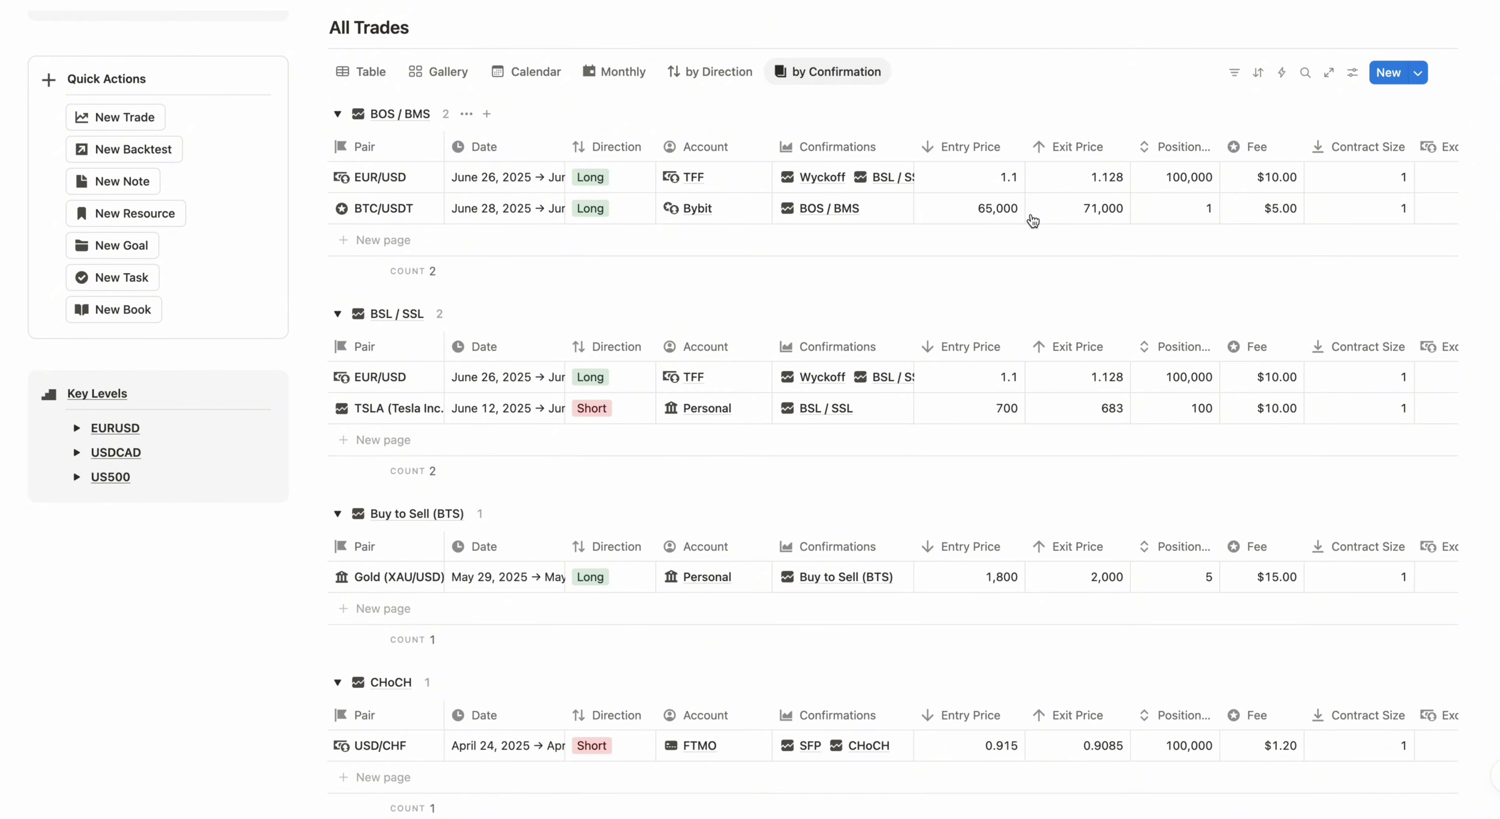
- Return All Trades to the Table view and set the MSFT (Microsoft Corp.) trade's Entry Price to 320.5
scroll(1033, 221, "up", 5)
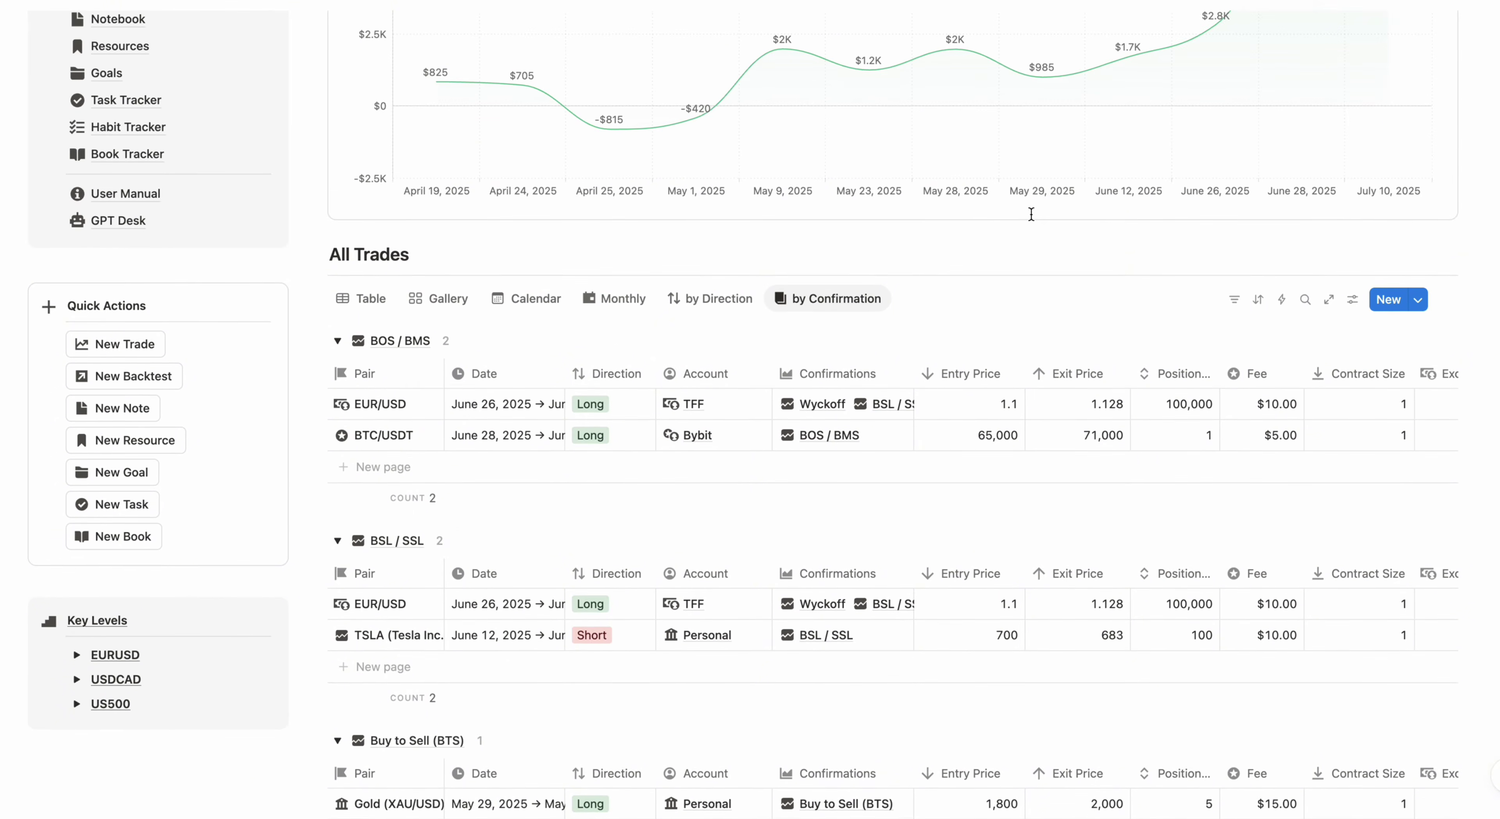
scroll(1031, 215, "up", 5)
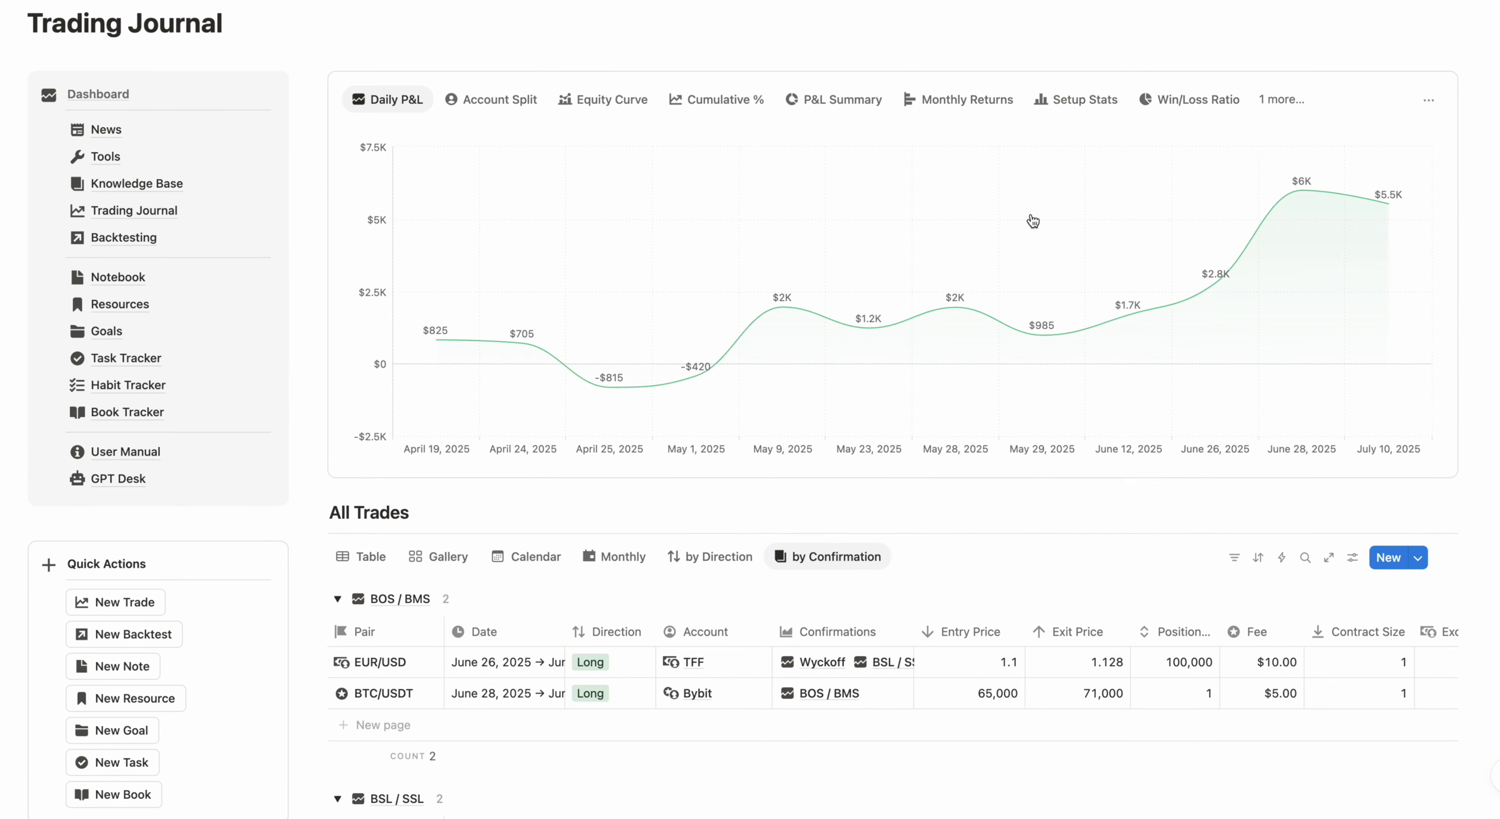
left_click(353, 559)
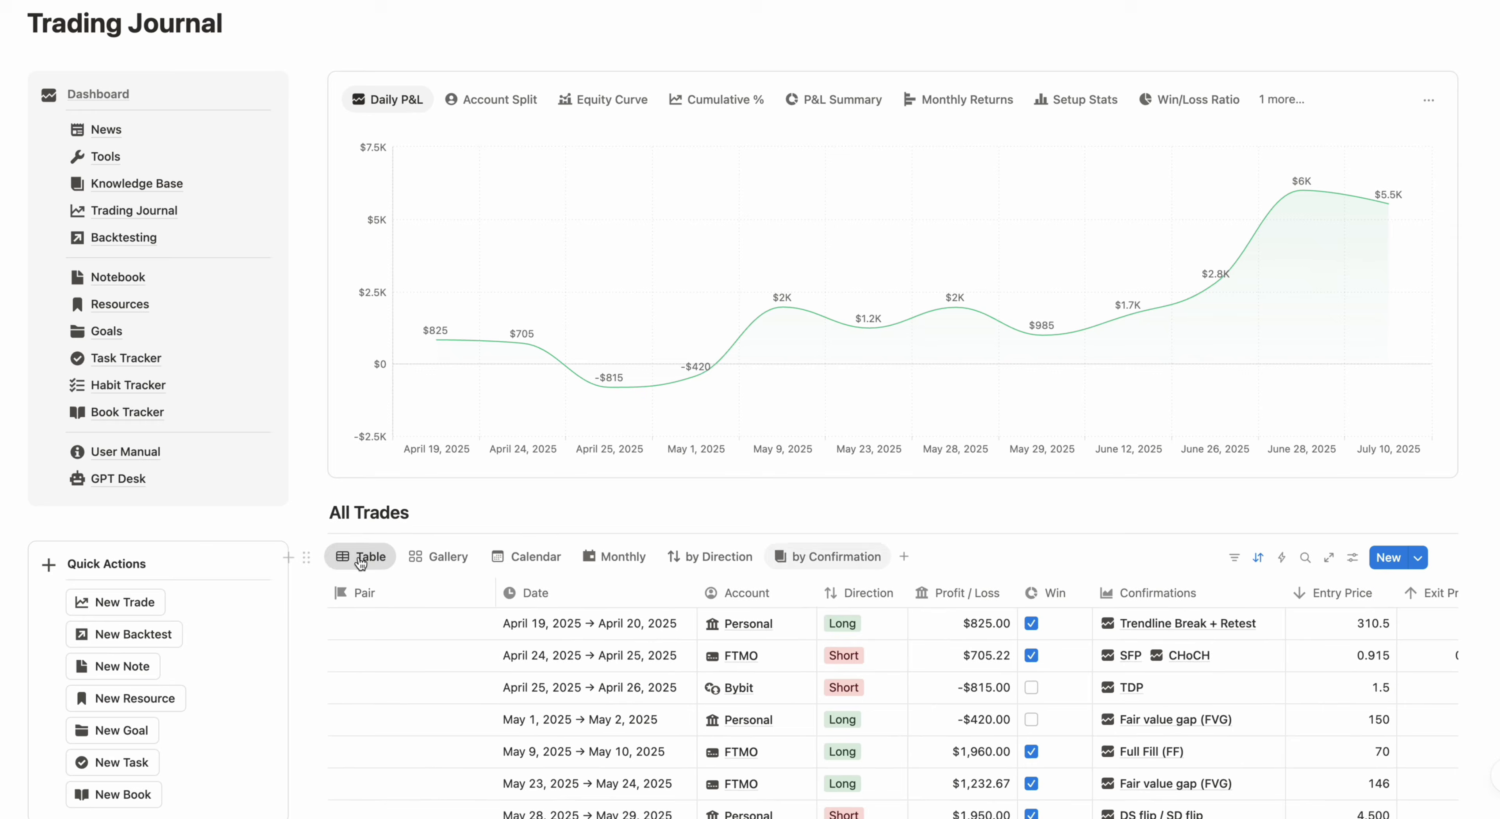
scroll(765, 623, "right", 6)
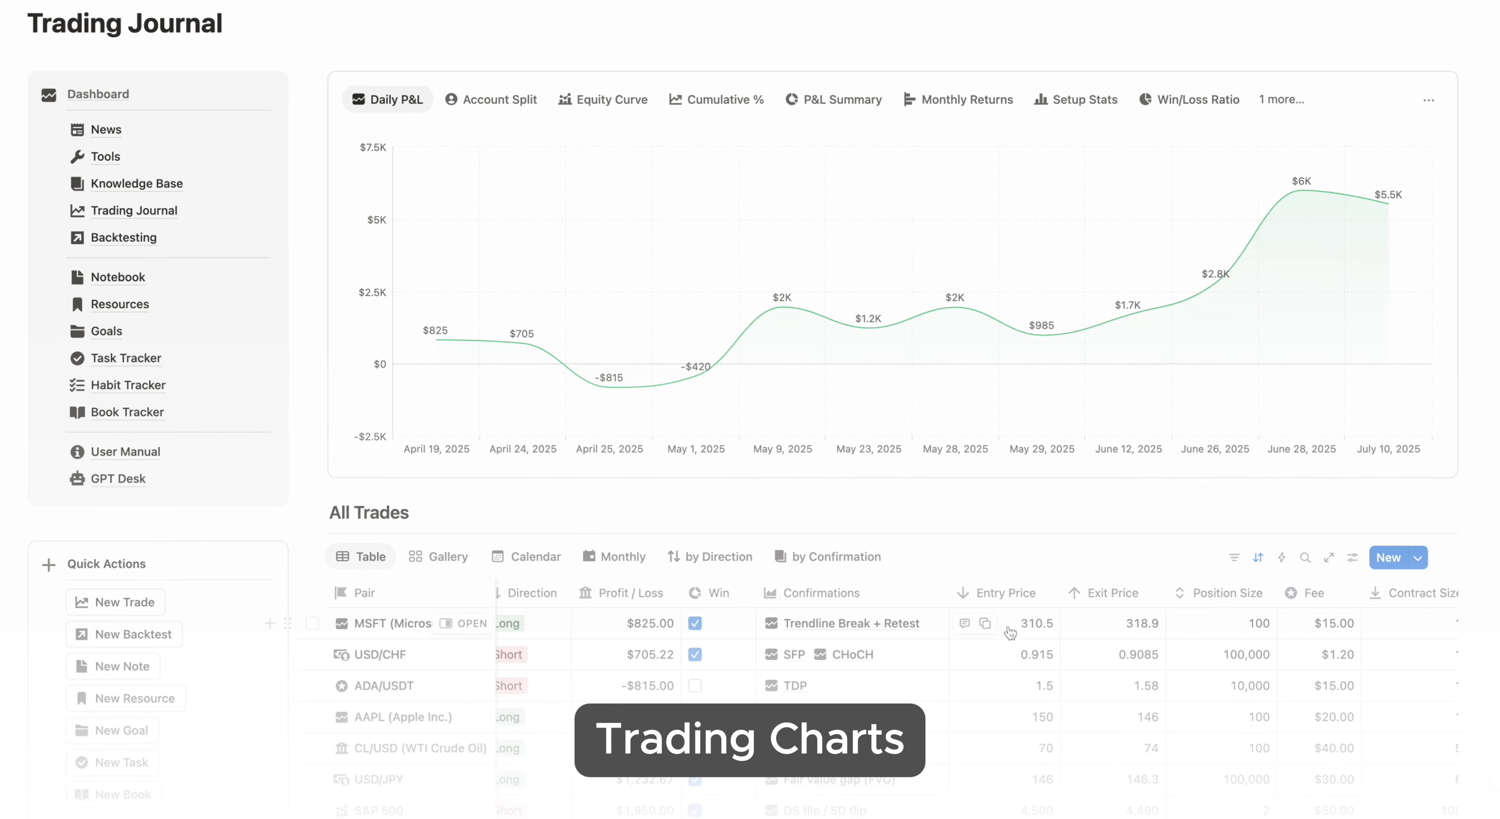
left_click(1010, 632)
key("BackSpace")
type("2")
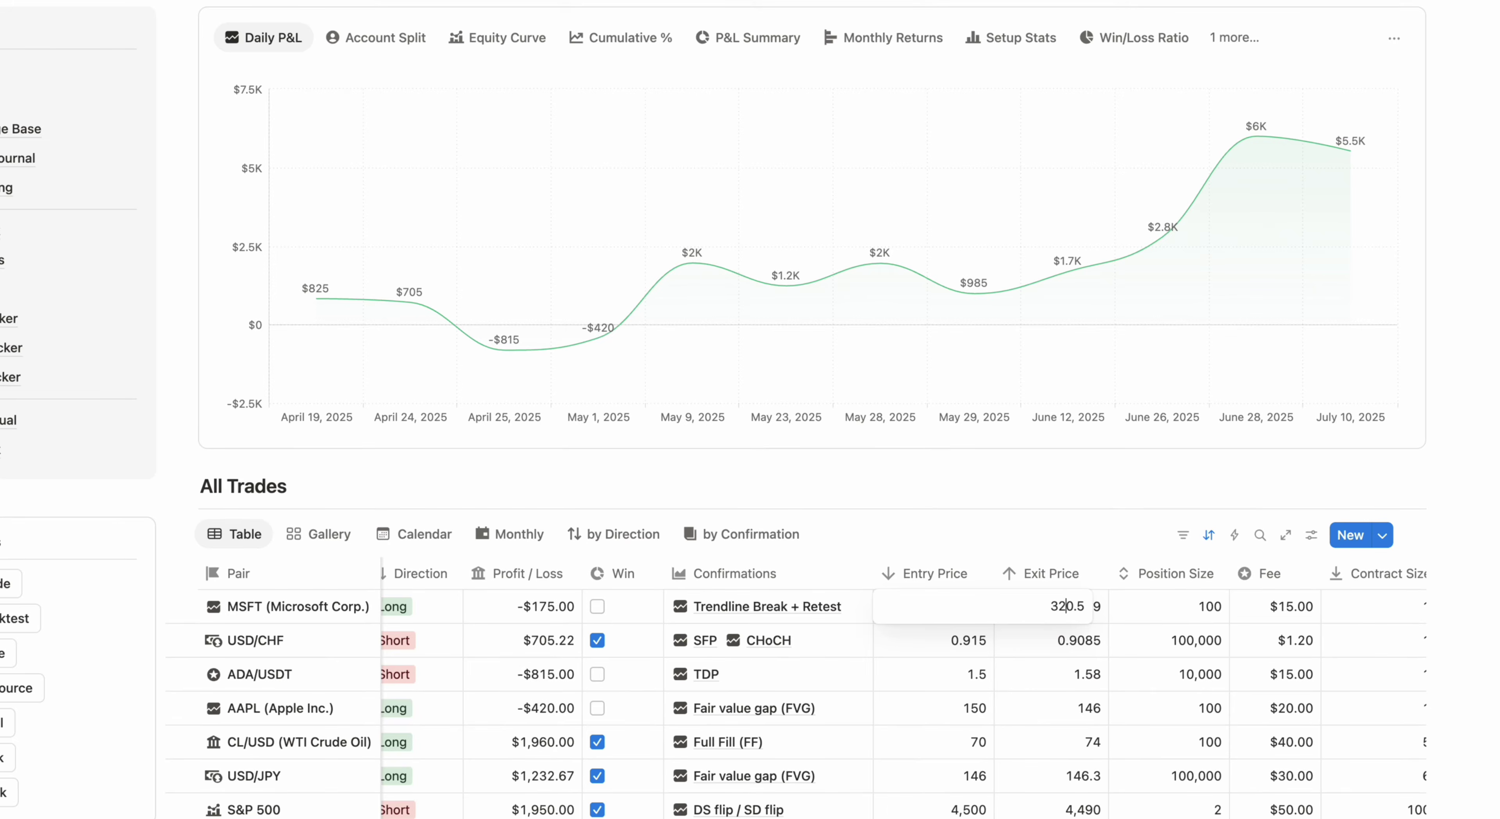
key("Return")
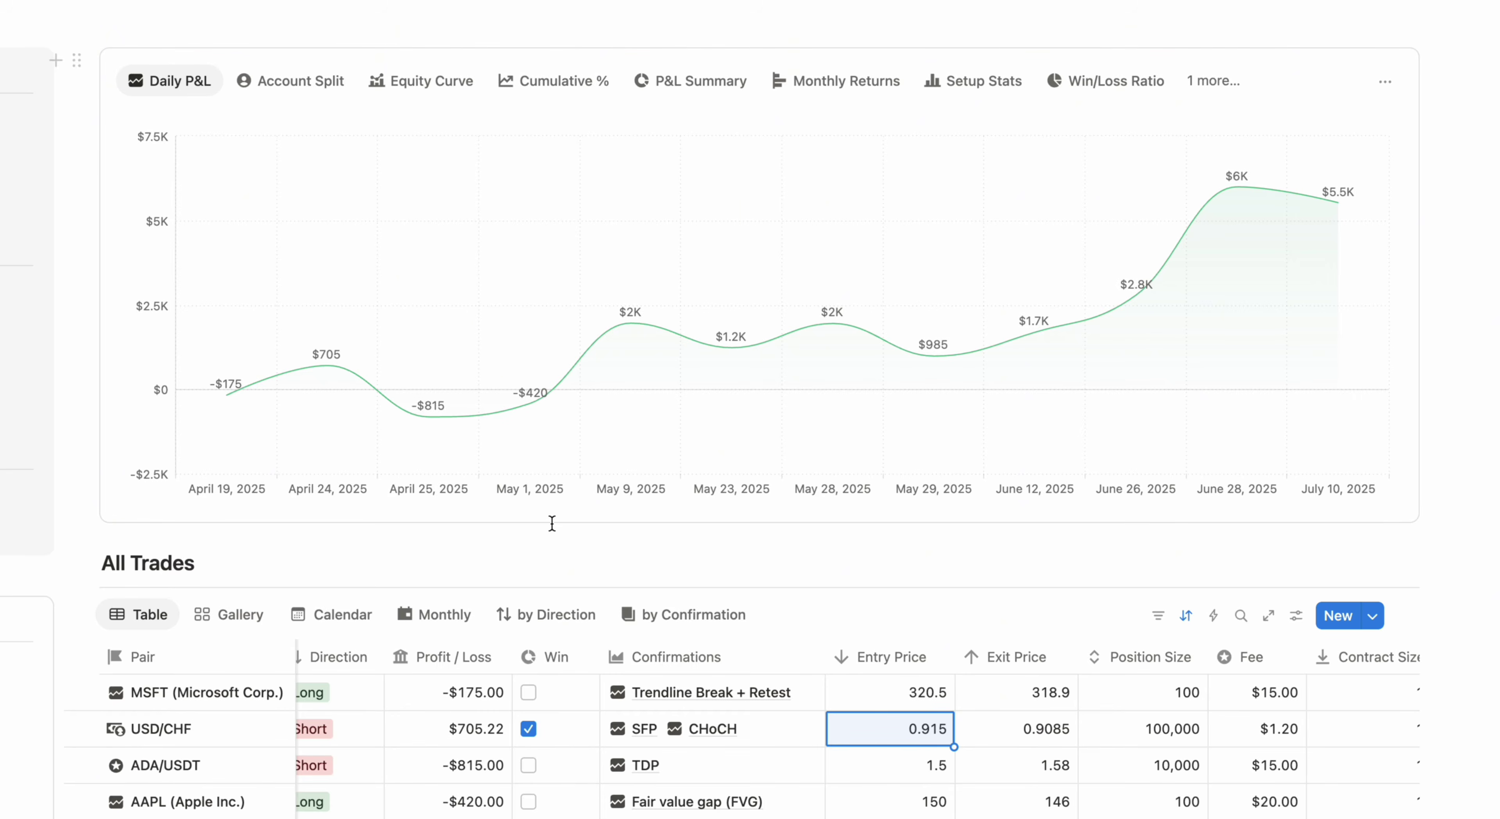
- View the Account Split, Equity Curve and Cumulative % charts of the Trading Journal one after another
left_click(293, 87)
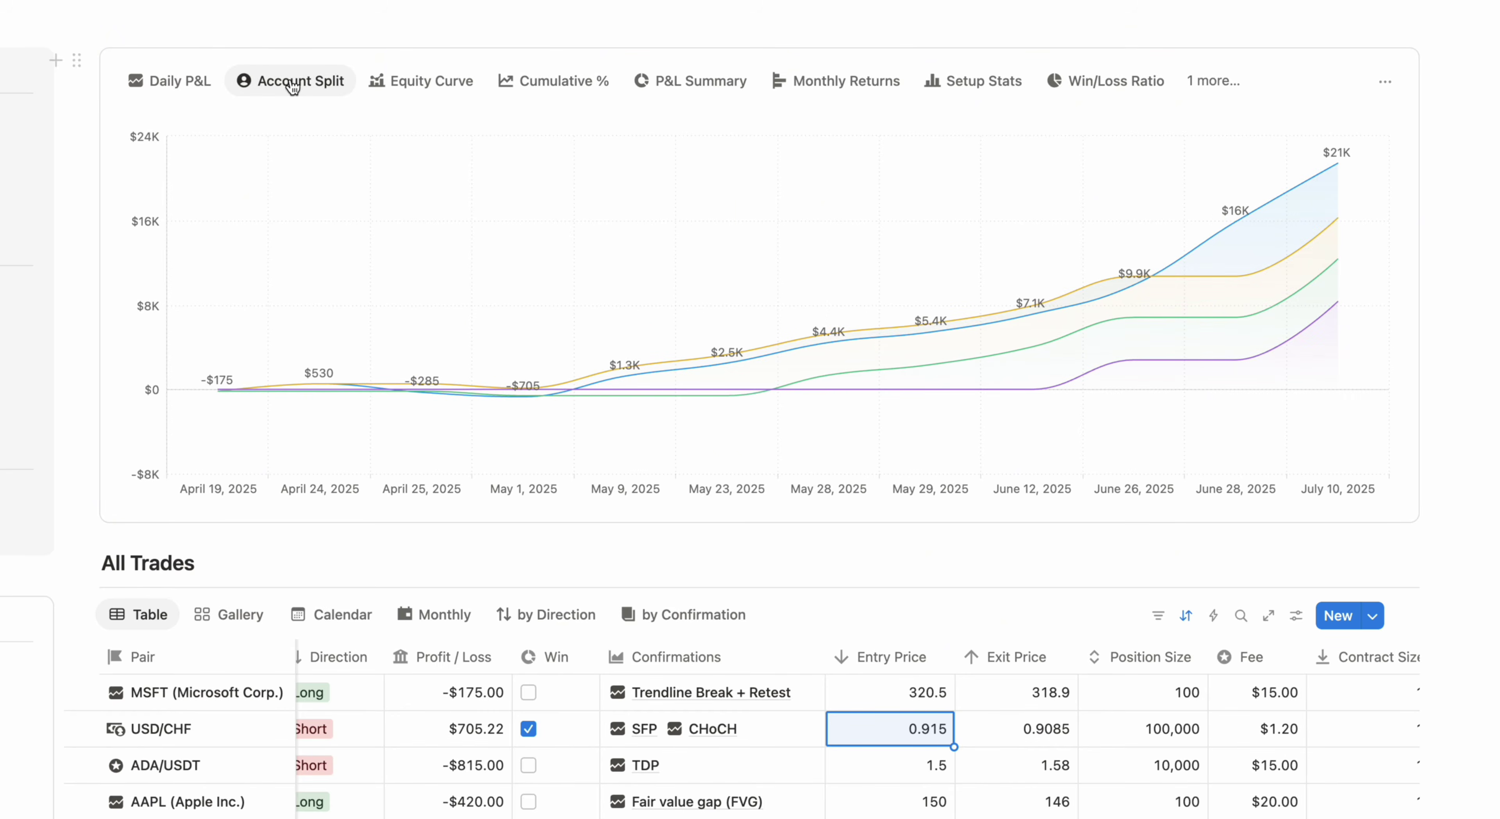
mouse_move(1165, 358)
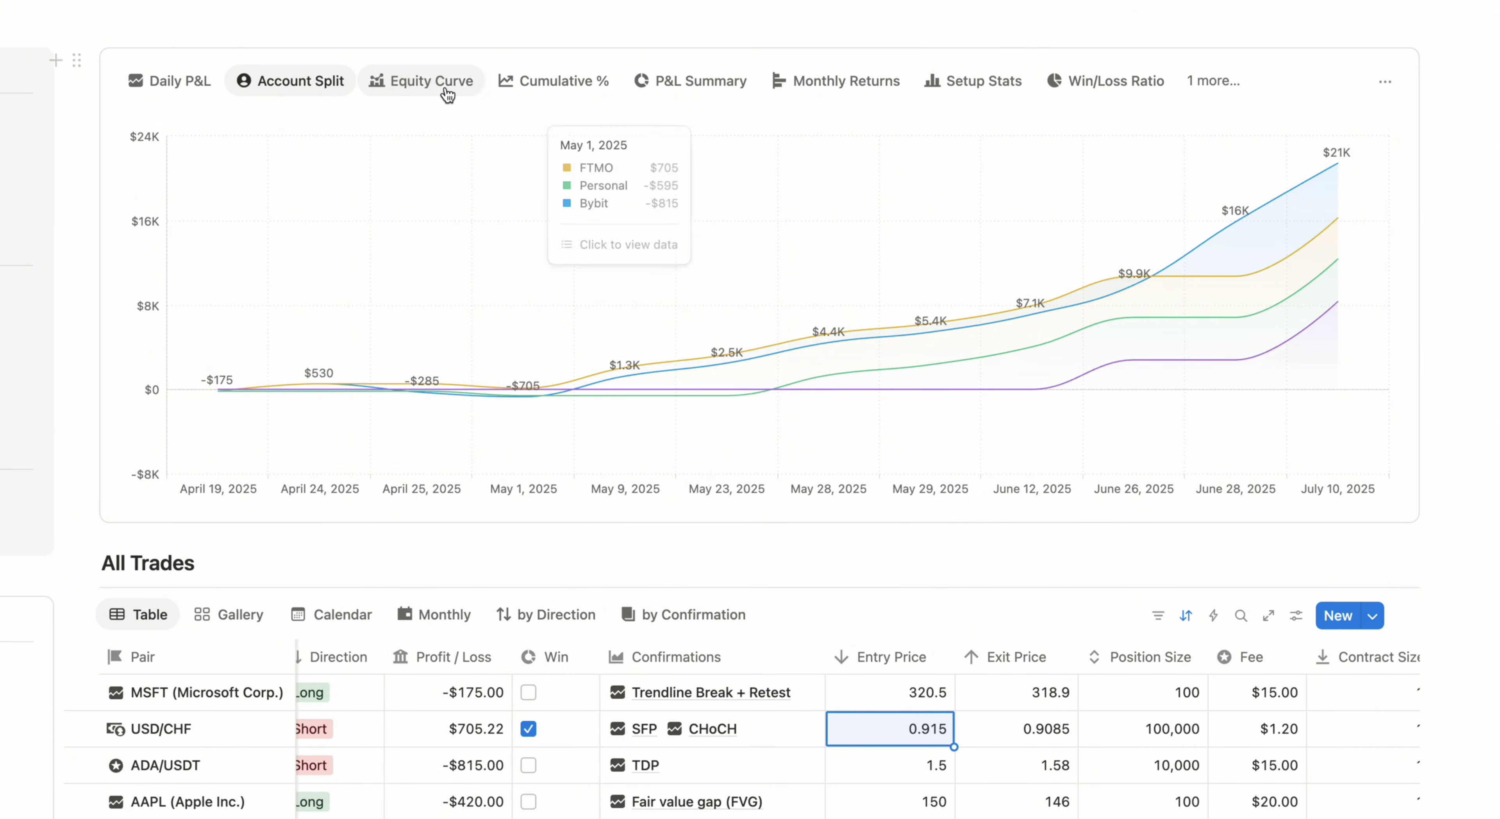
left_click(431, 83)
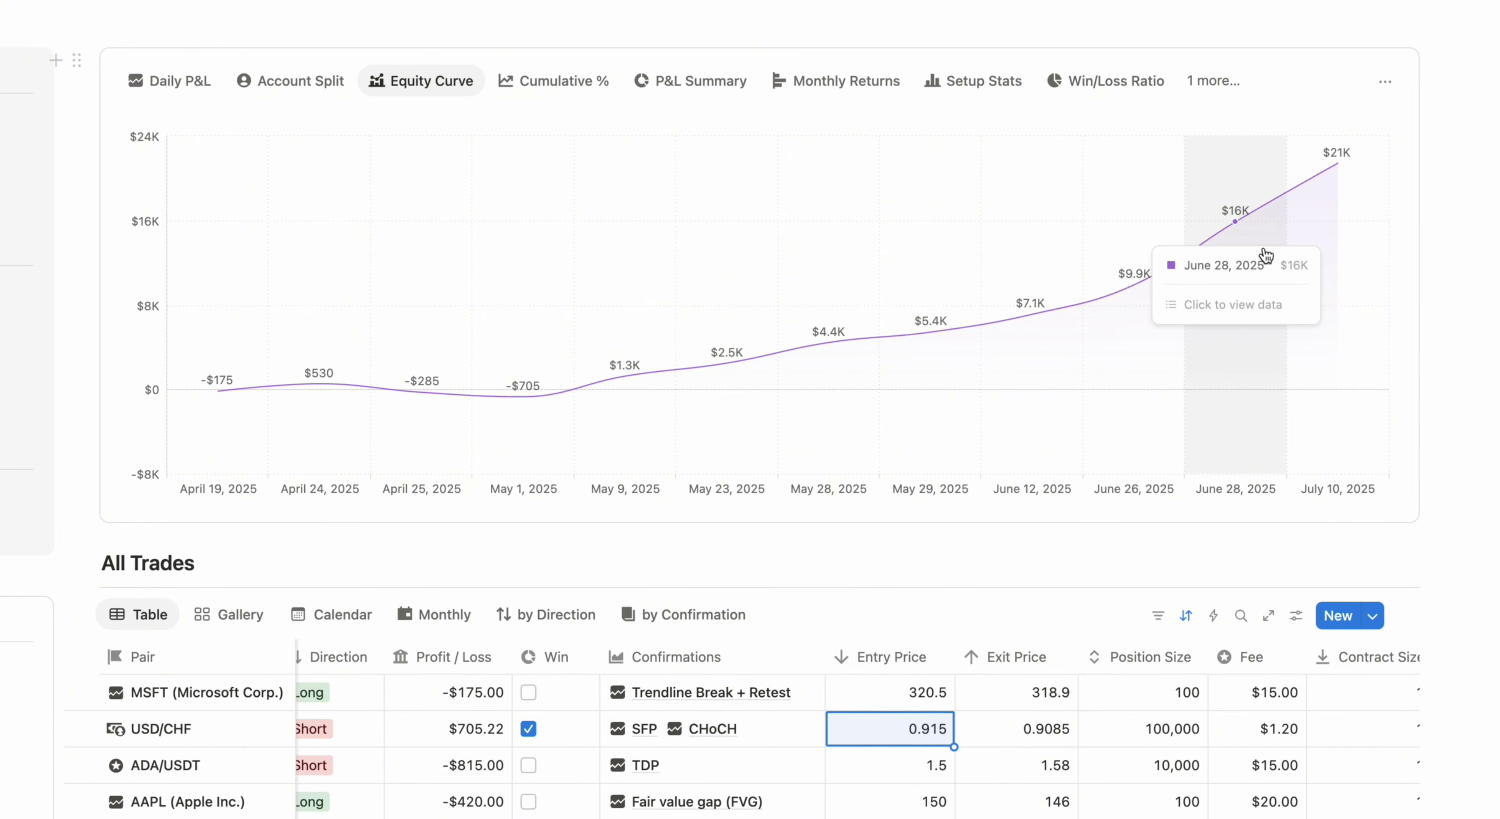
left_click(589, 85)
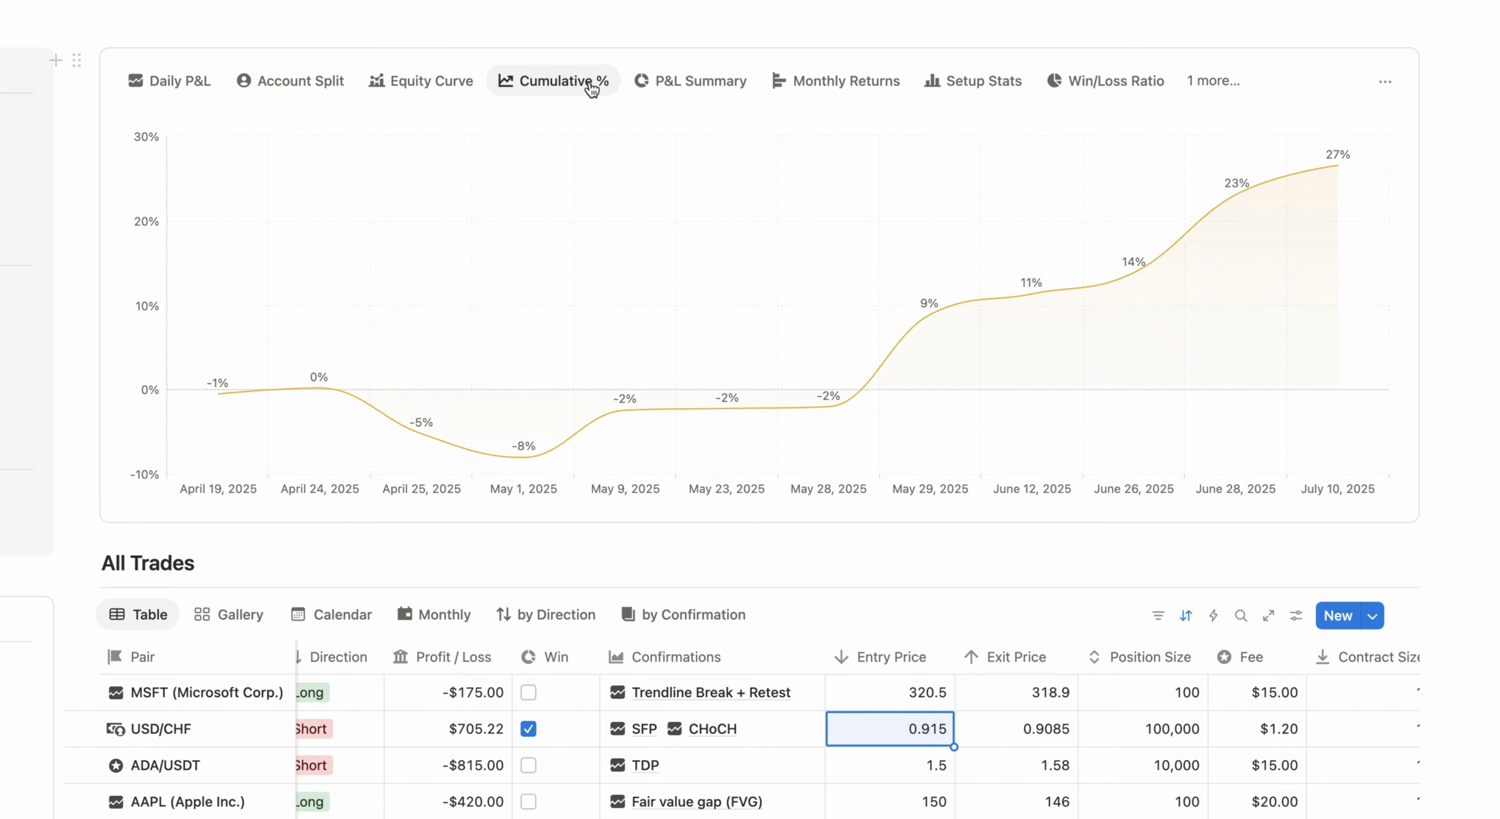
- Show the P&L Summary chart and examine the trades behind its FTMO segment
left_click(686, 91)
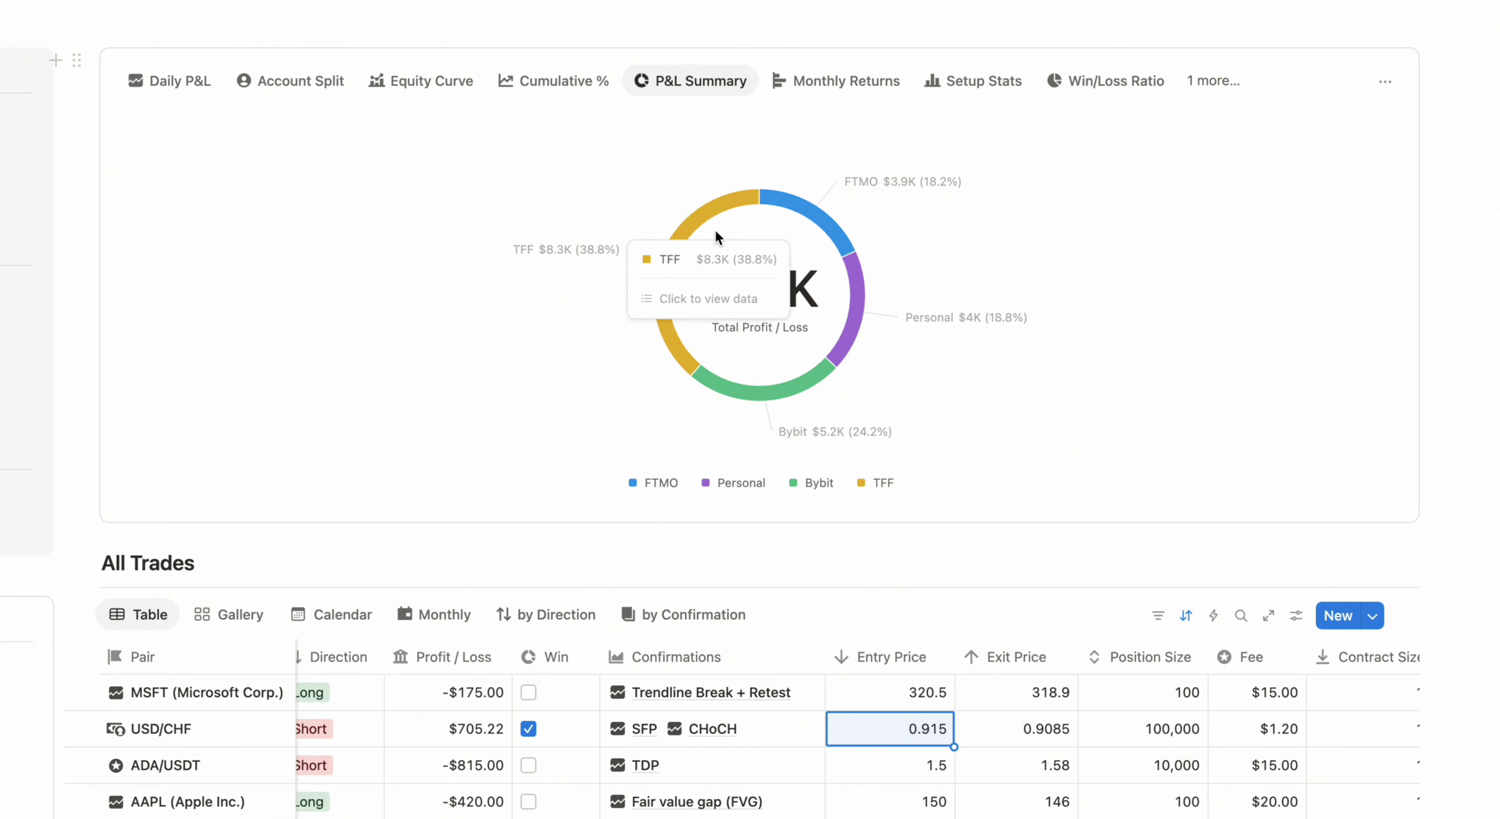
left_click(818, 223)
scroll(950, 326, "right", 10)
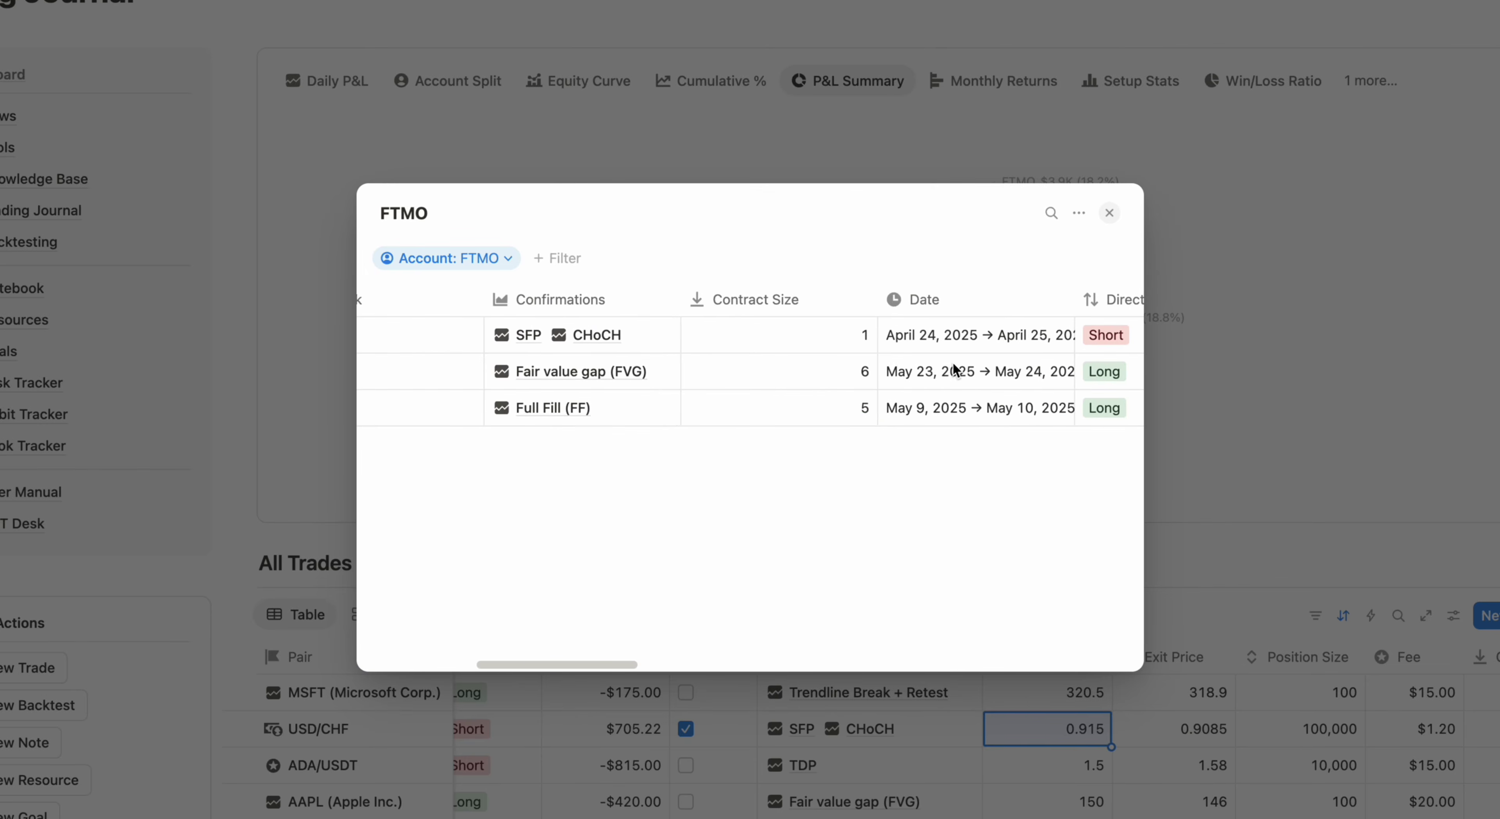
left_click(1240, 221)
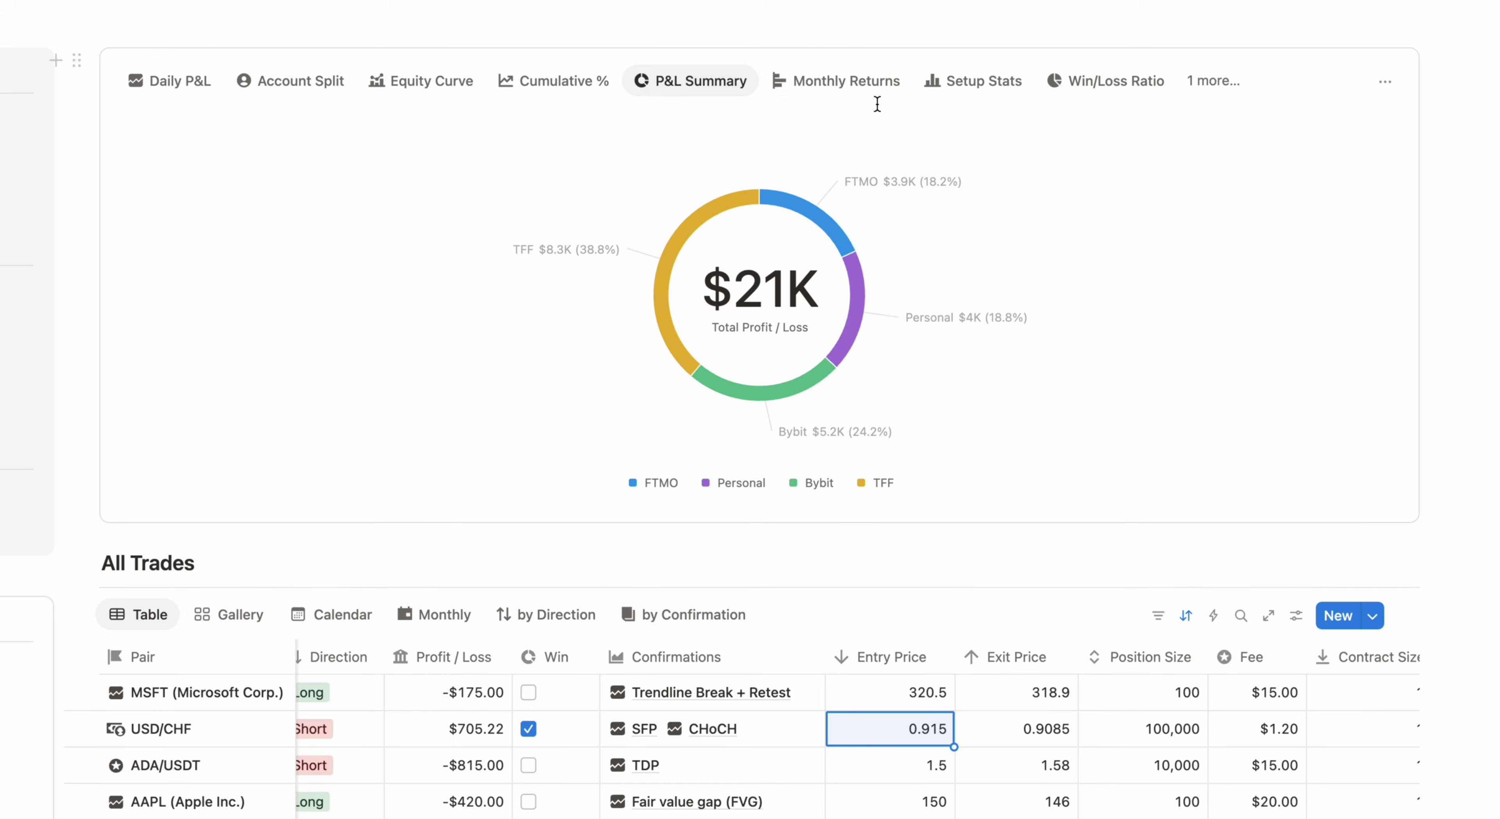
- View the Monthly Returns chart by account and the Setup Stats chart
left_click(1004, 81)
mouse_move(1134, 259)
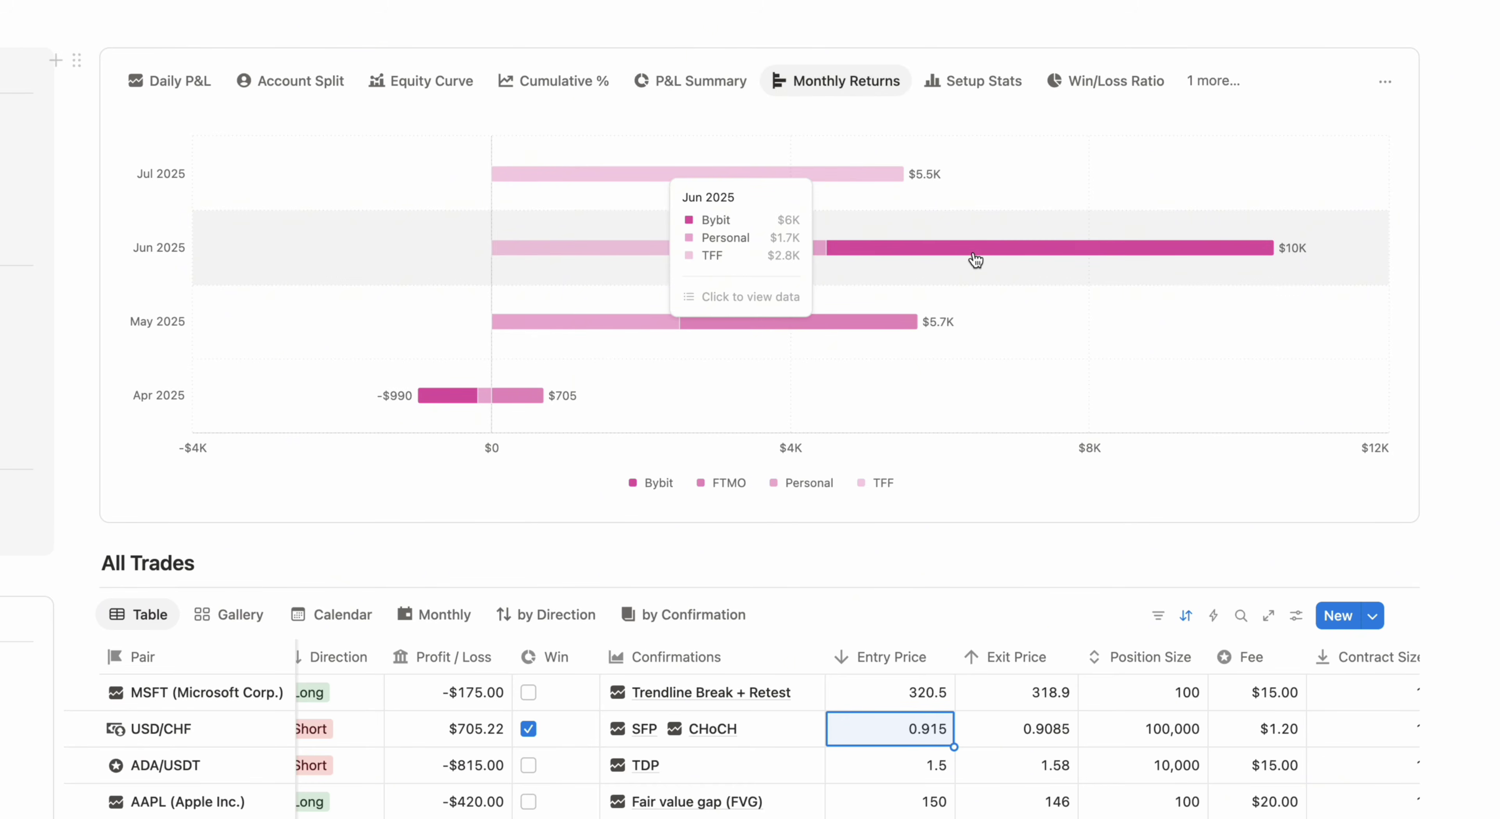
left_click(996, 82)
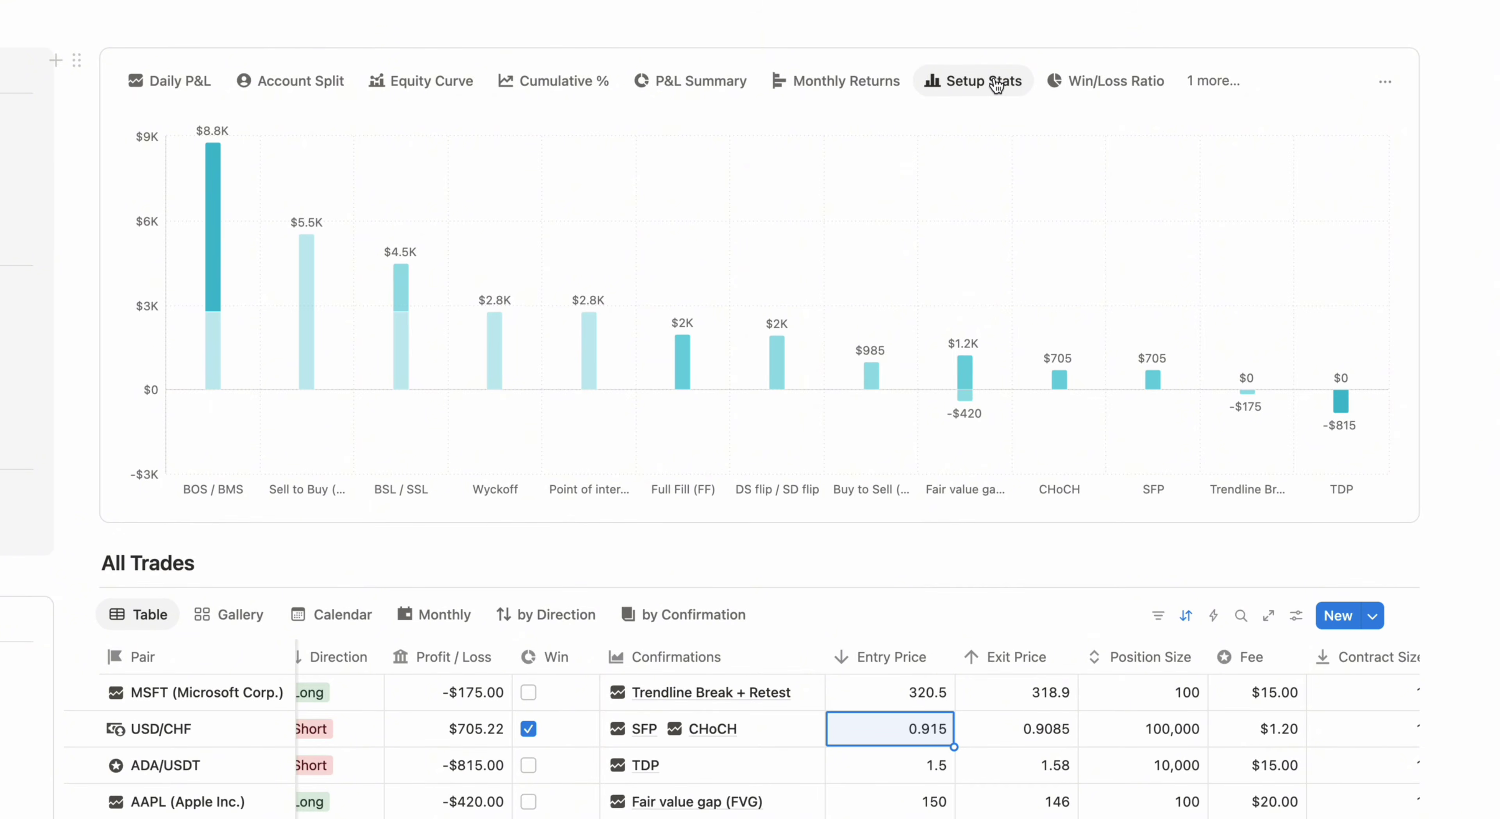
- Show the Win/Loss Ratio chart and examine the columns of the trades behind its No Win segment
left_click(1106, 82)
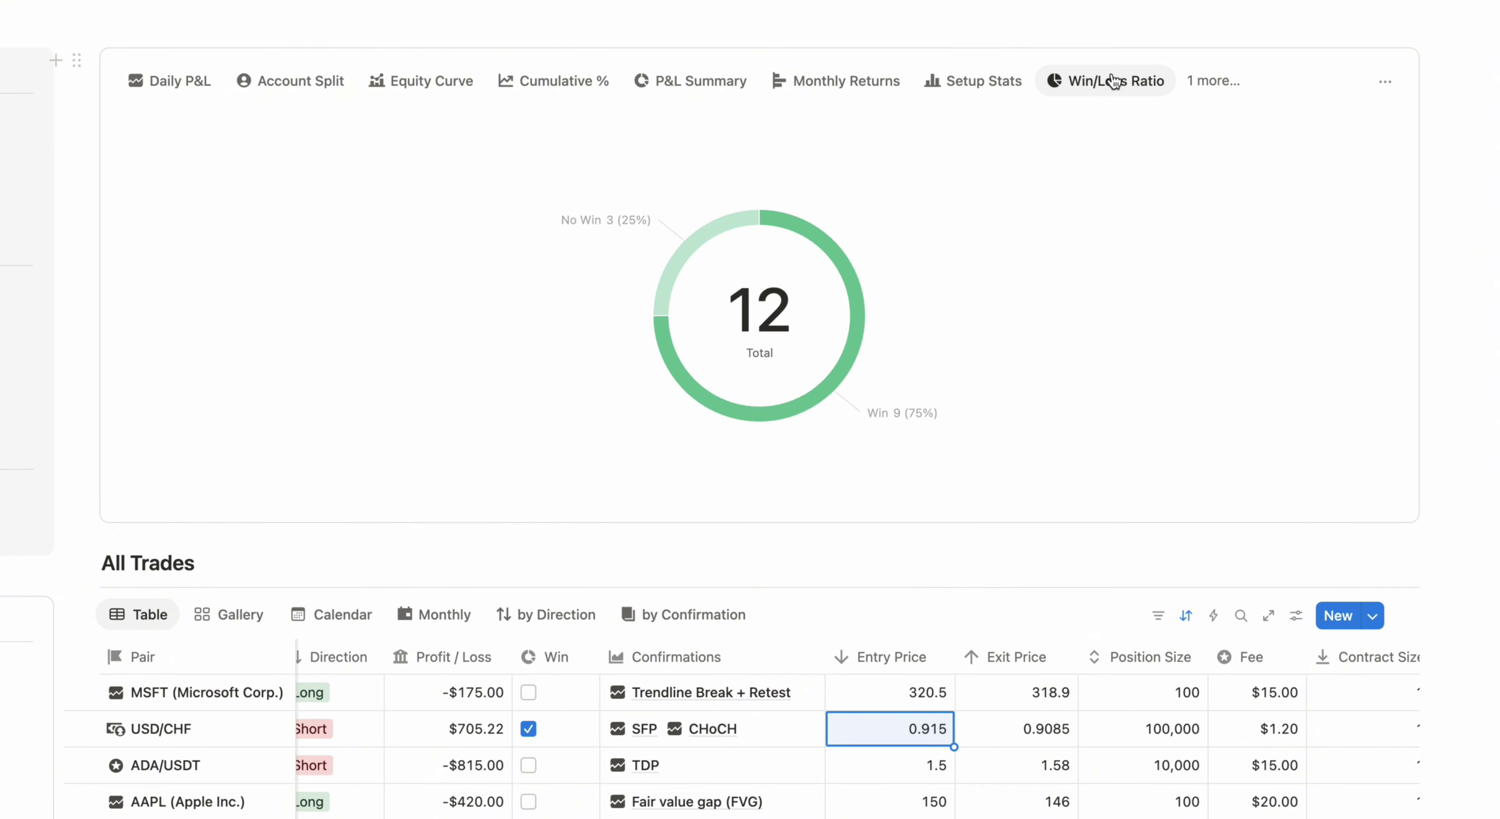
left_click(670, 258)
scroll(884, 381, "right", 10)
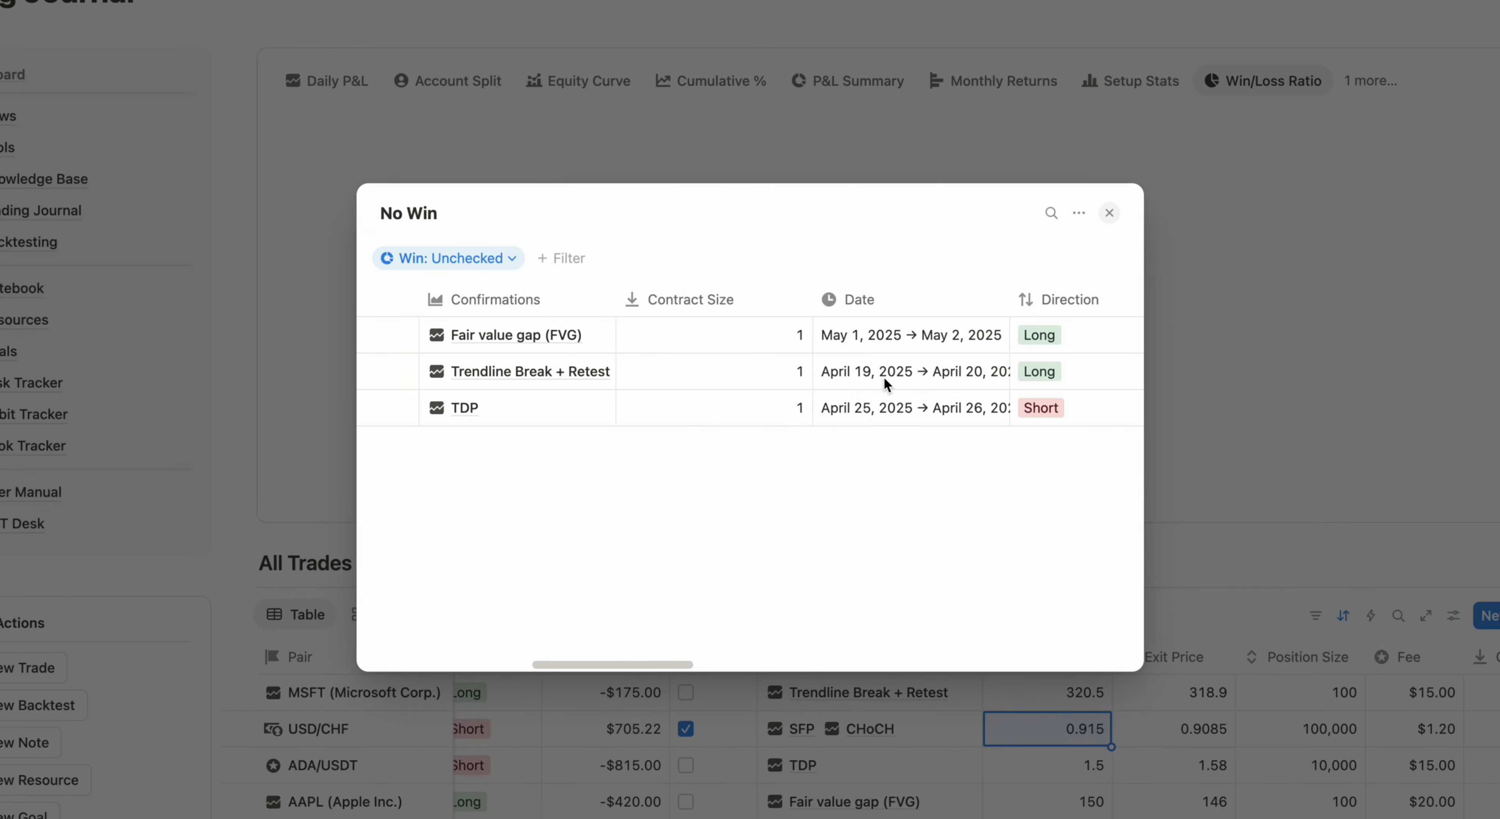
scroll(883, 381, "left", 3)
scroll(689, 366, "left", 5)
- Open the AAPL (Apple Inc.) trade from the No Win list, look through its properties and chart image, and close it
left_click(600, 340)
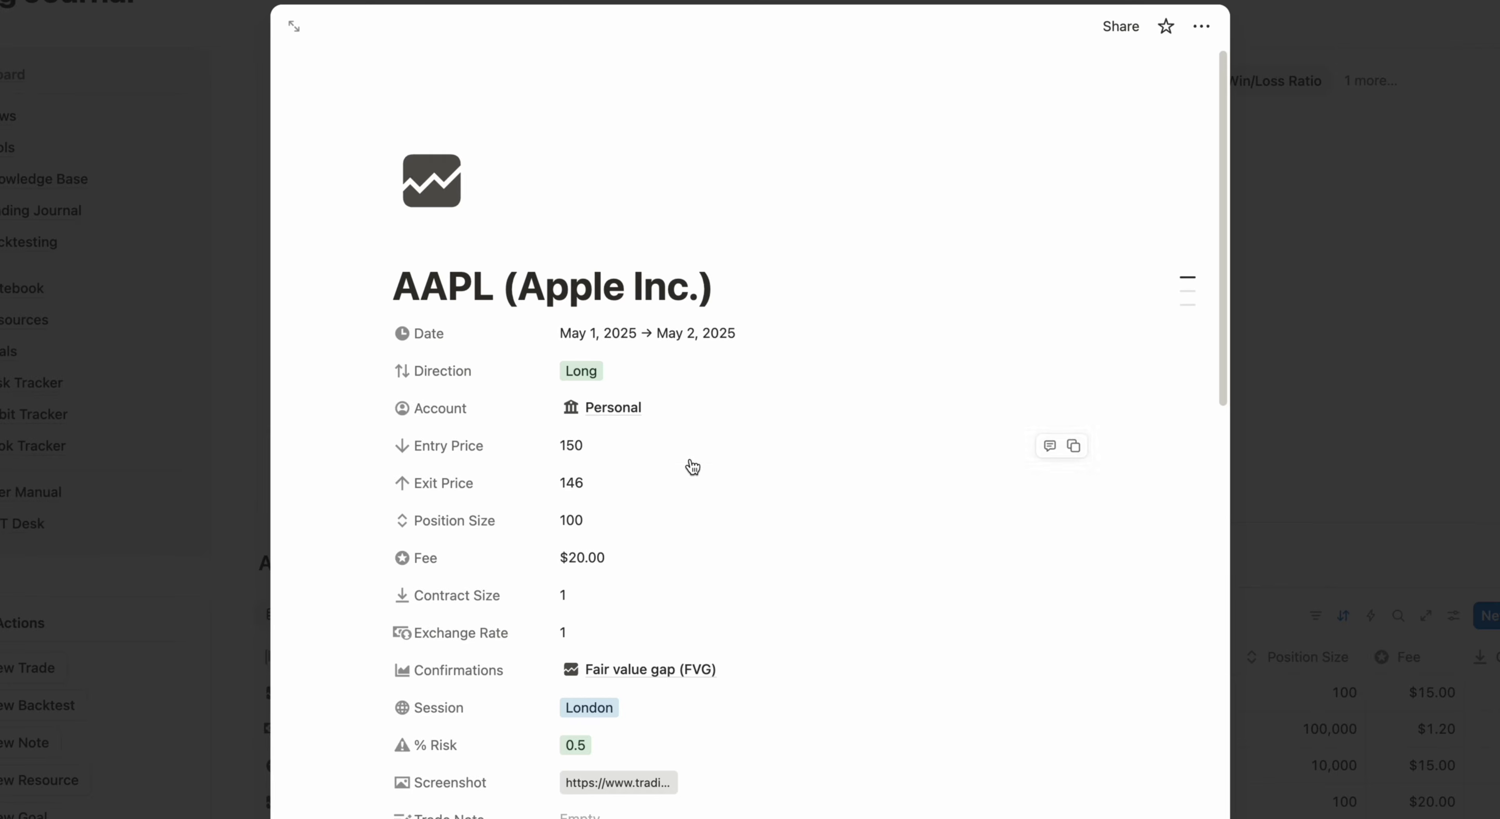
scroll(692, 466, "down", 8)
scroll(693, 466, "down", 6)
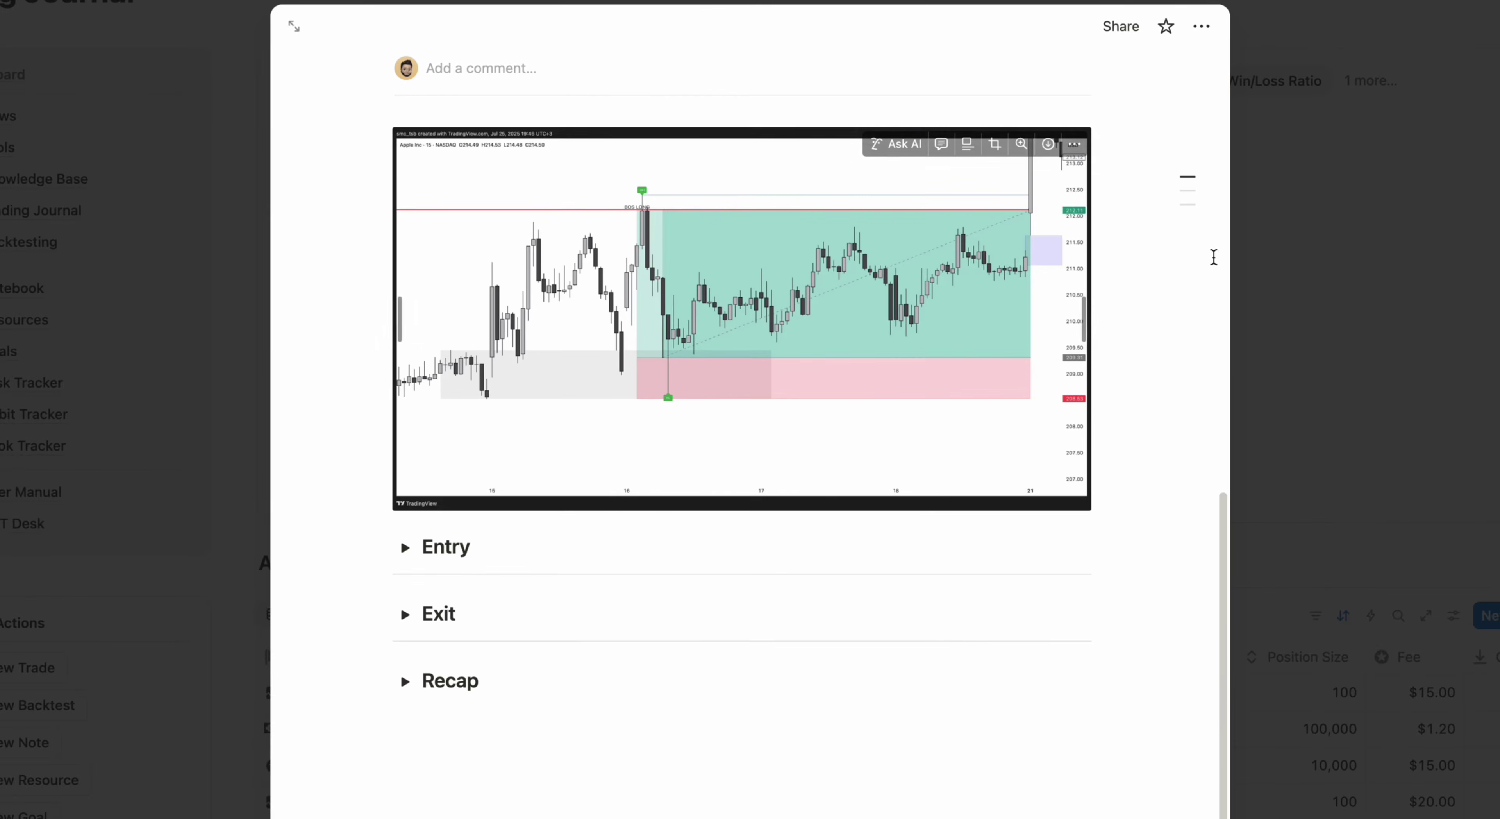
left_click(1326, 222)
- Show the Session Stats chart and inspect the profit and loss breakdown per trading session
left_click(1199, 91)
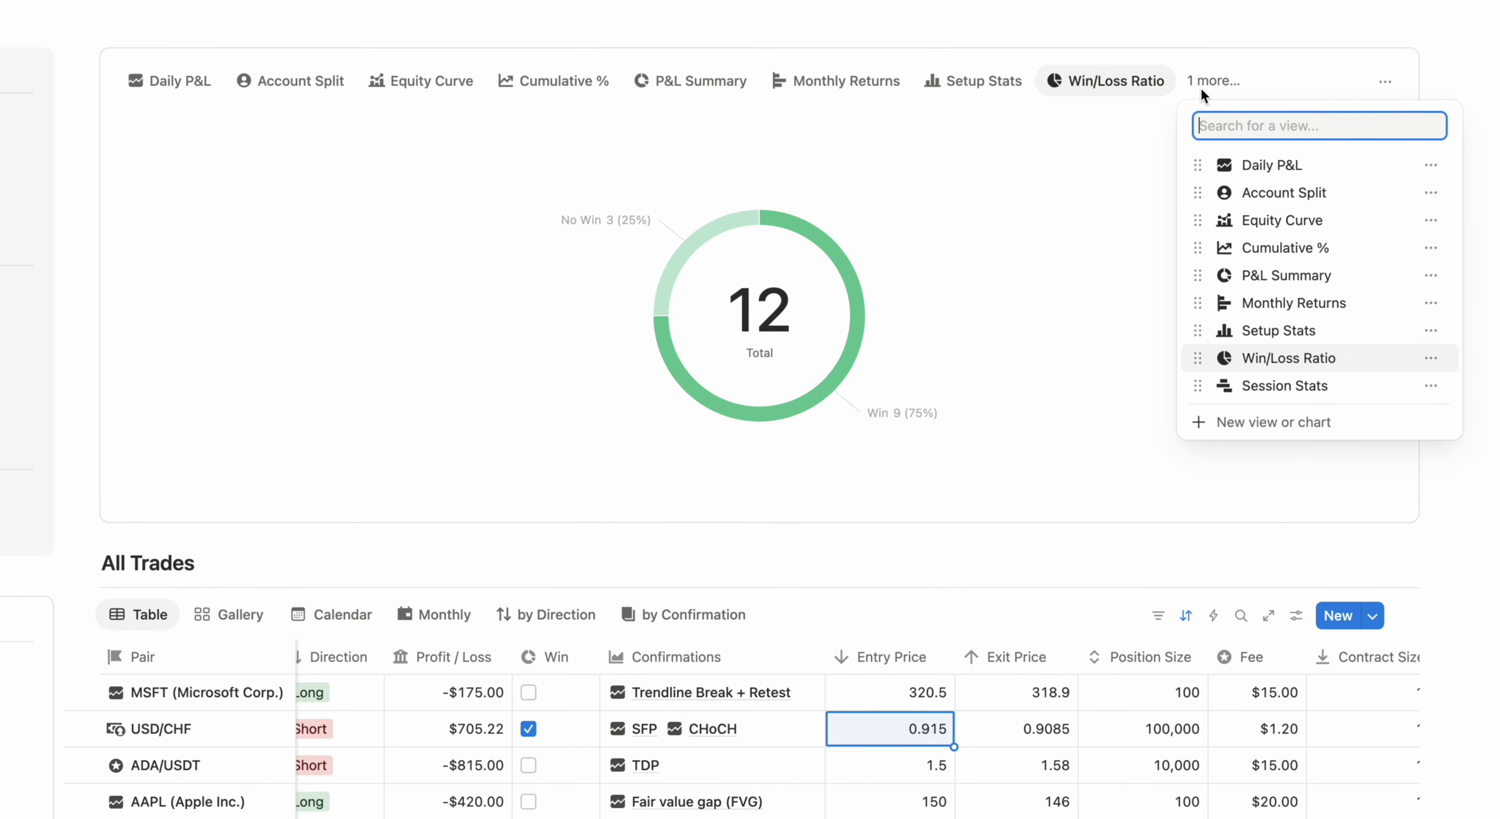
left_click(1266, 386)
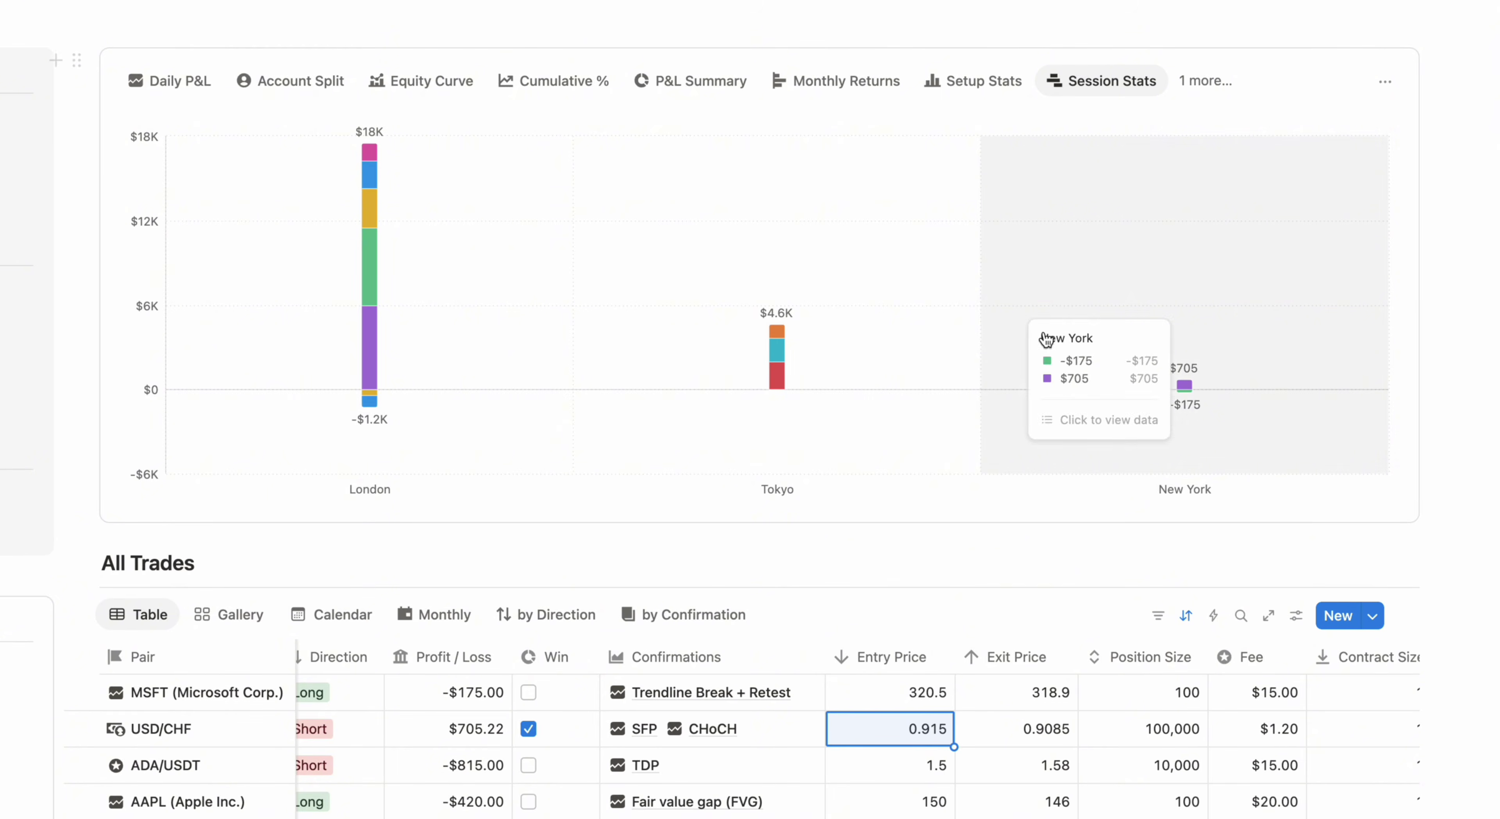
mouse_move(410, 320)
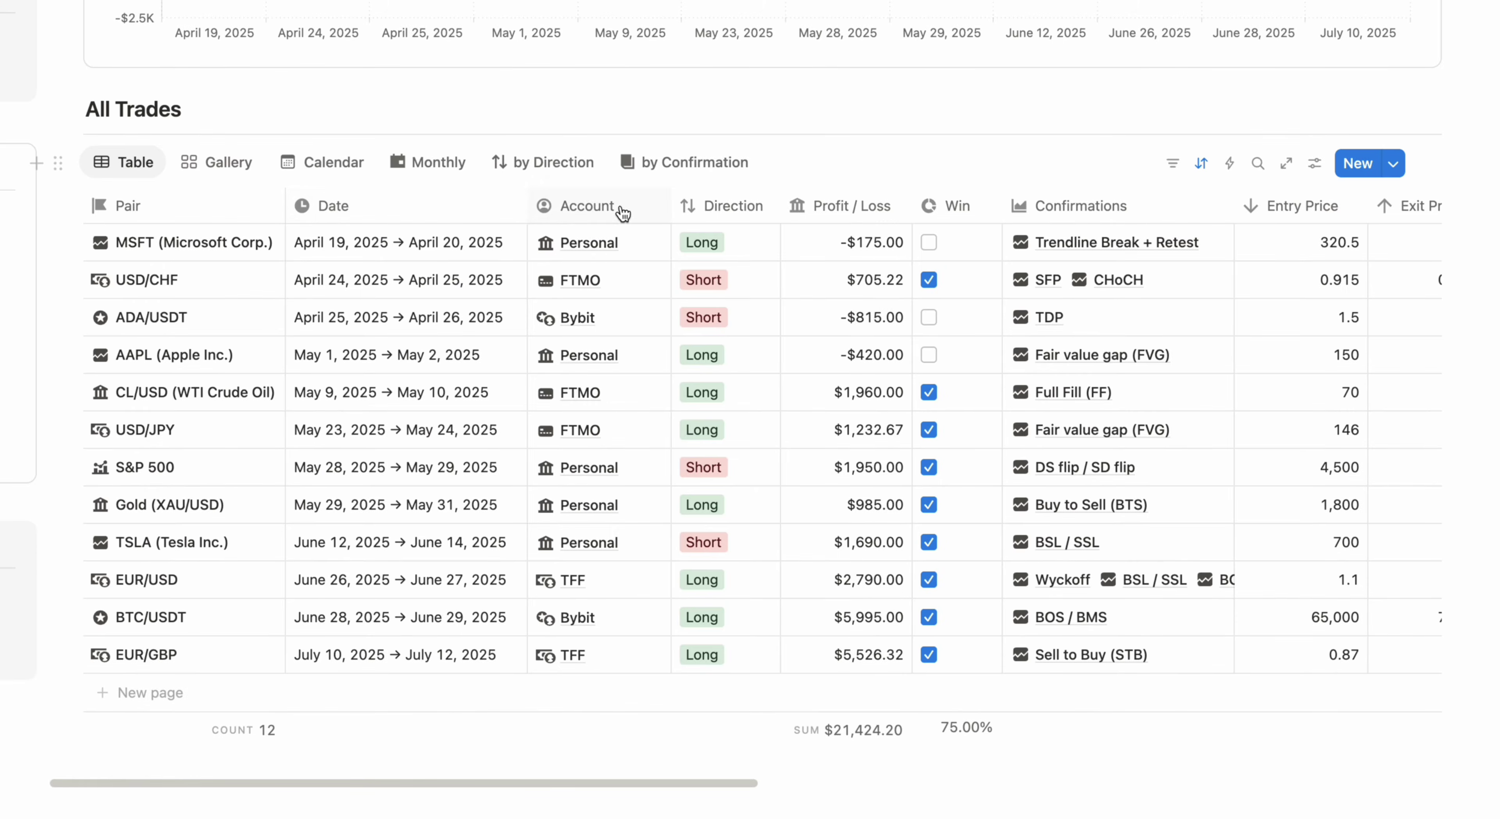
- Reorder the All Trades table columns so Entry Price, Exit Price and Profit / Loss sit between Account and Direction
mouse_move(623, 215)
left_mouse_down()
mouse_move(379, 208)
mouse_move(638, 225)
left_mouse_up()
scroll(1048, 233, "right", 3)
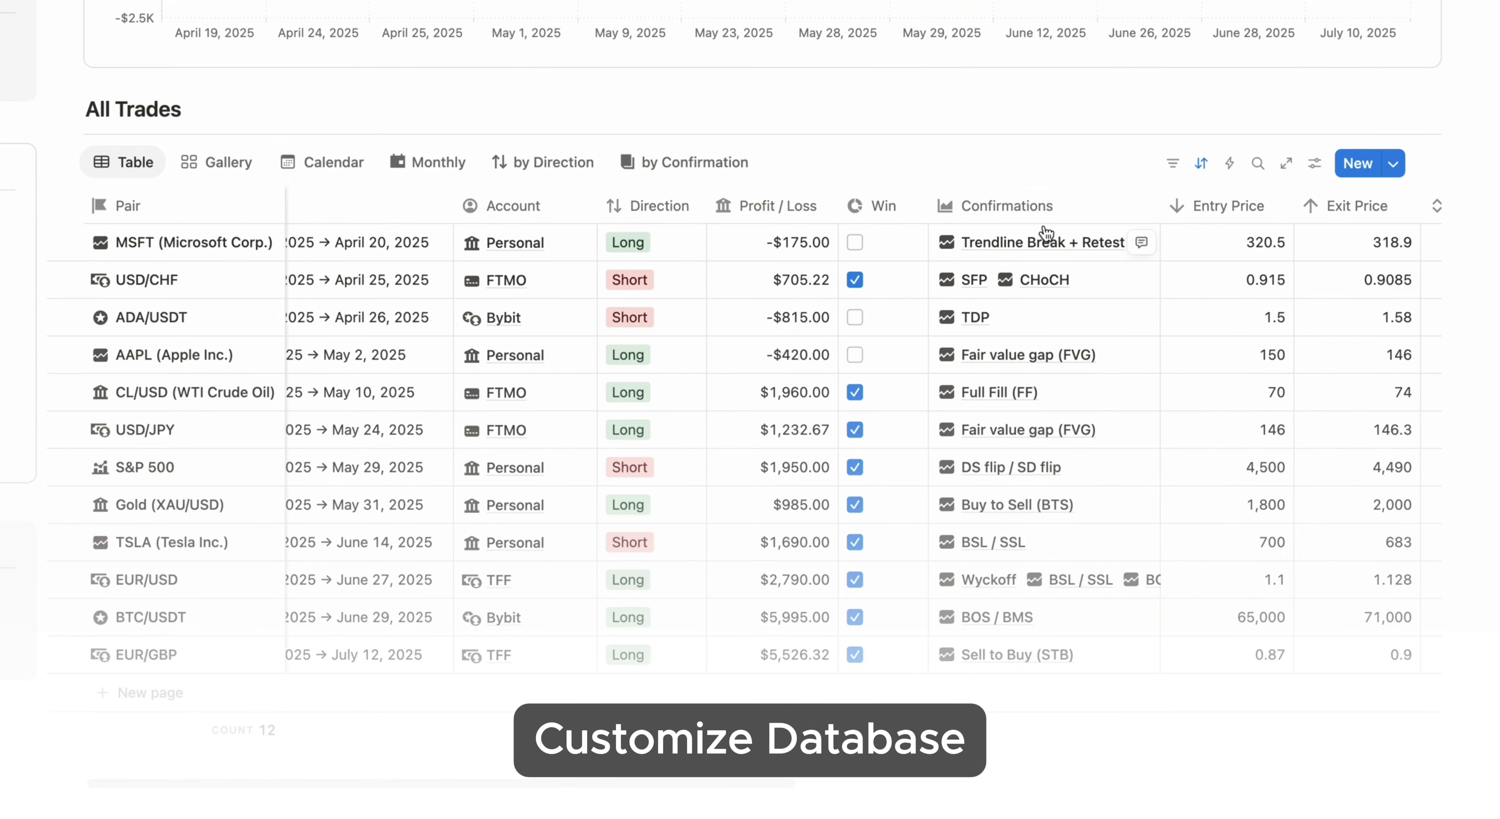
left_click_drag(1224, 218, 647, 219)
left_click_drag(1353, 215, 807, 205)
left_click_drag(1036, 212, 929, 201)
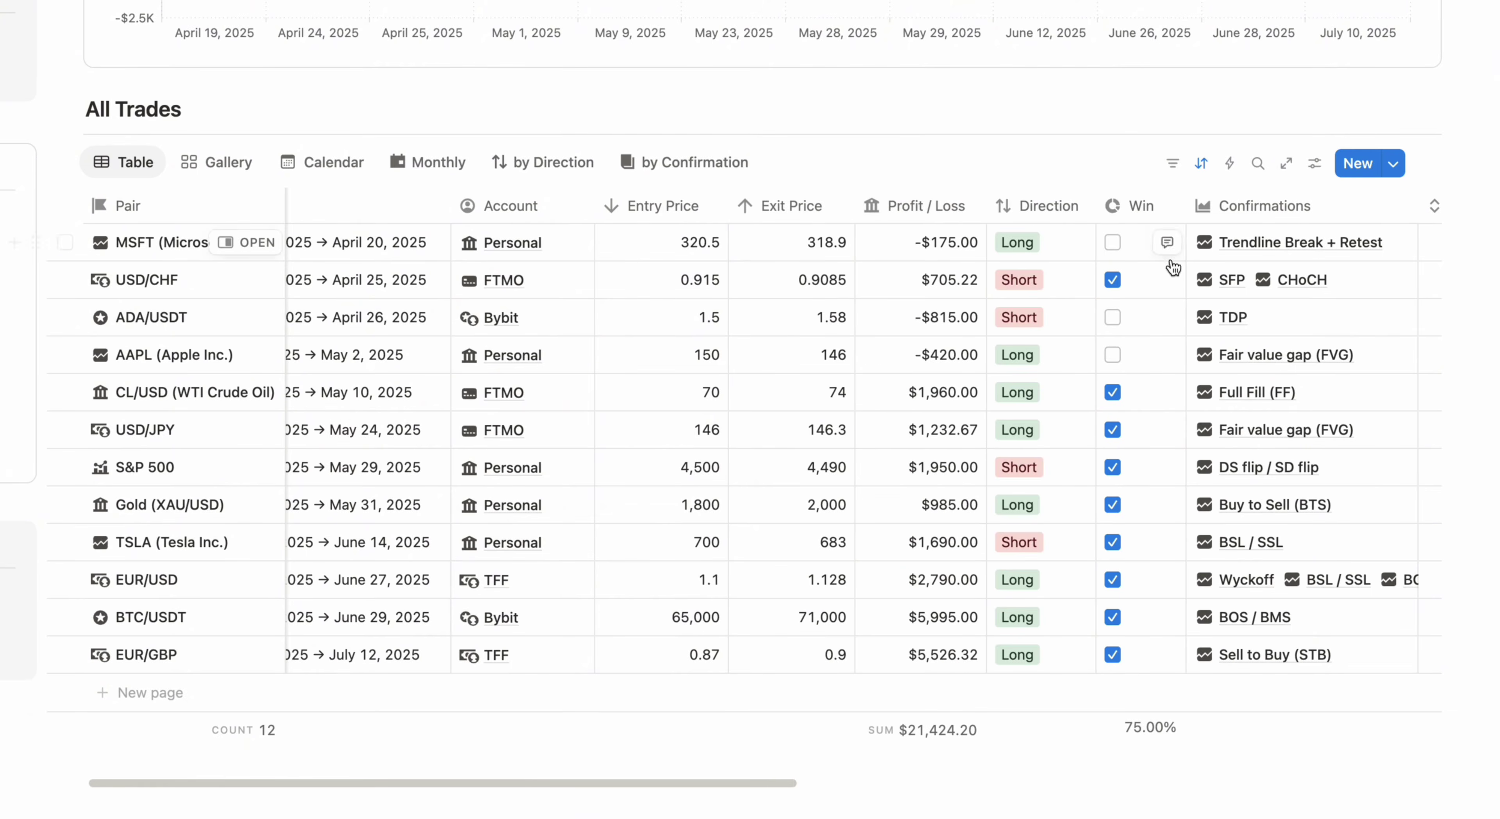
scroll(1211, 281, "right", 4)
scroll(1211, 281, "right", 4)
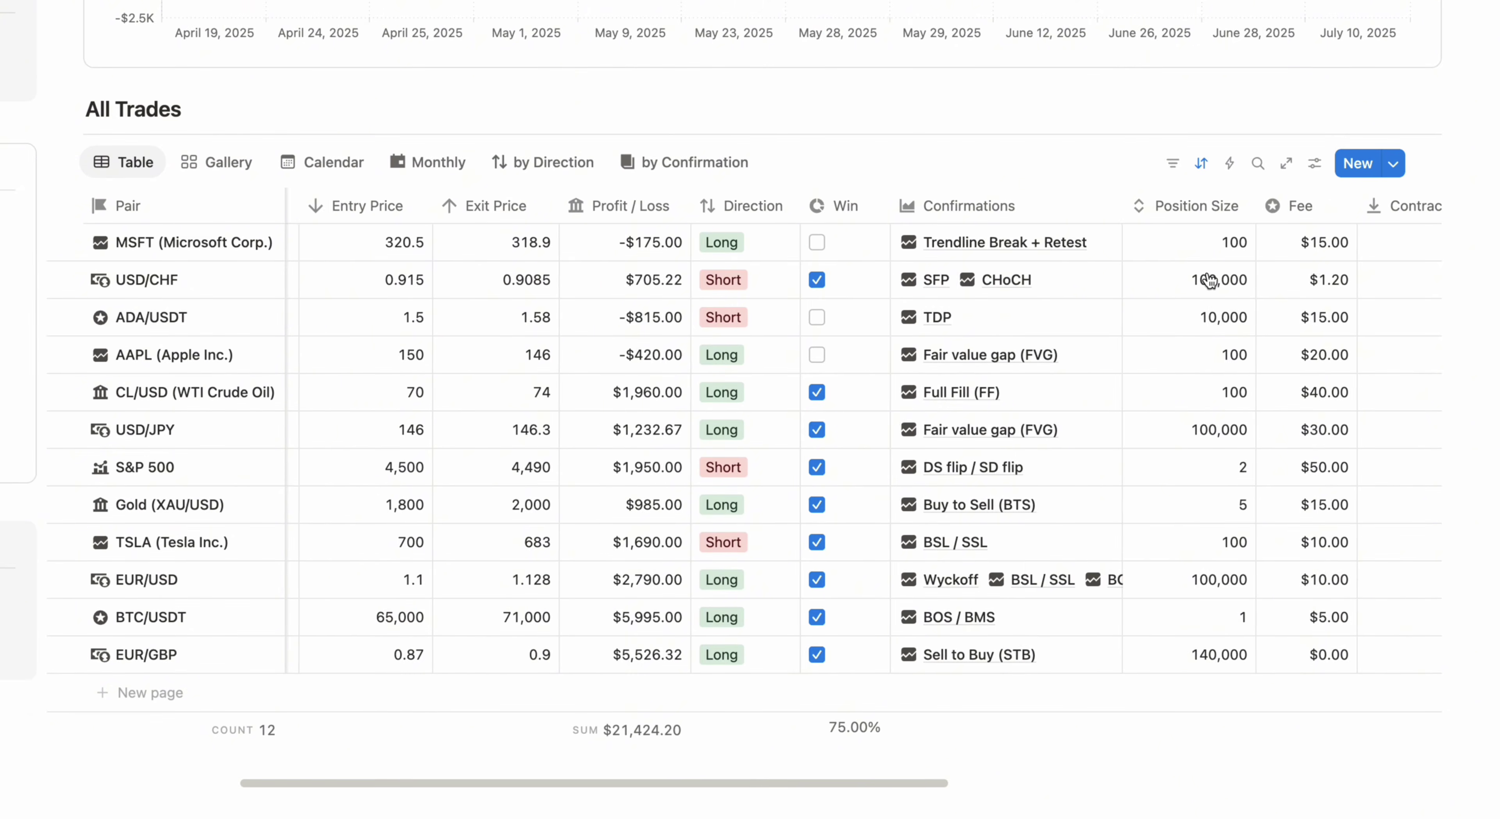
scroll(1210, 281, "left", 8)
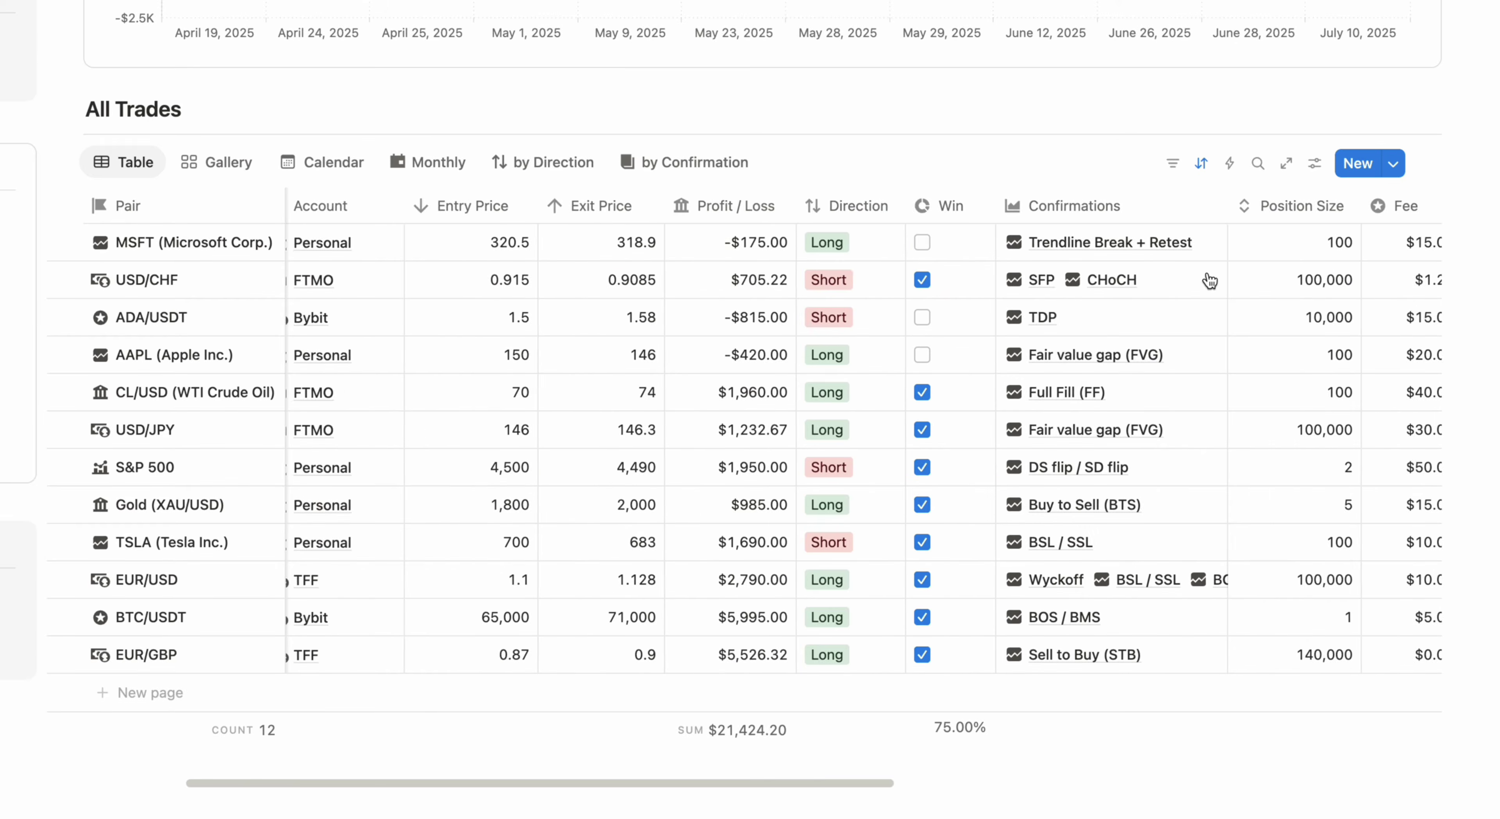
- Switch the All Trades table's Date sort to Descending and back to Ascending
left_click(1203, 166)
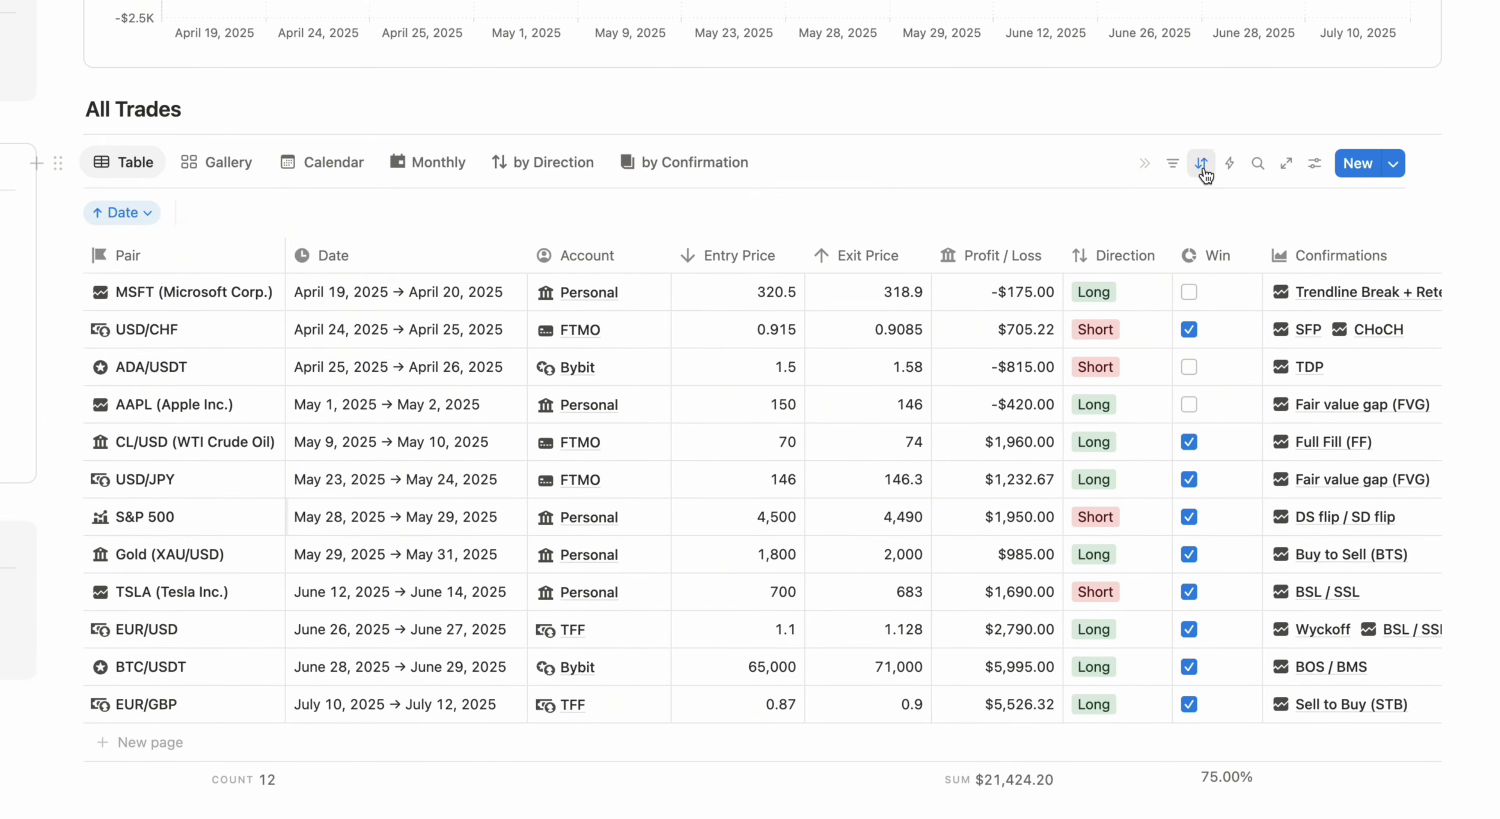
left_click(279, 253)
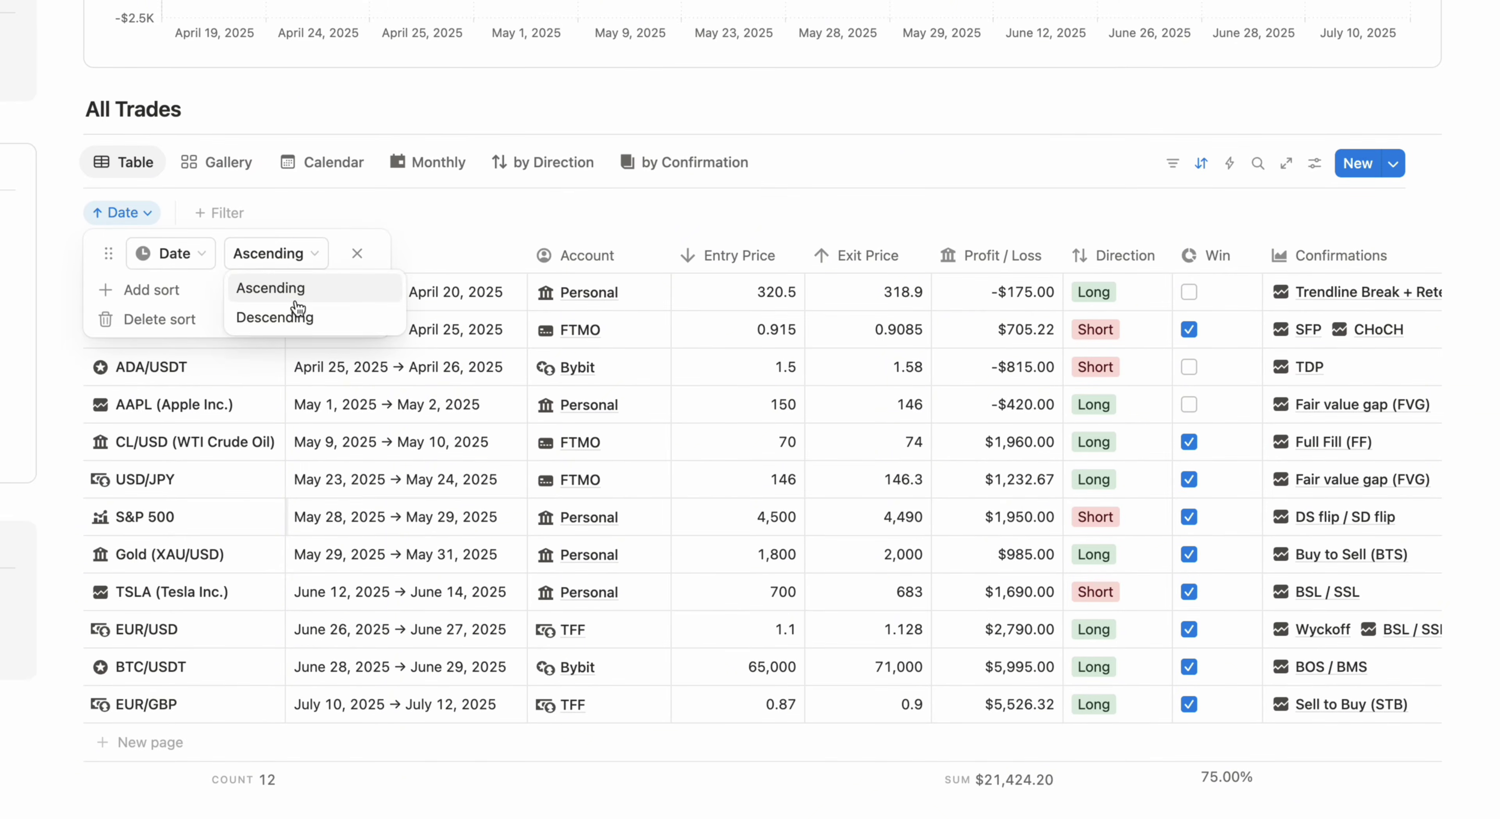
left_click(294, 317)
left_click(301, 257)
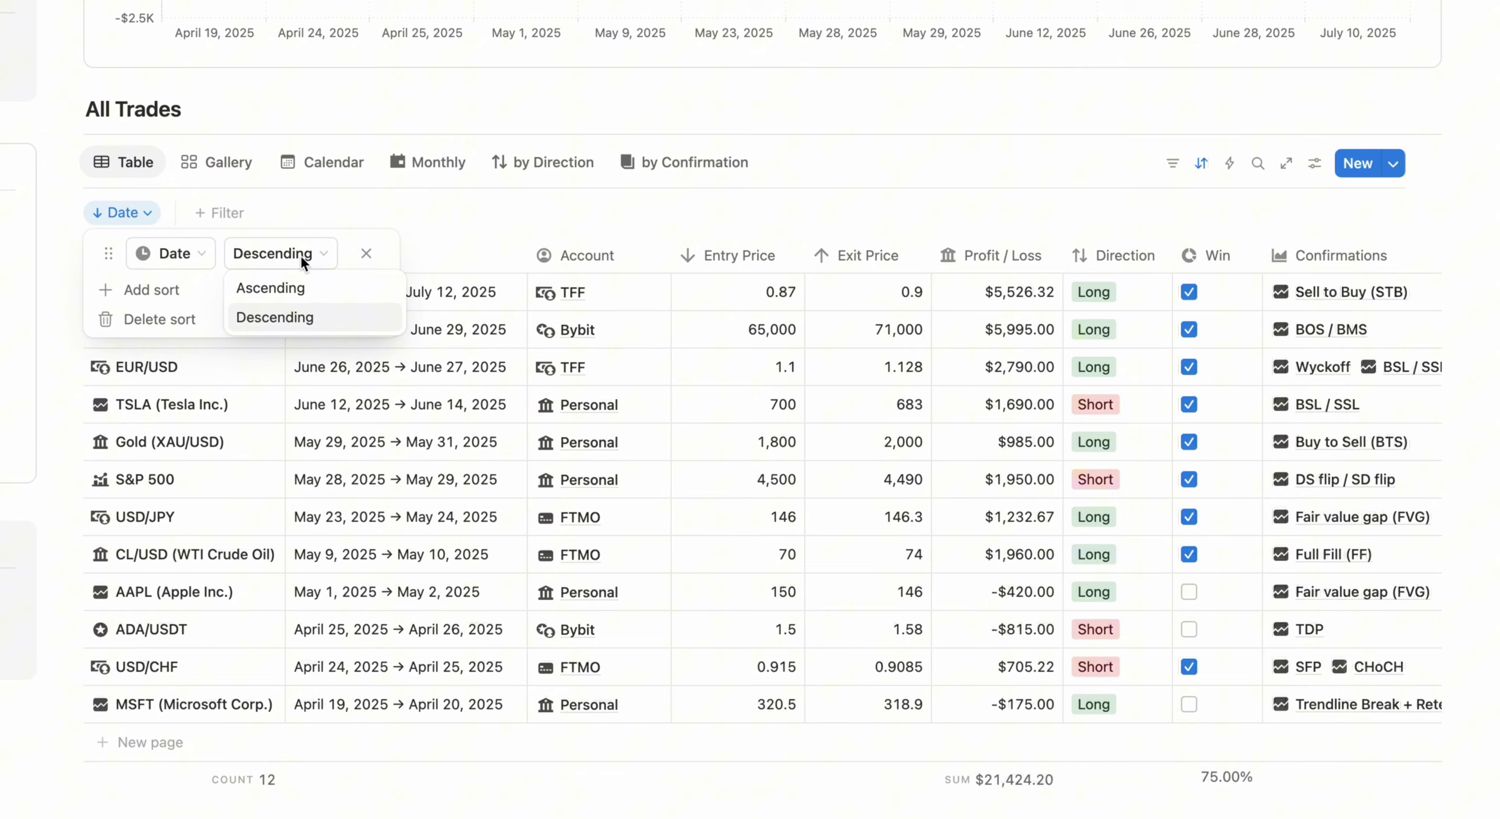
left_click(289, 287)
- Filter the All Trades table to trades whose Win property is Checked
left_click(1173, 164)
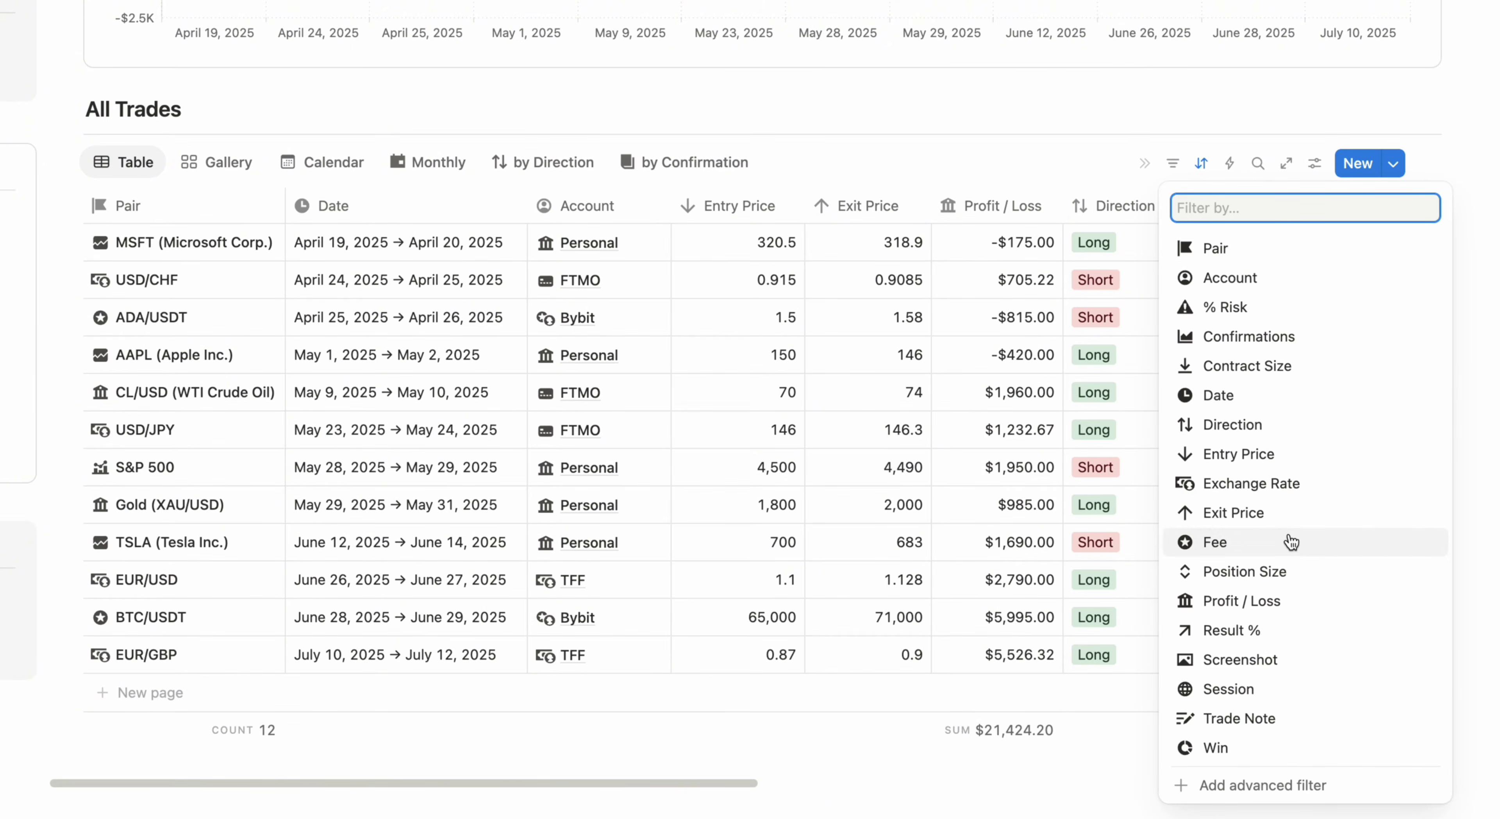
left_click(1280, 748)
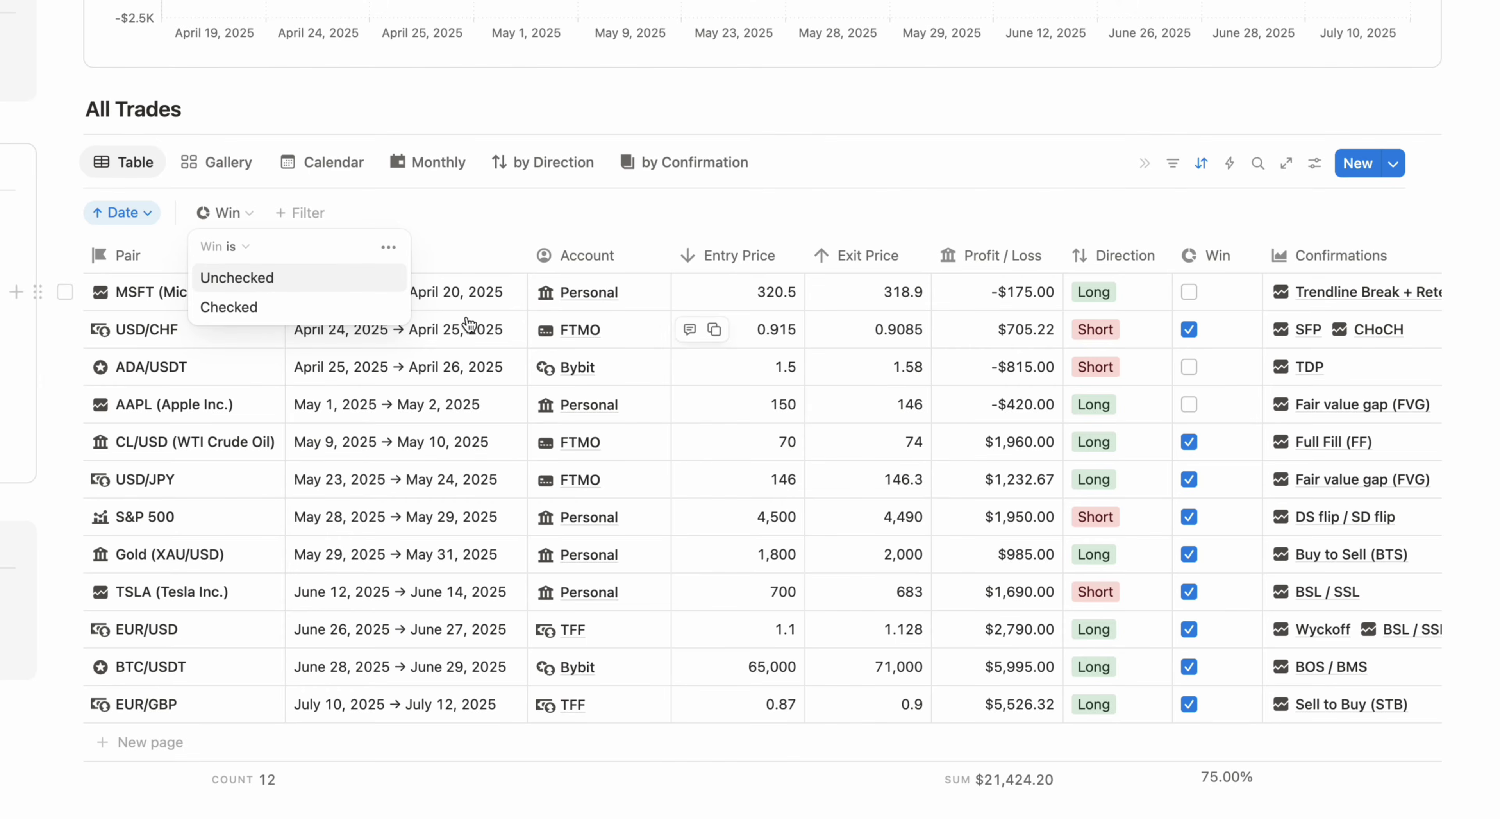
left_click(310, 309)
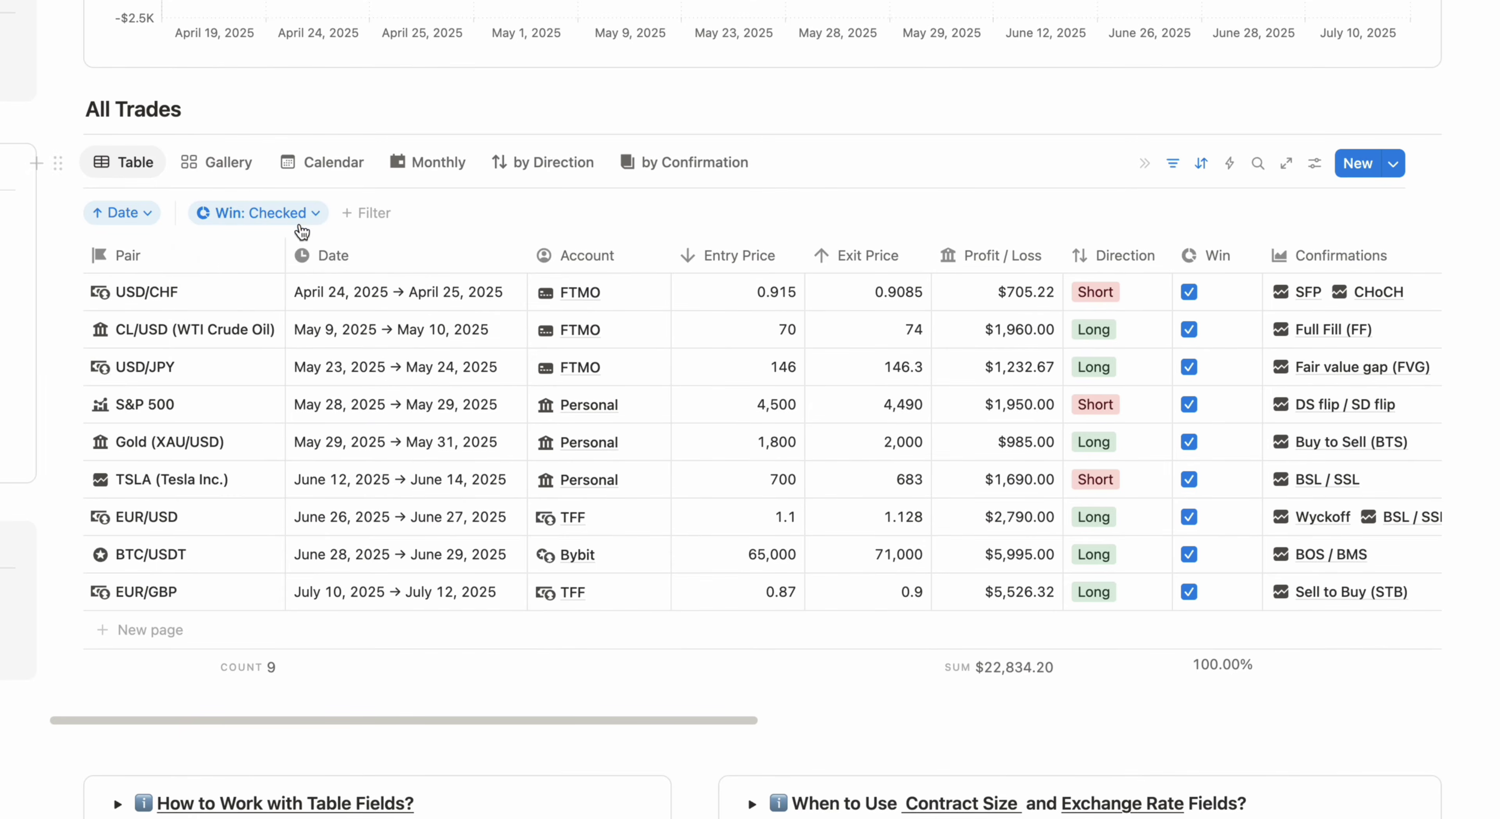
- Clear the Win filter's value and delete the filter from the All Trades table
left_click(258, 213)
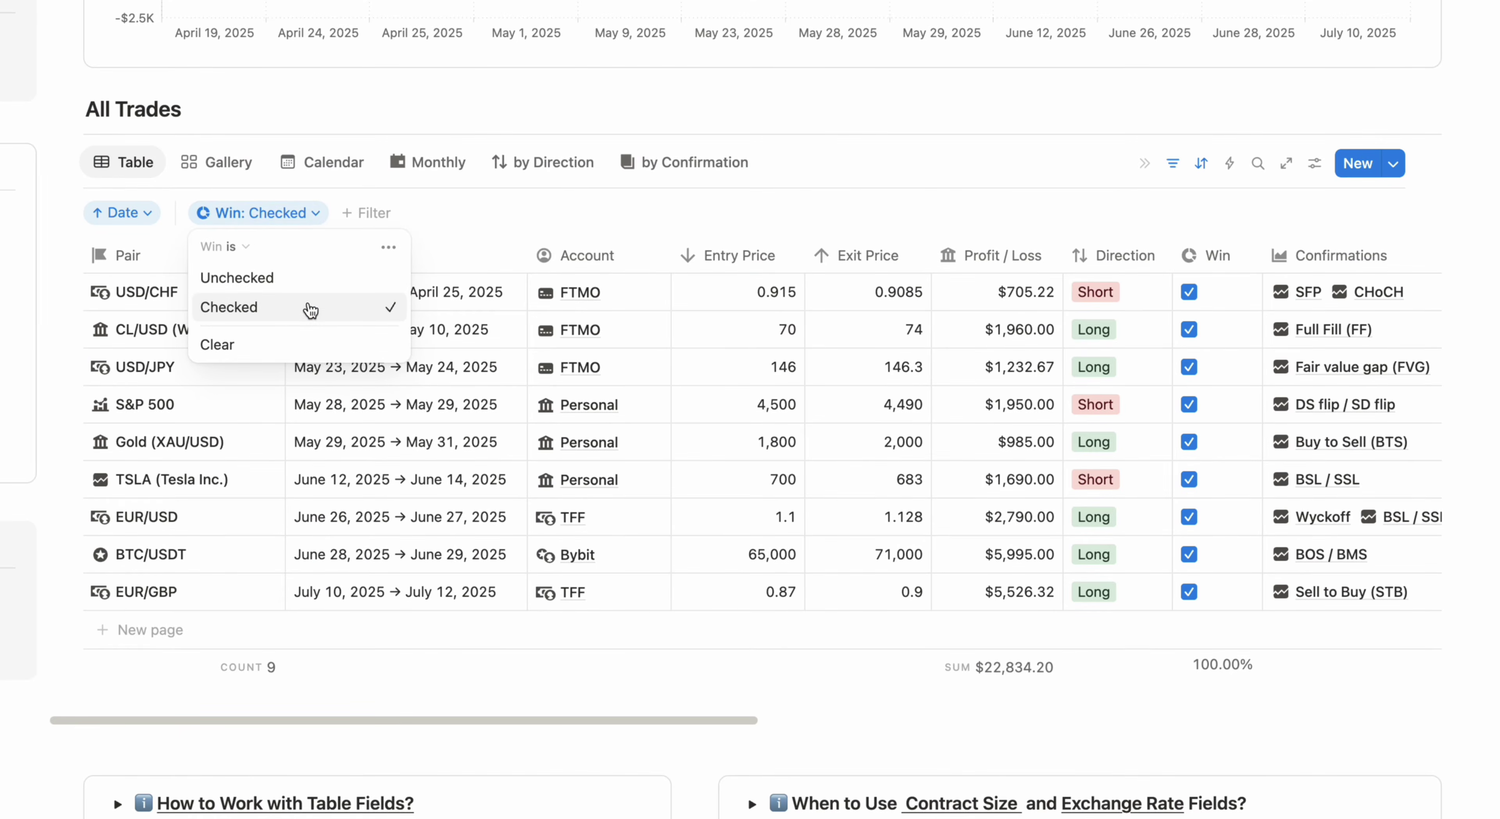
left_click(278, 346)
left_click(264, 222)
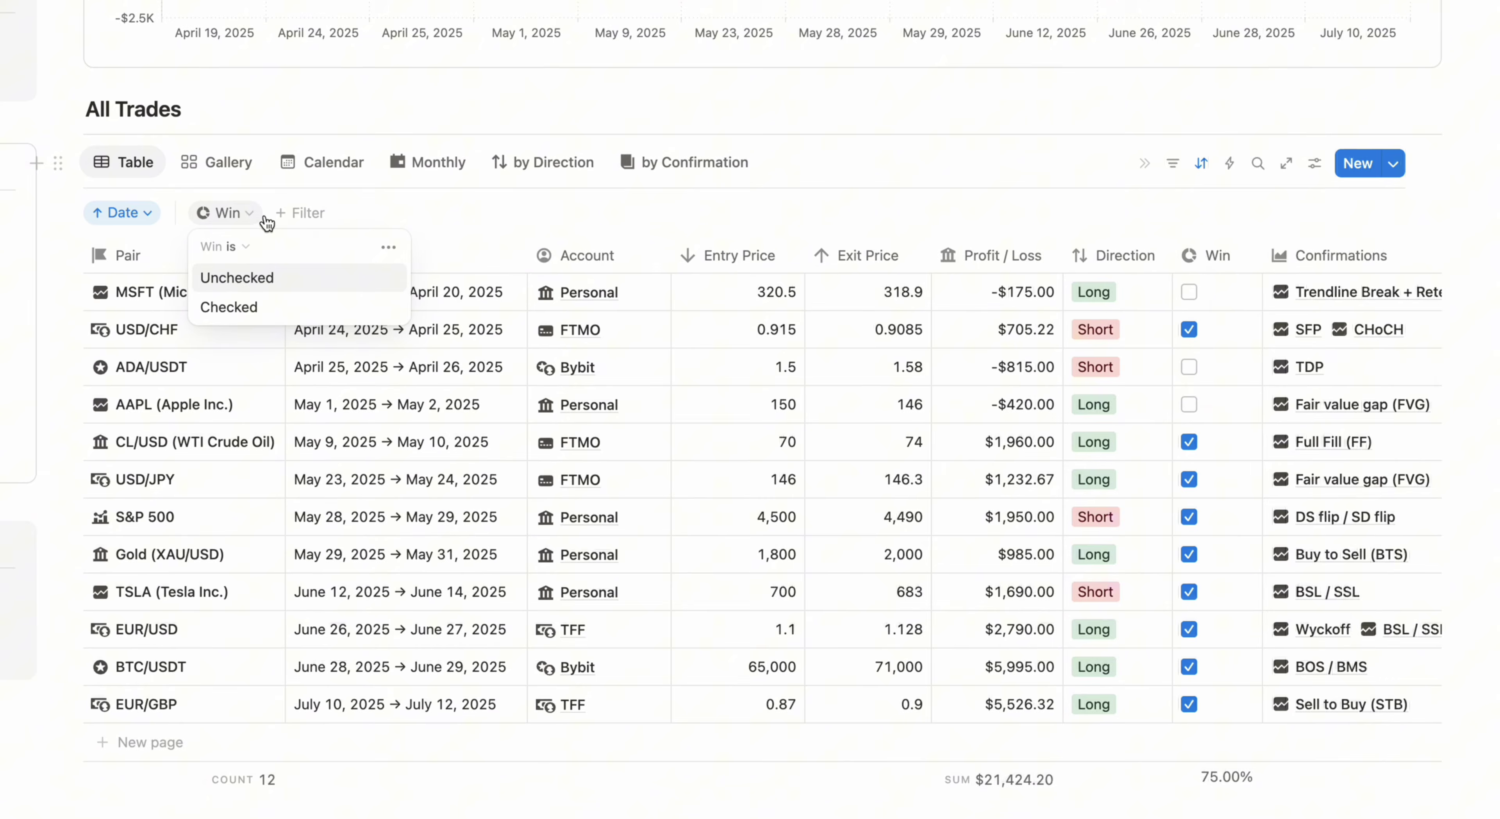
left_click(389, 250)
left_click(449, 251)
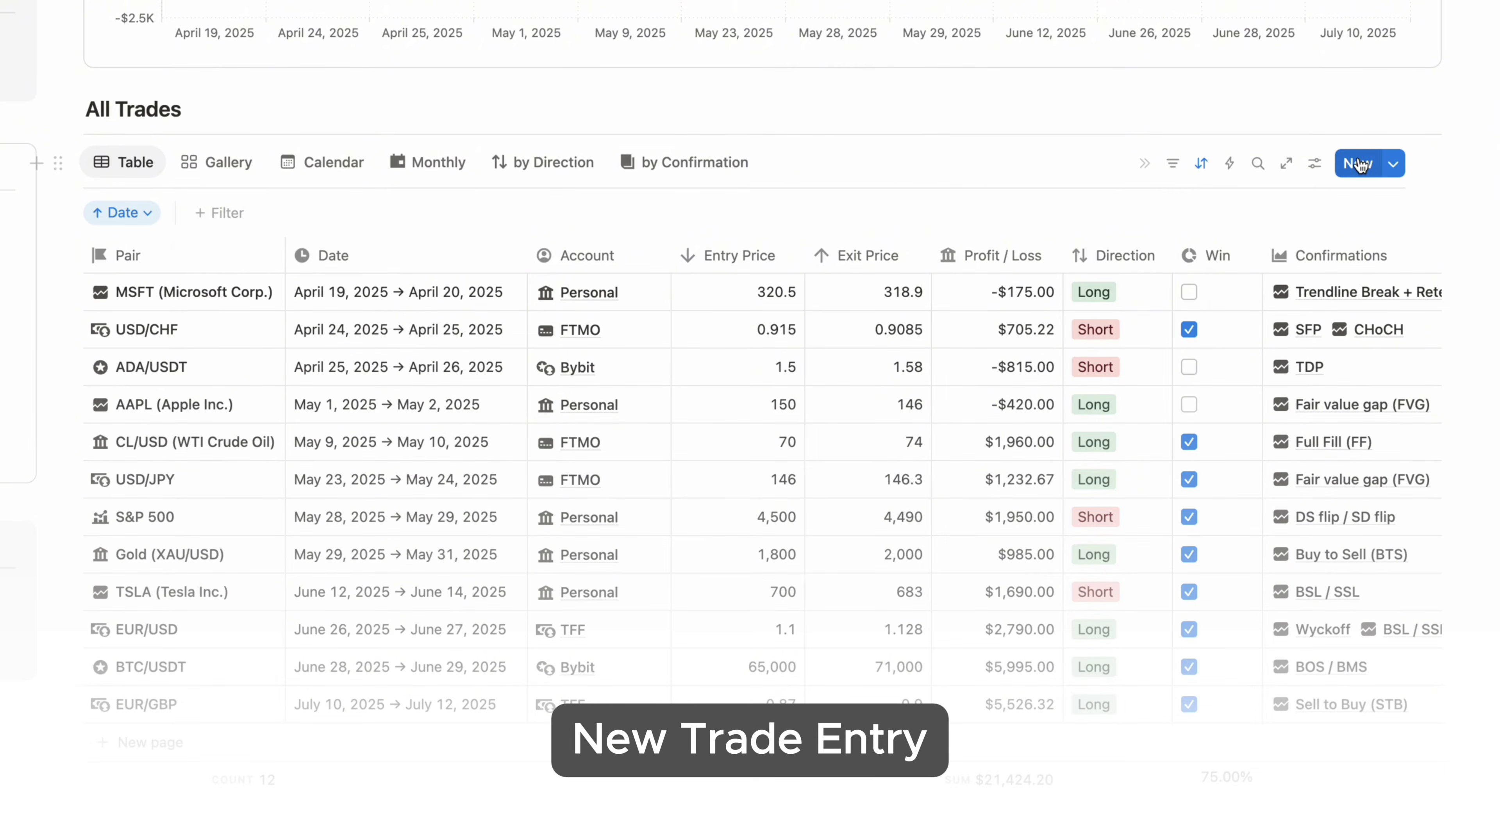
- Create a new trade page titled US100 in All Trades, and copy the US100 chart as an image from TradingView
left_click(1359, 165)
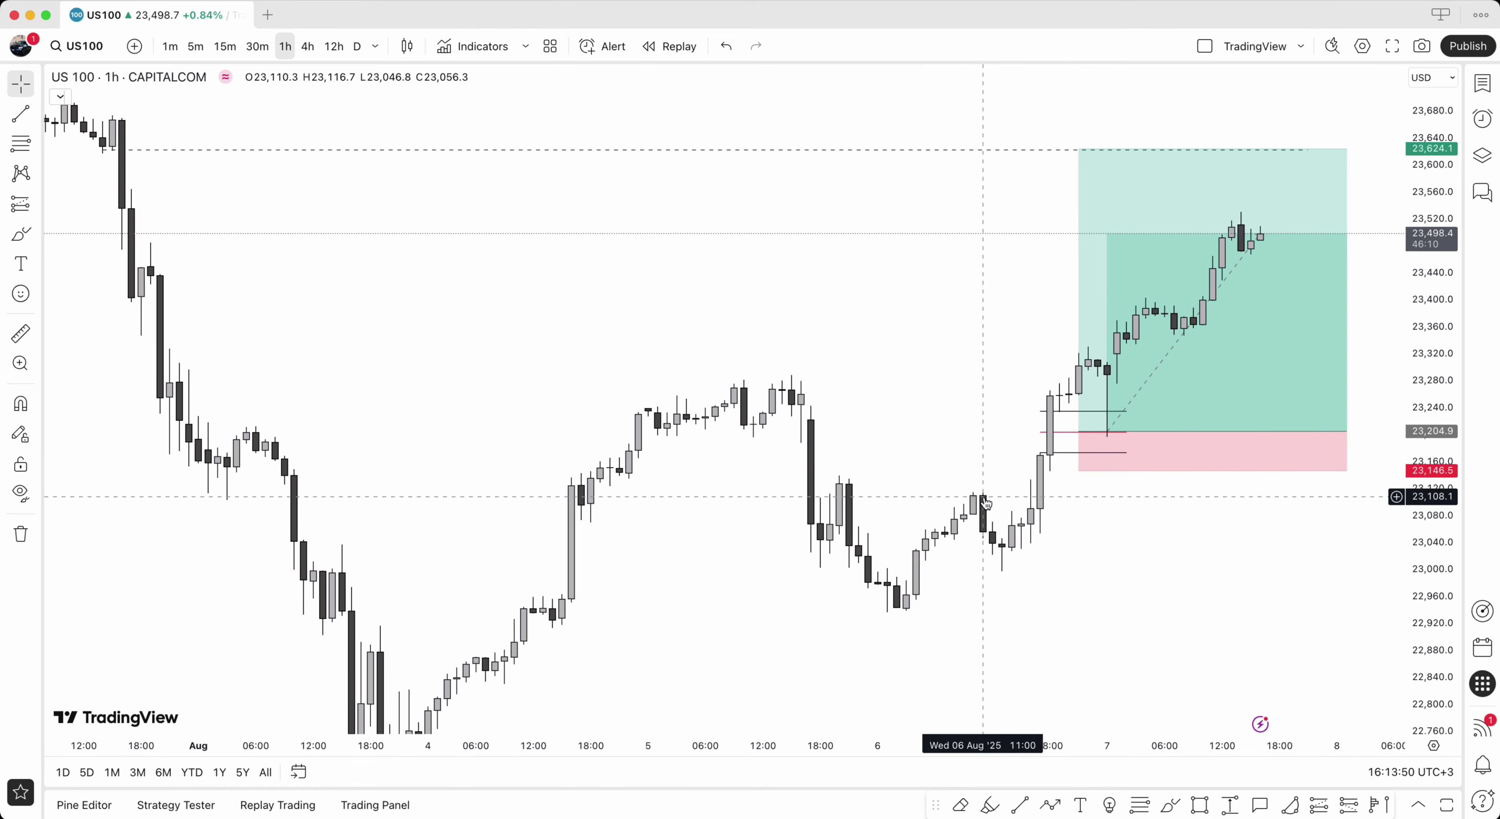
left_click(1427, 47)
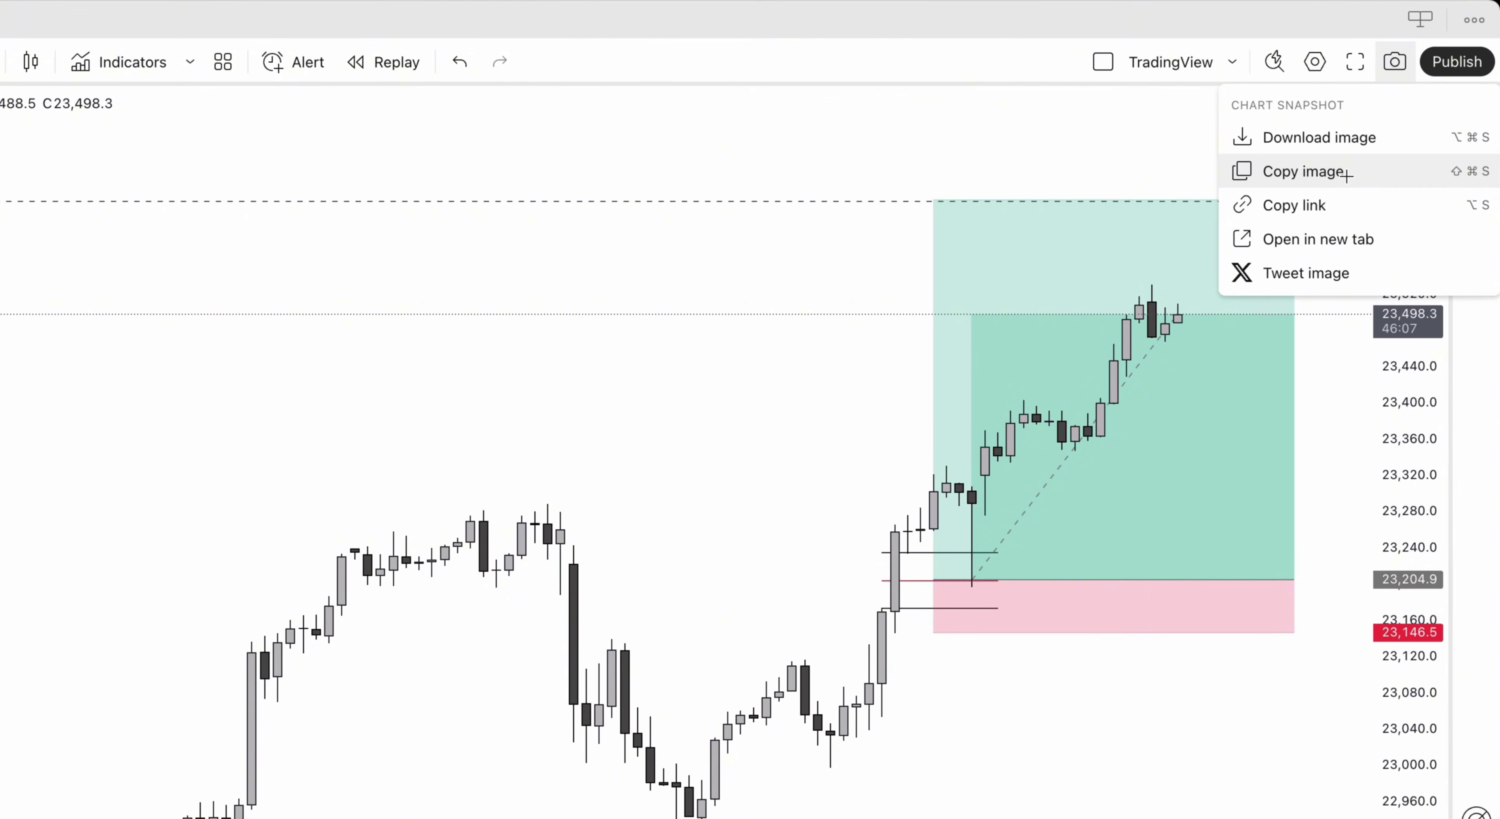
left_click(1346, 174)
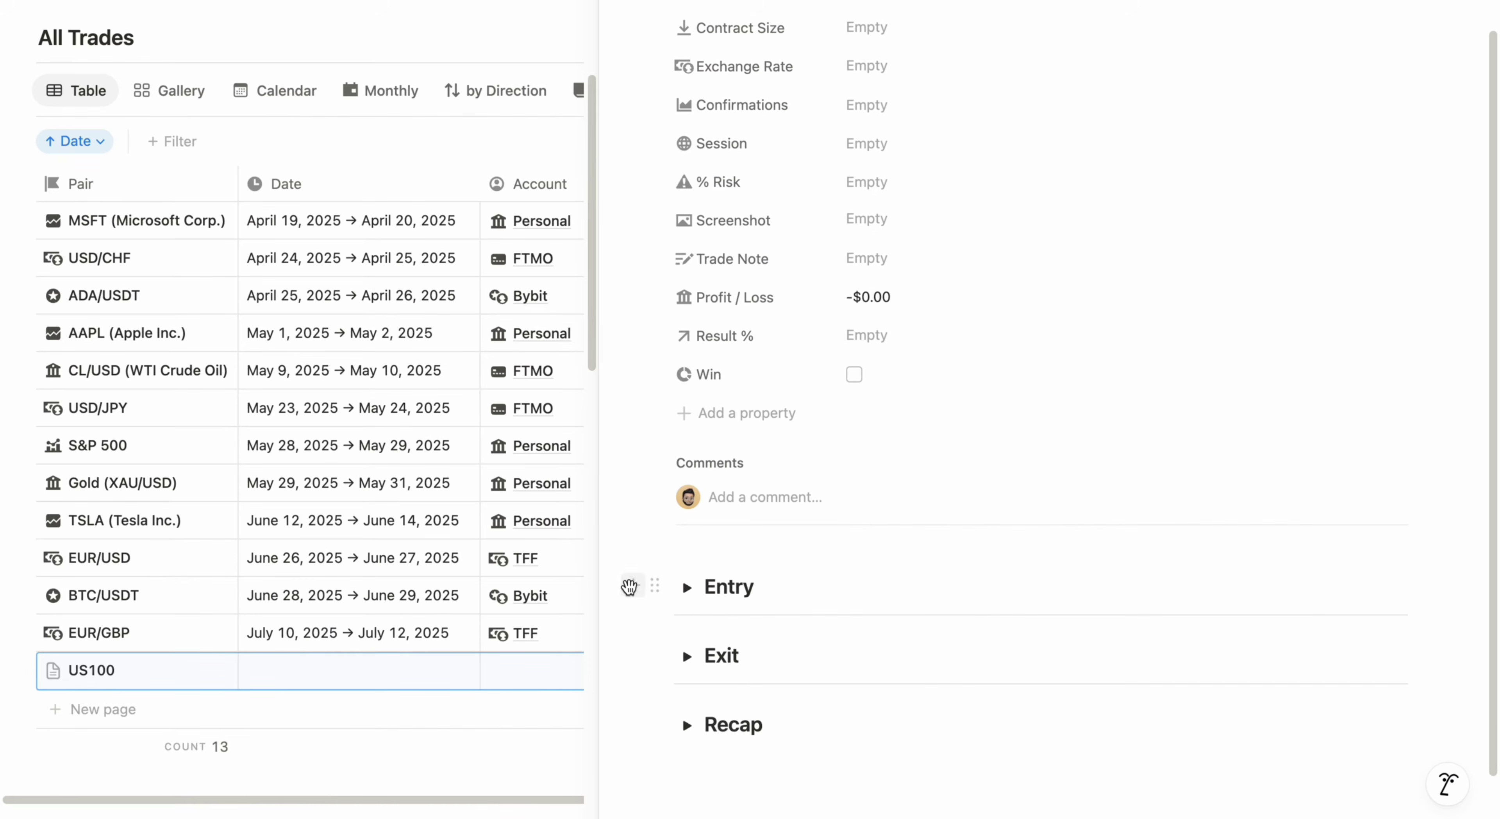
- Paste the copied chart image into the US100 trade page in Notion and place it above the Entry section
left_click(629, 587)
left_click(689, 629)
key("super+v")
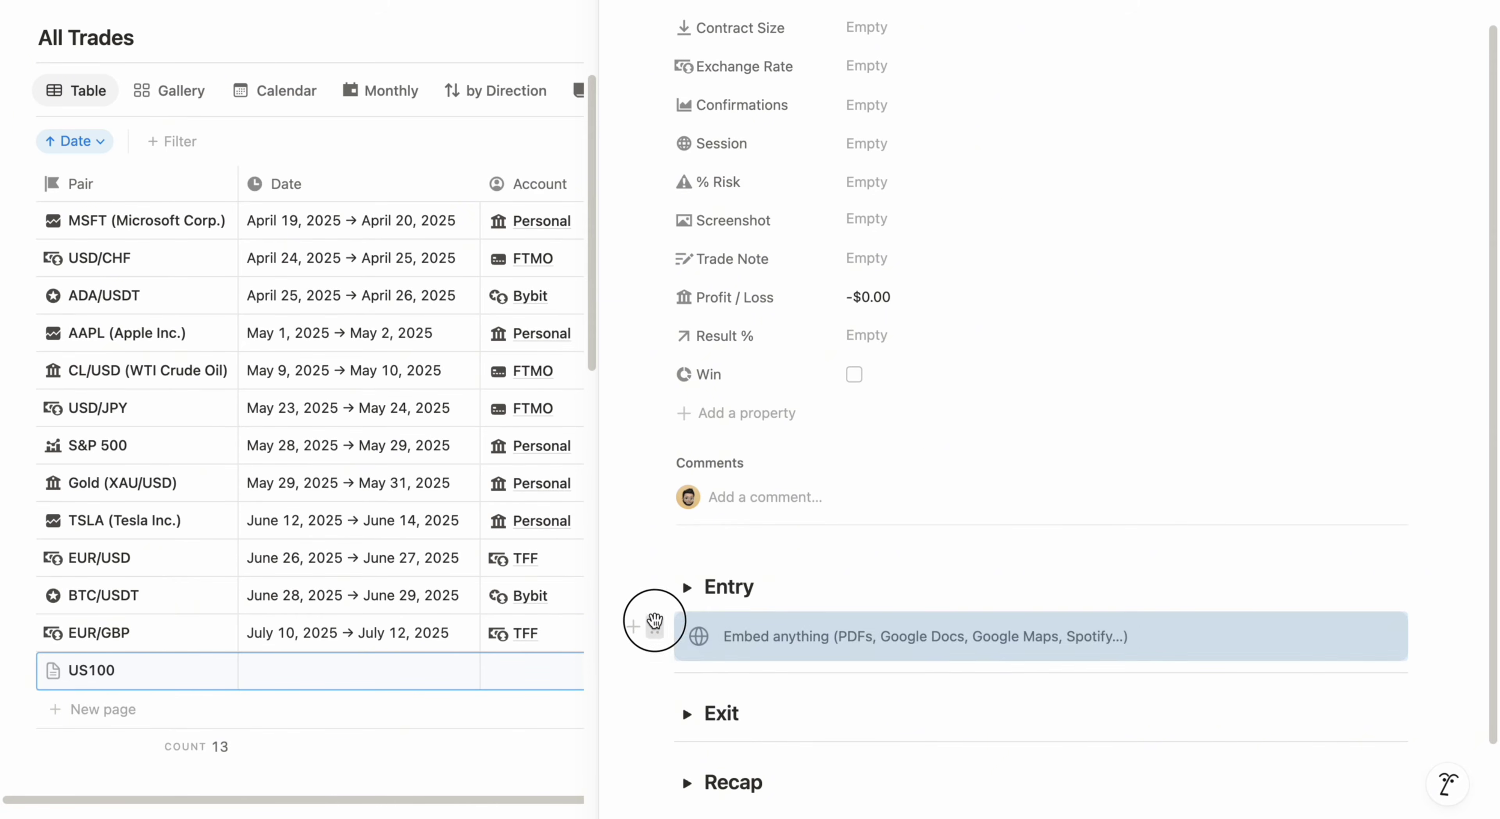
left_click_drag(655, 621, 660, 565)
- Expand the Entry section, tick off all three Entry Checklist items and open Entry Details
scroll(1095, 663, "down", 7)
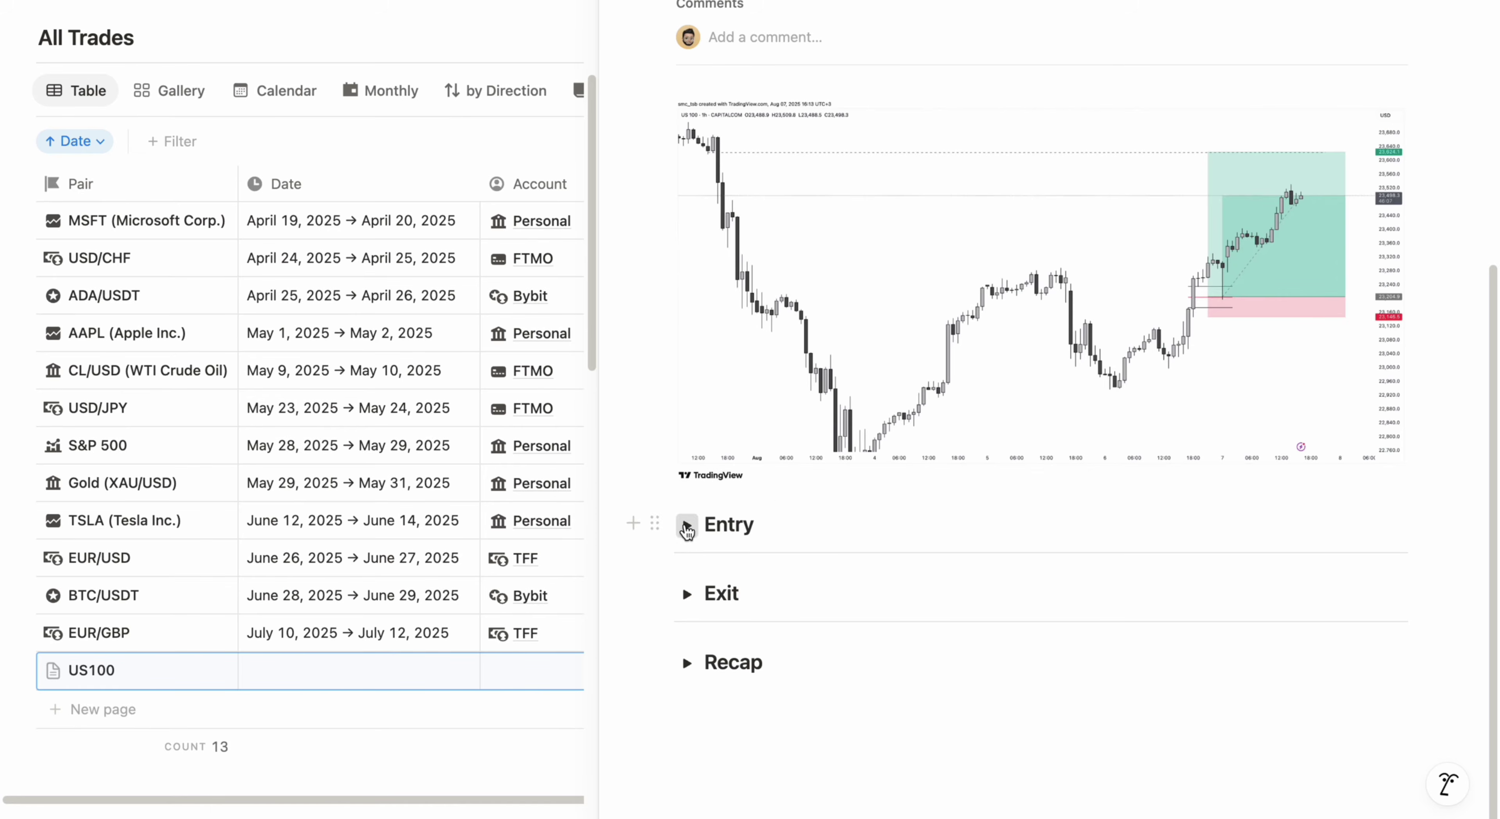
left_click(686, 528)
left_click(716, 573)
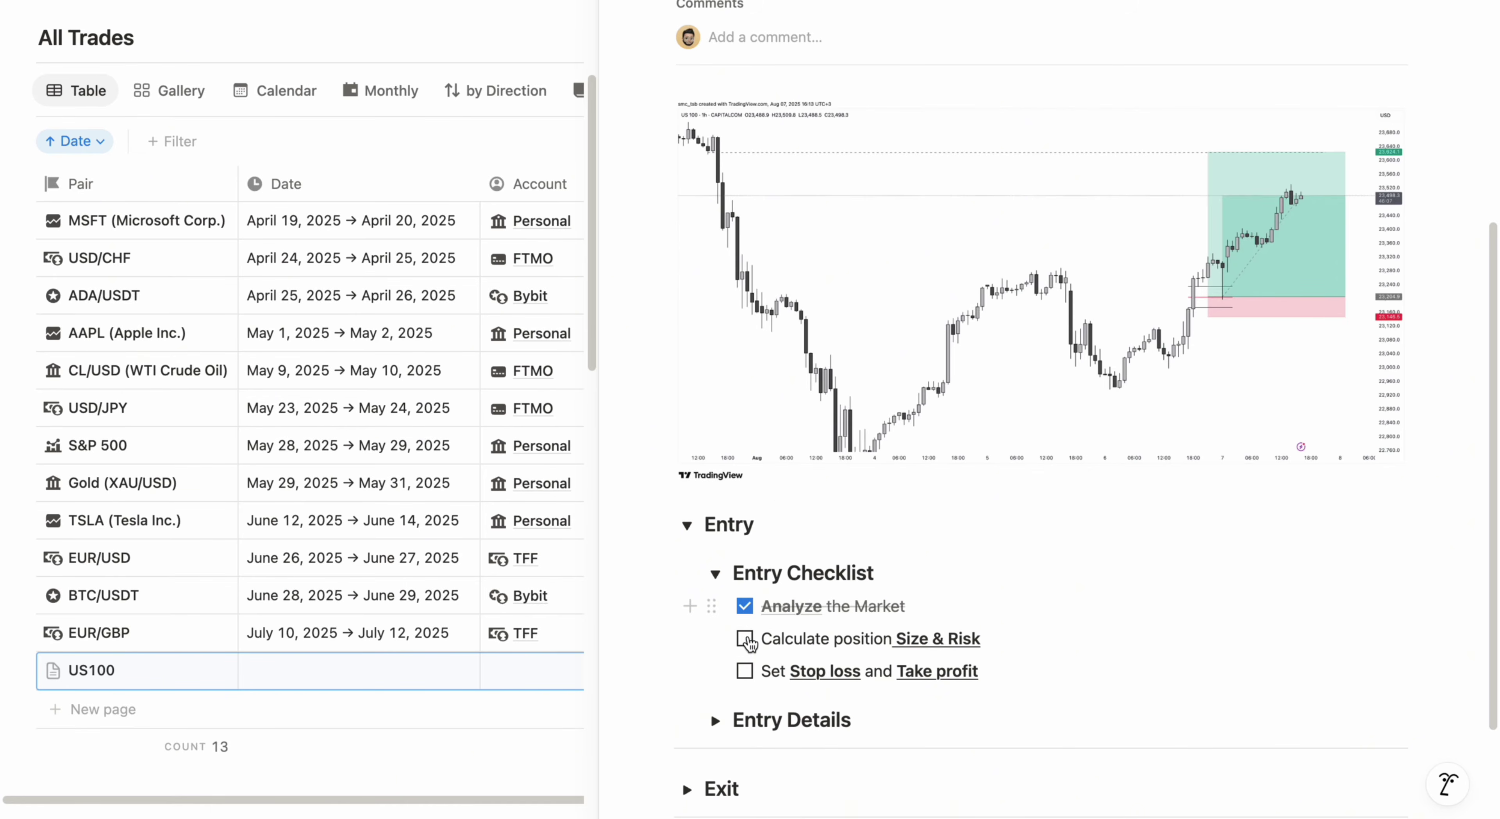
left_click(745, 639)
left_click(748, 676)
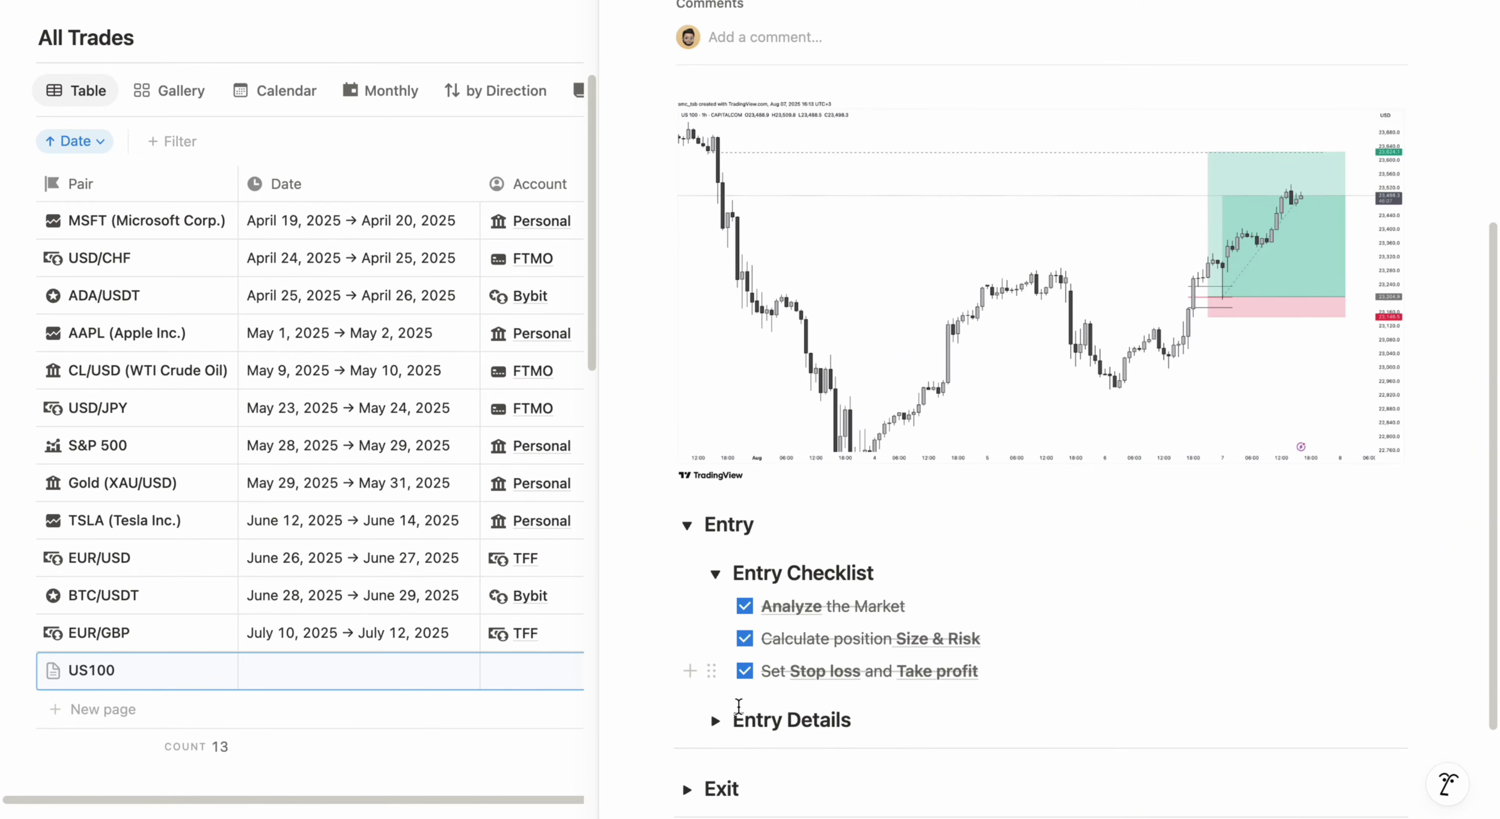
left_click(715, 720)
scroll(716, 722, "down", 3)
- Fill in the US100 trade's Date as August 7, 2025, Direction as Long and Account as Personal
left_click(898, 126)
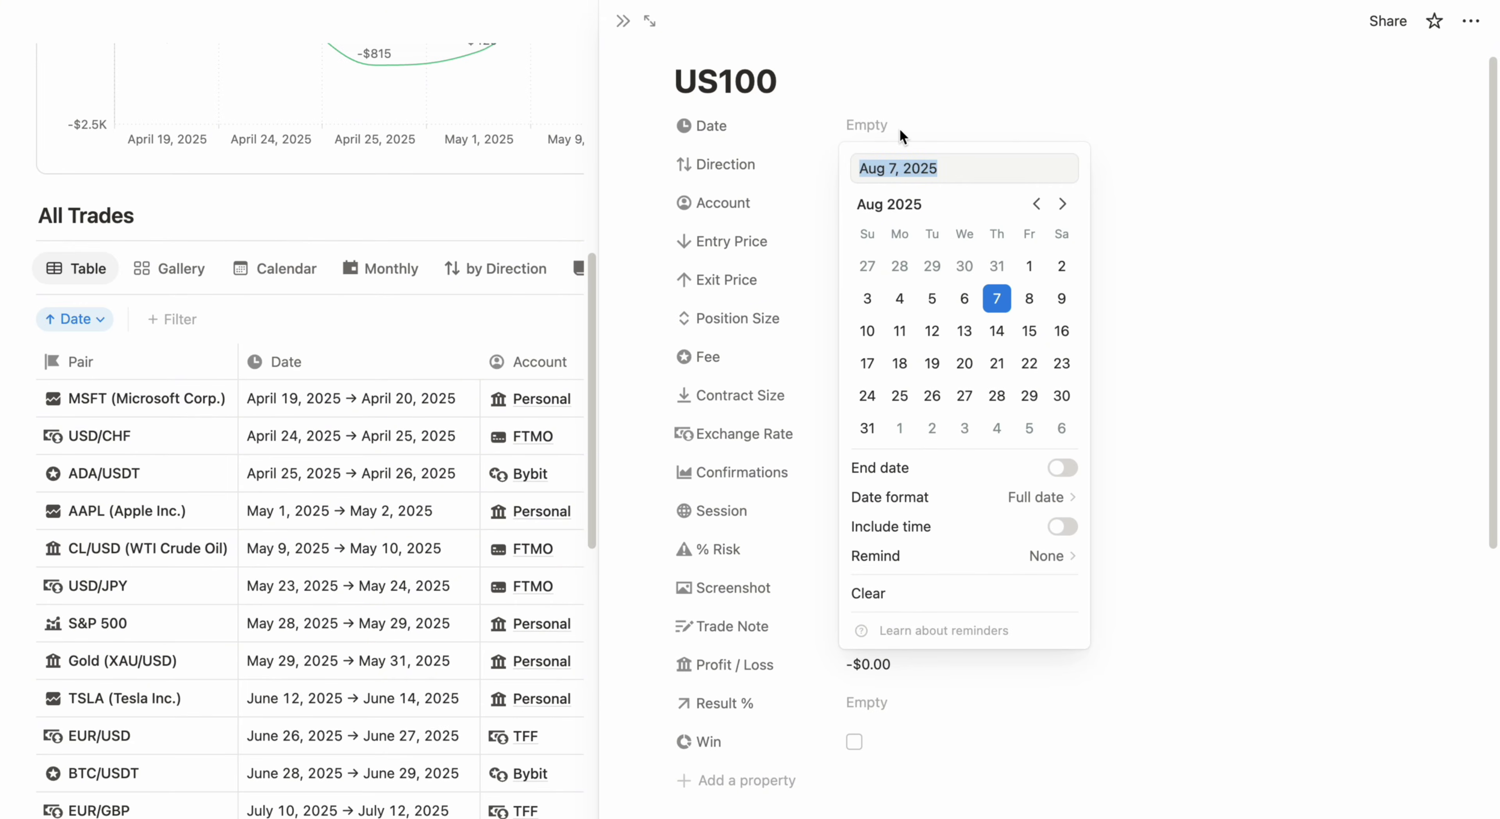
left_click(997, 298)
left_click(871, 169)
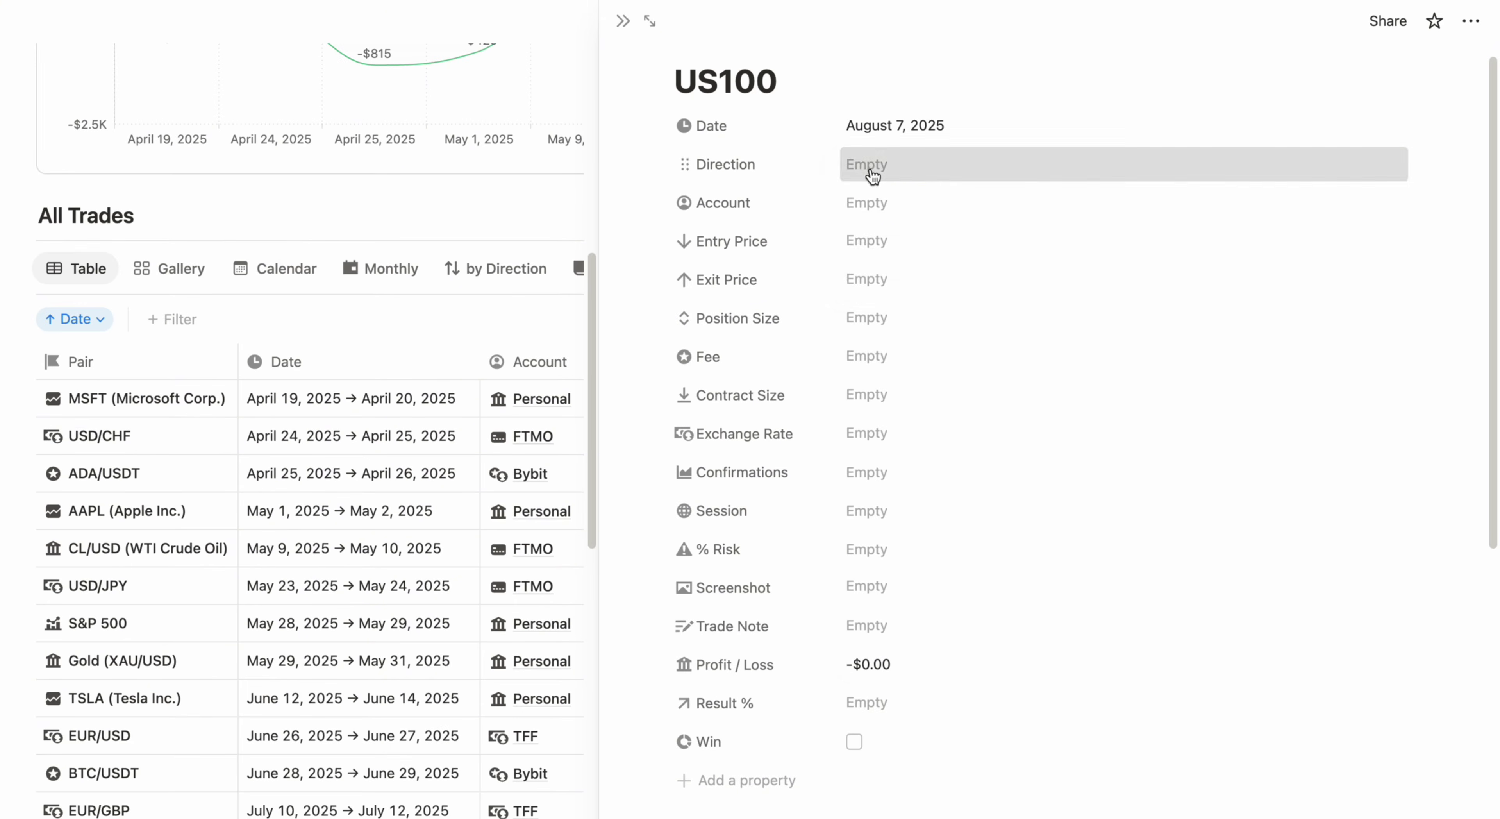
left_click(871, 172)
left_click(888, 231)
left_click(894, 215)
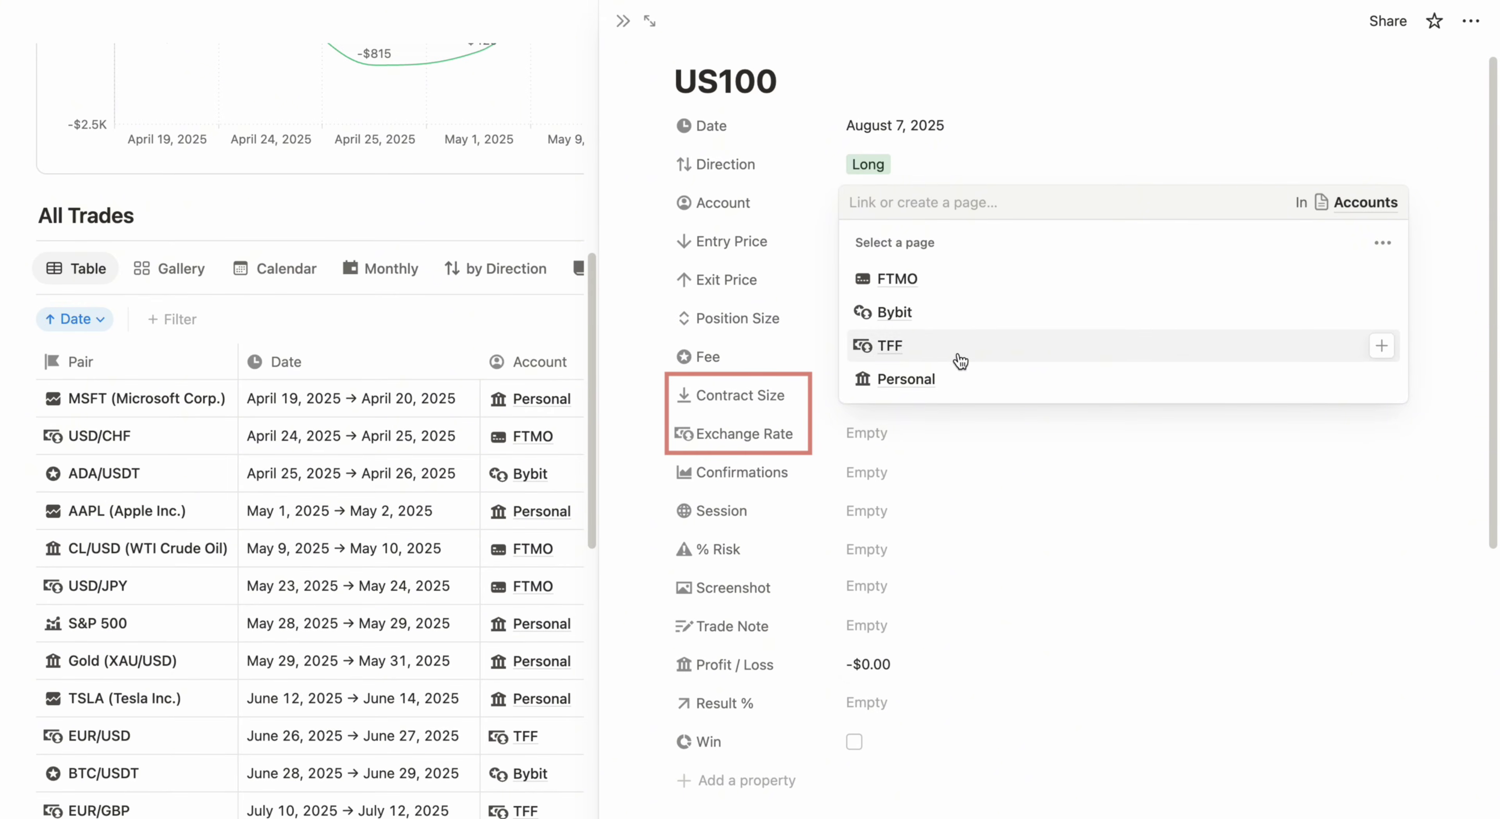
left_click(985, 382)
- Set the US100 trade's Entry Price to 23.204 and Exit Price to 23.624
left_click(955, 254)
type("23.24")
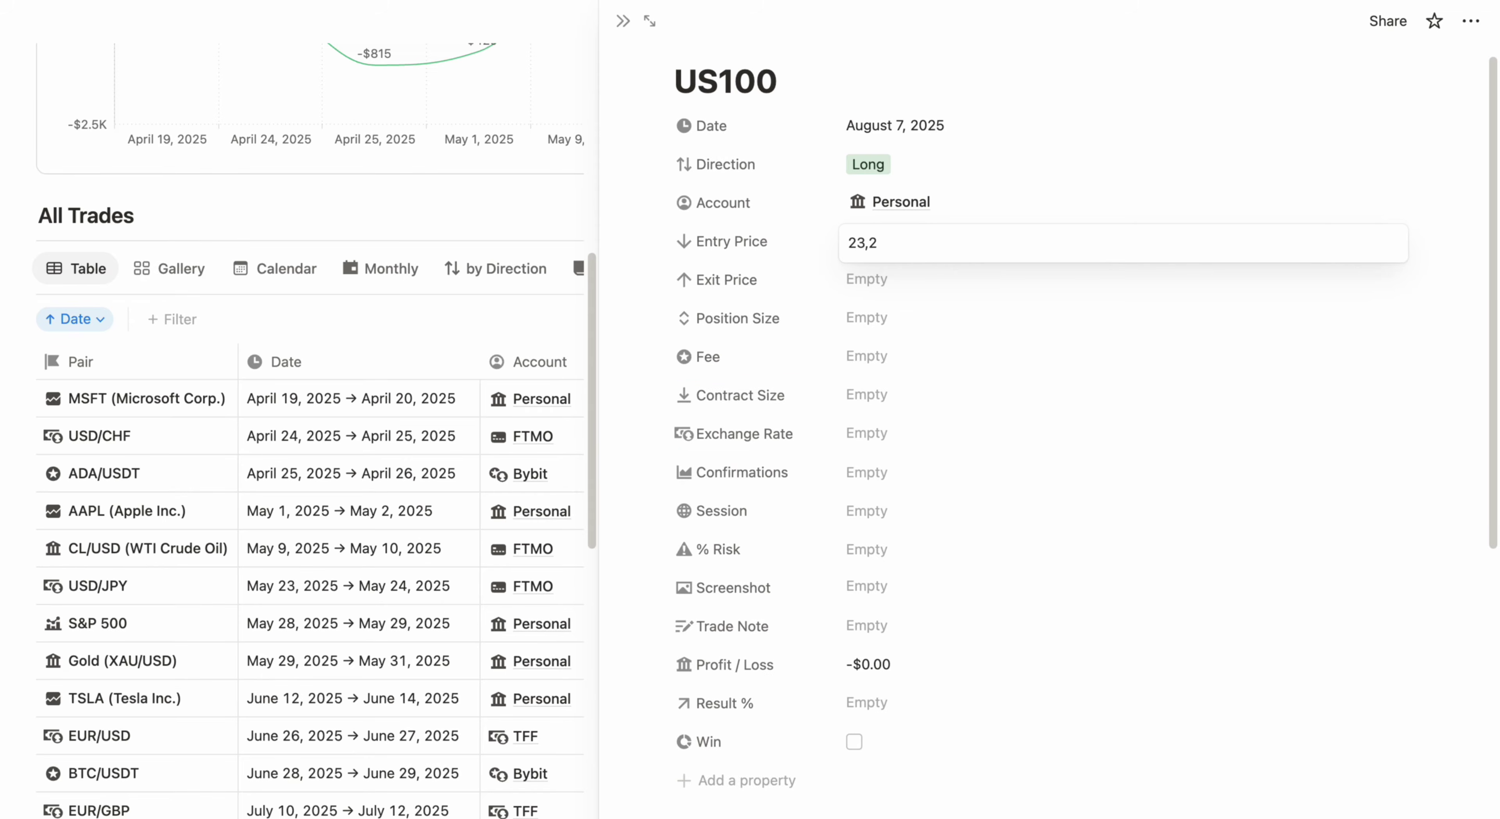
left_click(892, 296)
type("23.6")
type("24")
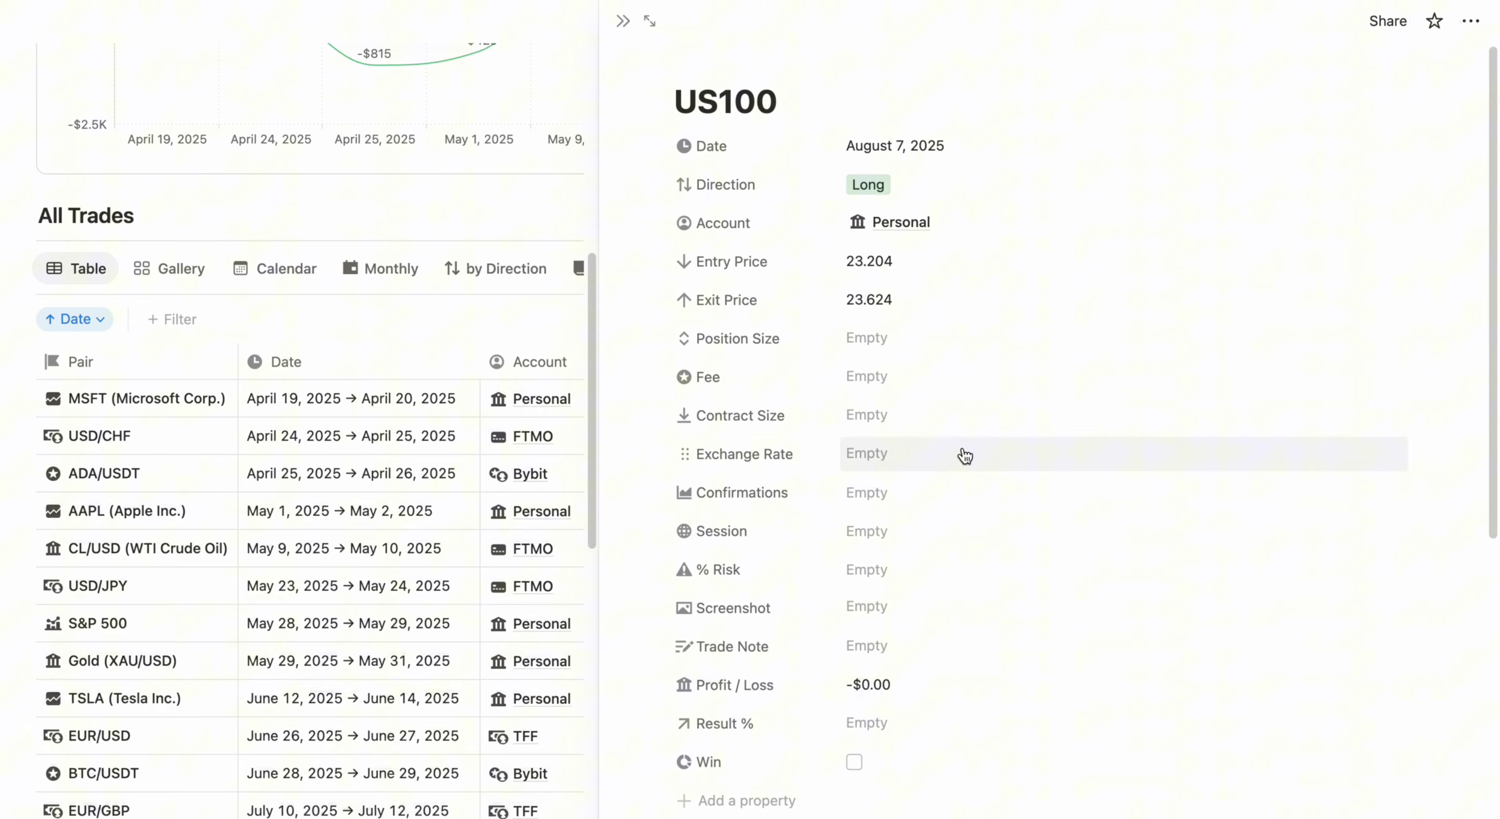
- Set the US100 trade's Position Size to 100 and Fee to $4.21
scroll(965, 456, "down", 3)
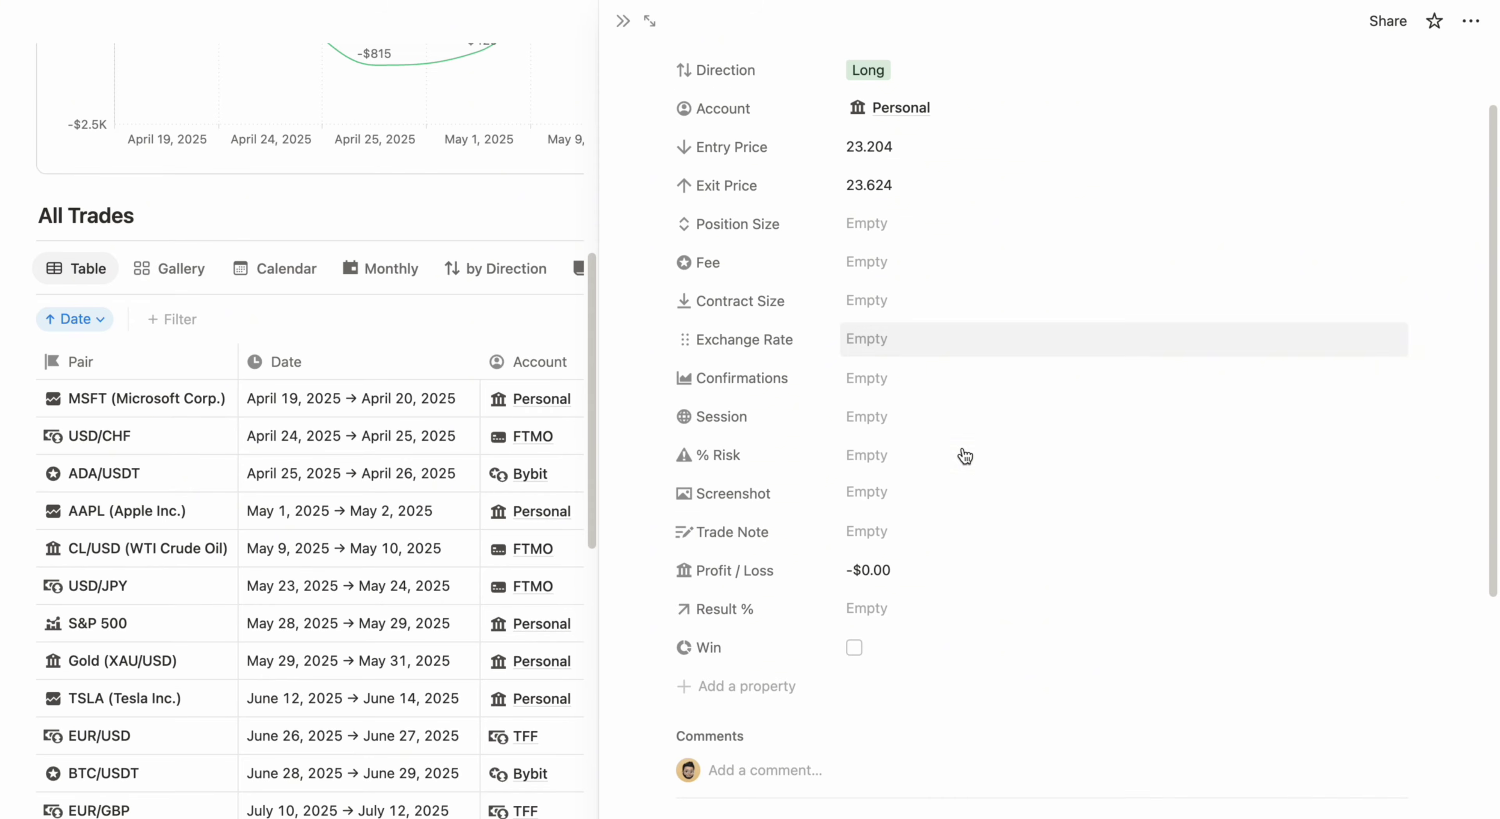
left_click(909, 199)
type("100")
left_click(903, 232)
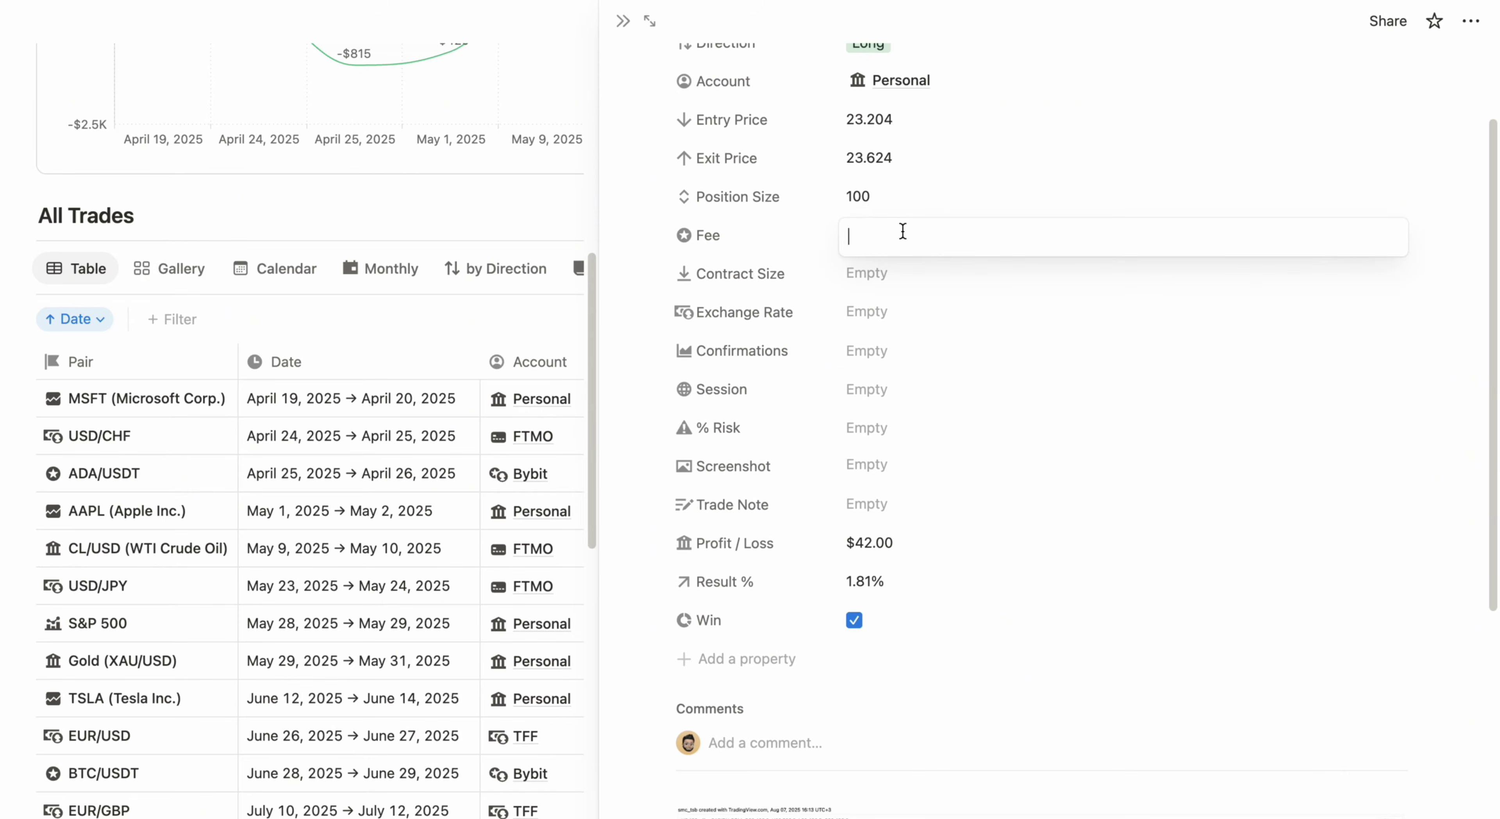
type("4.")
type("21")
- Set both the Contract Size and the Exchange Rate of the US100 trade to 1
left_click(920, 274)
type("1")
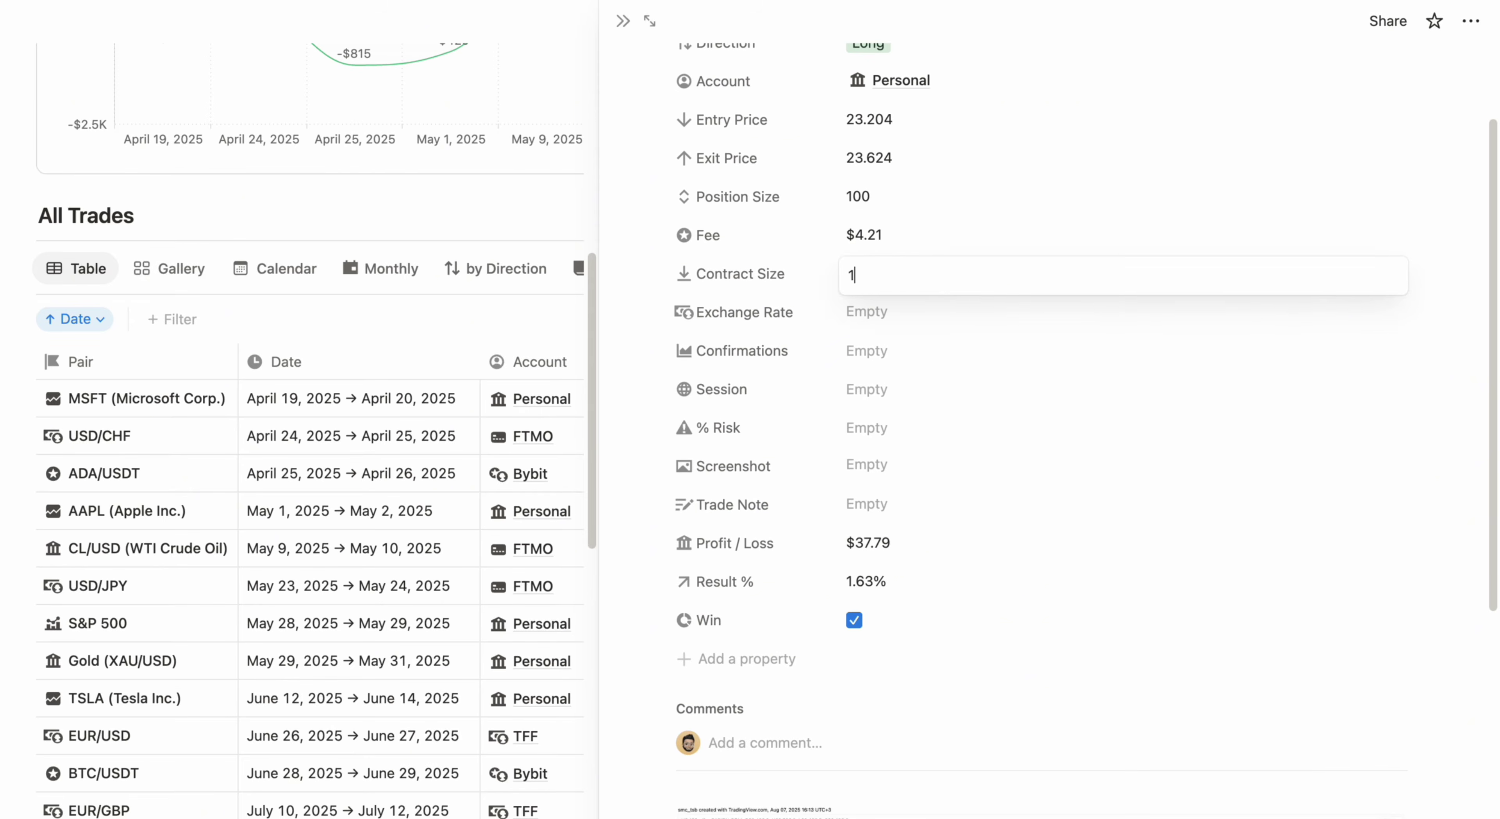
left_click(941, 332)
left_click(900, 309)
key("Return")
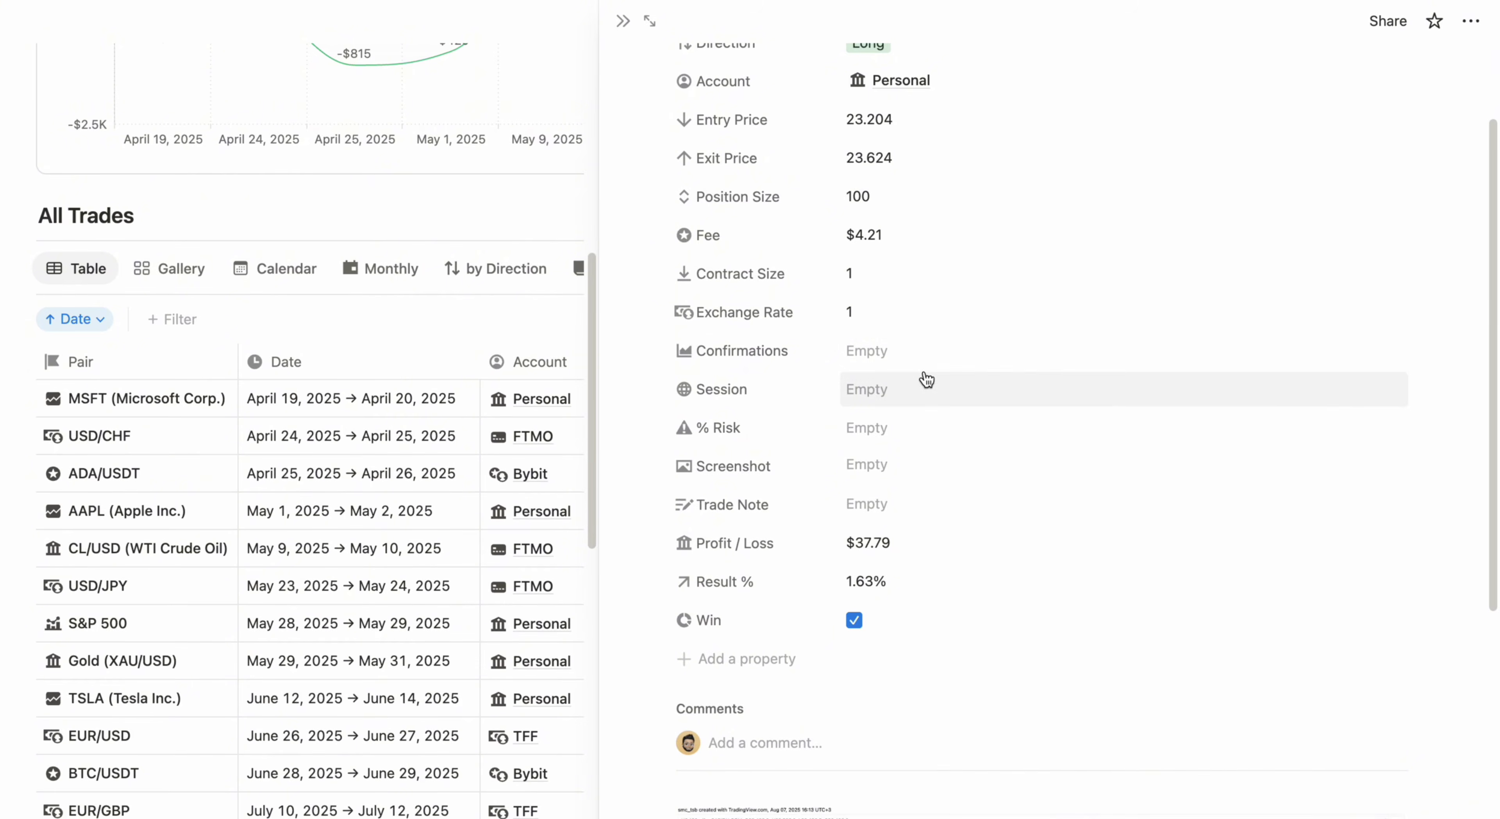
- Find the Fair value gap (FVG) page and link it as the US100 trade's Confirmation
left_click(881, 356)
scroll(986, 508, "down", 2)
scroll(986, 508, "down", 3)
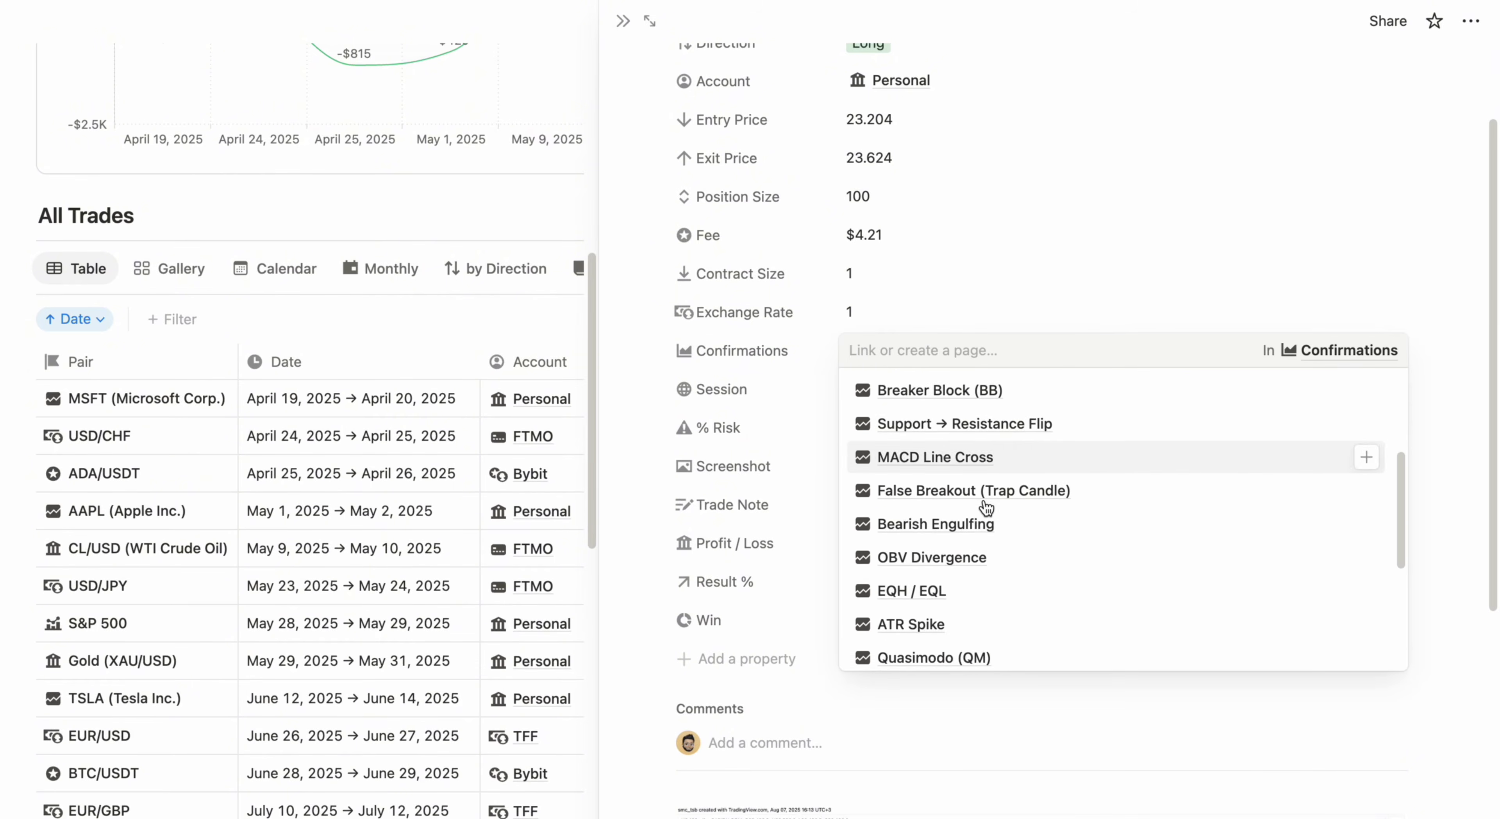
type("fv")
left_click(1065, 431)
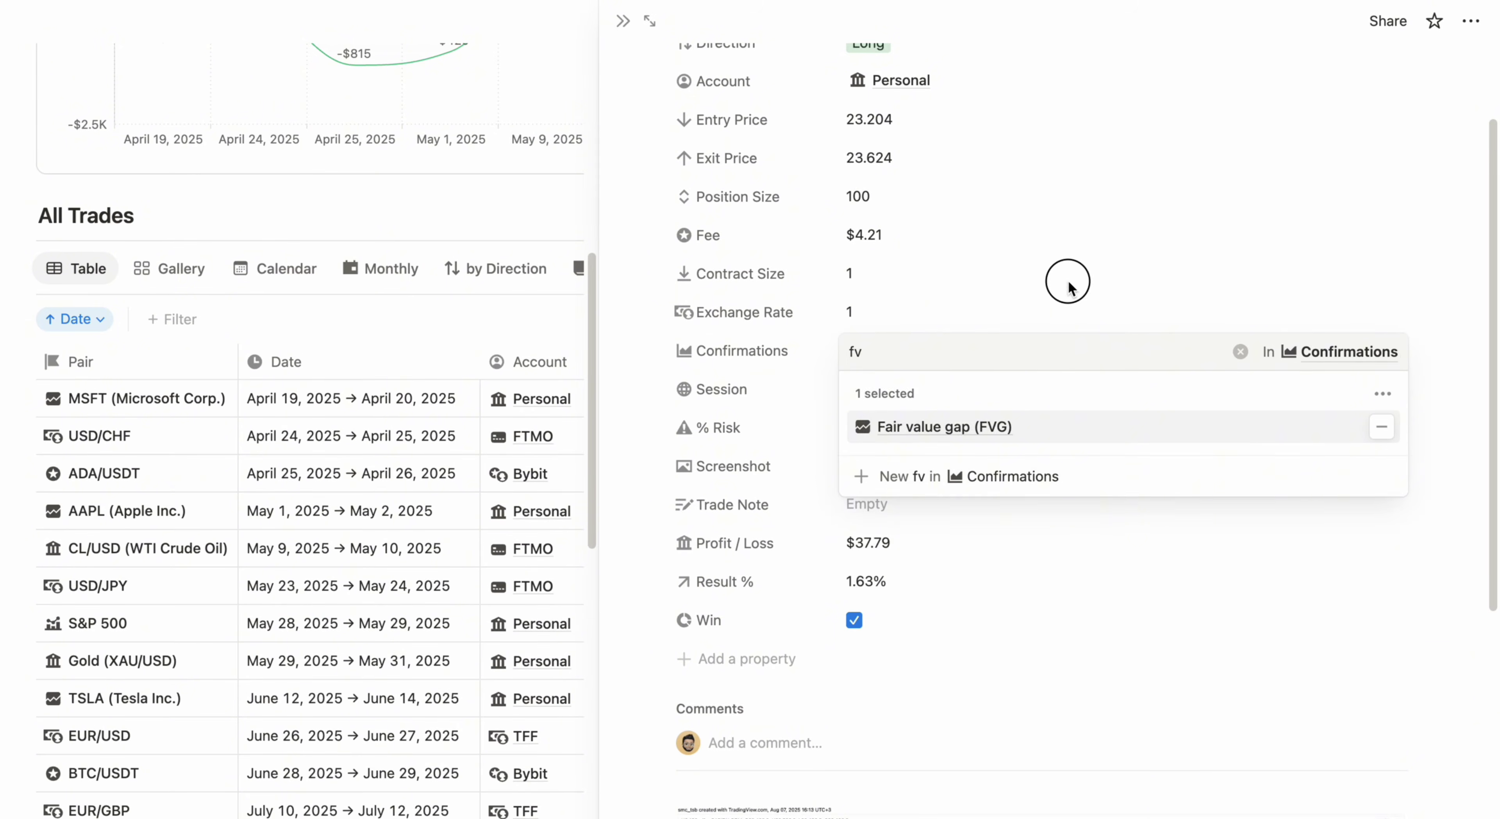
left_click(1069, 289)
- Set the US100 trade's Session to New York and its % Risk to 1
scroll(1045, 562, "down", 3)
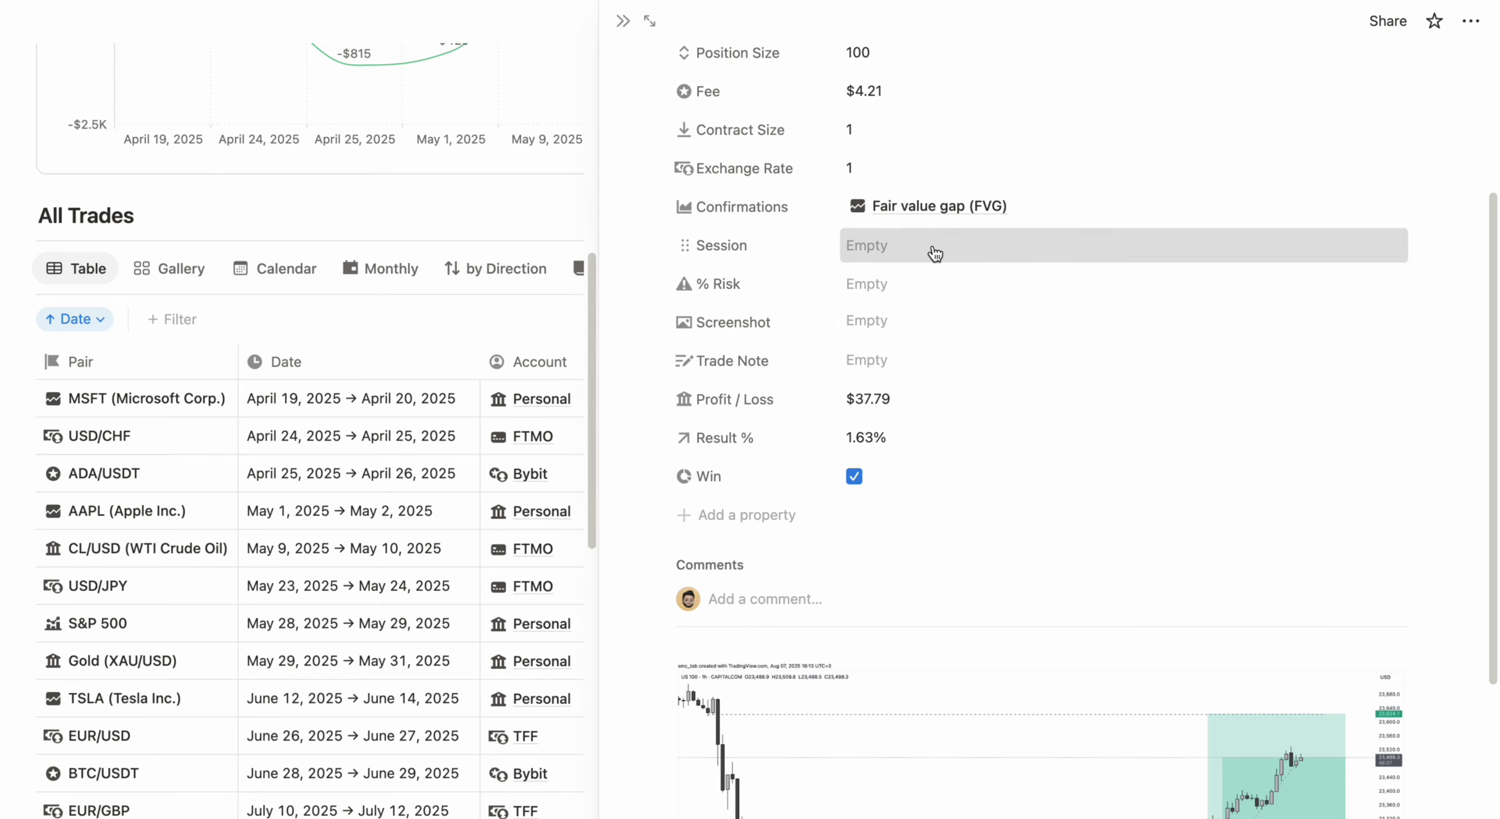
left_click(935, 253)
left_click(984, 342)
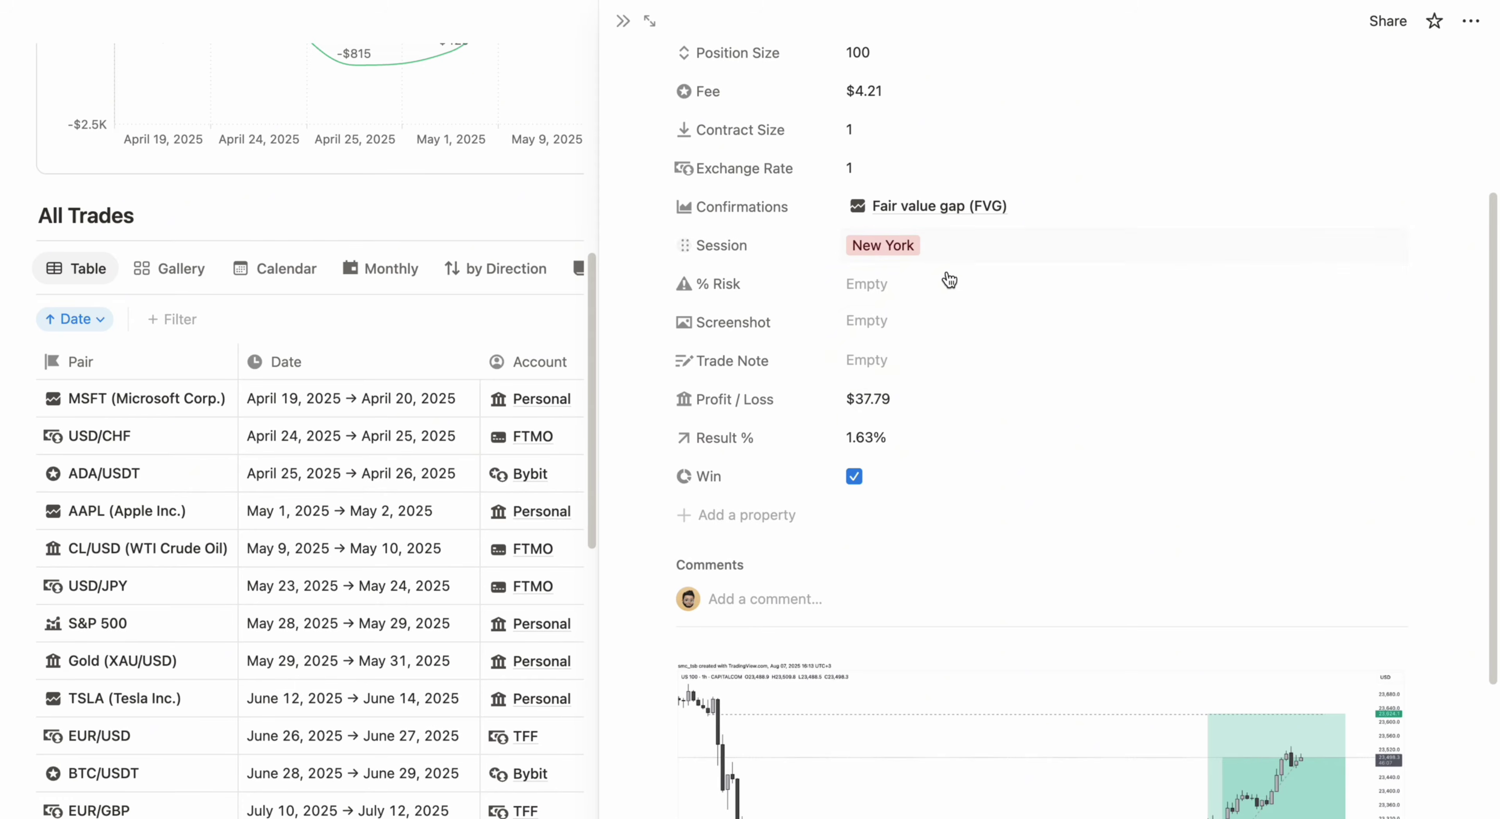
left_click(949, 280)
left_click(934, 385)
- Copy the chart snapshot link from TradingView and embed it in the US100 trade's Screenshot property
left_click(949, 322)
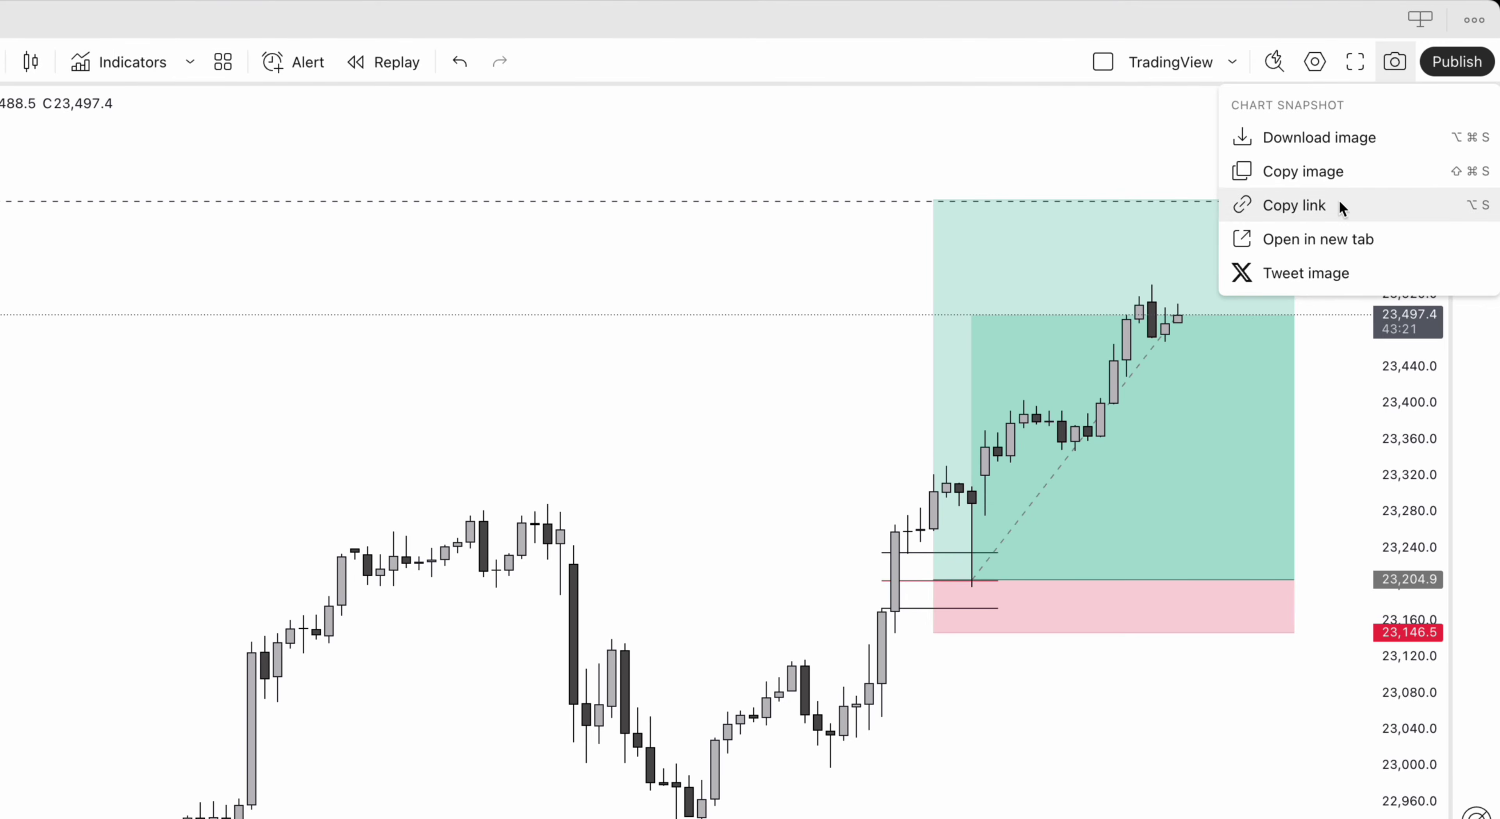
left_click(1339, 208)
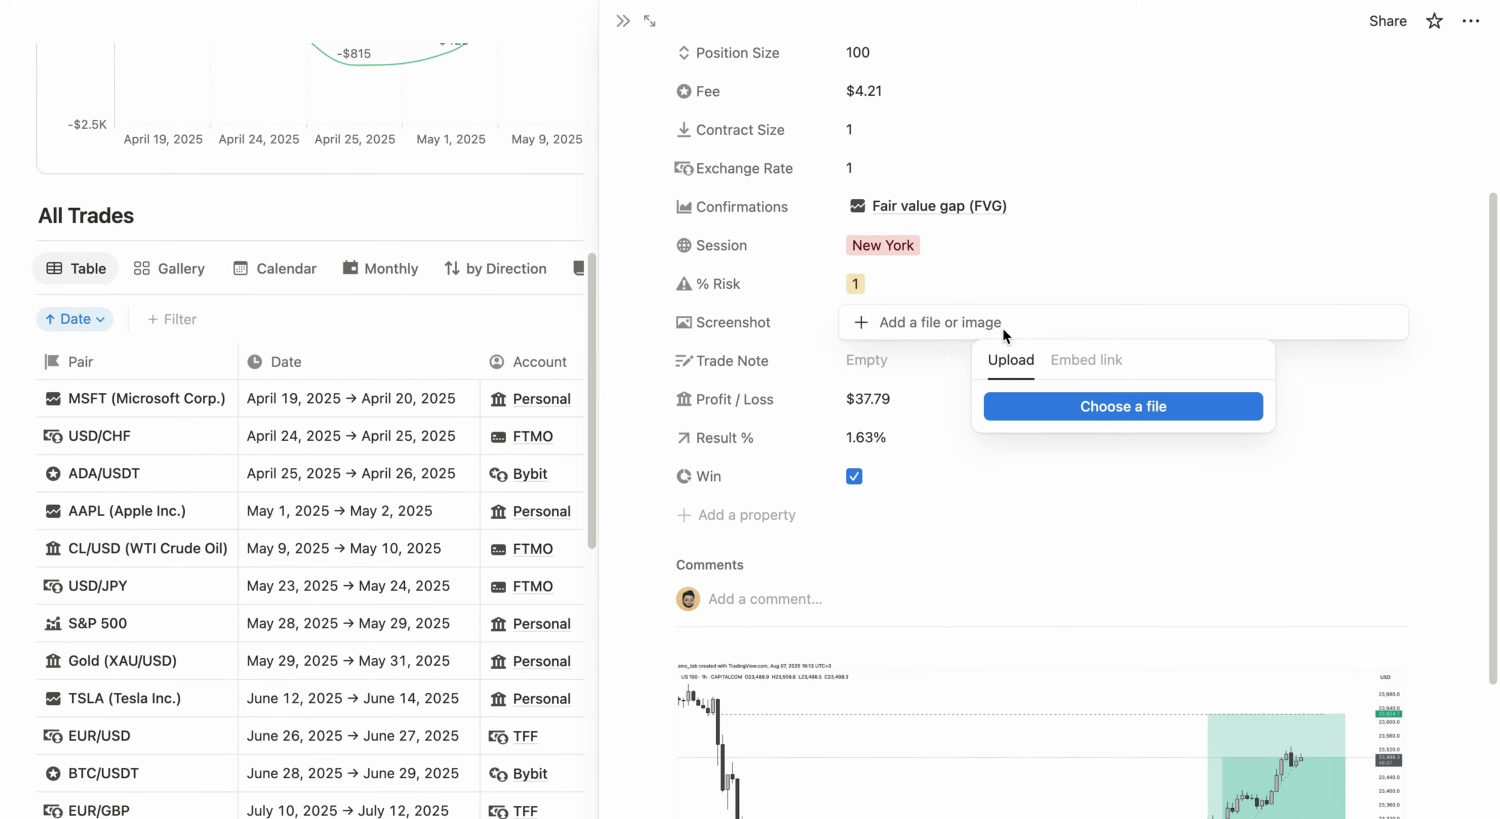
left_click(1086, 359)
key("super+v")
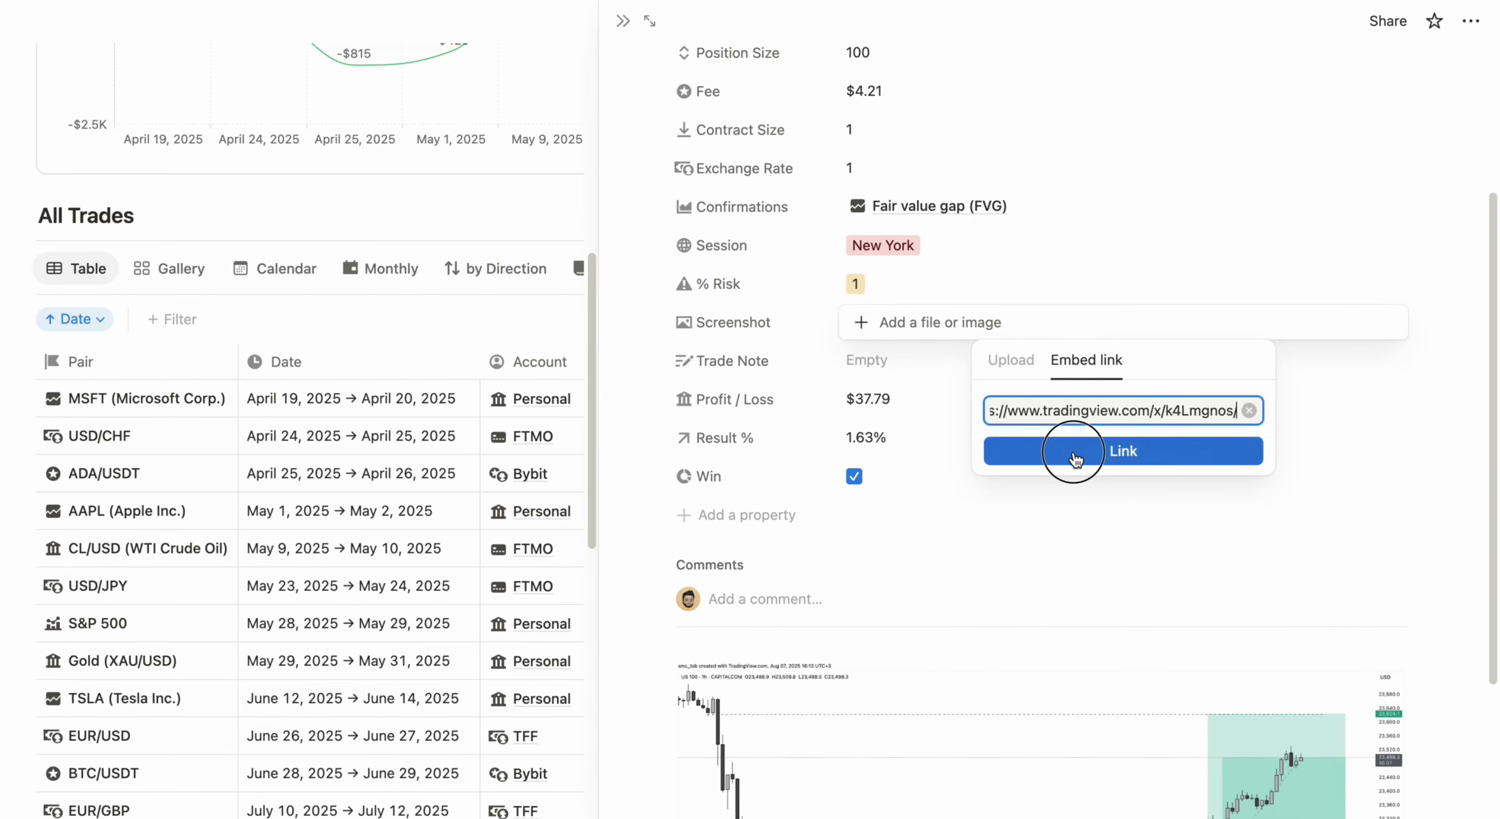
left_click(1076, 452)
left_click(987, 421)
- Enter "Testing my new strategy" as the US100 trade's Trade Note
left_click(874, 361)
type("Testing my new")
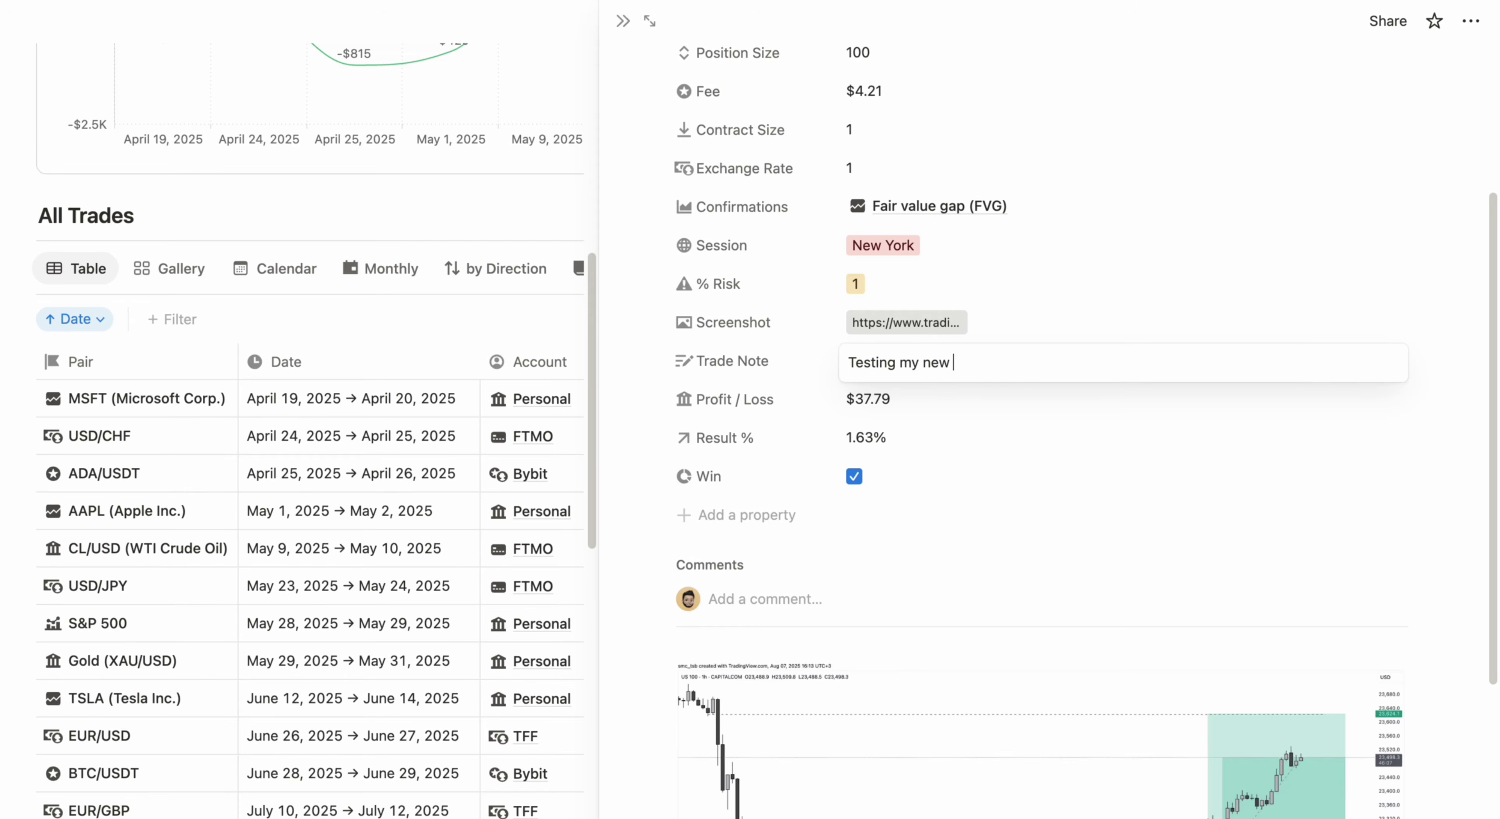
type(" strategy")
key("Return")
- Set the US100 trade's Position Size to 1,000, then review its calculated results and close the page
scroll(984, 495, "down", 2)
scroll(984, 495, "up", 5)
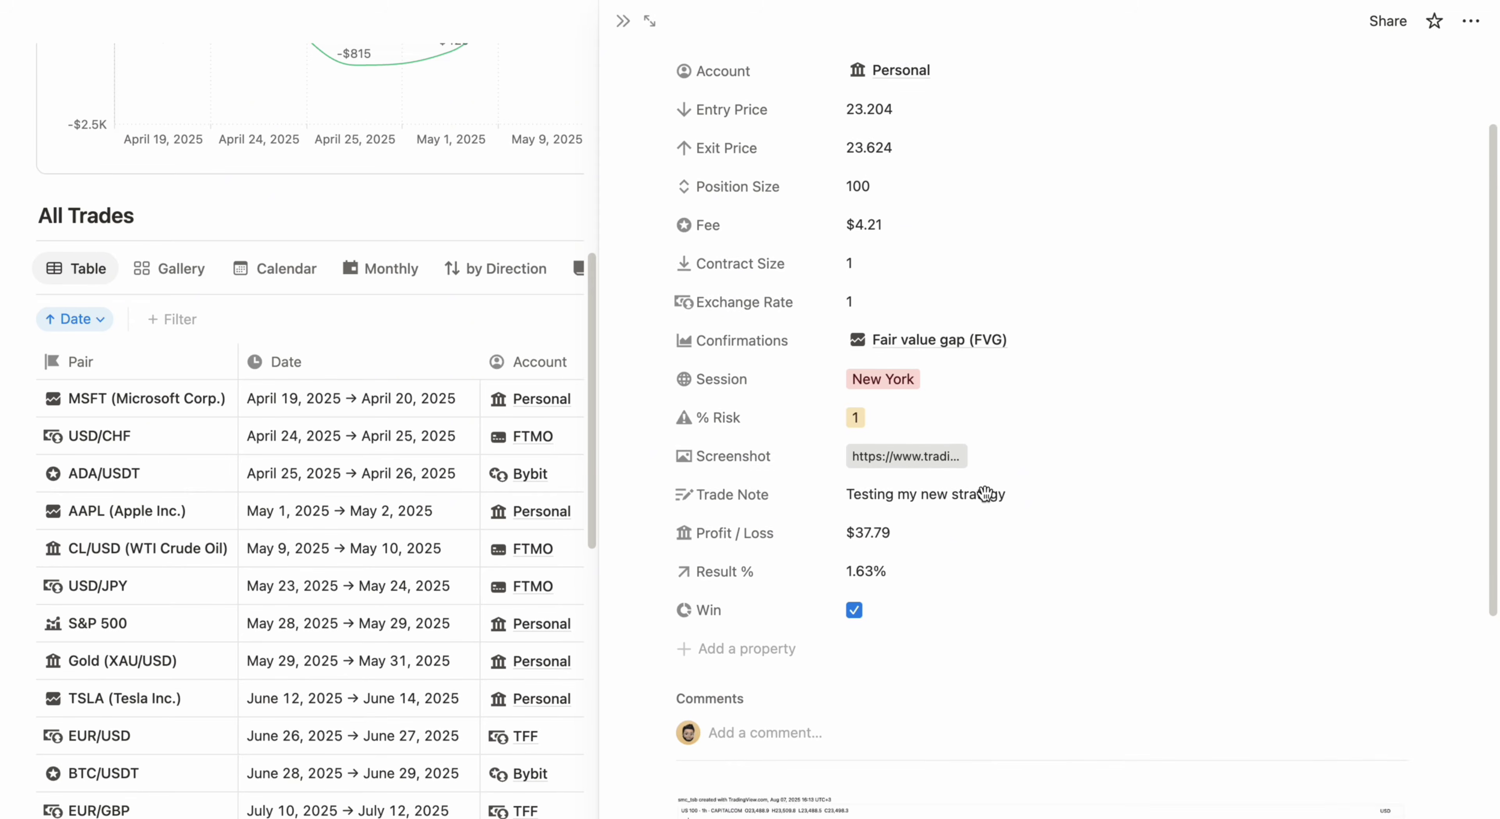
scroll(984, 639, "down", 3)
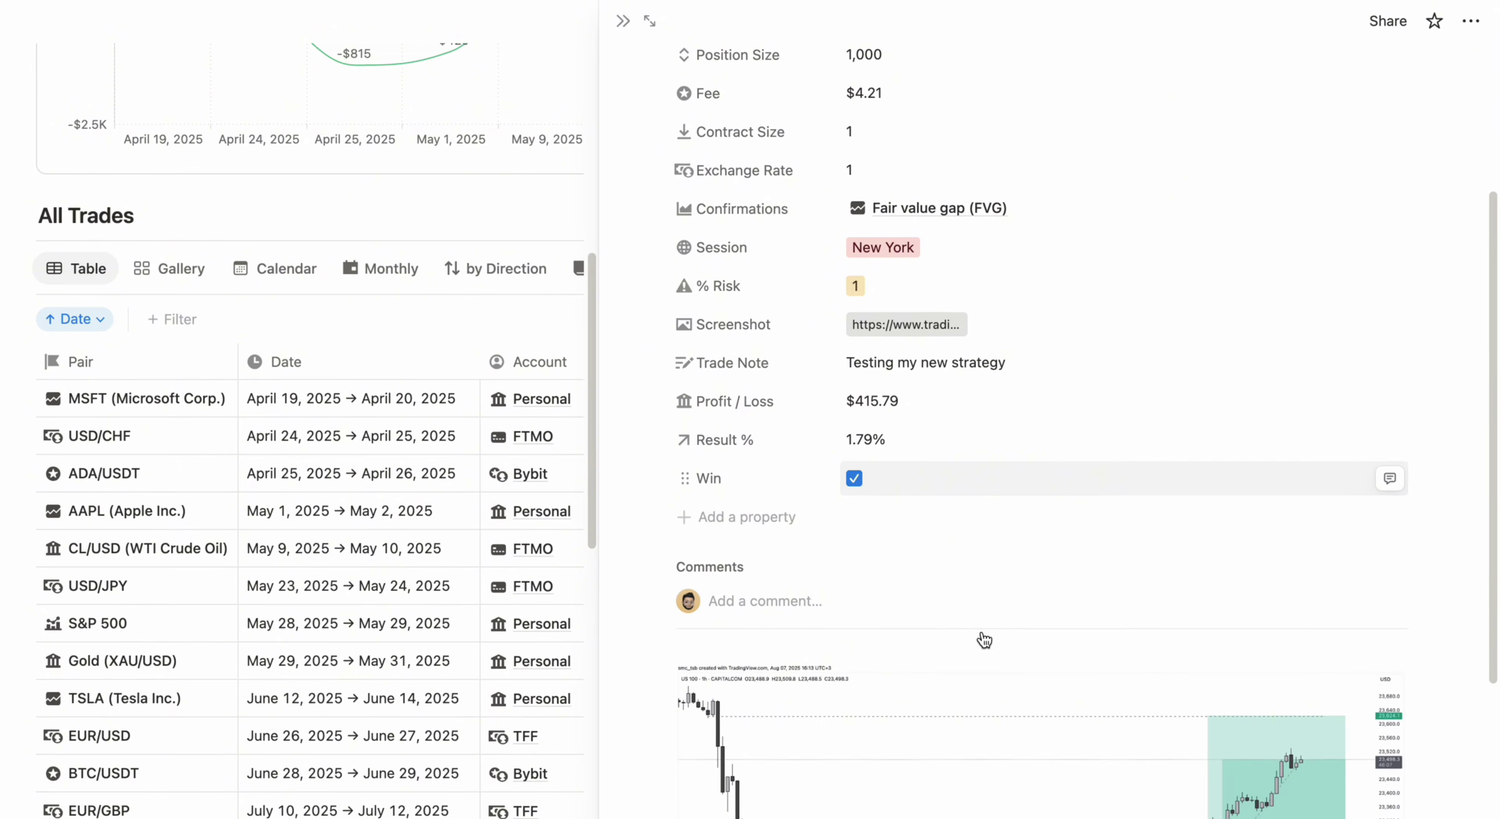
scroll(984, 640, "down", 1)
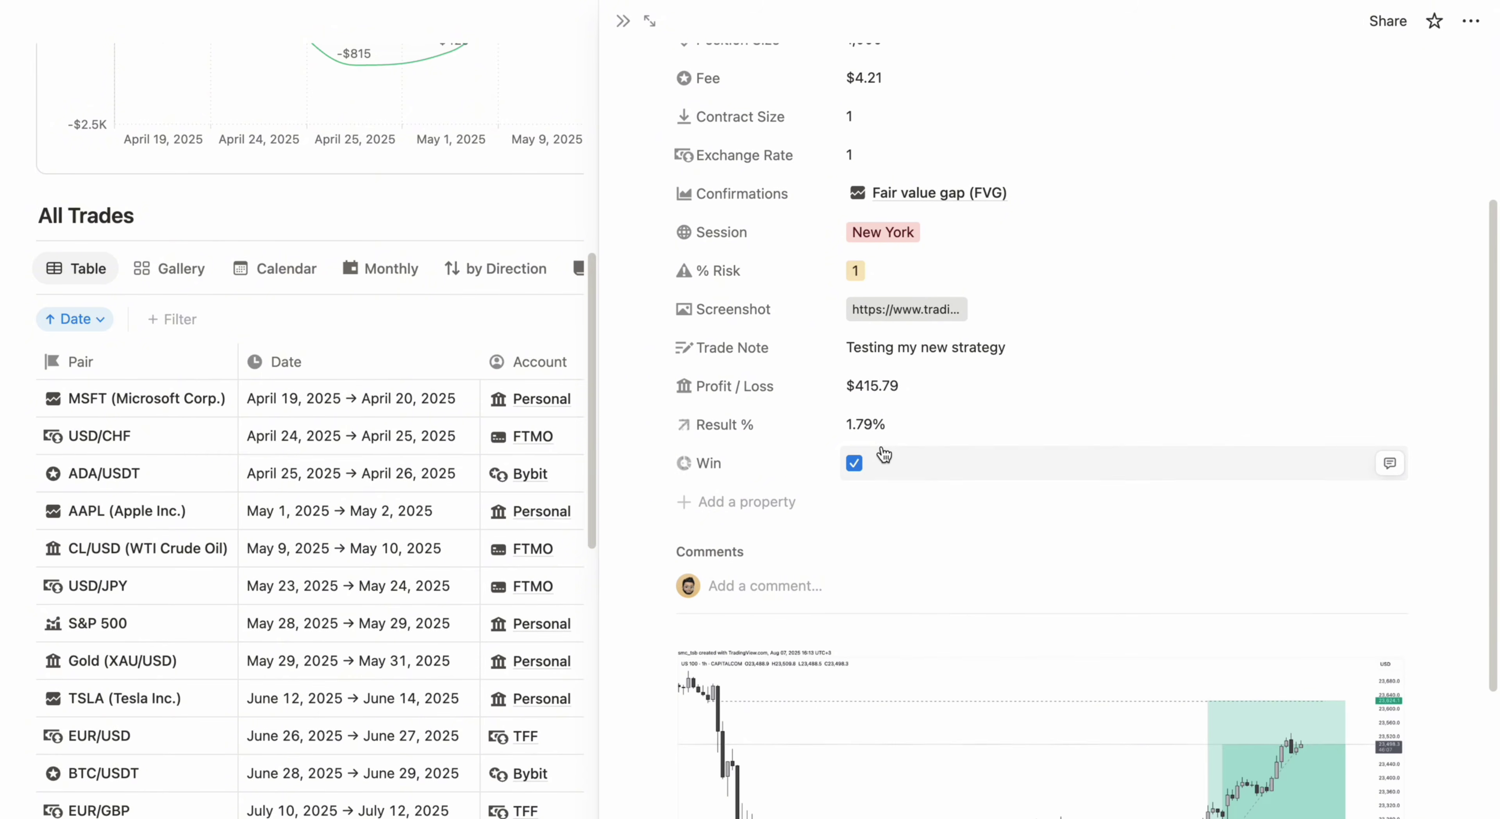
scroll(884, 454, "down", 4)
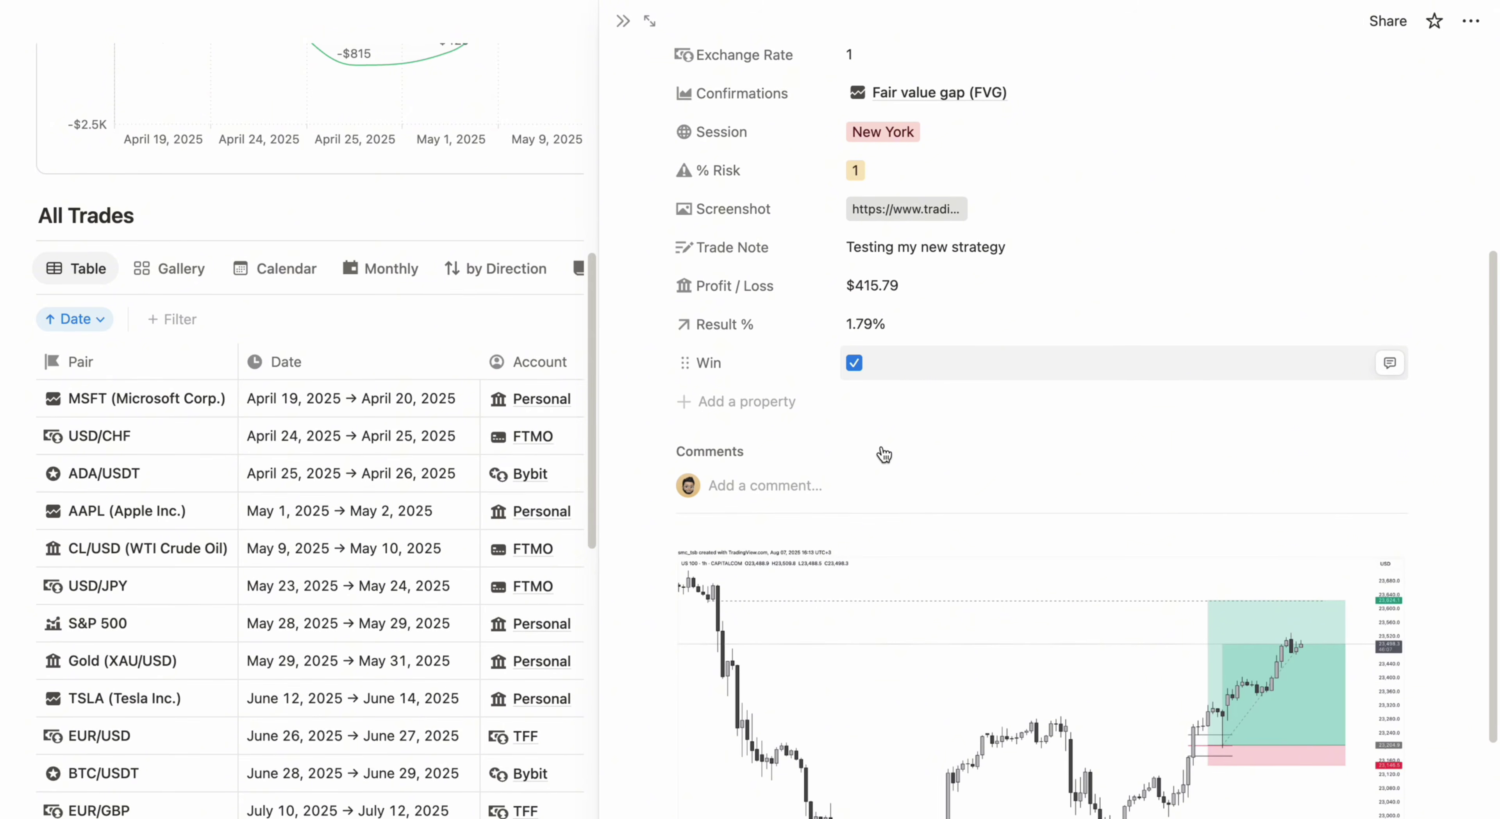
key("Escape")
- Make the Chart Overview template the default for all views in Trade Journal
left_click(1338, 221)
left_click(1467, 286)
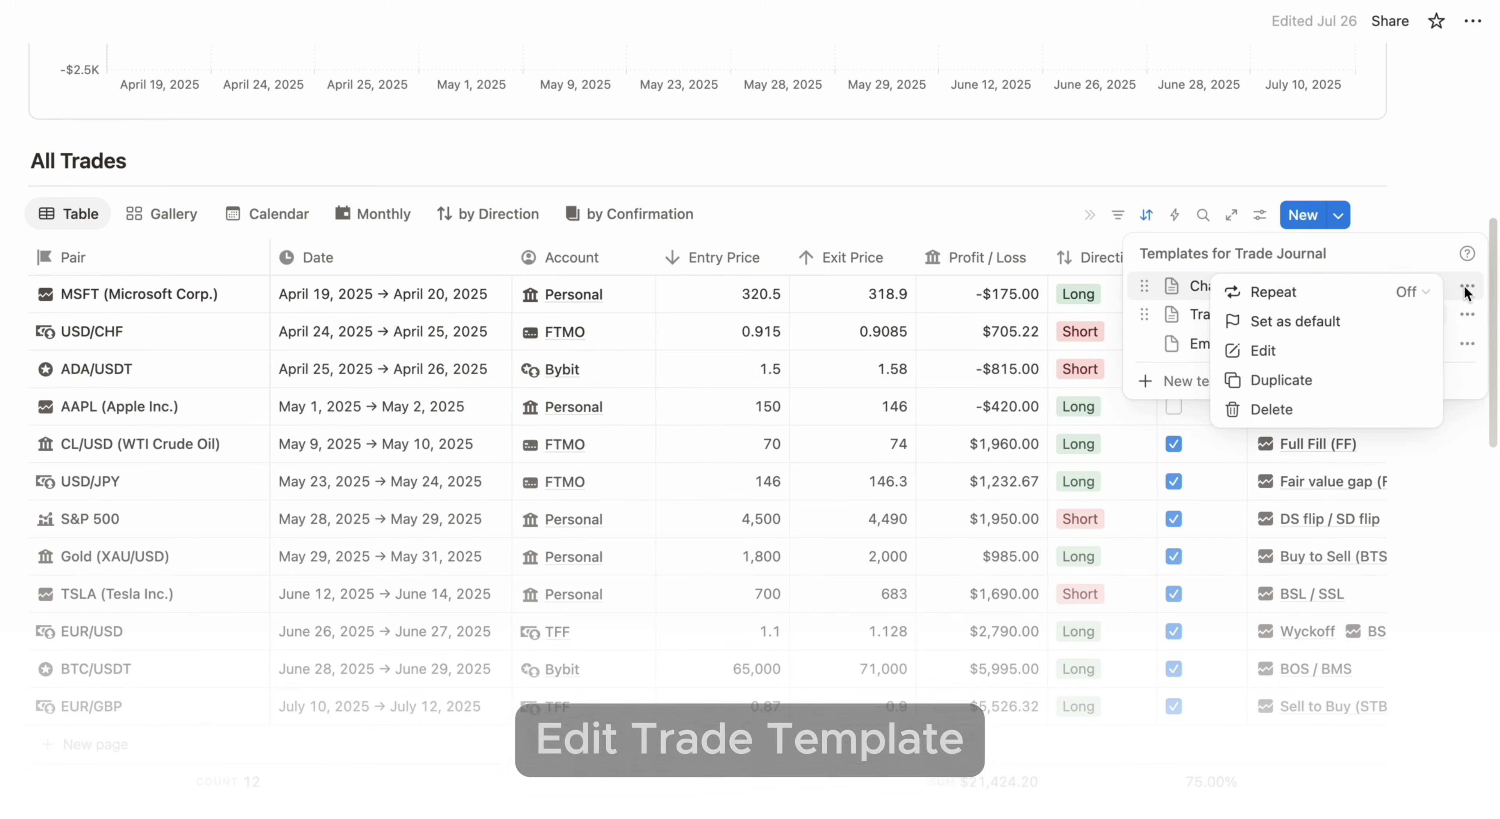
left_click(1334, 329)
left_click(793, 423)
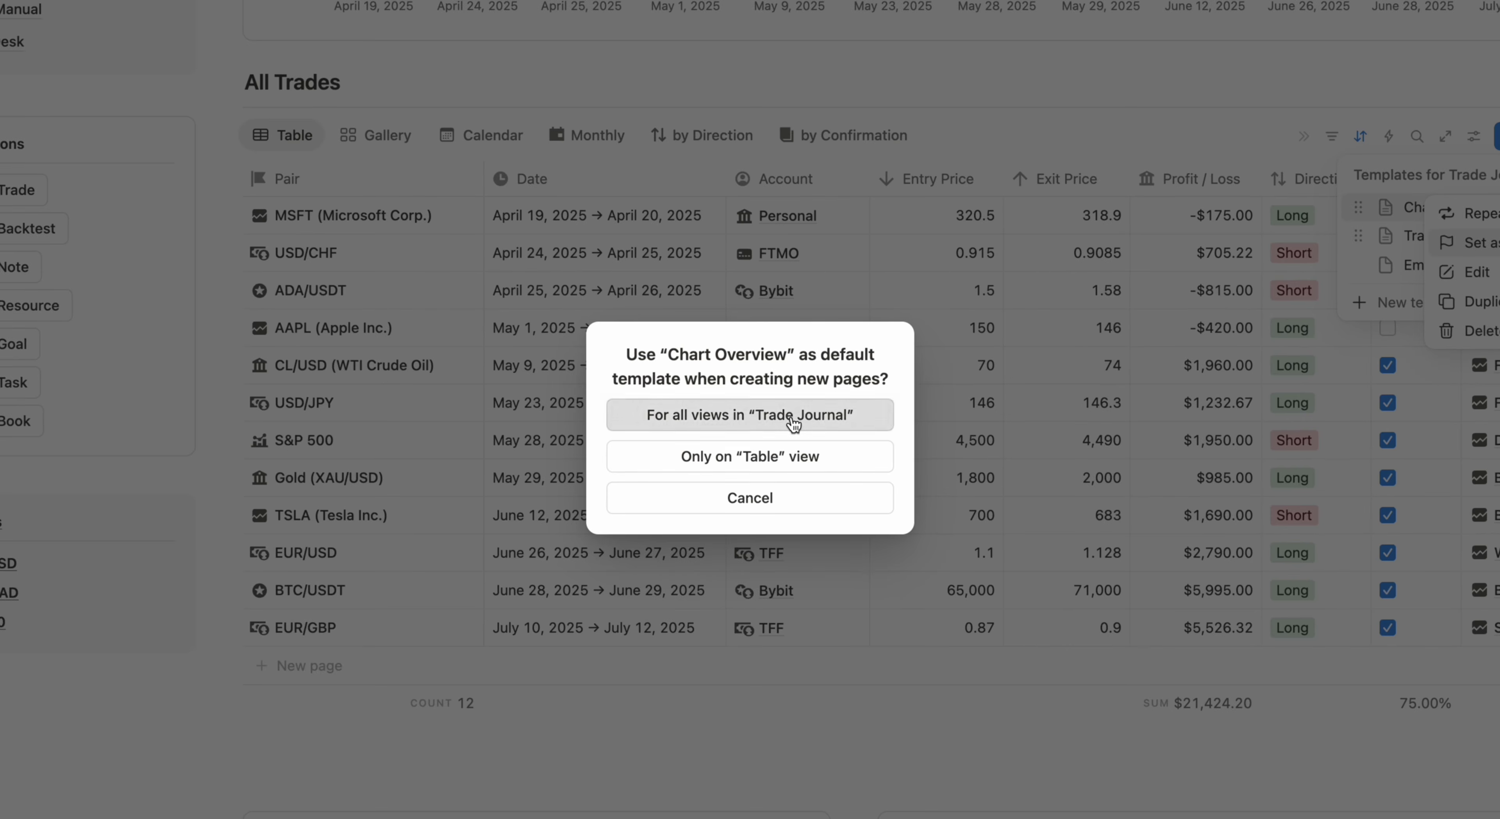
- Open the EUR/GBP trade page, delete its existing body content and apply the Chart Overview template
left_click(229, 712)
left_click(225, 707)
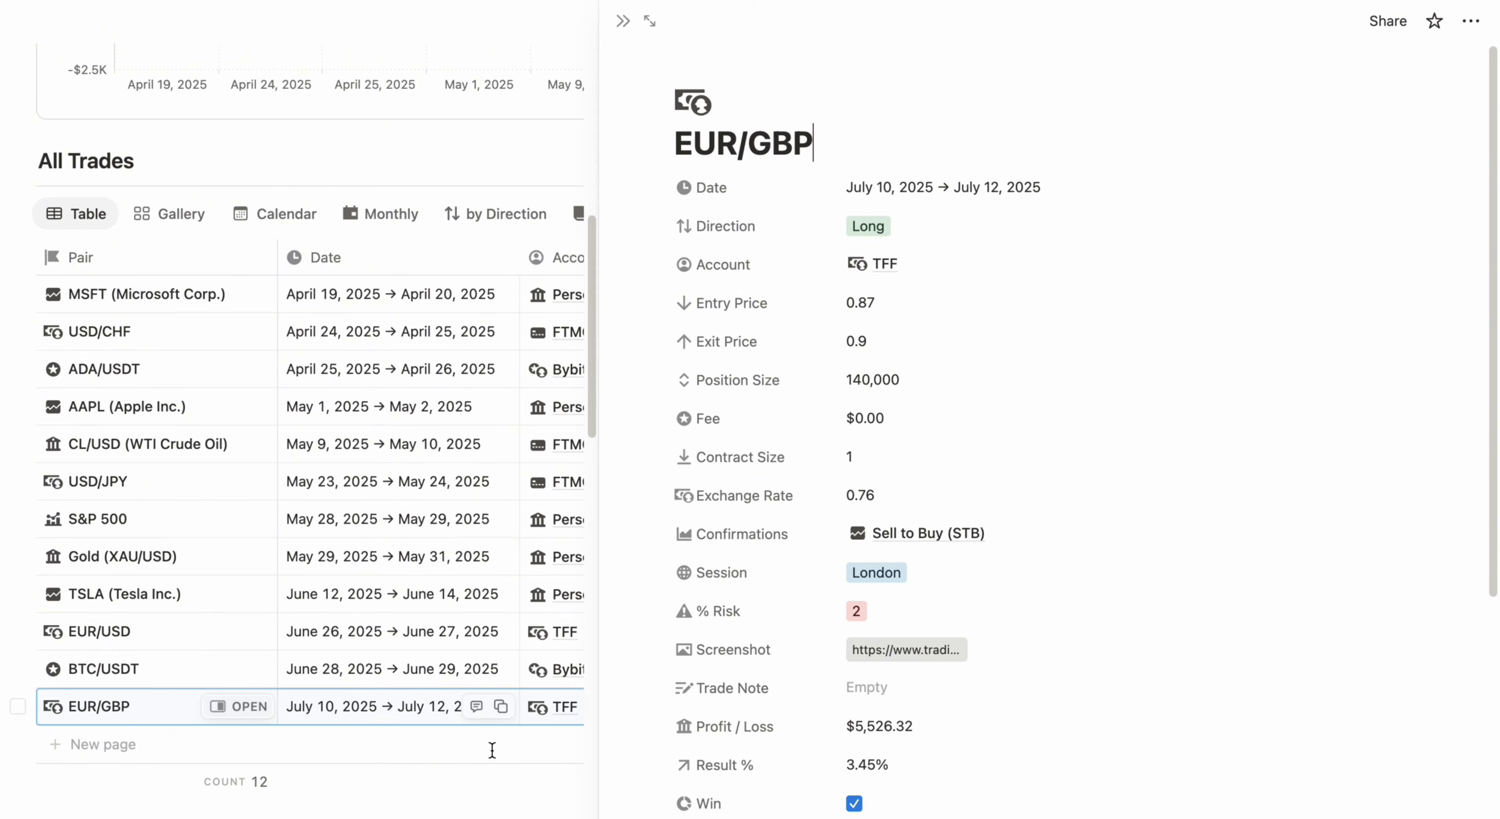
scroll(830, 807, "down", 10)
scroll(830, 808, "down", 2)
left_click_drag(800, 813, 811, 476)
key("BackSpace")
left_click(758, 478)
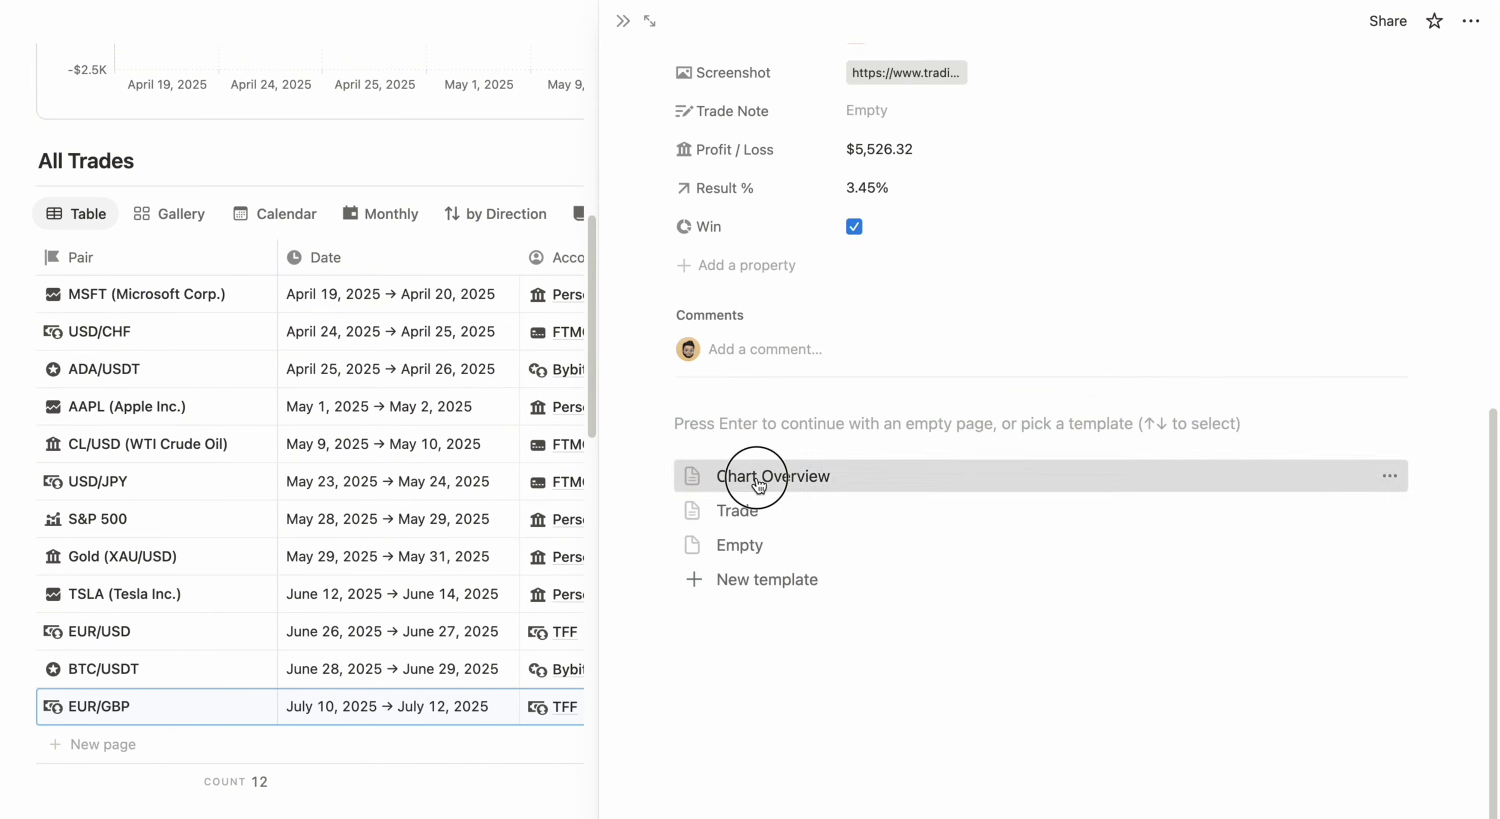
- Expand the HTF, MTF and LTF Overview sections of the EUR/GBP page and close the page
left_click(688, 523)
left_click(687, 604)
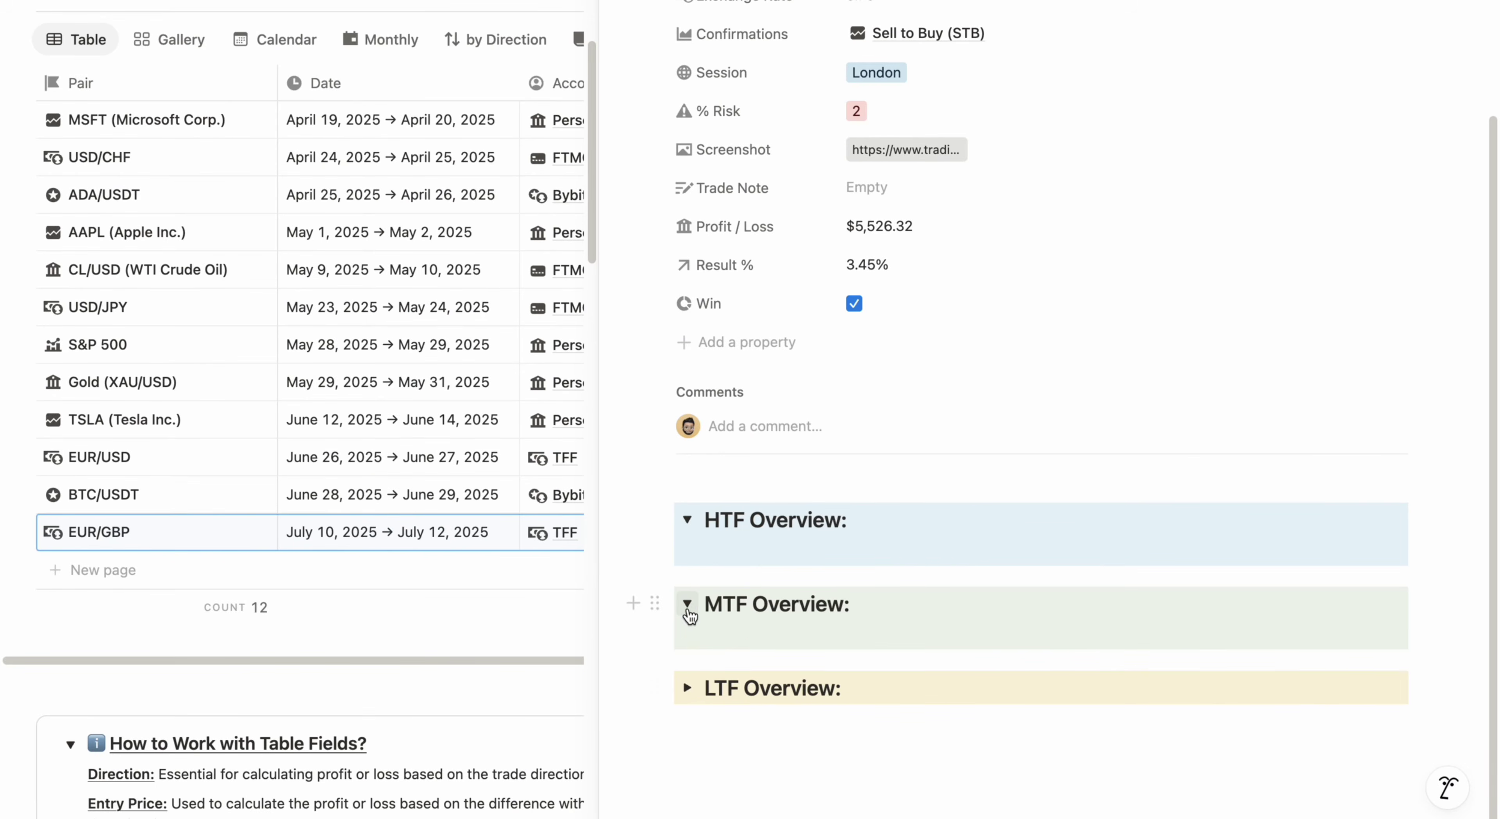
left_click(693, 689)
scroll(634, 288, "up", 5)
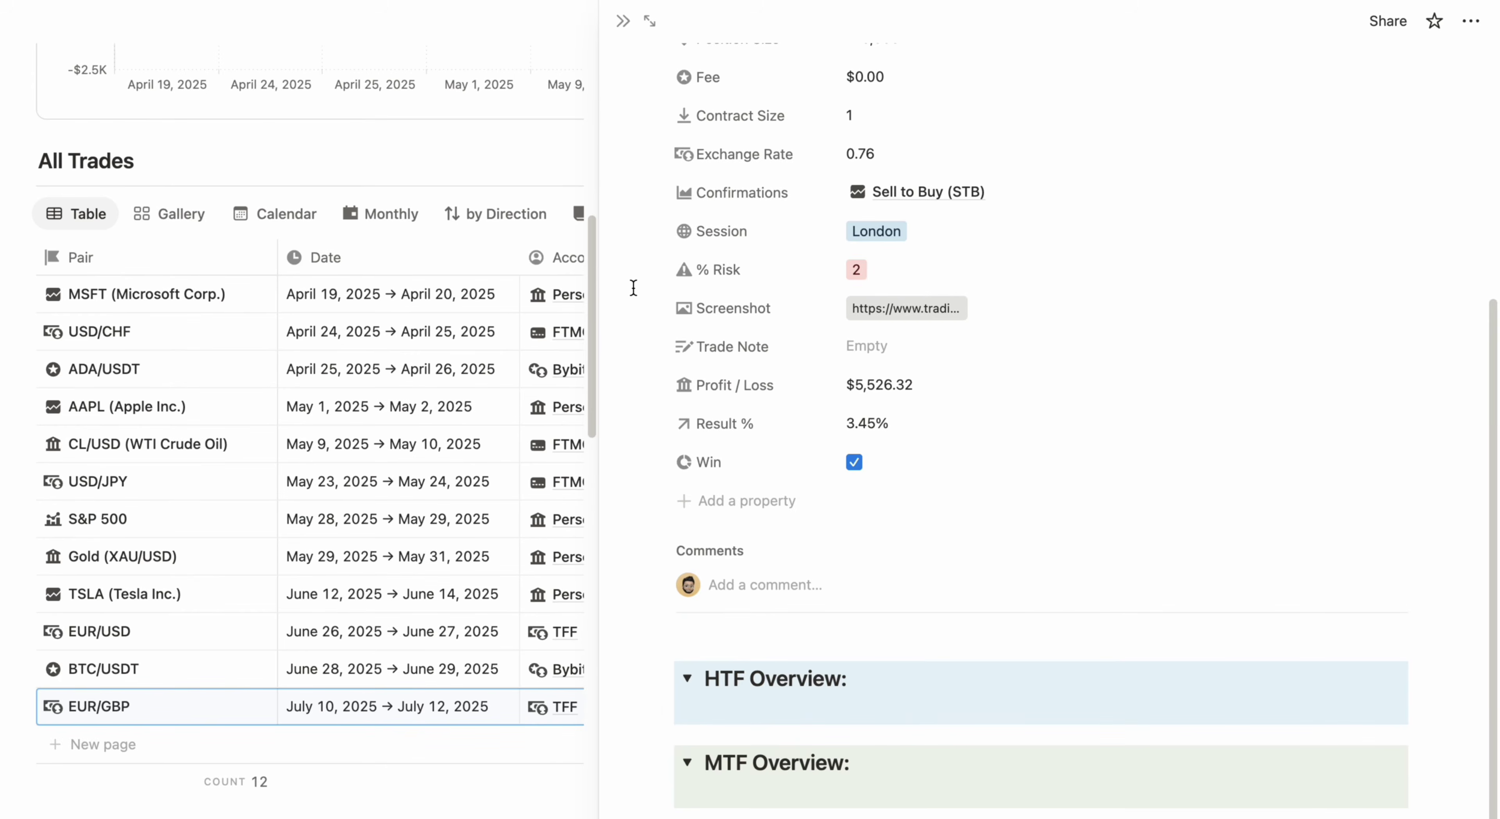
left_click(622, 22)
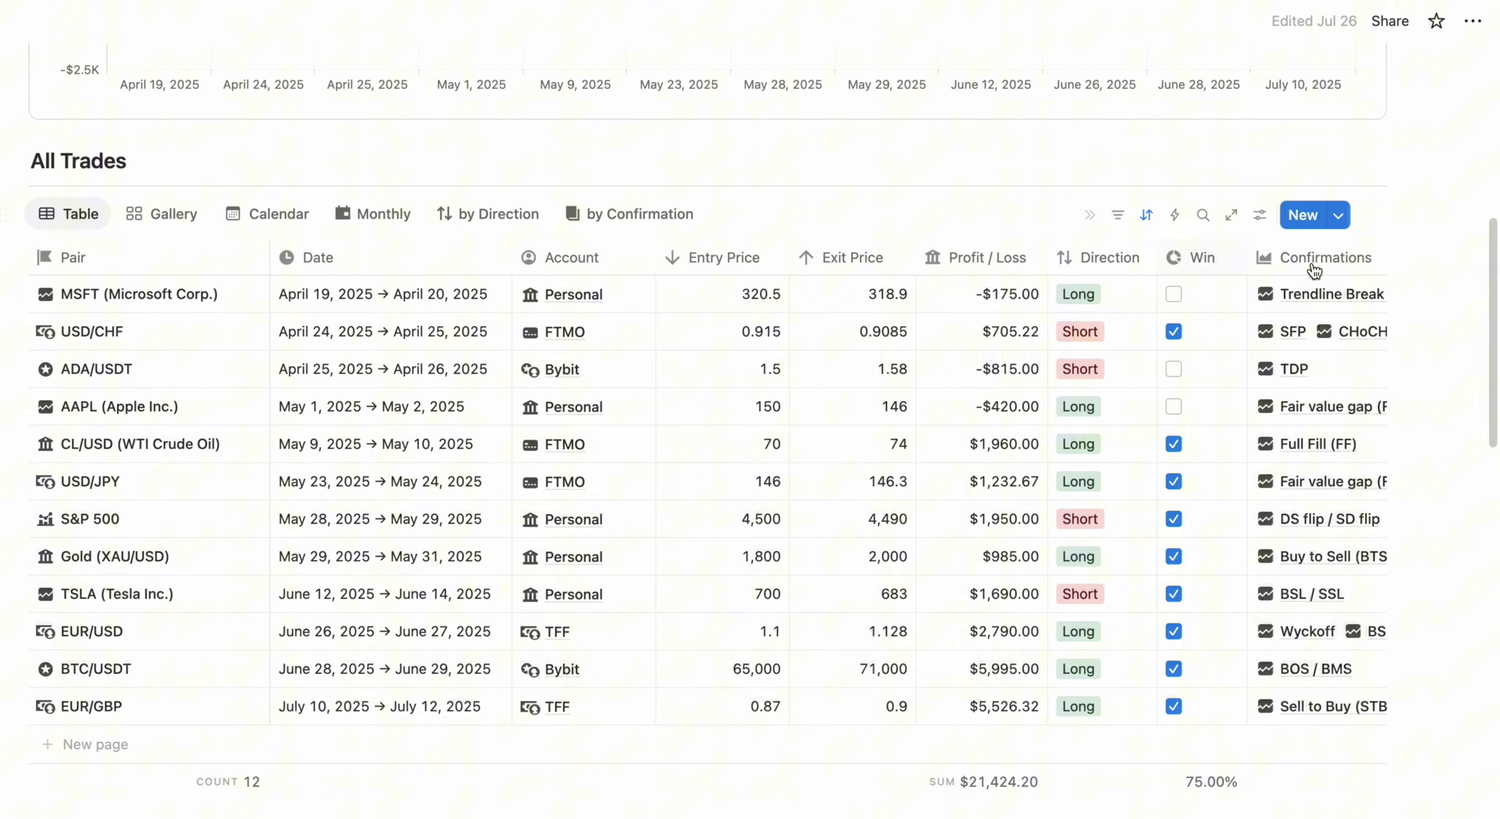
- Create a Trade Journal template named New with Date set to Today and Direction set to Long
left_click(1340, 217)
left_click(1249, 385)
type("New")
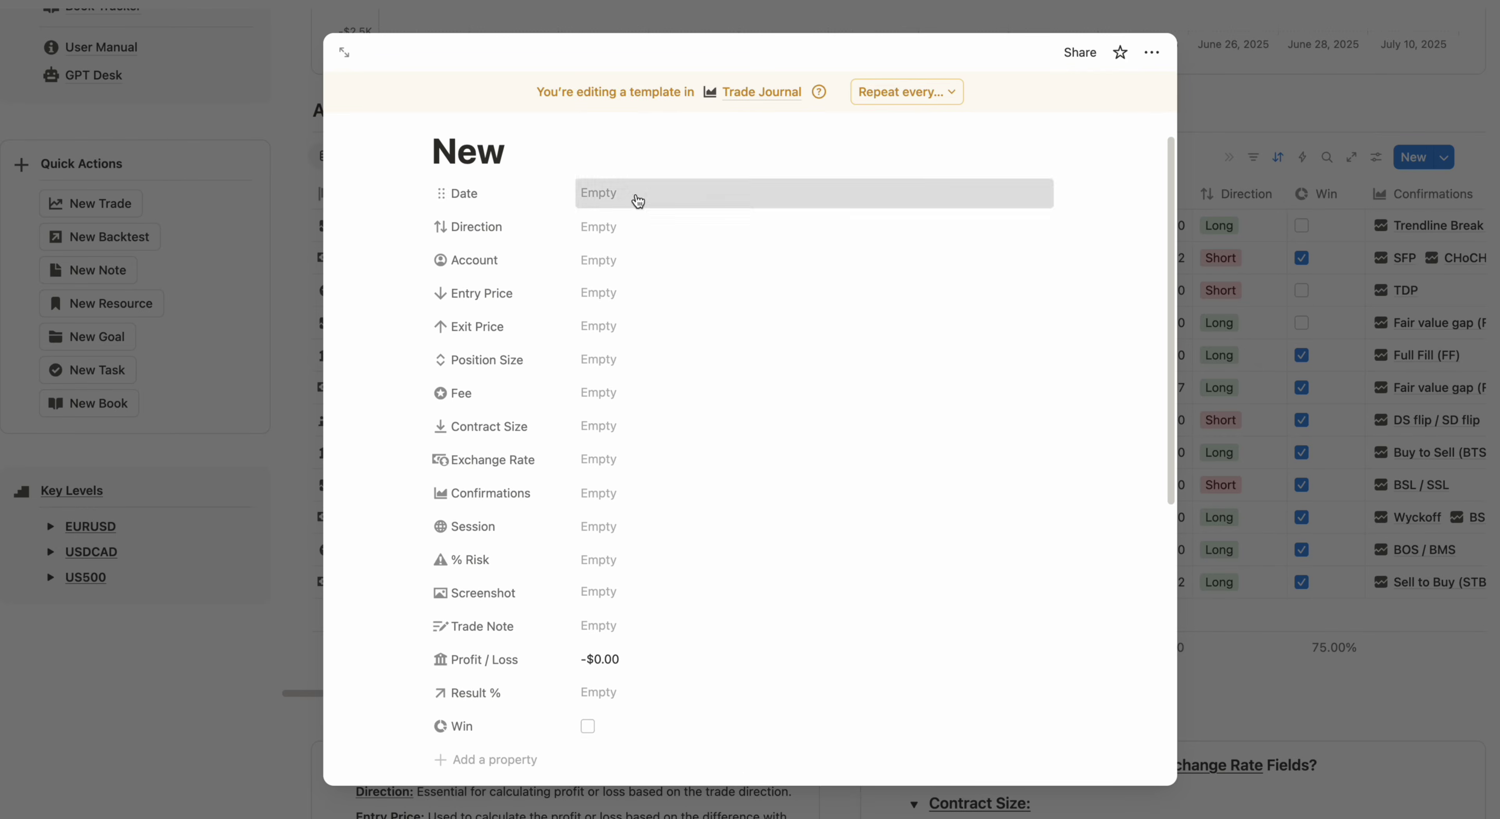
left_click(638, 200)
left_click(617, 274)
left_click(613, 228)
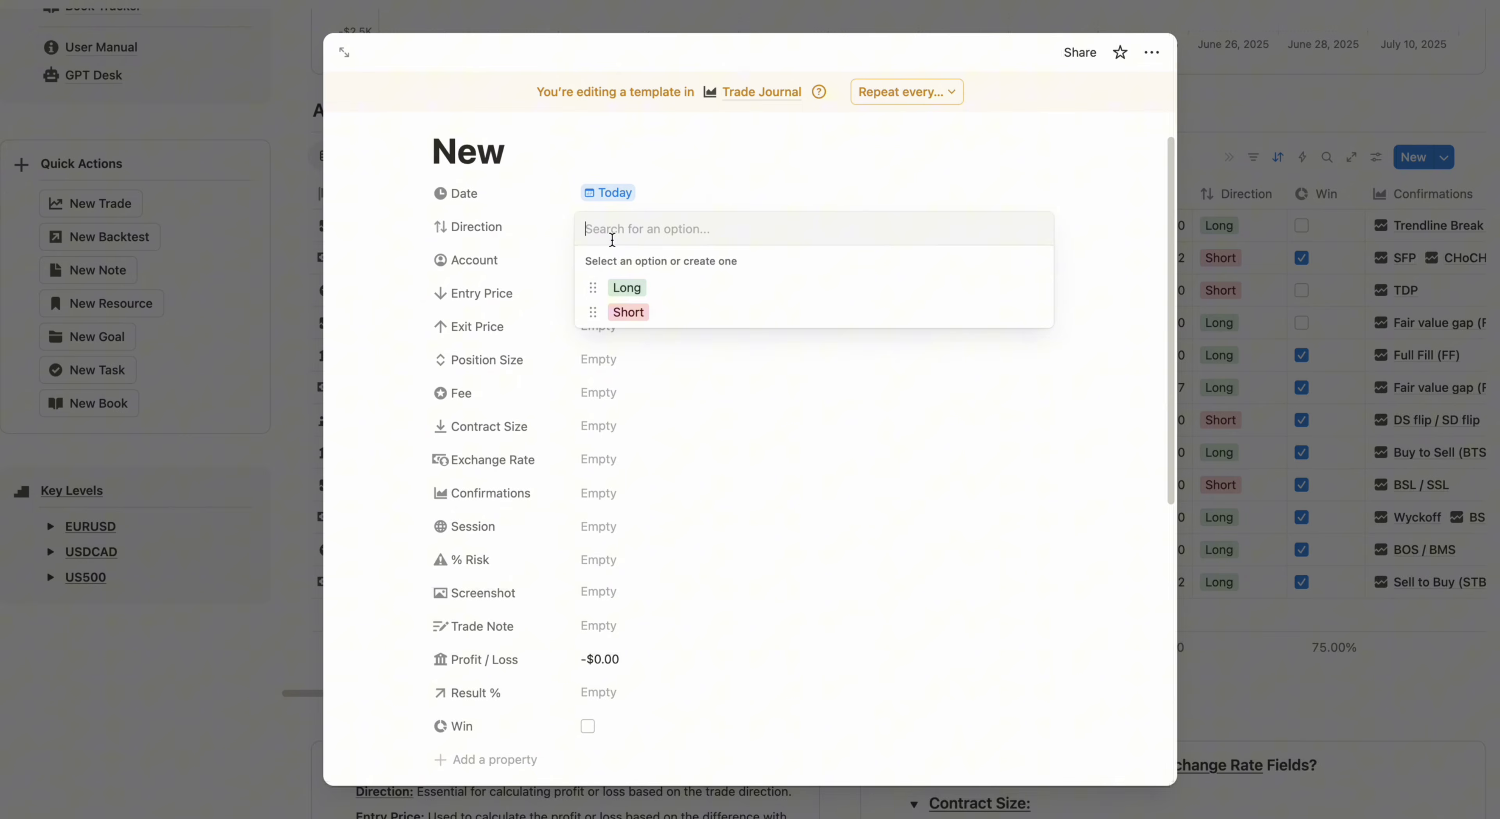
left_click(664, 286)
- Add "My Trade" as the New template's body text, link the Fair value gap (FVG) confirmation and close the template
type("My Trade")
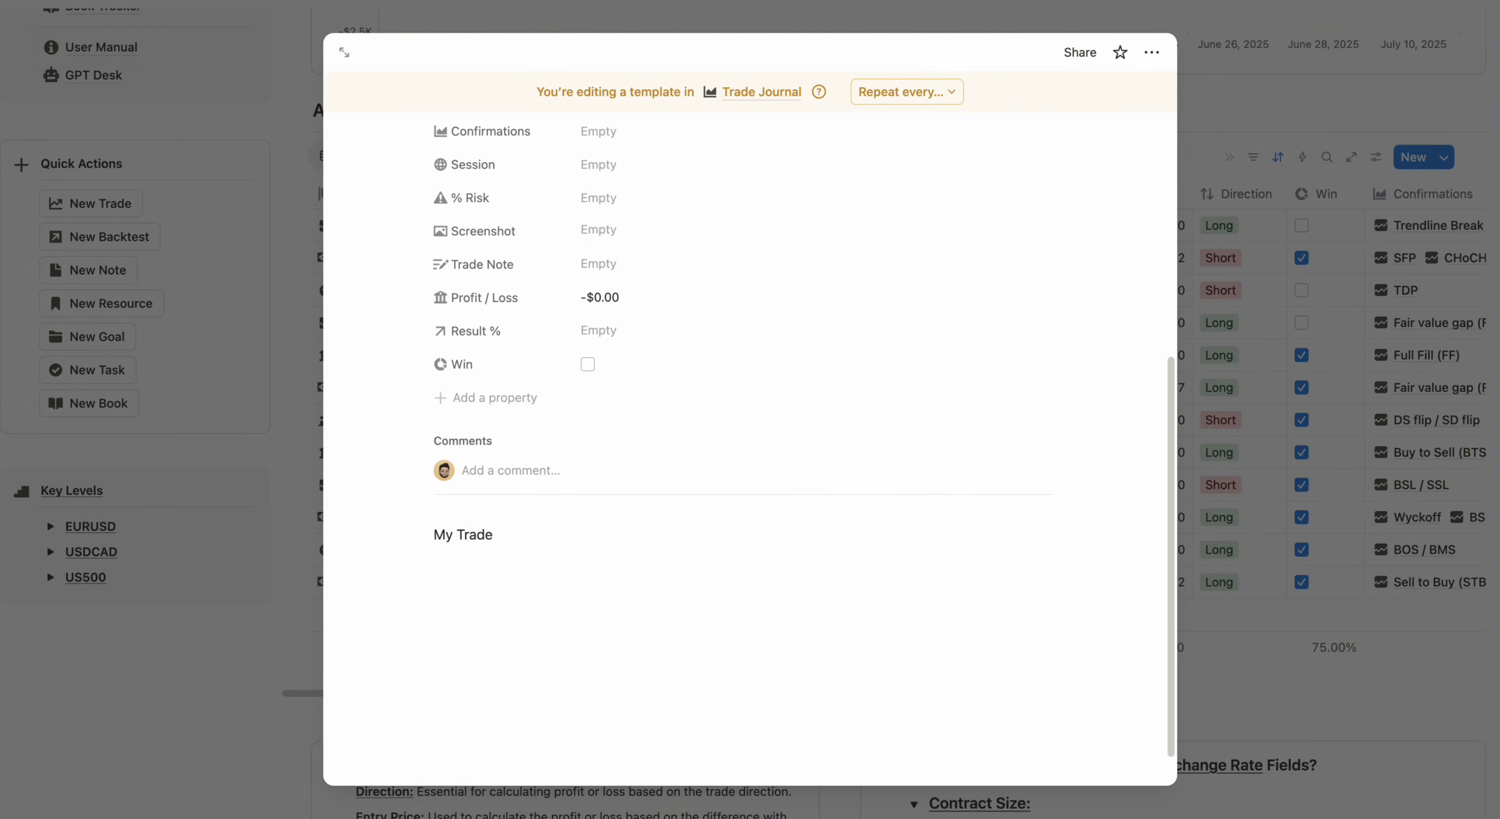
scroll(770, 640, "up", 5)
left_click(626, 535)
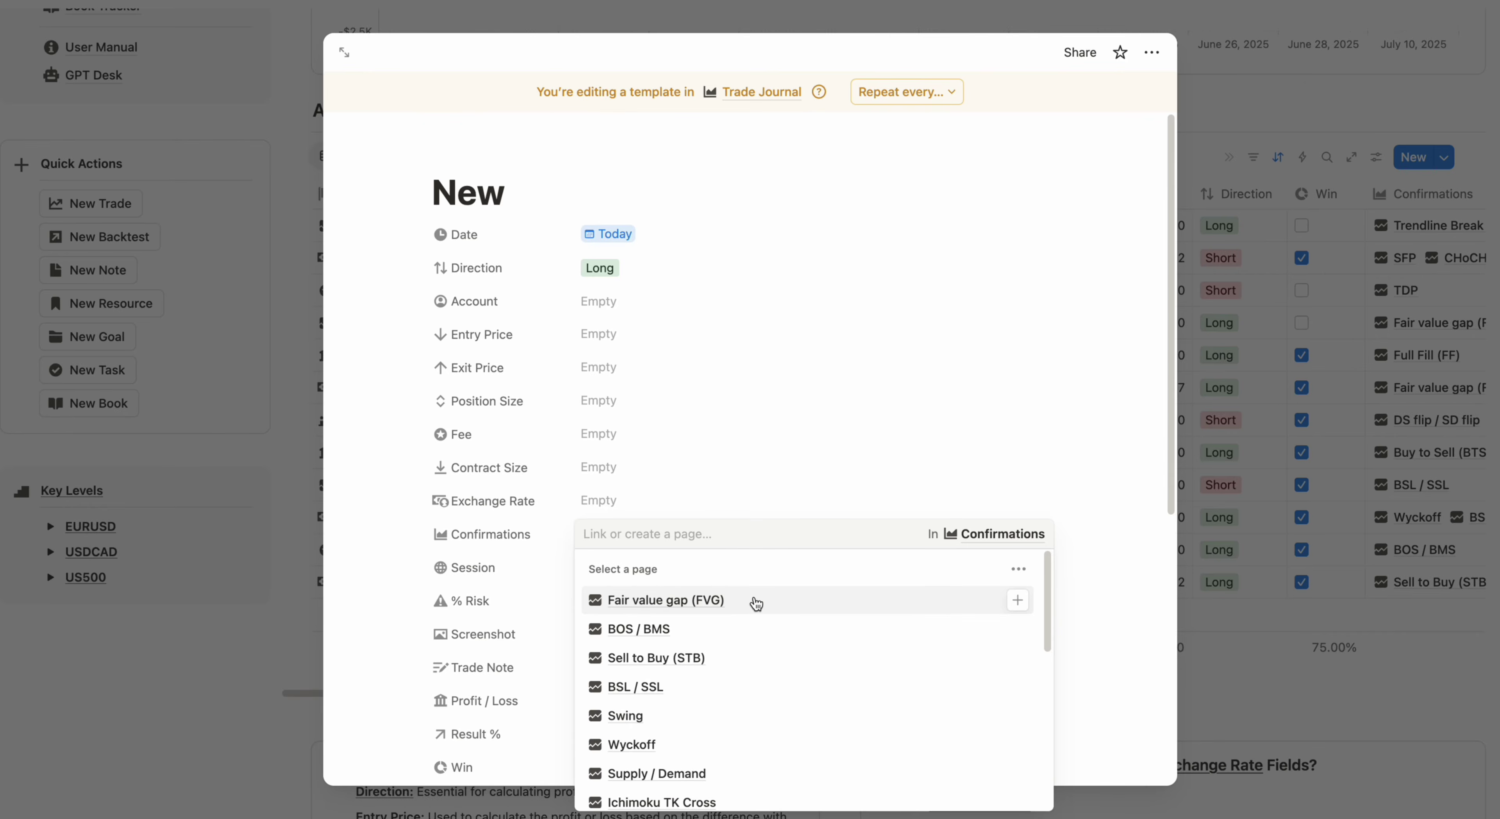
left_click(757, 601)
left_click(799, 431)
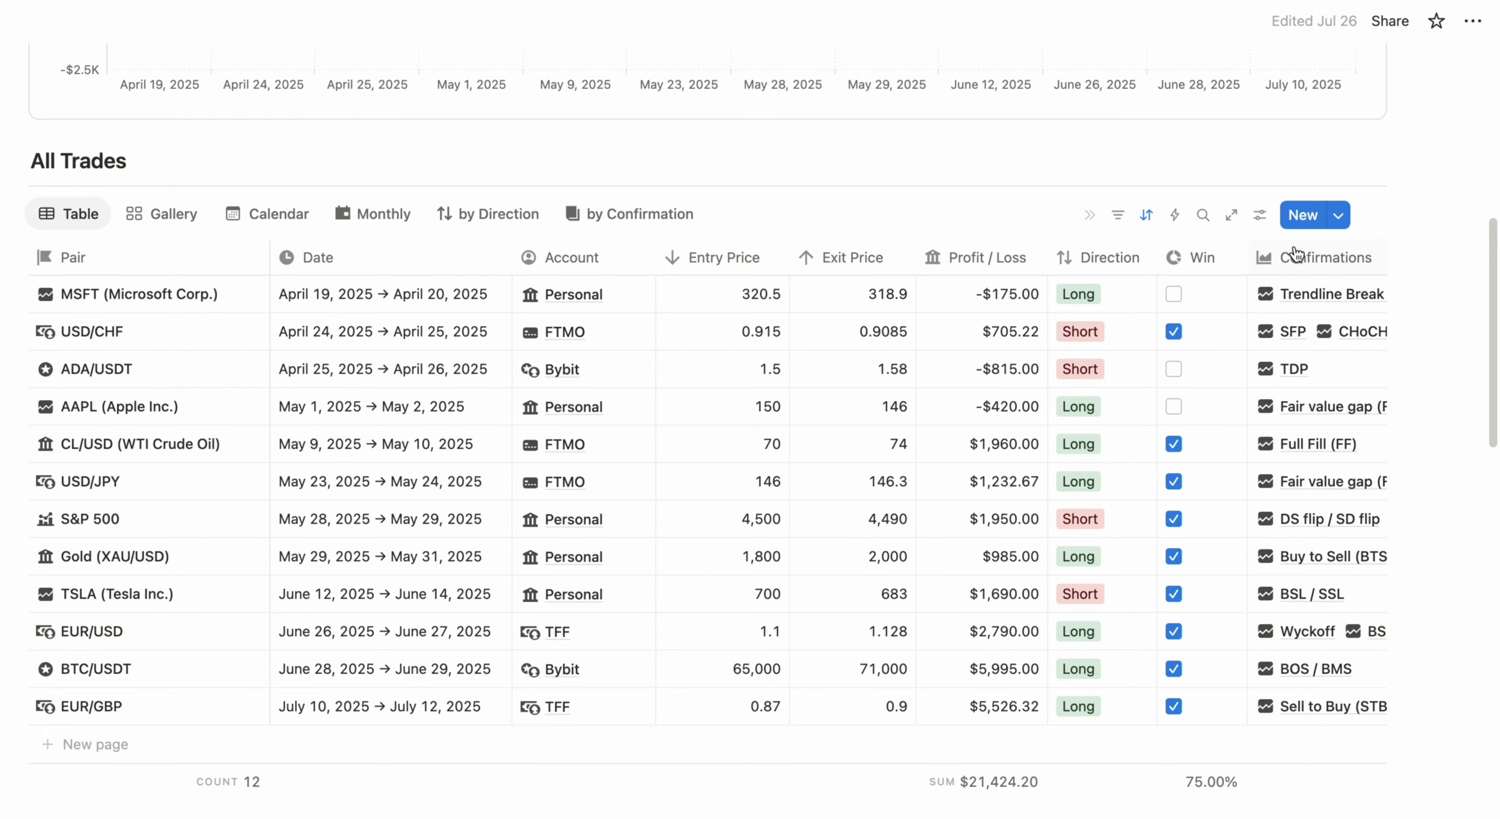
- Make the New template the default for all views in Trade Journal
left_click(1339, 224)
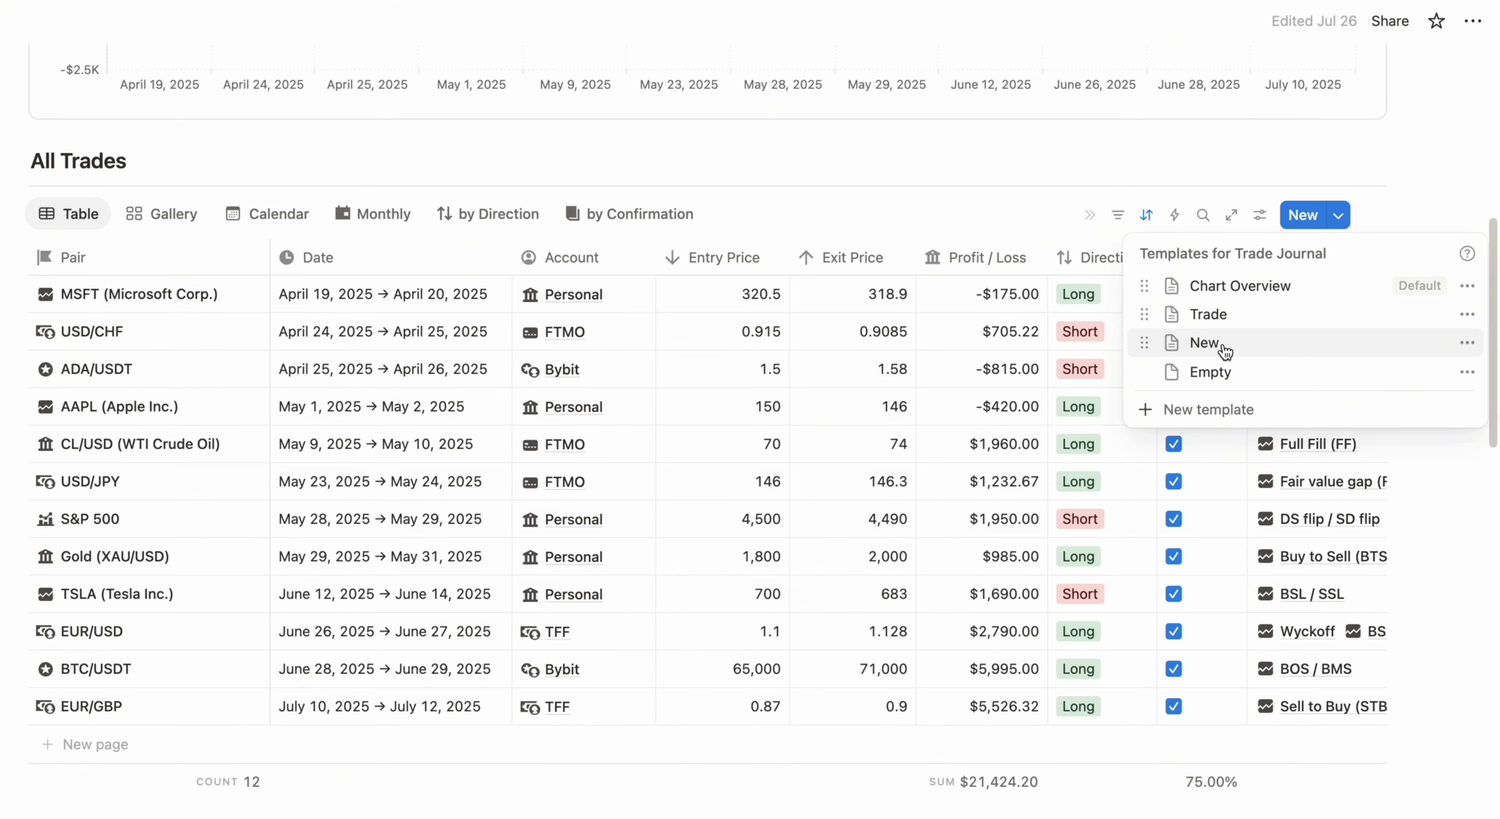
left_click(1466, 344)
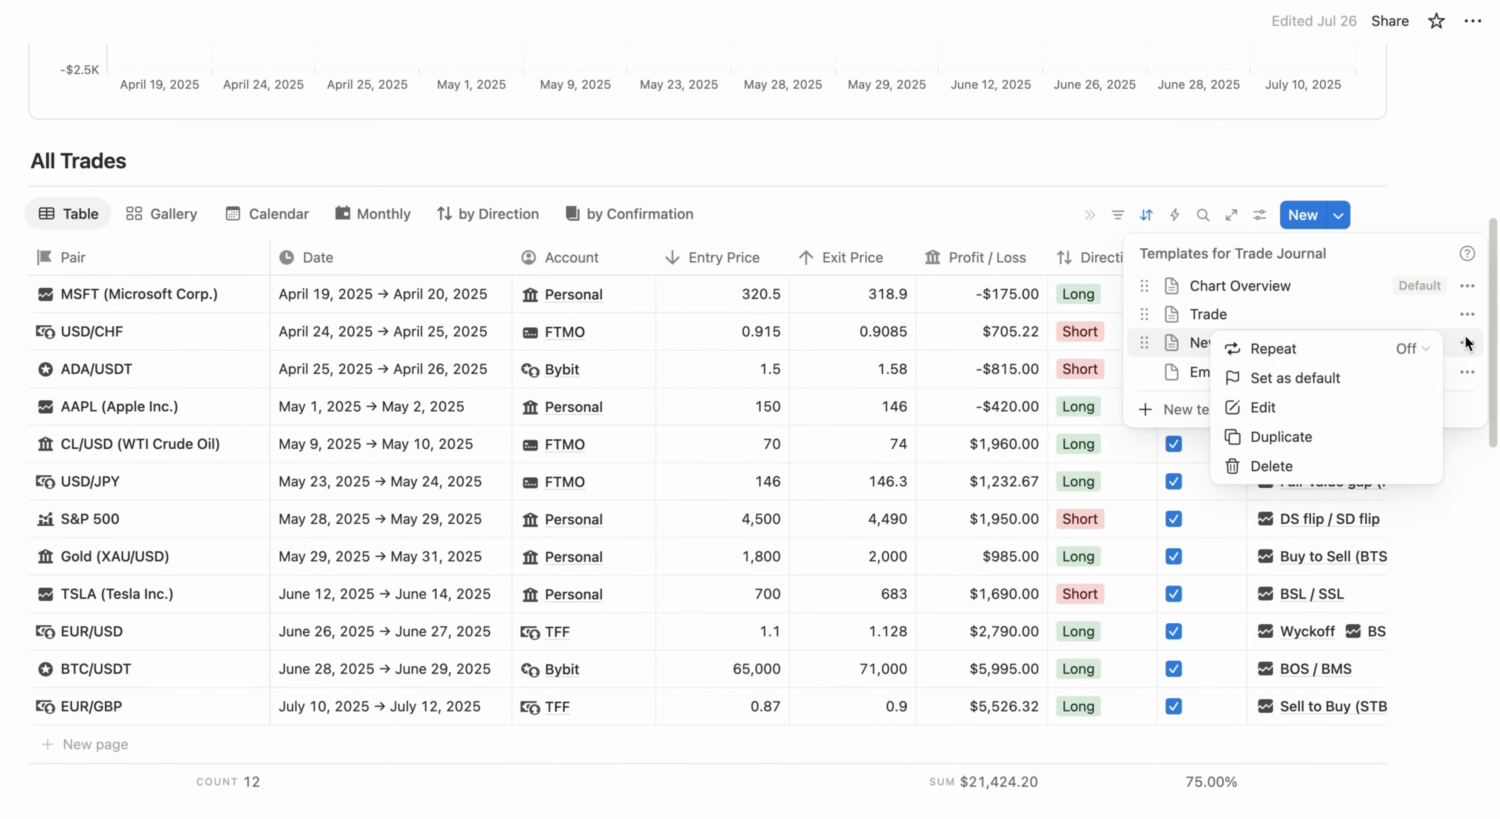
left_click(1315, 380)
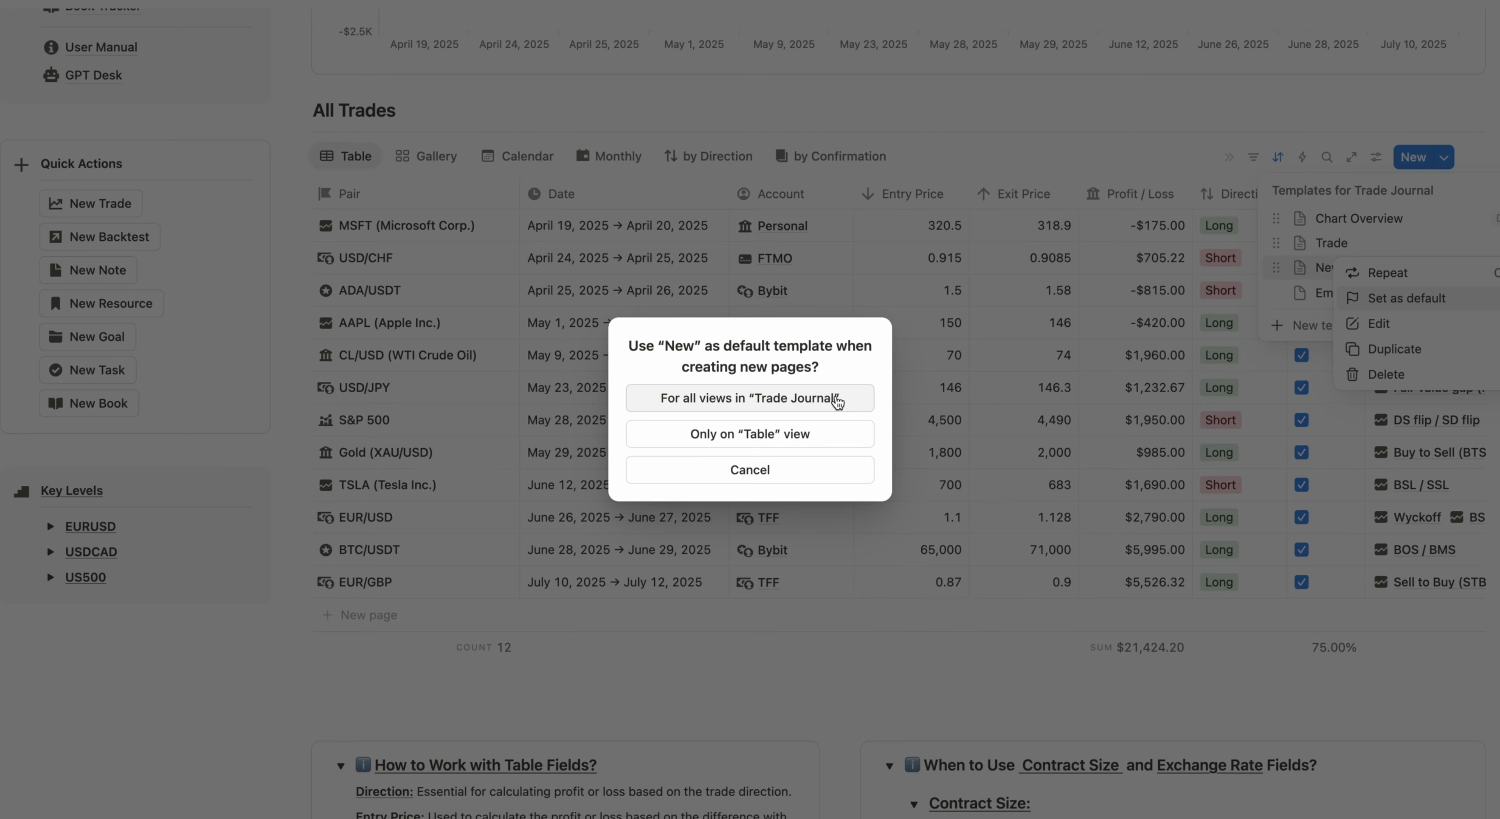
left_click(838, 401)
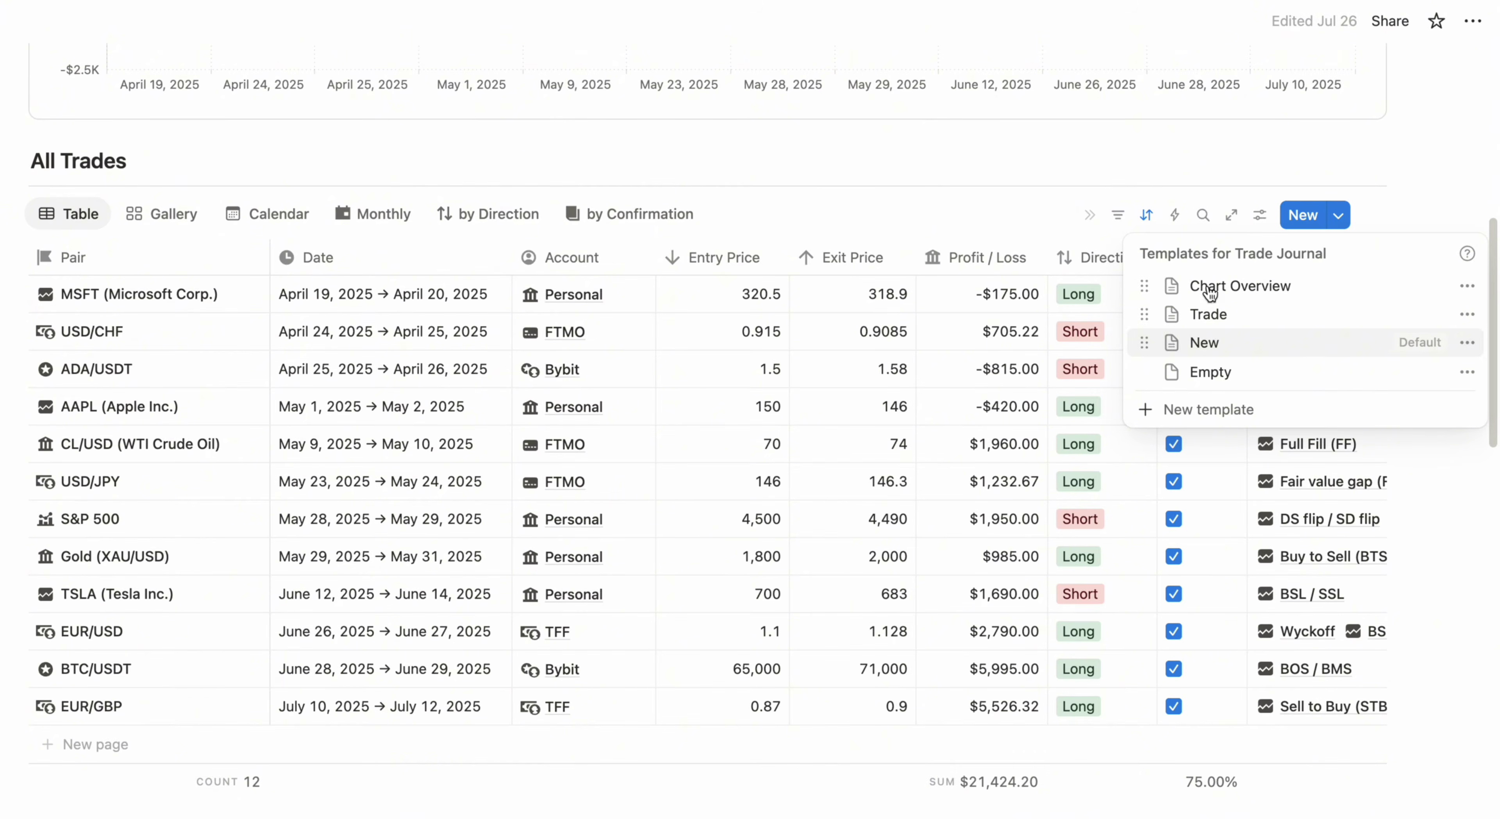
- Create a trade in All Trades from the default template and review its prefilled properties and body
left_click(1323, 223)
left_click(1302, 215)
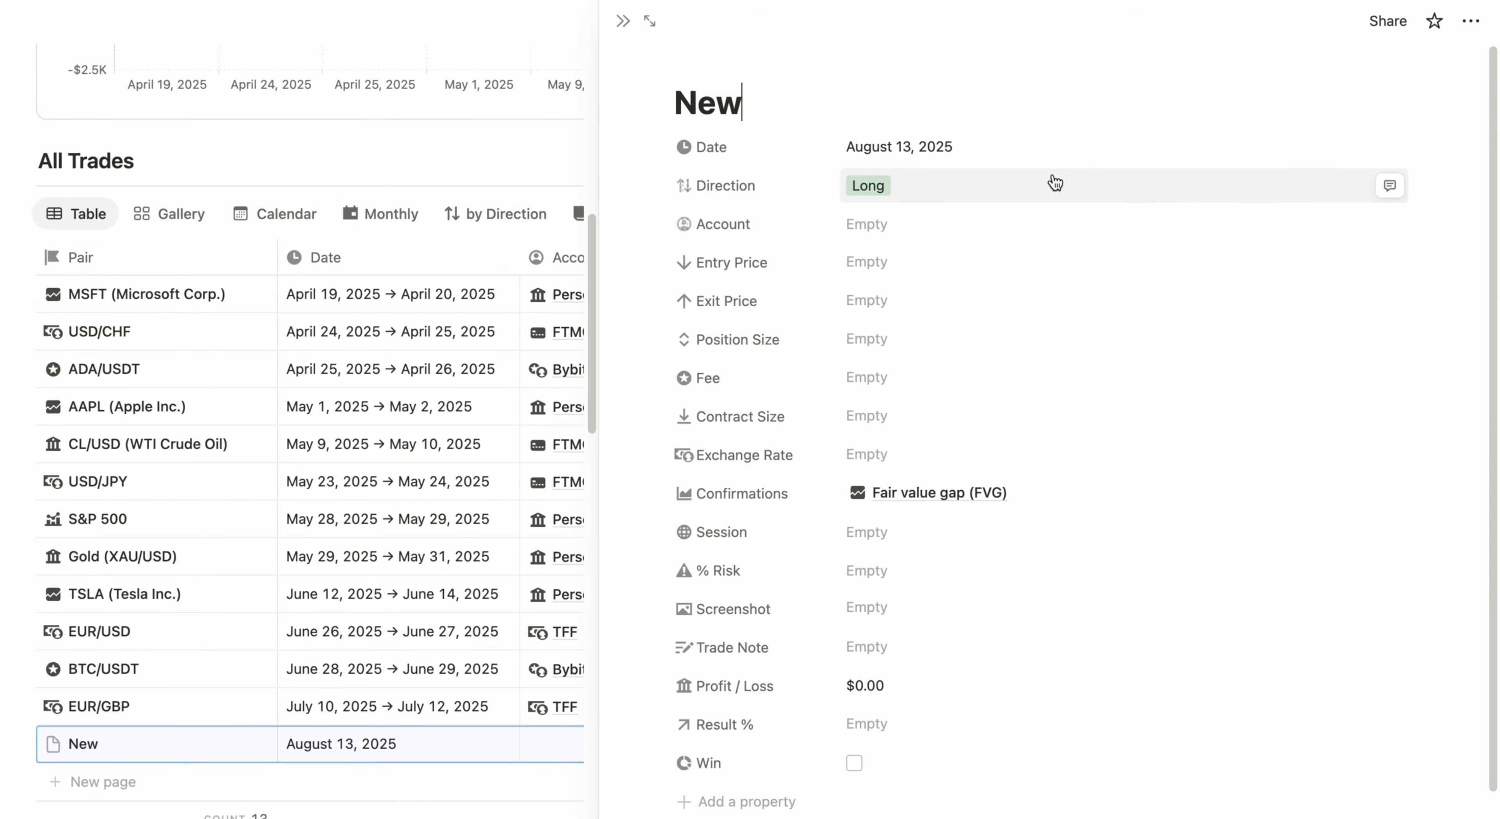
scroll(981, 394, "down", 2)
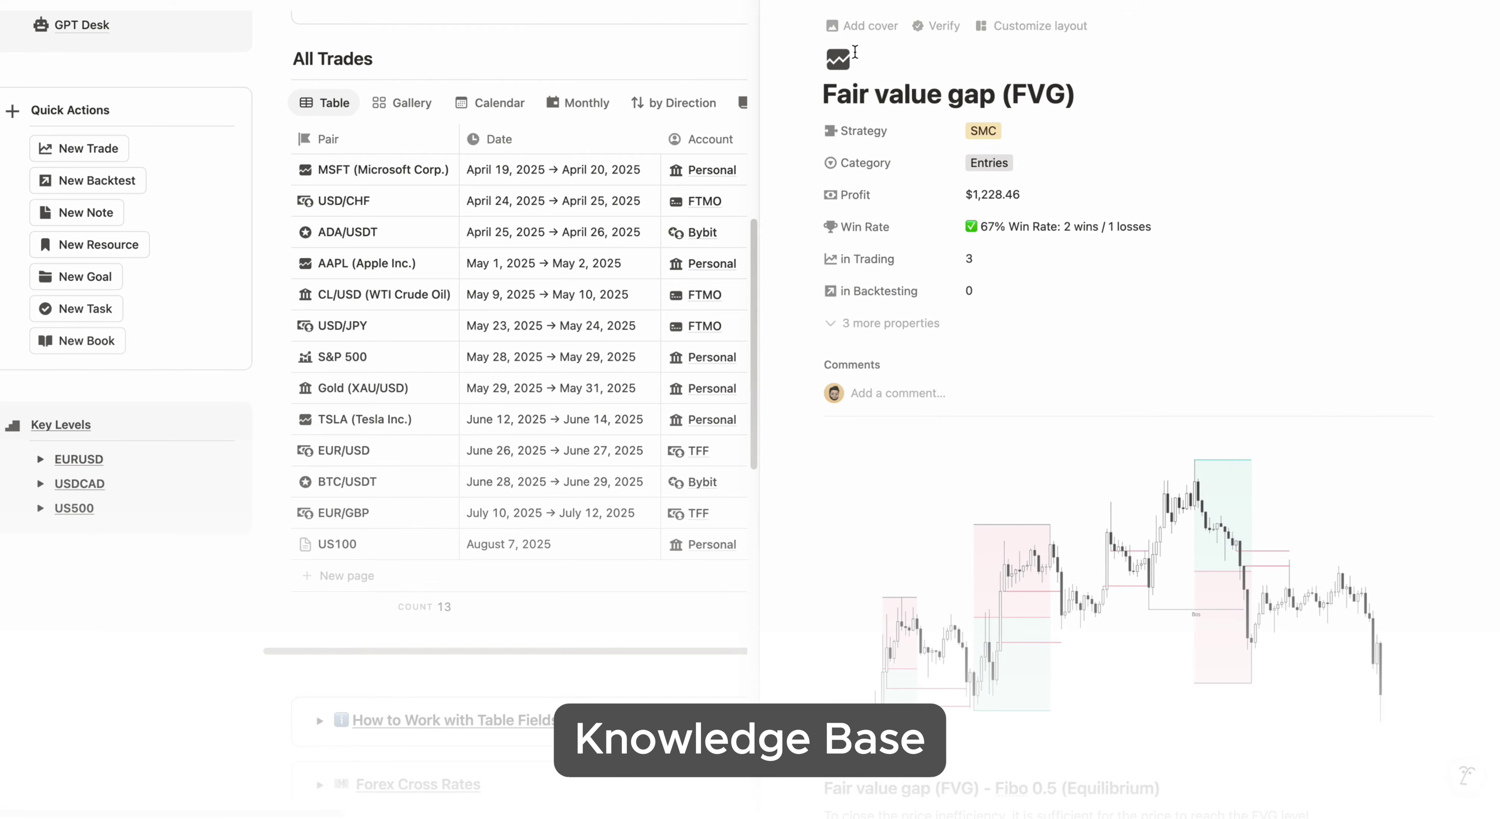
- Open the Knowledge Base page, view Basic Knowledge as a List and return to the Basic view
scroll(535, 302, "up", 10)
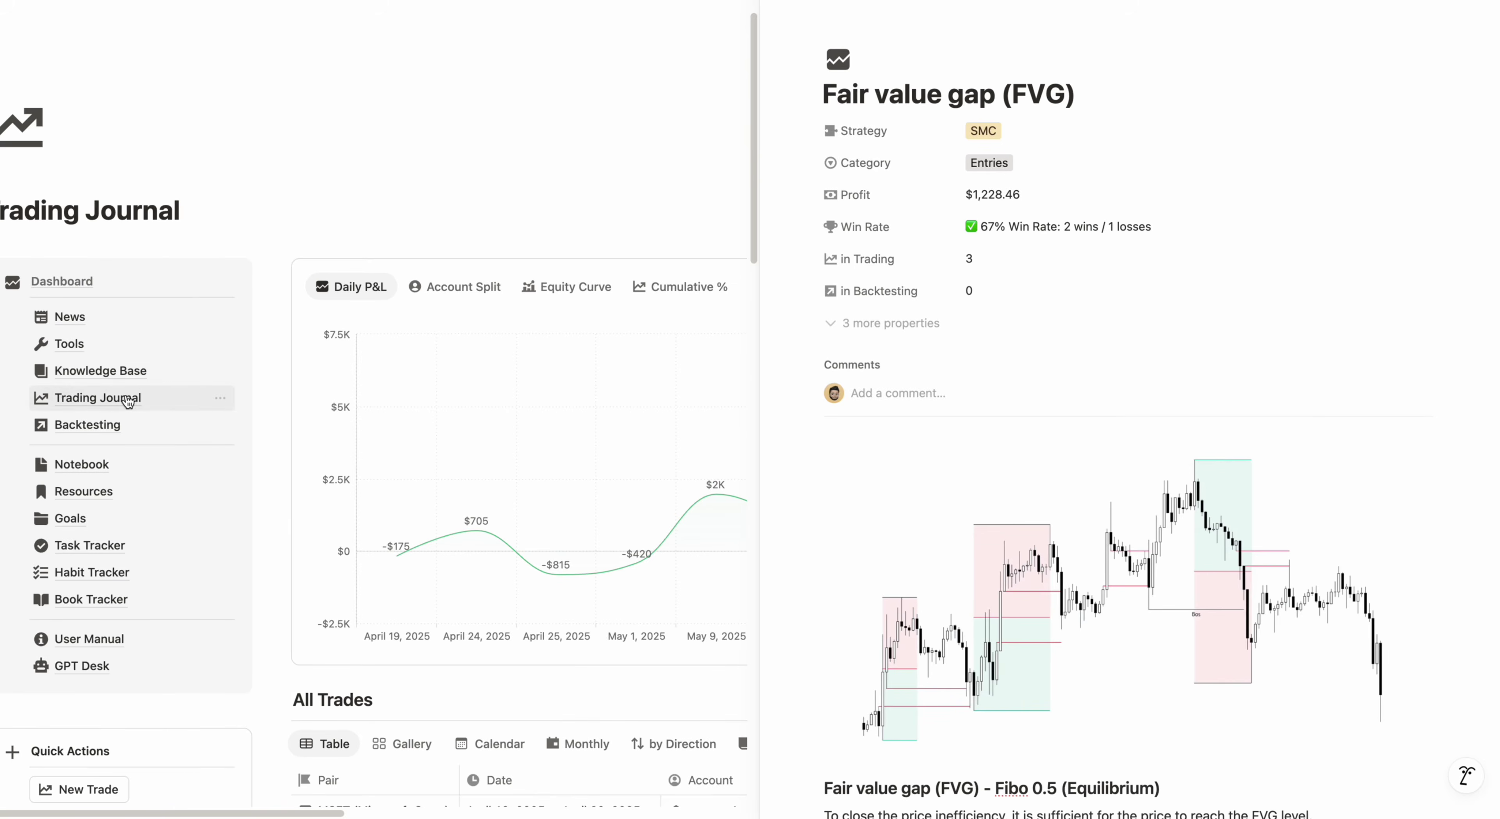
left_click(105, 372)
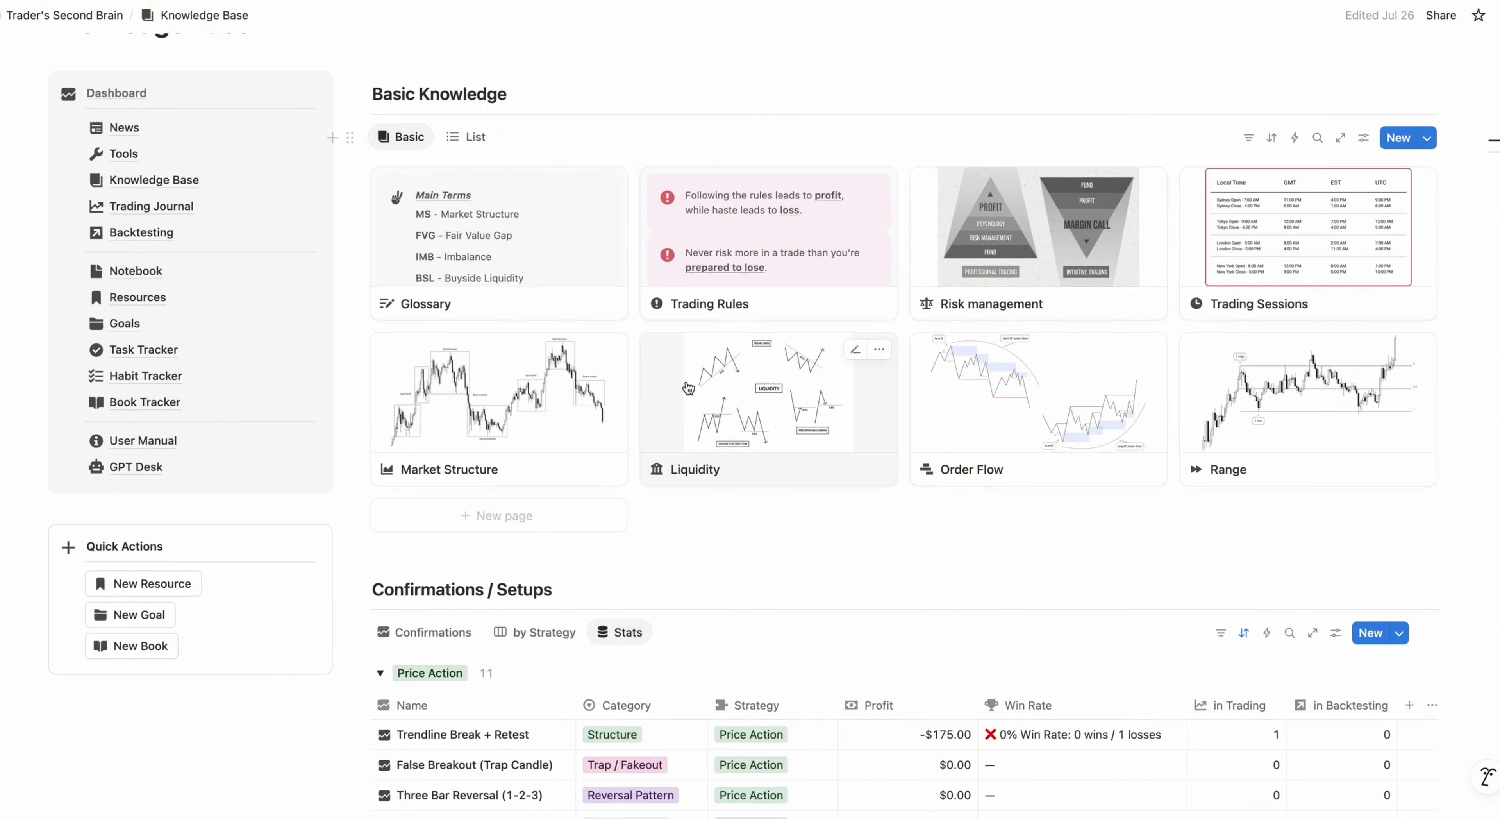
left_click(483, 140)
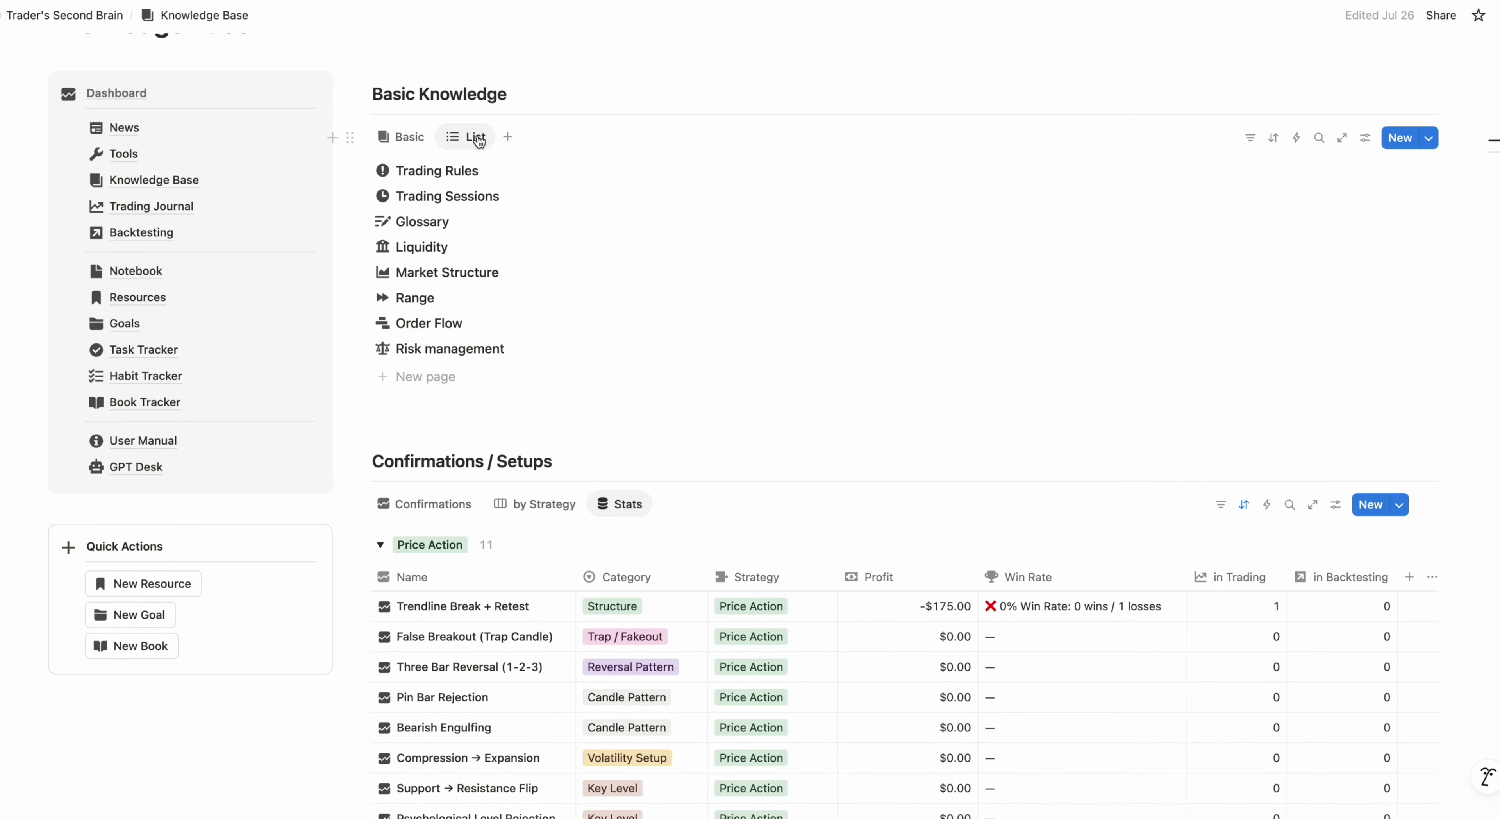
left_click(408, 139)
- Show the Confirmations view of Confirmations / Setups and look through all its setup cards
scroll(897, 327, "down", 7)
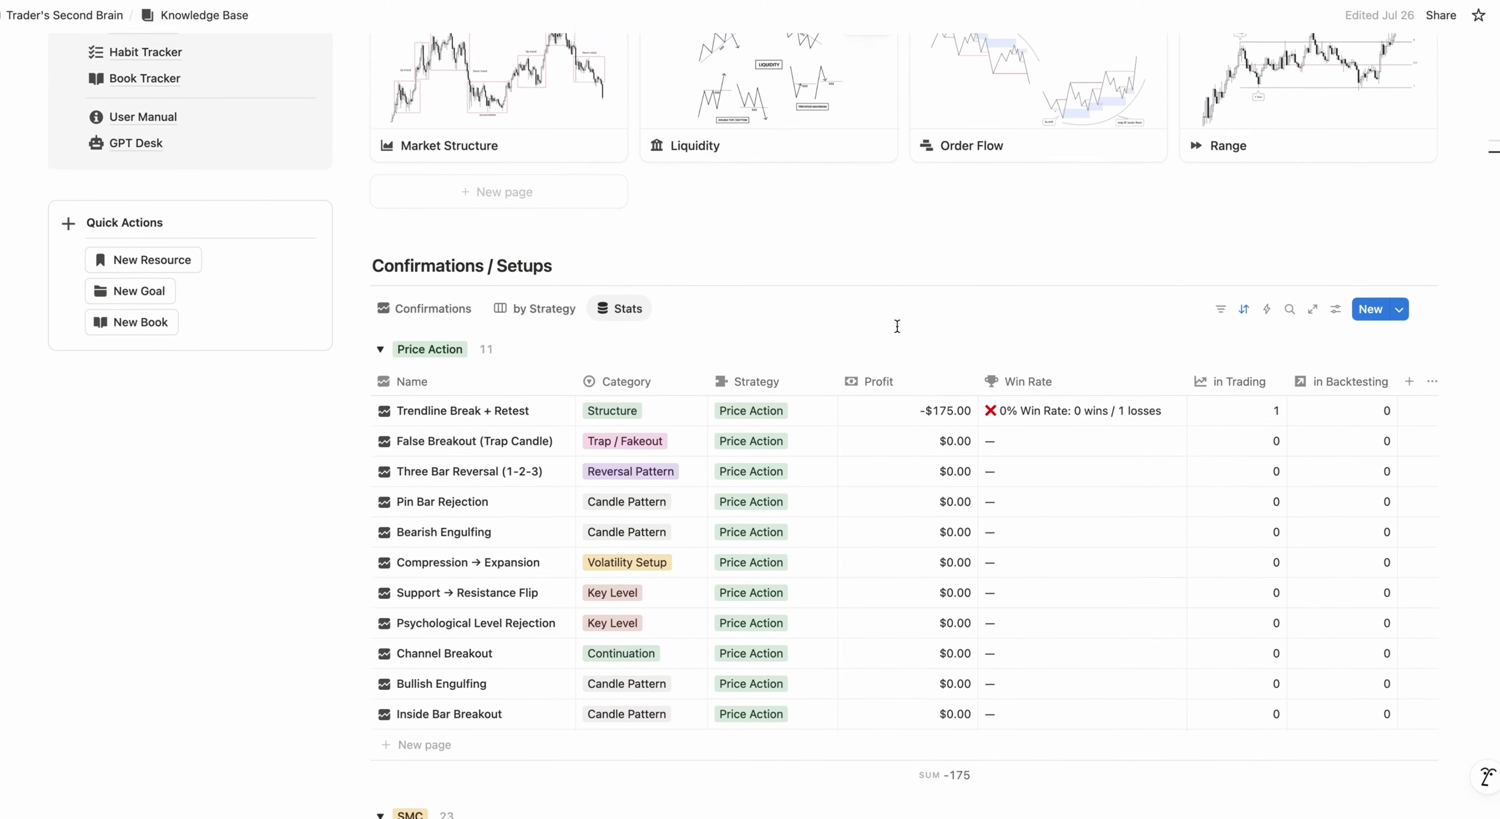
left_click(440, 233)
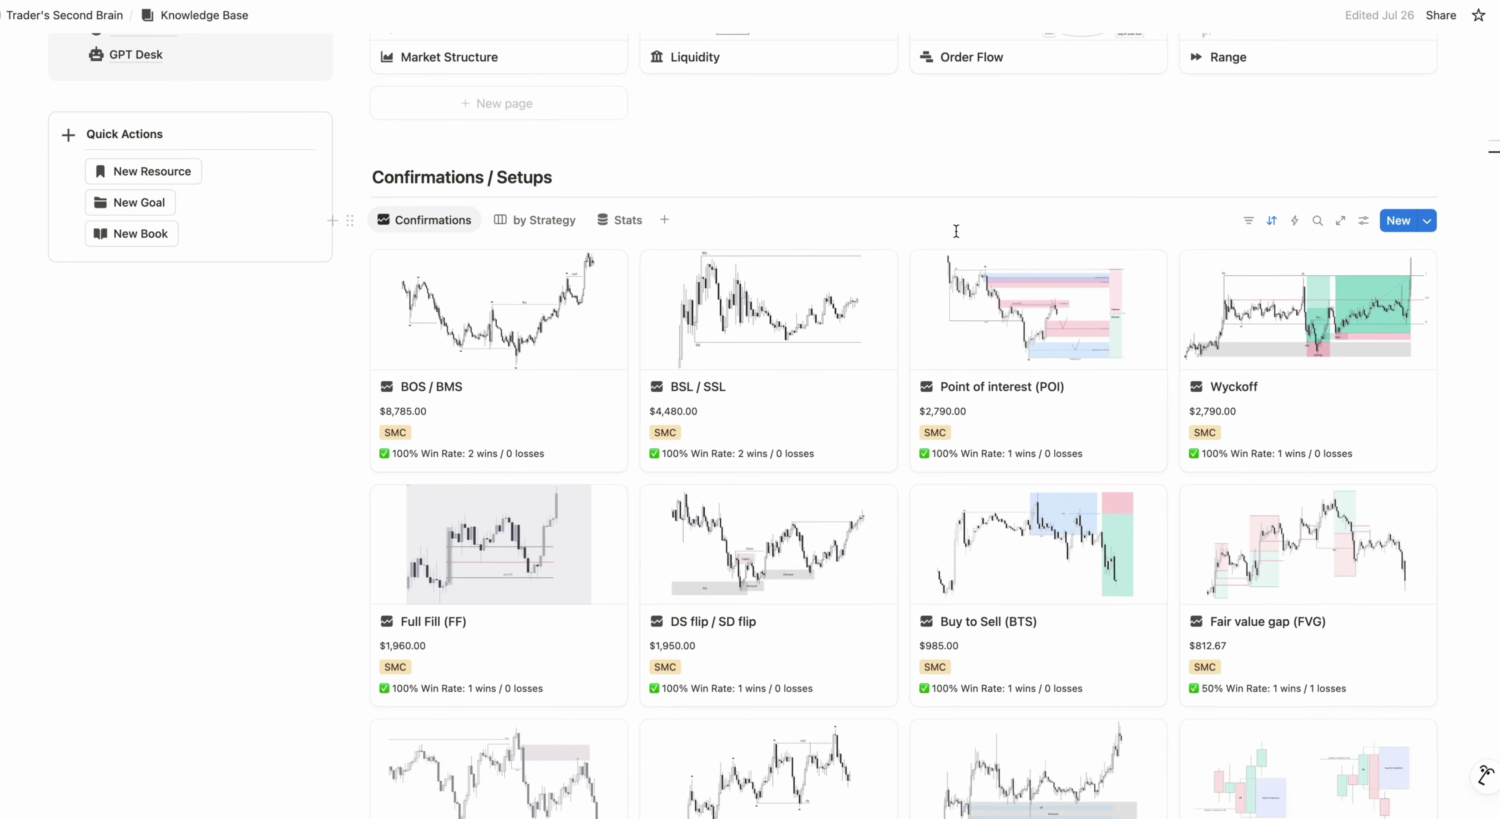
scroll(956, 236, "down", 10)
scroll(958, 238, "down", 20)
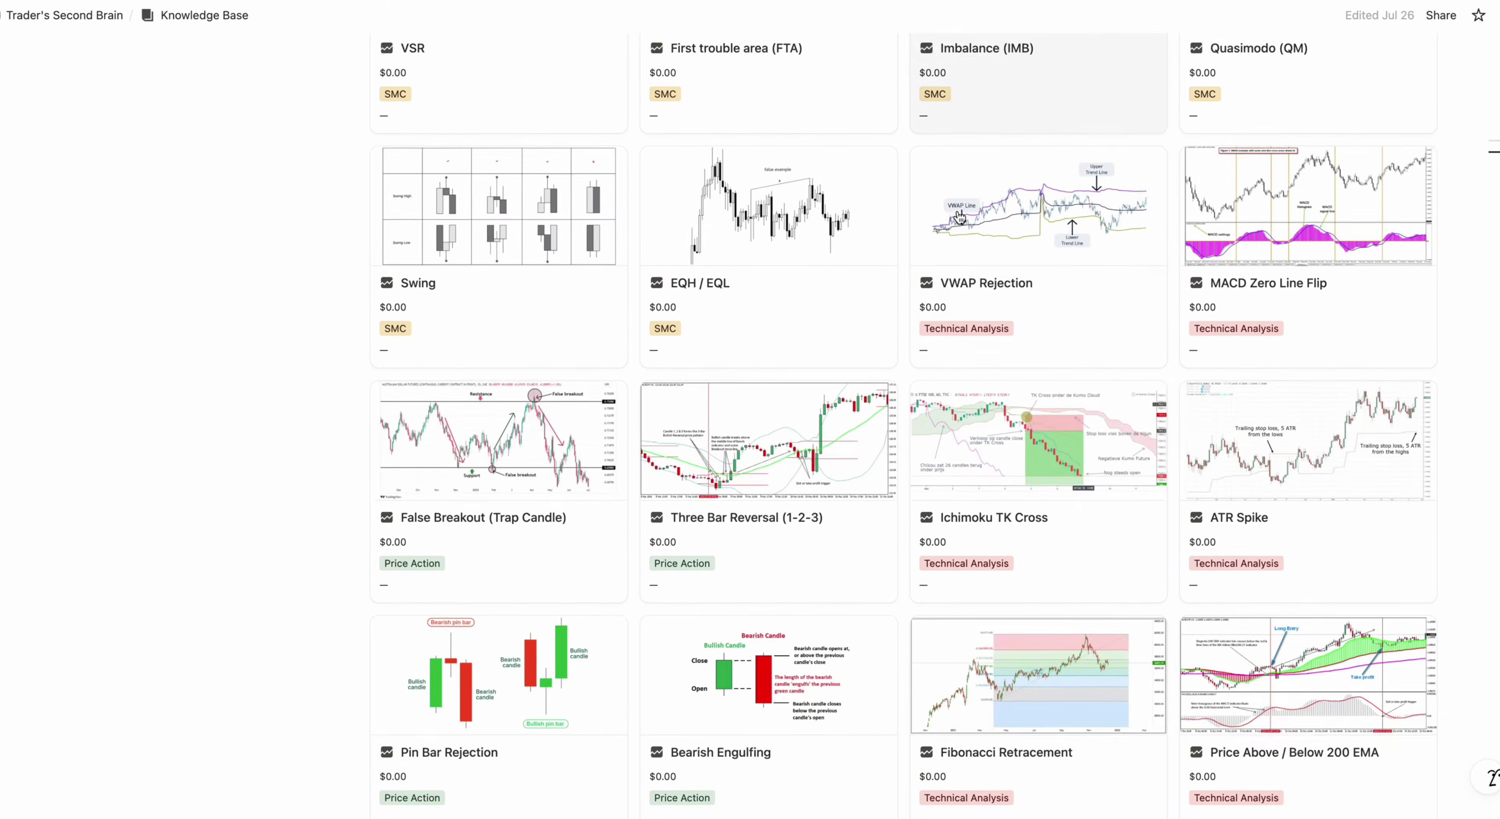
scroll(959, 211, "down", 4)
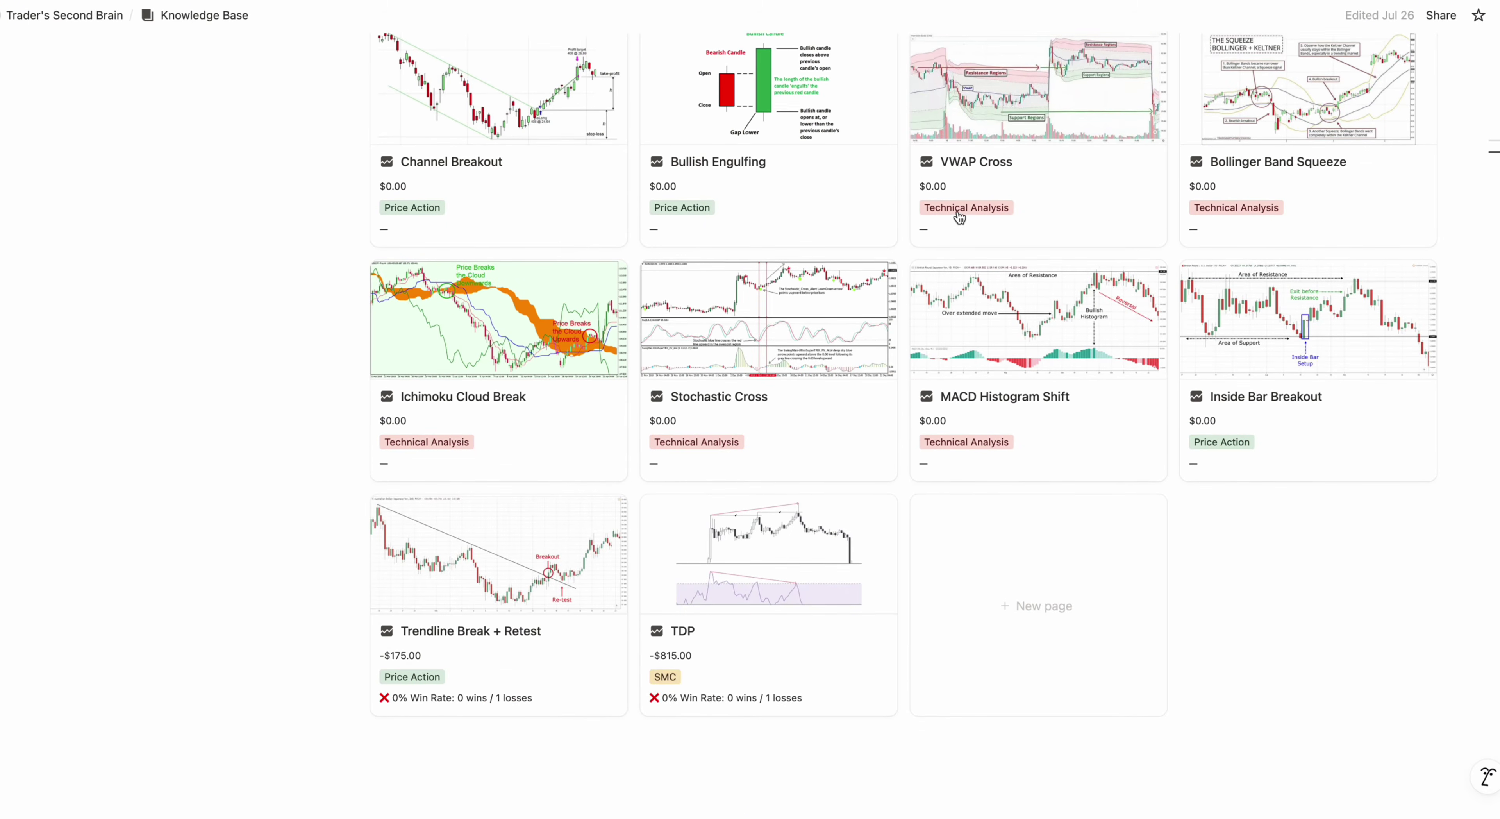
scroll(958, 212, "up", 15)
scroll(959, 218, "up", 4)
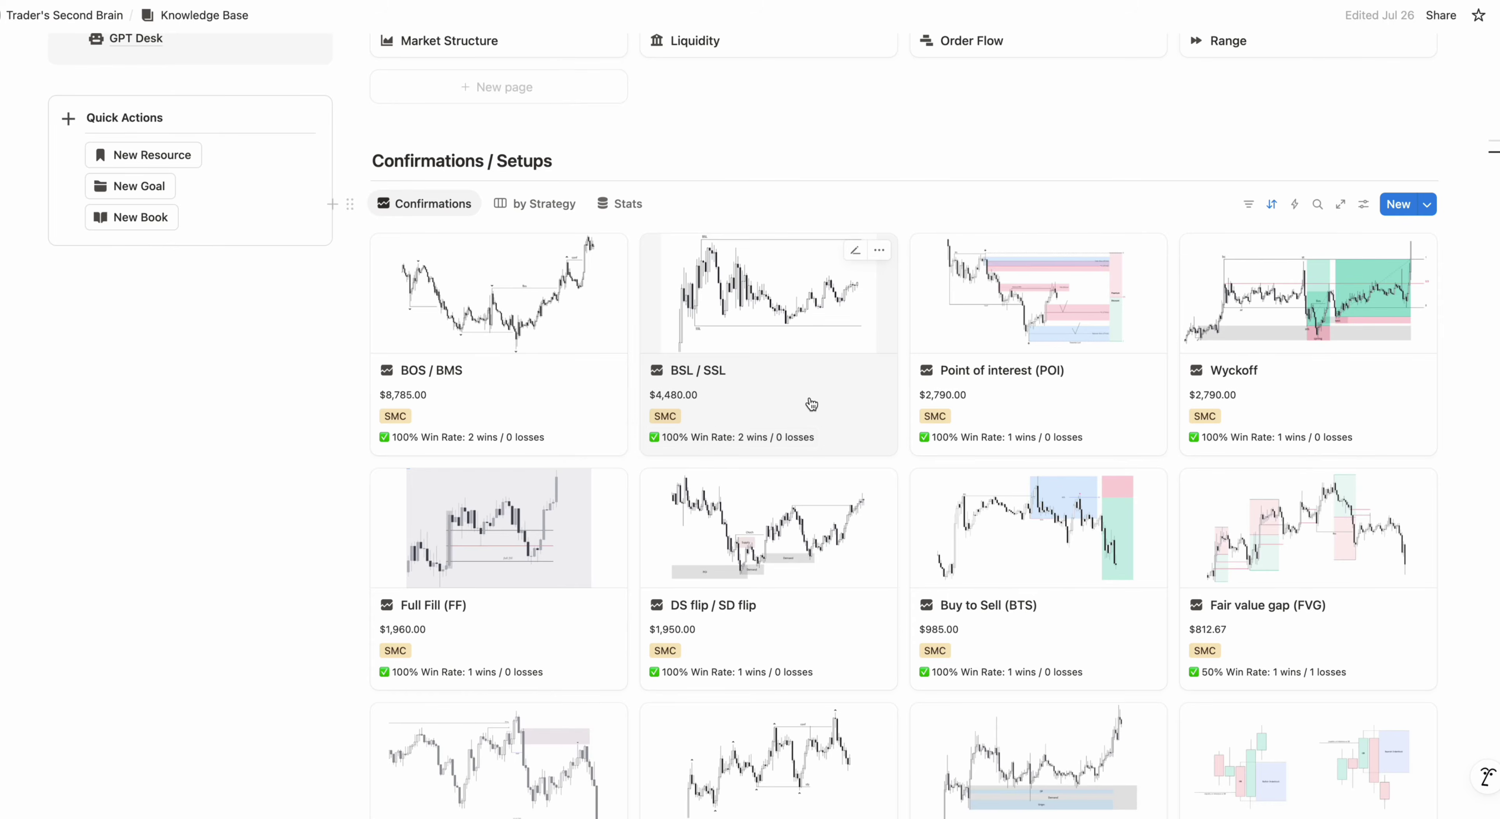
- Open the Point of interest (POI) setup, read through its explanation and chart examples, and close it
left_click(964, 302)
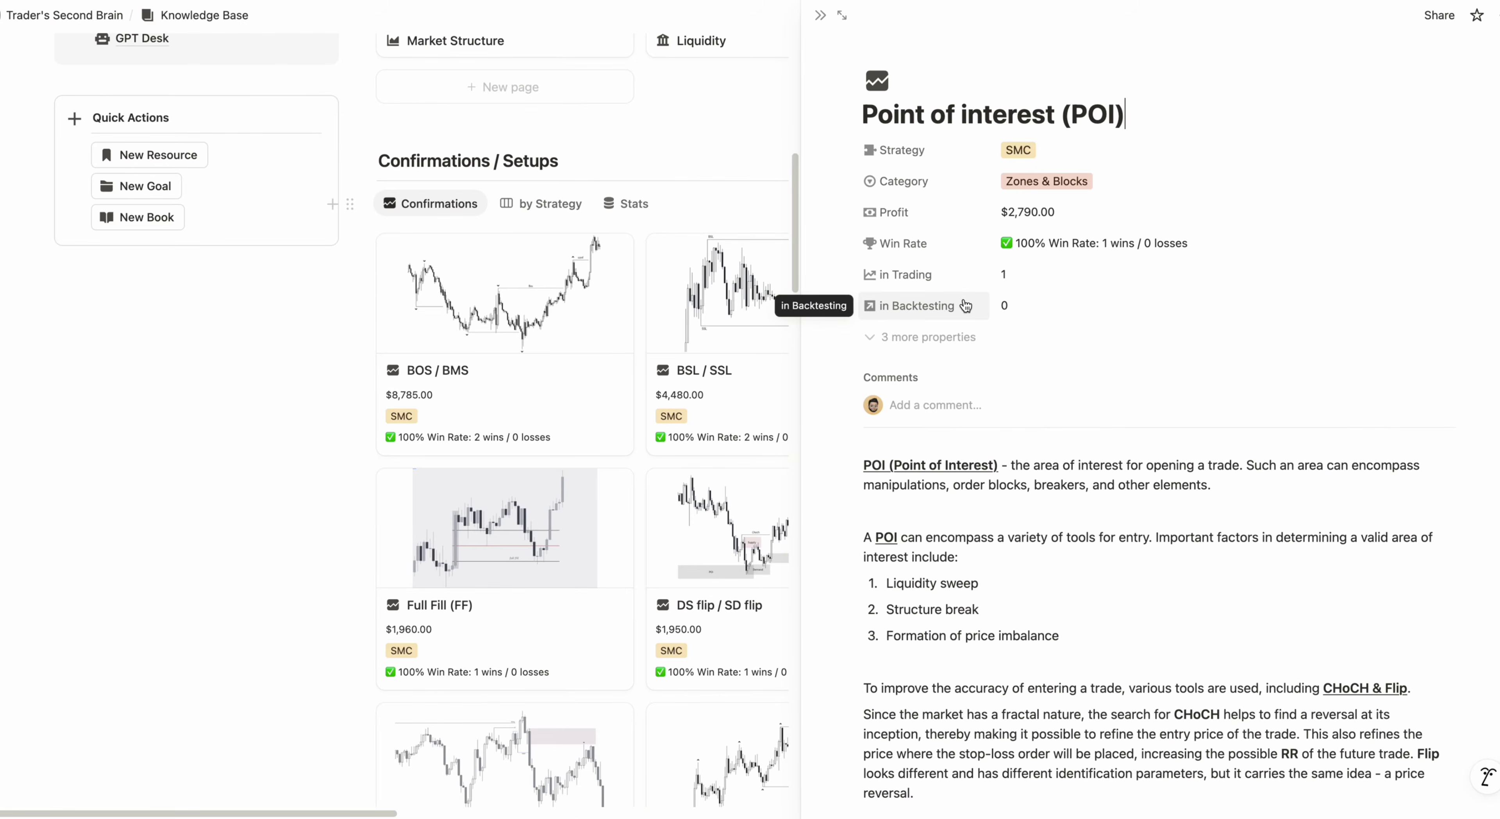
scroll(965, 305, "down", 2)
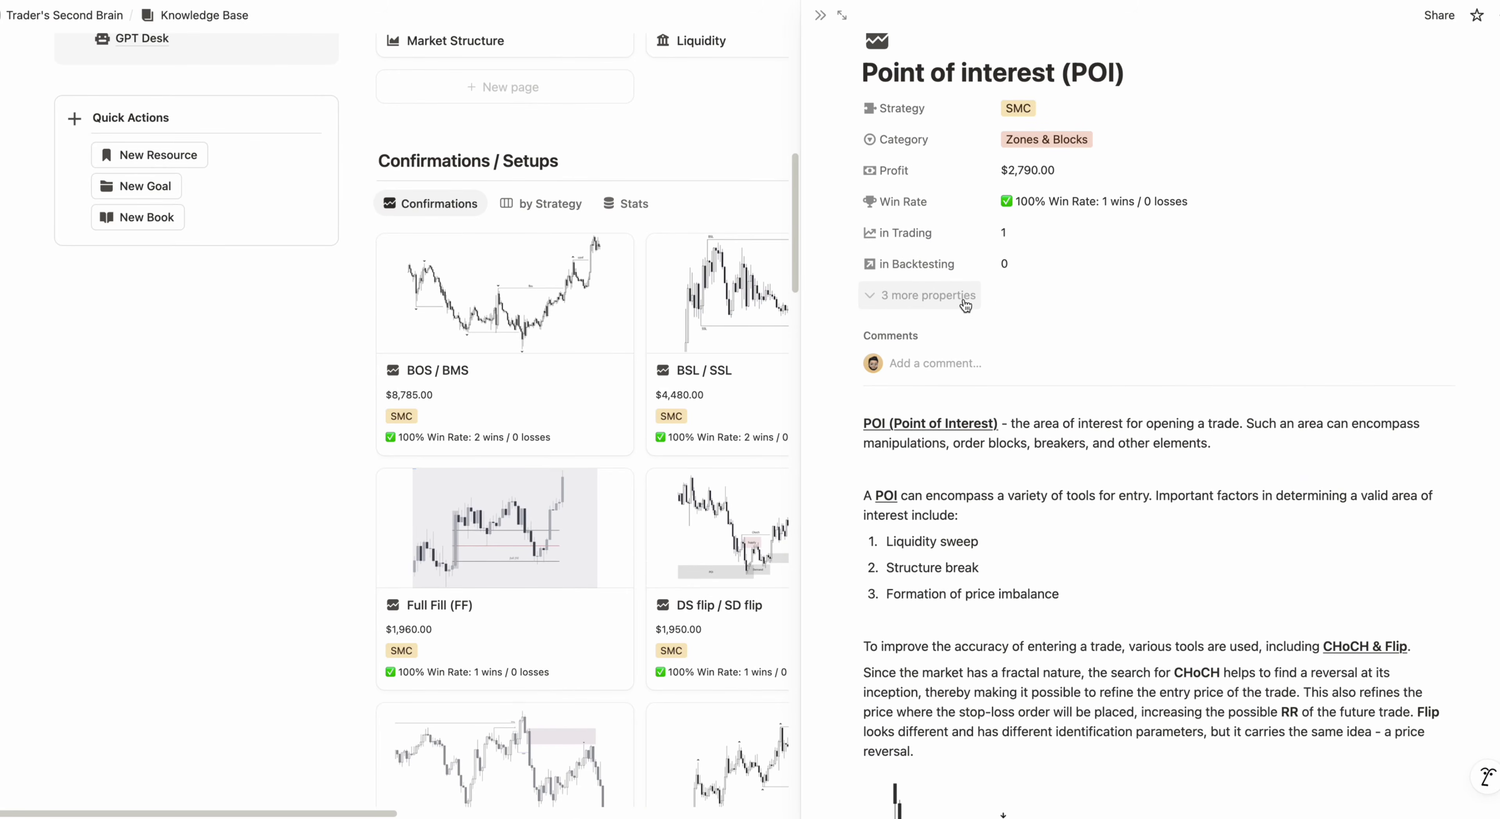
scroll(965, 305, "down", 20)
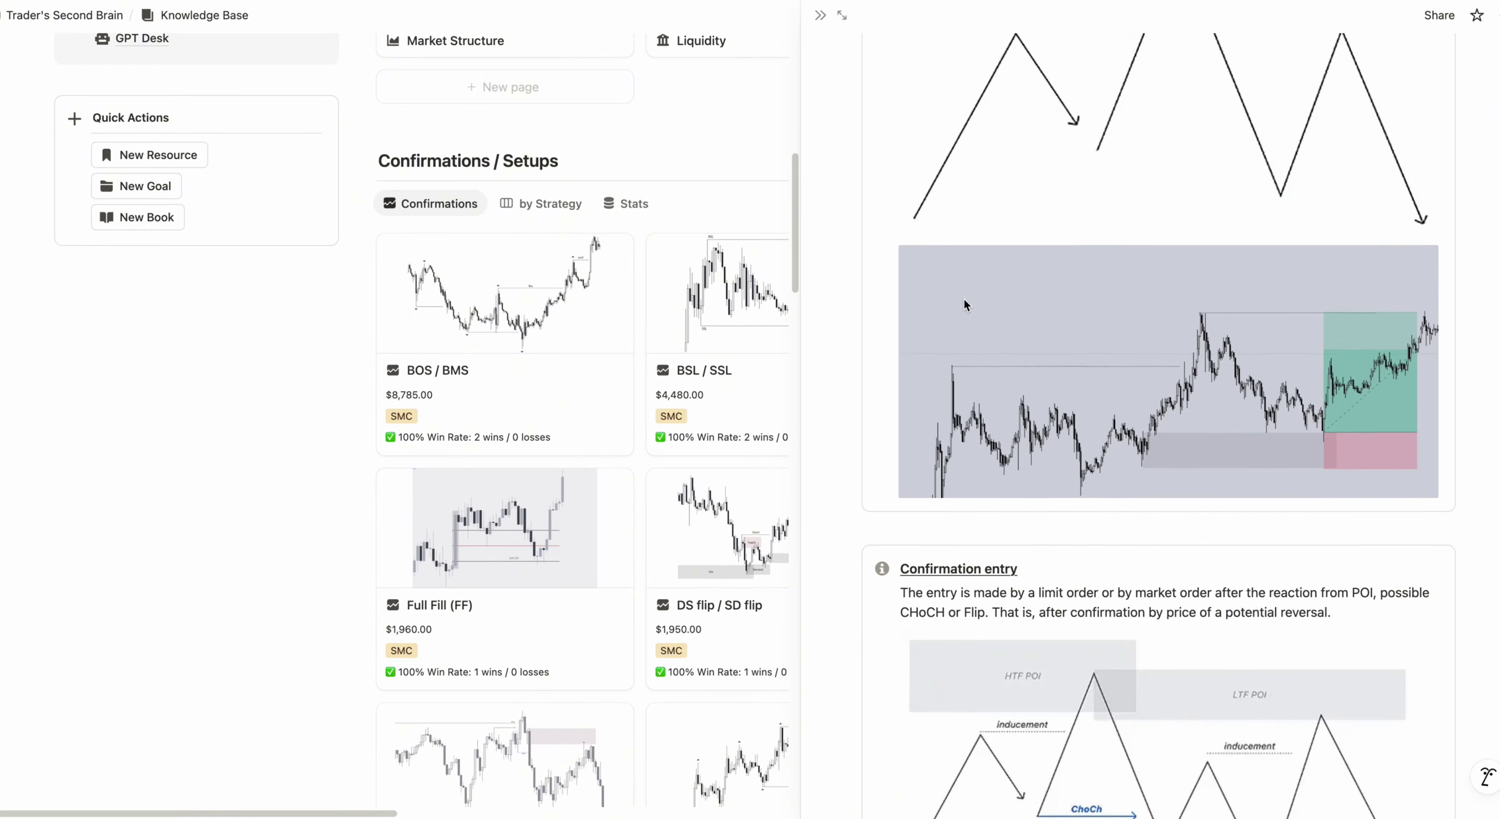
scroll(963, 298, "down", 4)
scroll(964, 298, "up", 12)
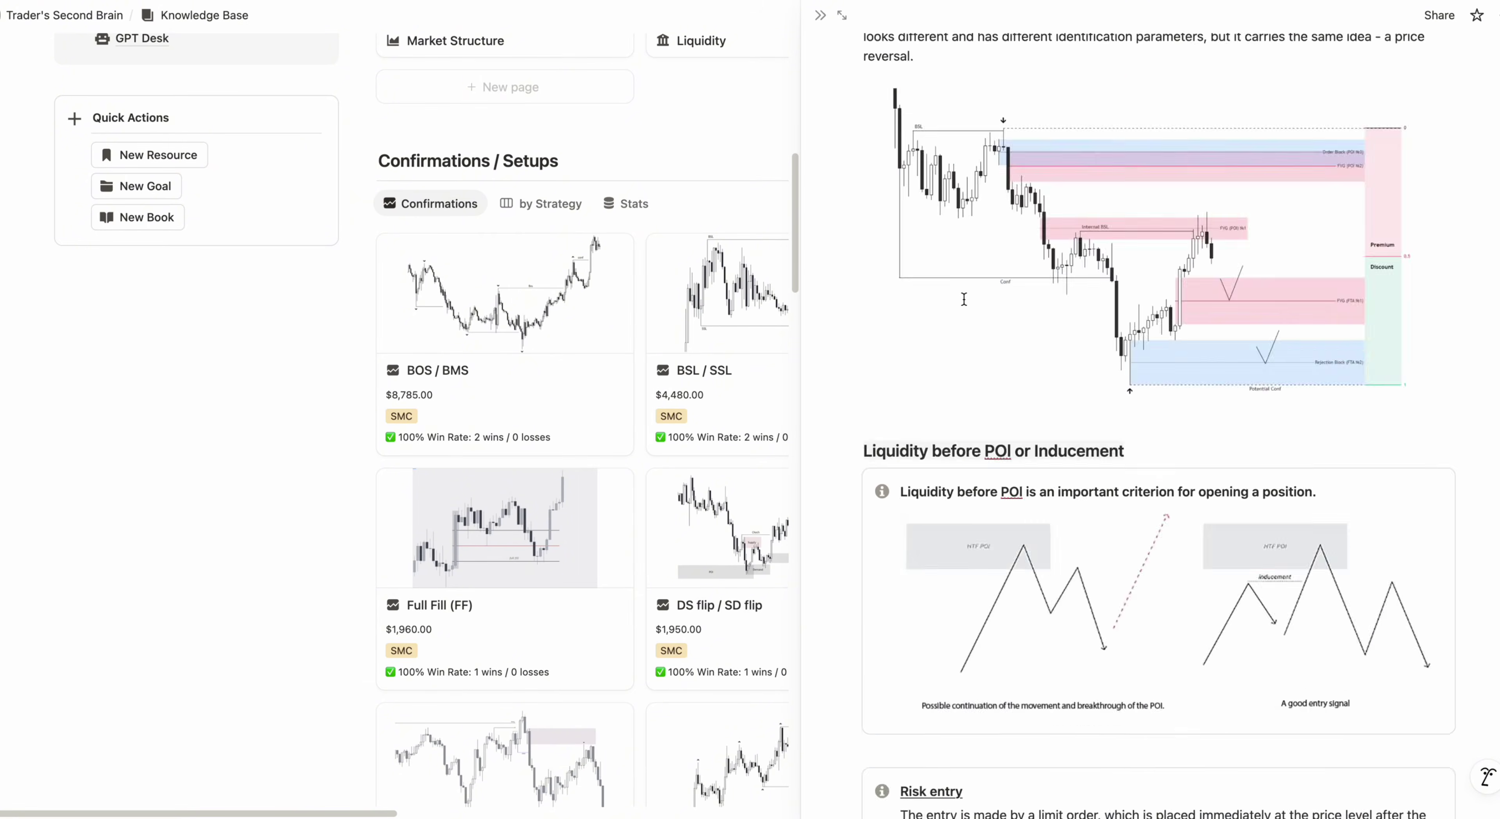
scroll(964, 299, "up", 15)
left_click(821, 15)
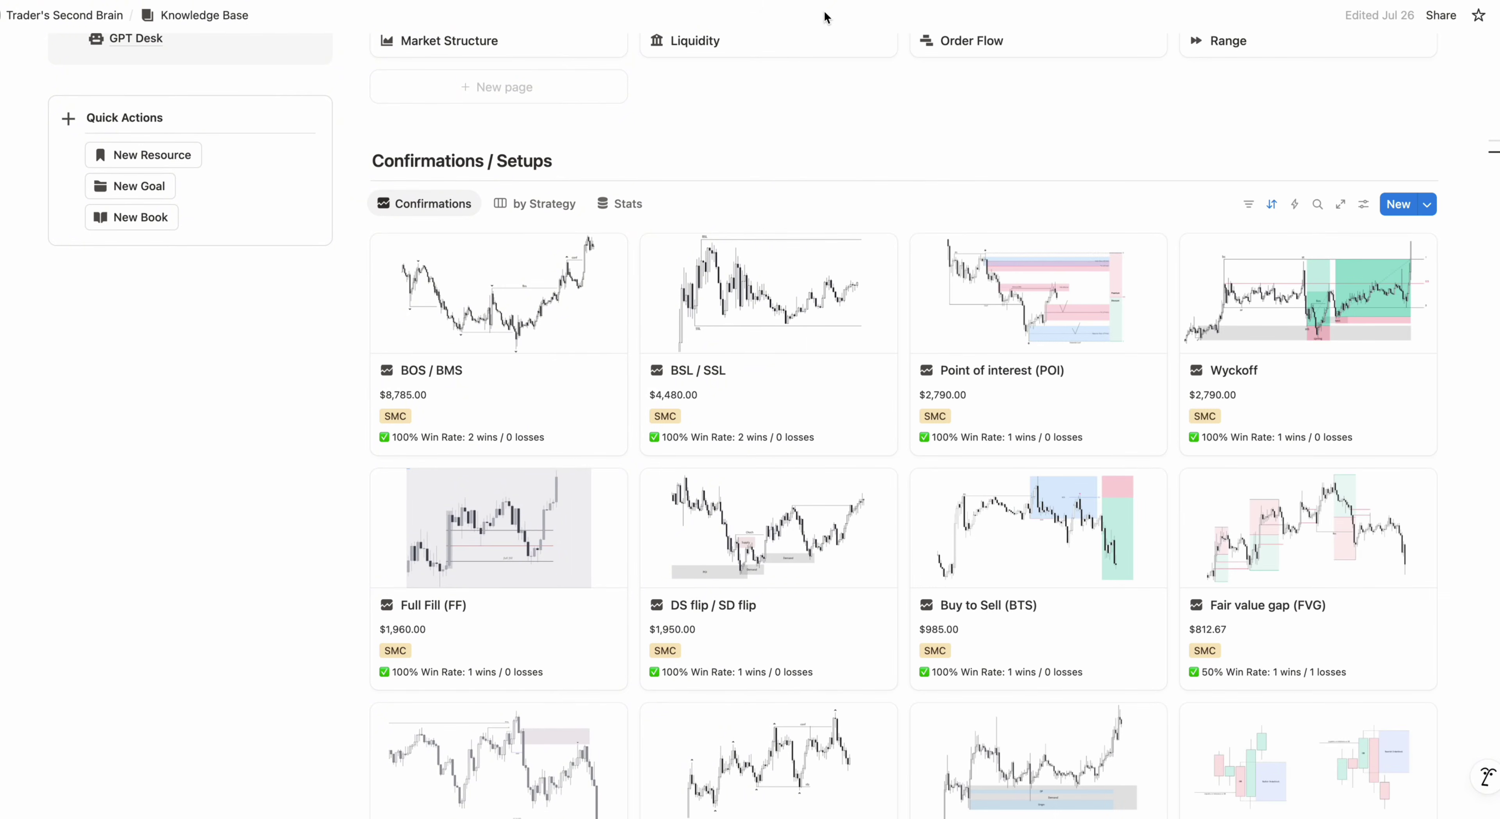
- Show Confirmations / Setups by Strategy, try Page content as the board's card preview, and restore the preview to None
left_click(552, 210)
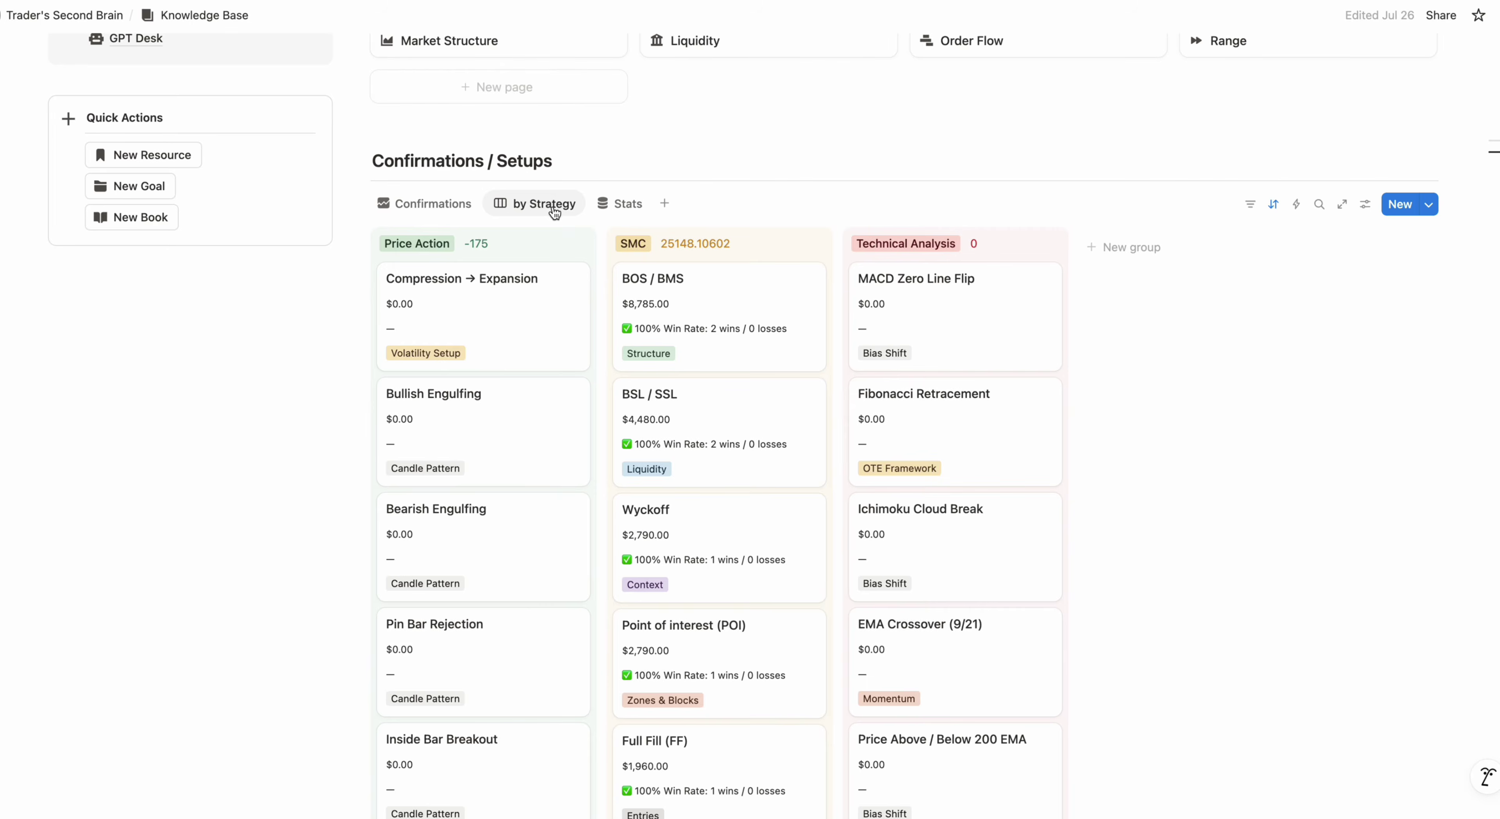
left_click(1291, 256)
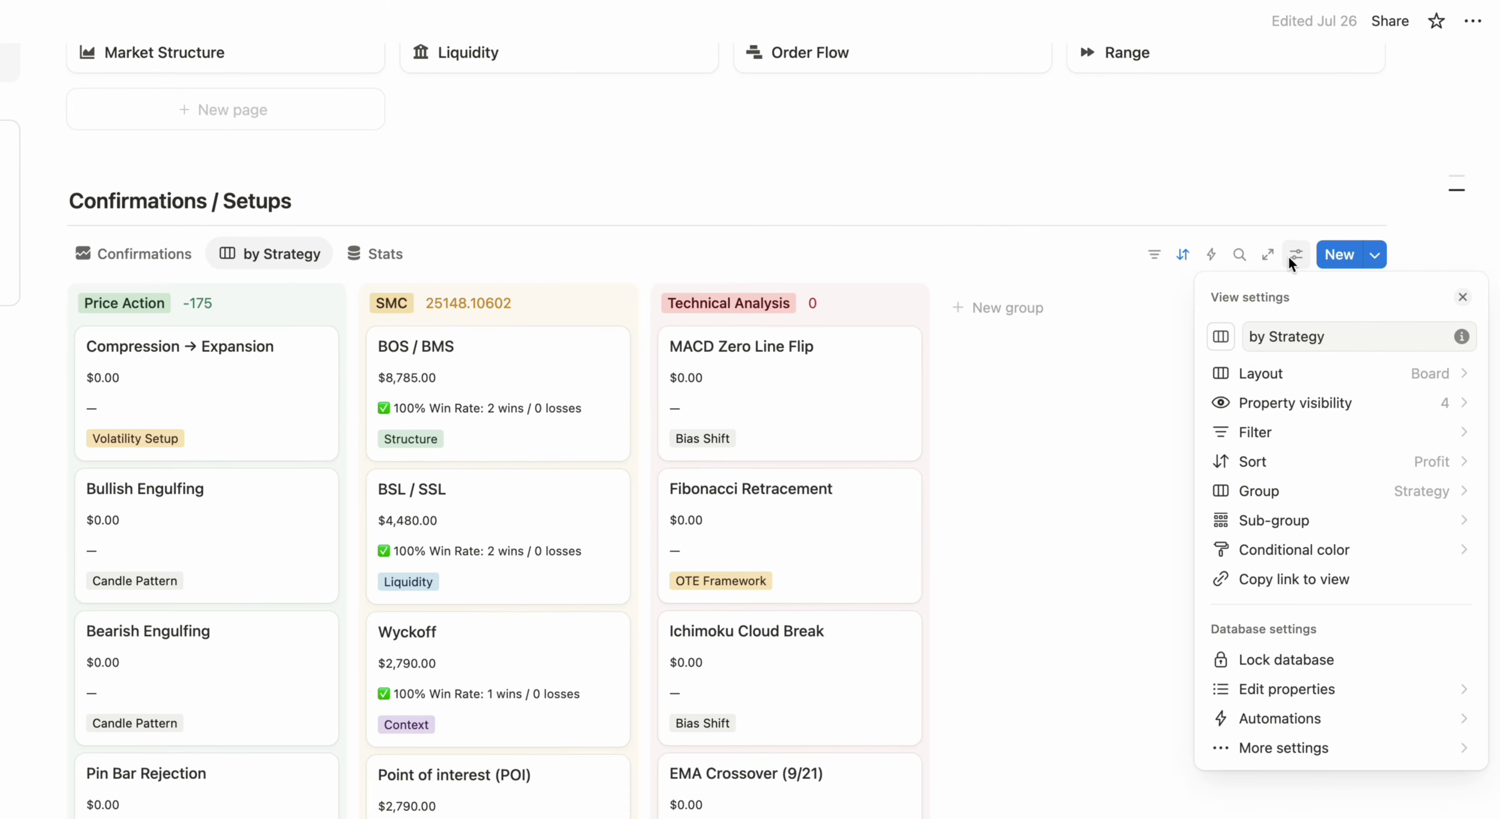
left_click(1416, 372)
left_click(1447, 510)
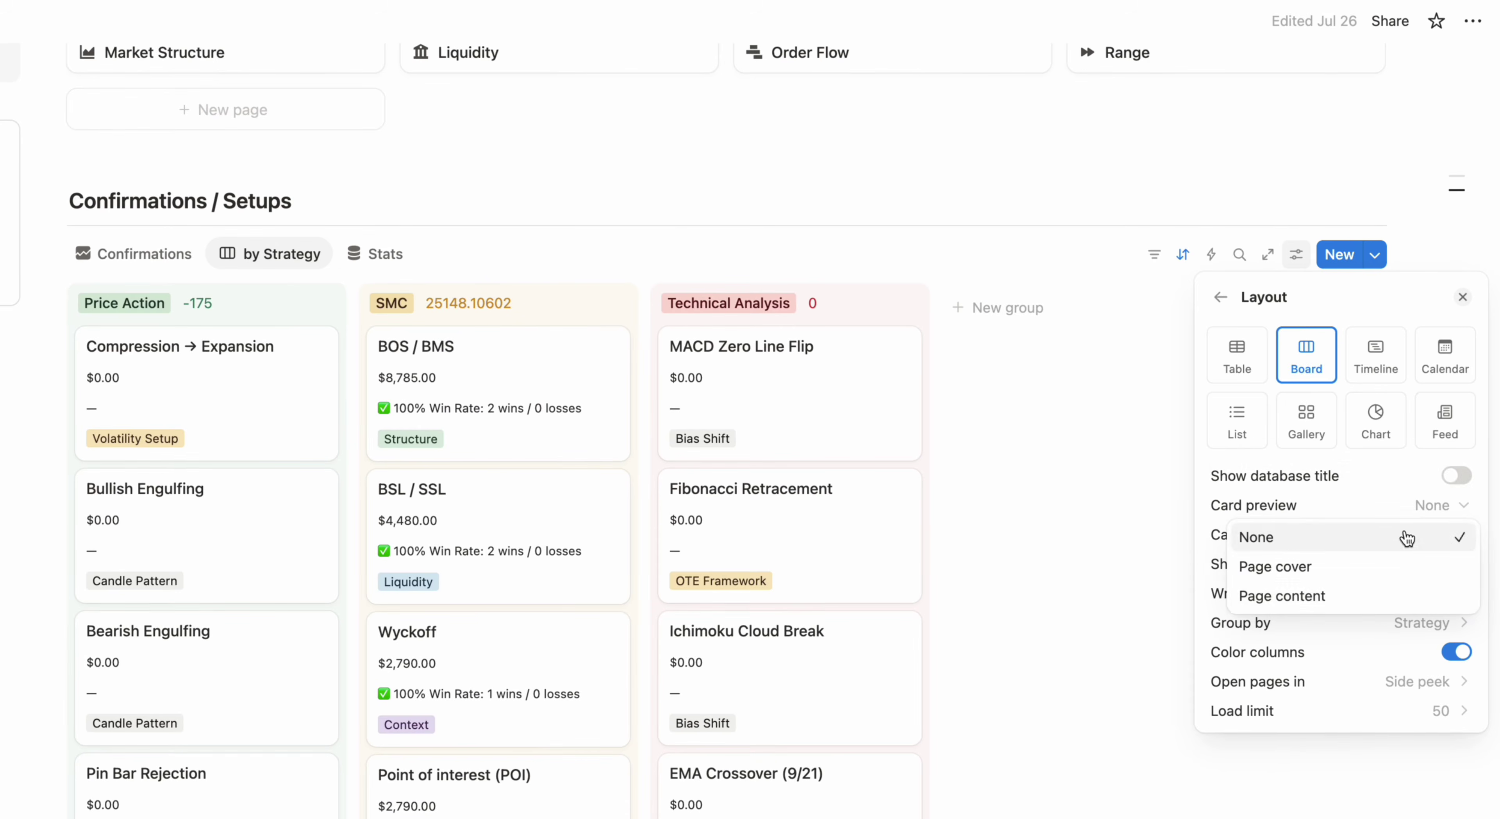
left_click(1288, 595)
left_click(1433, 503)
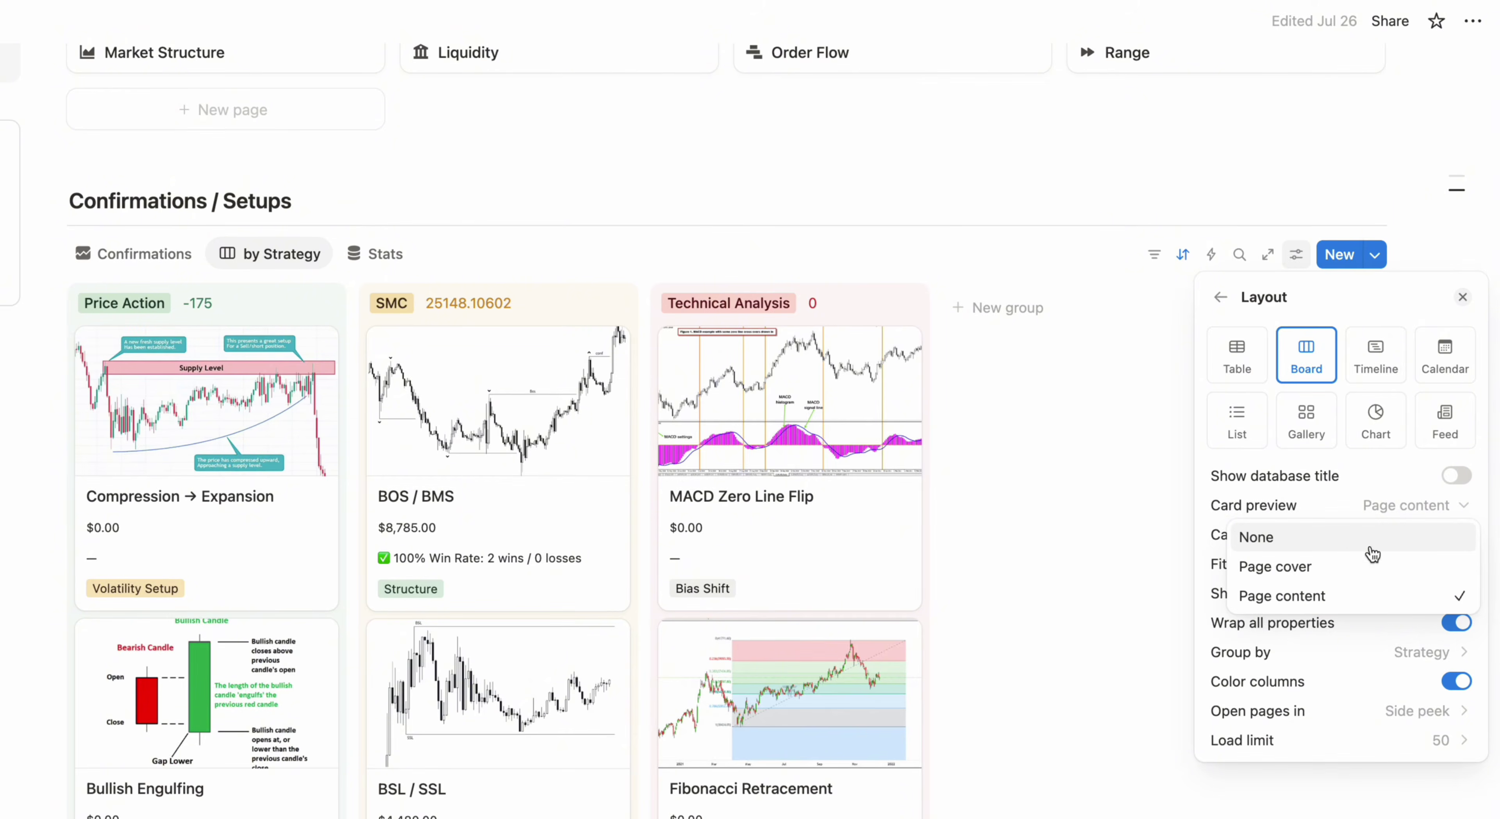
left_click(1350, 540)
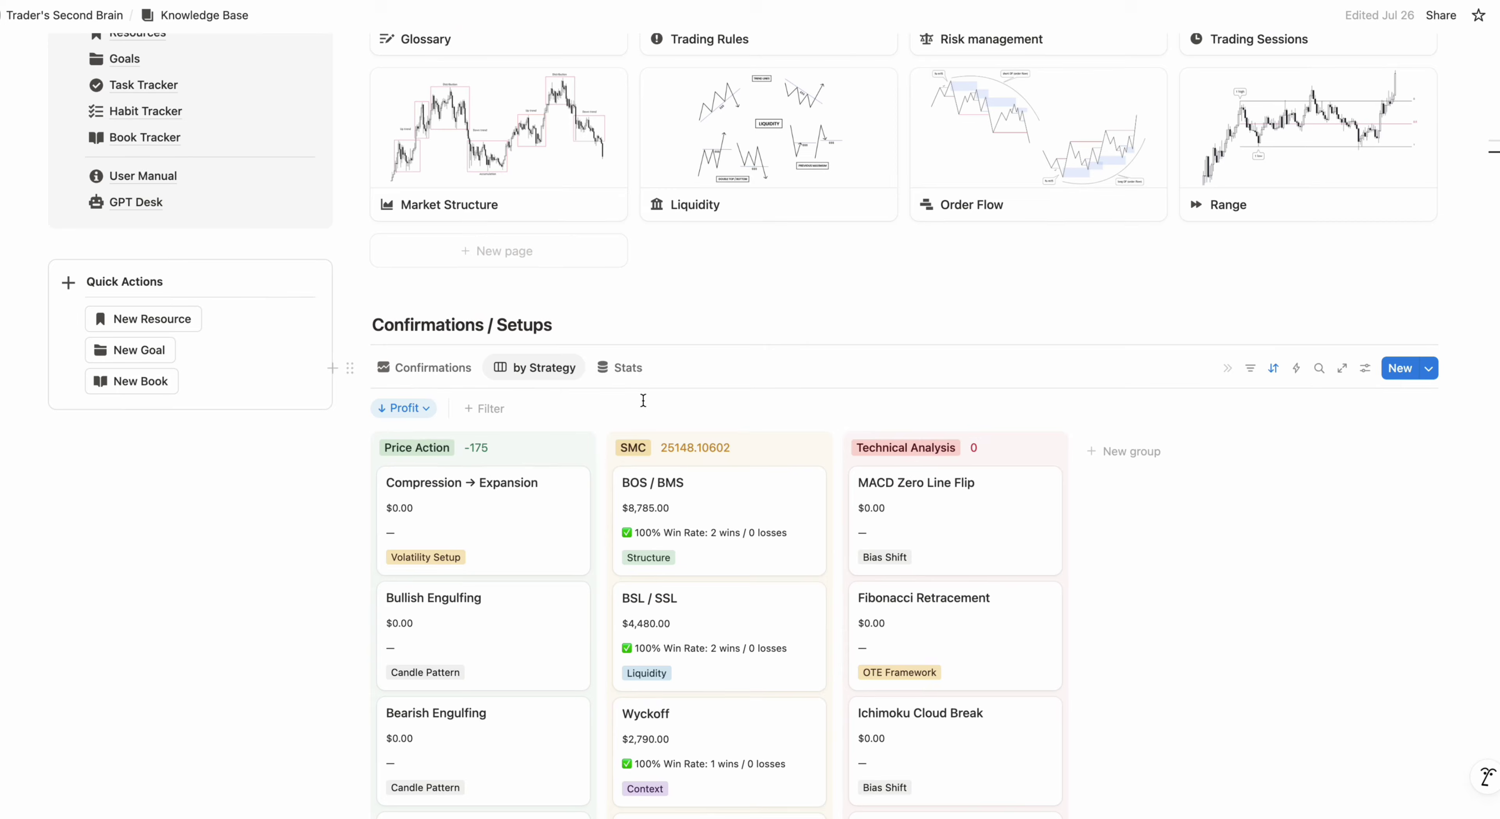
- Show the Stats view of Confirmations / Setups and examine the Price Action, SMC and Technical Analysis groups
left_click(620, 373)
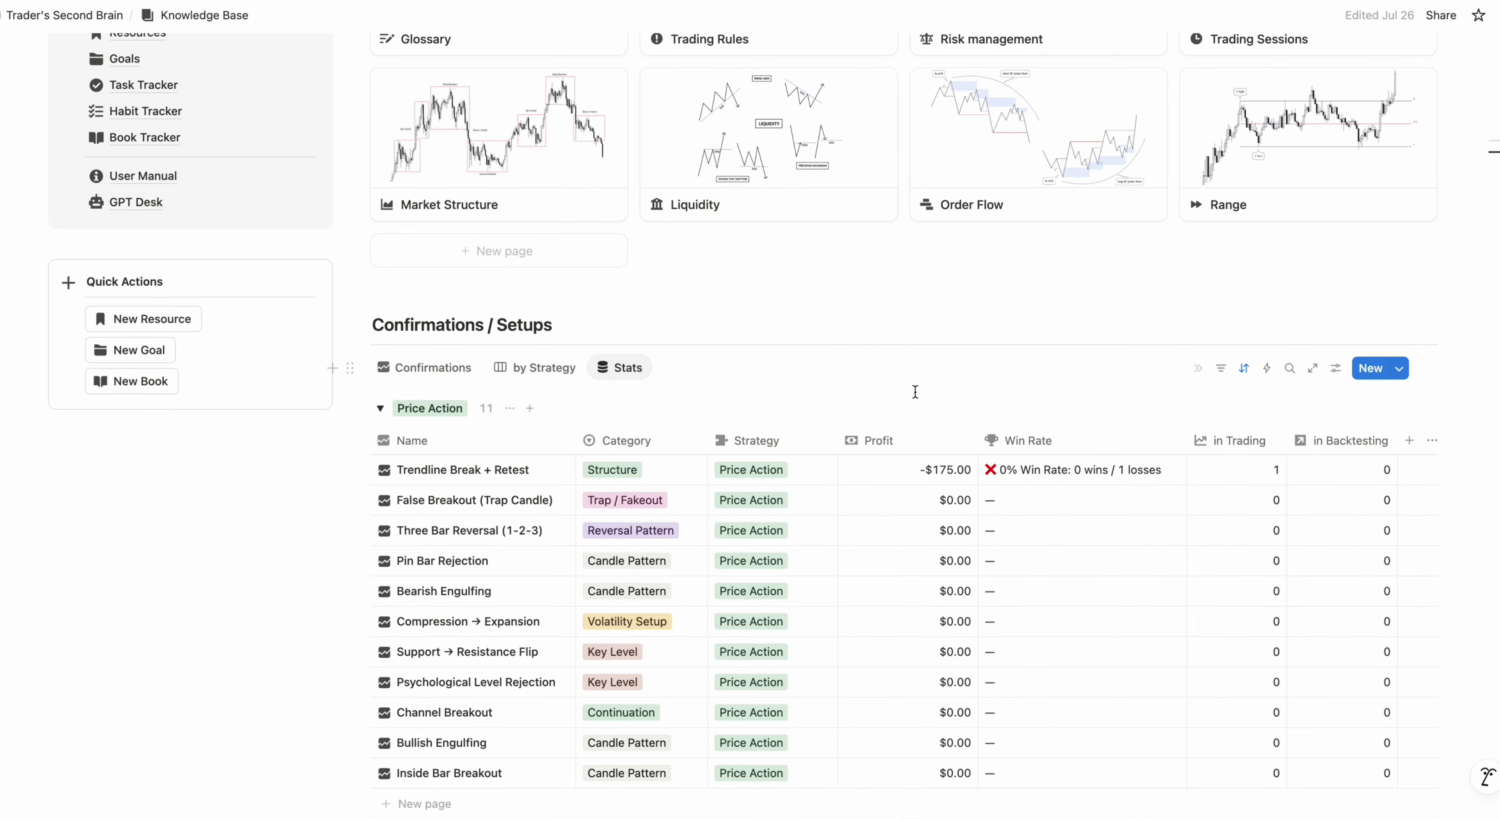
scroll(915, 392, "down", 5)
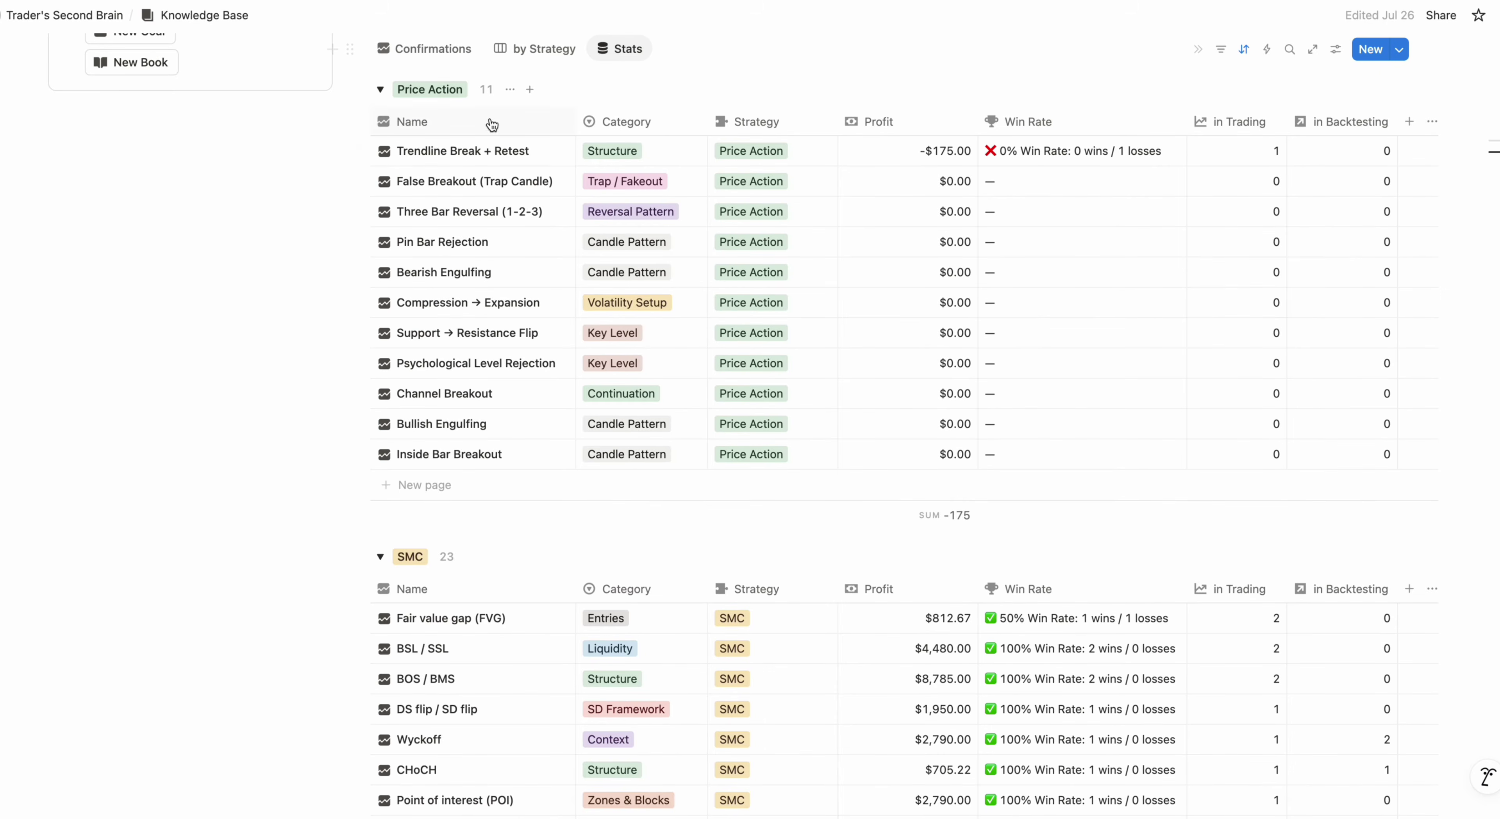
scroll(417, 204, "down", 3)
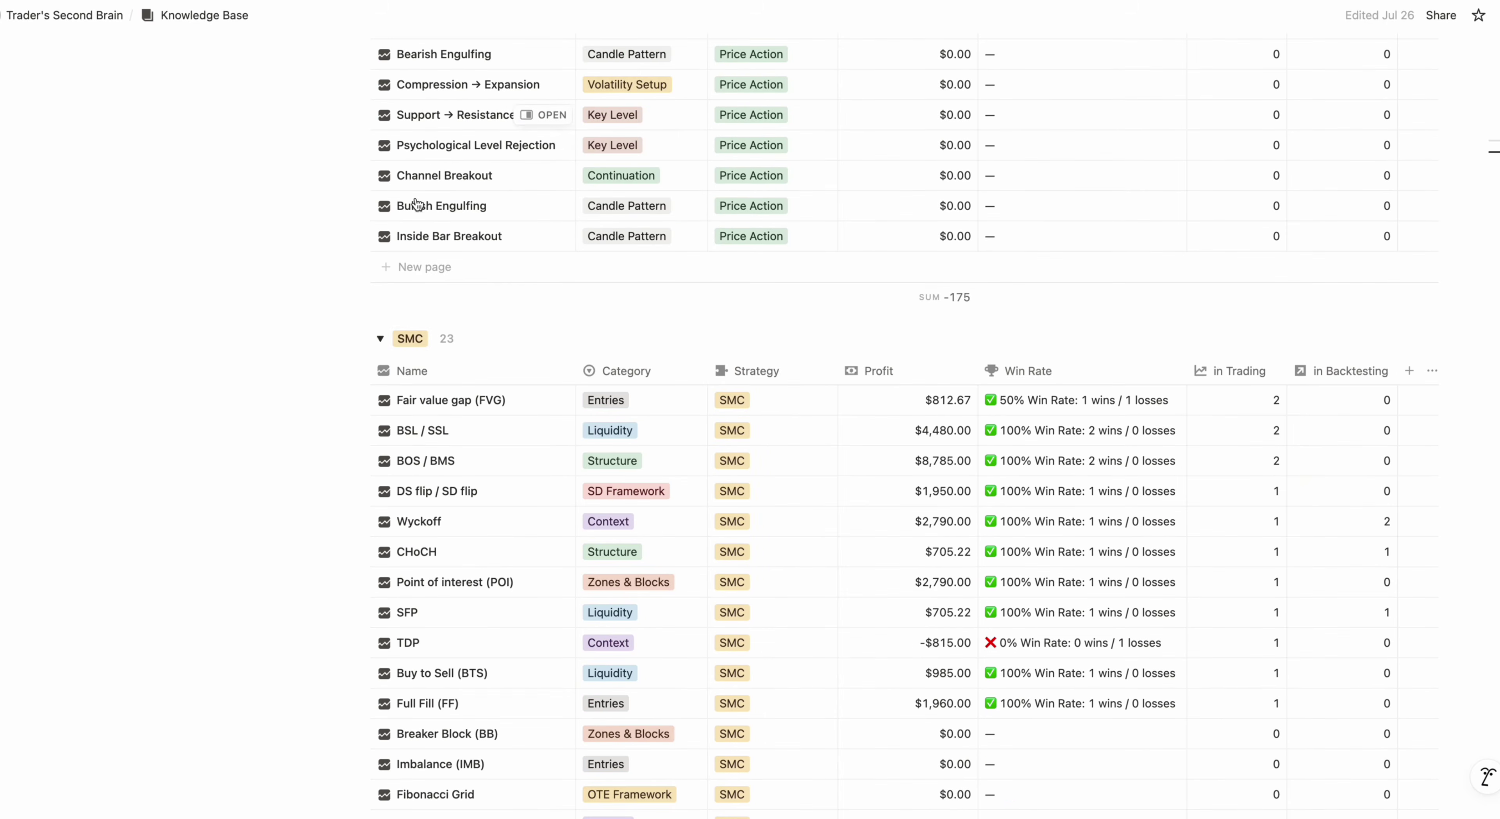
scroll(417, 347, "down", 12)
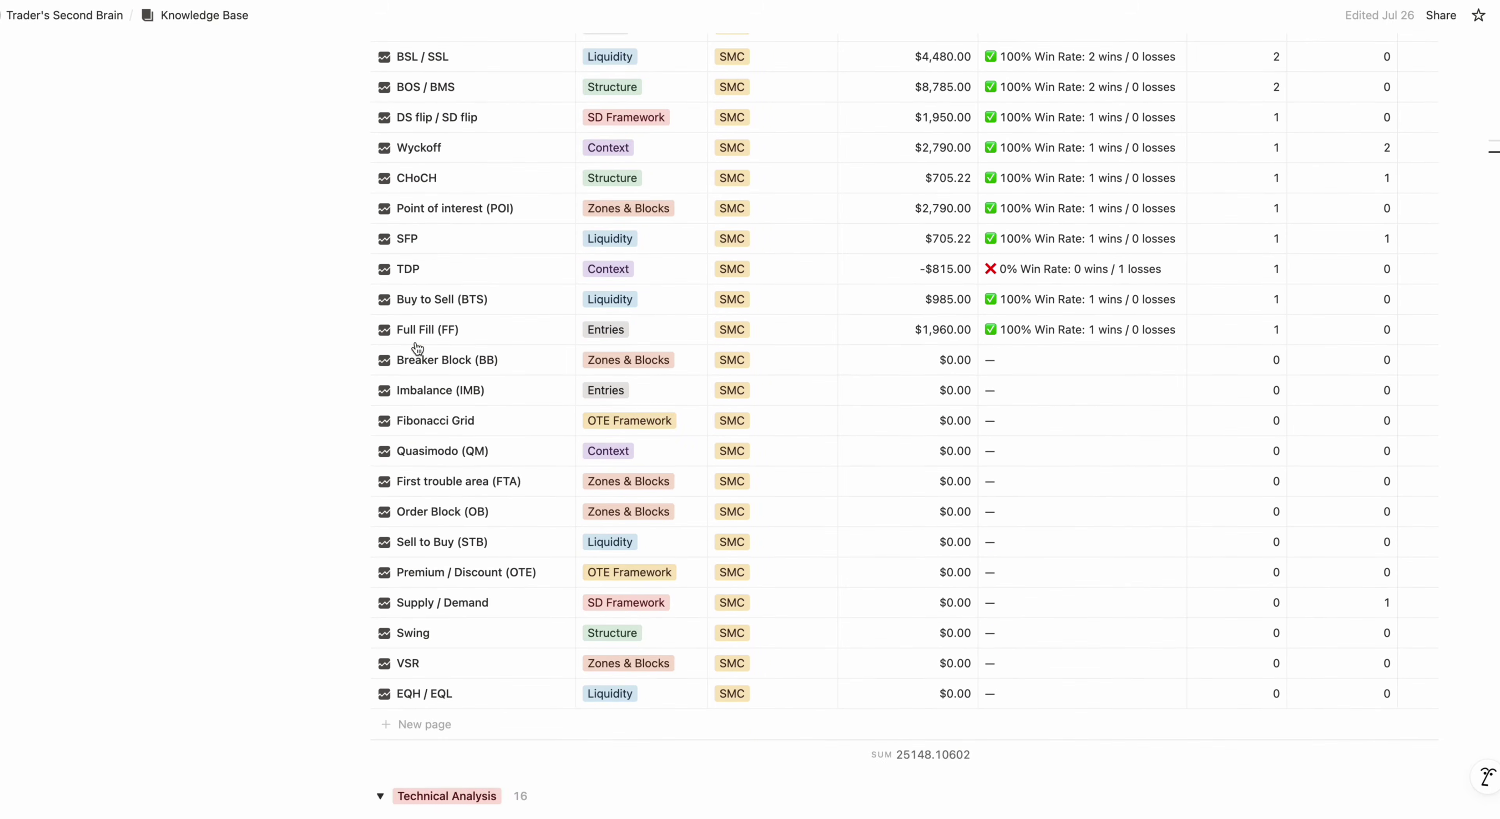
scroll(431, 319, "down", 3)
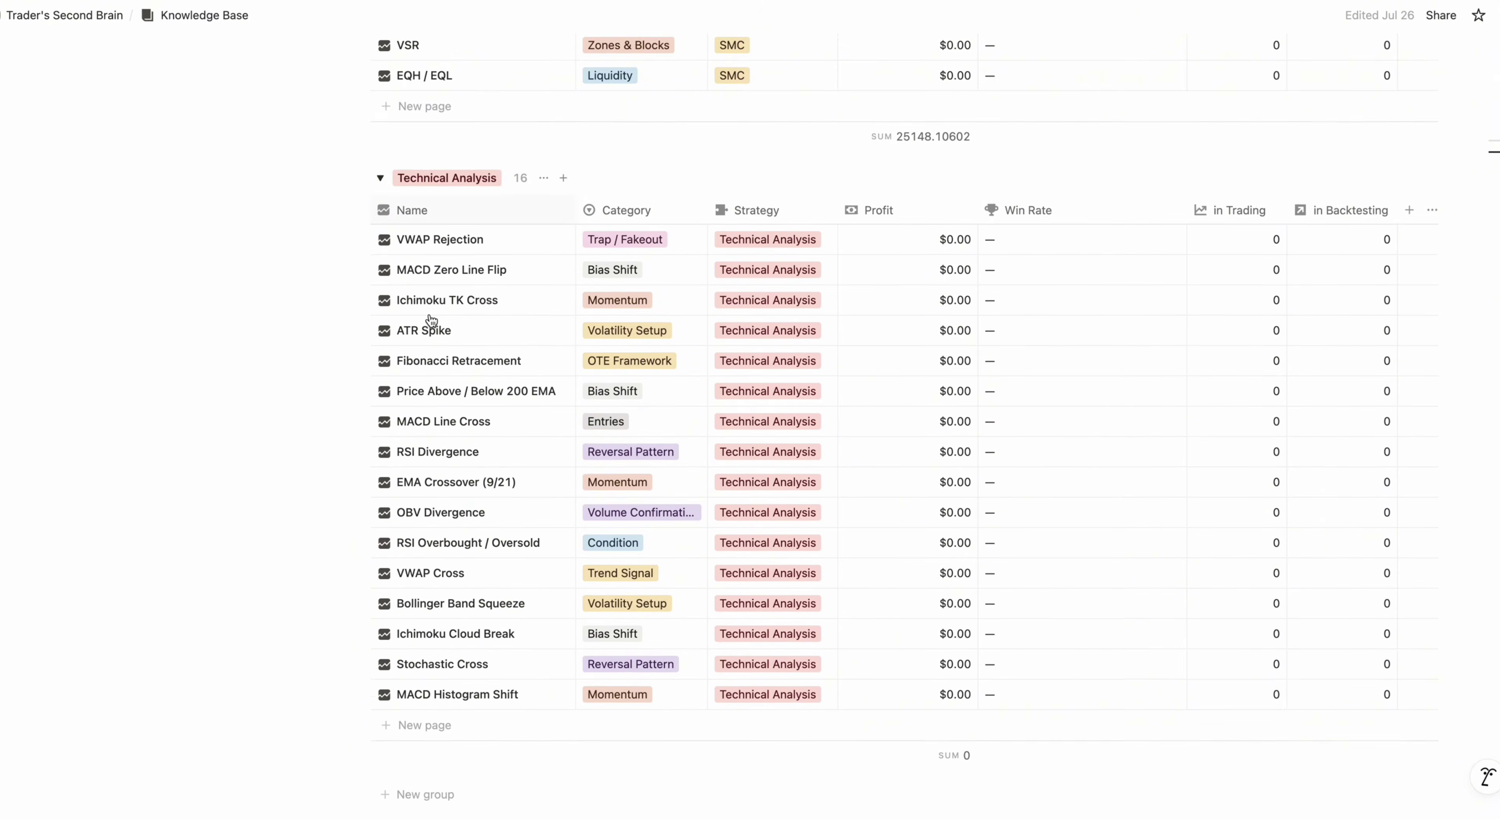
scroll(431, 320, "up", 10)
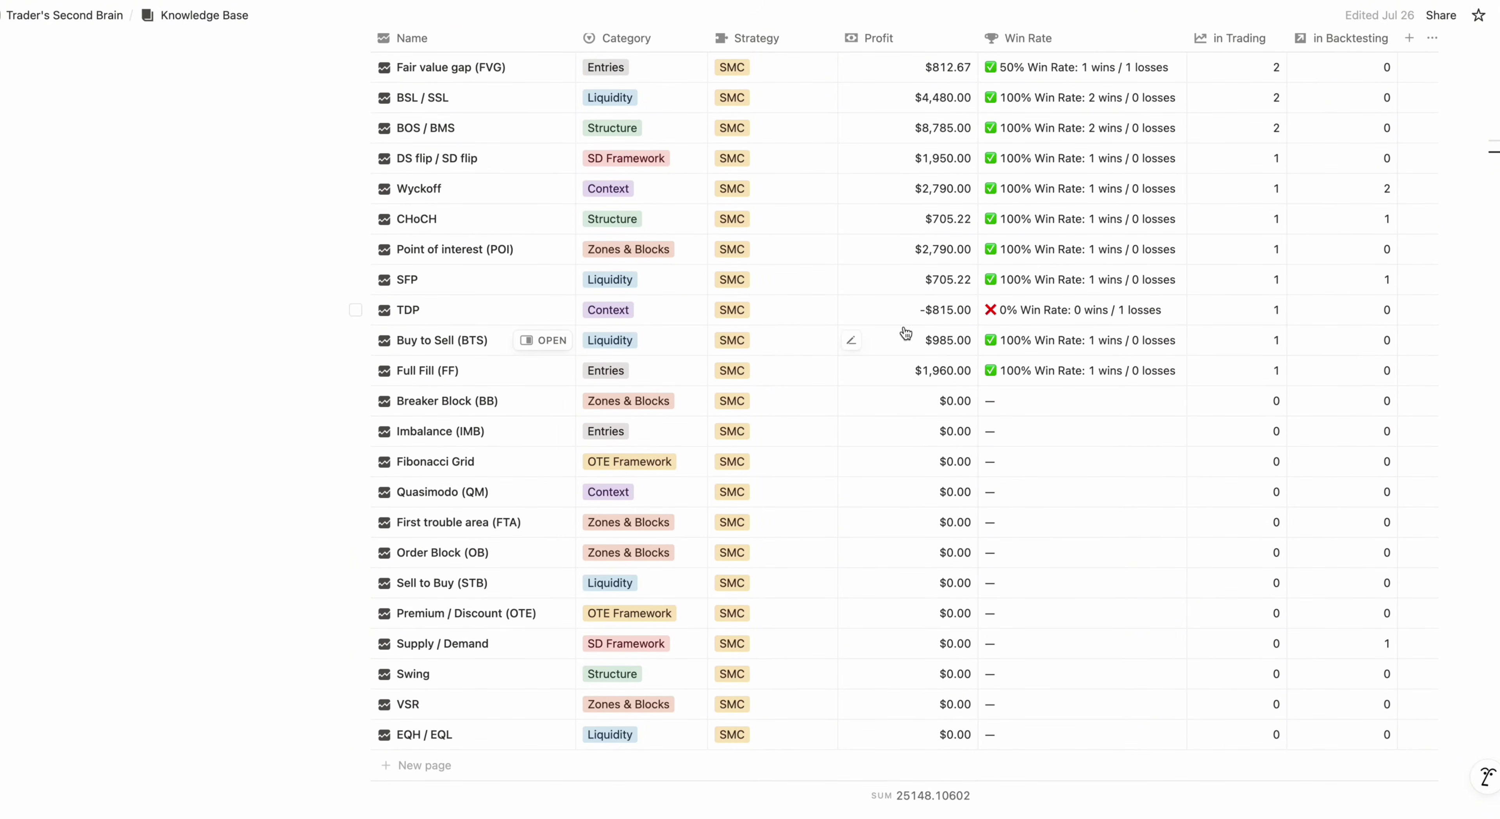
- Check the Profit column of the SMC group and review the Price Action group in the Confirmations / Setups stats
left_click(949, 280)
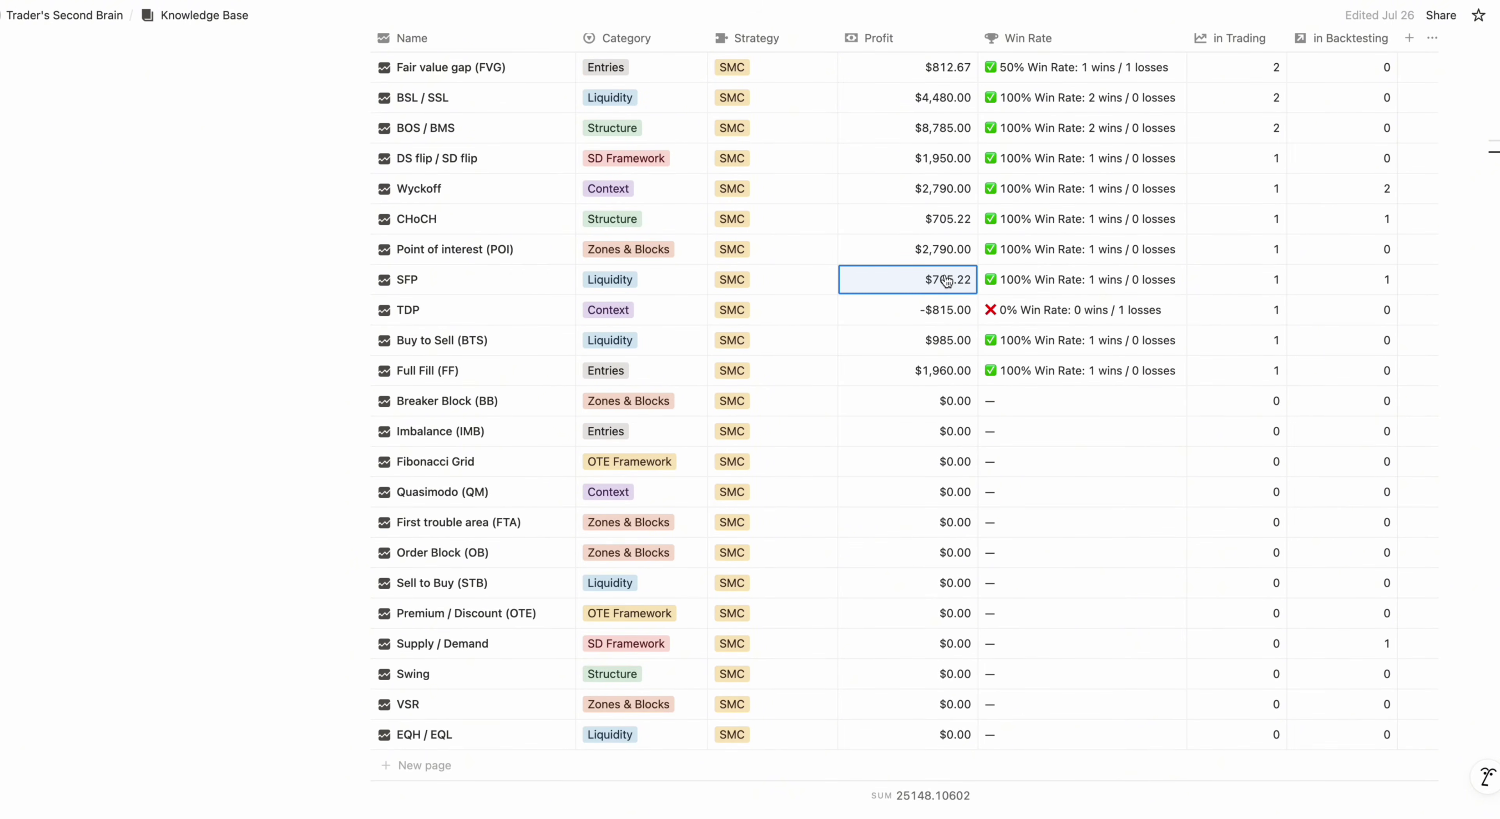
scroll(970, 245, "up", 3)
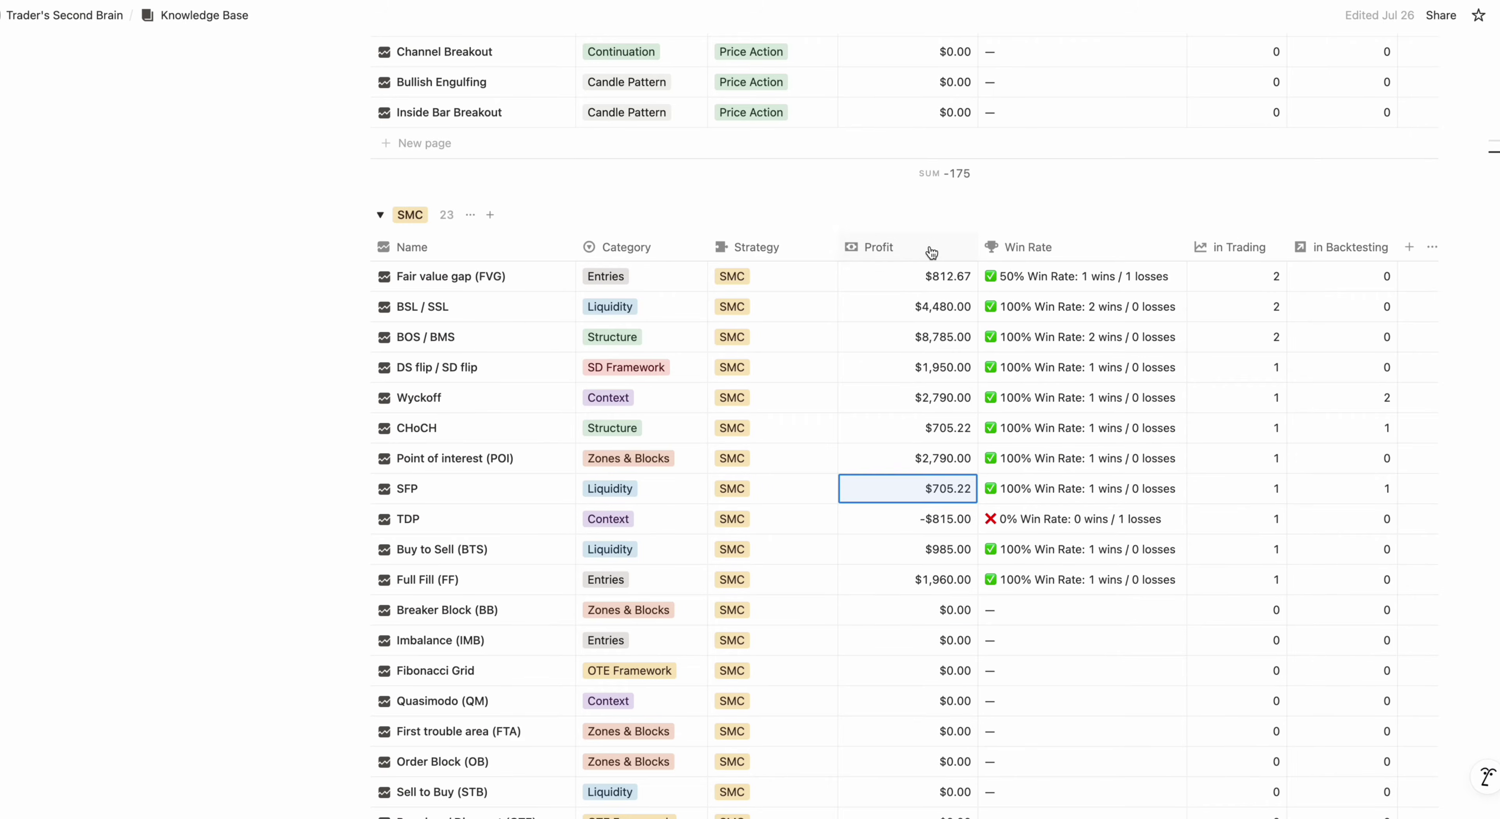
scroll(932, 252, "up", 8)
left_click(668, 454)
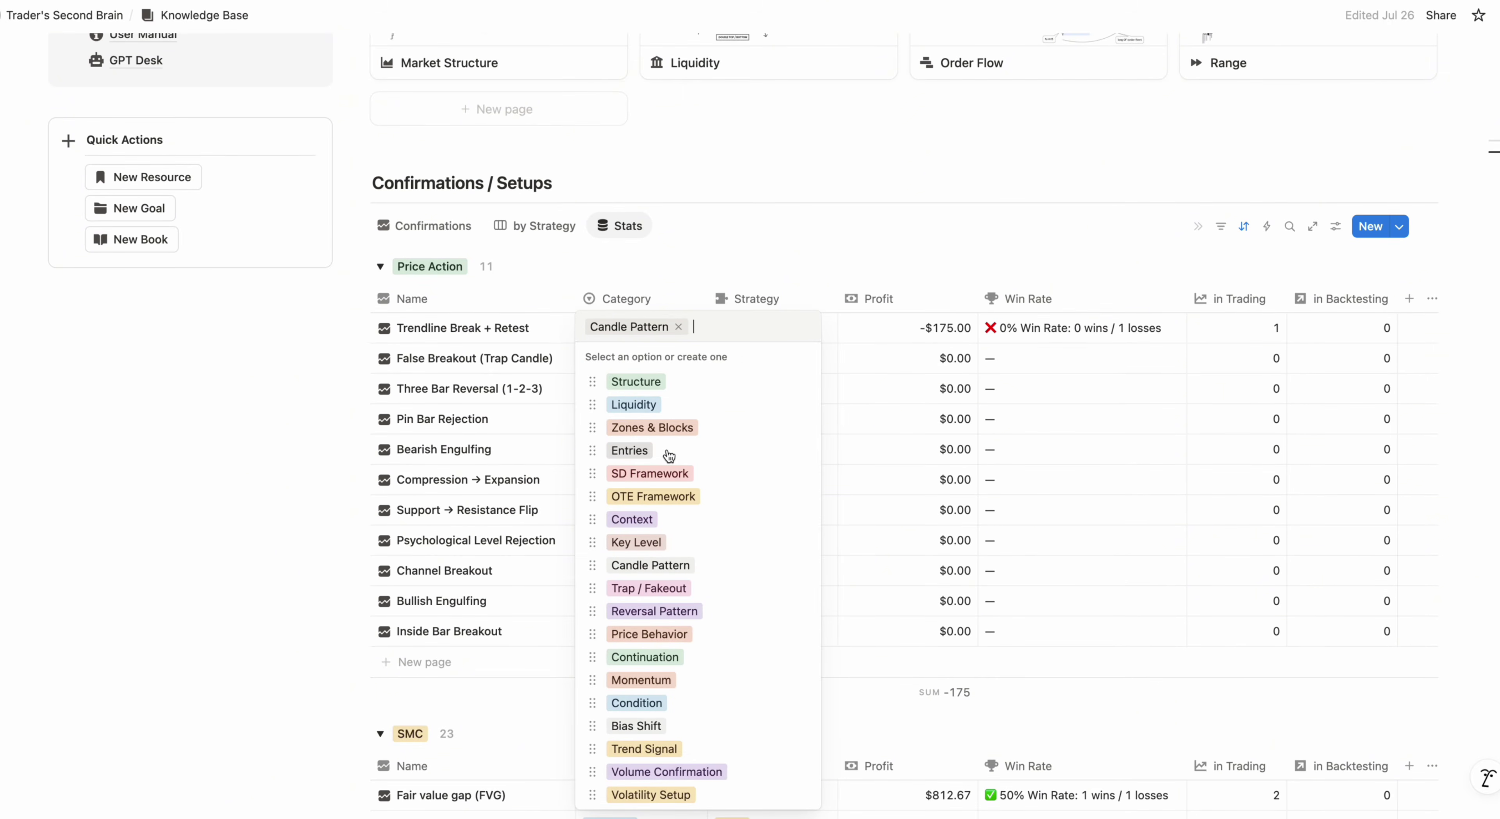
key("Escape")
scroll(669, 455, "up", 10)
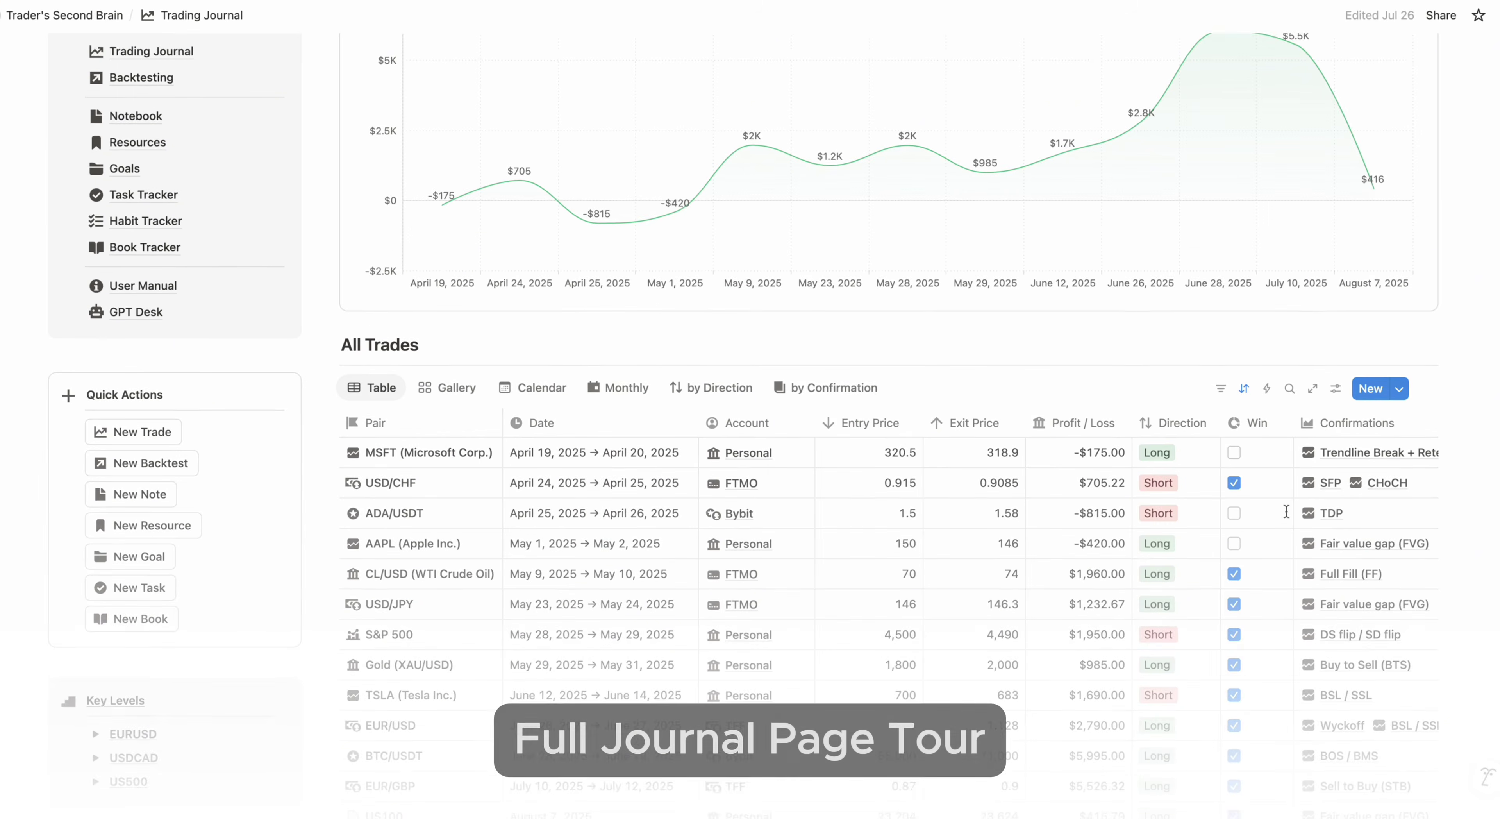
- Expand the Trading Journal's explanations of table fields and of the Contract Size and Exchange Rate fields, and read them
scroll(1286, 509, "down", 10)
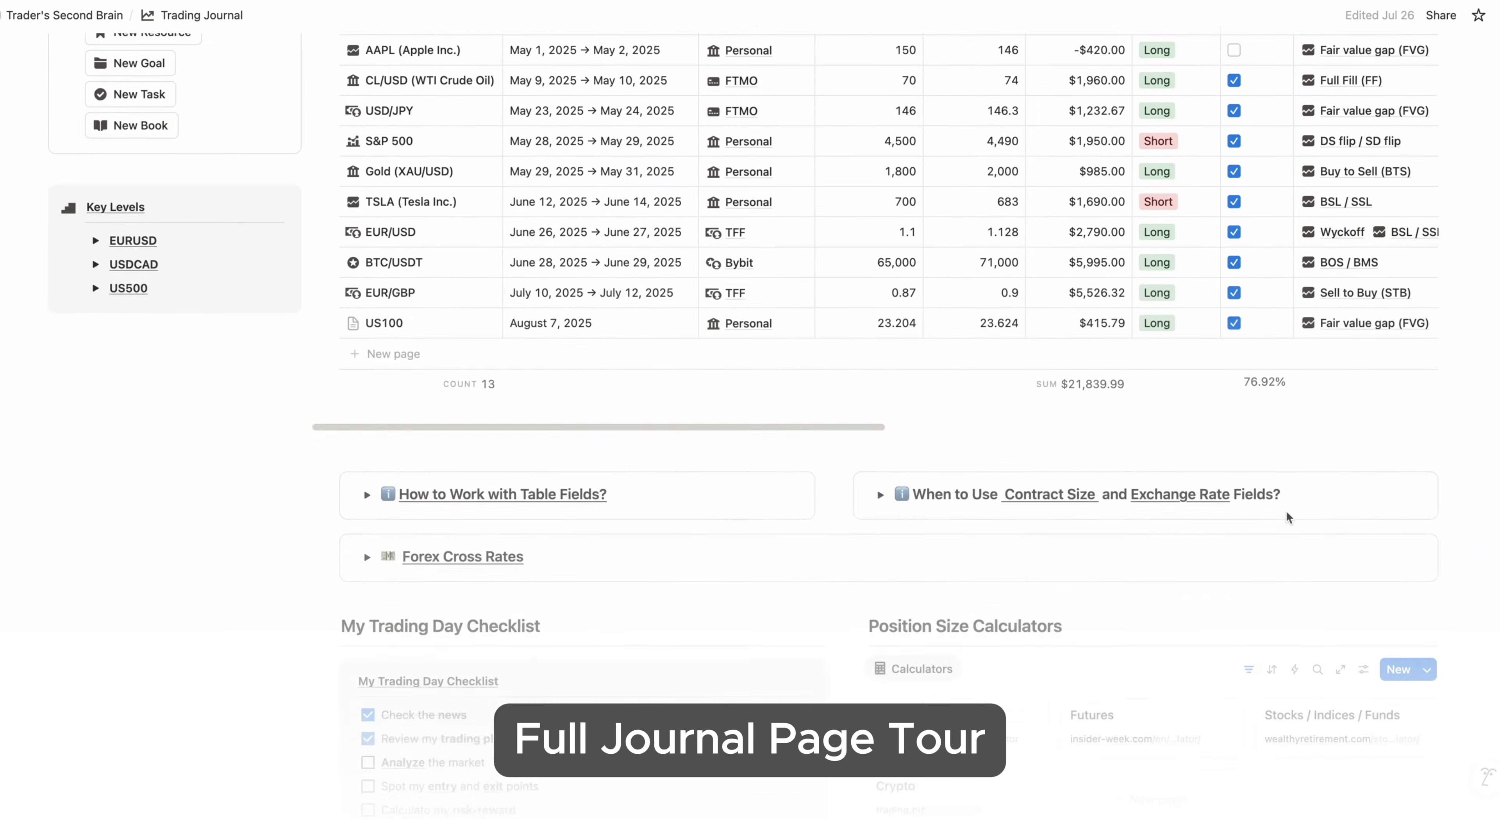
scroll(1287, 513, "down", 5)
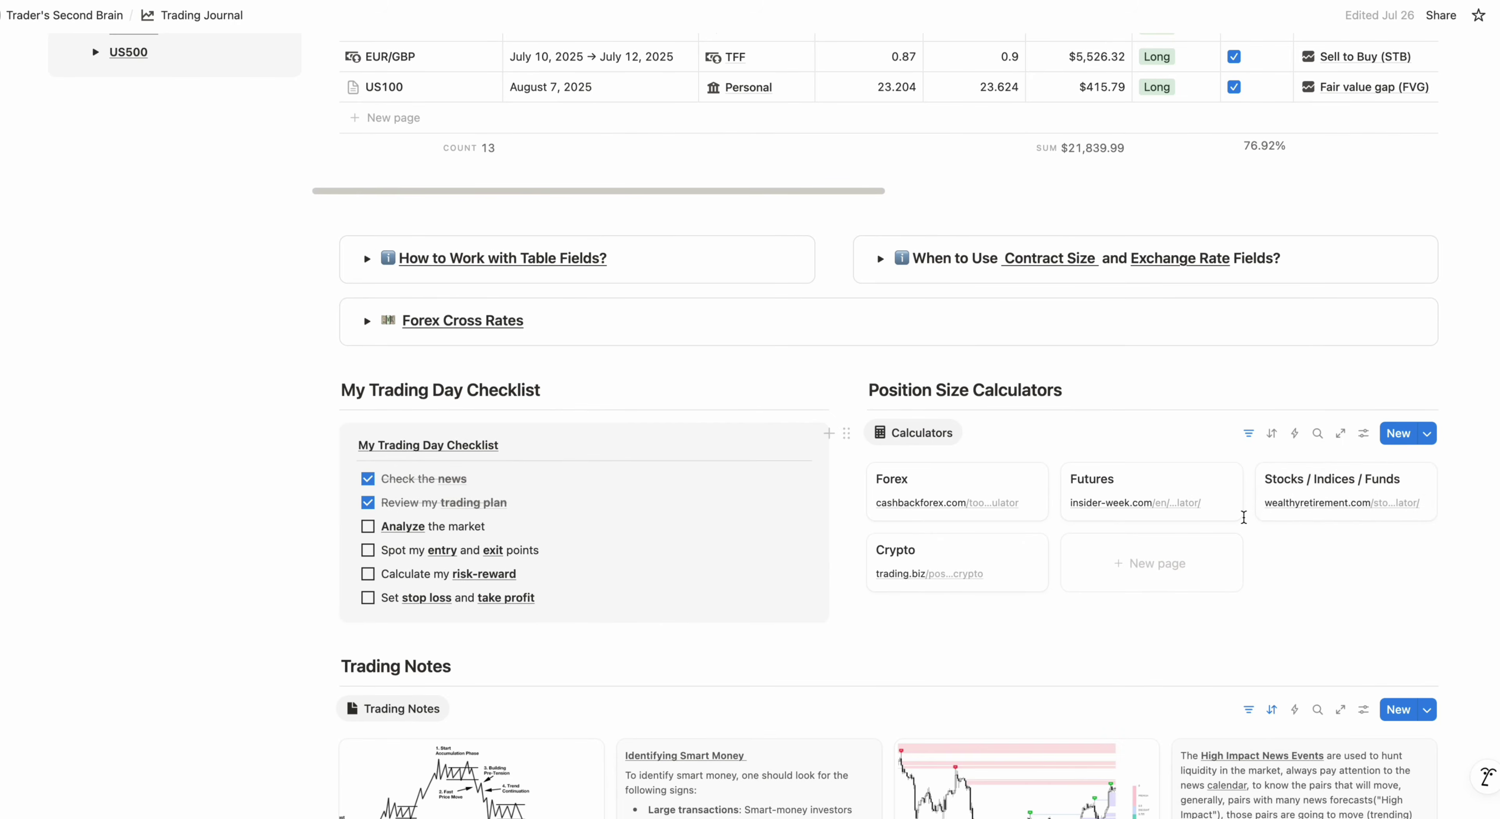
left_click(367, 259)
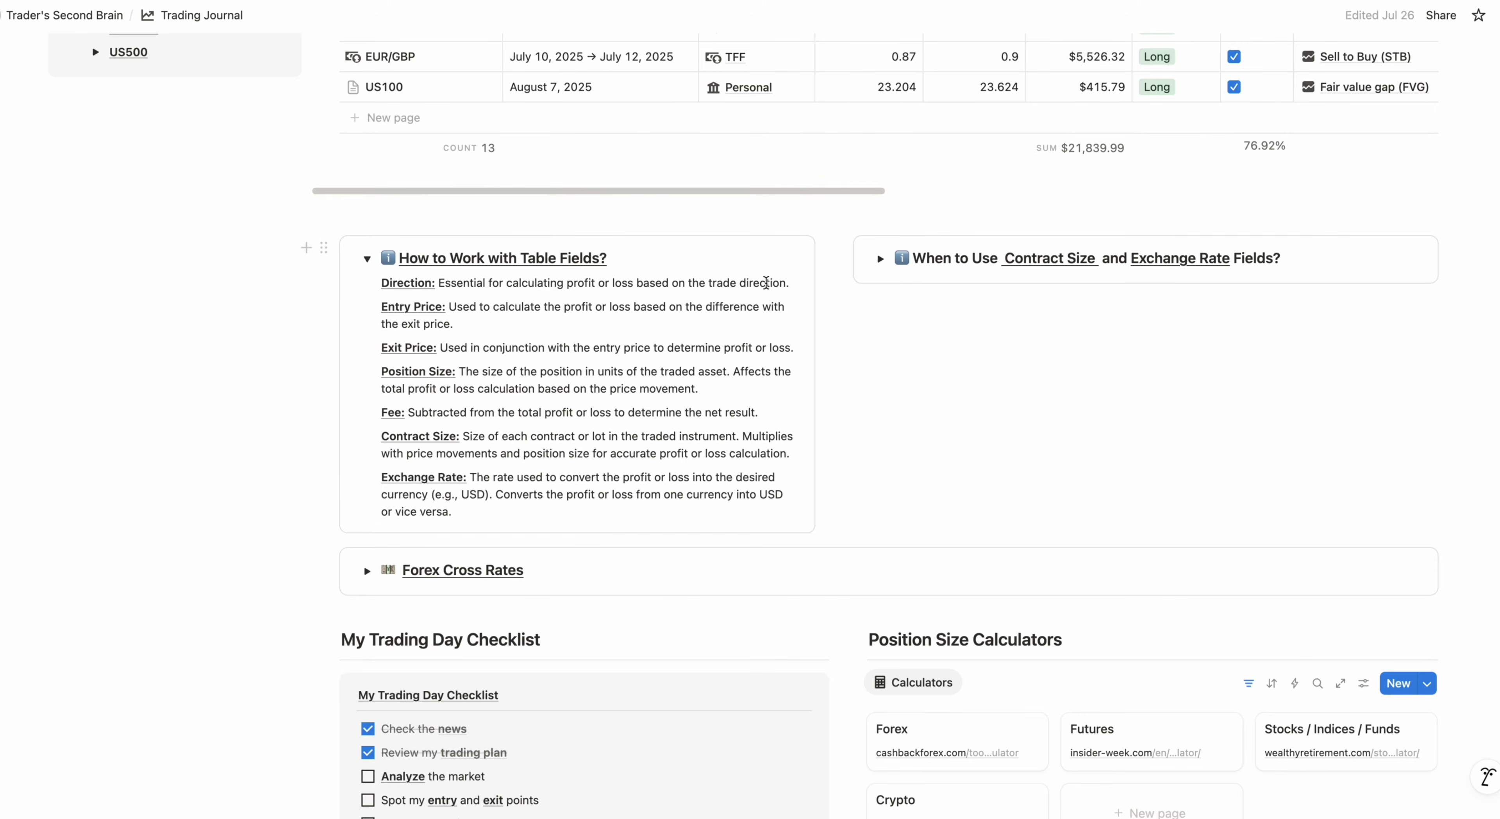
left_click(880, 258)
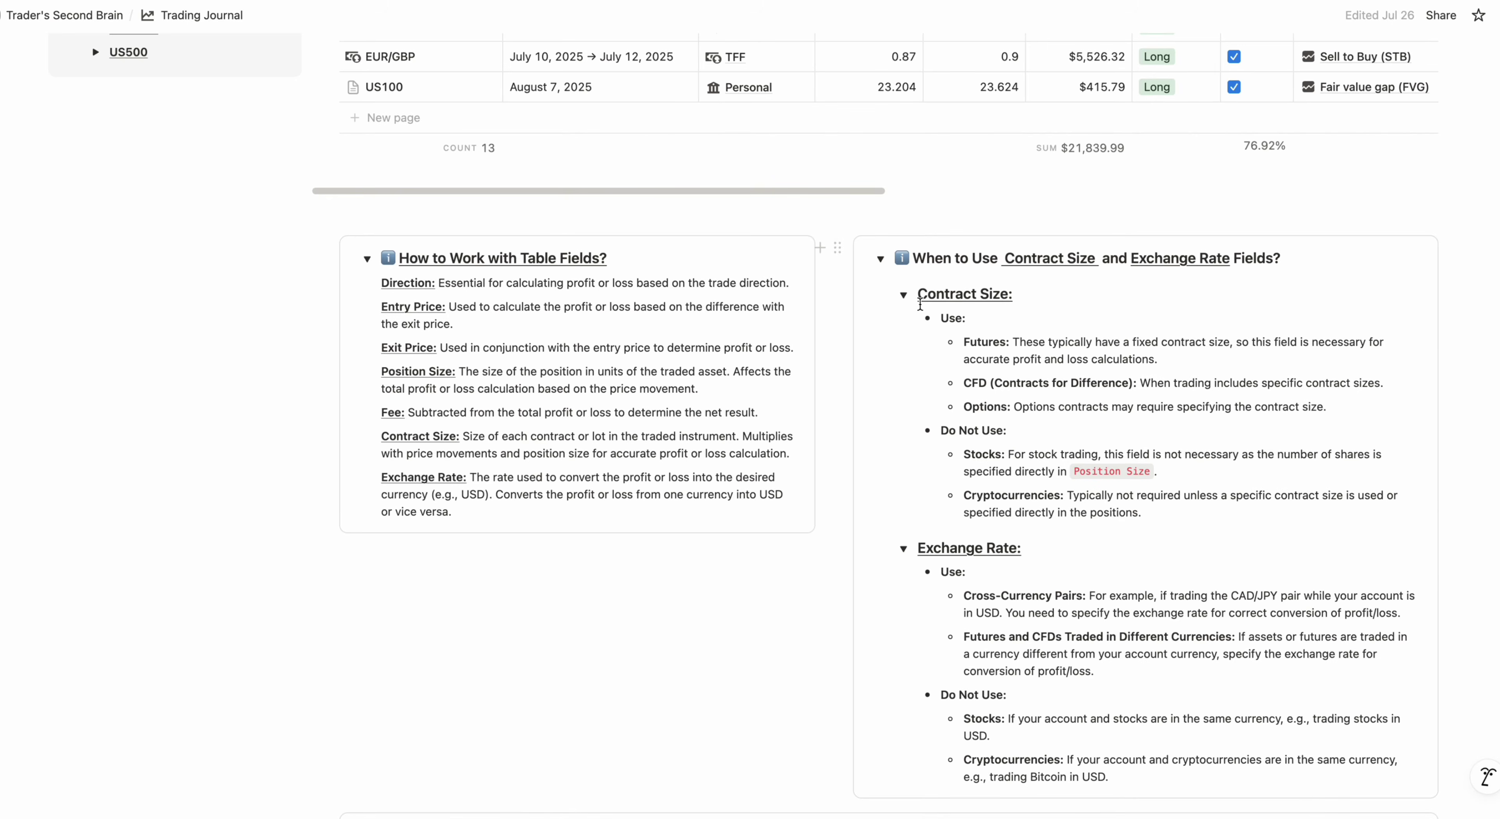
scroll(920, 304, "down", 10)
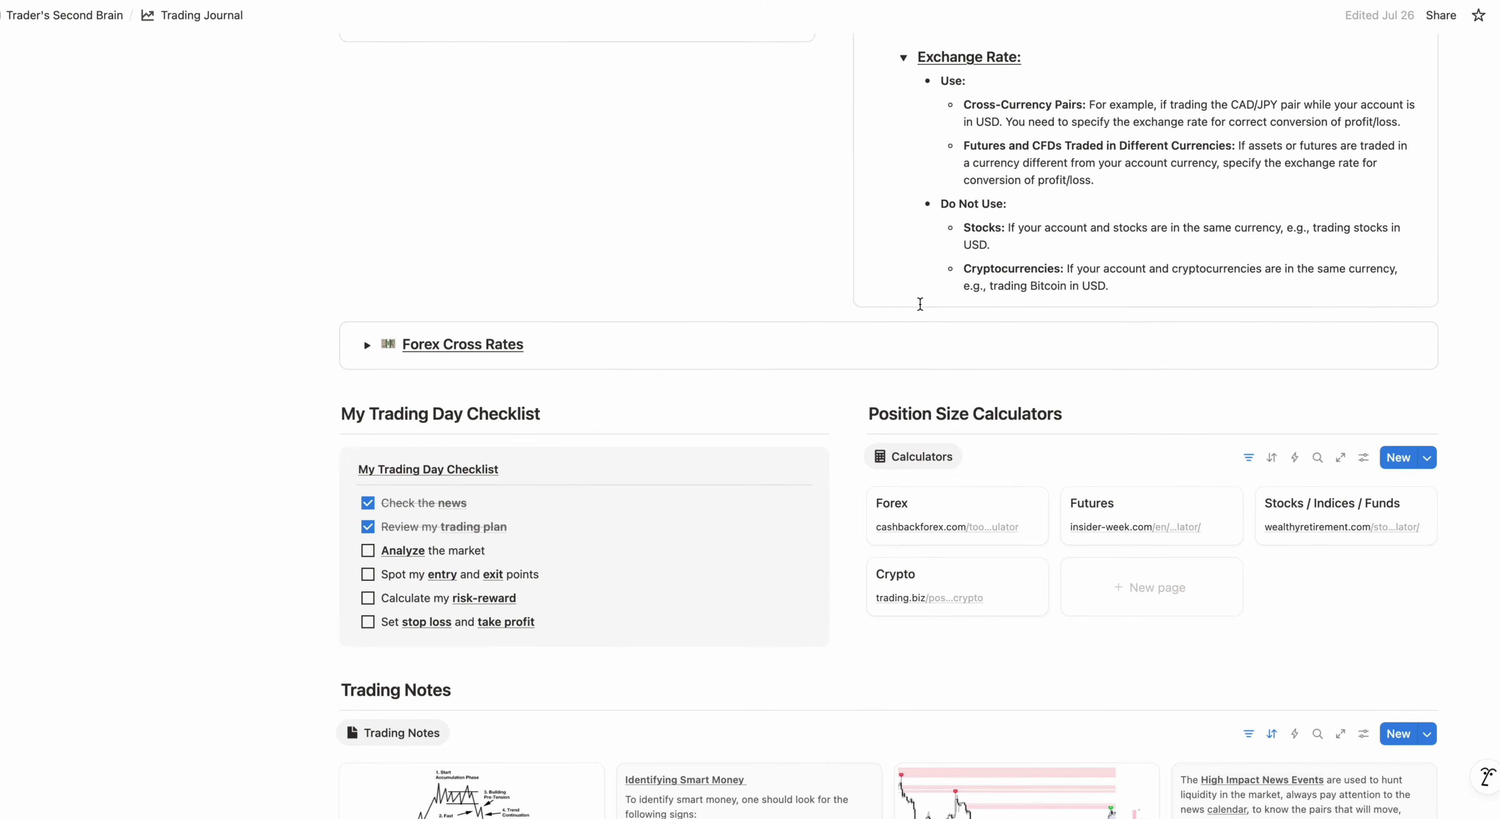
- Expand Forex Cross Rates, examine the rates table, and look over My Trading Day Checklist and Position Size Calculators
left_click(367, 345)
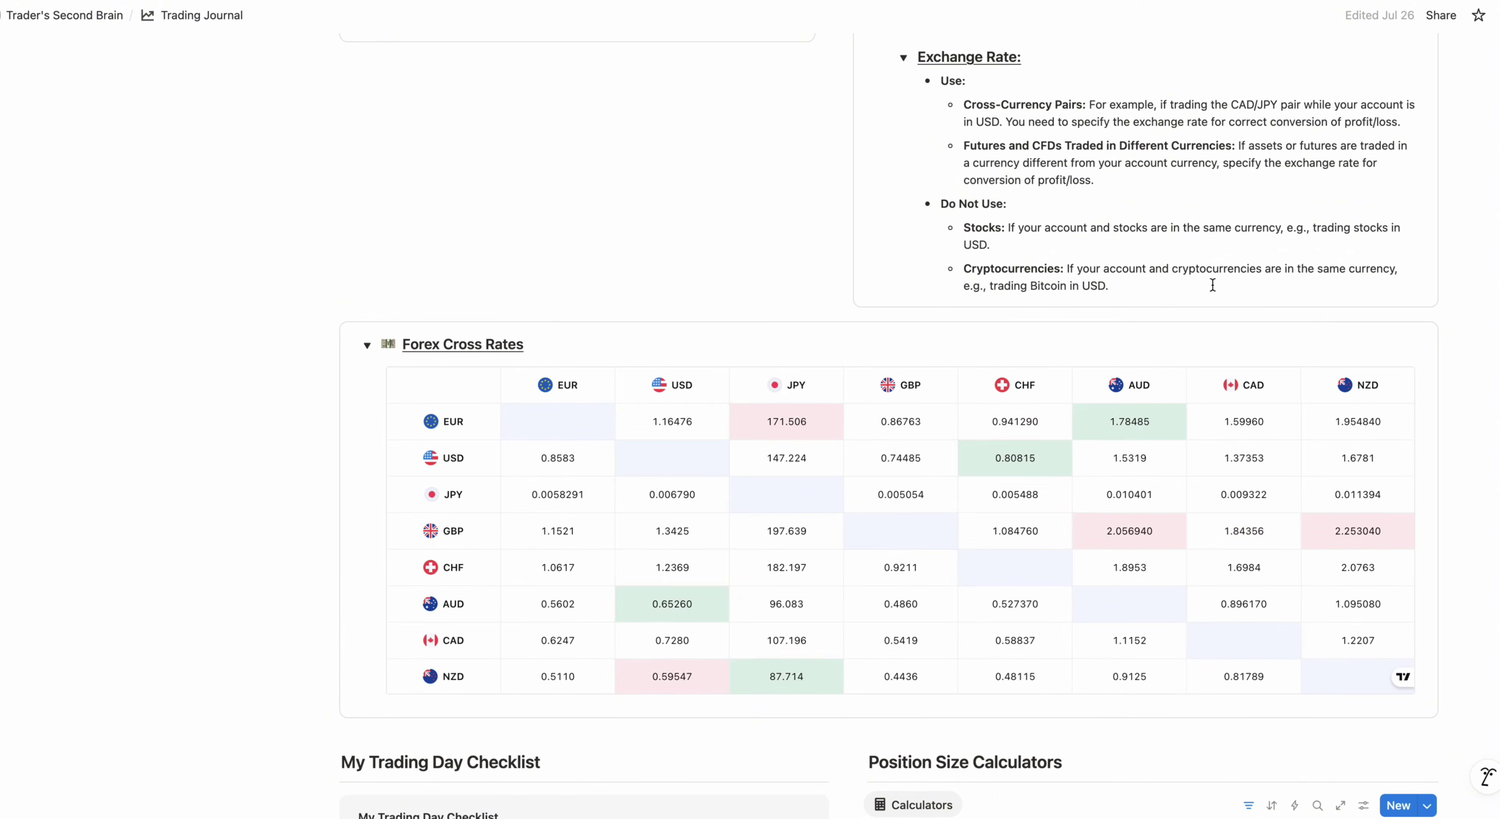
scroll(1212, 285, "down", 4)
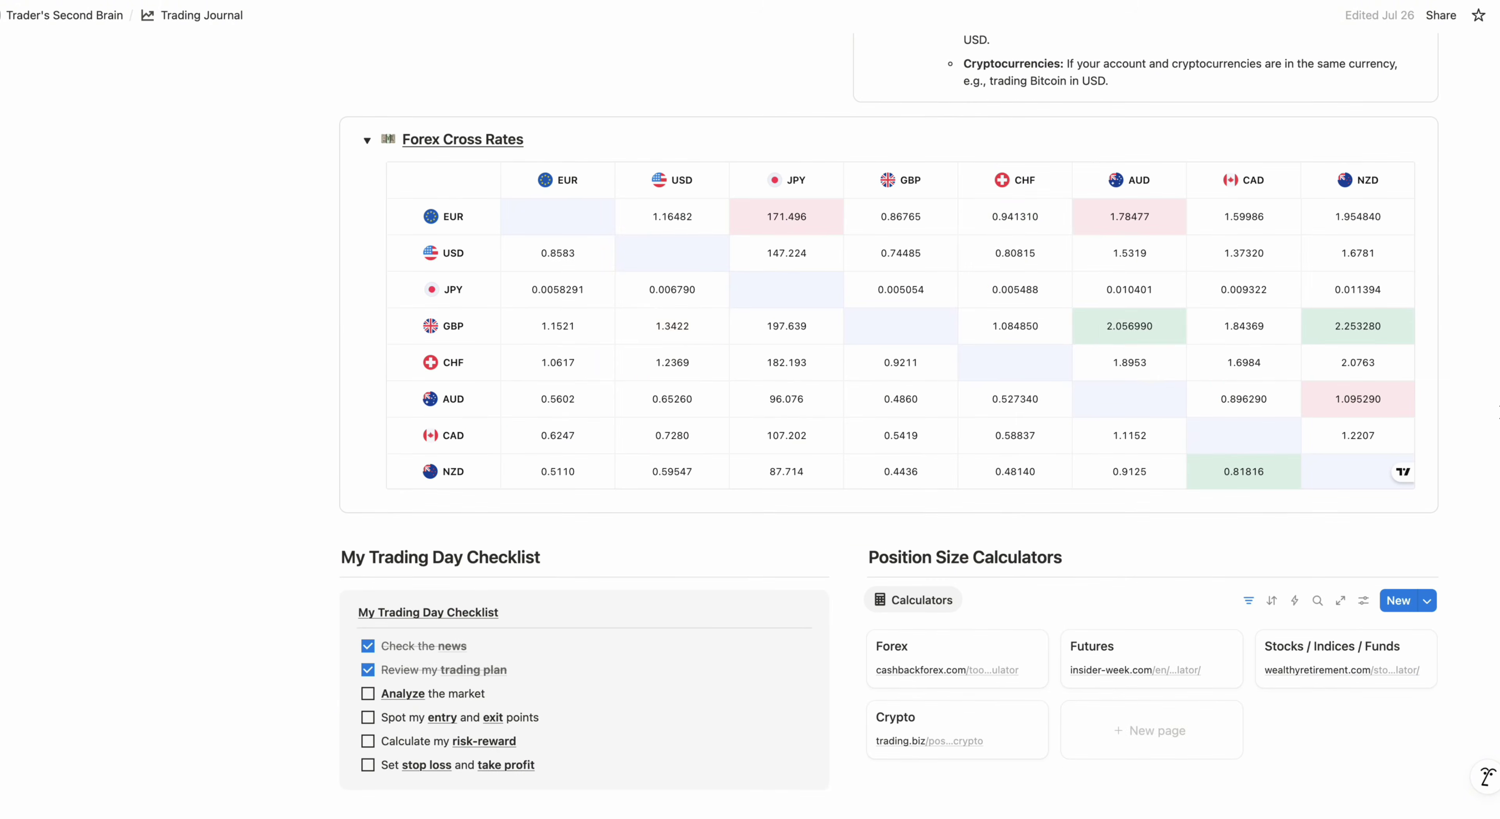
scroll(873, 408, "down", 7)
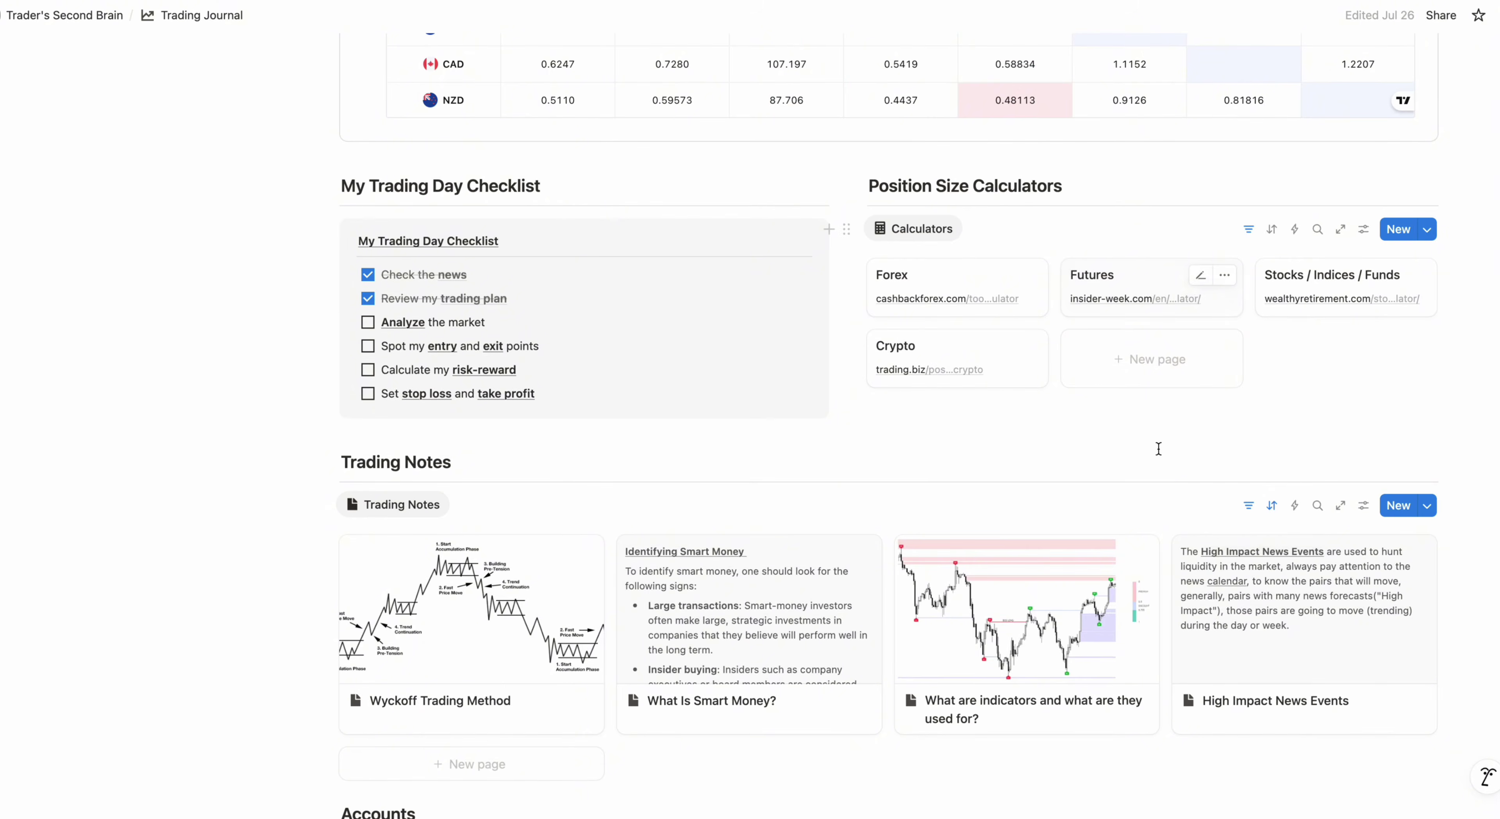
- Open the Trading Notes Wyckoff Trading Method and What Is Smart Money?, look through them, and close the note
scroll(1161, 479, "down", 2)
scroll(1161, 479, "down", 3)
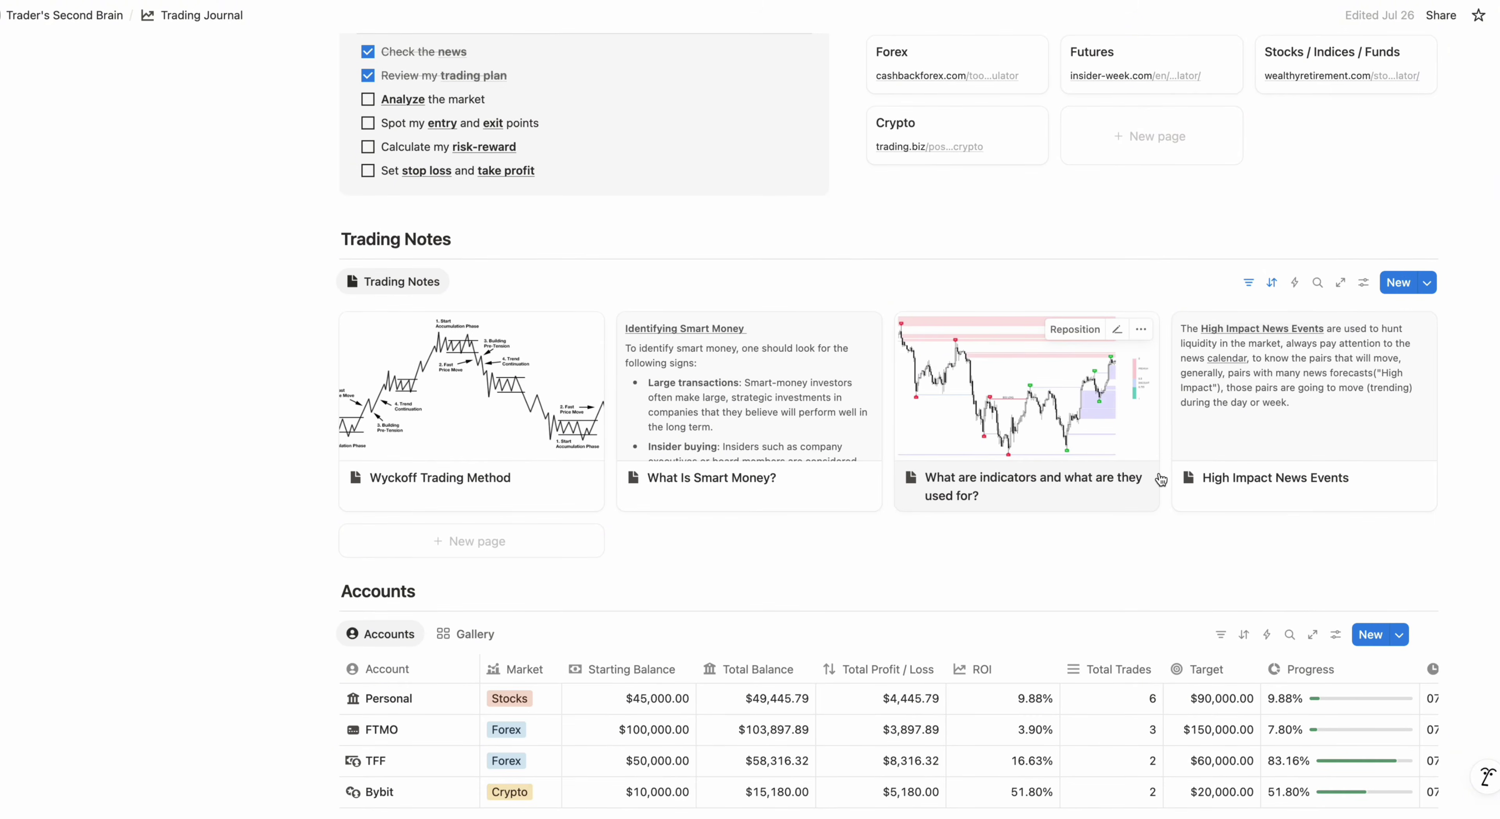
scroll(1161, 478, "down", 2)
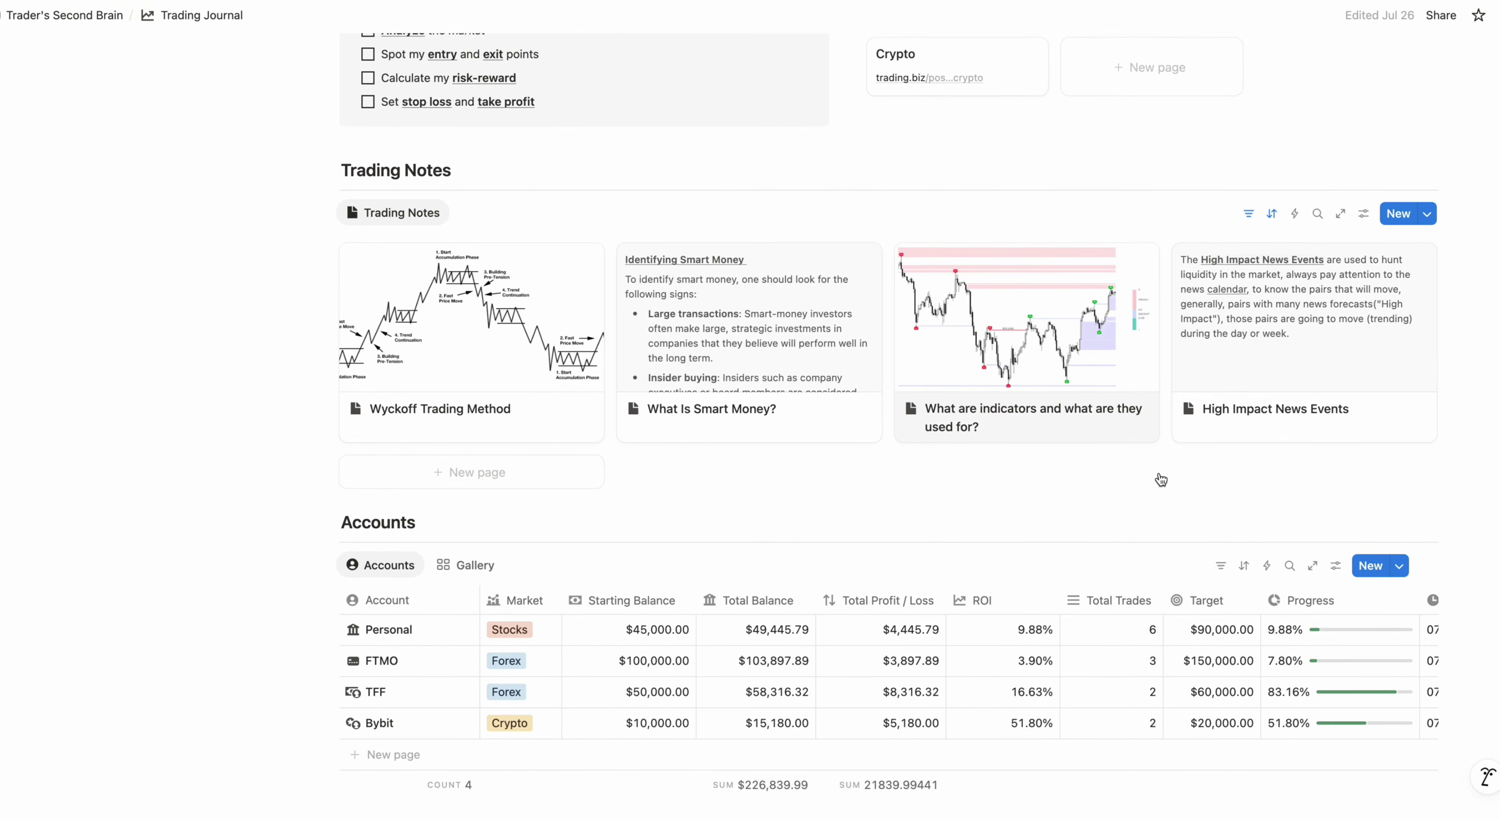
left_click(528, 350)
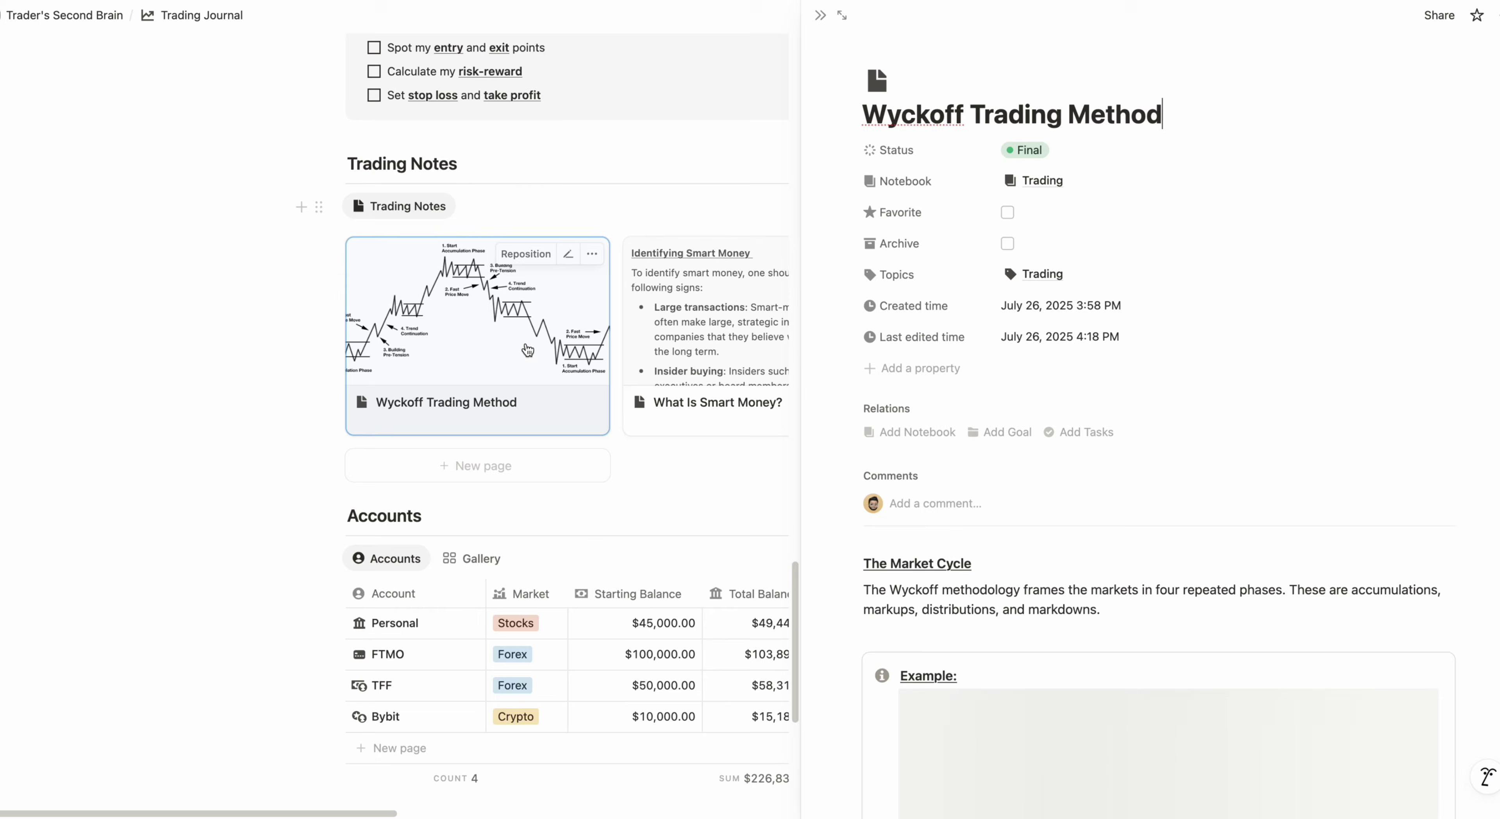
left_click(686, 319)
scroll(990, 455, "down", 3)
scroll(1057, 512, "up", 3)
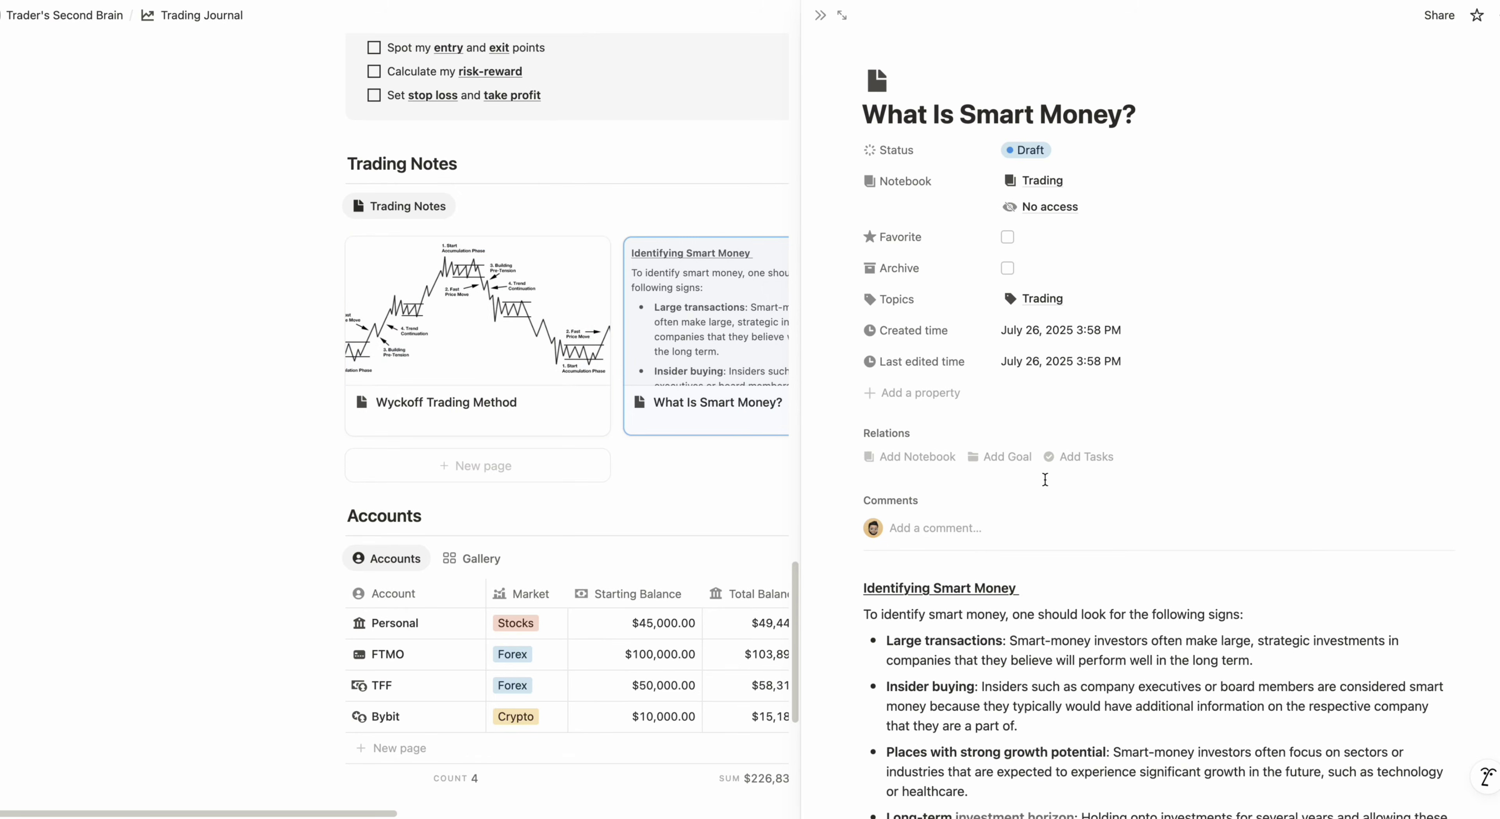
left_click(820, 15)
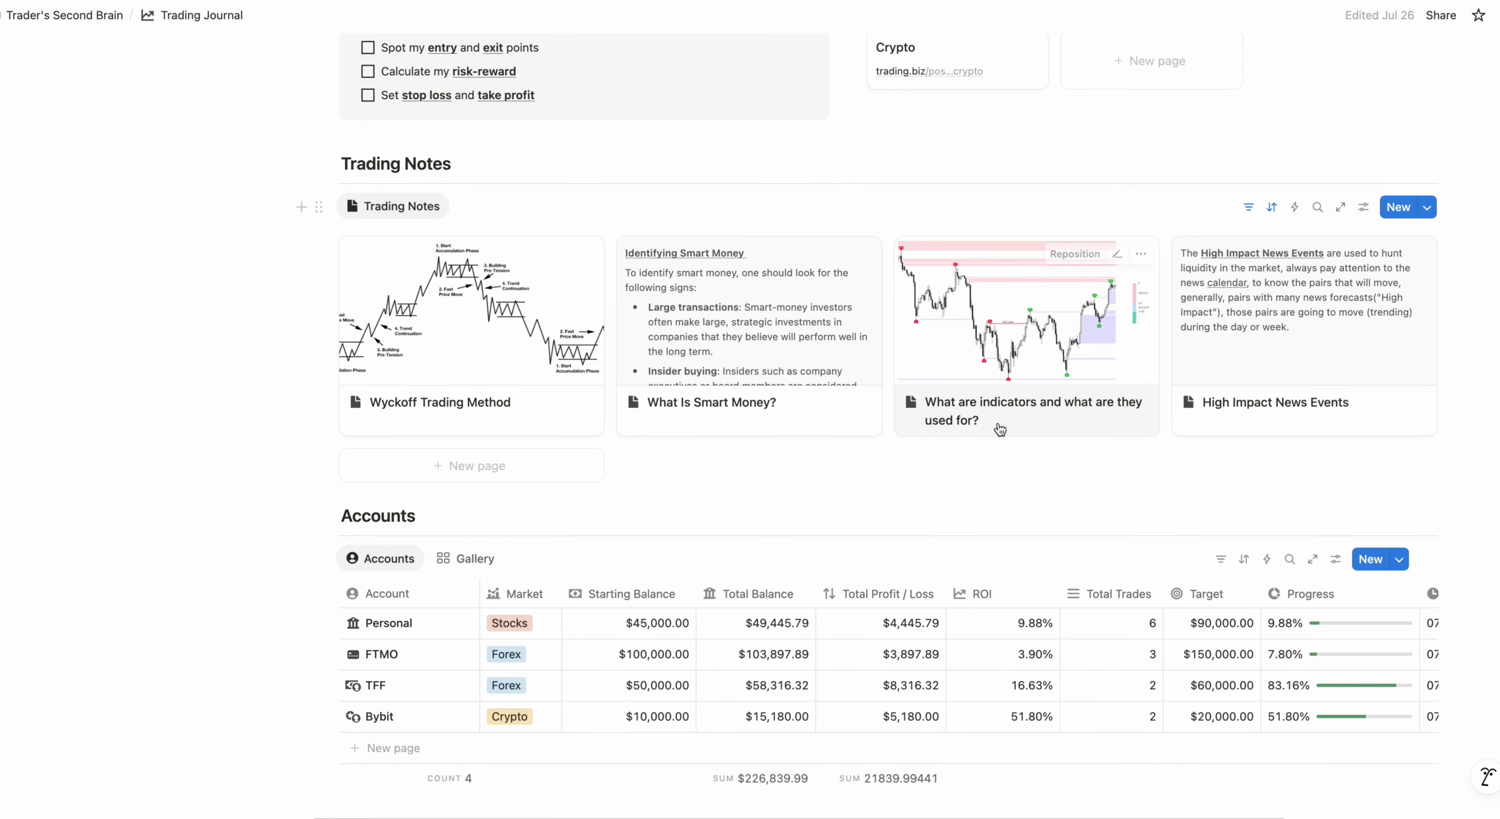
- Examine the Accounts table across all its columns, from Market to Created time, including the Personal account's row
scroll(1001, 430, "down", 3)
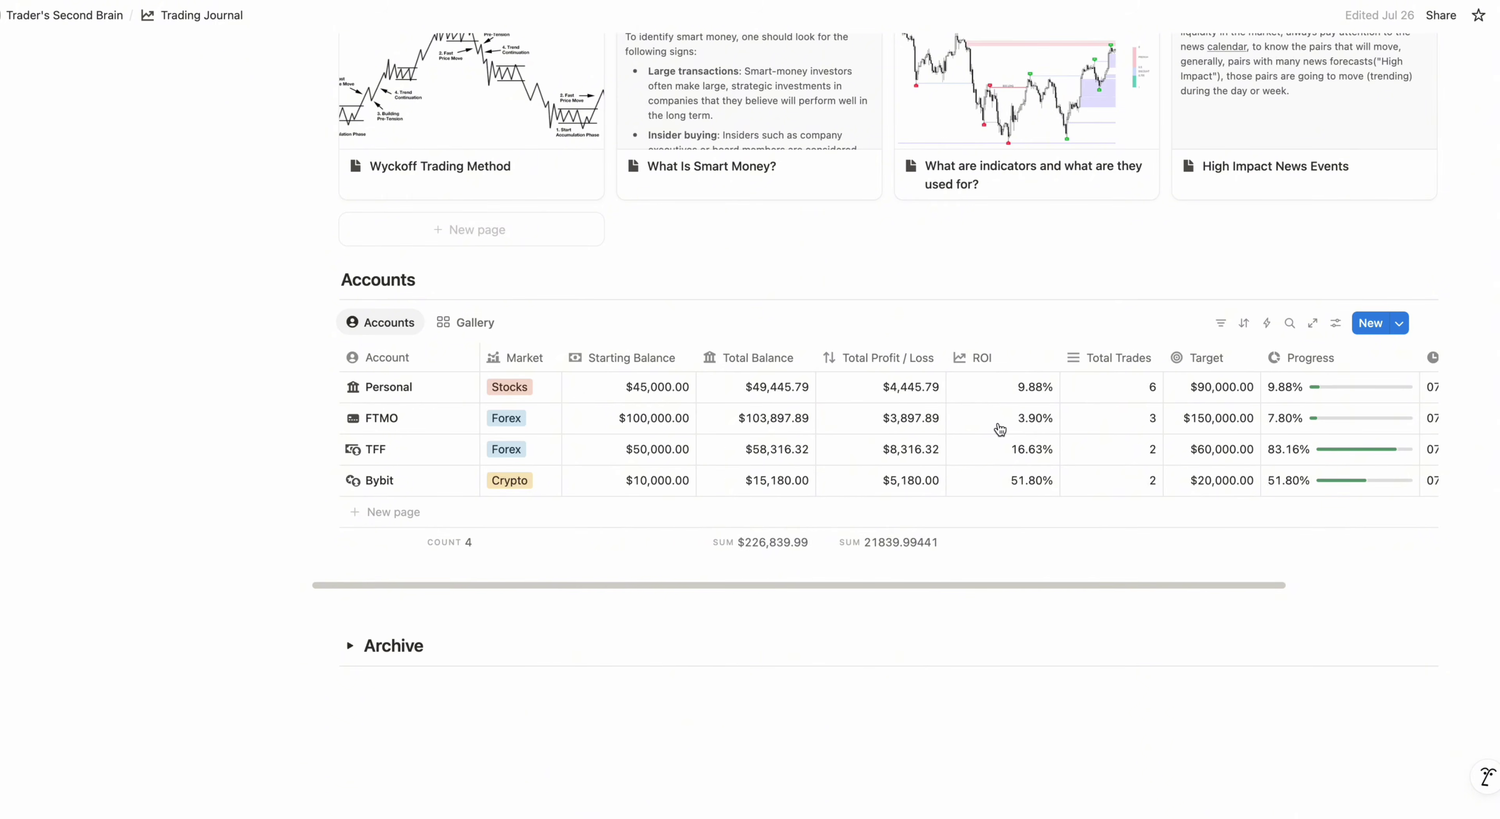
scroll(1000, 430, "right", 3)
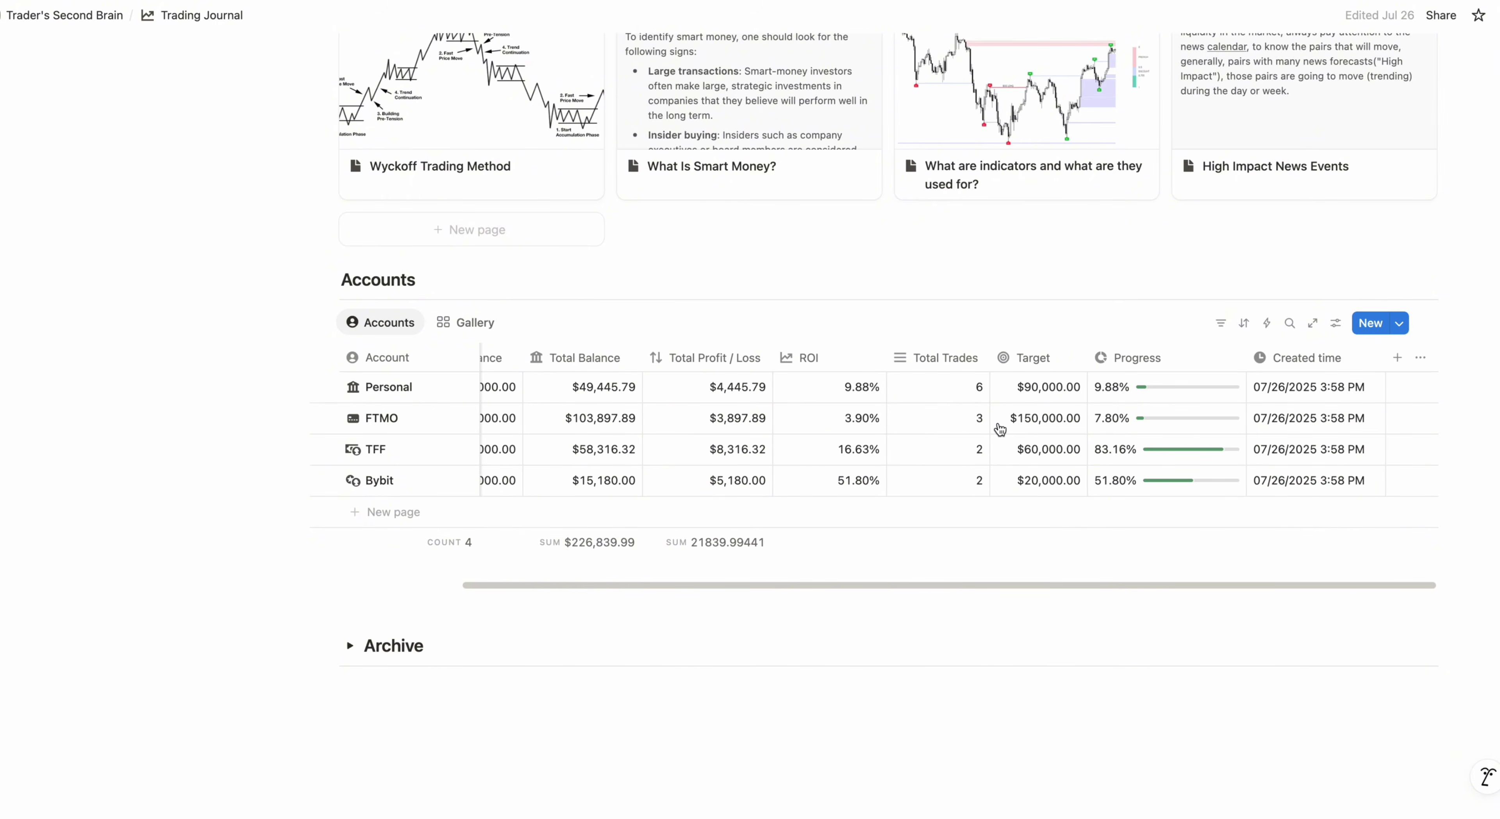
scroll(1000, 430, "left", 5)
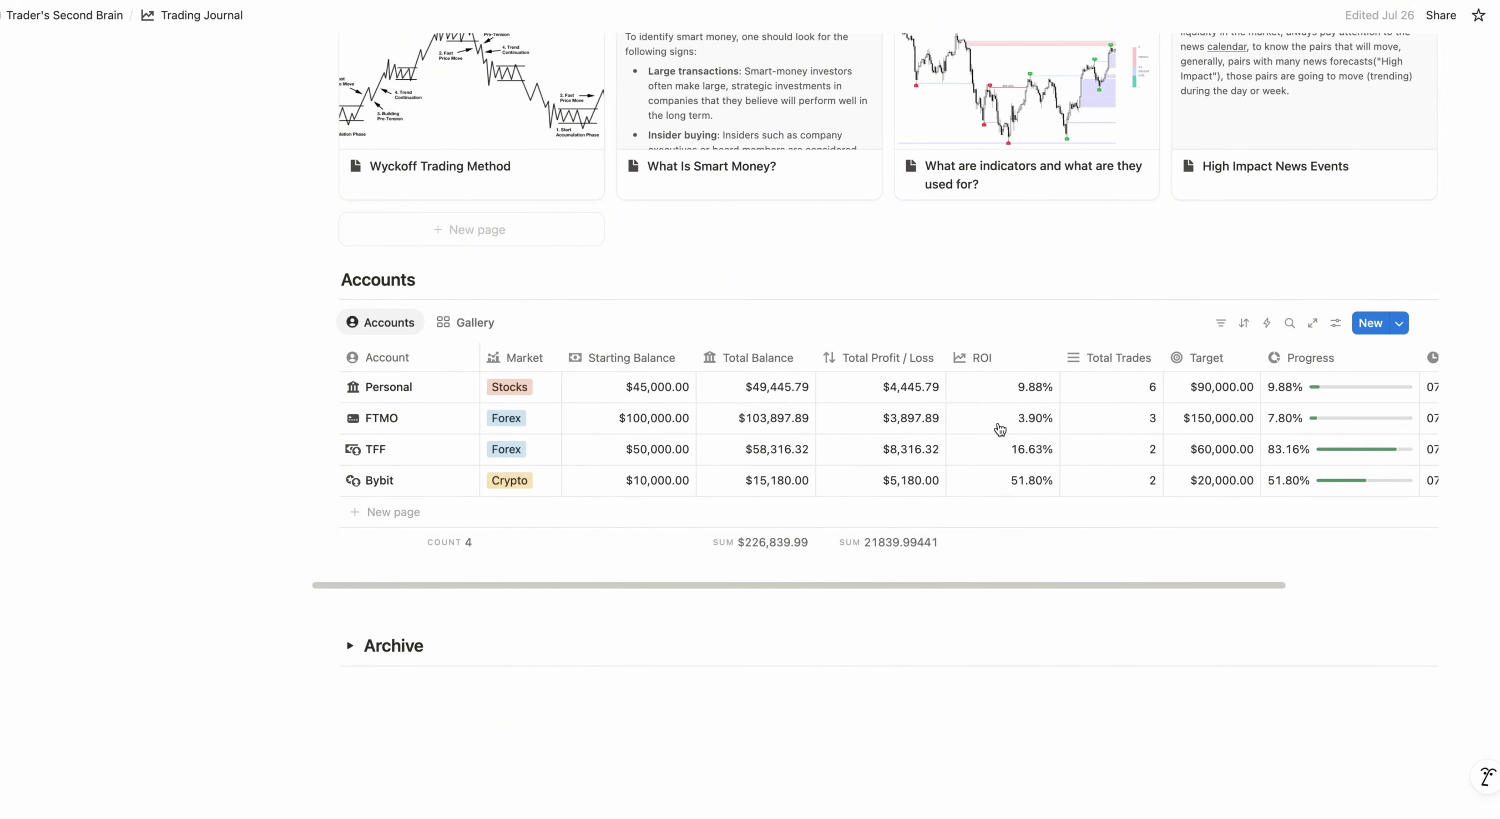
left_click(448, 390)
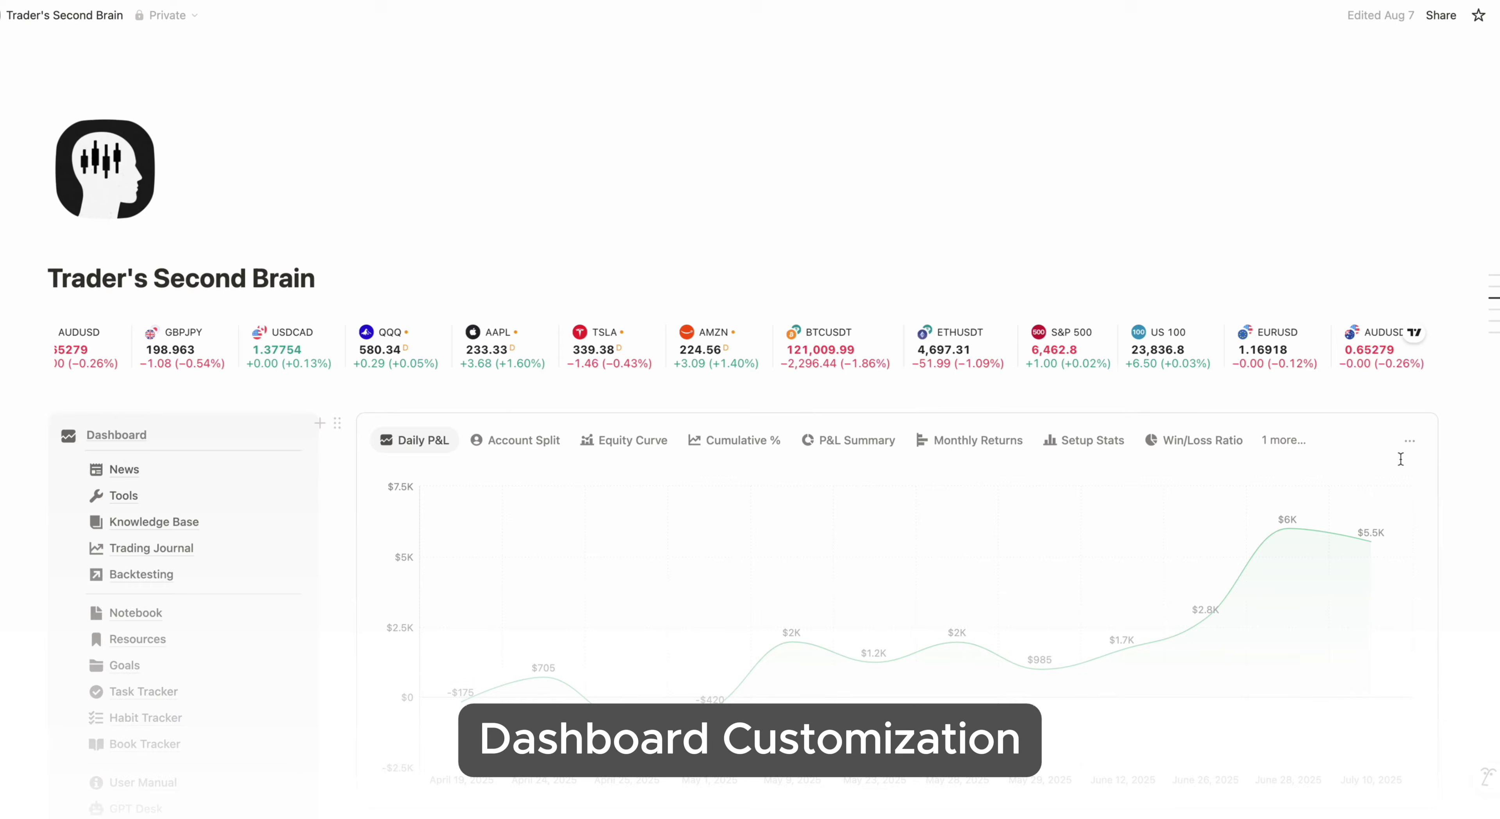
- Add a Daily Habits entry to the dashboard's Habit Tracker and check off Wake Up, Drink Water, Study and Eat Healthy
scroll(1400, 459, "down", 10)
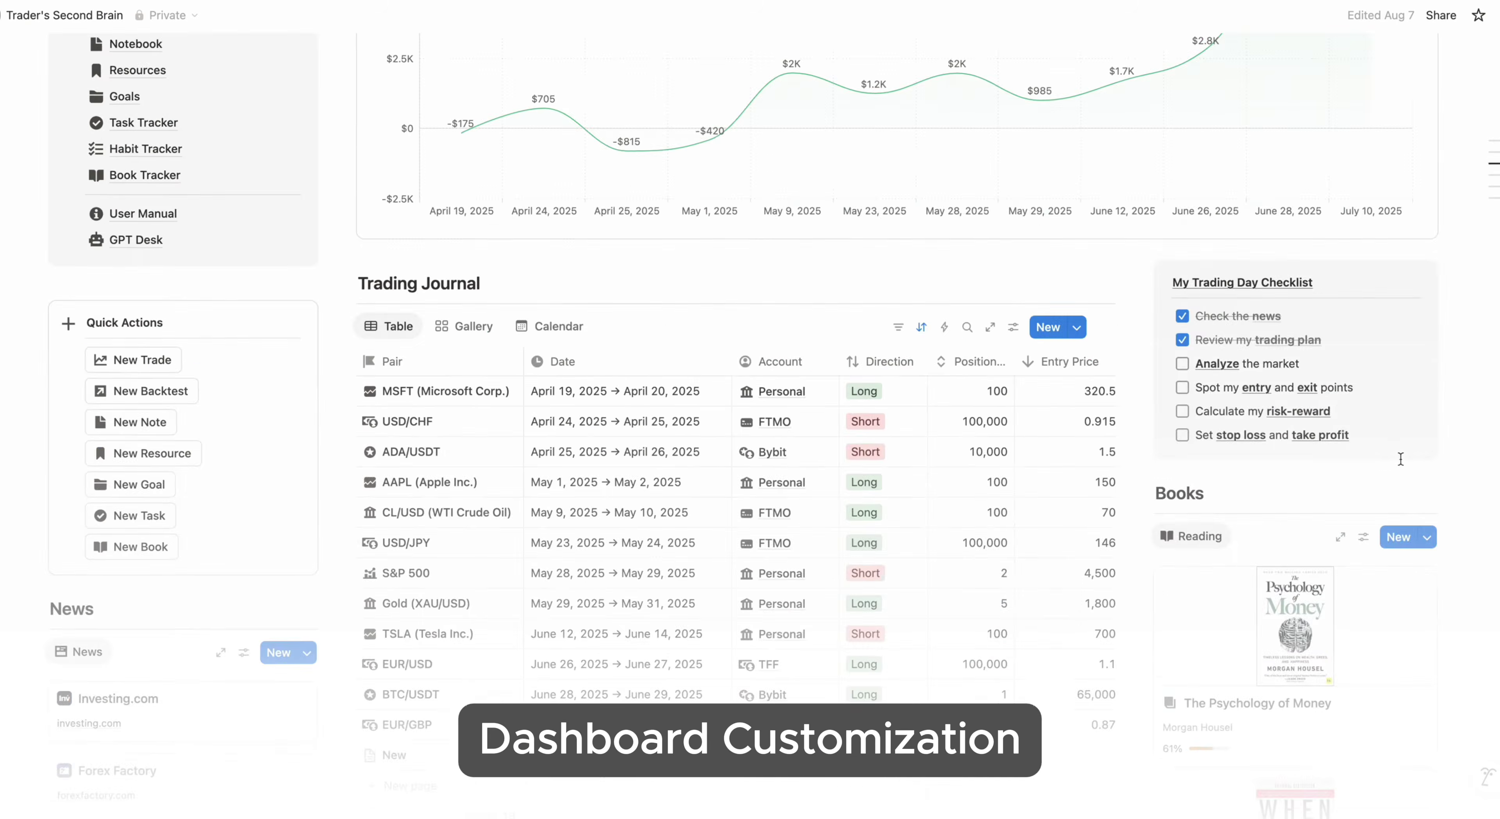
scroll(1400, 459, "down", 15)
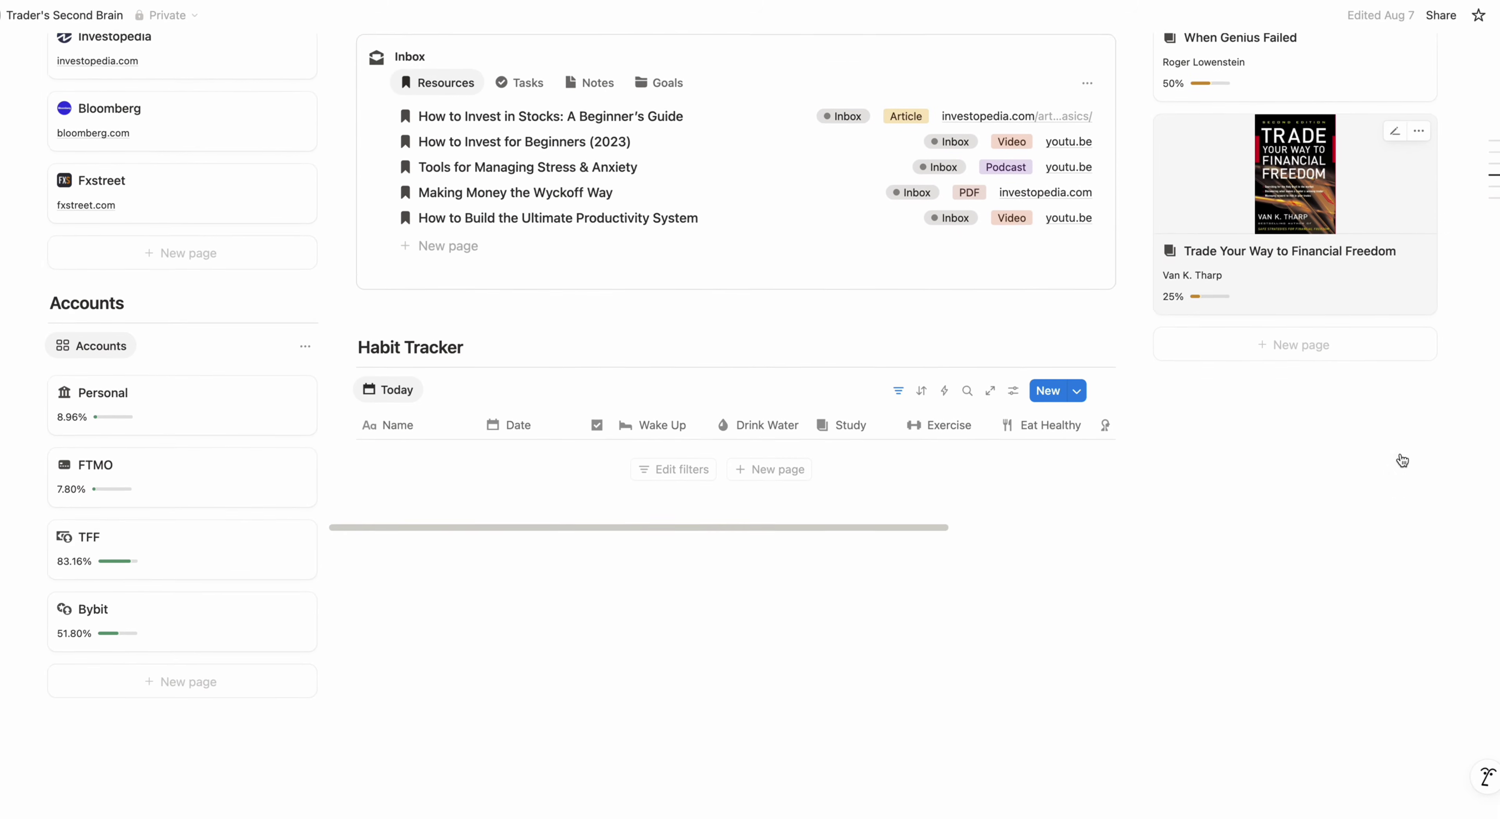
scroll(1402, 461, "down", 2)
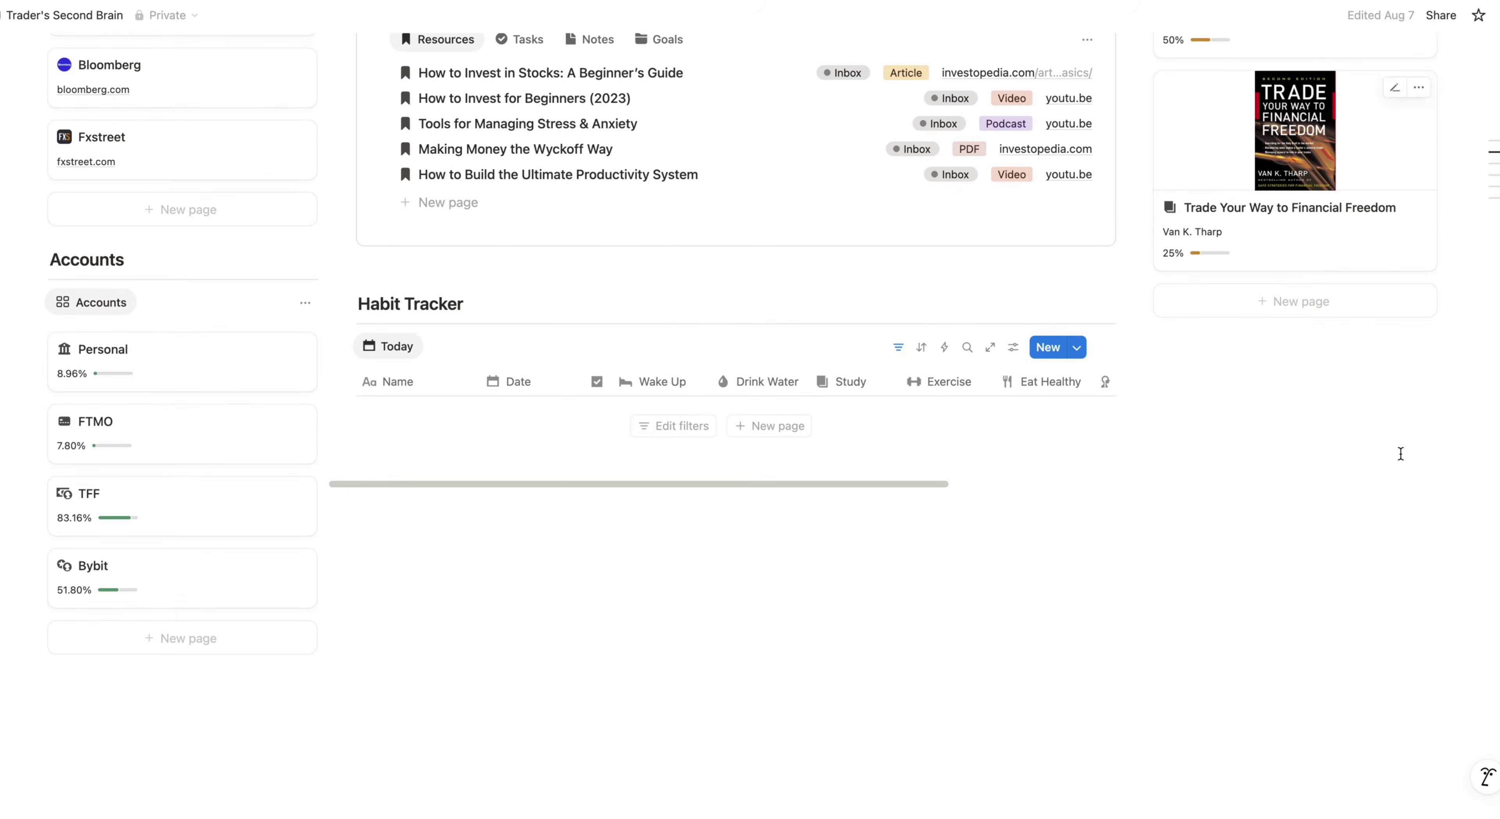
left_click(1048, 347)
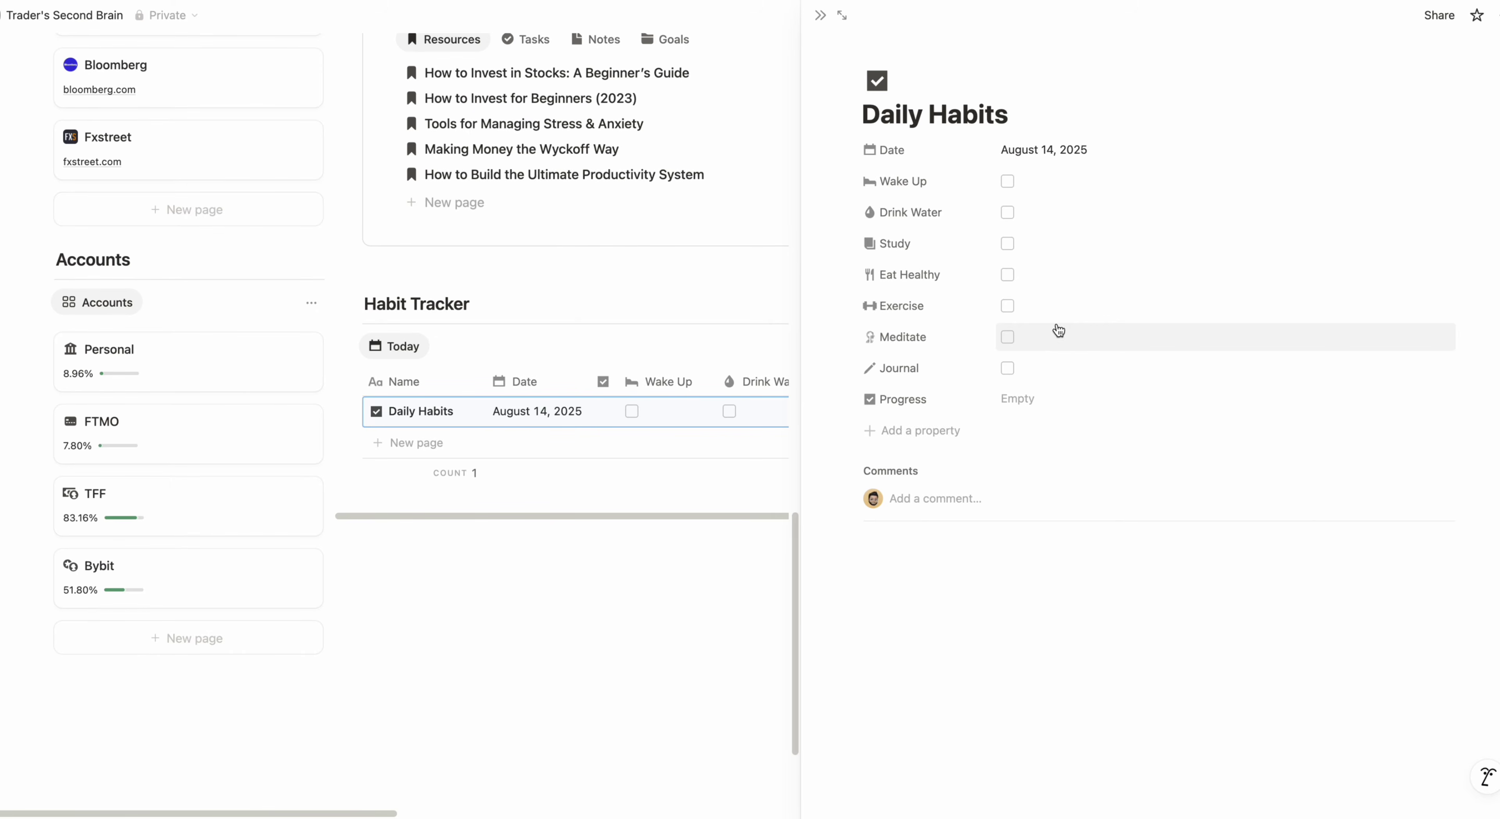
left_click(1008, 182)
left_click(1008, 212)
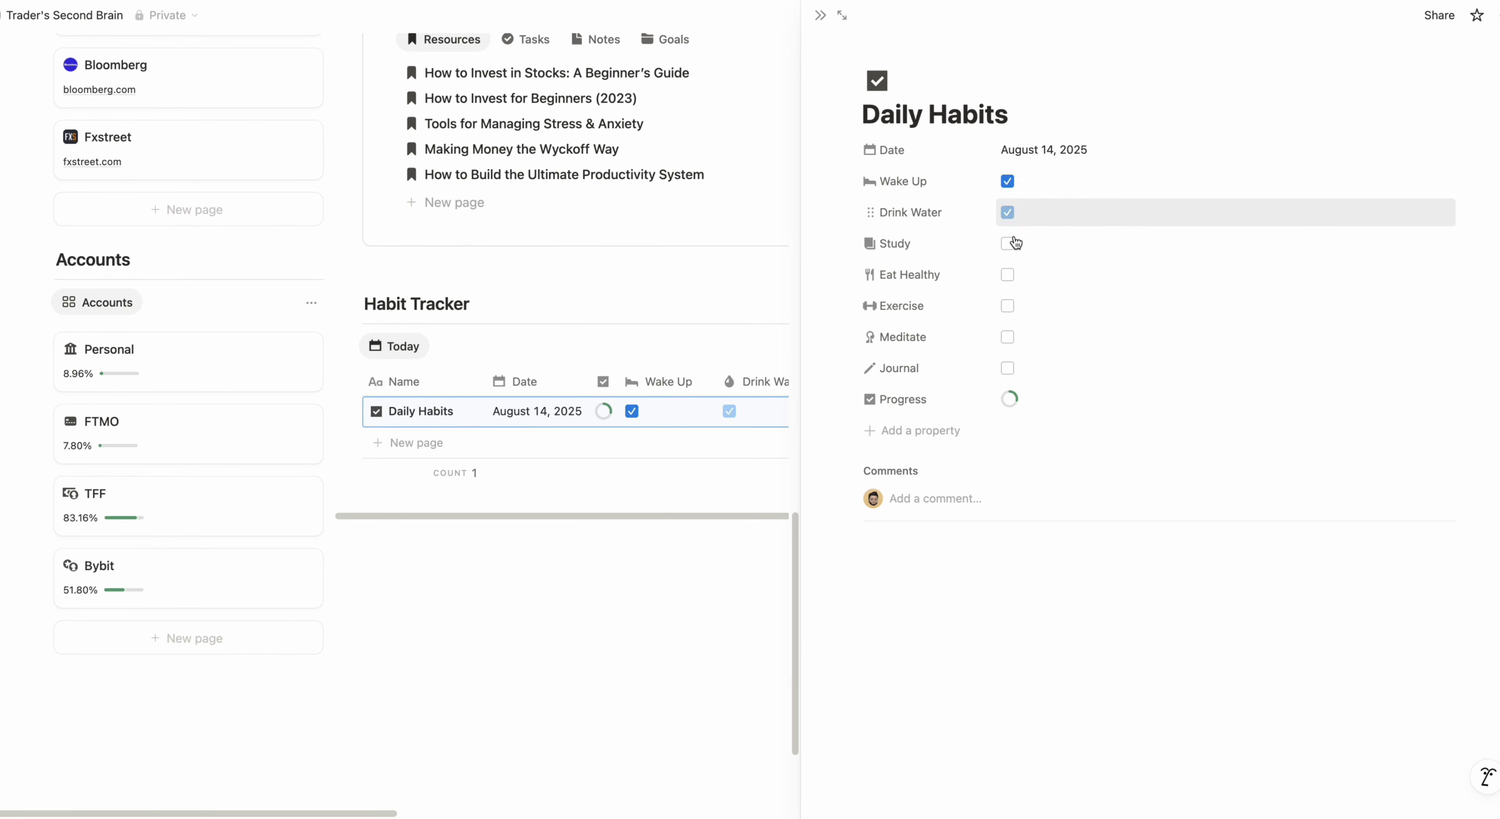
left_click(1011, 245)
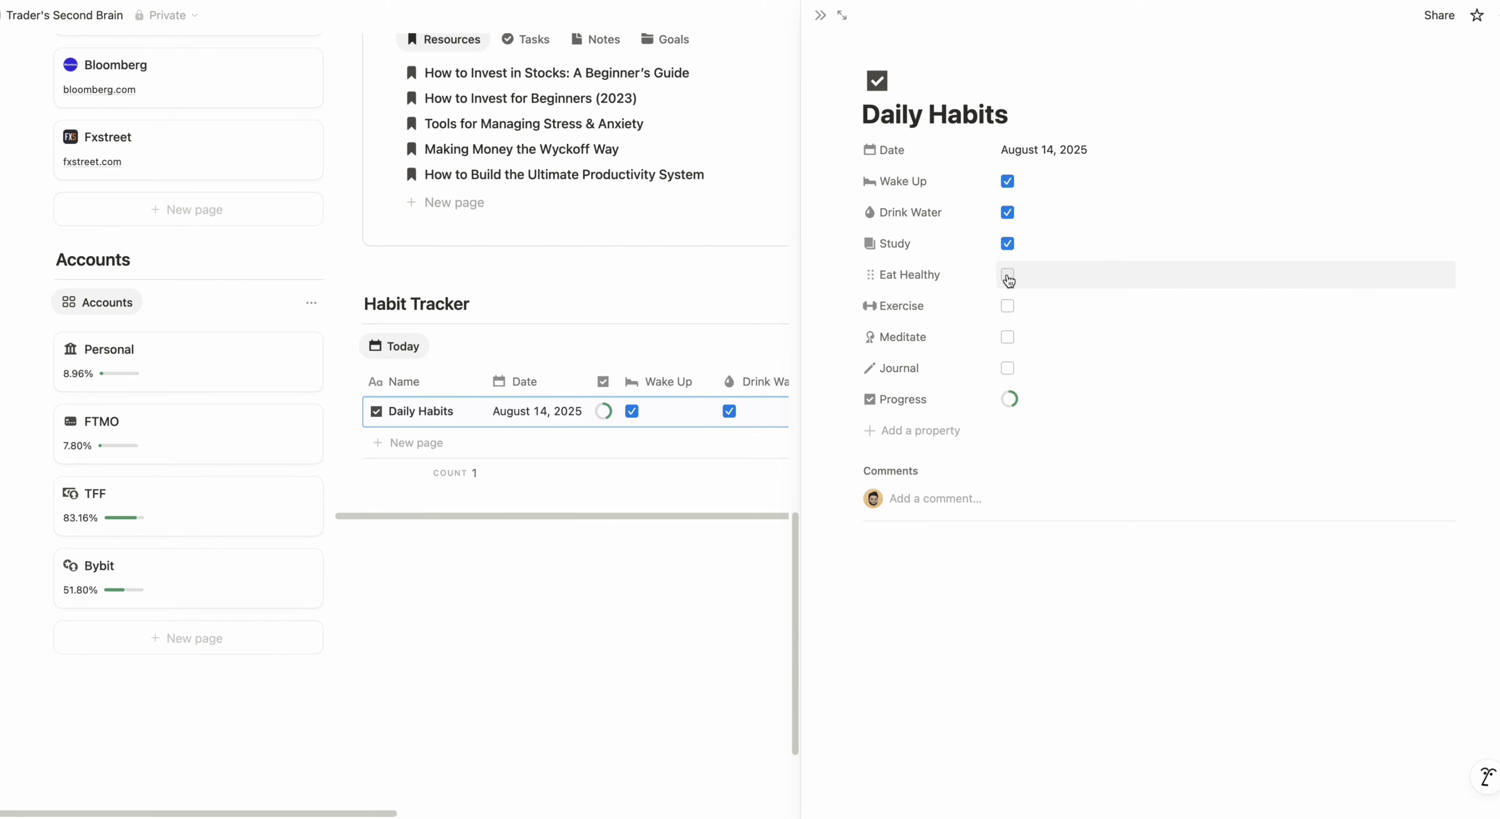
left_click(1008, 275)
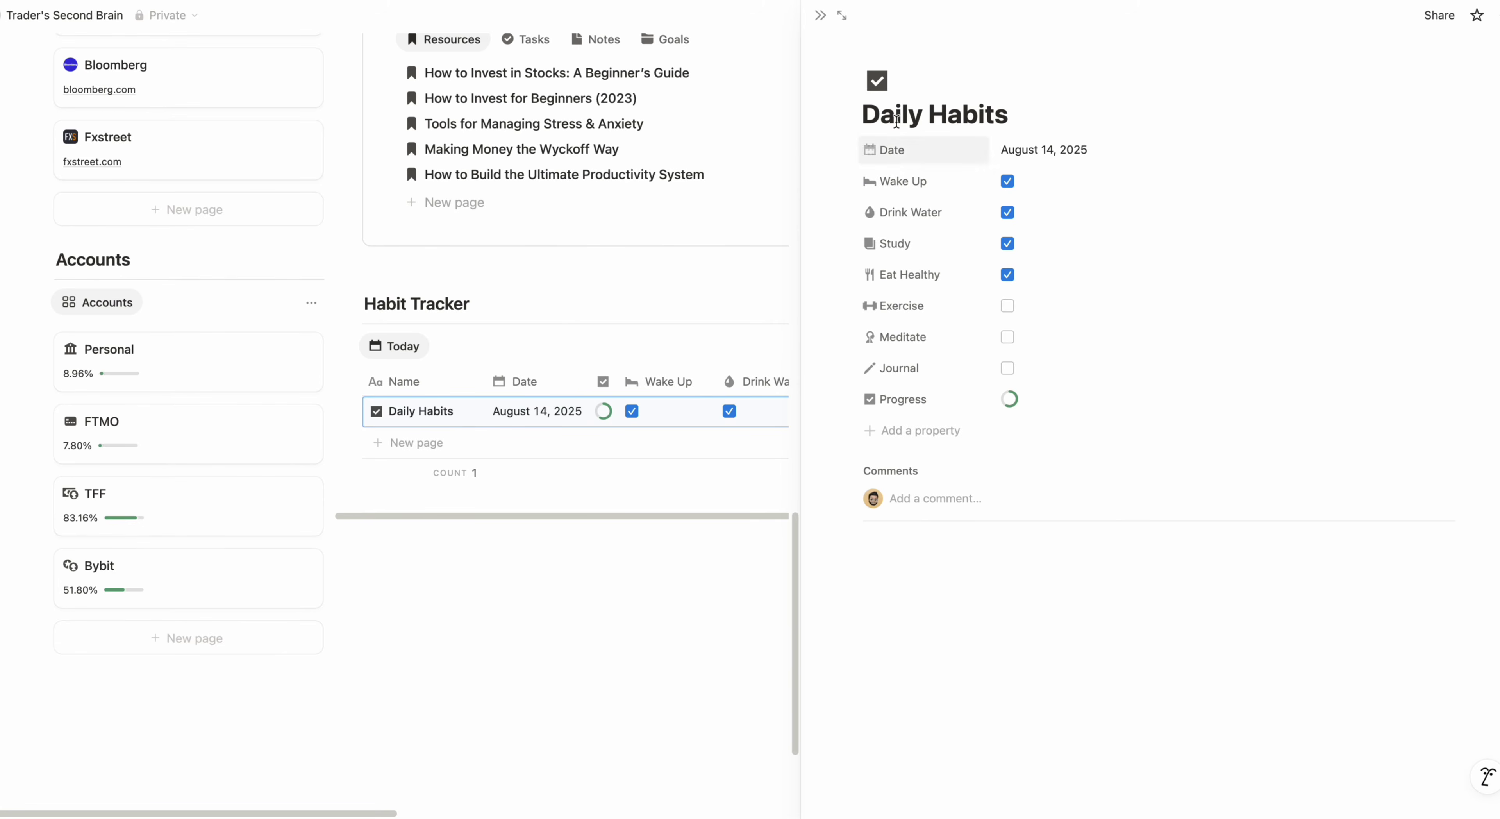
left_click(821, 16)
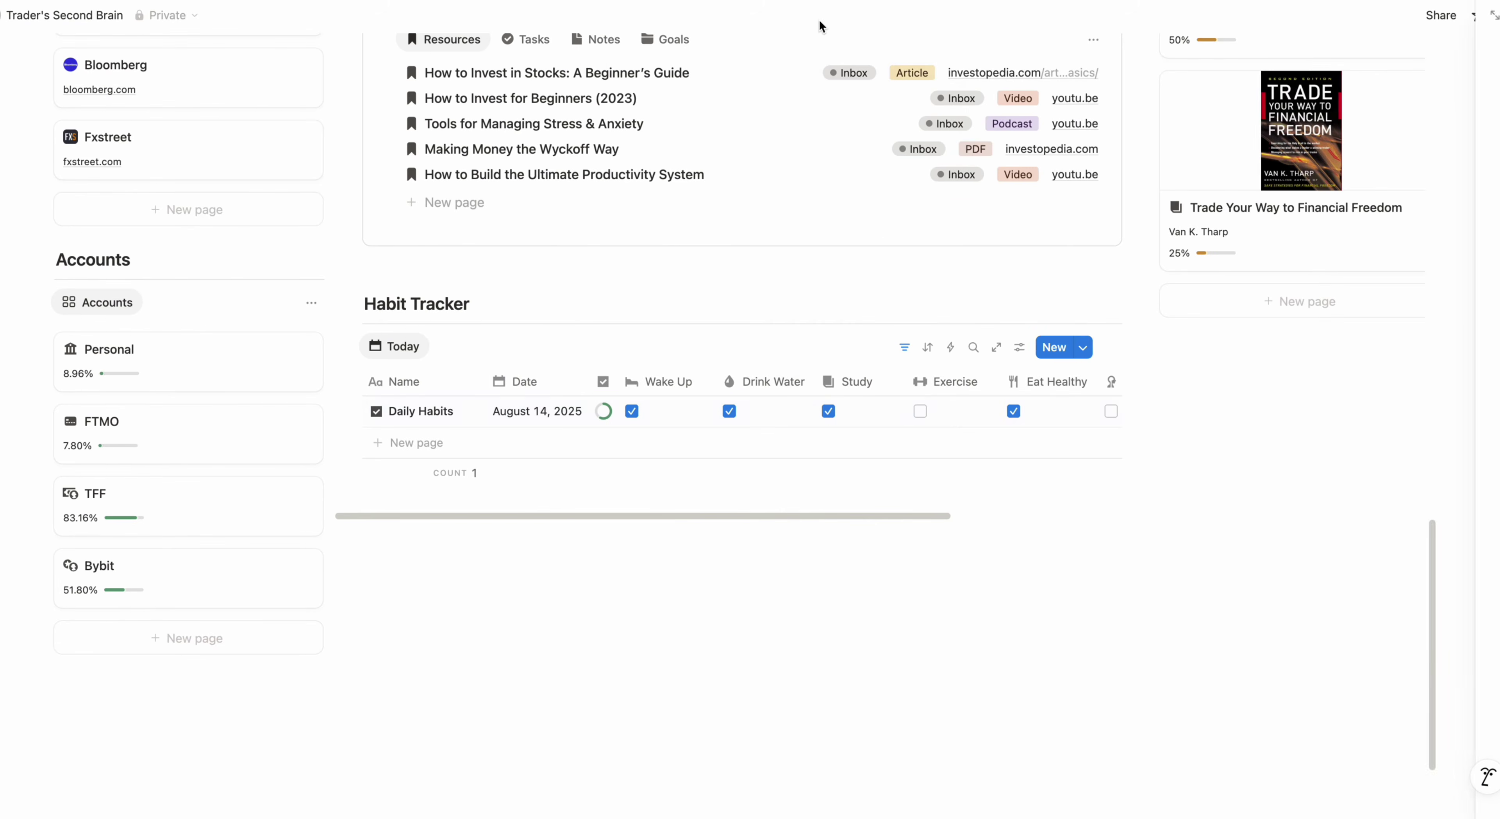
left_click(147, 437)
left_click(168, 438)
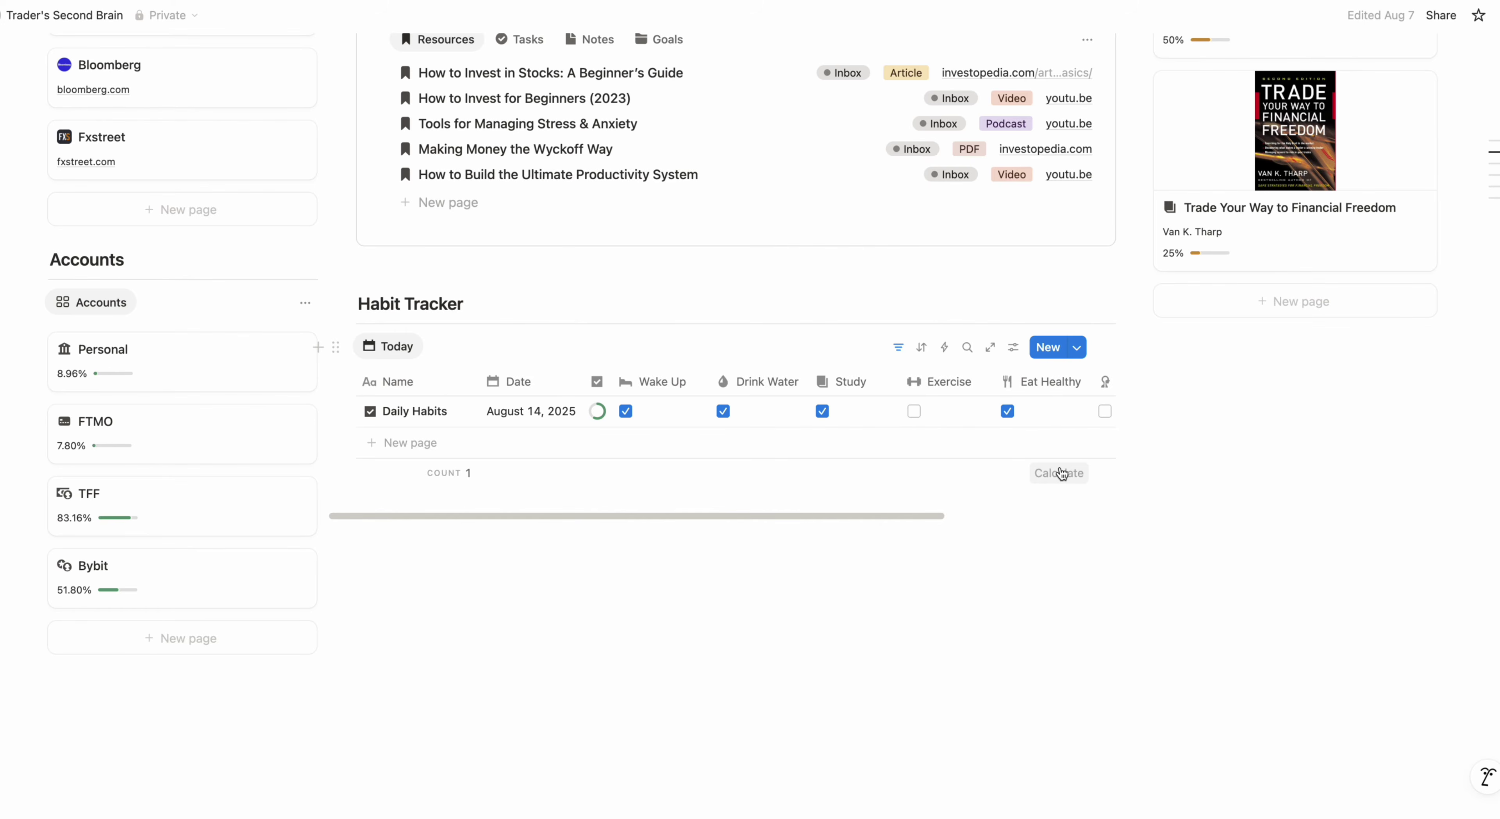
- Open the book When Genius Failed from the dashboard's Books section, look through its page and notes, and close it
scroll(1060, 473, "up", 6)
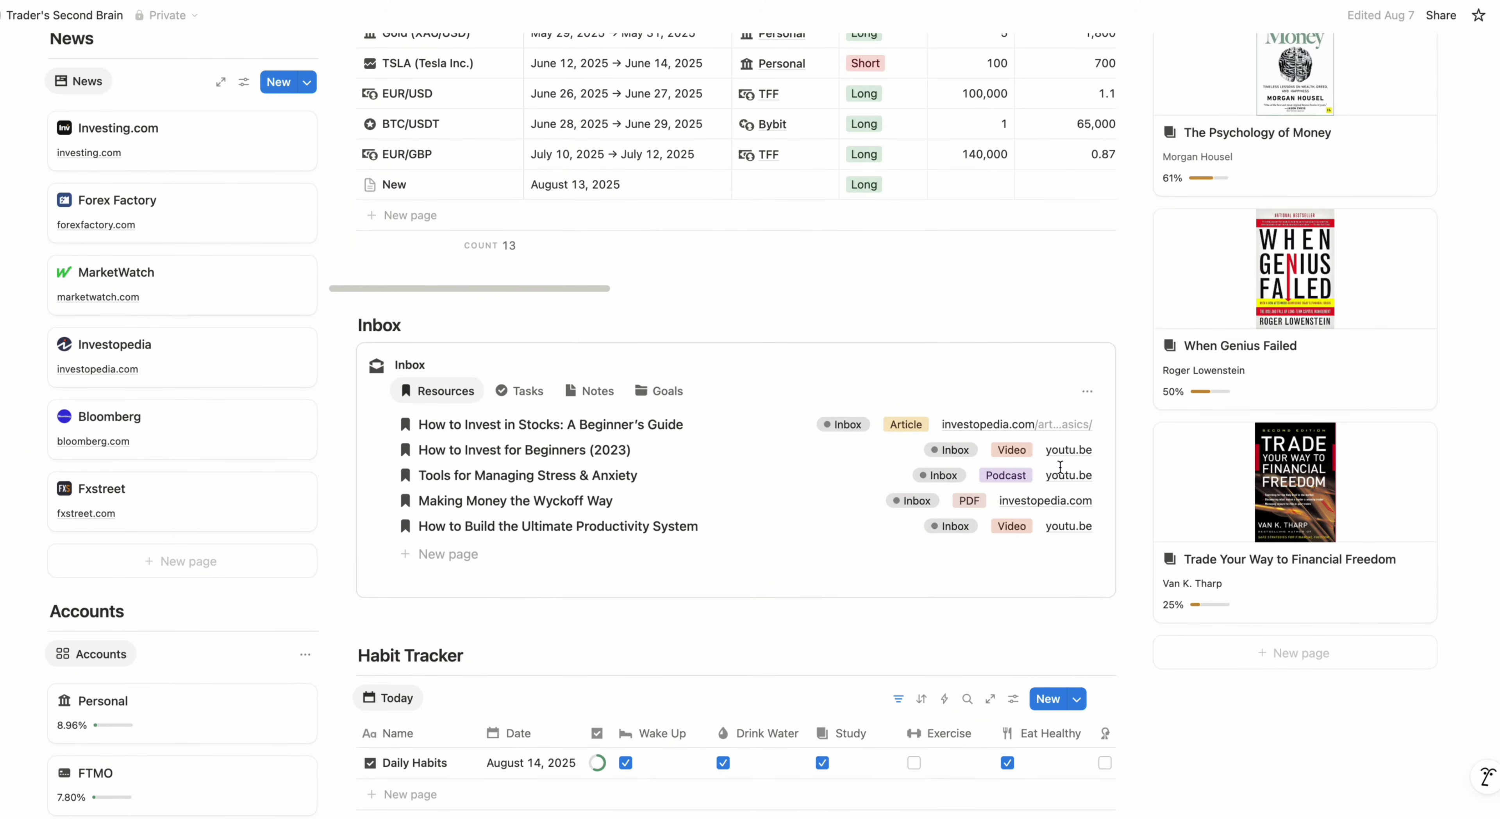
left_click(1287, 299)
scroll(1008, 445, "down", 10)
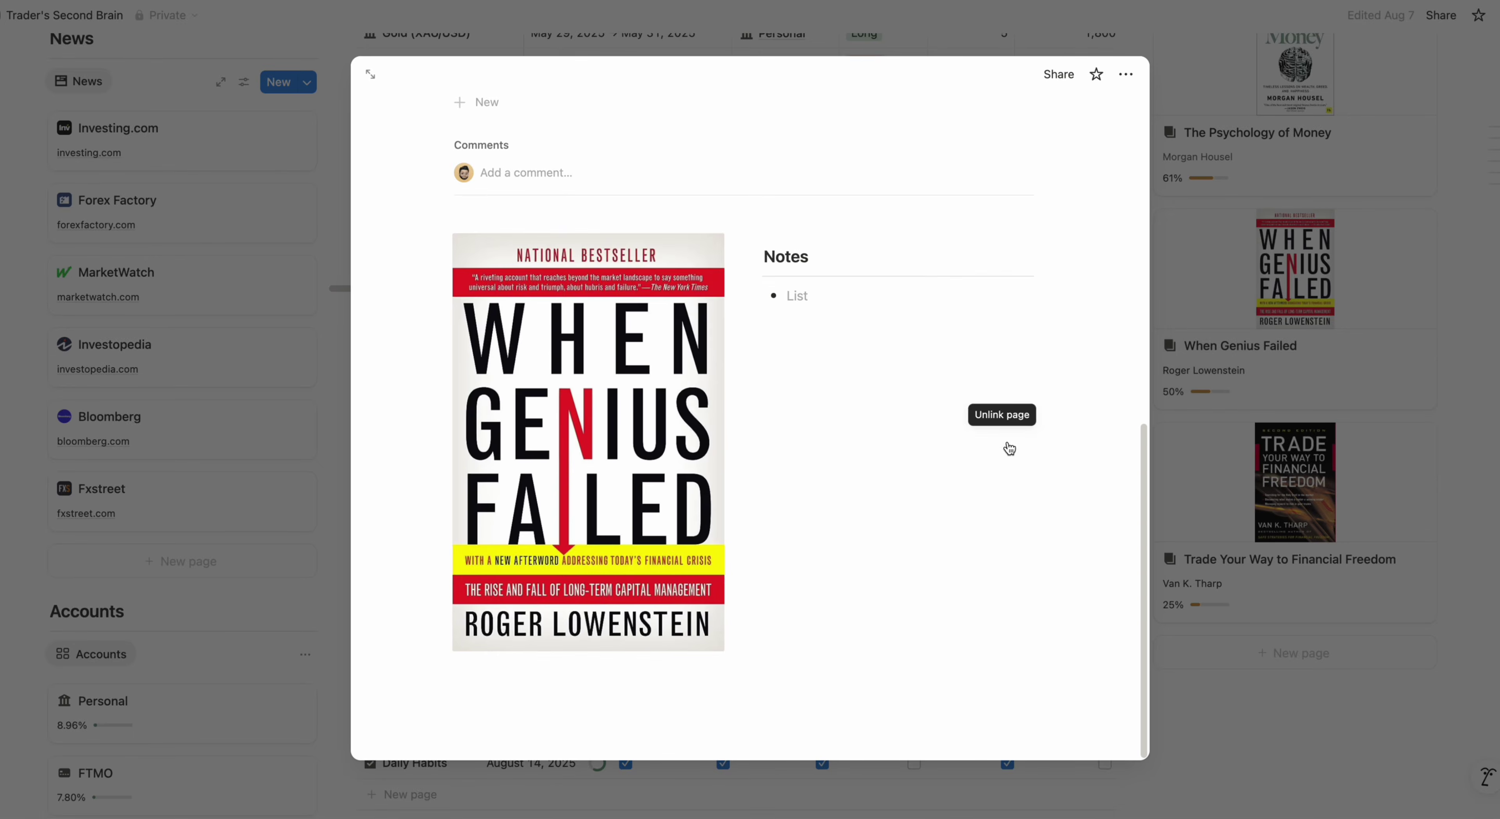
scroll(1009, 444, "up", 7)
key("Escape")
- Look over the dashboard's Trading Journal, day checklist and Daily P&L chart, up to the market ticker
scroll(1246, 340, "up", 9)
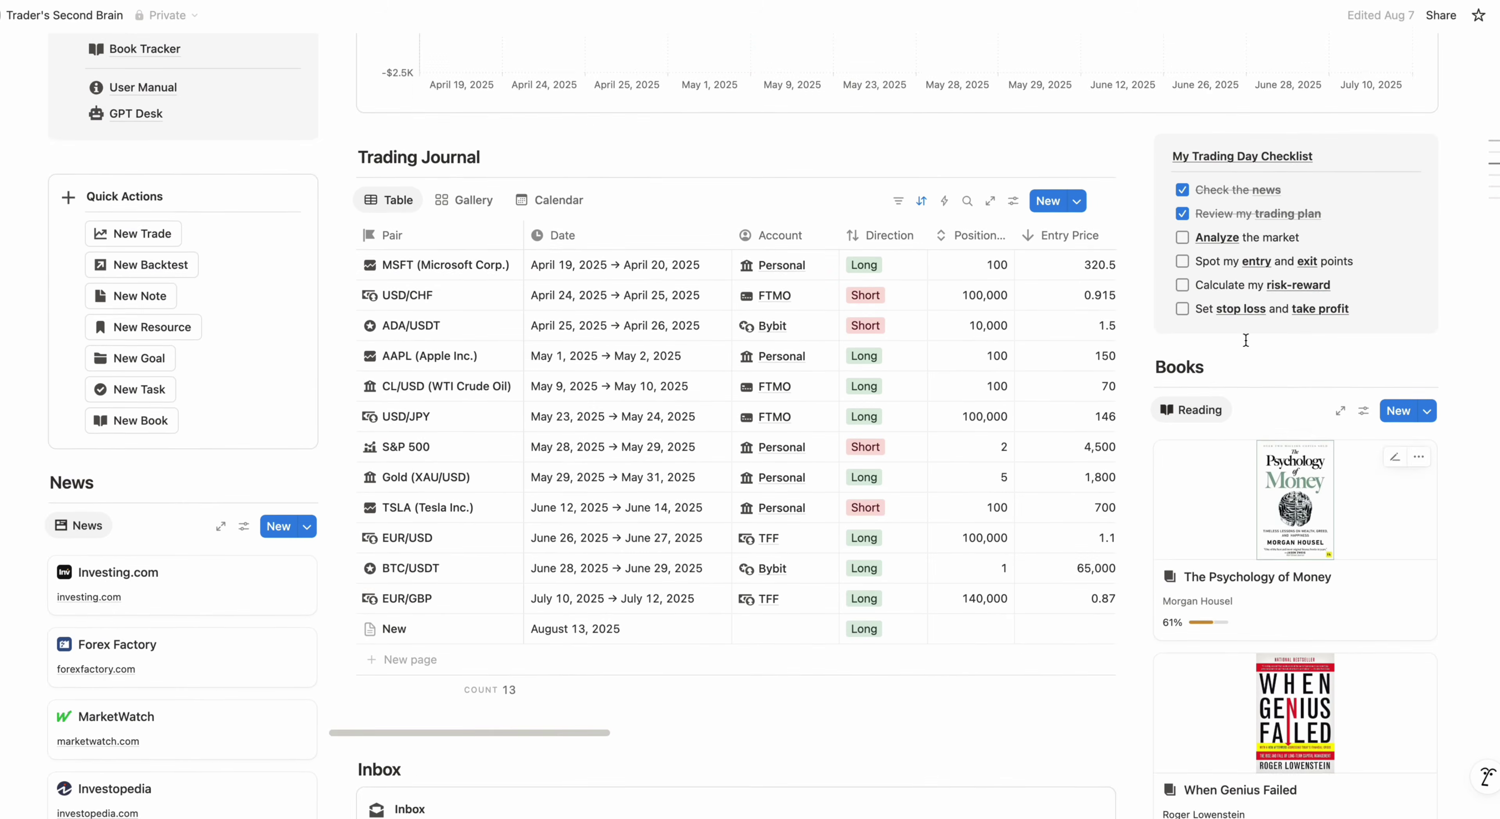
scroll(1246, 340, "up", 3)
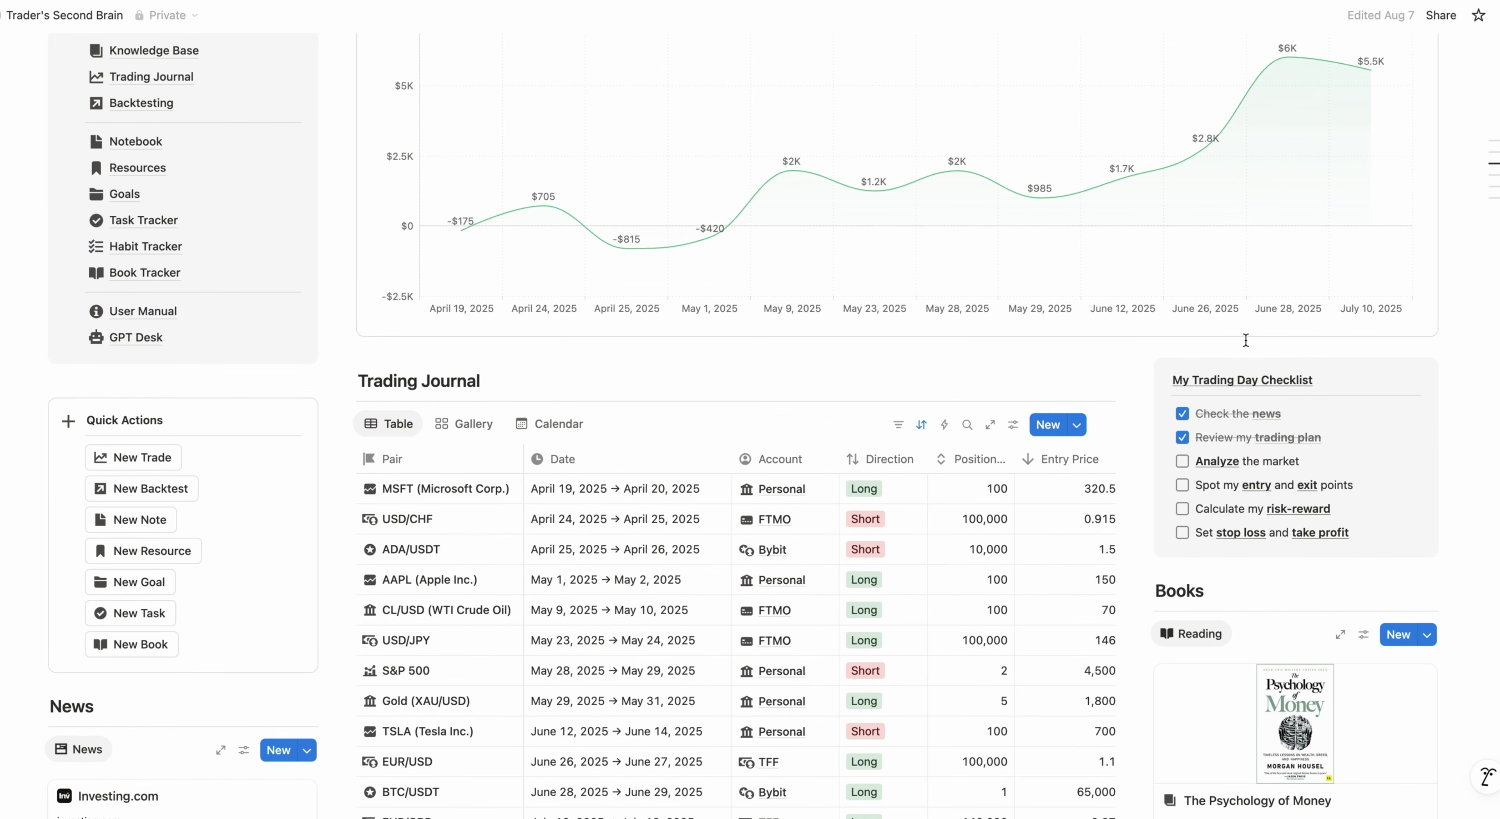
scroll(1246, 340, "up", 7)
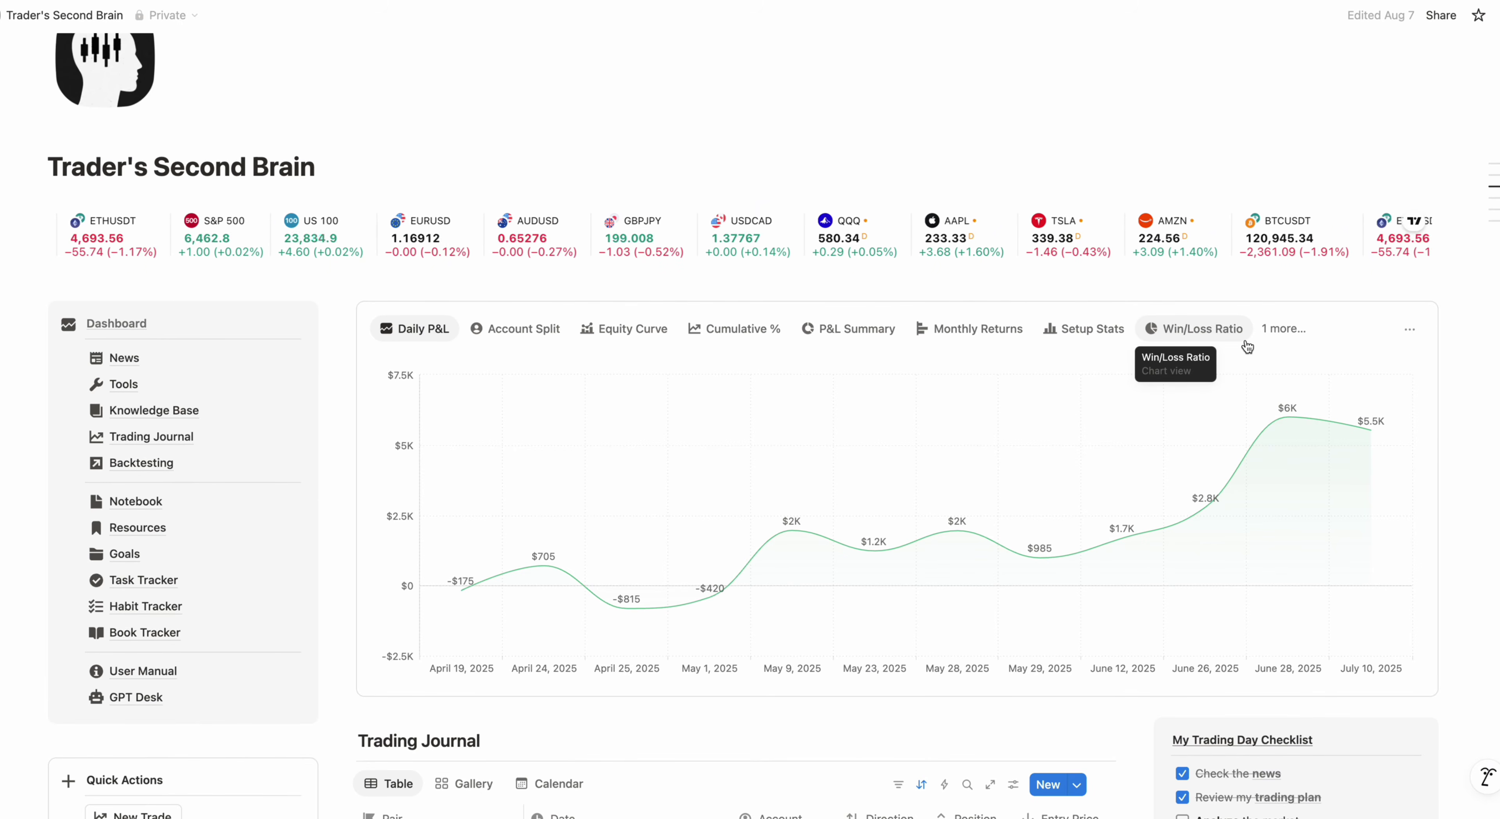
- Move the Daily P&L chart block to full page width under the market ticker and place it in the wider column of a new two-column layout
left_click_drag(337, 312, 269, 288)
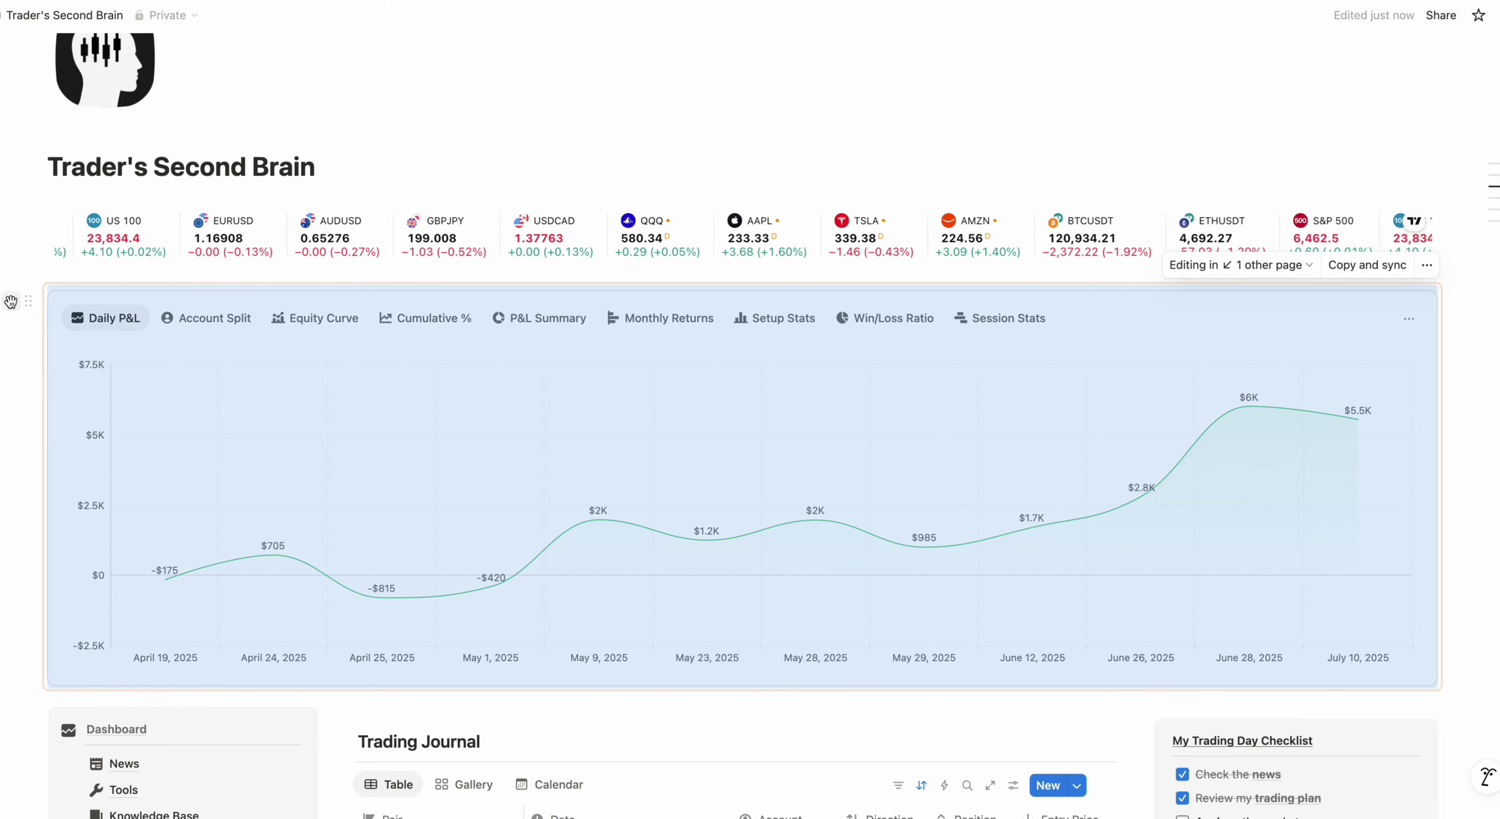
left_click(10, 301)
type("/2")
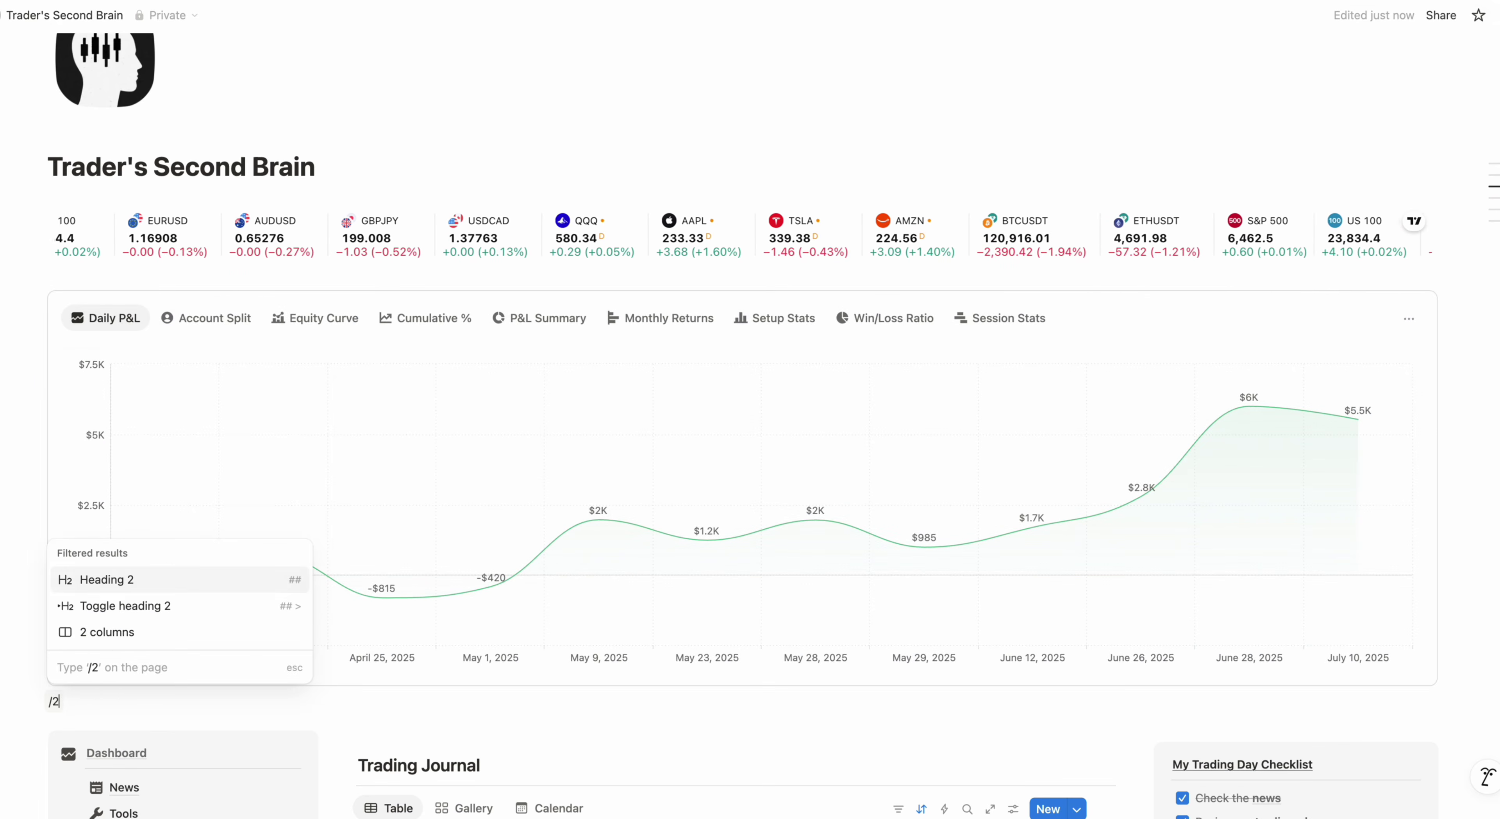
left_click(127, 630)
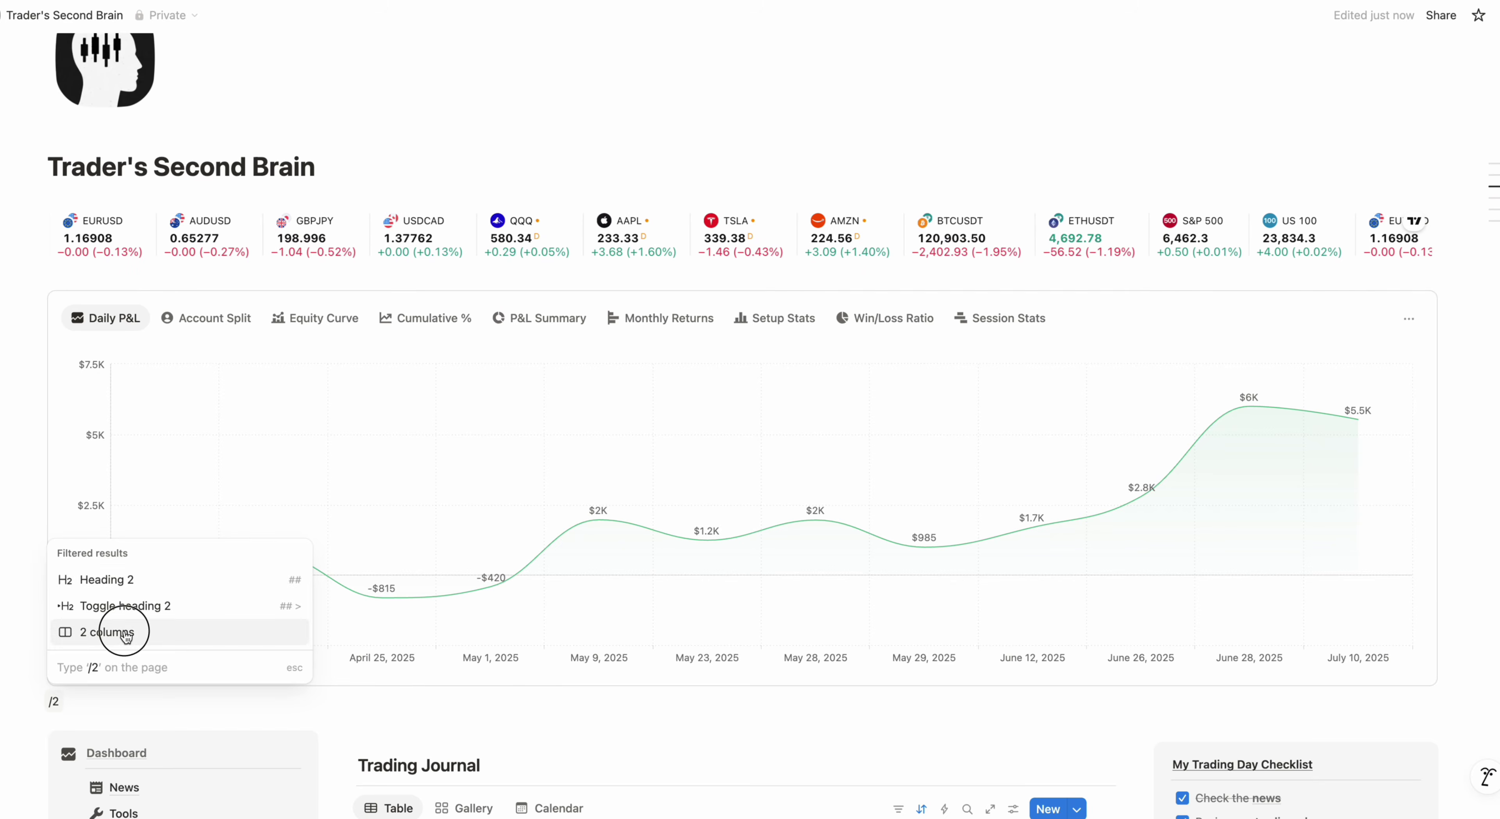
left_click_drag(45, 367, 64, 708)
left_click_drag(742, 580, 1059, 593)
- Copy the link to the P&L Summary chart view and paste it into the empty column beside the charts as a linked database view
left_click(1144, 381)
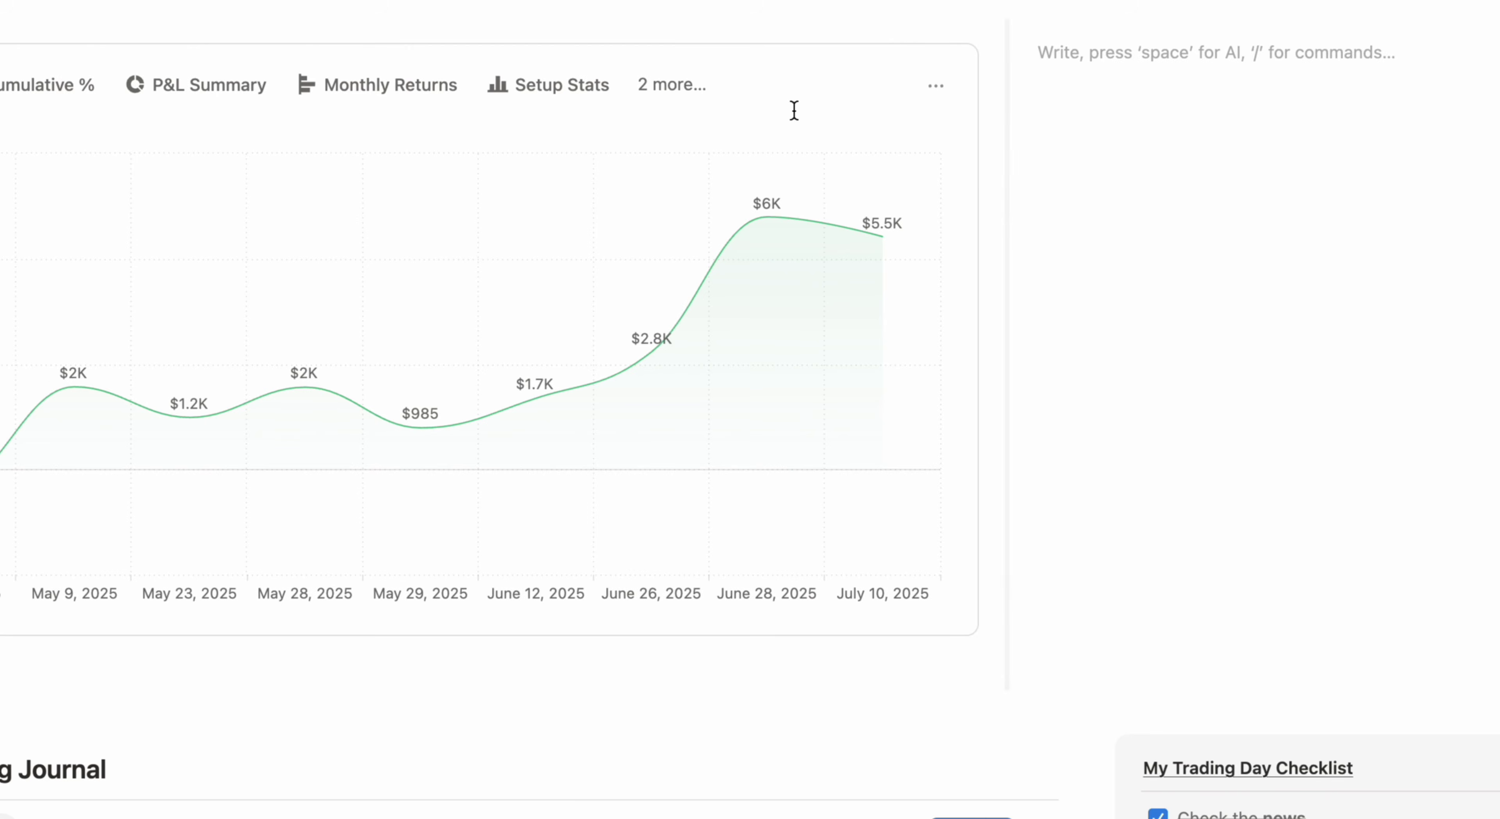
left_click(668, 98)
left_click(757, 338)
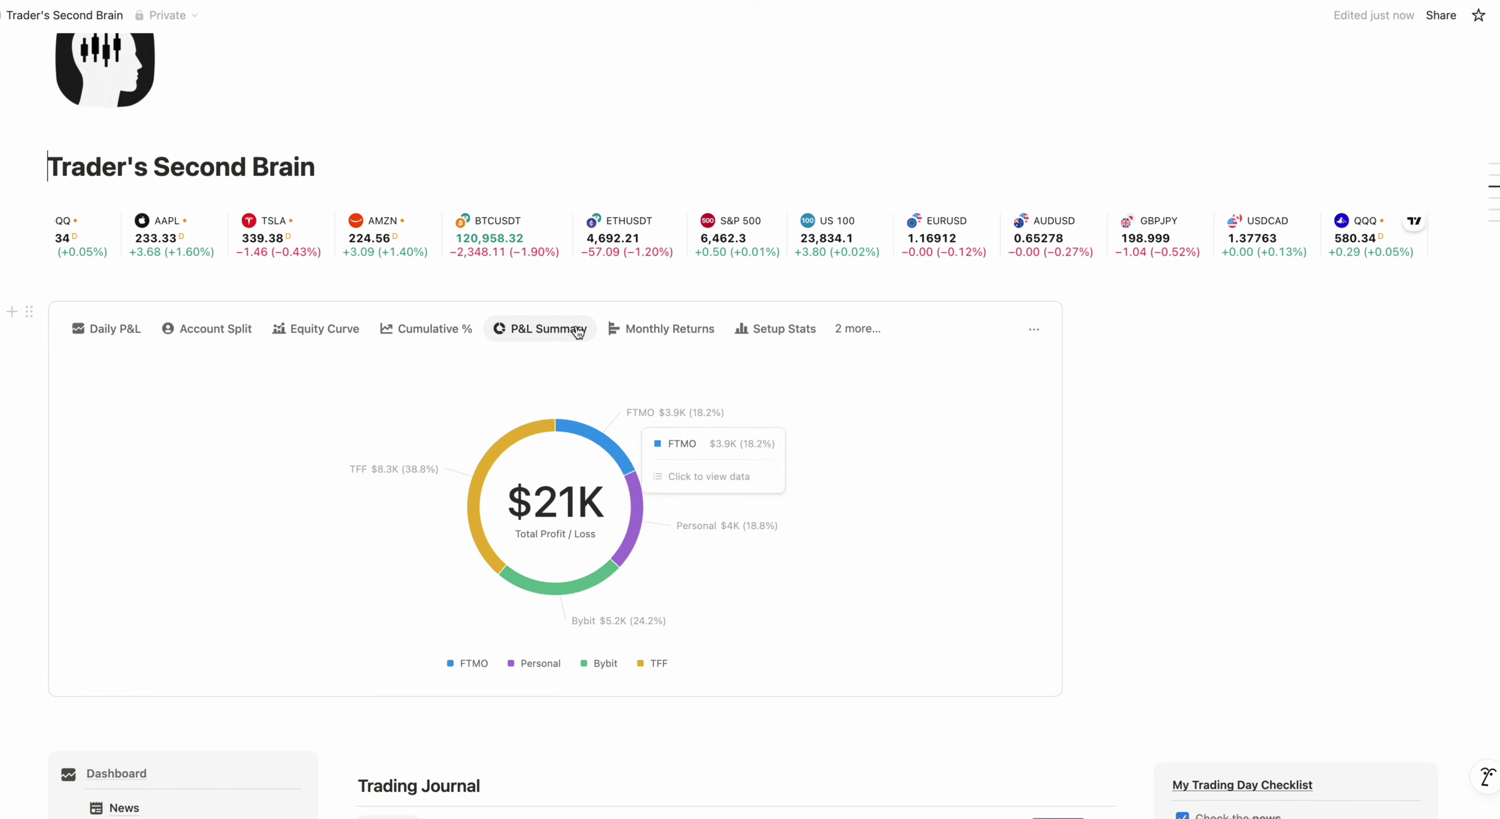
left_click(578, 332)
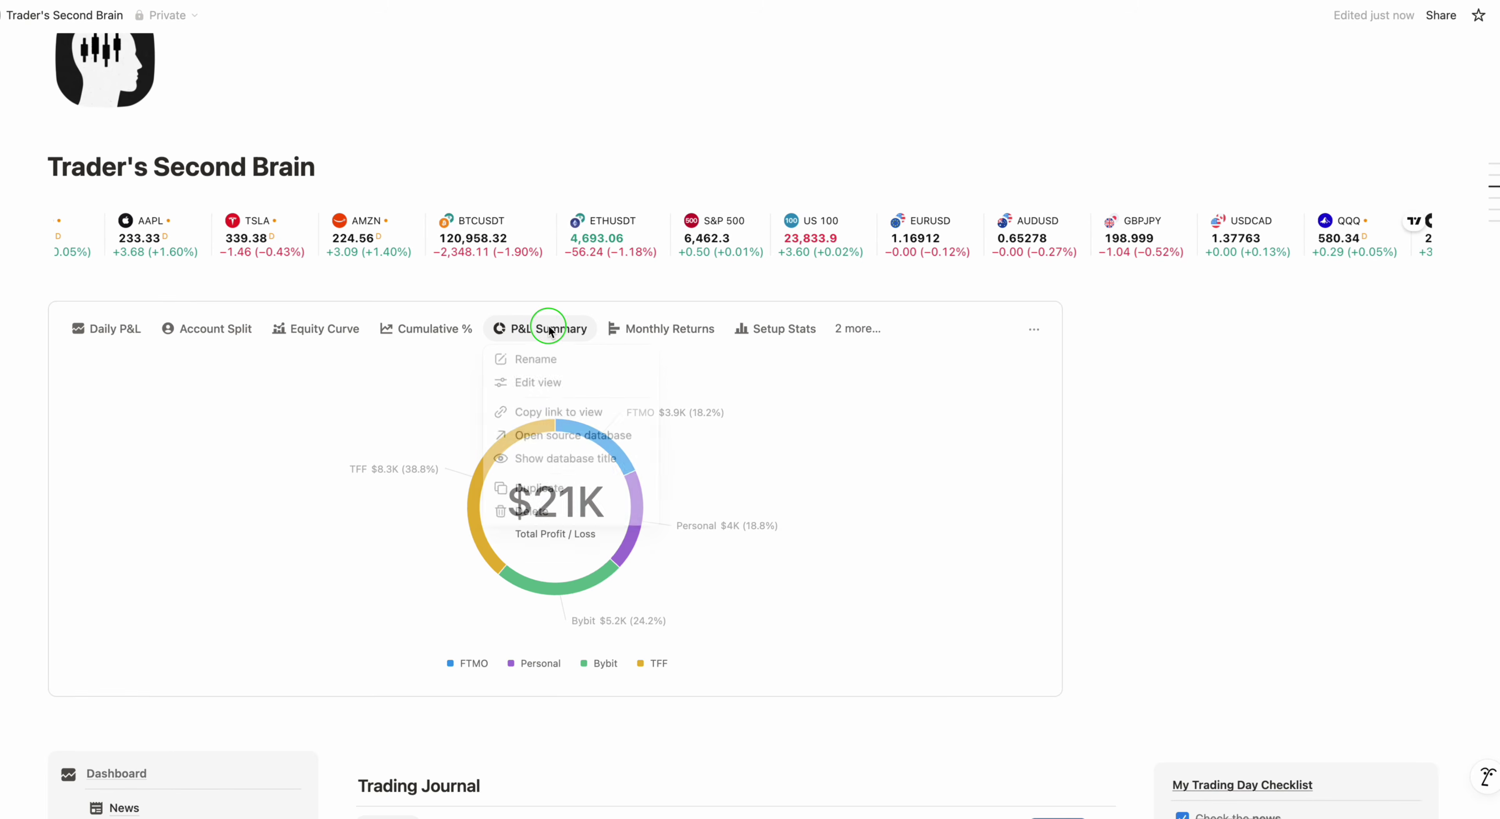
left_click(574, 418)
key("super+v")
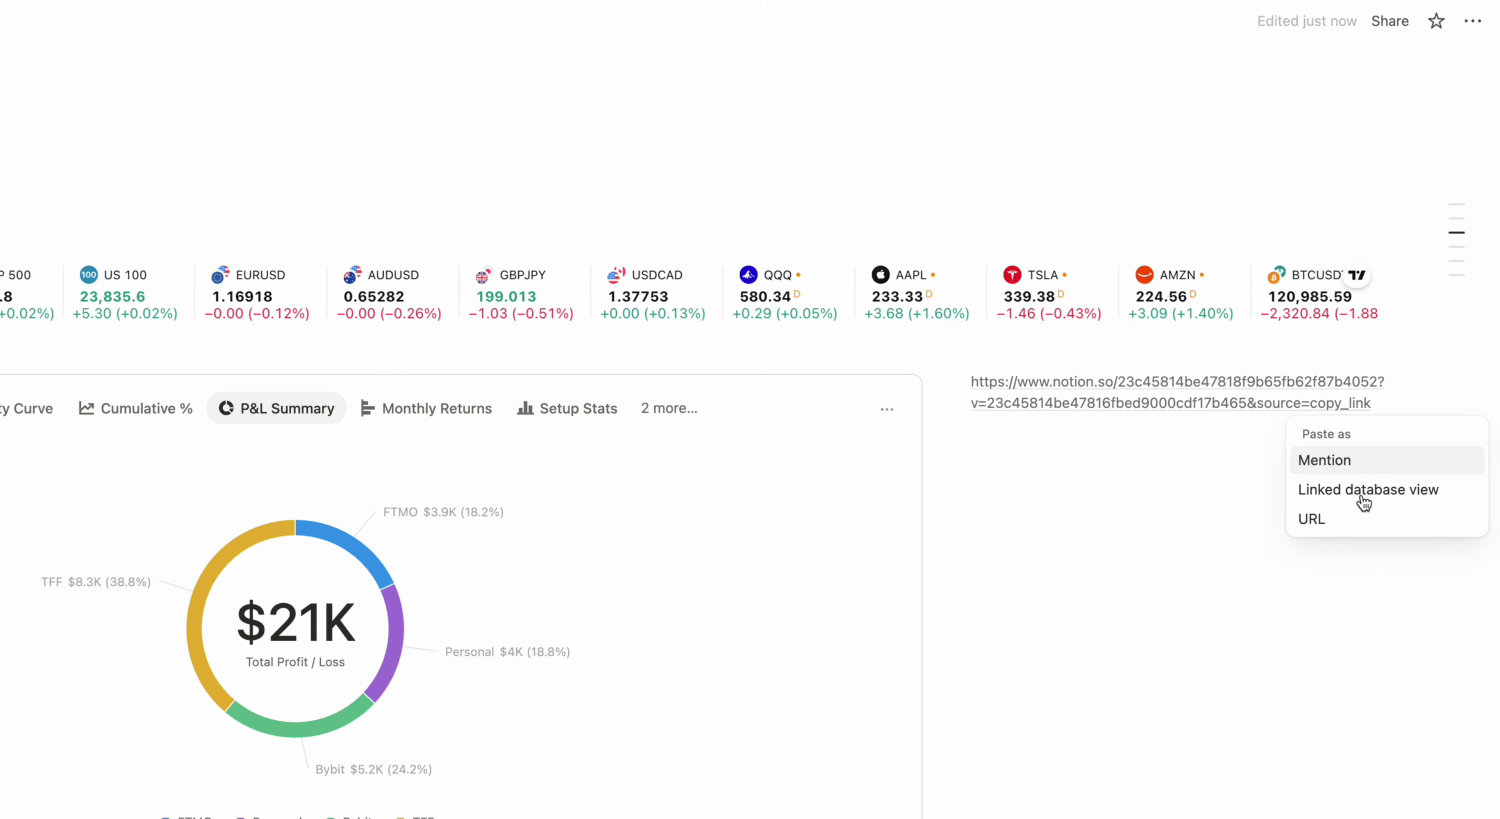
left_click(1372, 495)
- Delete the P&L Summary view from the main chart block
left_click(284, 408)
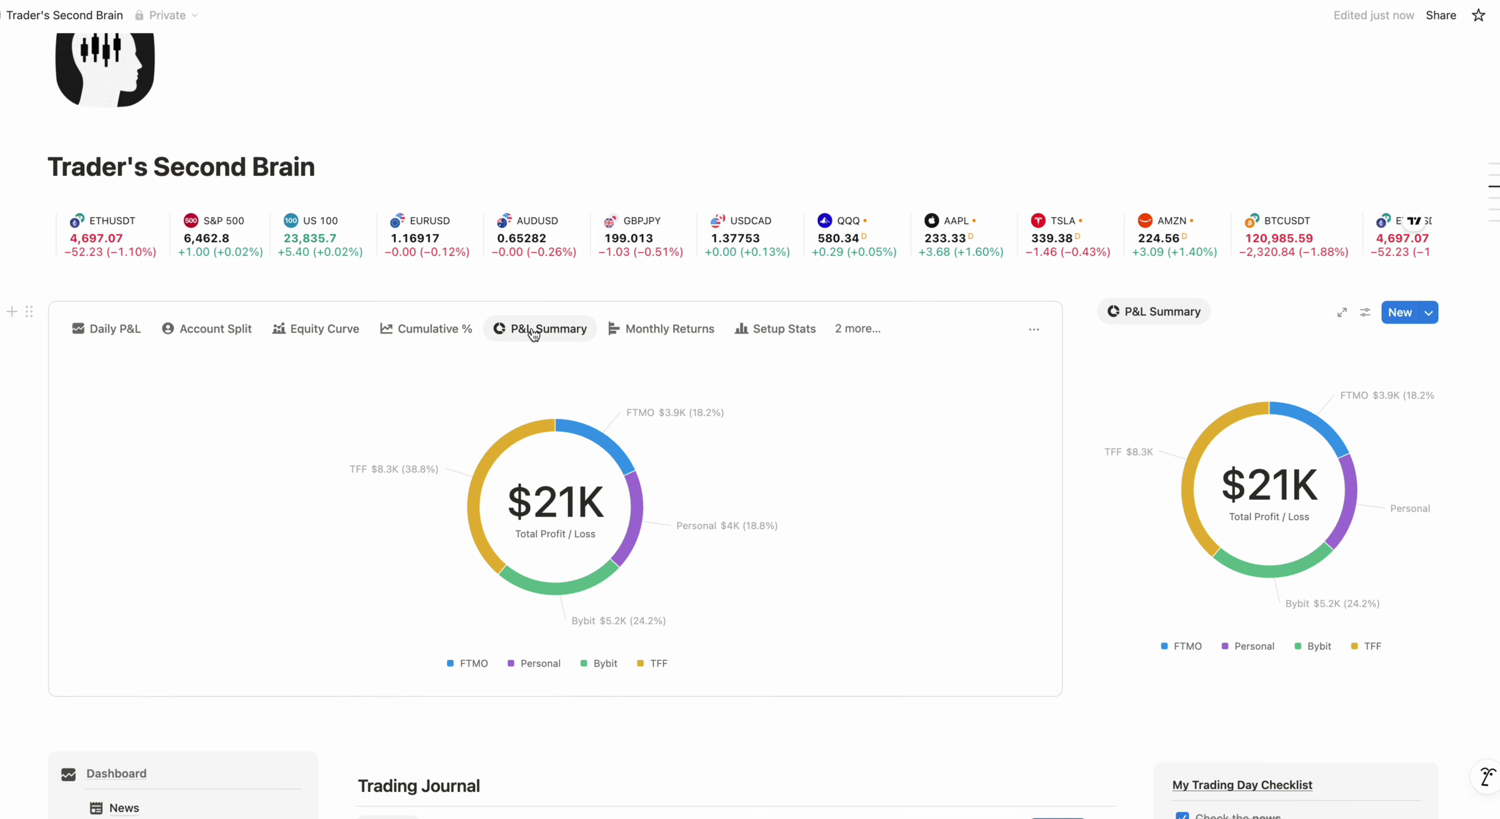
left_click(267, 409)
left_click(525, 515)
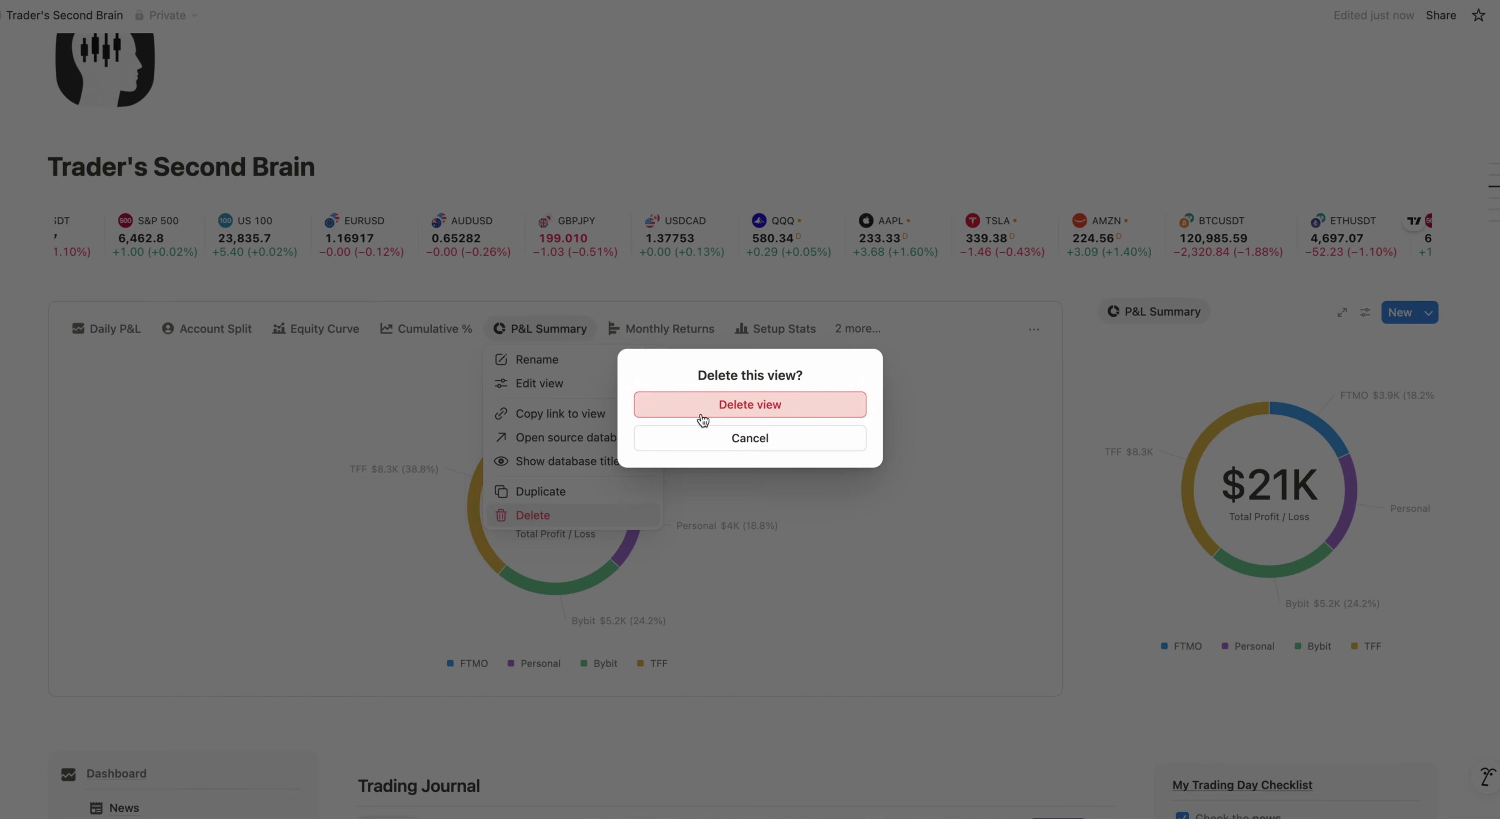
left_click(741, 412)
- Set the data labels of the standalone P&L Summary donut chart to None
left_click(1365, 312)
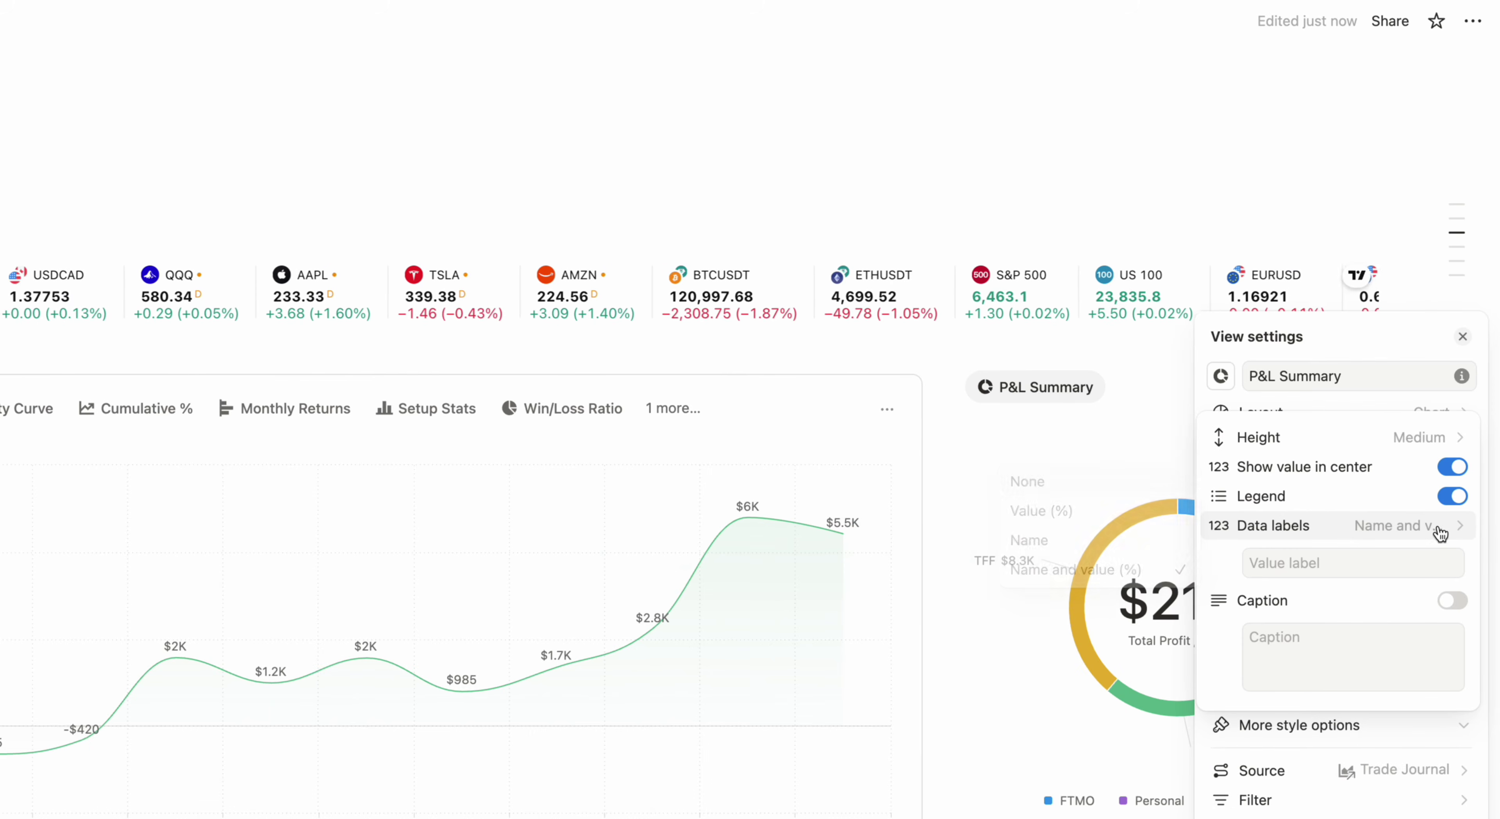
left_click(1481, 432)
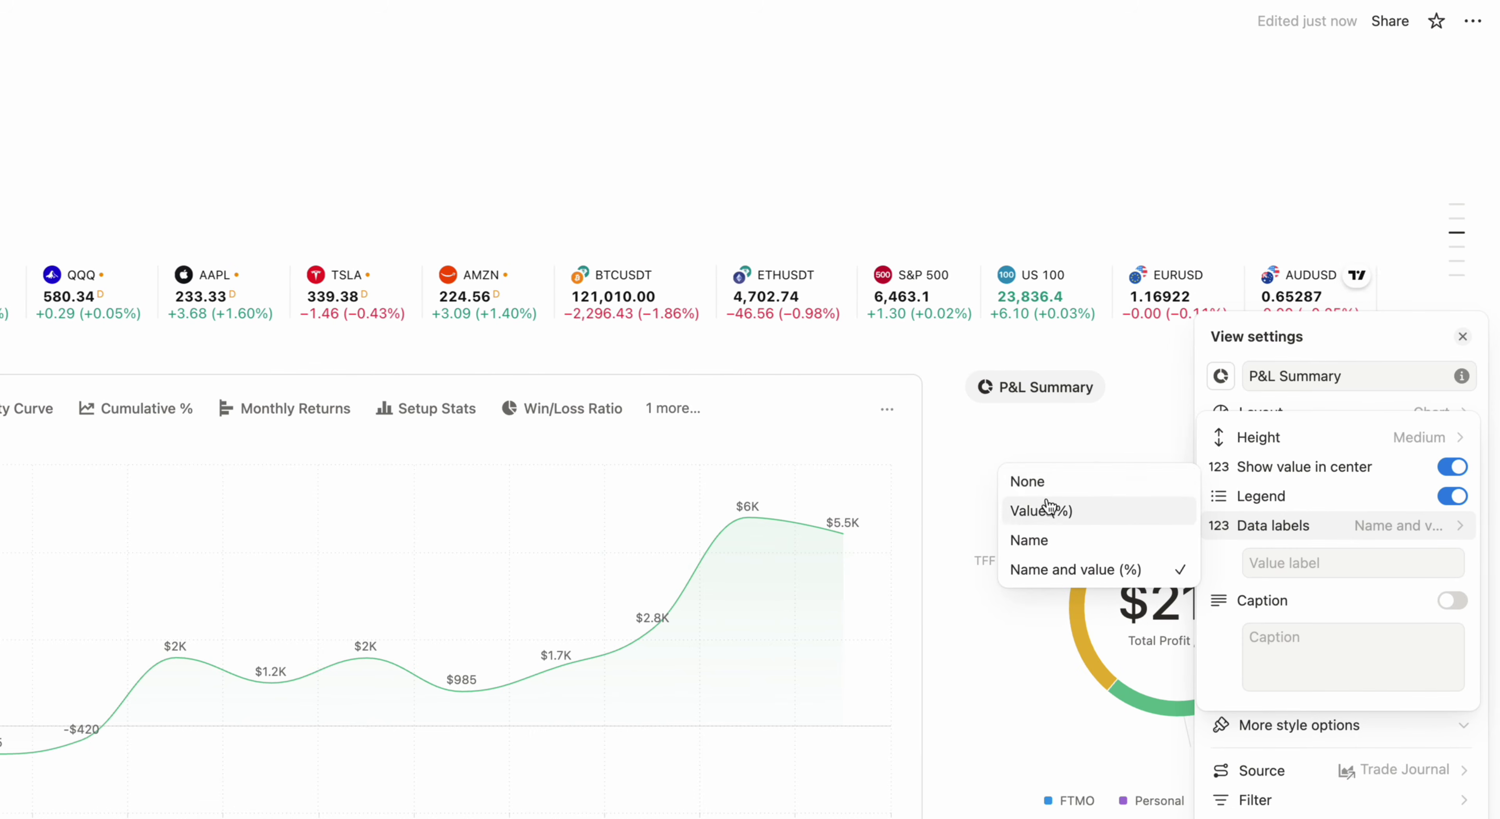
left_click(1040, 482)
left_click(1007, 476)
left_click(1006, 475)
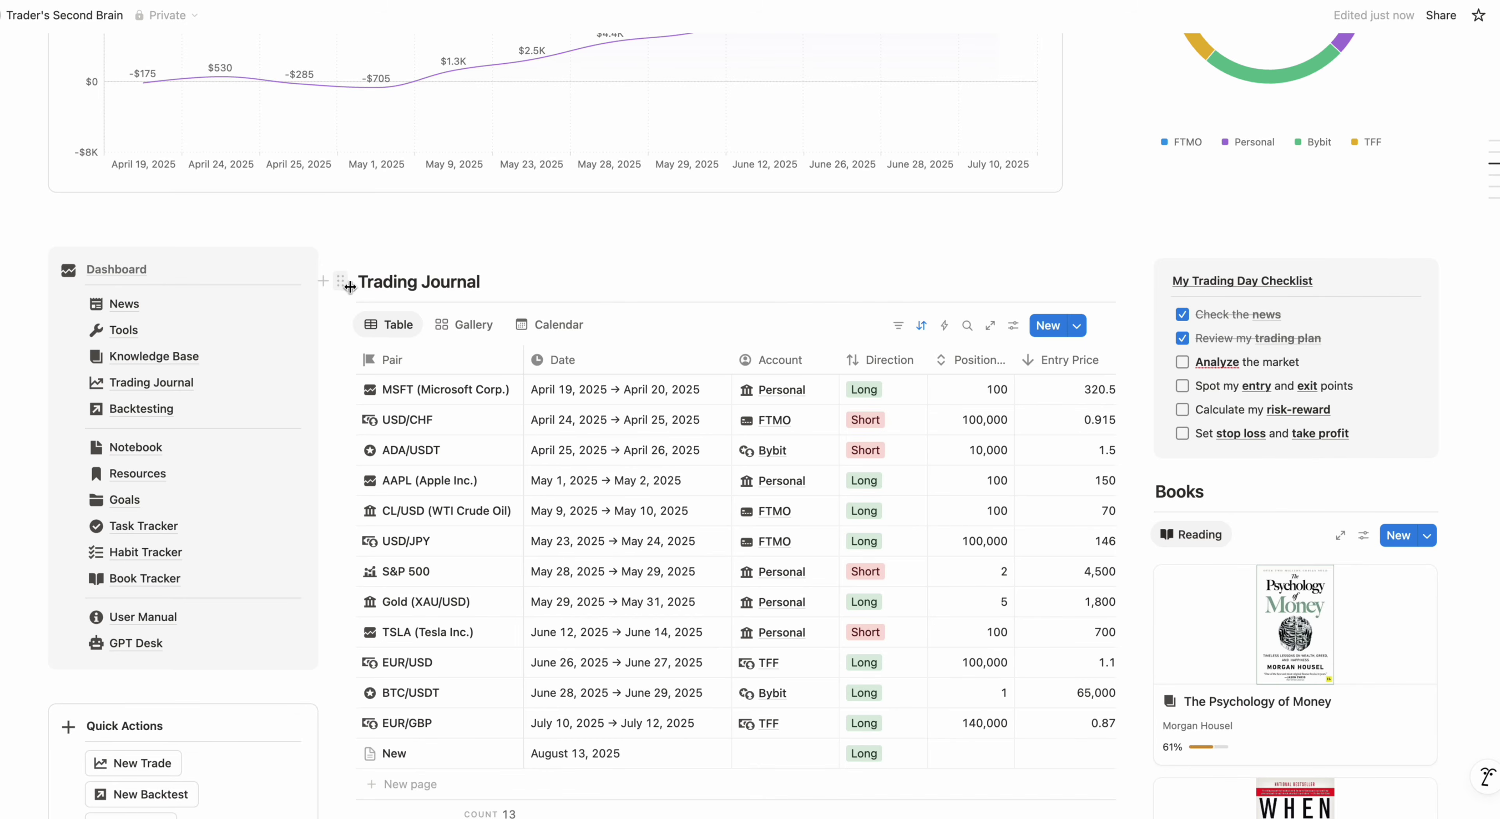
- Move the Trading Journal heading and table to full page width beneath the charts and look across the table's columns
left_click_drag(422, 267, 505, 486)
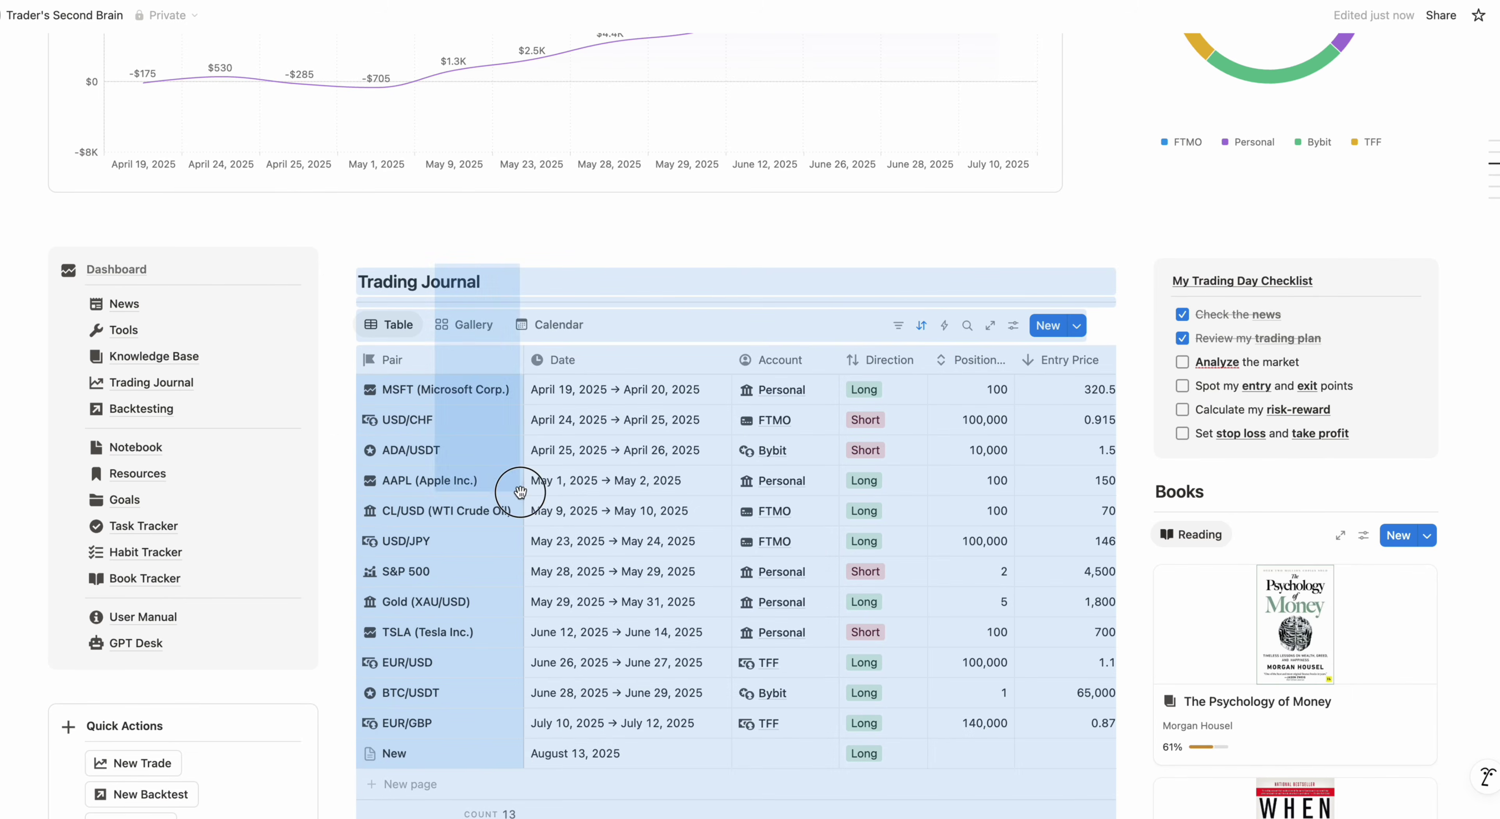
left_click_drag(340, 282, 117, 230)
scroll(1286, 529, "right", 5)
scroll(1285, 530, "left", 8)
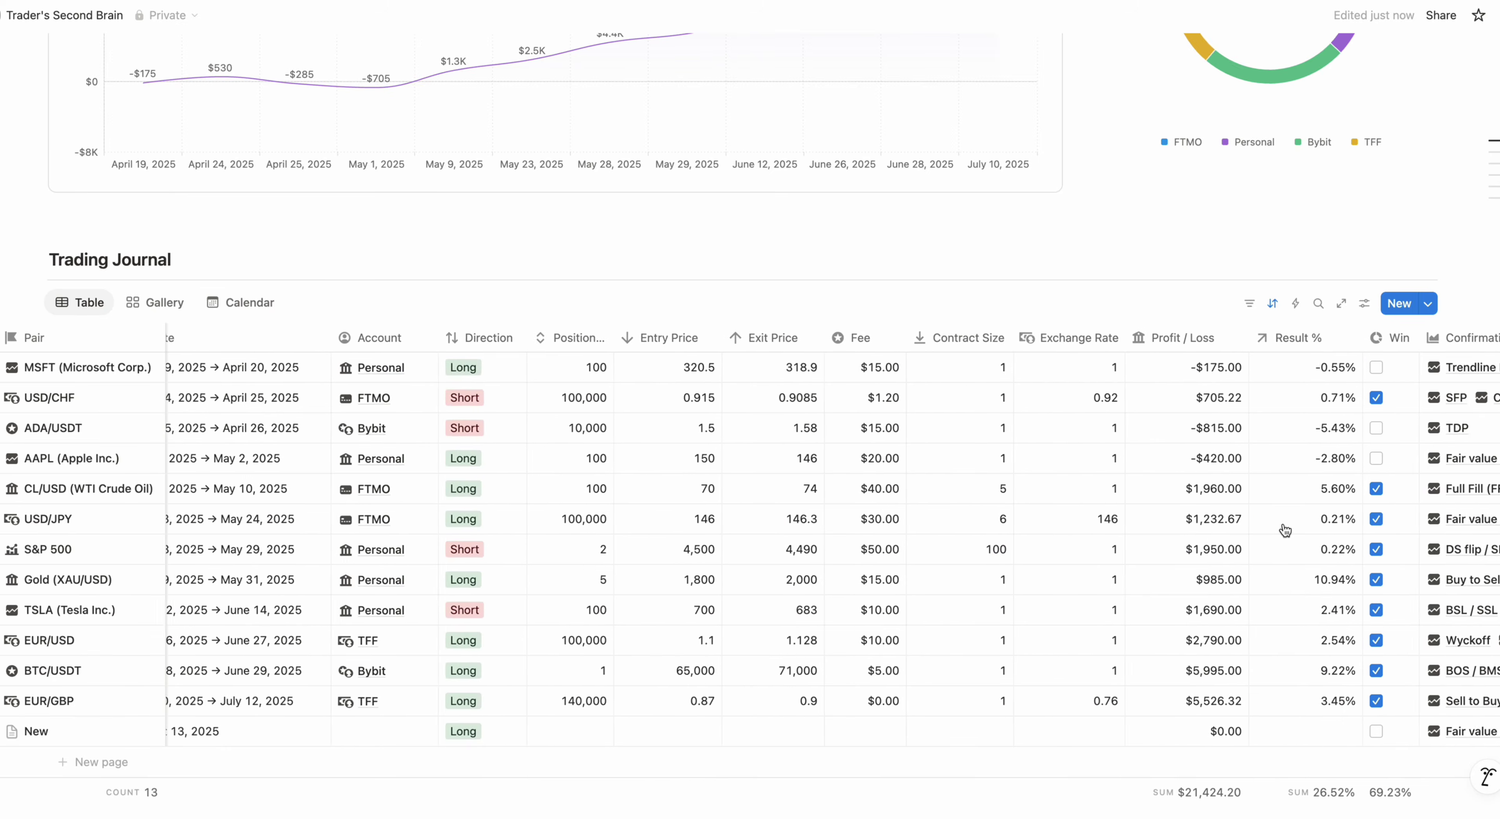
- Move the Accounts section into the column above My Trading Day Checklist and delete the synced checklist block
scroll(1223, 496, "down", 10)
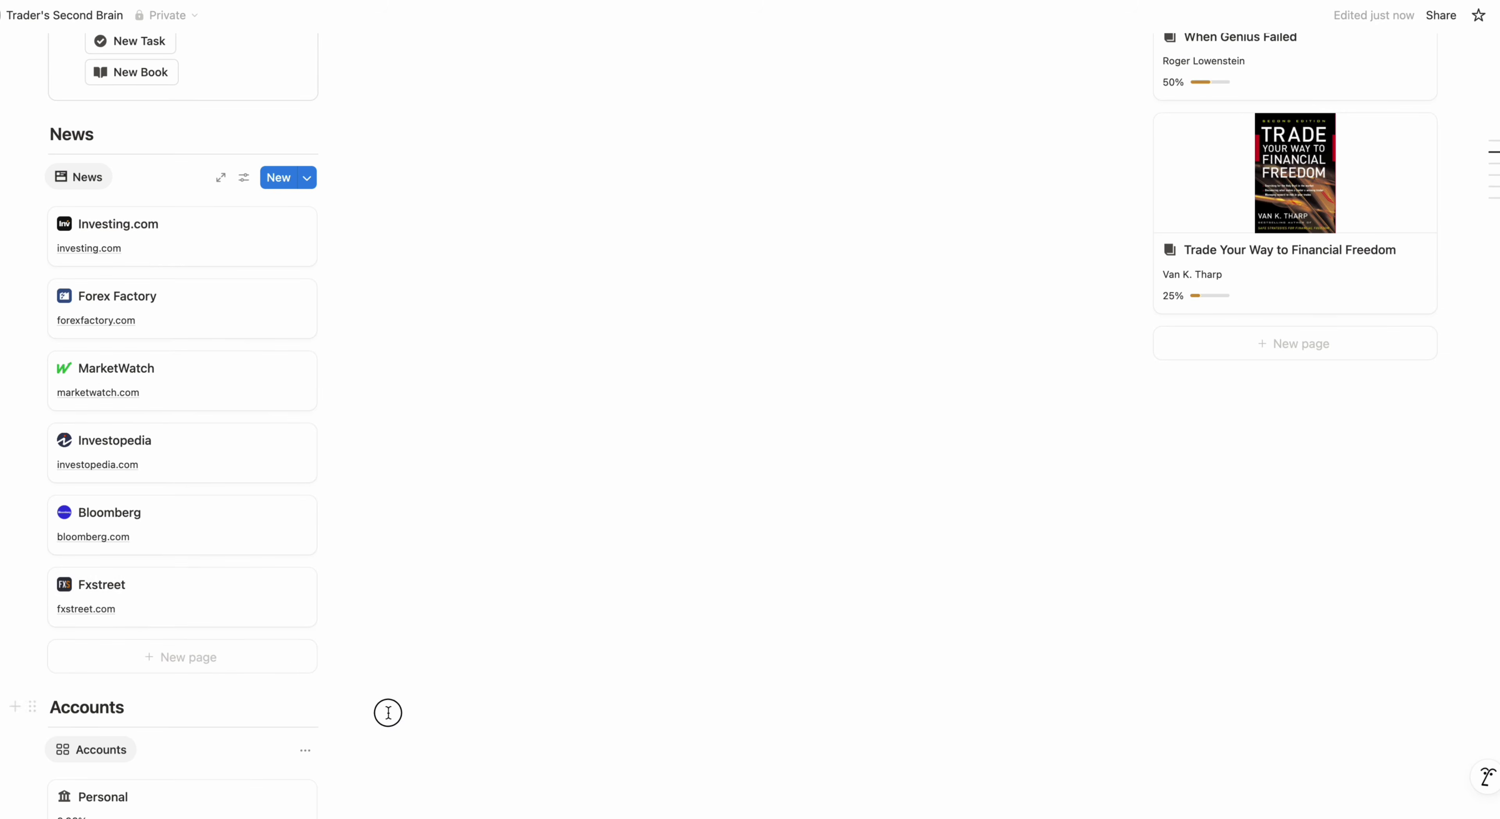
left_click_drag(388, 712, 1357, 533)
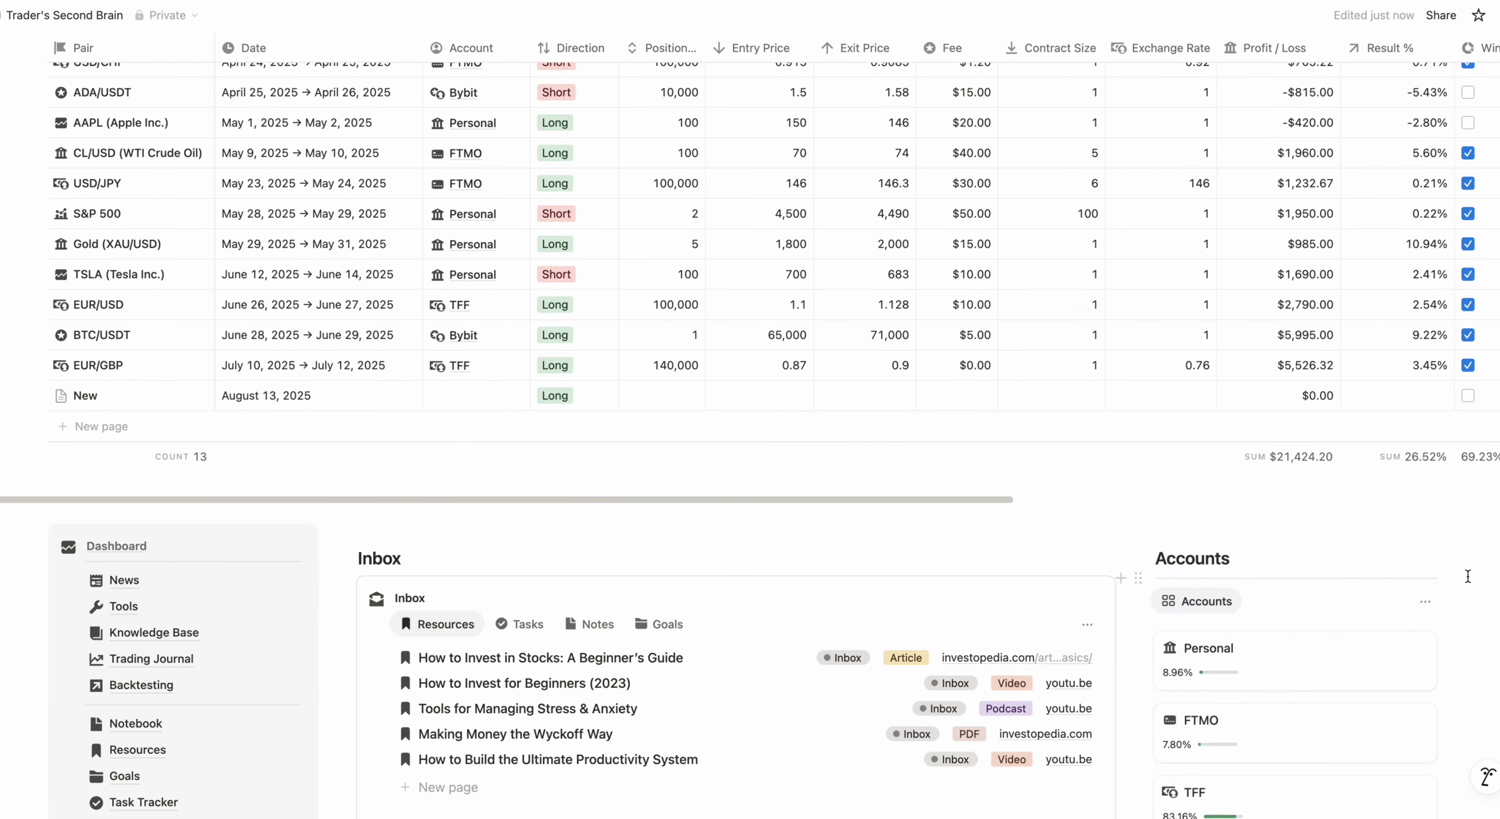
scroll(1209, 575, "down", 6)
left_click(1134, 594)
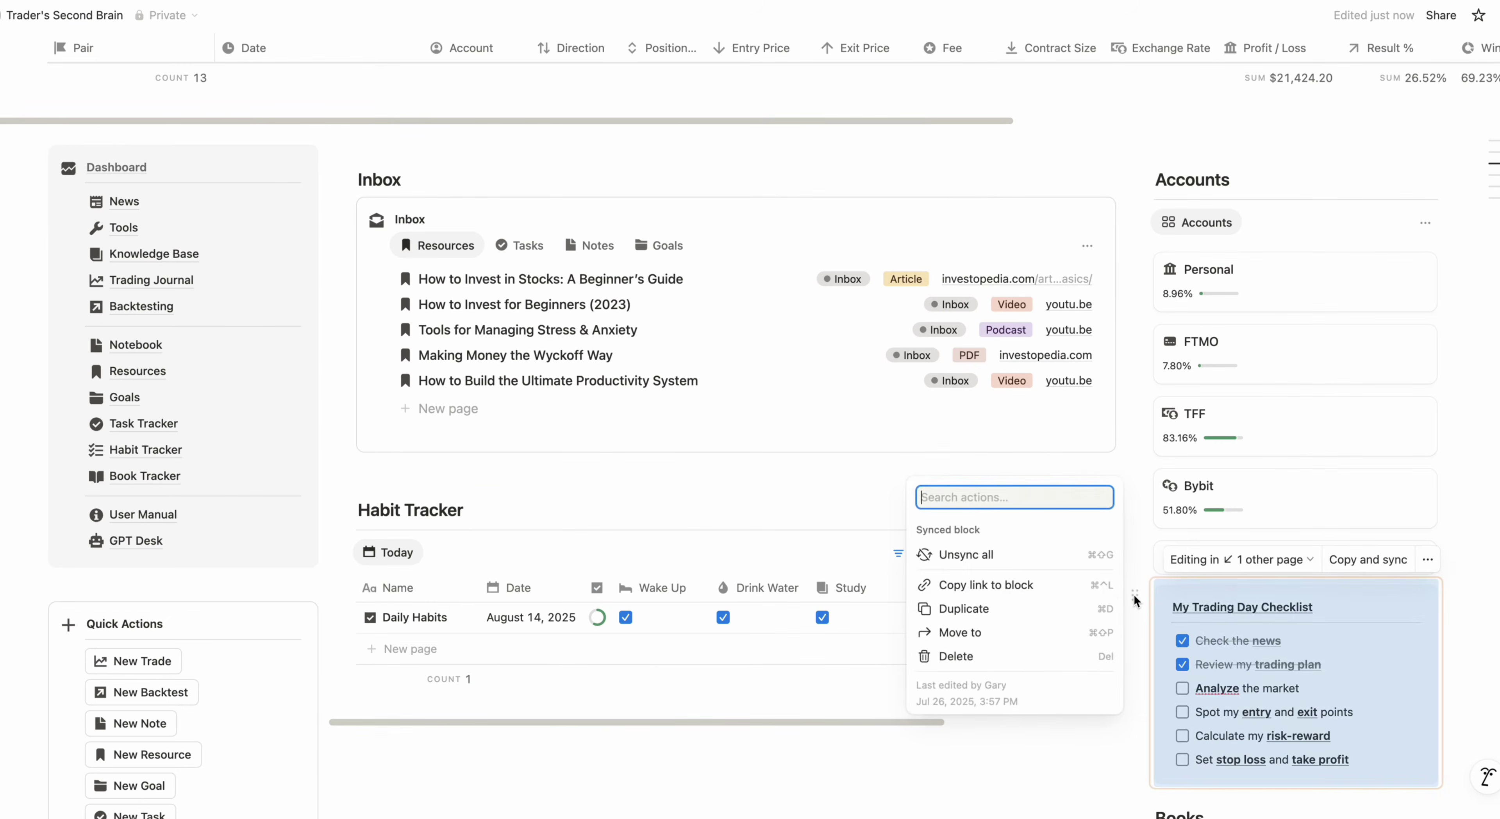
key("Delete")
left_click(821, 433)
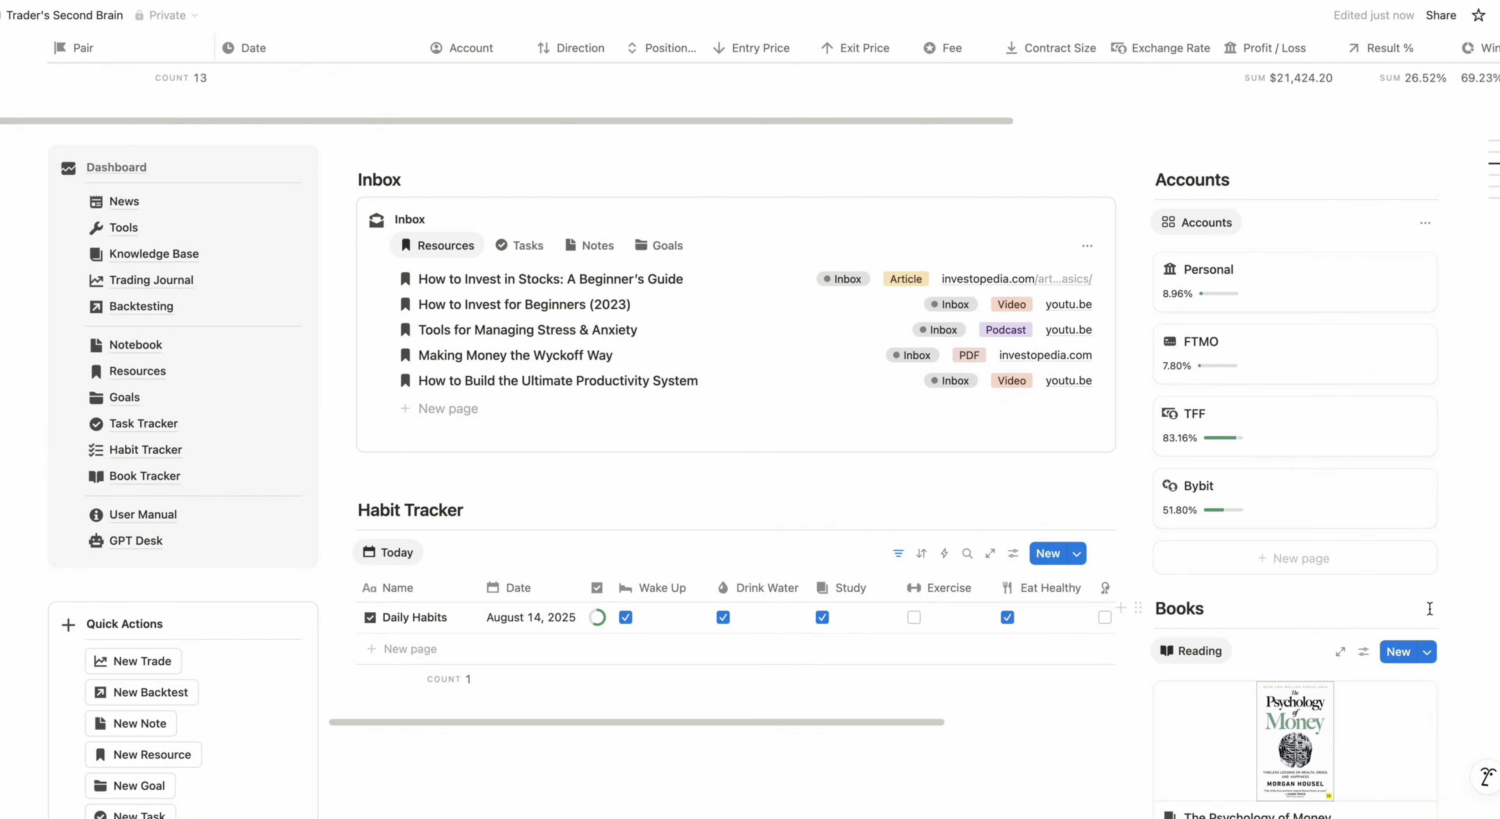
- Add an empty line between the Accounts and Books sections
scroll(1244, 601, "down", 3)
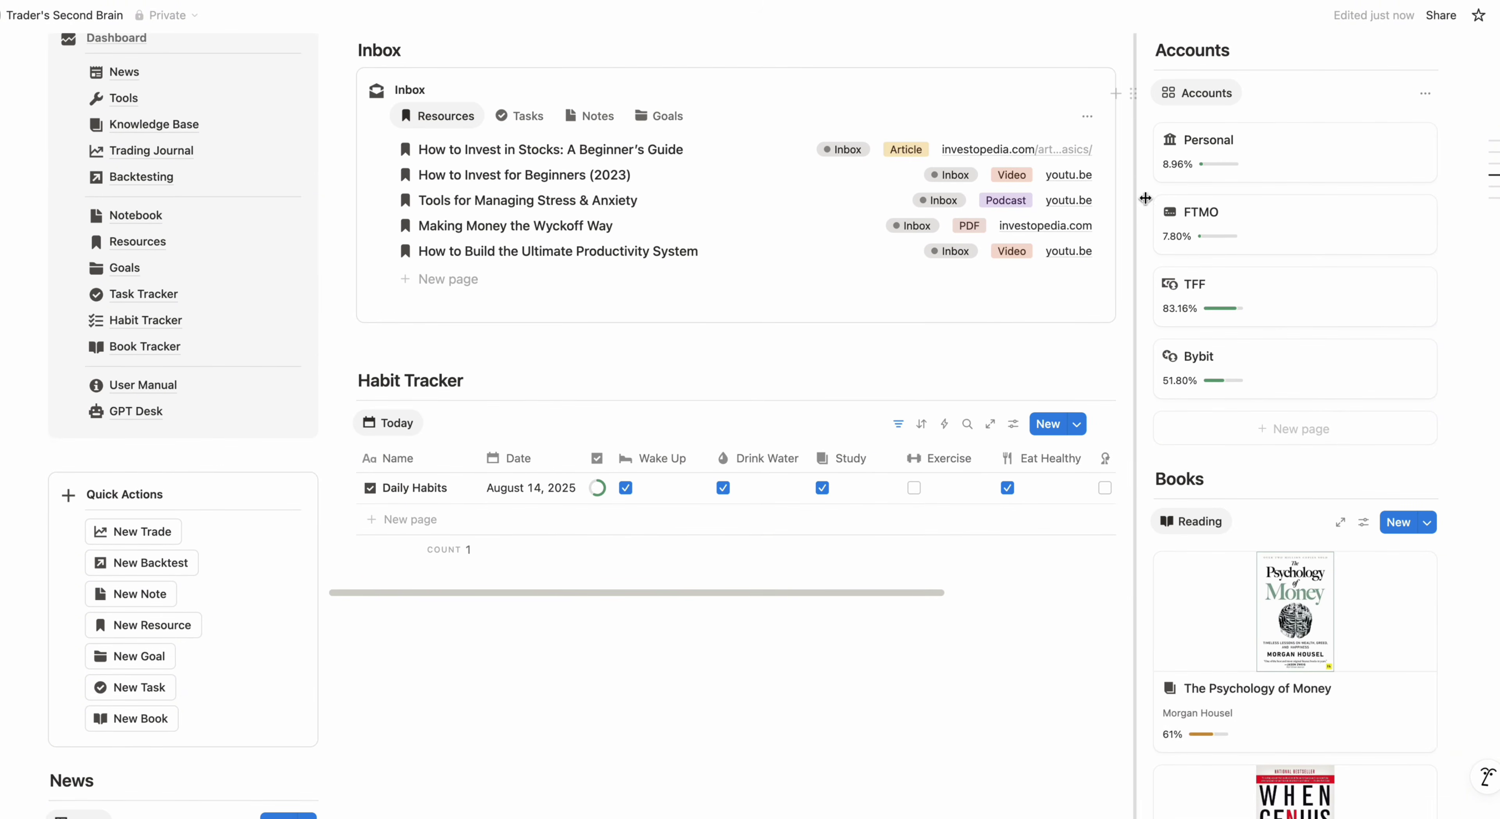
left_click(1120, 93)
key("Escape")
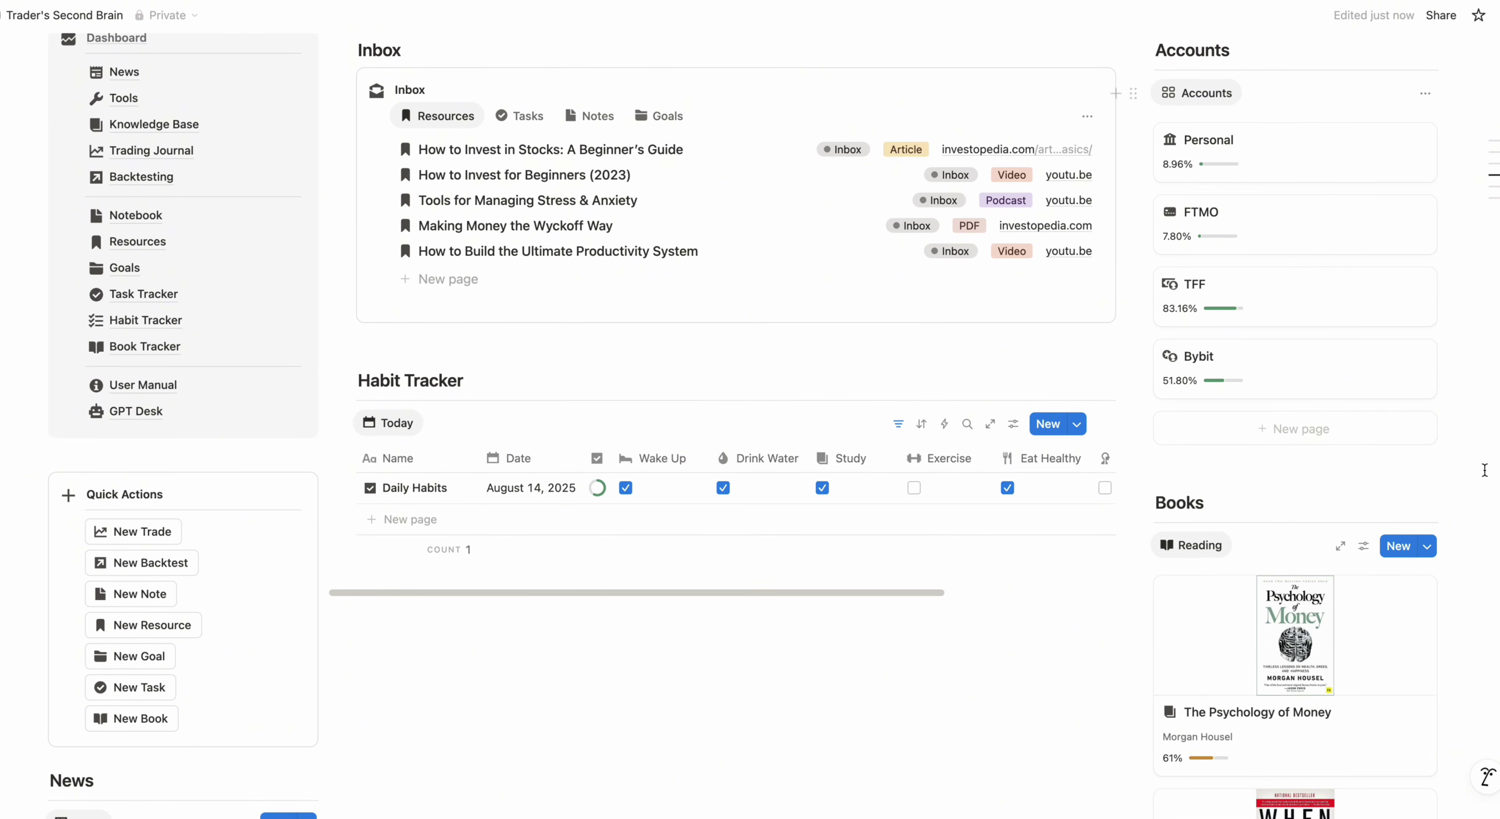
- Insert a four-column layout above the Inbox heading
scroll(1487, 521, "down", 6)
scroll(1487, 522, "down", 3)
scroll(1488, 521, "up", 10)
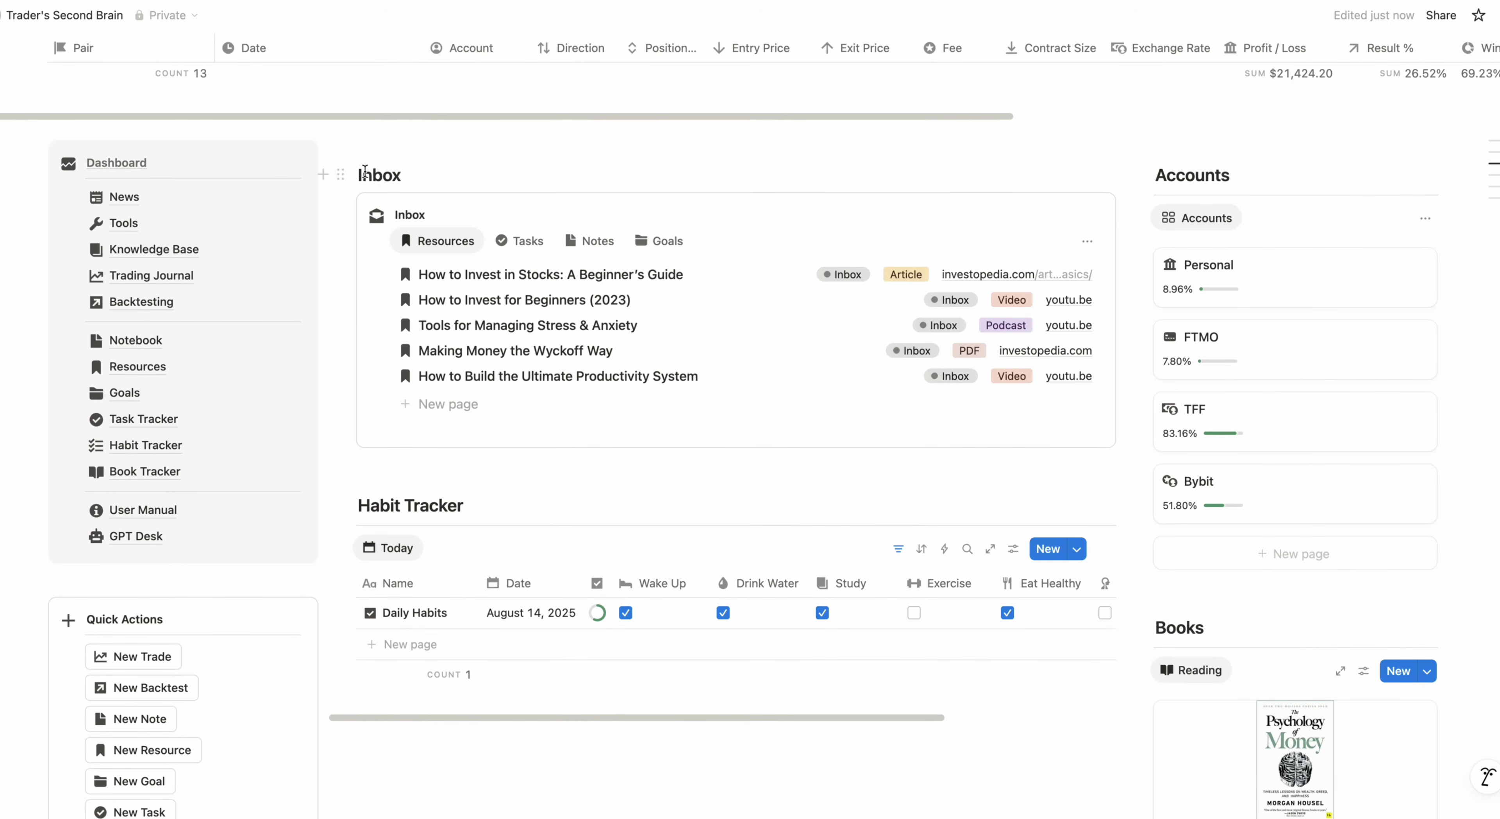
left_click(360, 172)
key("Return")
key("Up")
type("/4")
key("Return")
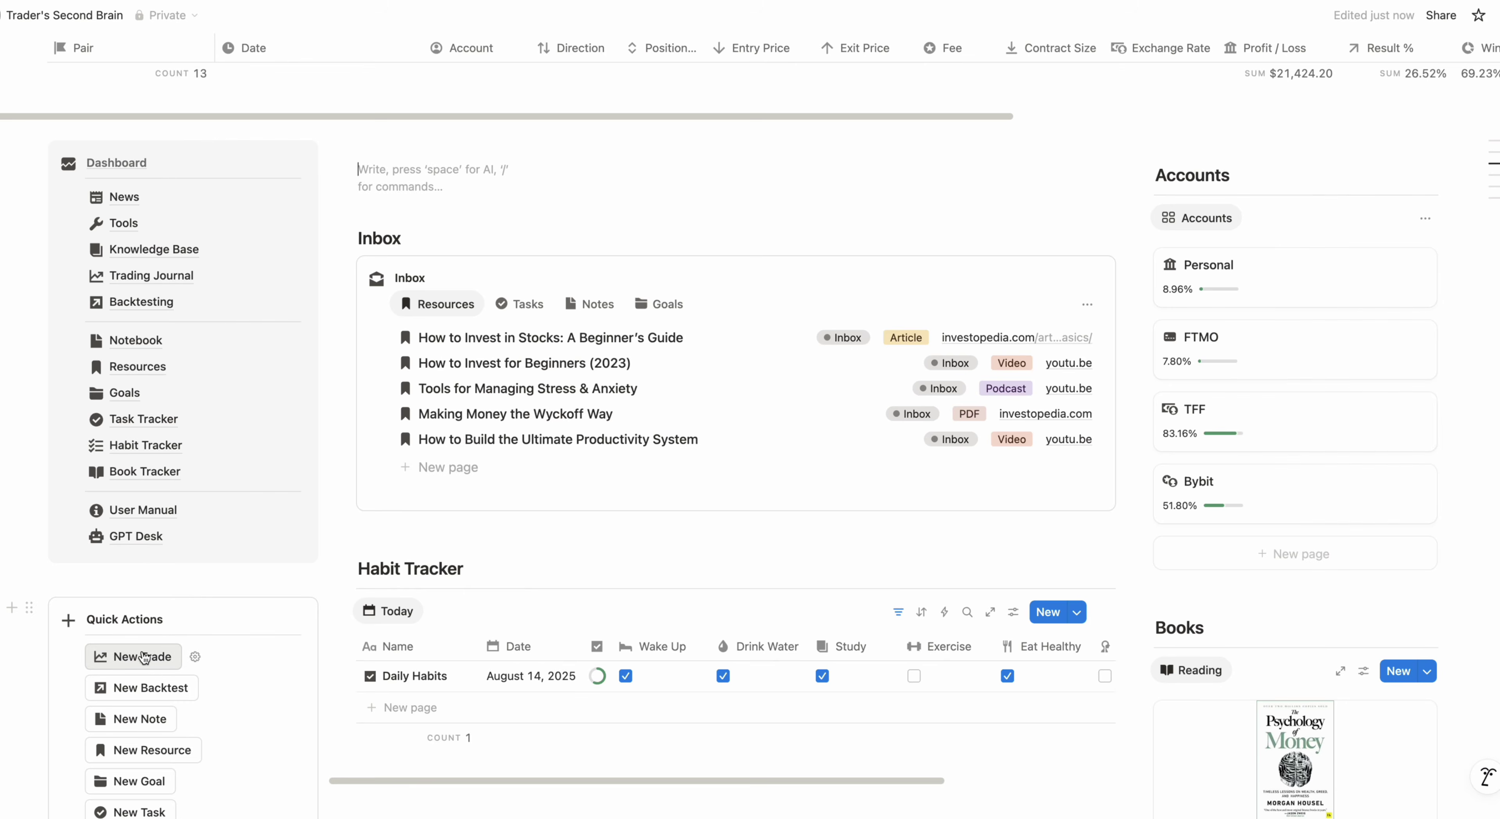
- Move the New Trade, New Backtest, New Note and New Task buttons from Quick Actions into the four columns, one per column
left_click_drag(143, 657, 406, 163)
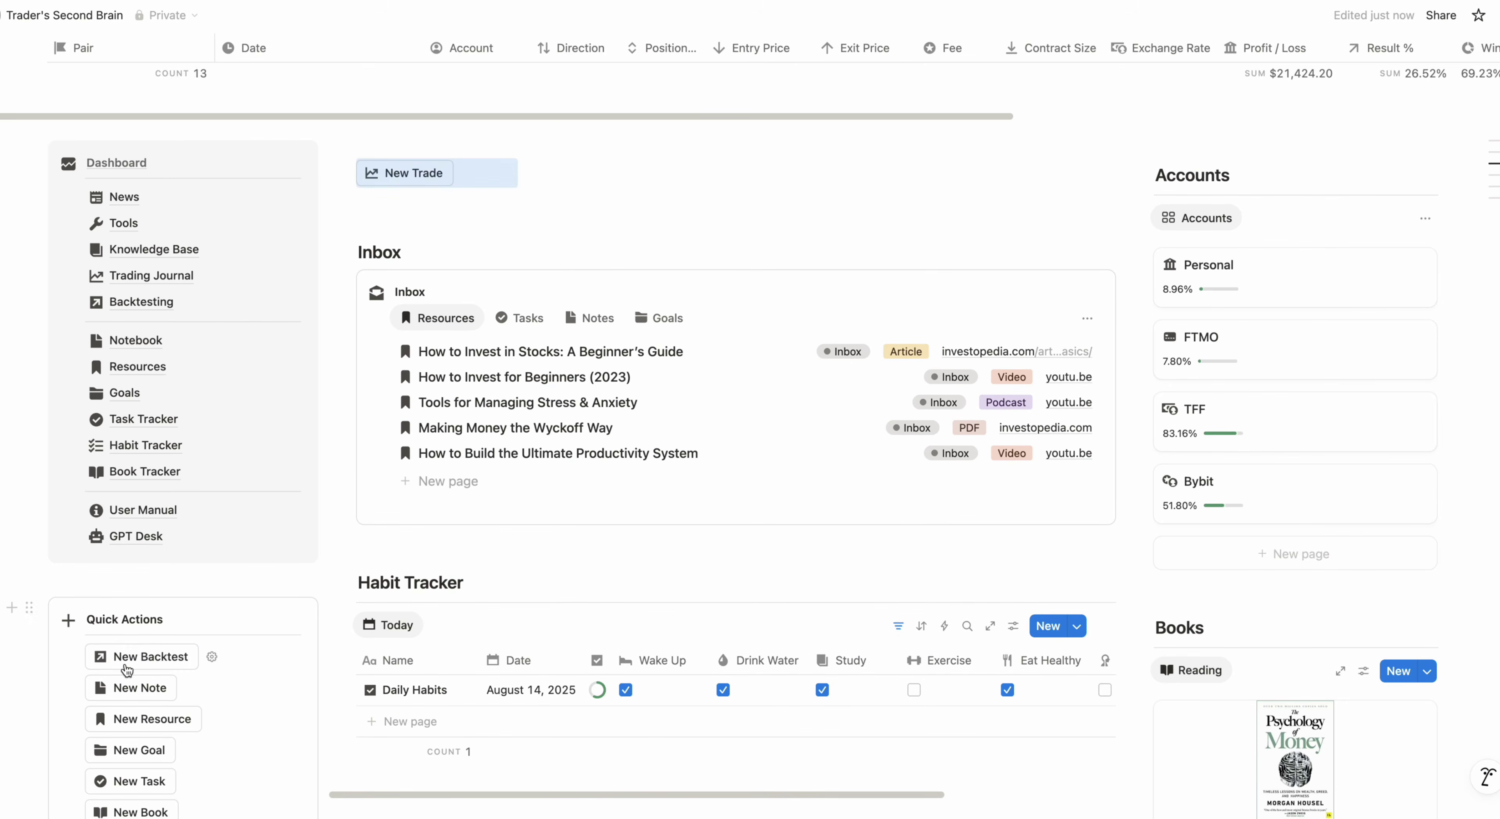
left_click_drag(127, 669, 582, 166)
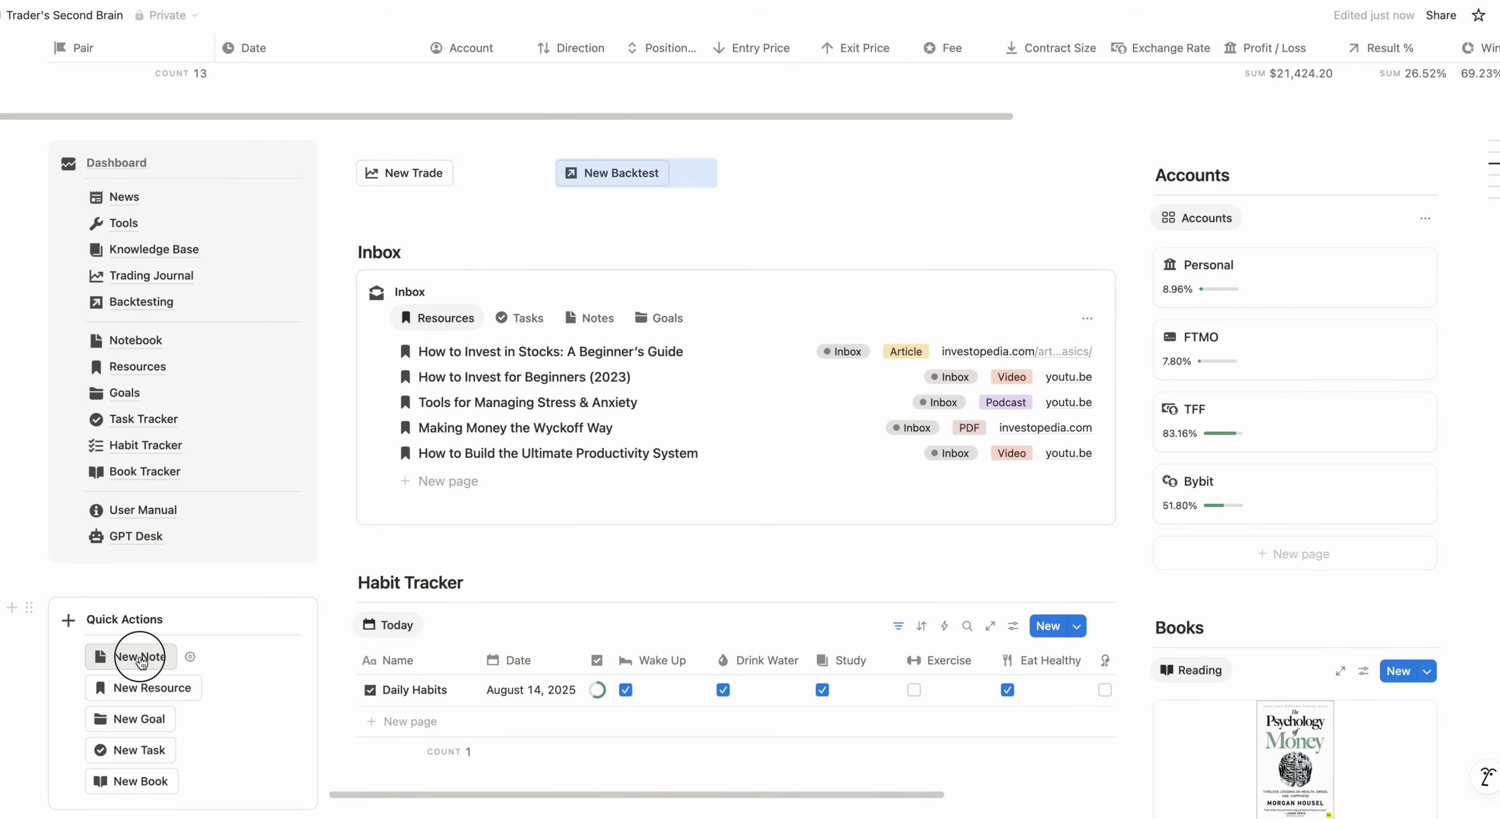
left_click_drag(141, 662, 803, 170)
left_click_drag(135, 718, 999, 157)
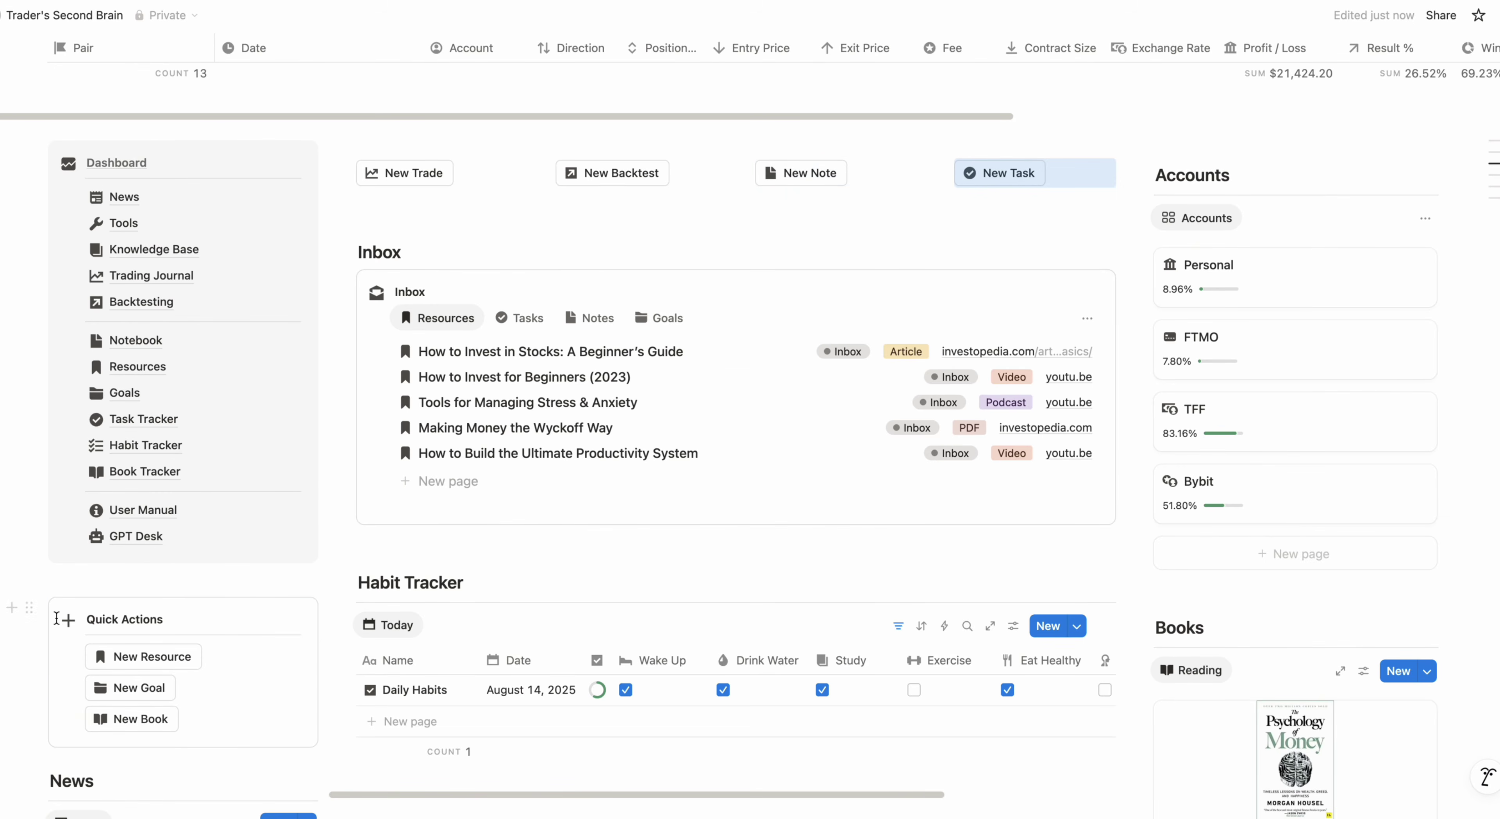
- Delete the remaining Quick Actions block from the dashboard and unsync its copies
left_click(29, 608)
key("BackSpace")
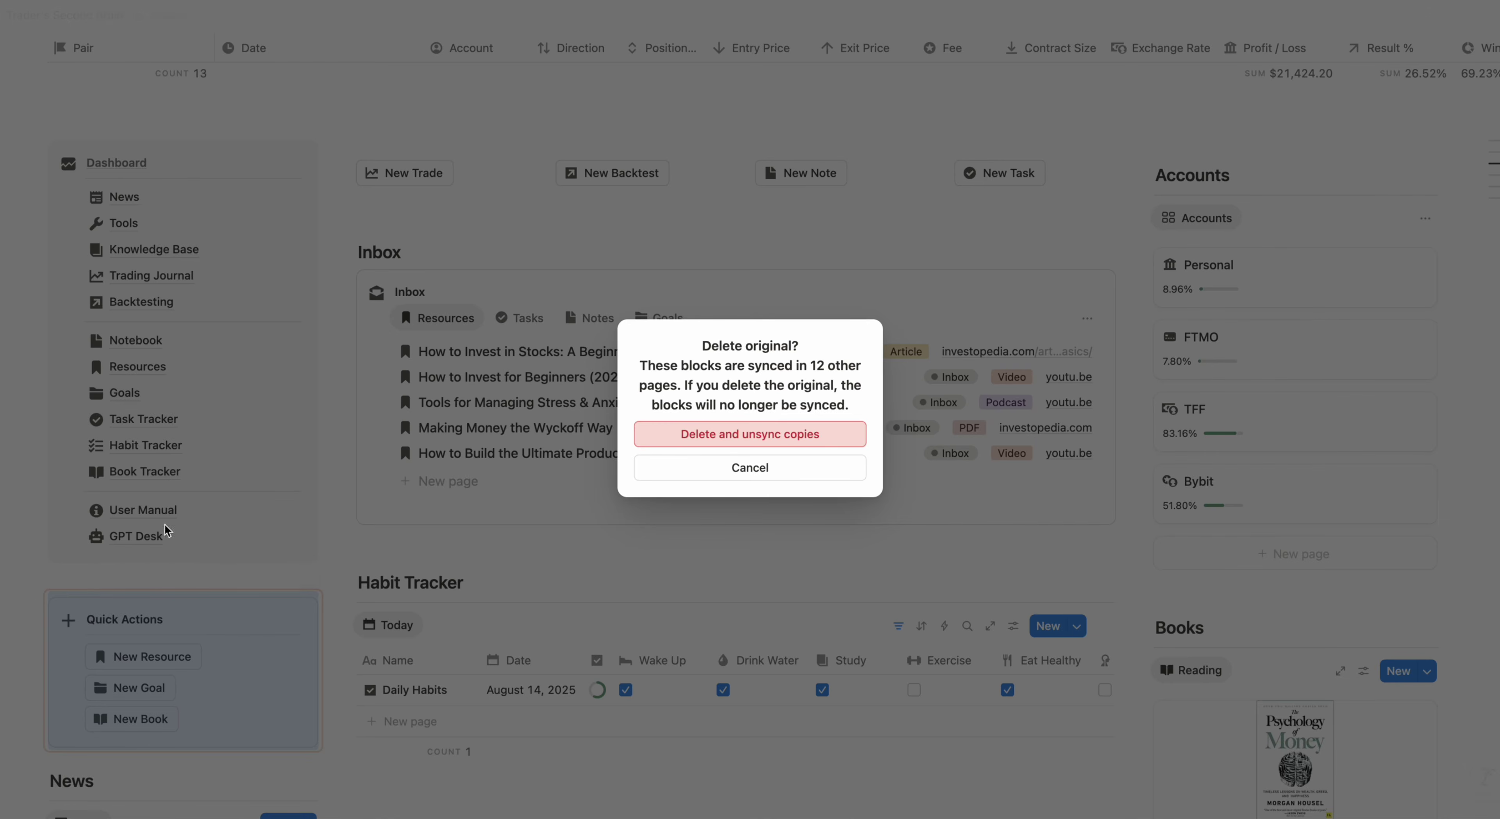
left_click(719, 444)
- Move the Inbox heading and its Inbox block below the Habit Tracker section
left_click_drag(338, 132, 402, 693)
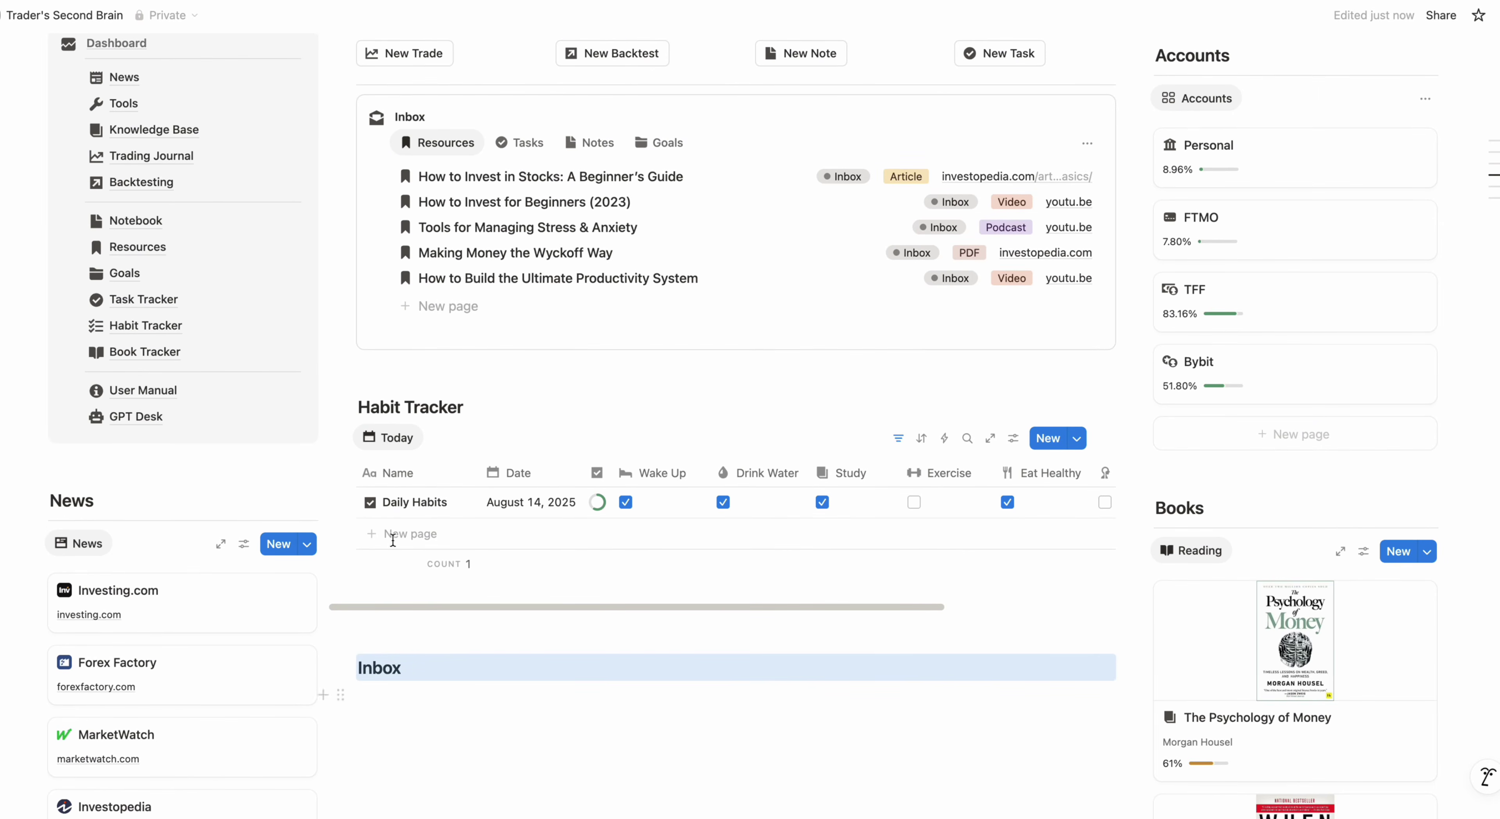
left_click_drag(350, 125, 402, 262)
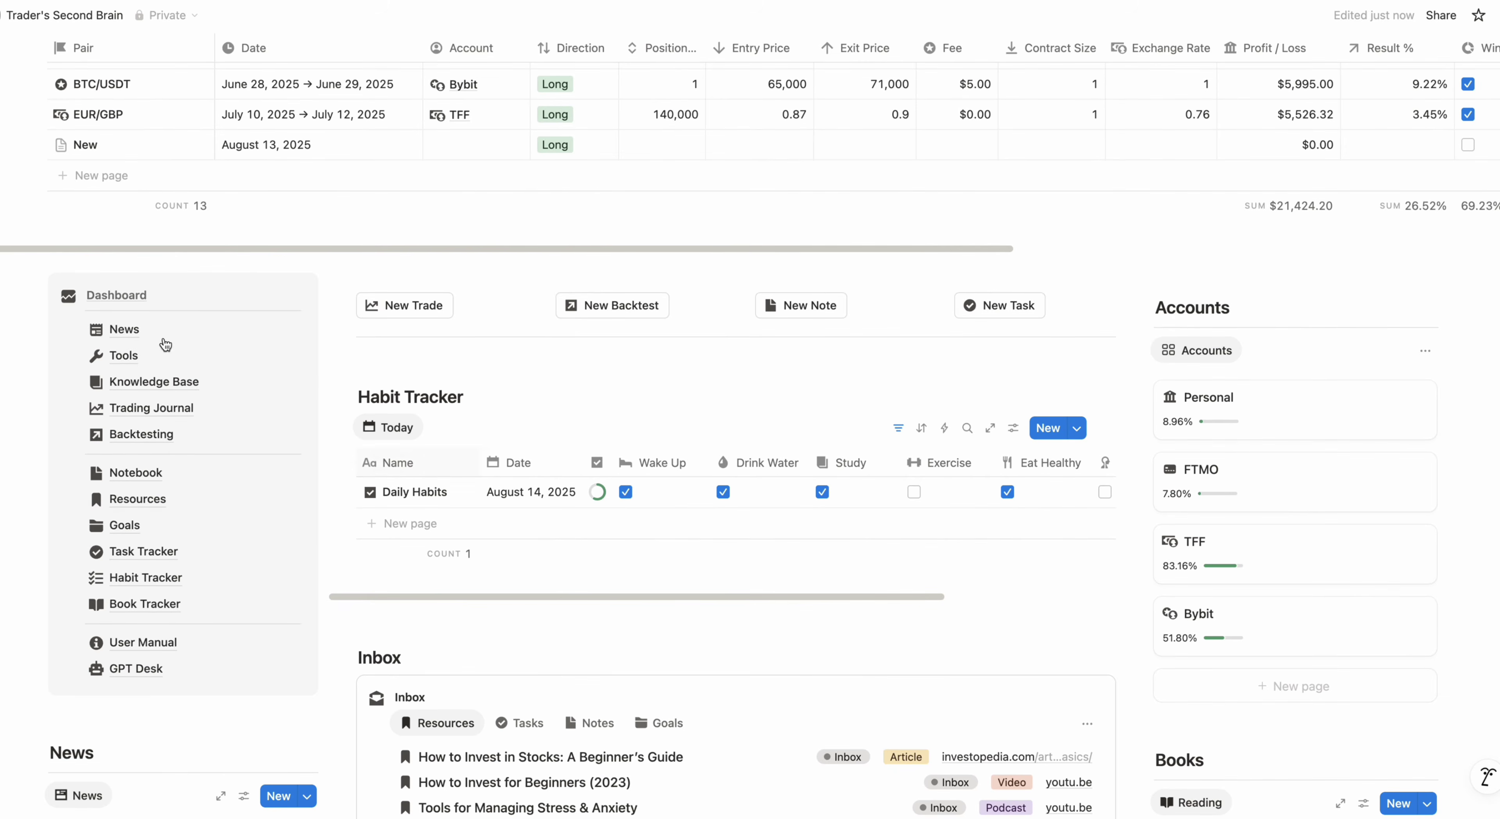
- Copy the Economic Calendar embed's link from the News page, paste it below the dashboard's Accounts as a synced block, and widen that column
left_click(129, 333)
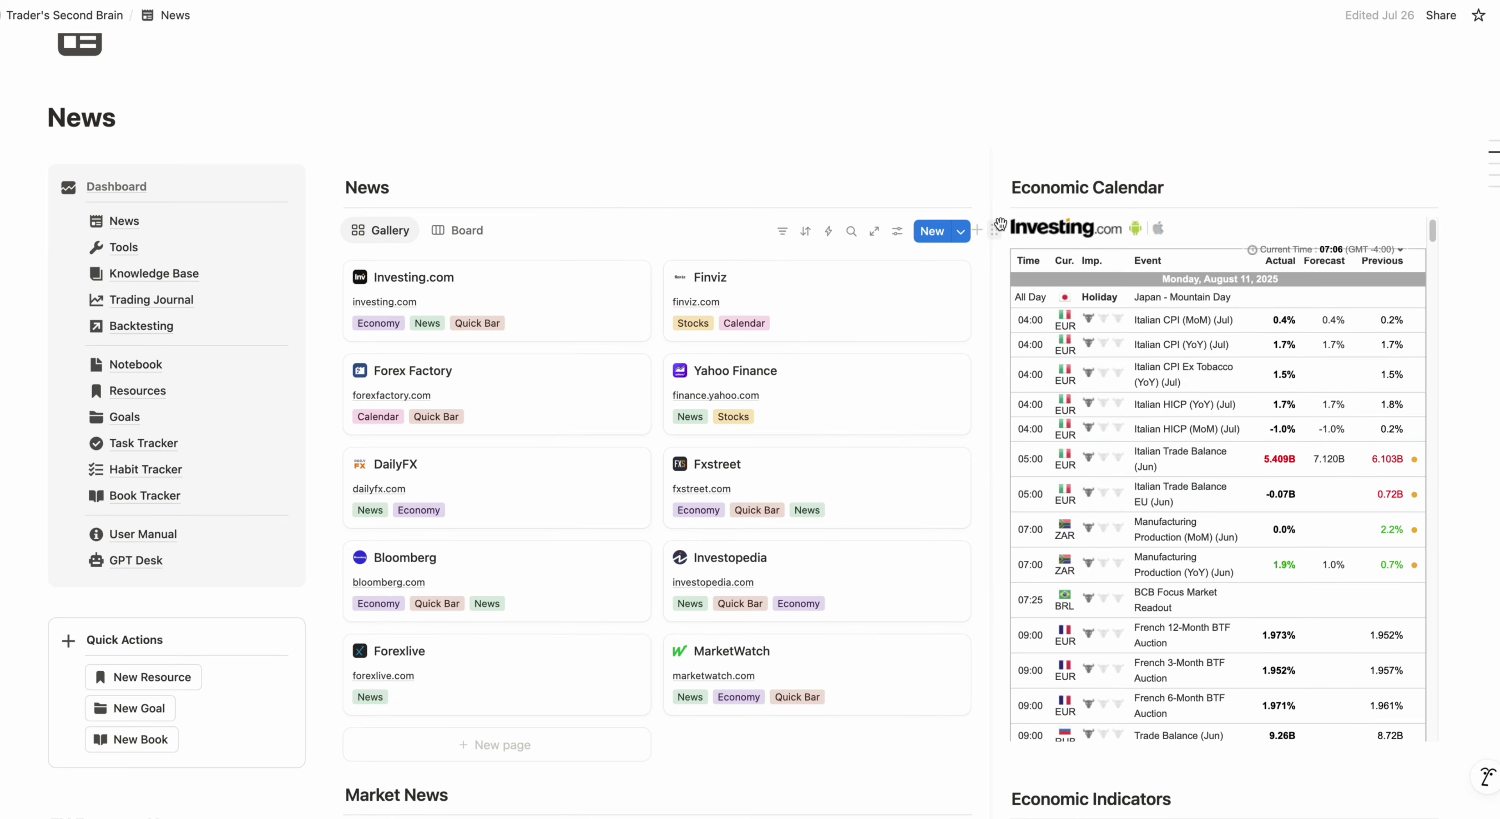
left_click(998, 229)
left_click(868, 240)
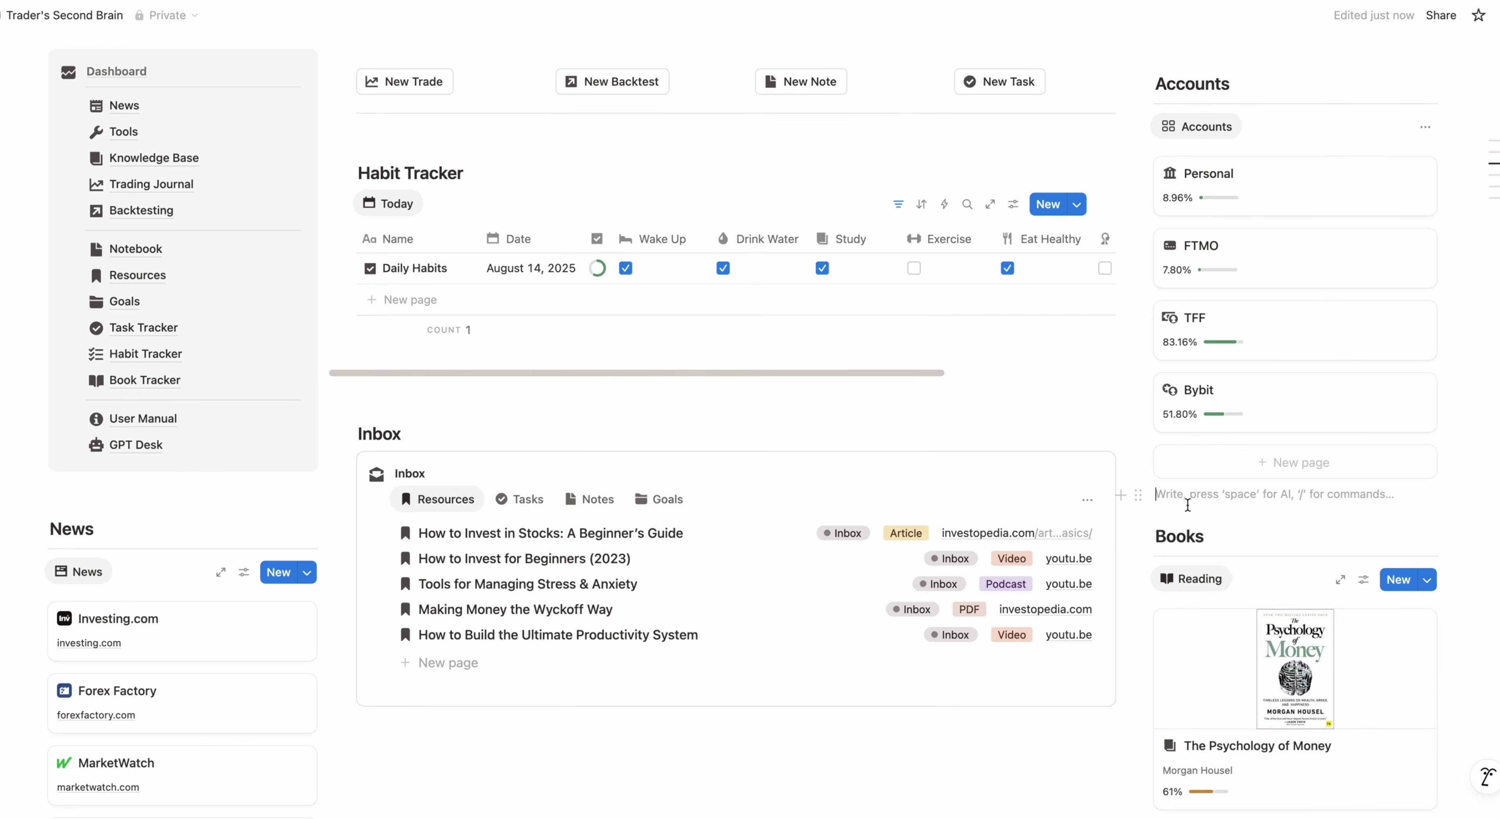
key("super+v")
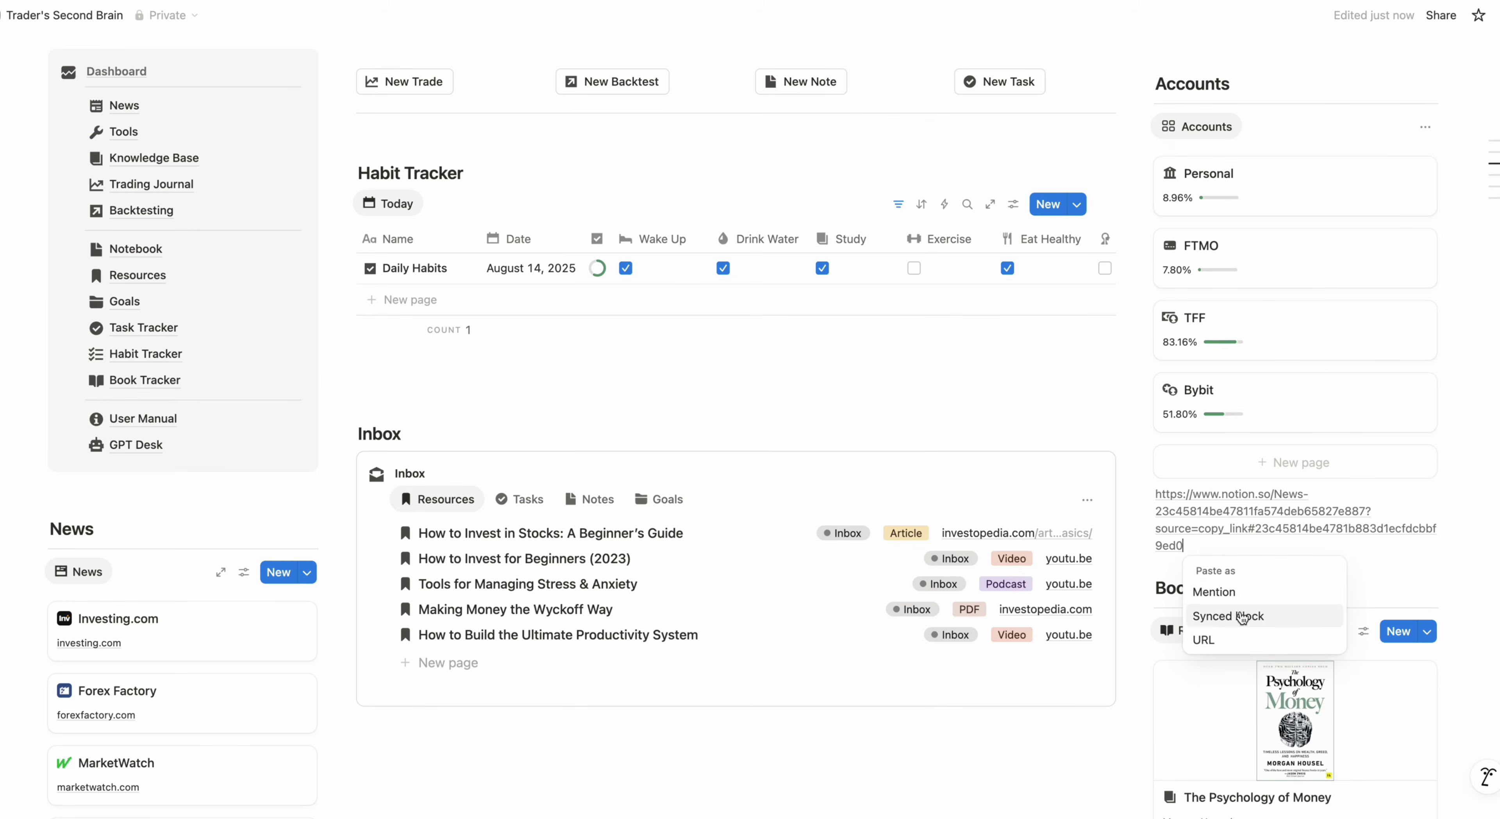
left_click(1241, 617)
left_click_drag(1129, 379, 1001, 395)
left_click_drag(1001, 394, 999, 395)
- Delete the Books section from the dashboard and make the Economic Calendar embed taller
left_click_drag(1453, 513, 1036, 690)
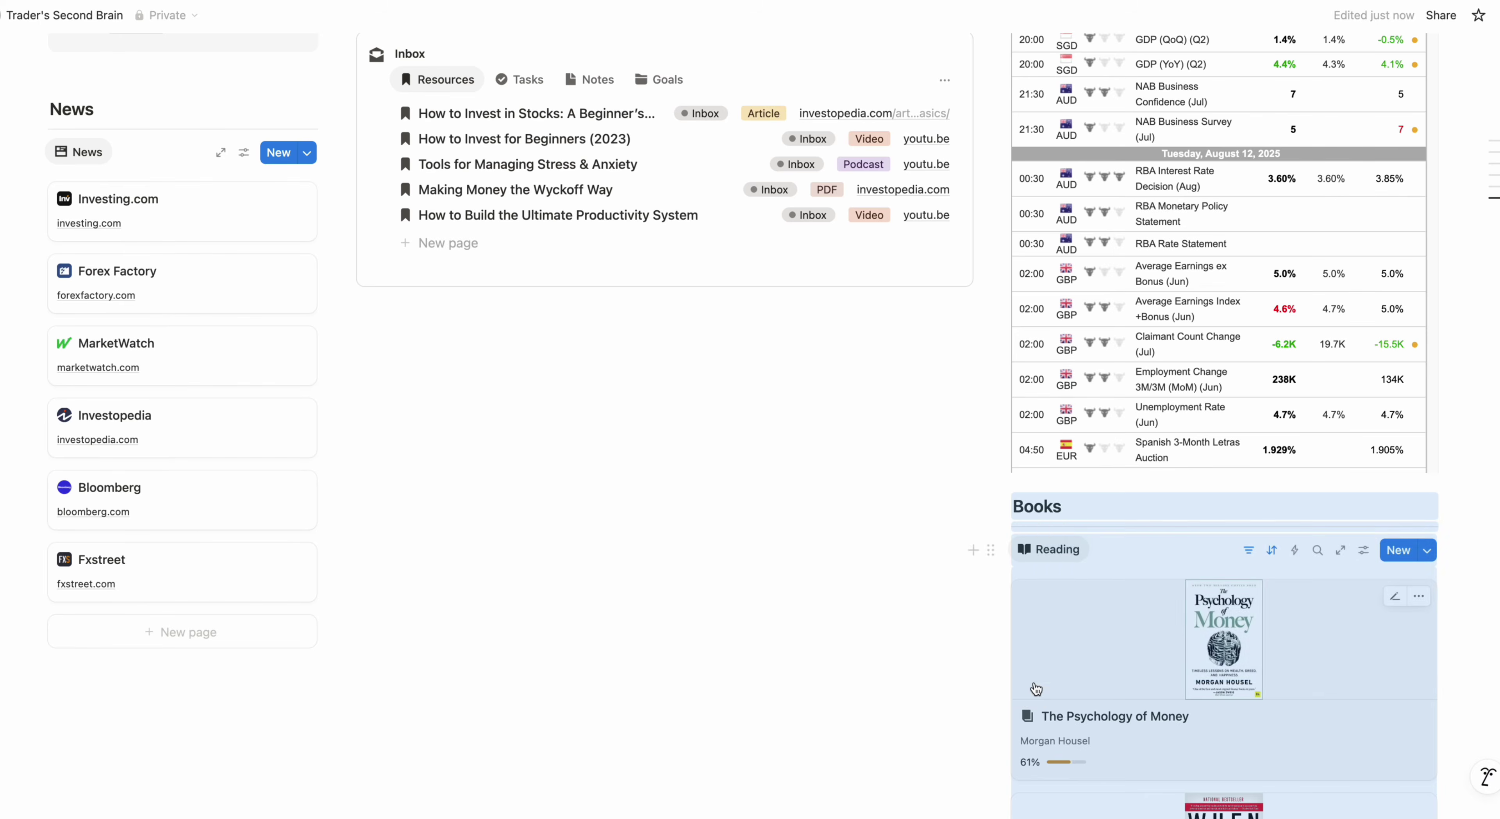
key("Delete")
left_click_drag(1216, 636, 1222, 733)
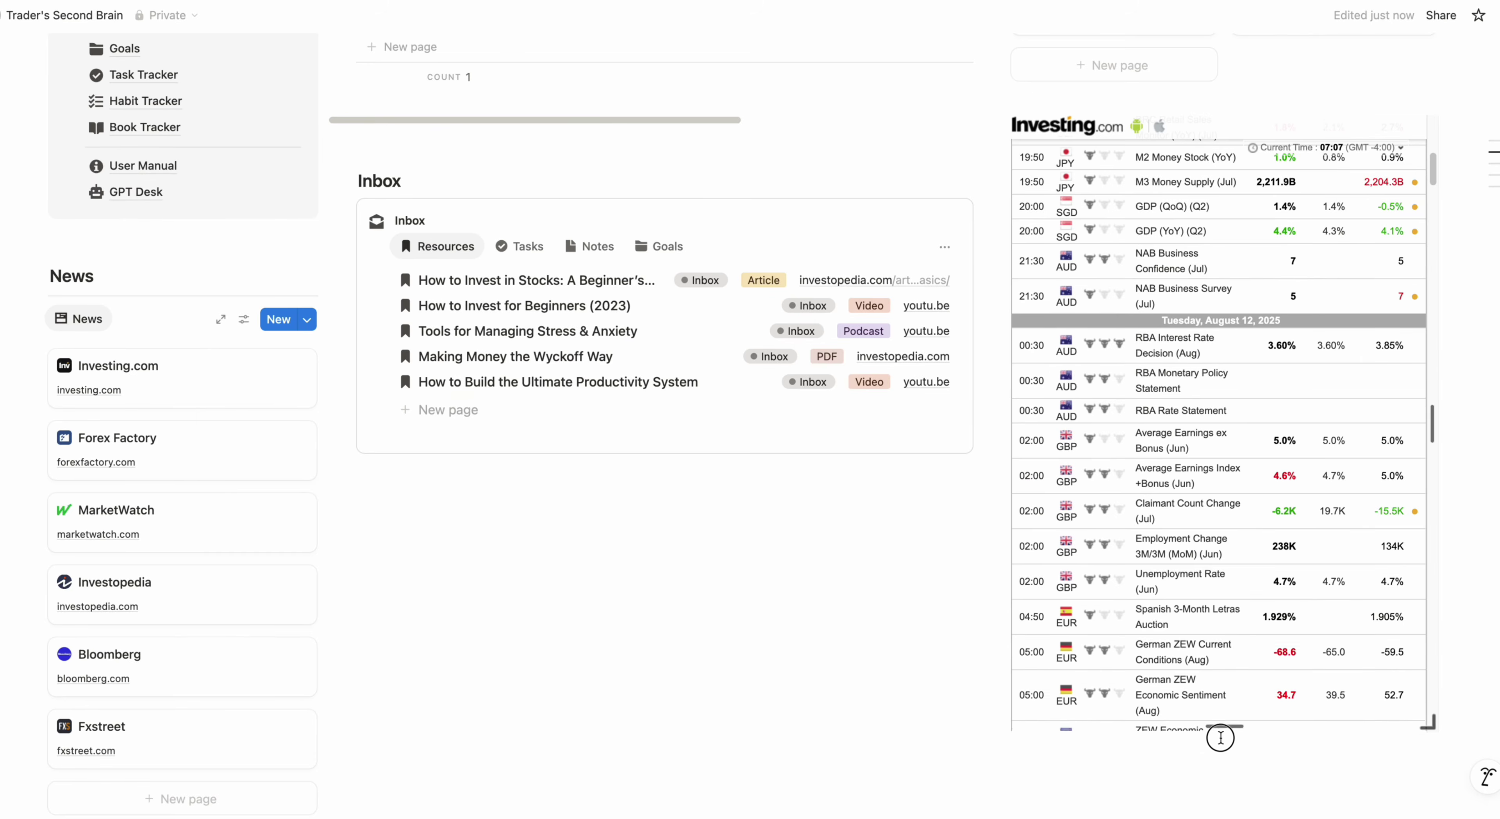
- Copy the Market Hours embed's link from the Tools page and paste it as a synced block in the dashboard's middle column
scroll(1215, 777, "down", 5)
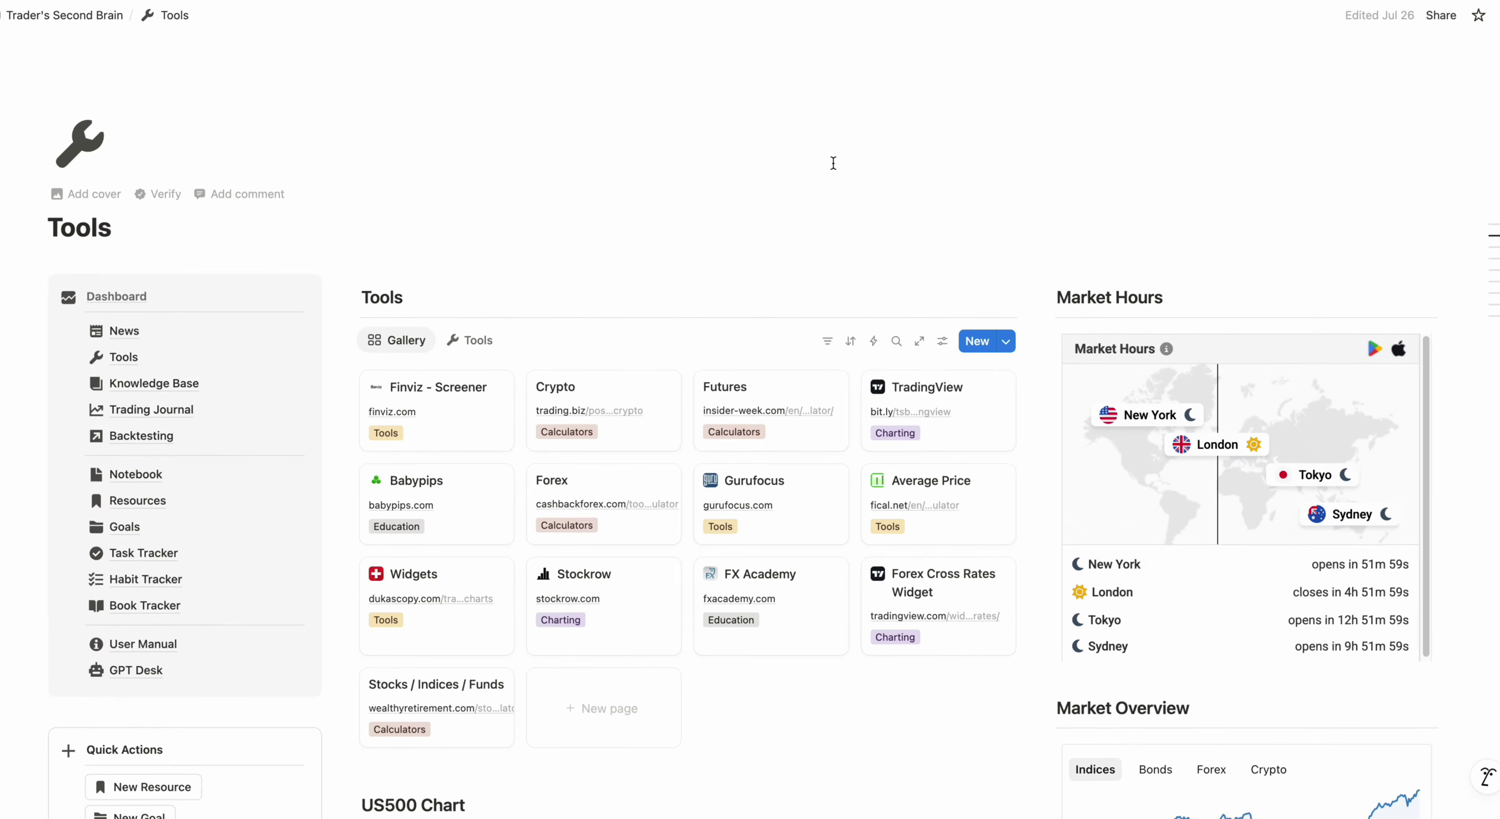
scroll(834, 162, "down", 2)
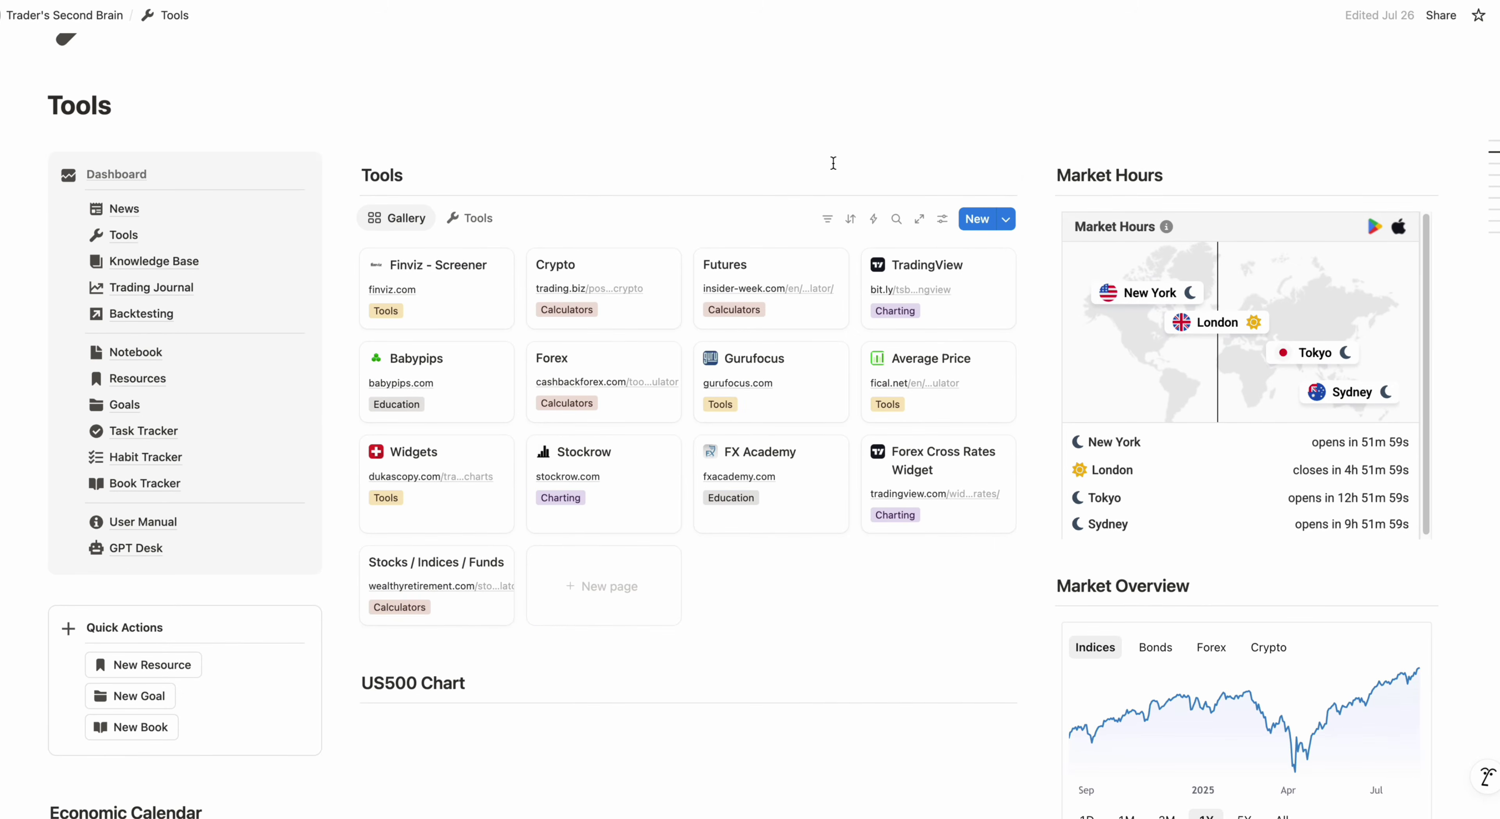
left_click(1041, 220)
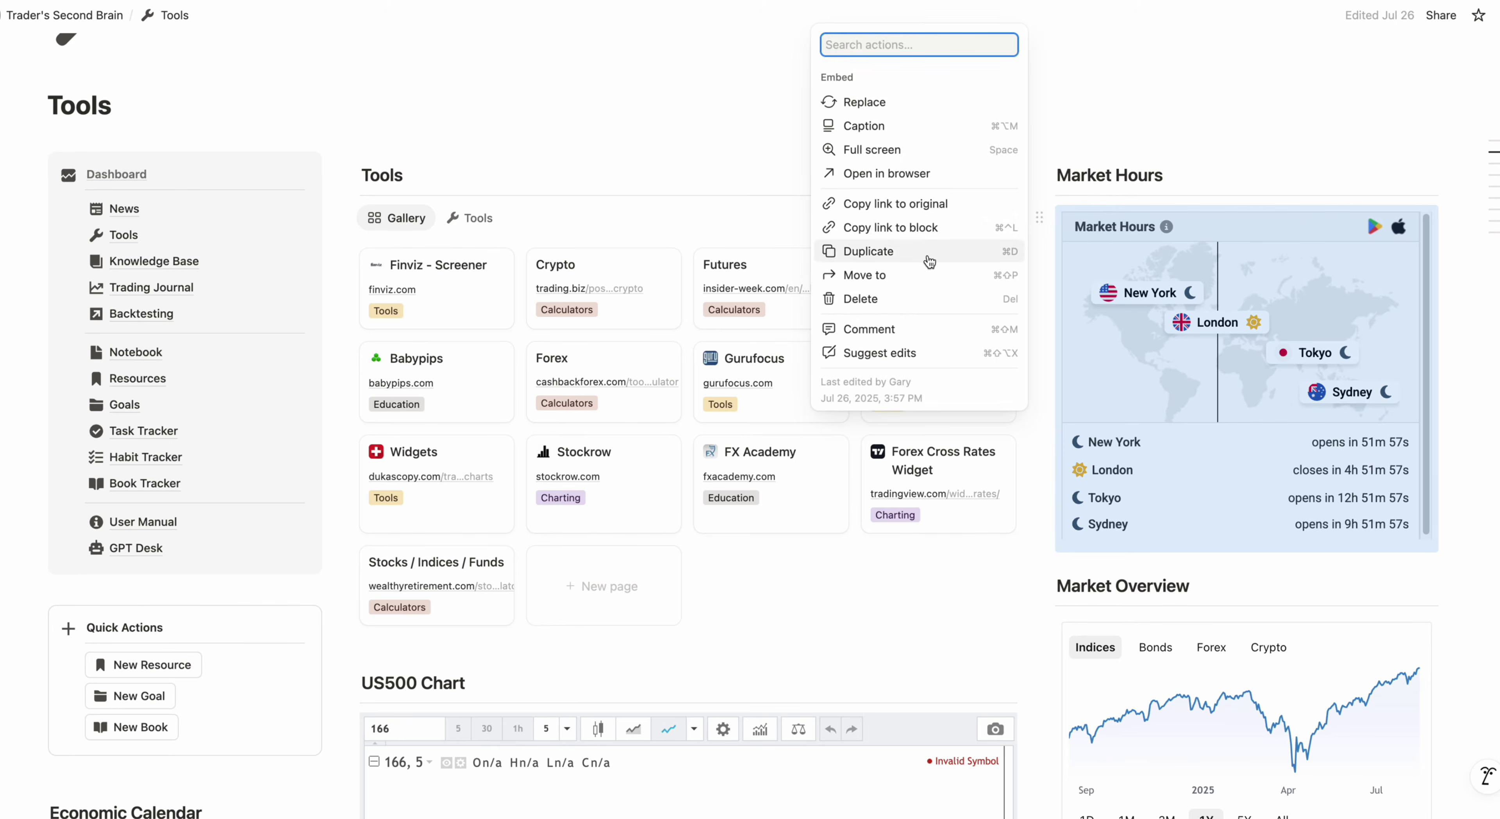
left_click(903, 227)
key("super+v")
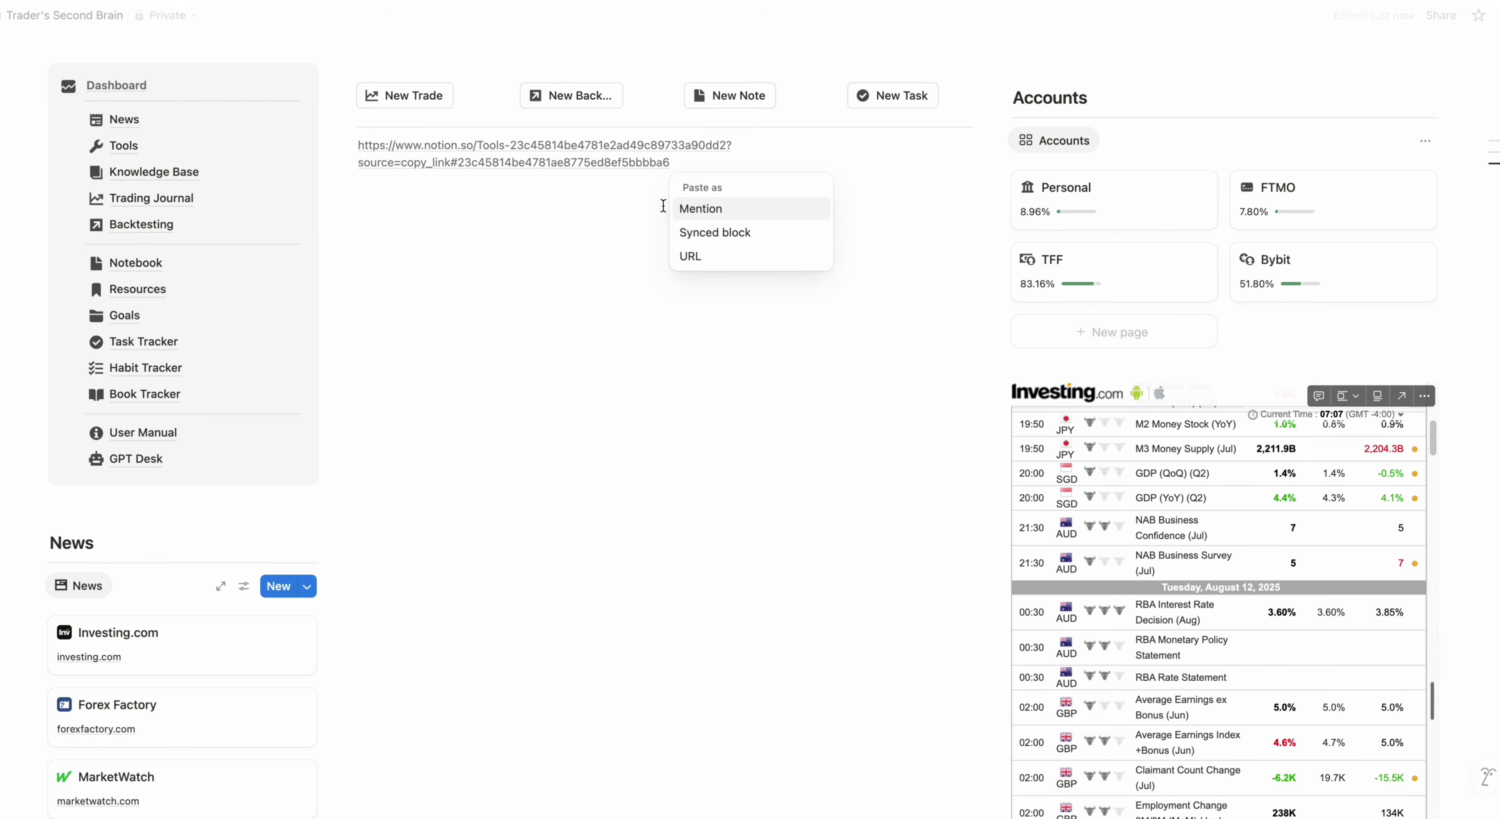
left_click(726, 233)
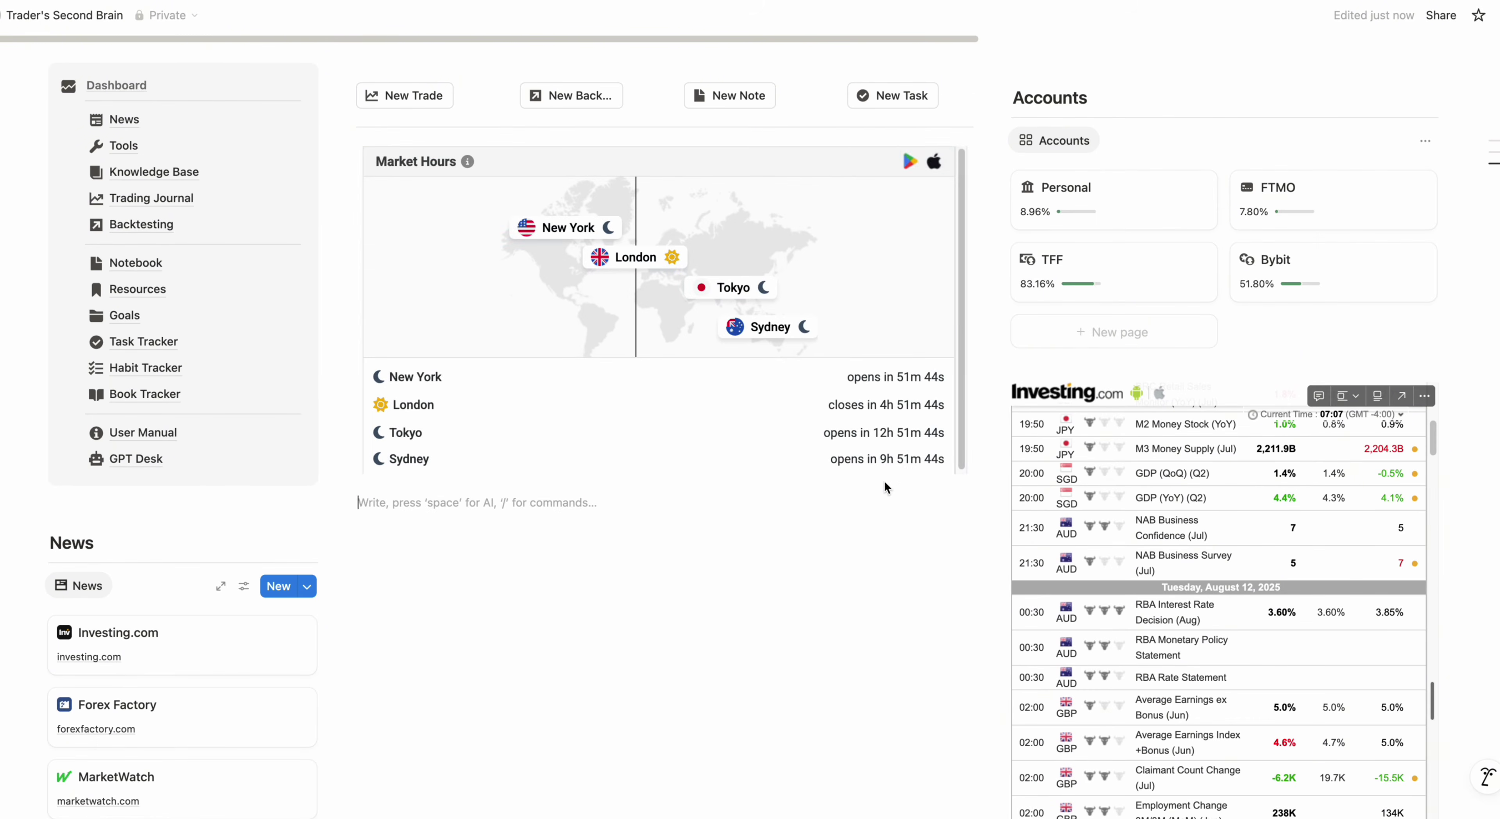
- Move the Economic Calendar embed into the dashboard's middle column and the Market Hours embed below Accounts
left_click_drag(995, 388, 562, 525)
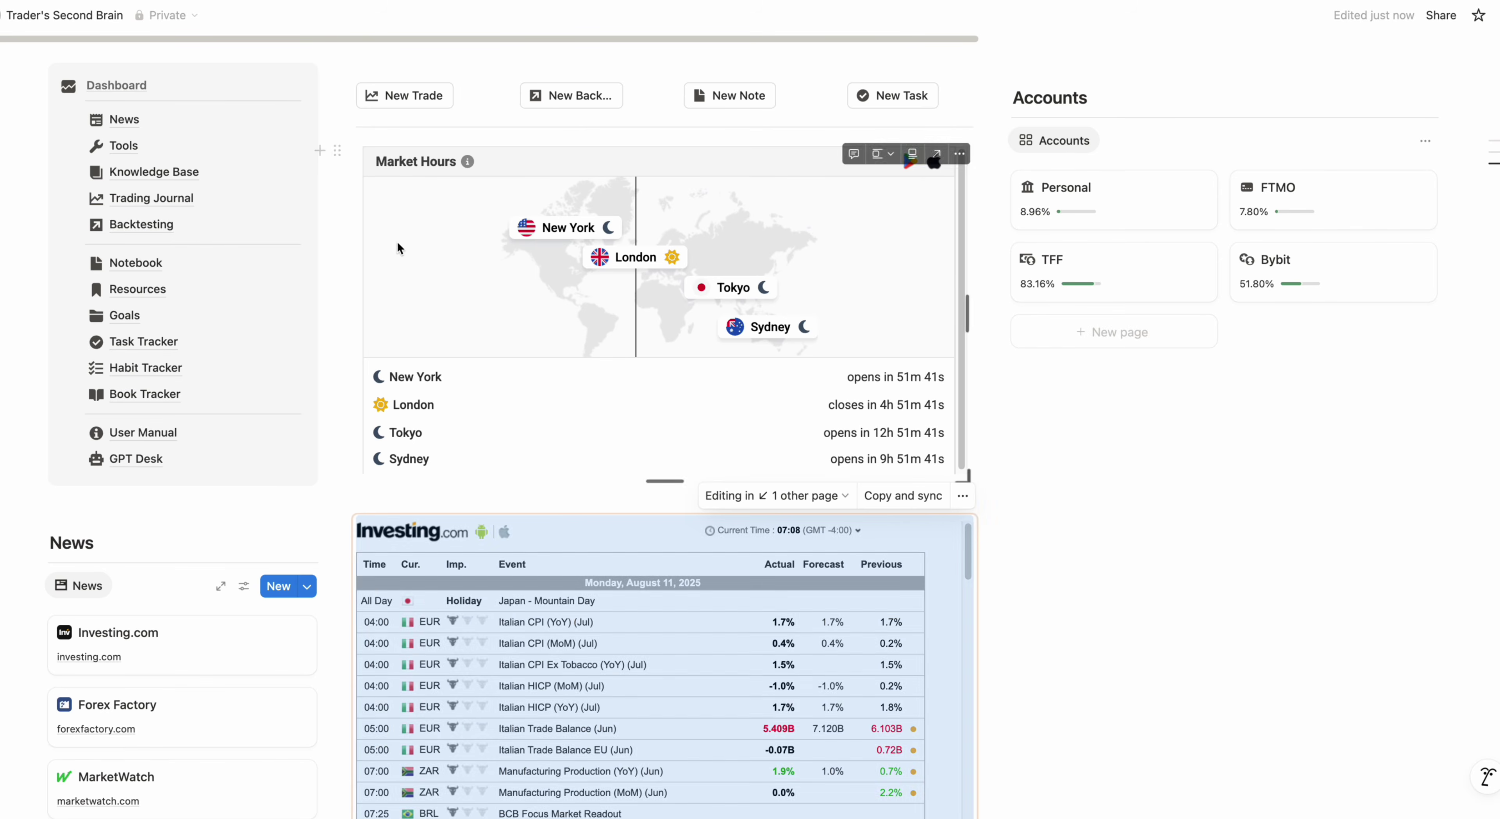
left_click_drag(337, 151, 1100, 385)
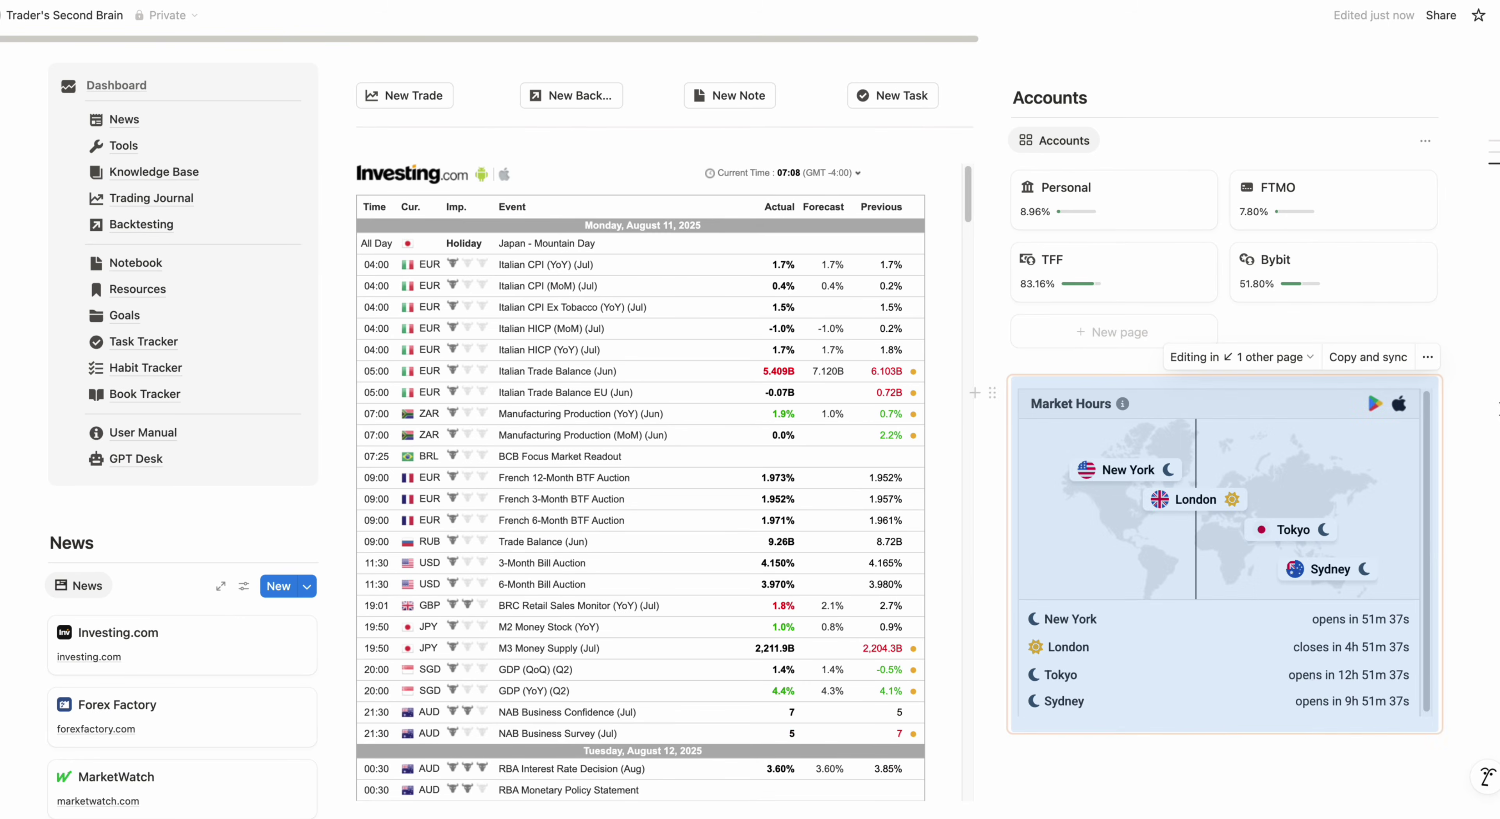
- Delete the News heading and its list of news sites from the dashboard
scroll(1219, 733, "down", 6)
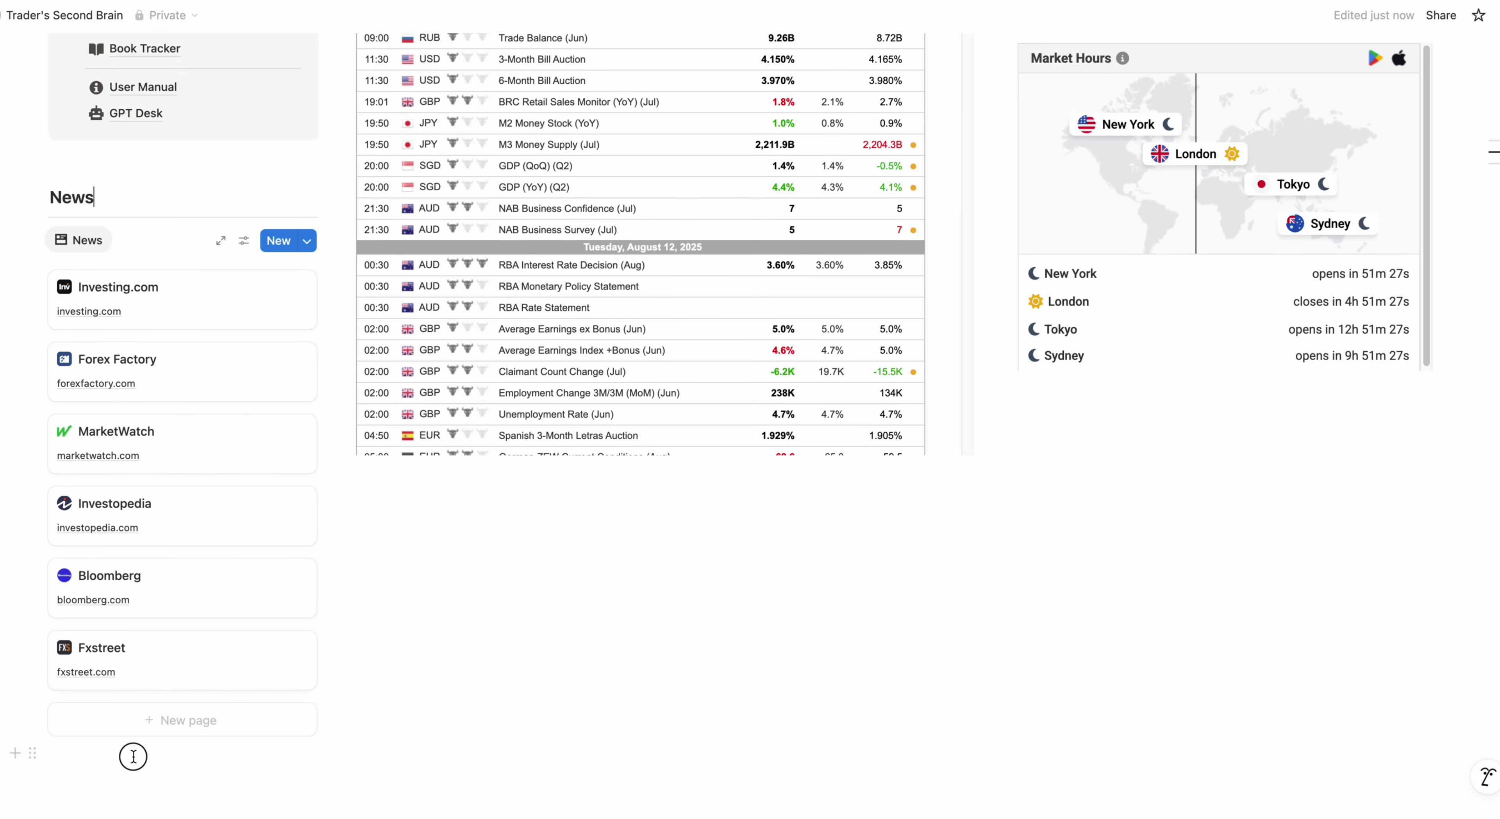
left_click(105, 255)
left_click_drag(83, 186, 286, 741)
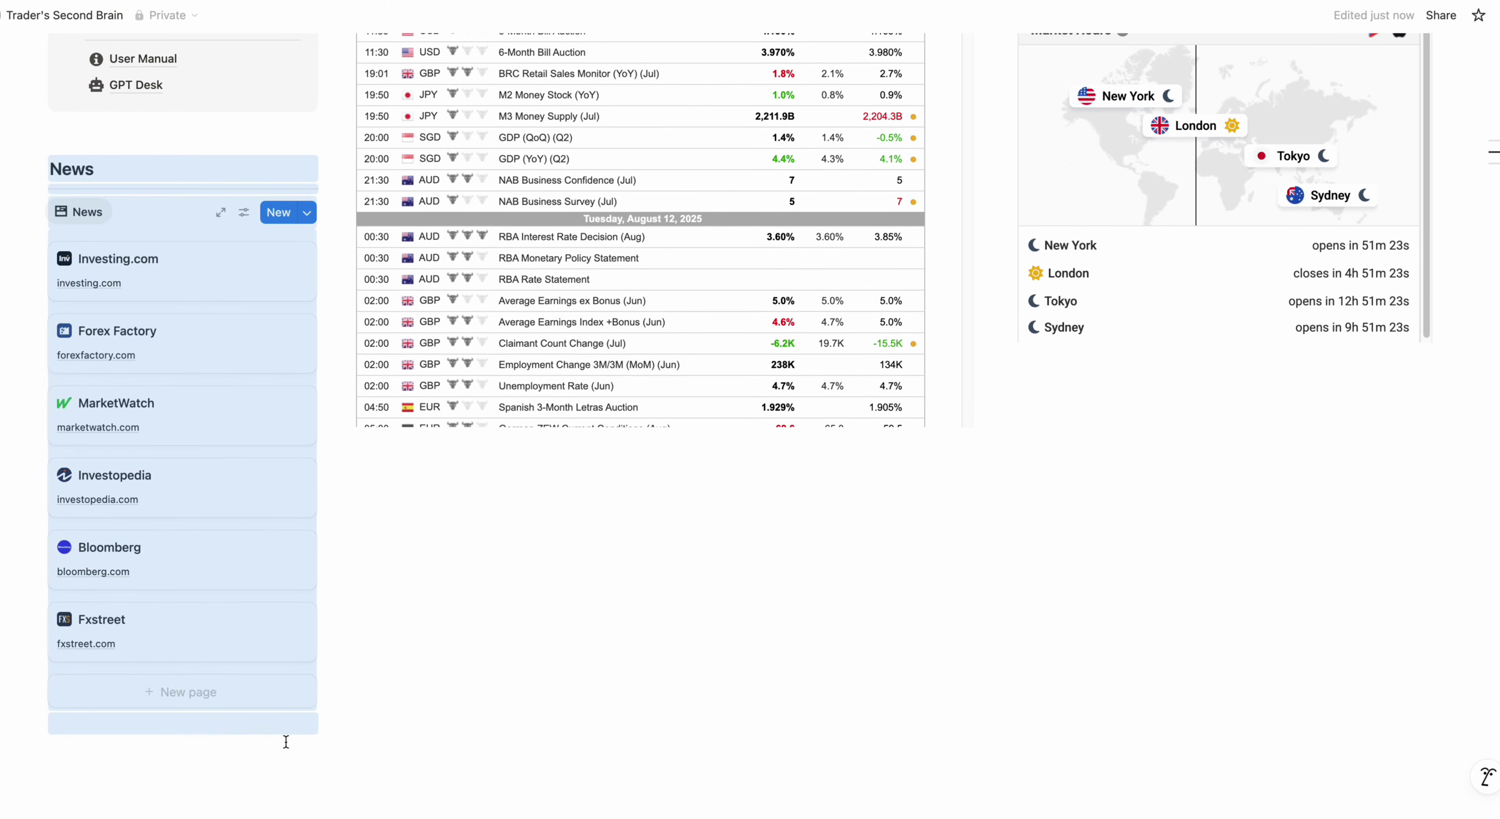
key("Delete")
- Duplicate the divider under the Trading Journal heading twice and move the copies above the heading
scroll(772, 747, "up", 20)
left_click(31, 319)
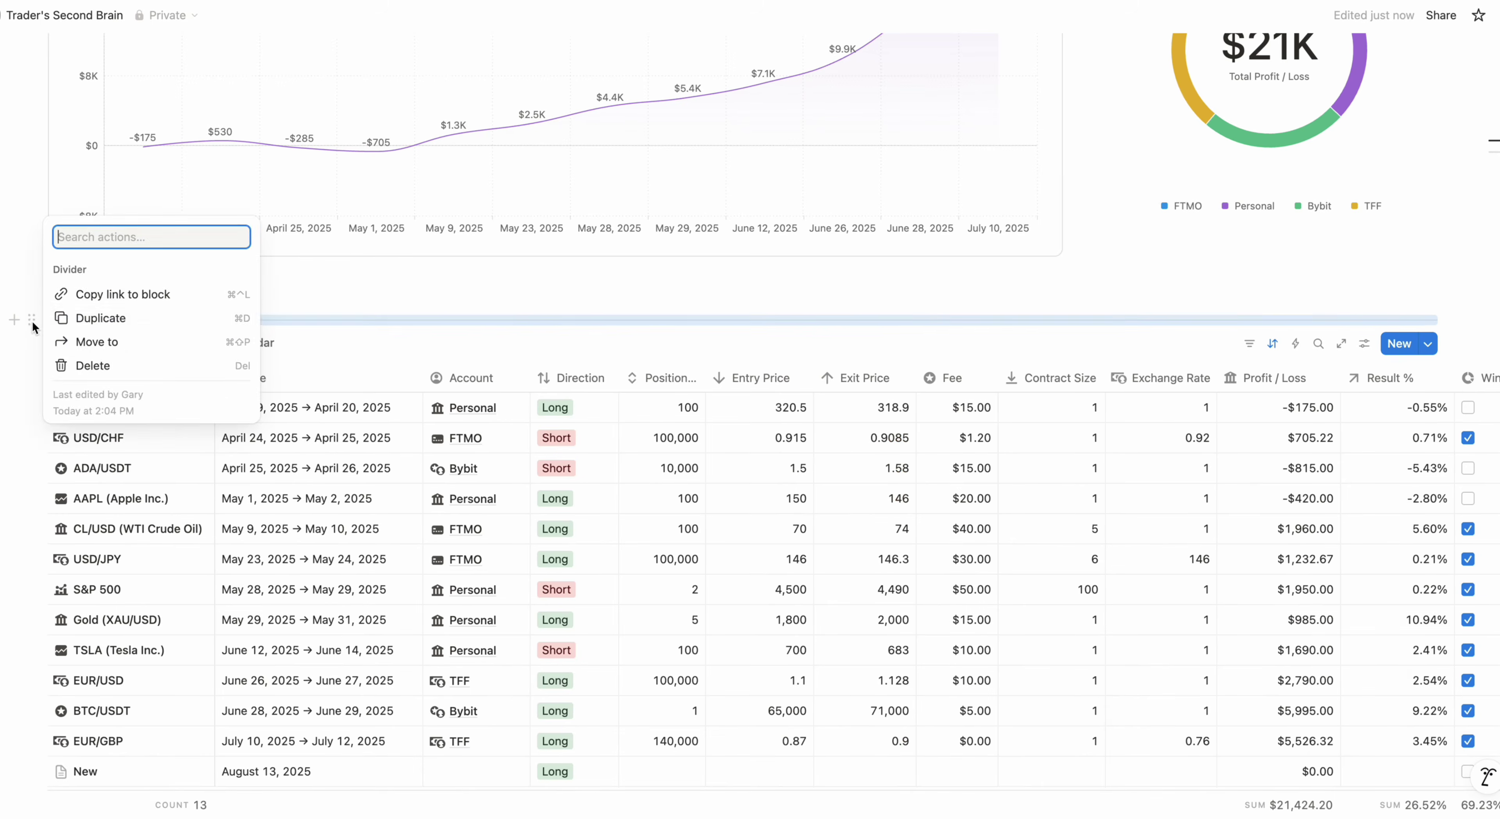
left_click(81, 319)
left_click(32, 332)
left_click(82, 332)
left_click_drag(32, 343, 34, 285)
left_click_drag(33, 334, 33, 287)
- Insert a four-column layout between the two dividers above the Trading Journal
left_click(15, 276)
type("4")
key("Return")
- Move the New Trade, New Note, New Backtest and New Task buttons into the four columns above the Trading Journal
scroll(392, 776, "down", 4)
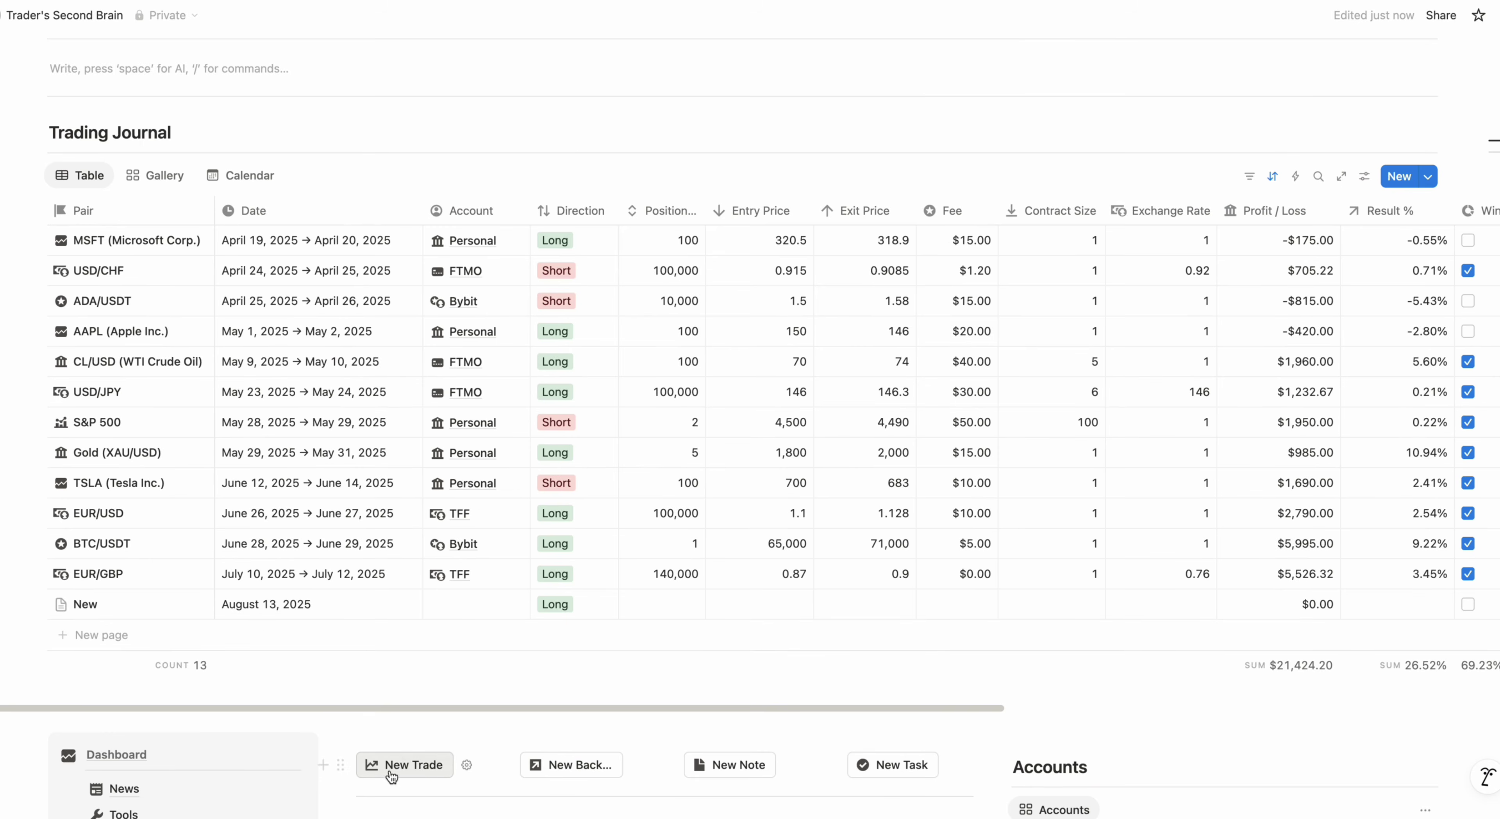
left_click_drag(241, 198, 113, 89)
scroll(282, 228, "down", 3)
left_click_drag(670, 732, 495, 450)
scroll(561, 482, "down", 5)
left_click_drag(402, 797, 1171, 270)
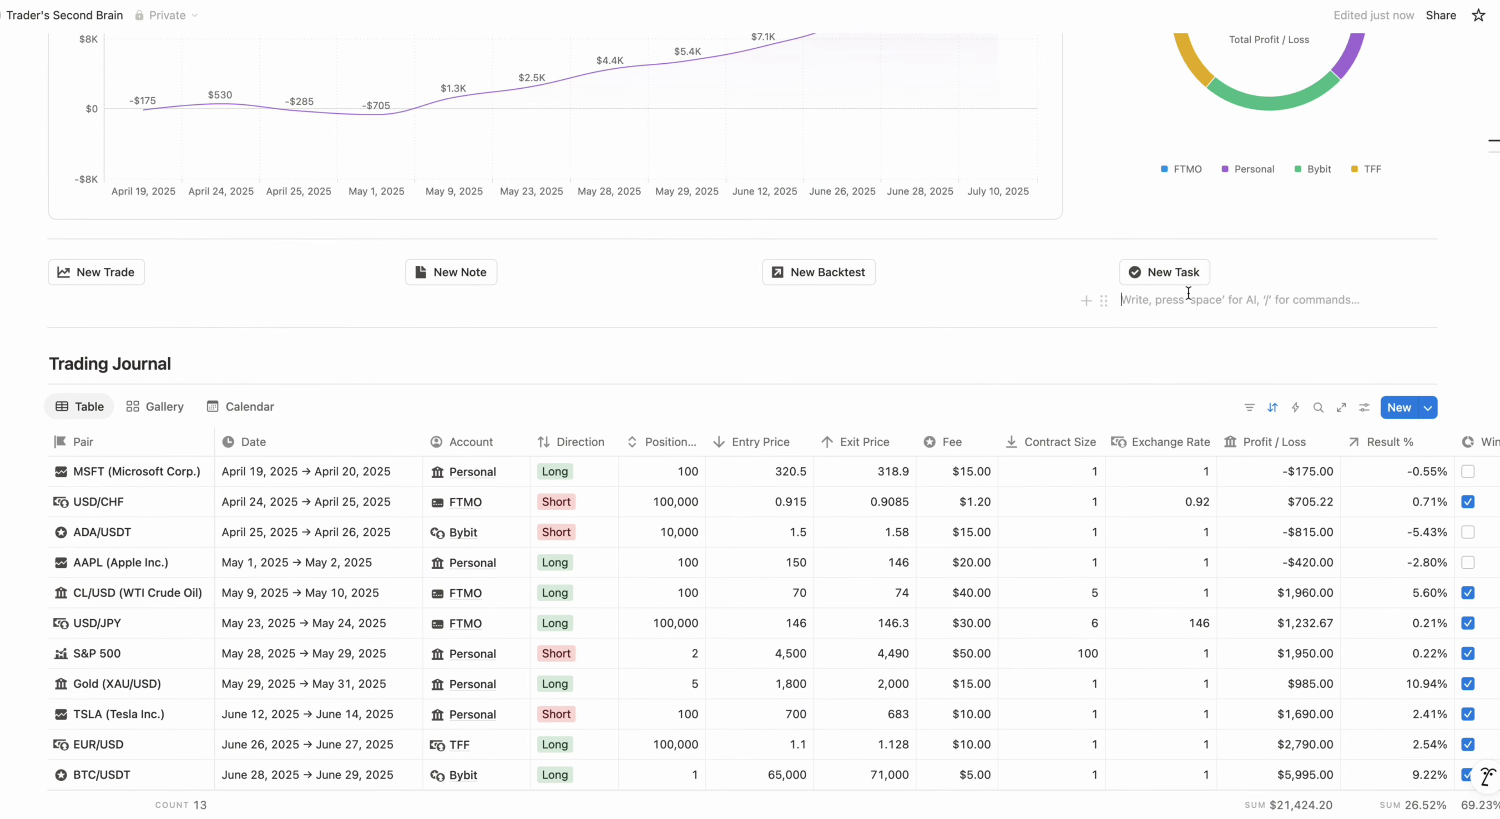
- Preview the Bonds and Forex lists of the Market Overview embed on the Tools page and copy the embed's link
left_click(1155, 191)
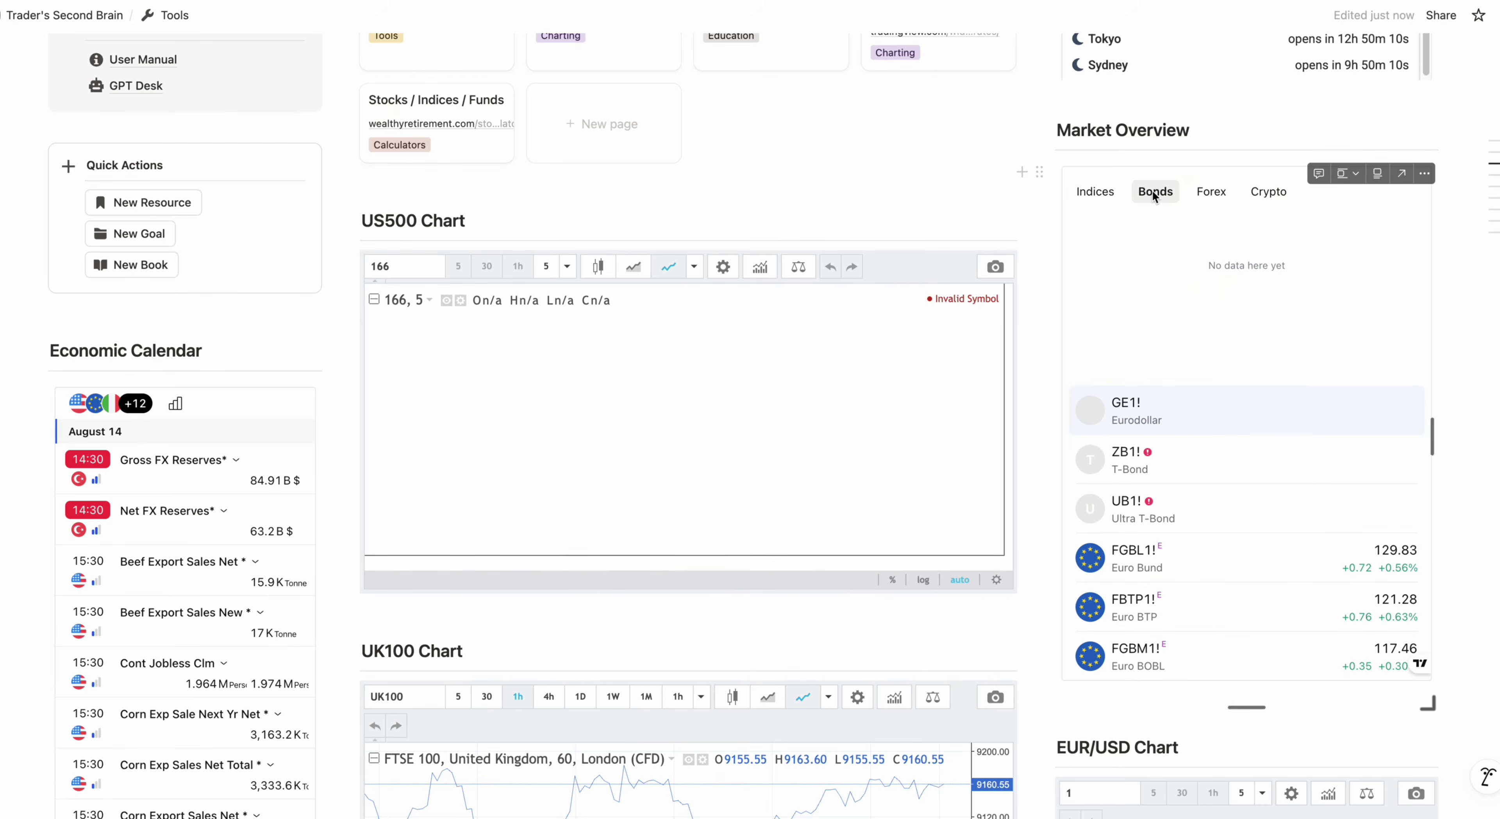
left_click(1211, 191)
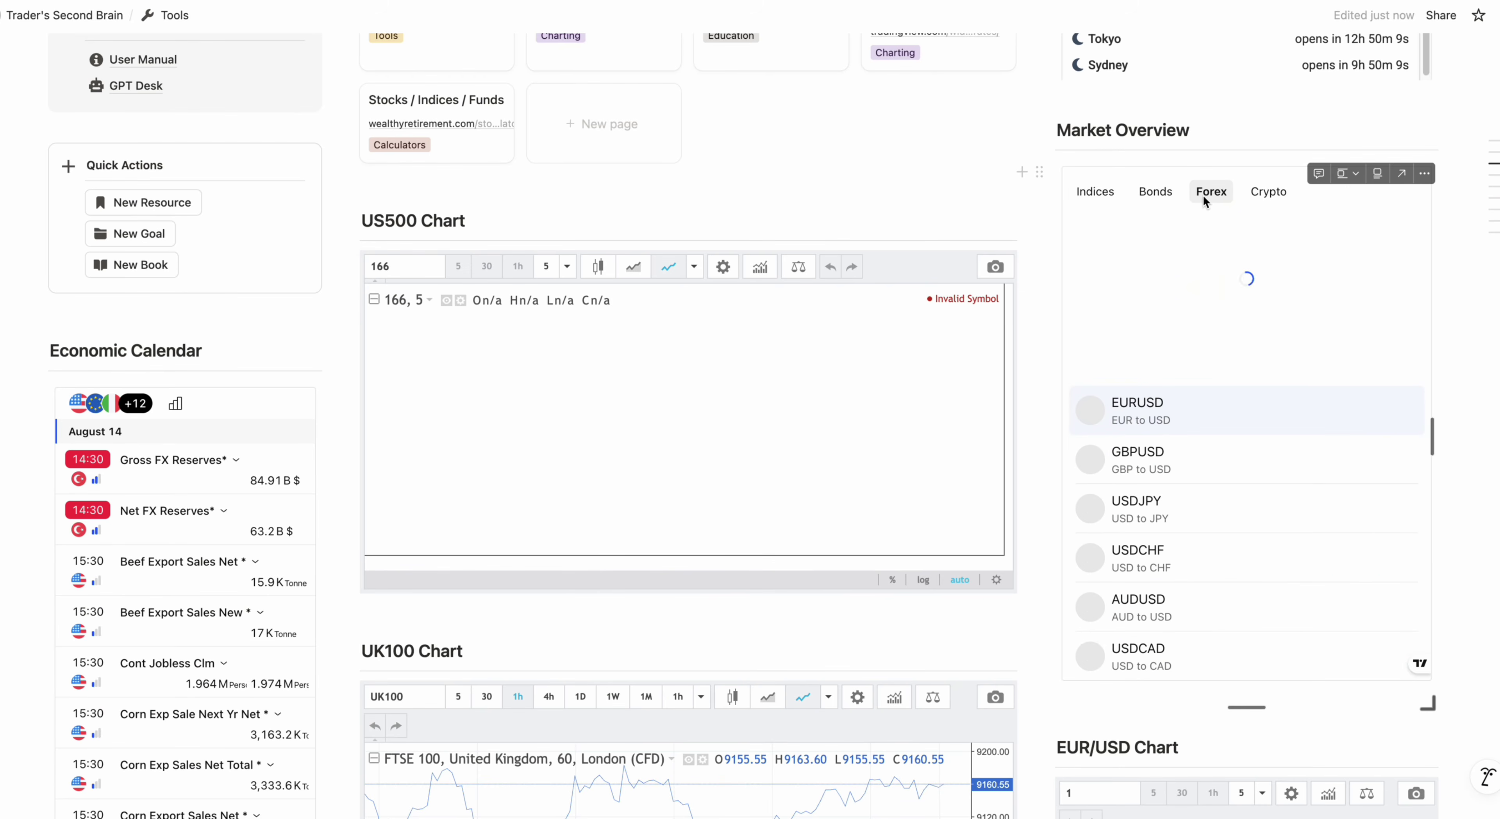
left_click(1040, 172)
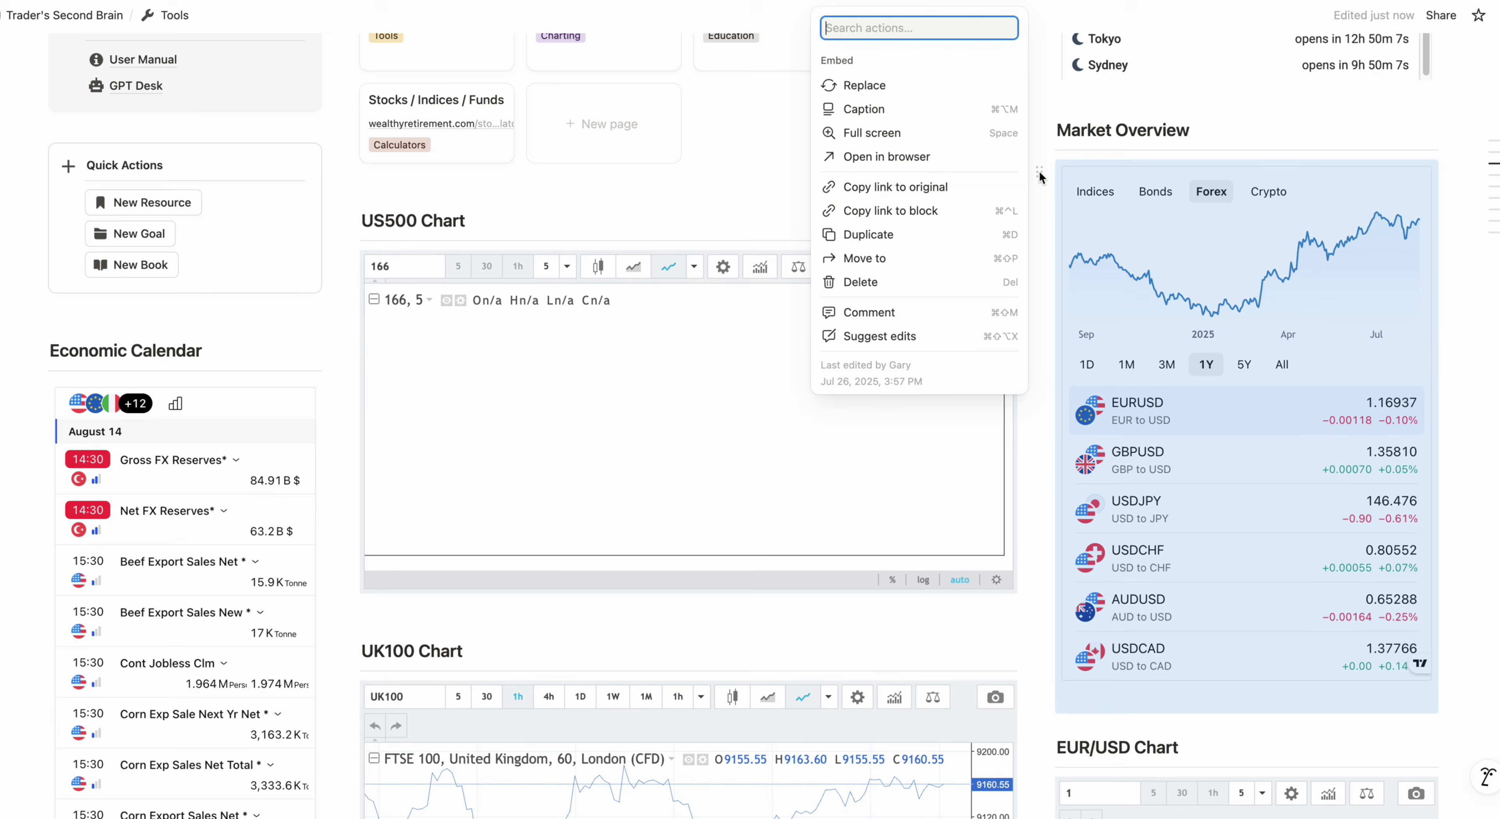
left_click(892, 188)
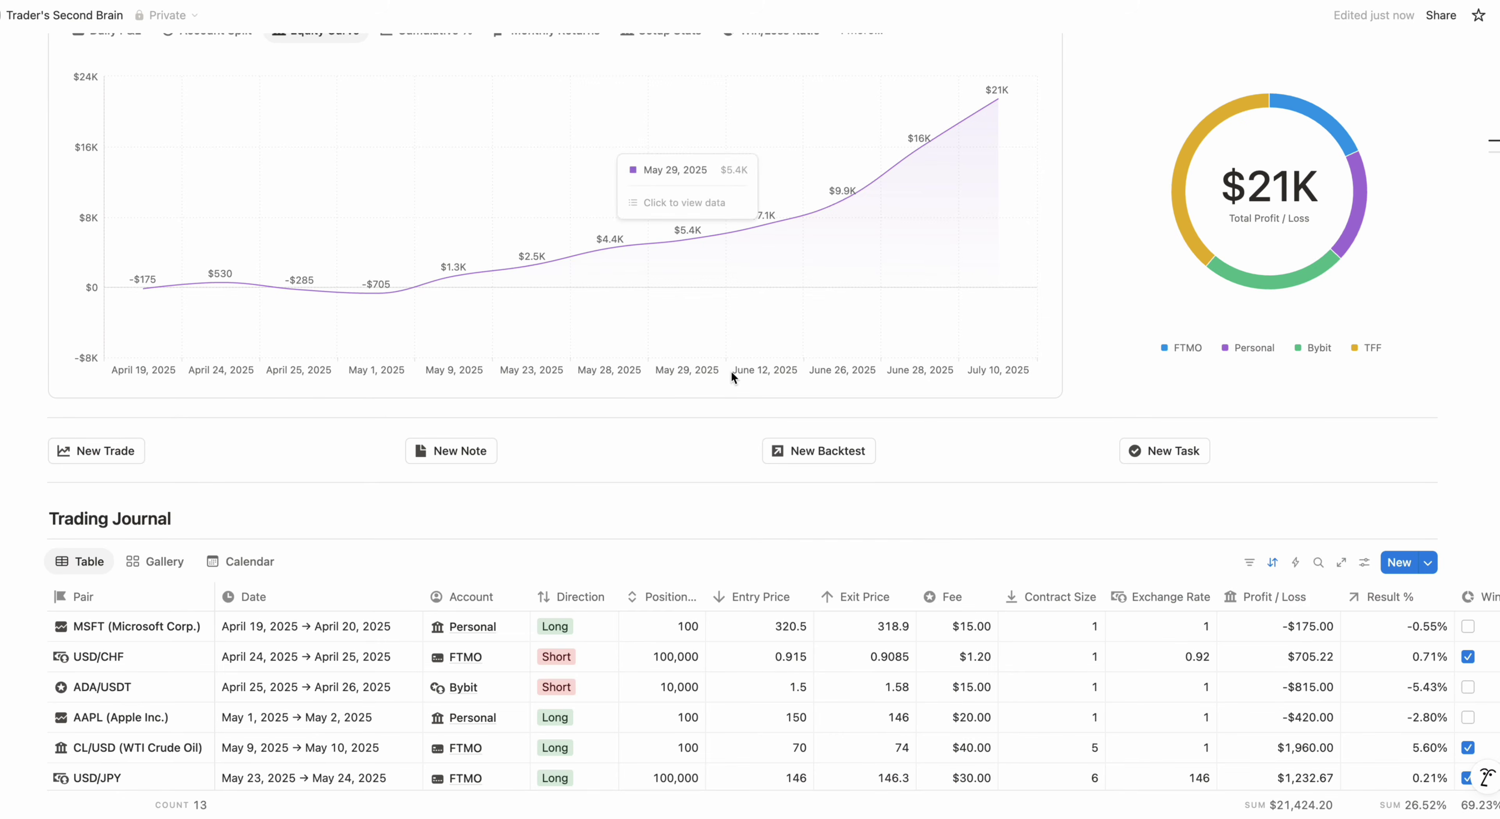
- Paste the Market Overview embed below the dashboard's navigation menu and make it taller
scroll(732, 371, "down", 15)
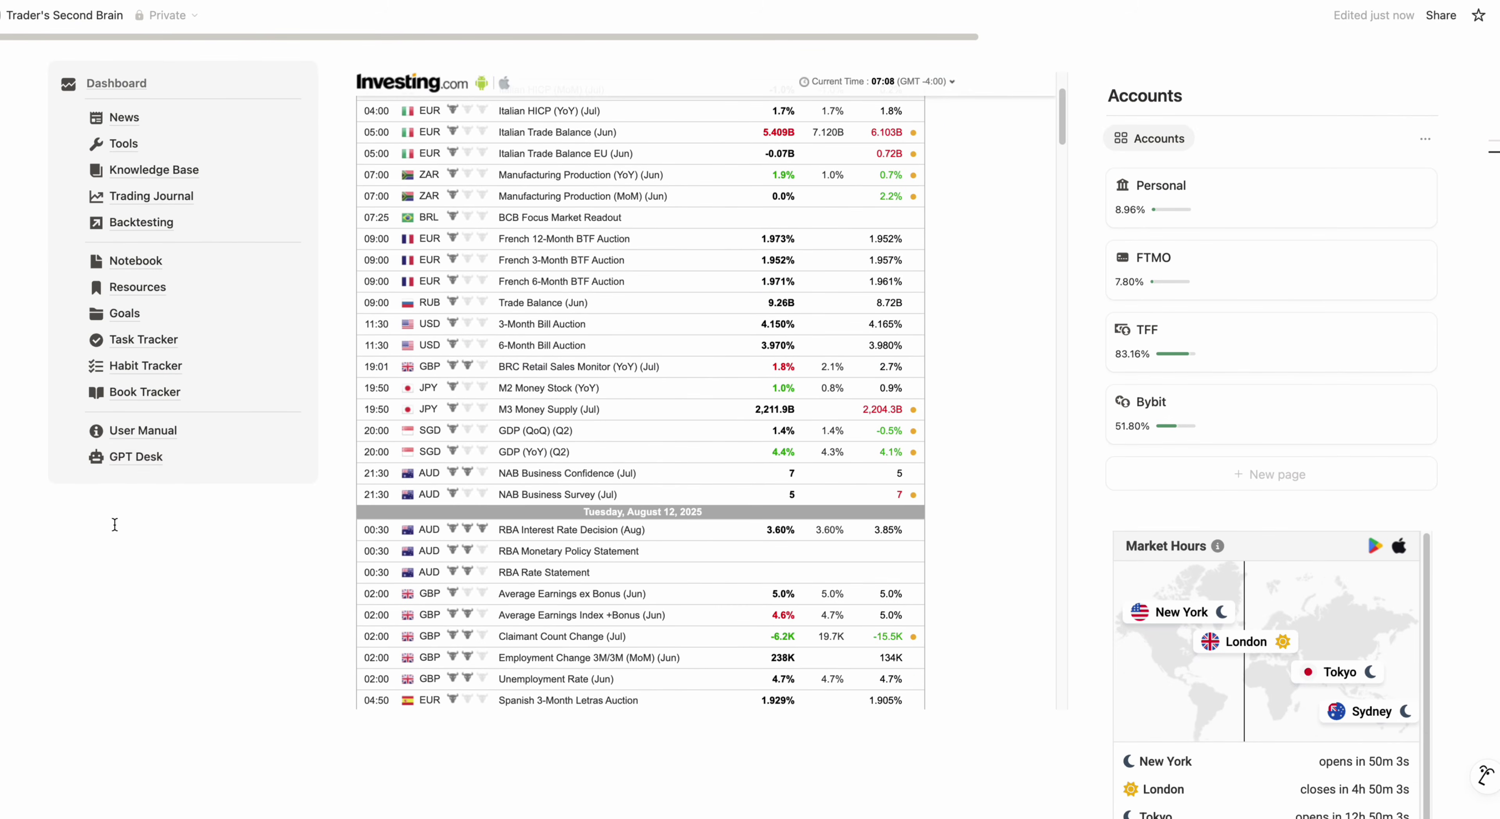
key("super+v")
key("Down")
key("Down")
key("Down")
key("Return")
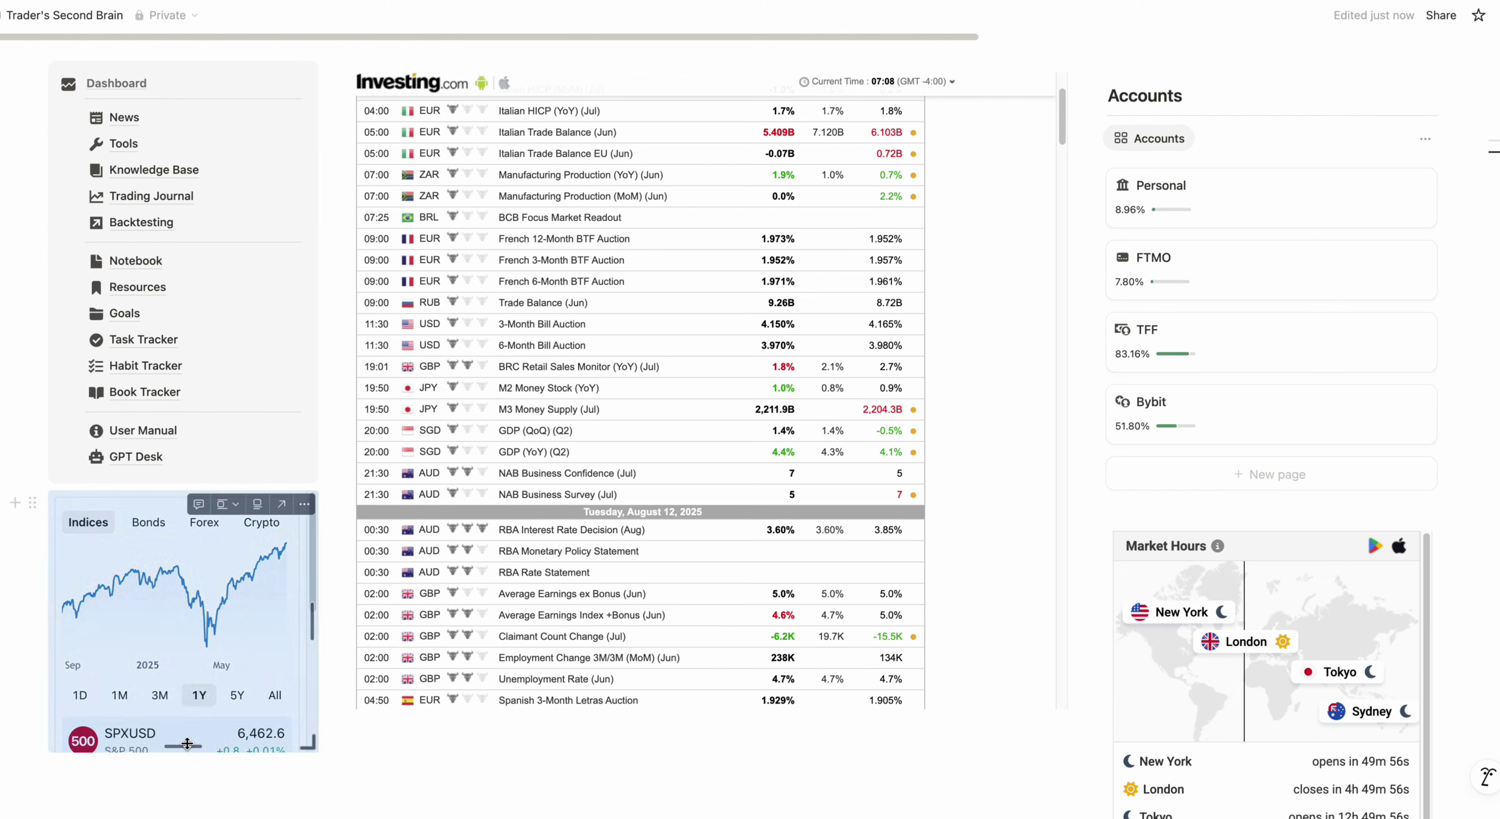
scroll(187, 806, "down", 2)
scroll(188, 805, "down", 5)
left_click_drag(183, 433, 158, 673)
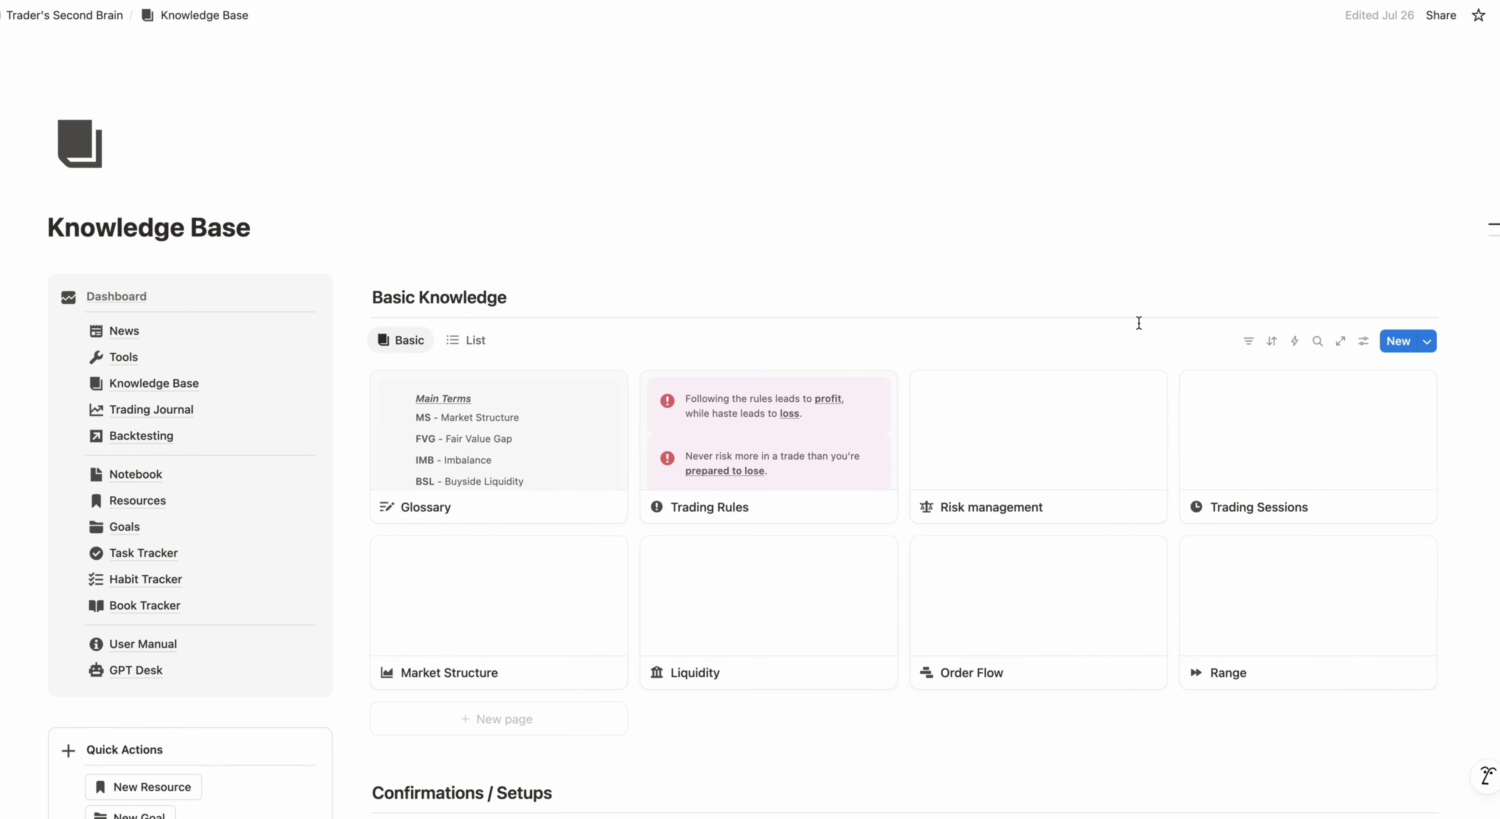
- Copy the link of the Confirmations view from the Knowledge Base page and paste it below the dashboard's Economic Calendar
scroll(1139, 325, "down", 7)
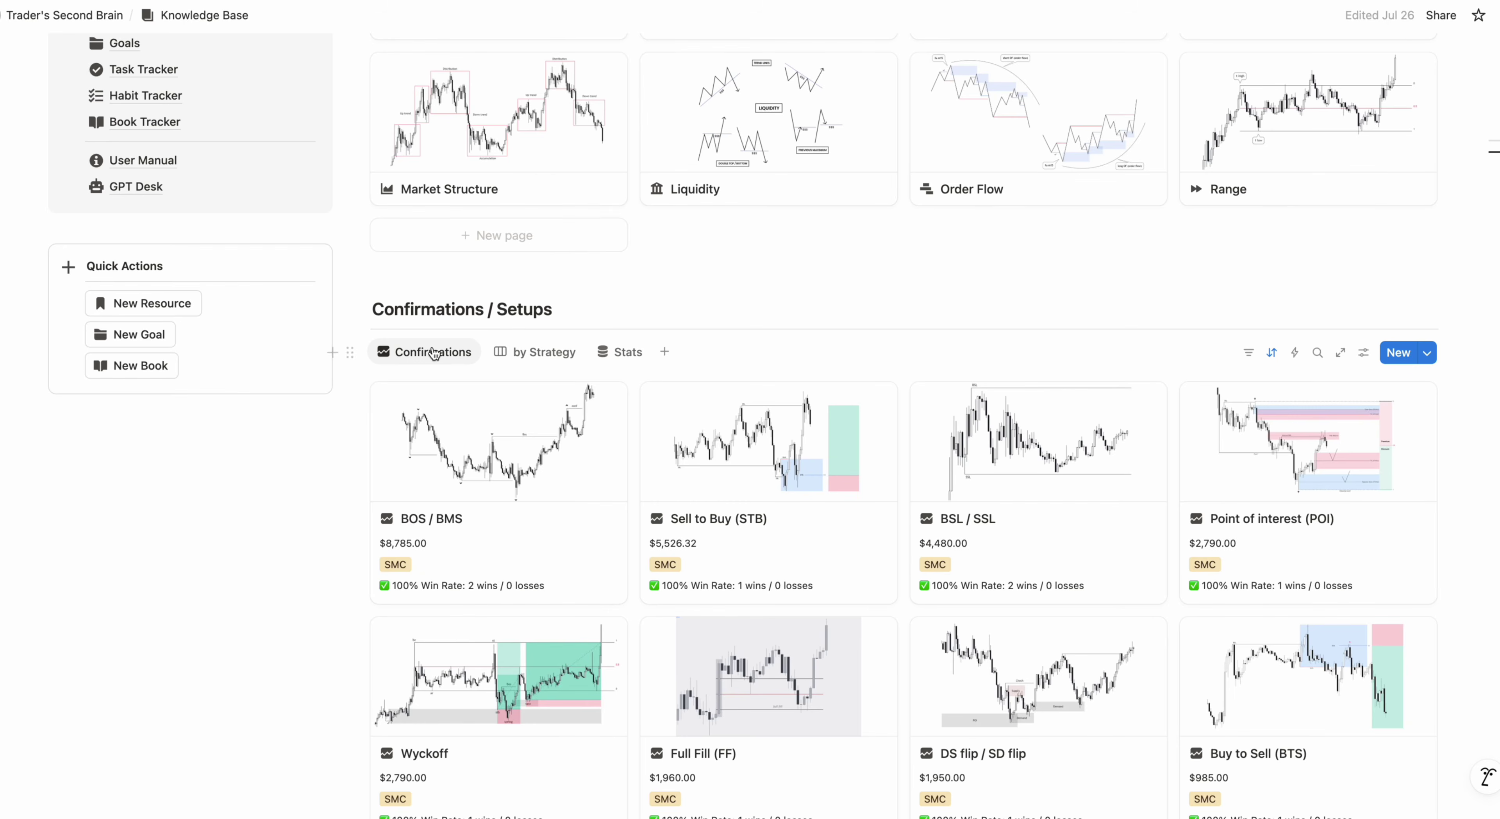
left_click(433, 353)
left_click(462, 437)
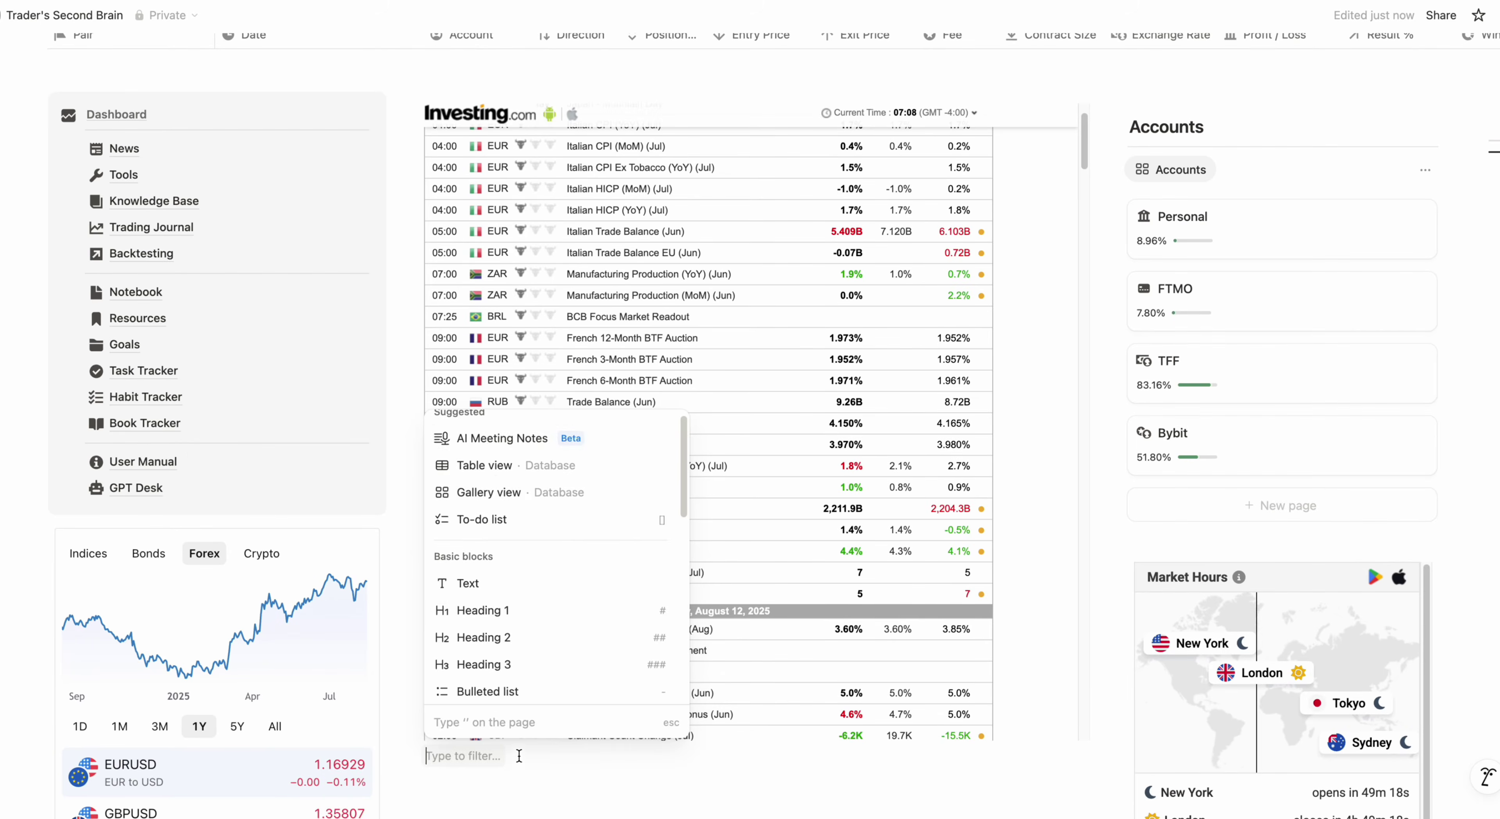
key("Escape")
key("super+v")
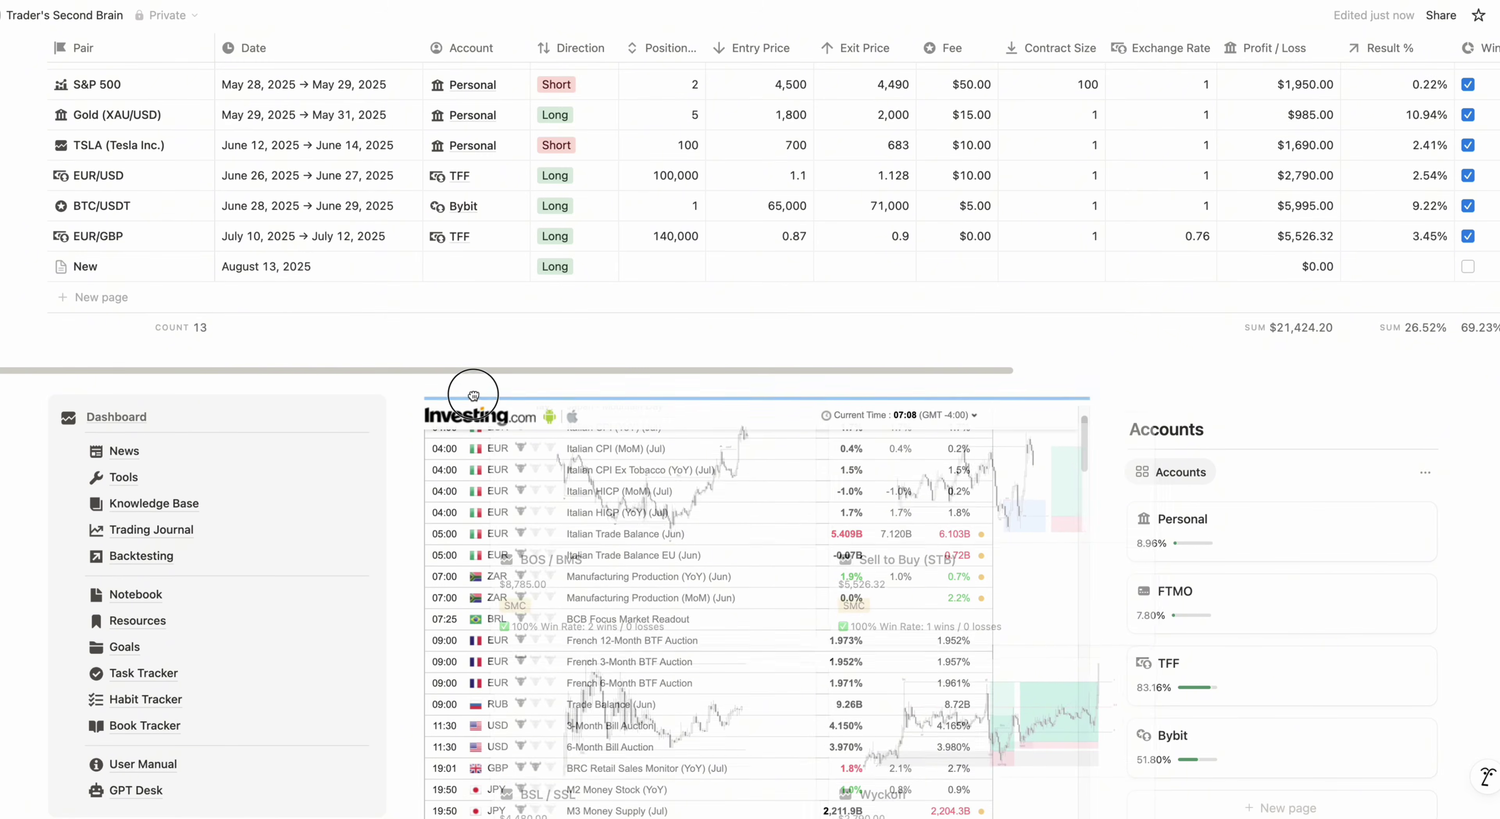
- Set the card preview of the dashboard's Confirmations gallery to None
left_click(1014, 320)
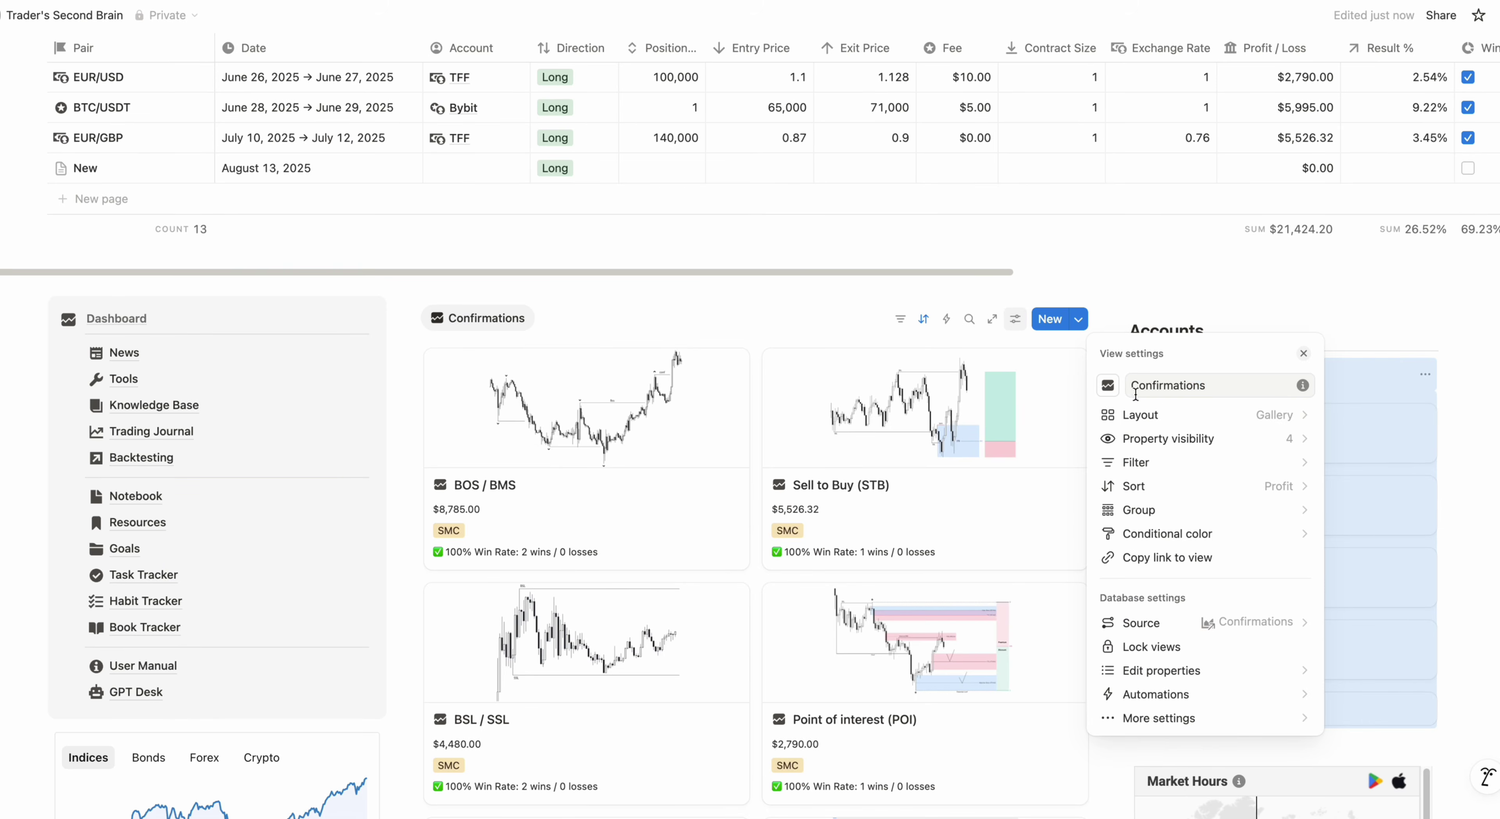
left_click(1268, 416)
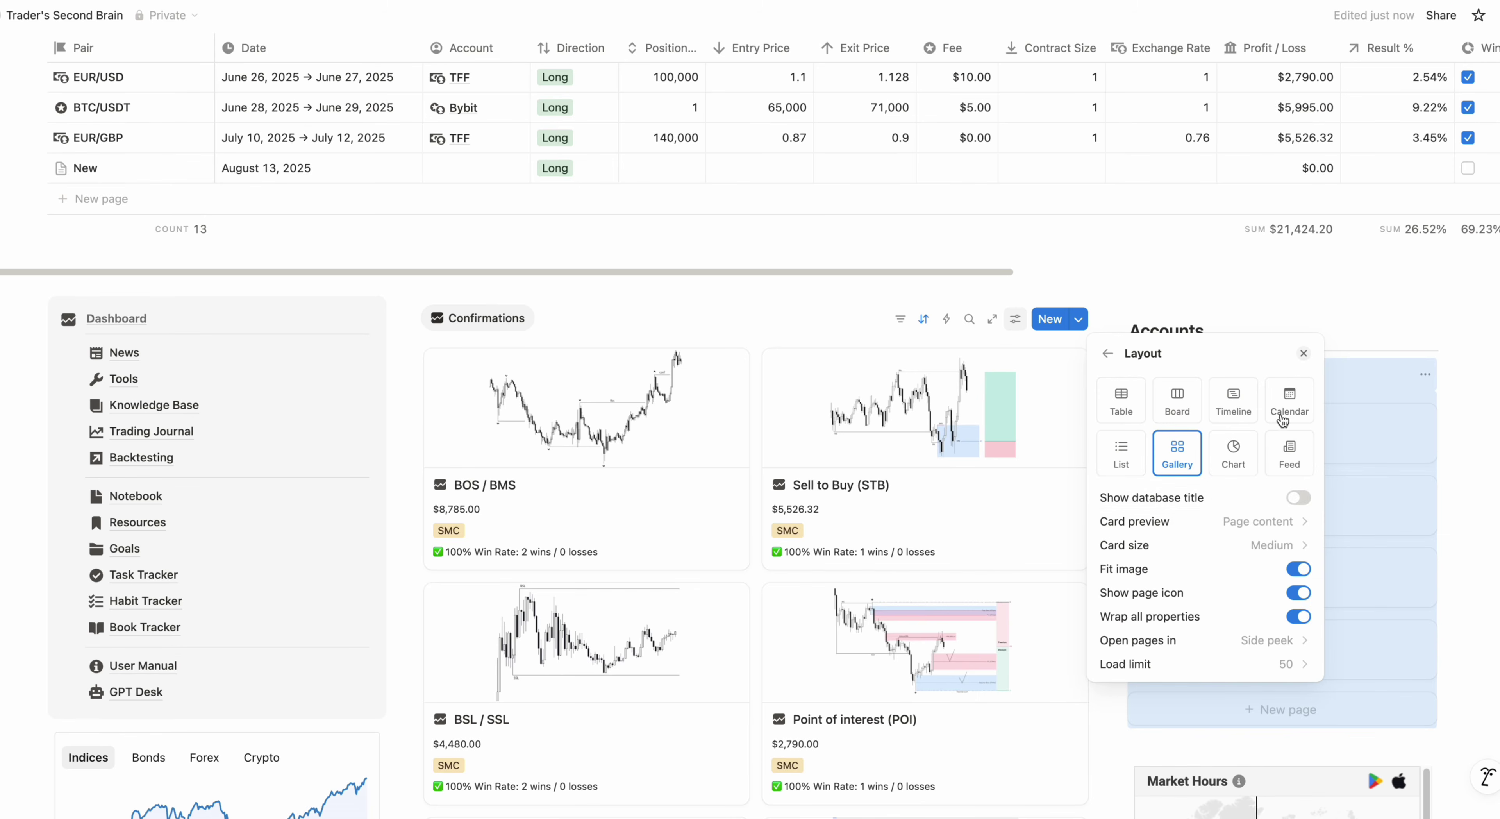
left_click(1300, 523)
left_click(1200, 549)
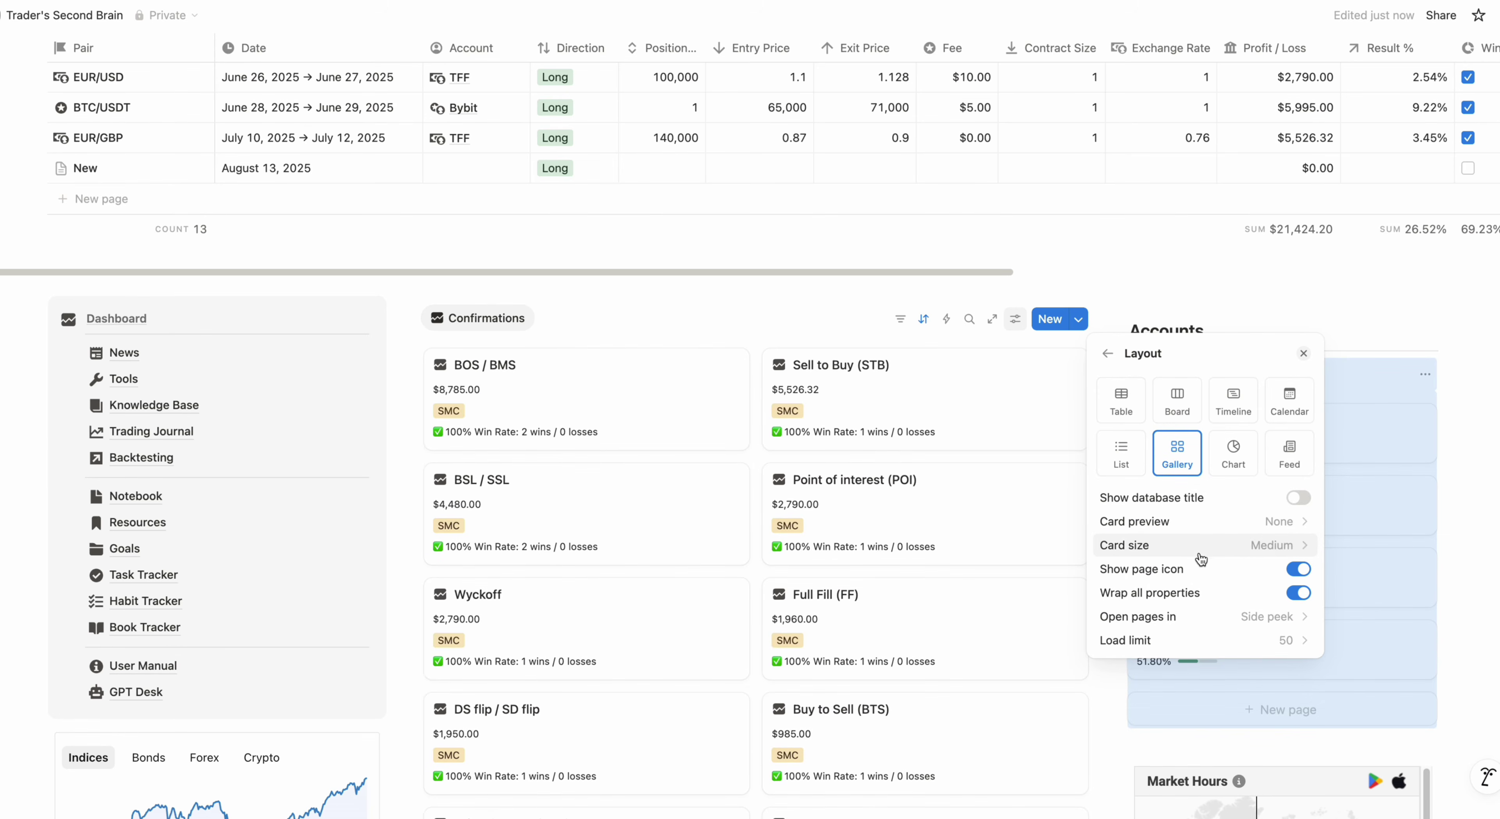
- Try the Small card size for the Confirmations gallery and restore the Medium size
left_click(1263, 548)
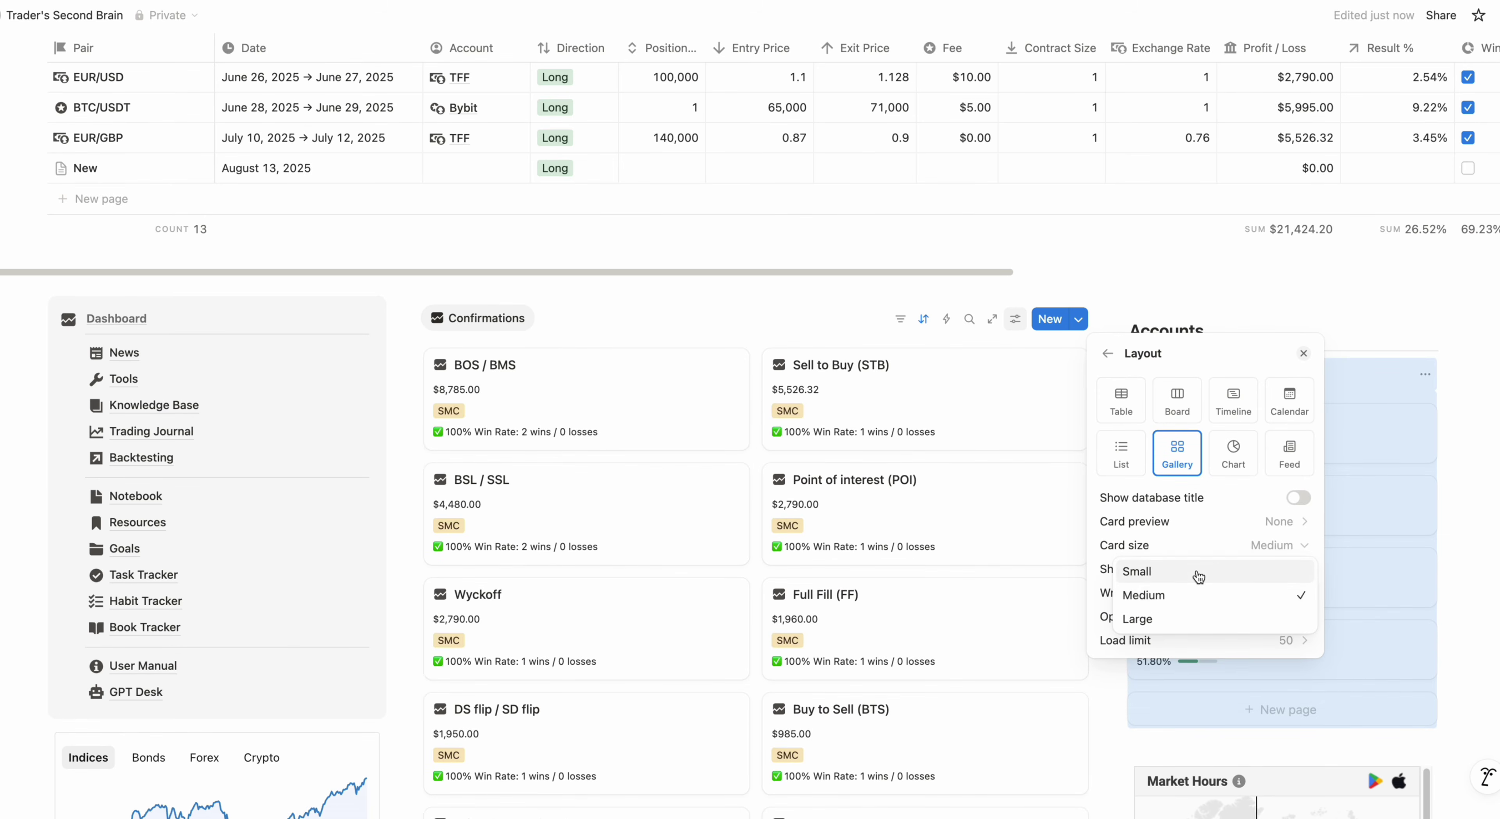
left_click(1141, 569)
scroll(863, 425, "down", 8)
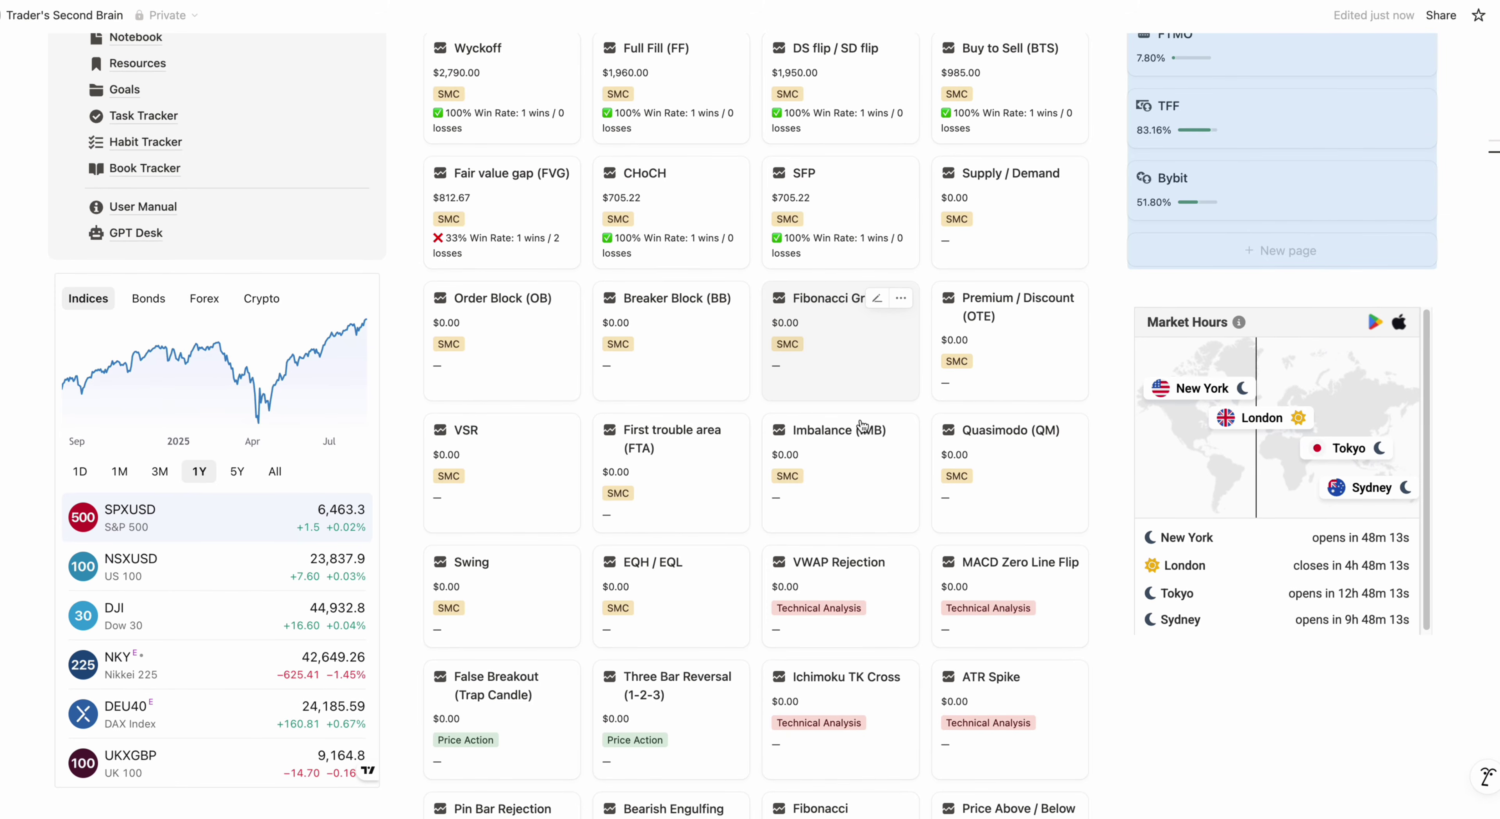
scroll(863, 426, "up", 8)
left_click(1016, 328)
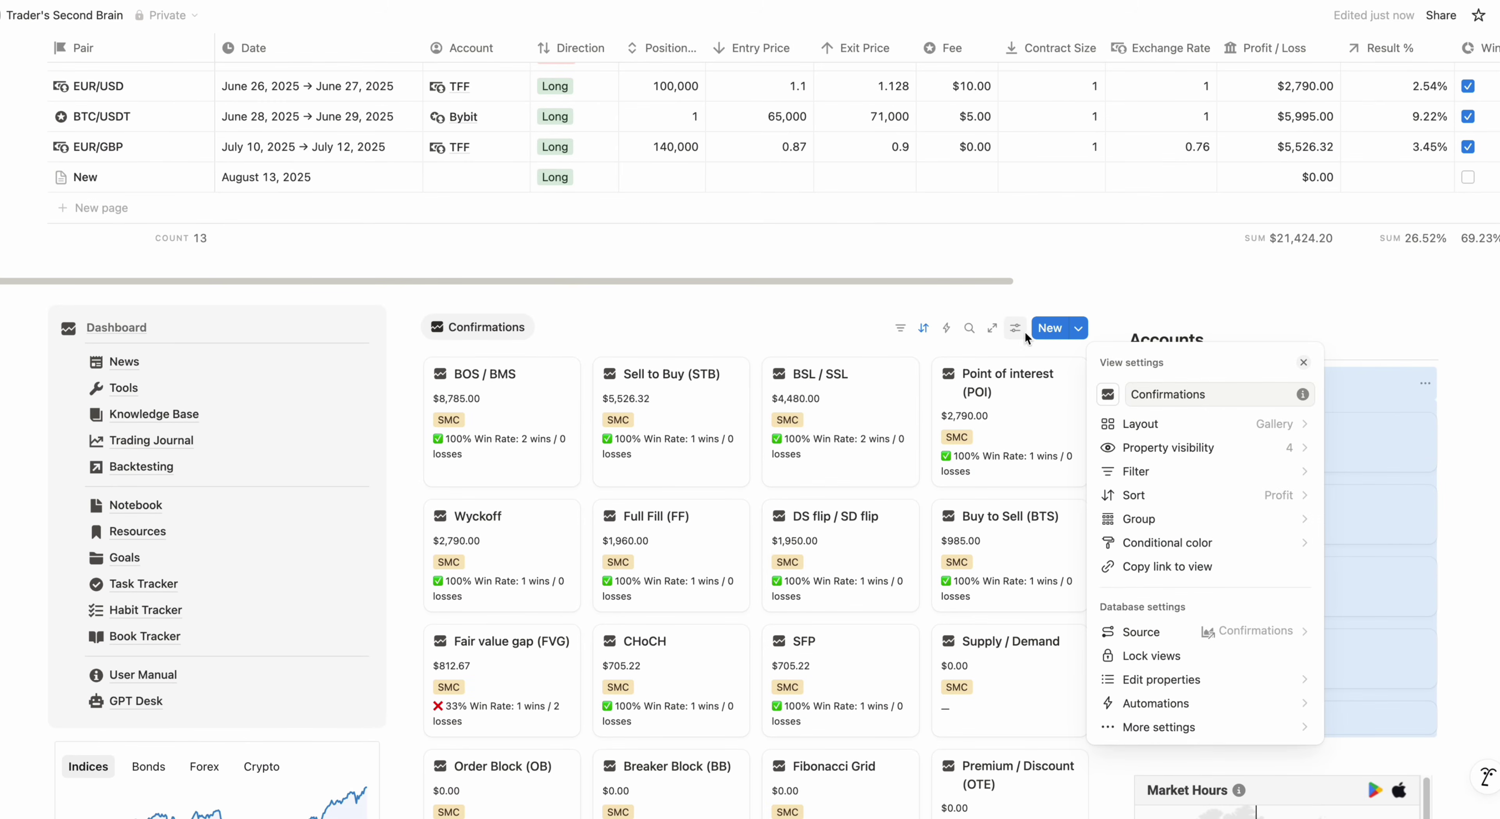
left_click(1252, 429)
left_click(1279, 554)
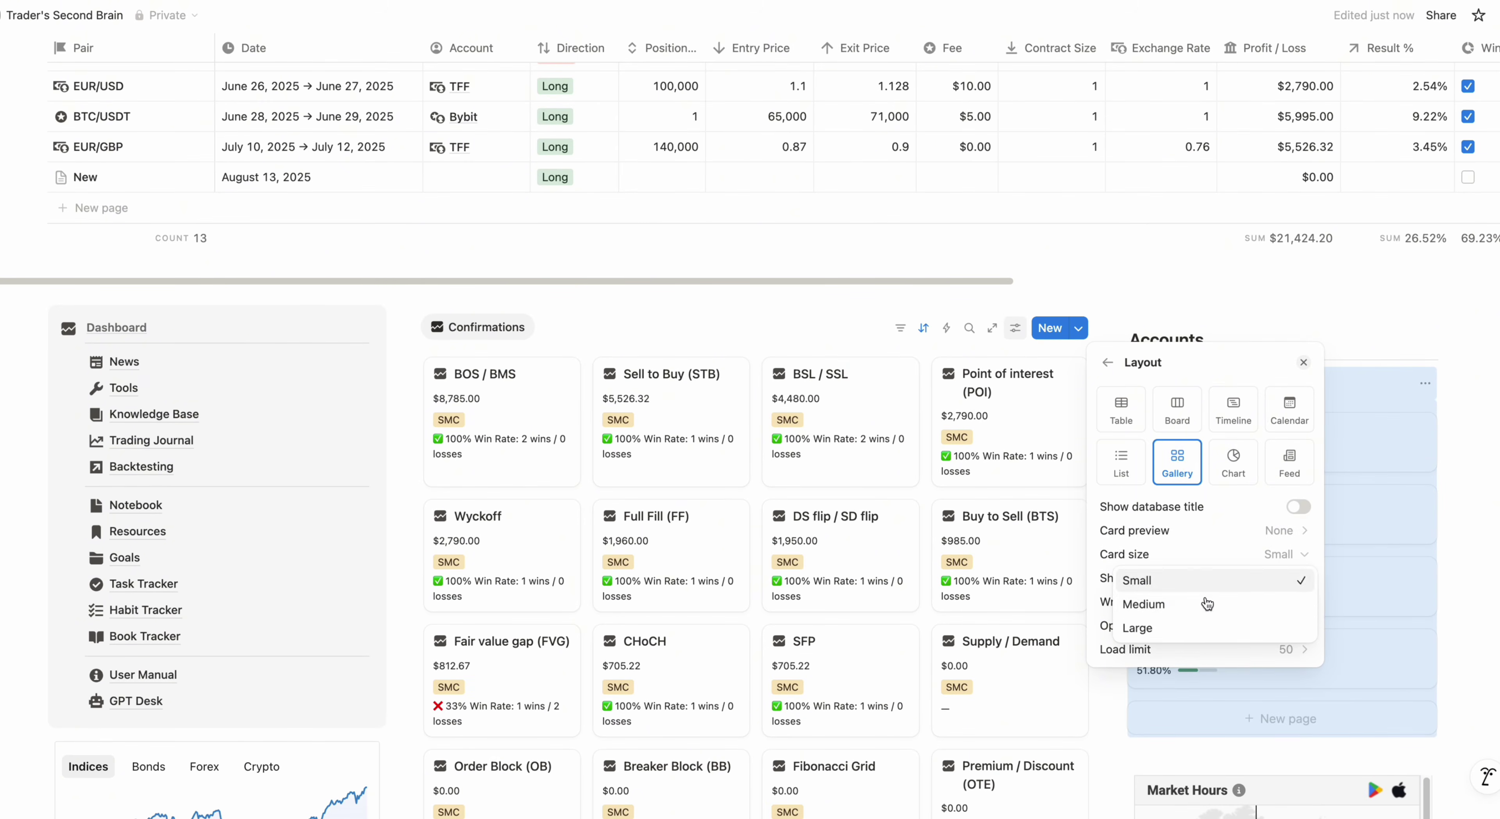
left_click(1200, 600)
left_click(891, 298)
- Filter the Confirmations gallery to entries whose "in Trading" value is ≥ 1
left_click(900, 328)
left_click(1028, 611)
left_click(538, 422)
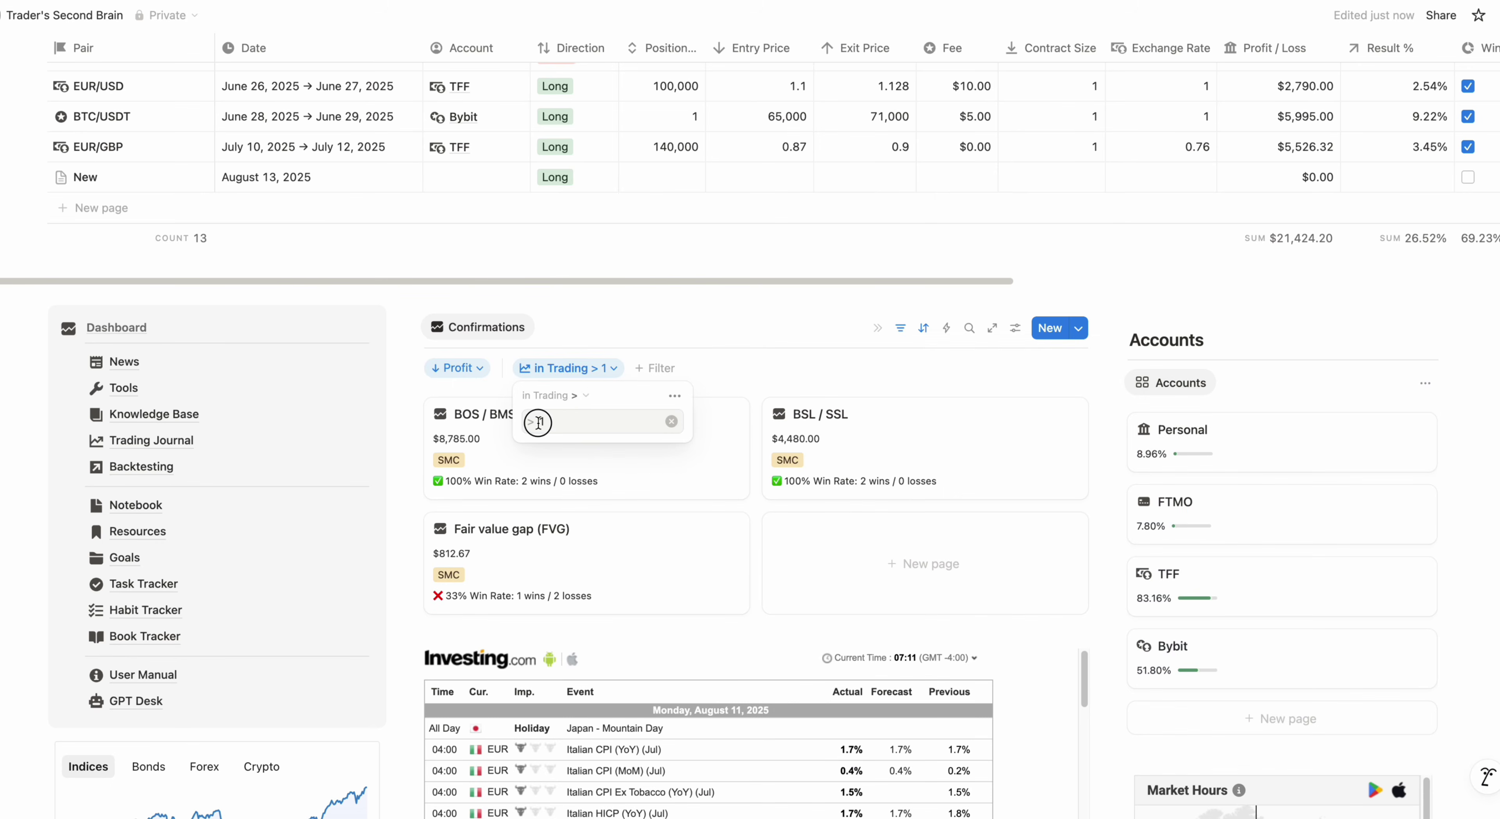
left_click(585, 397)
left_click(619, 512)
scroll(667, 318, "down", 1)
- Add a Strategy filter to the Confirmations gallery and try its SMC, Technical Analysis and Price Action options
left_click(667, 317)
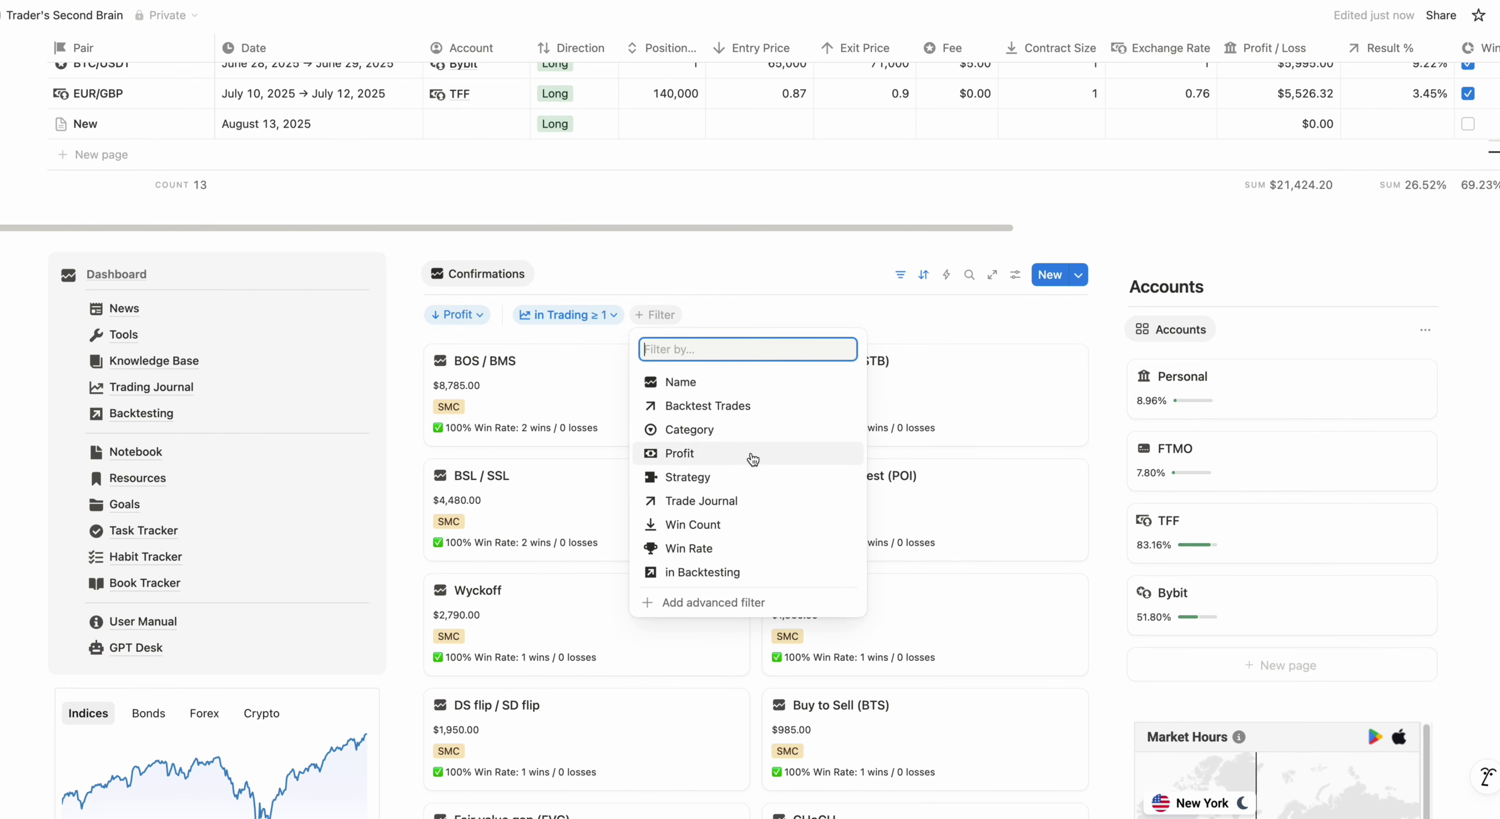
left_click(760, 483)
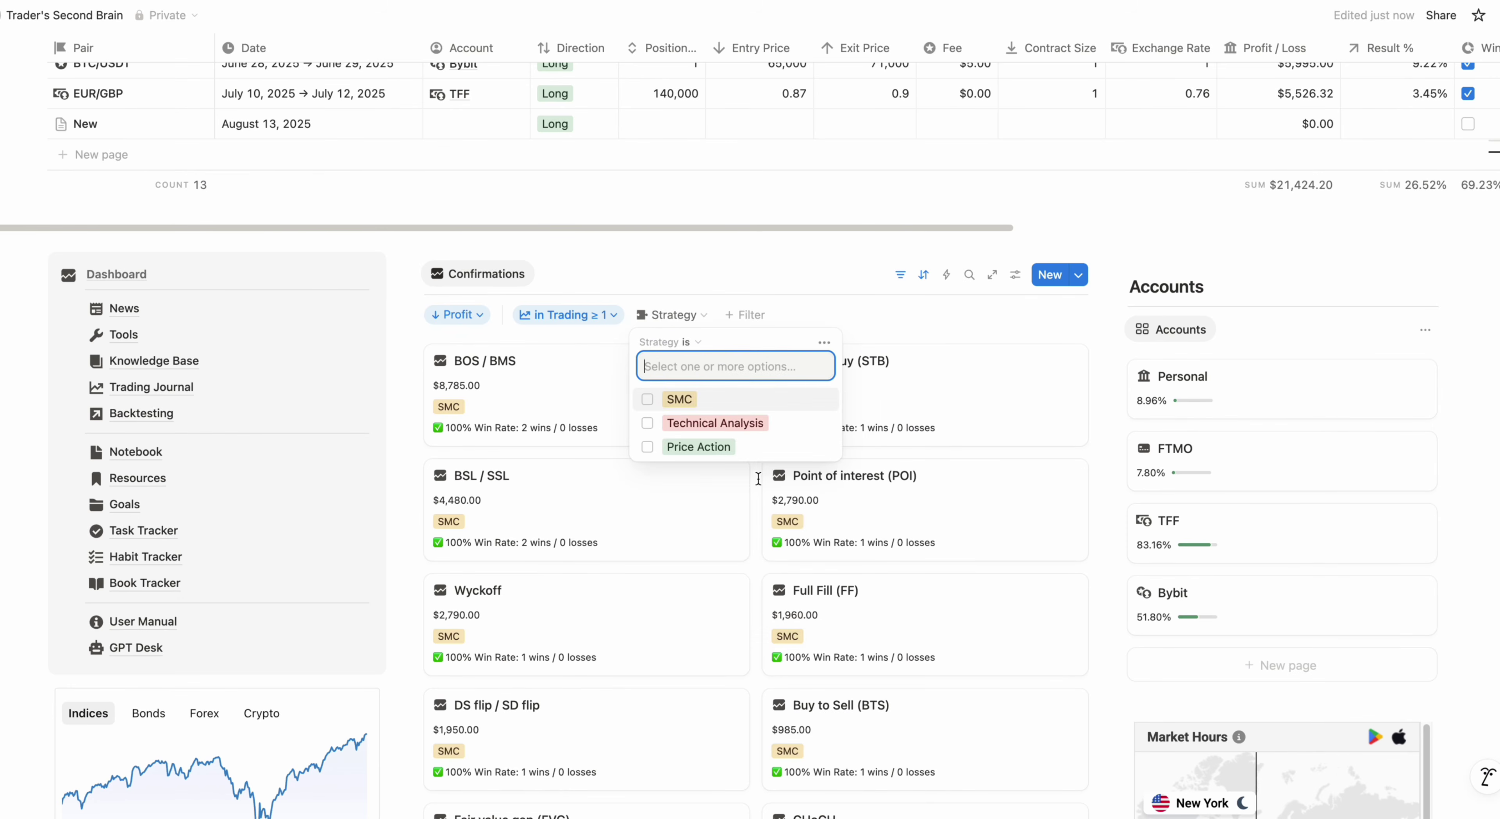
left_click(648, 401)
left_click(648, 401)
left_click(648, 425)
left_click(650, 427)
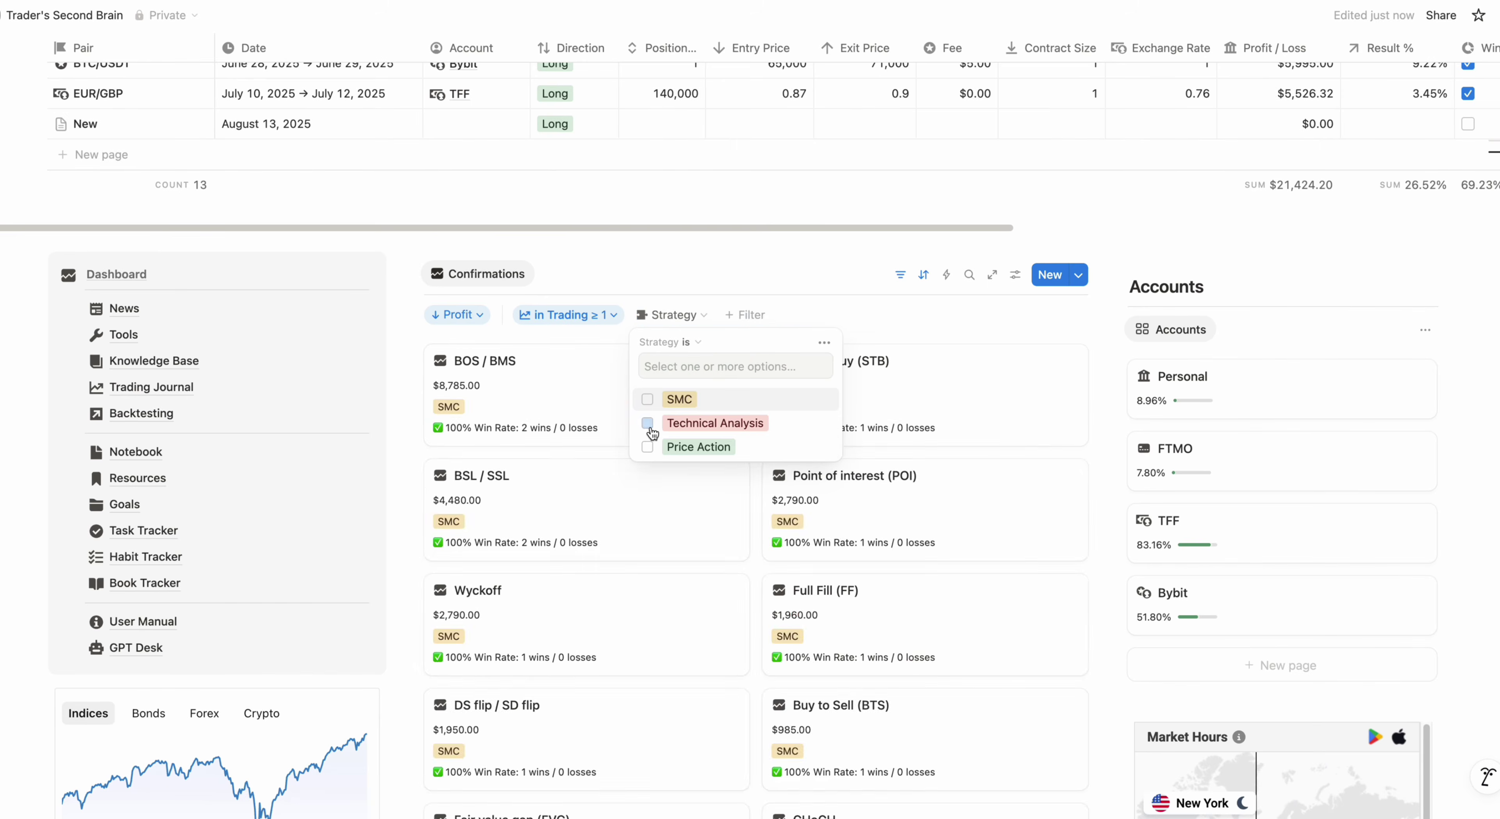
left_click(647, 447)
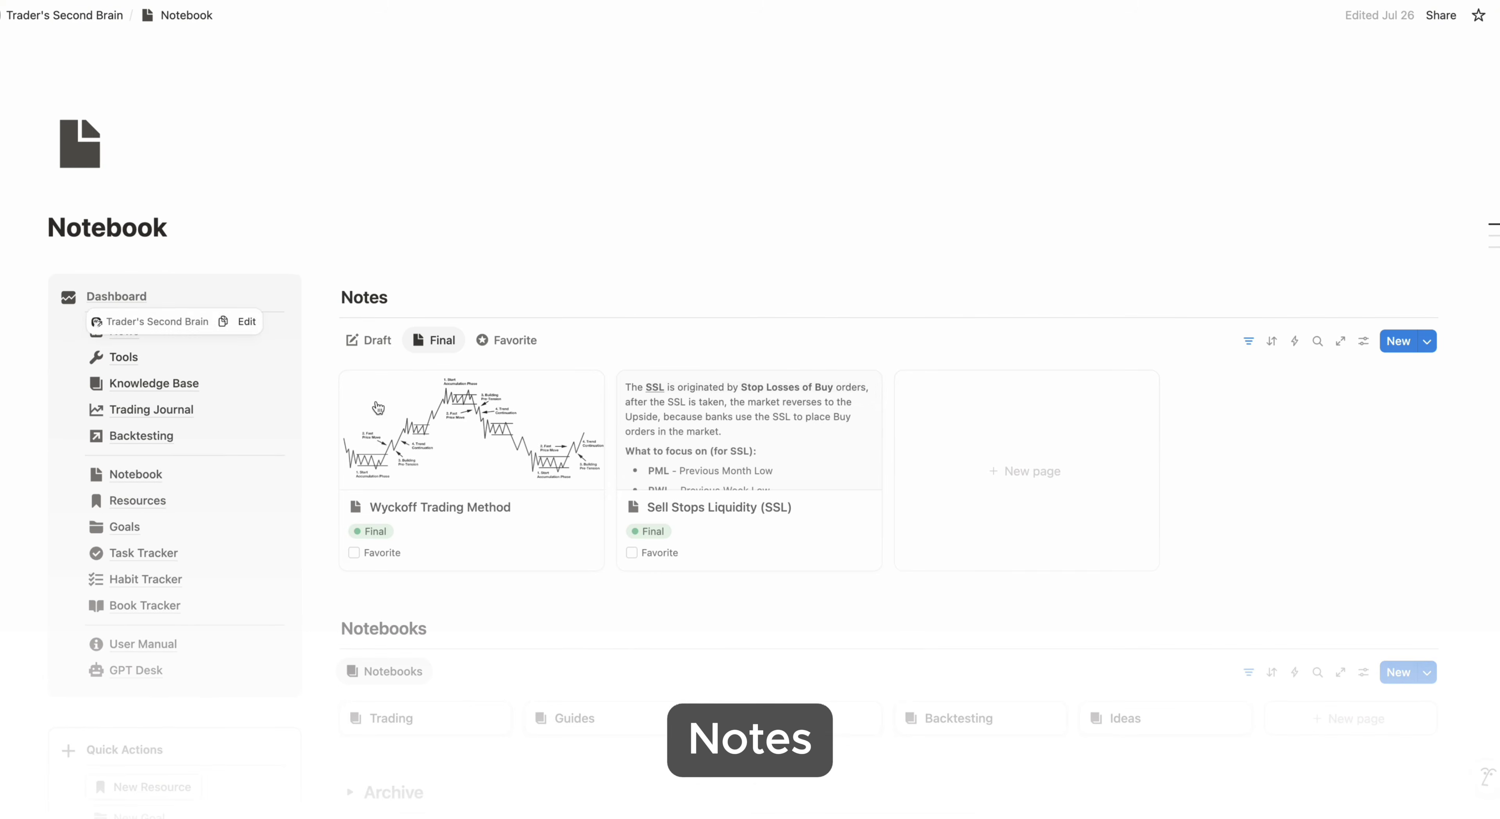
- Open the Guides and Trading notebooks from the Notebooks gallery to view their contents
scroll(894, 620, "down", 5)
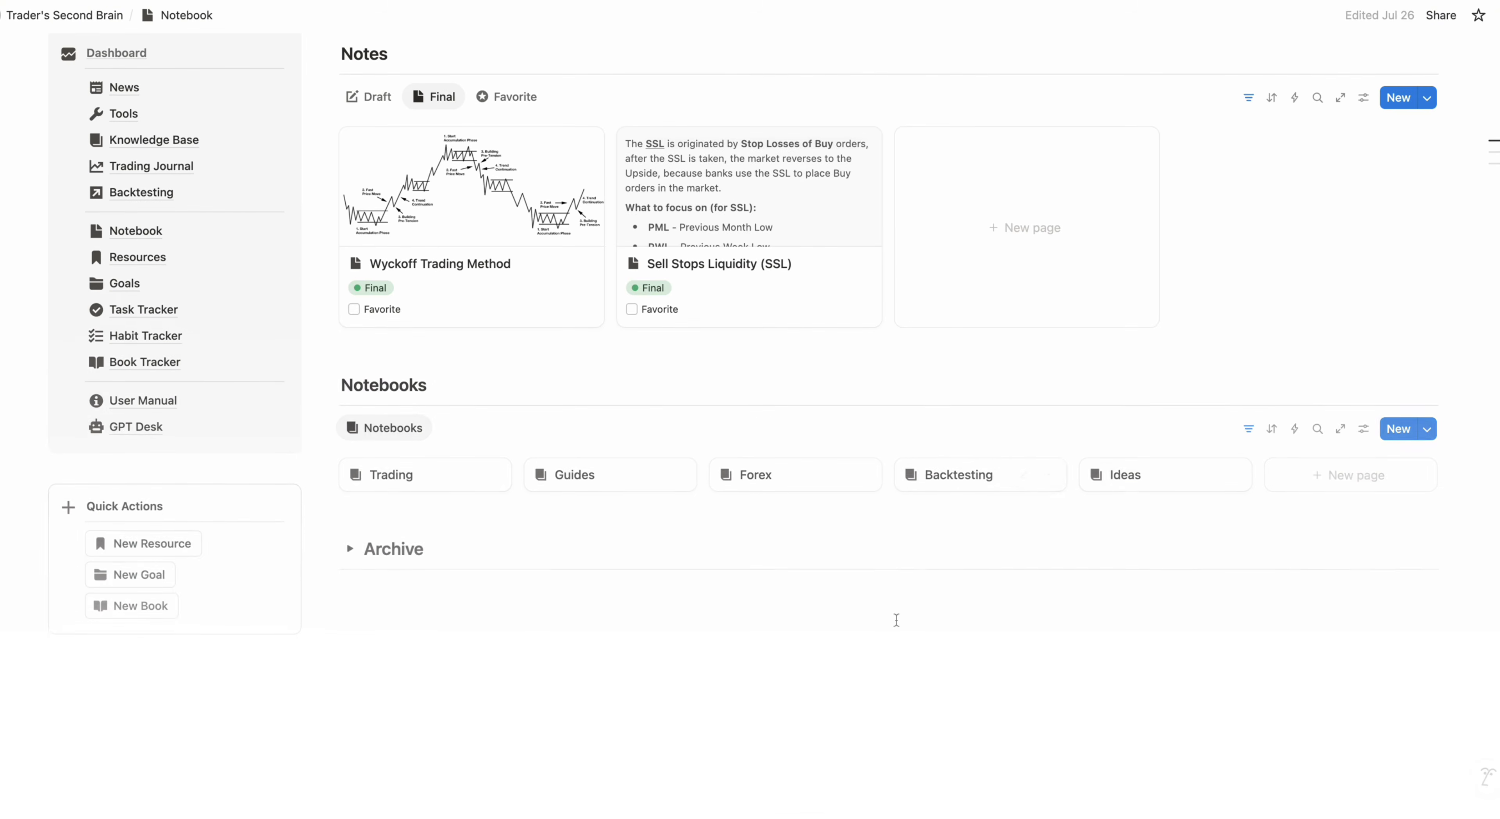
left_click(978, 478)
left_click(588, 474)
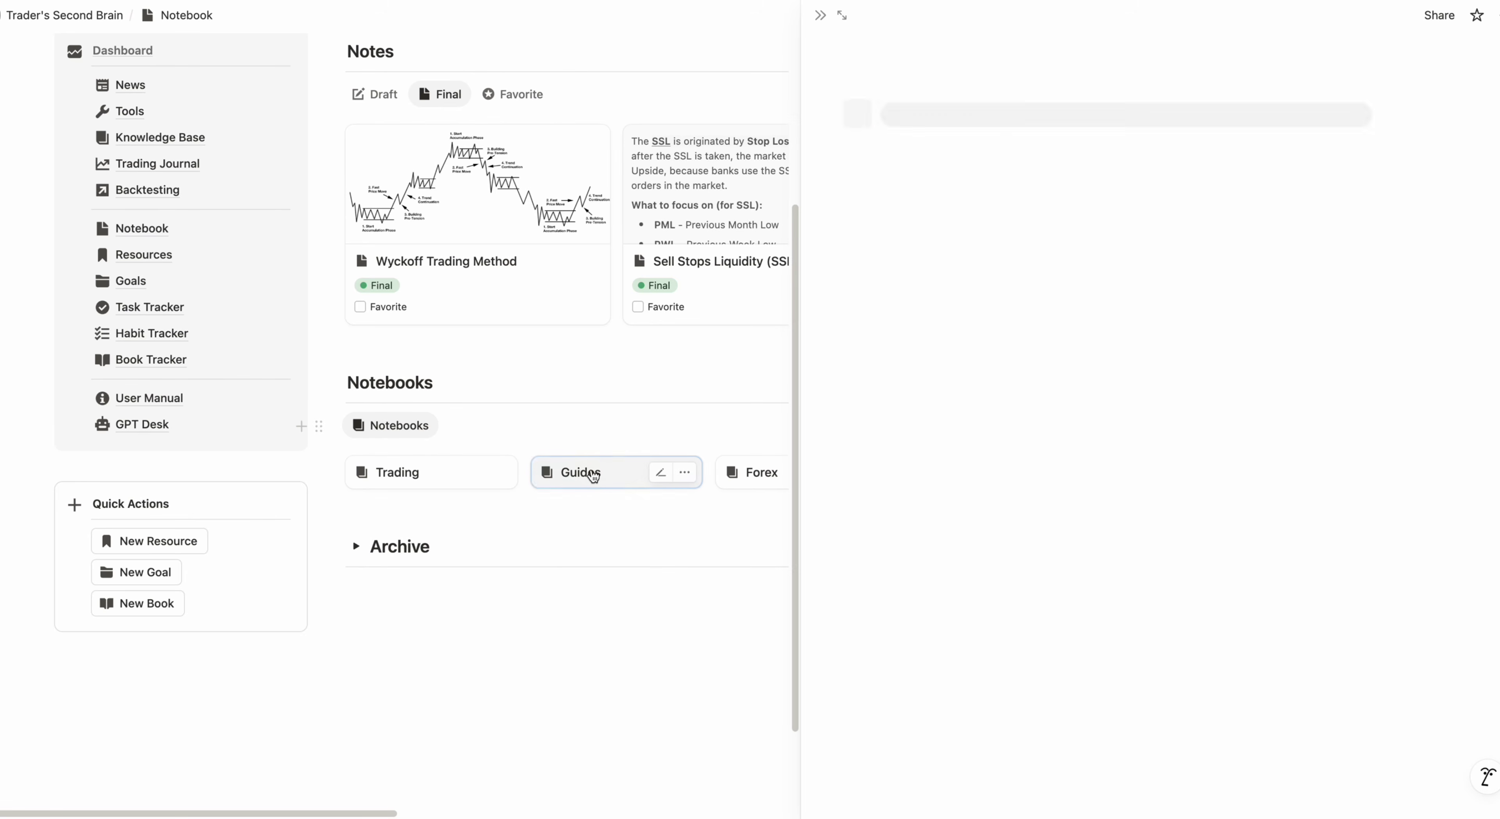
left_click(426, 475)
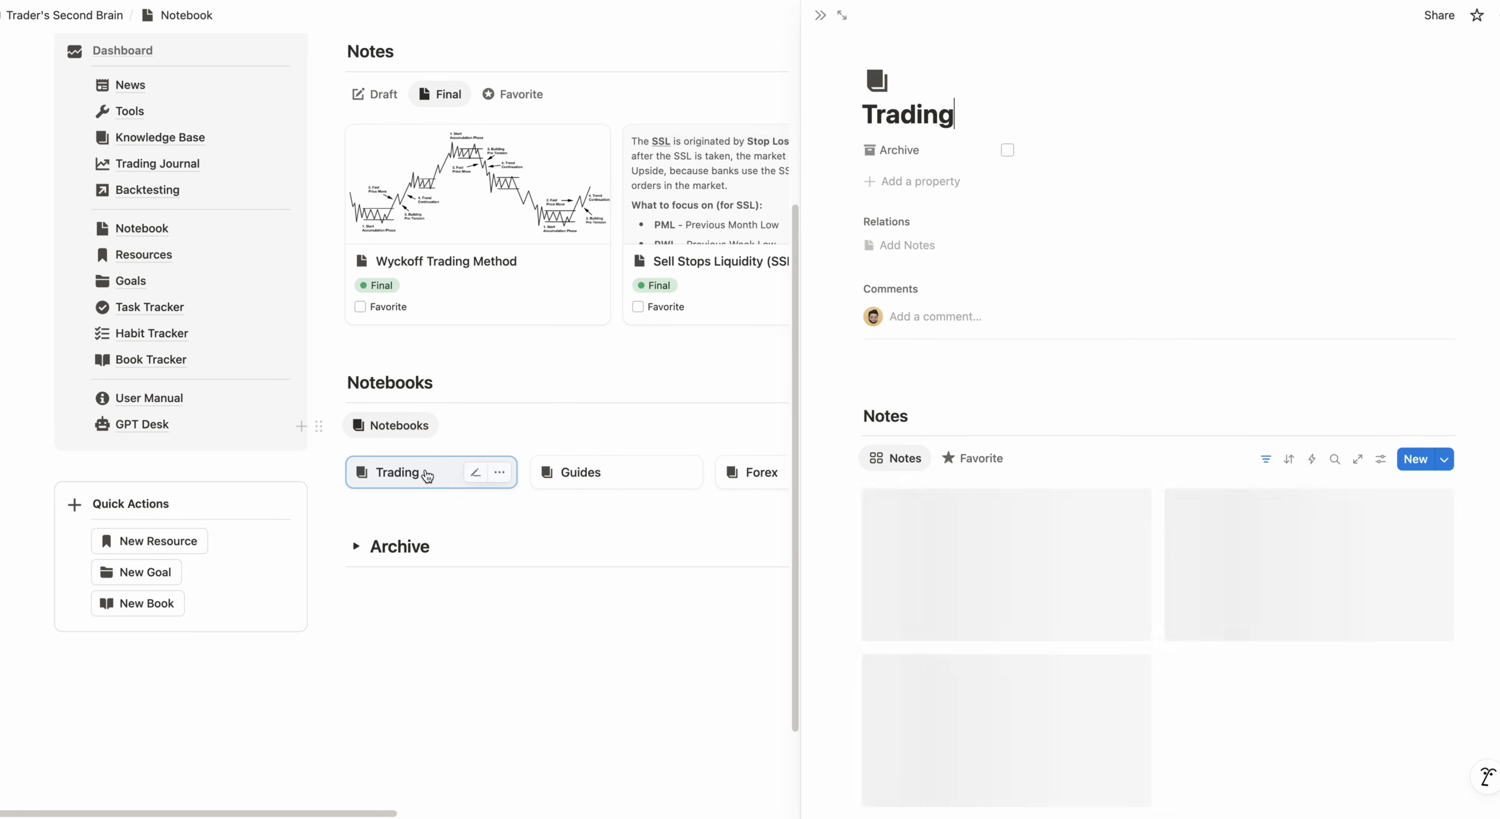
- Open the Wyckoff Trading Method note, look through its properties and content, and close it
left_click(1295, 537)
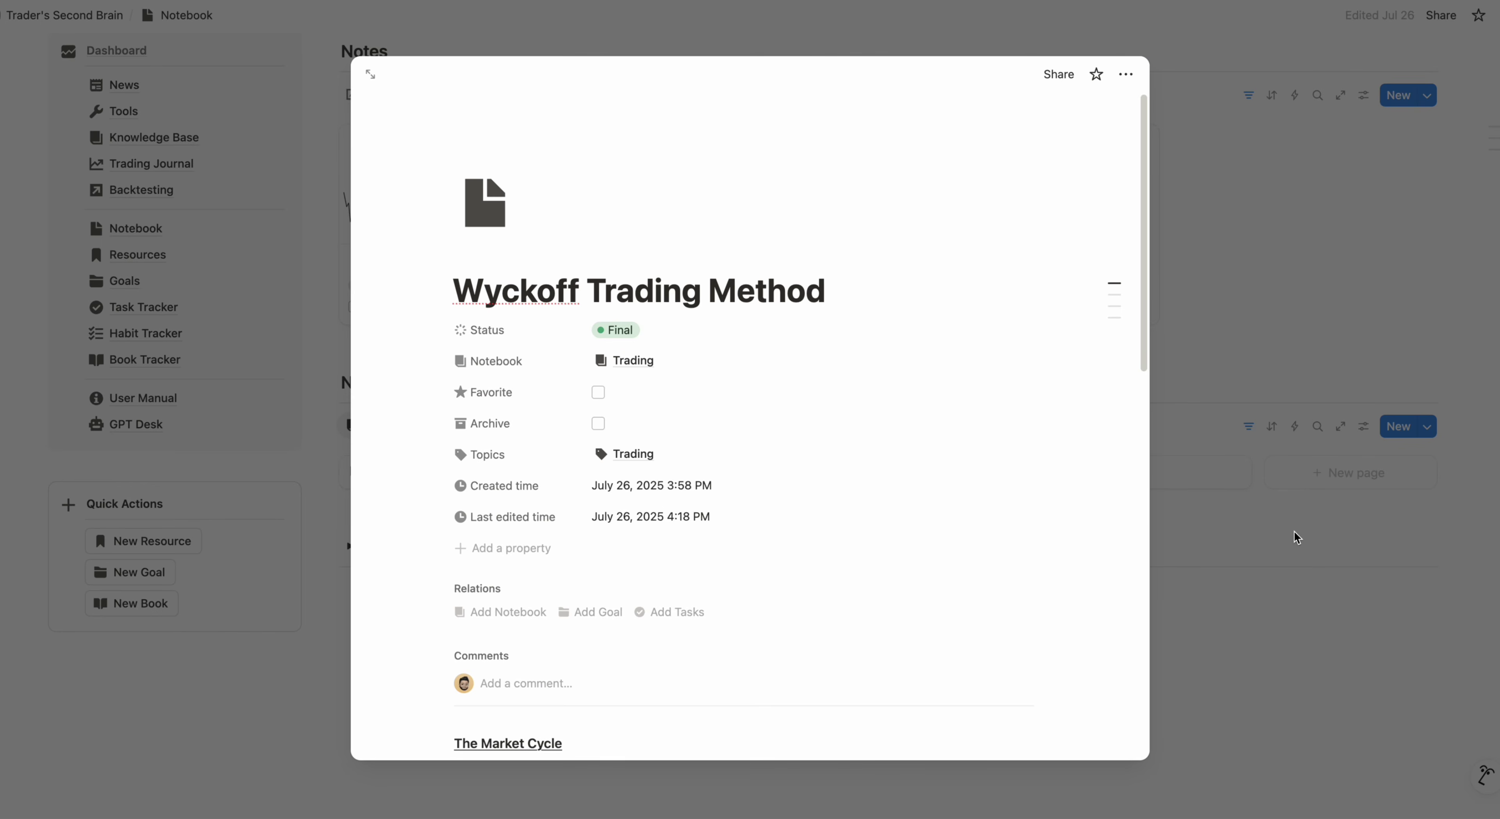
scroll(1059, 513, "down", 15)
scroll(1059, 513, "up", 15)
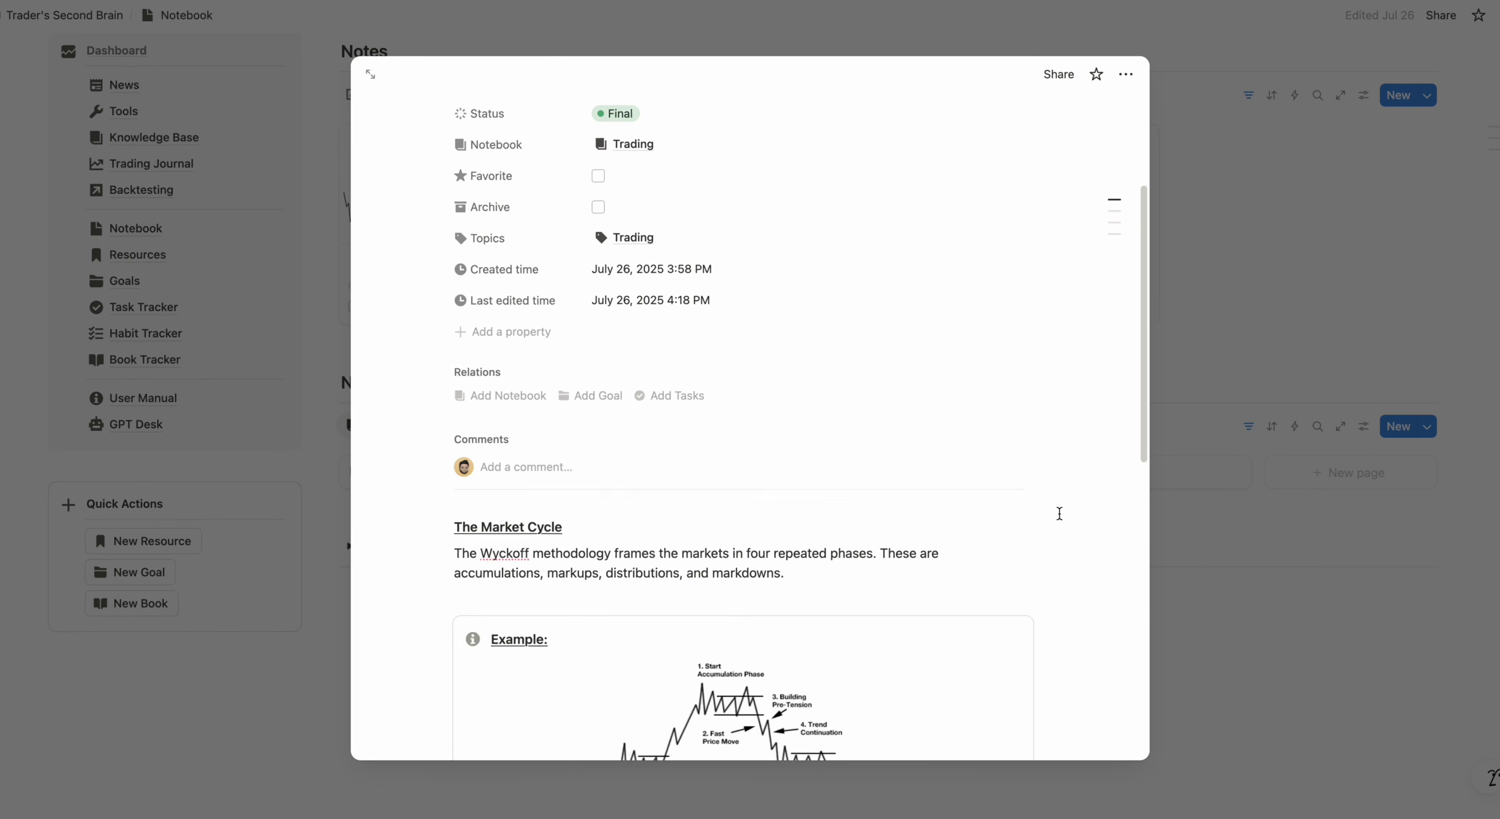
left_click(1327, 362)
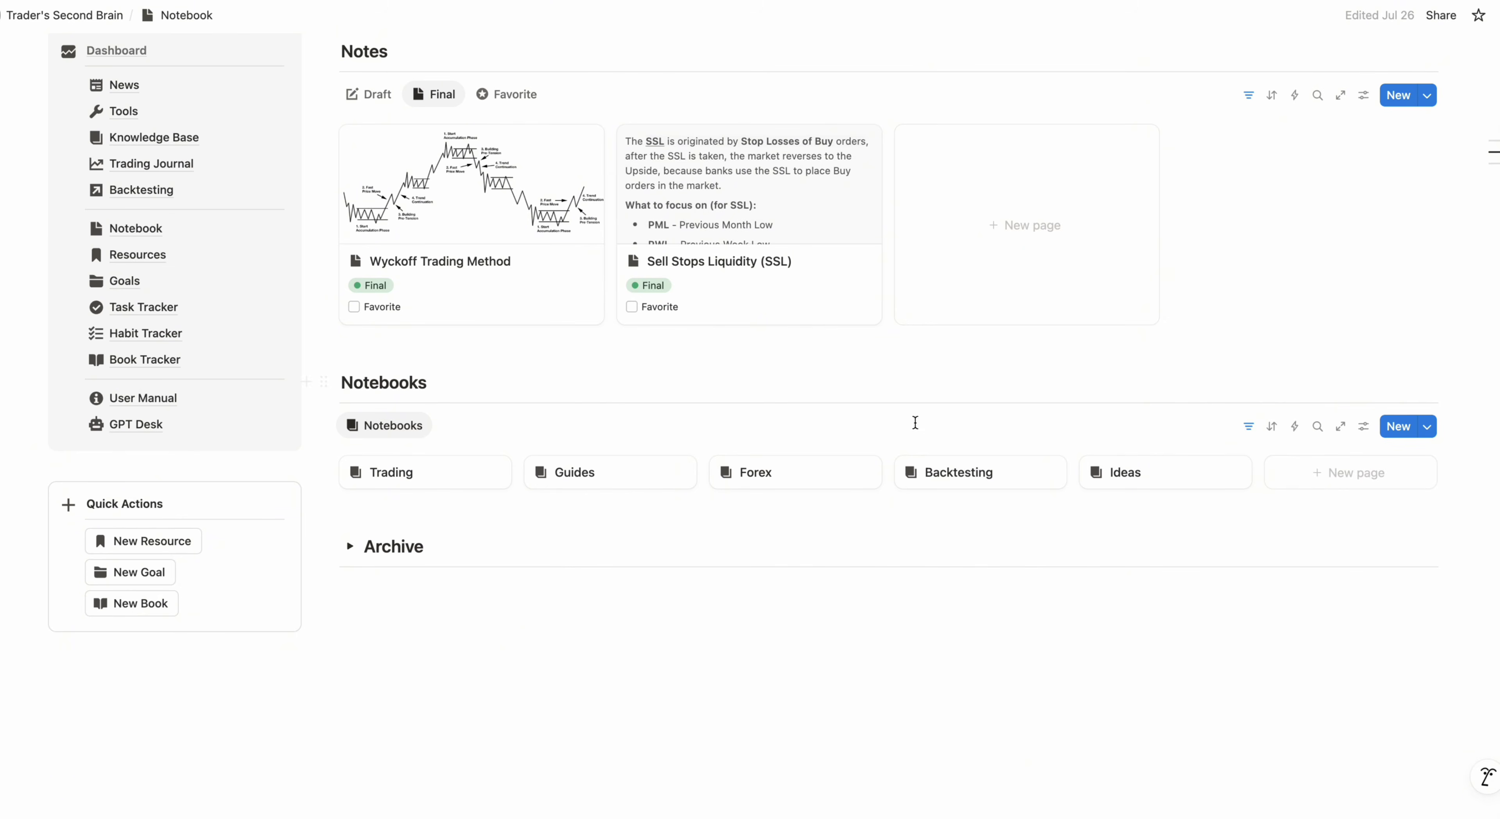
- Open the Resources page and view its Reviewed and Favorite resources
scroll(853, 439, "up", 4)
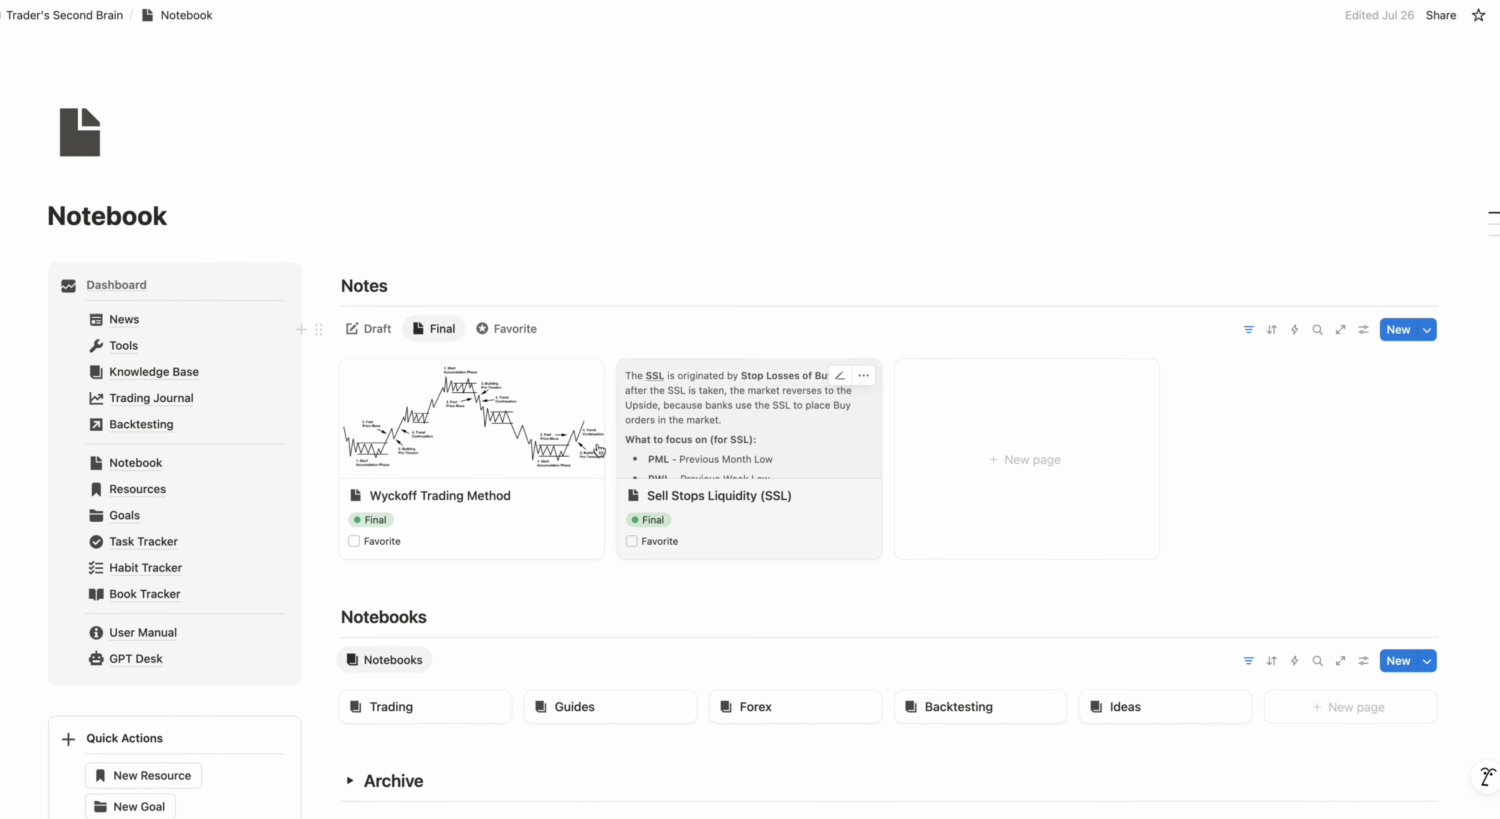
left_click(128, 489)
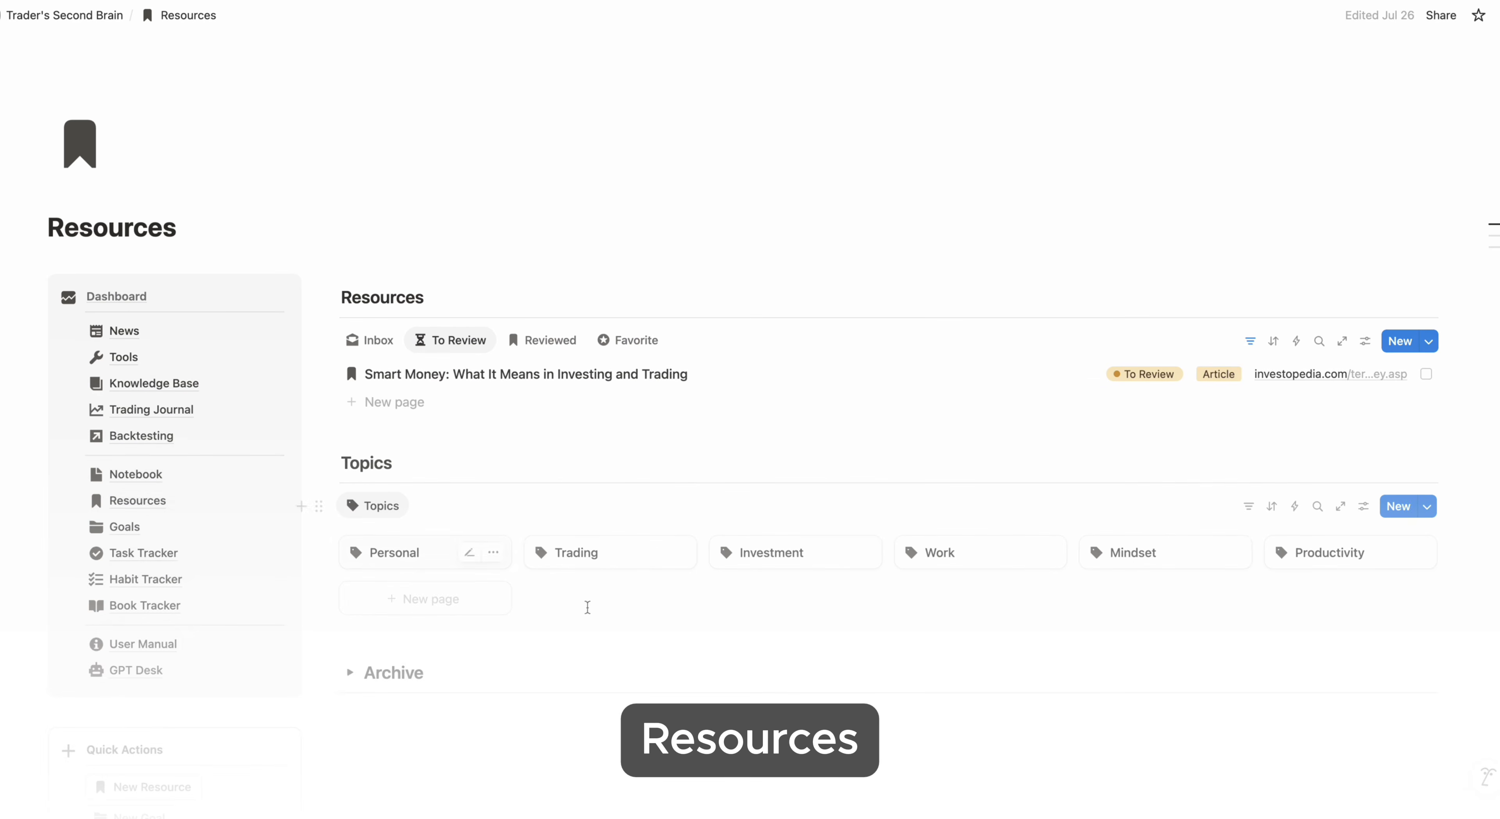
left_click(550, 339)
left_click(628, 341)
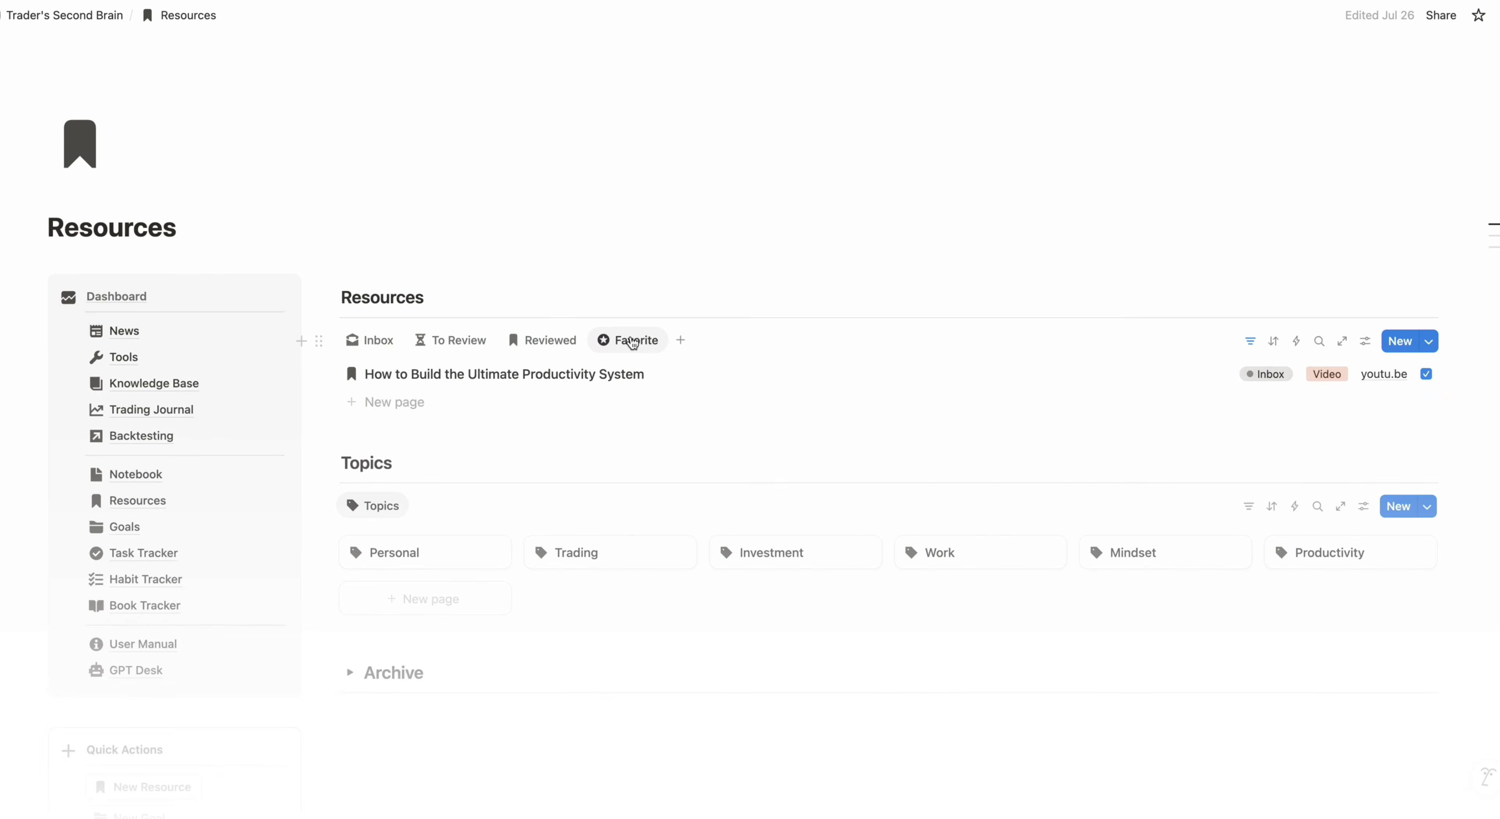
- Examine the properties of the favorite "How to Build the Ultimate Productivity System" and the inbox resource "How to Invest for Beginners (2023)"
left_click(672, 375)
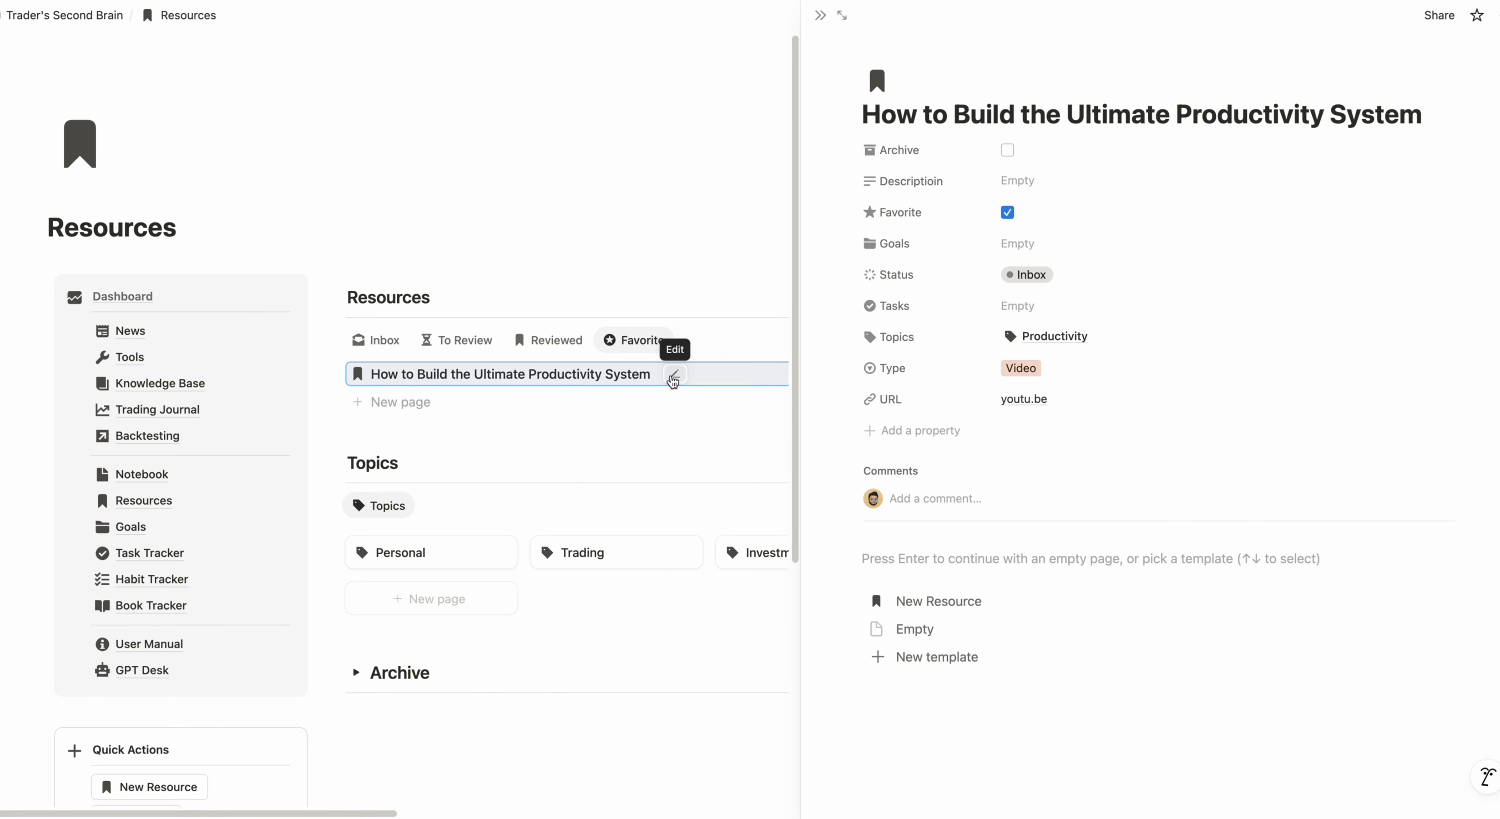
left_click(383, 344)
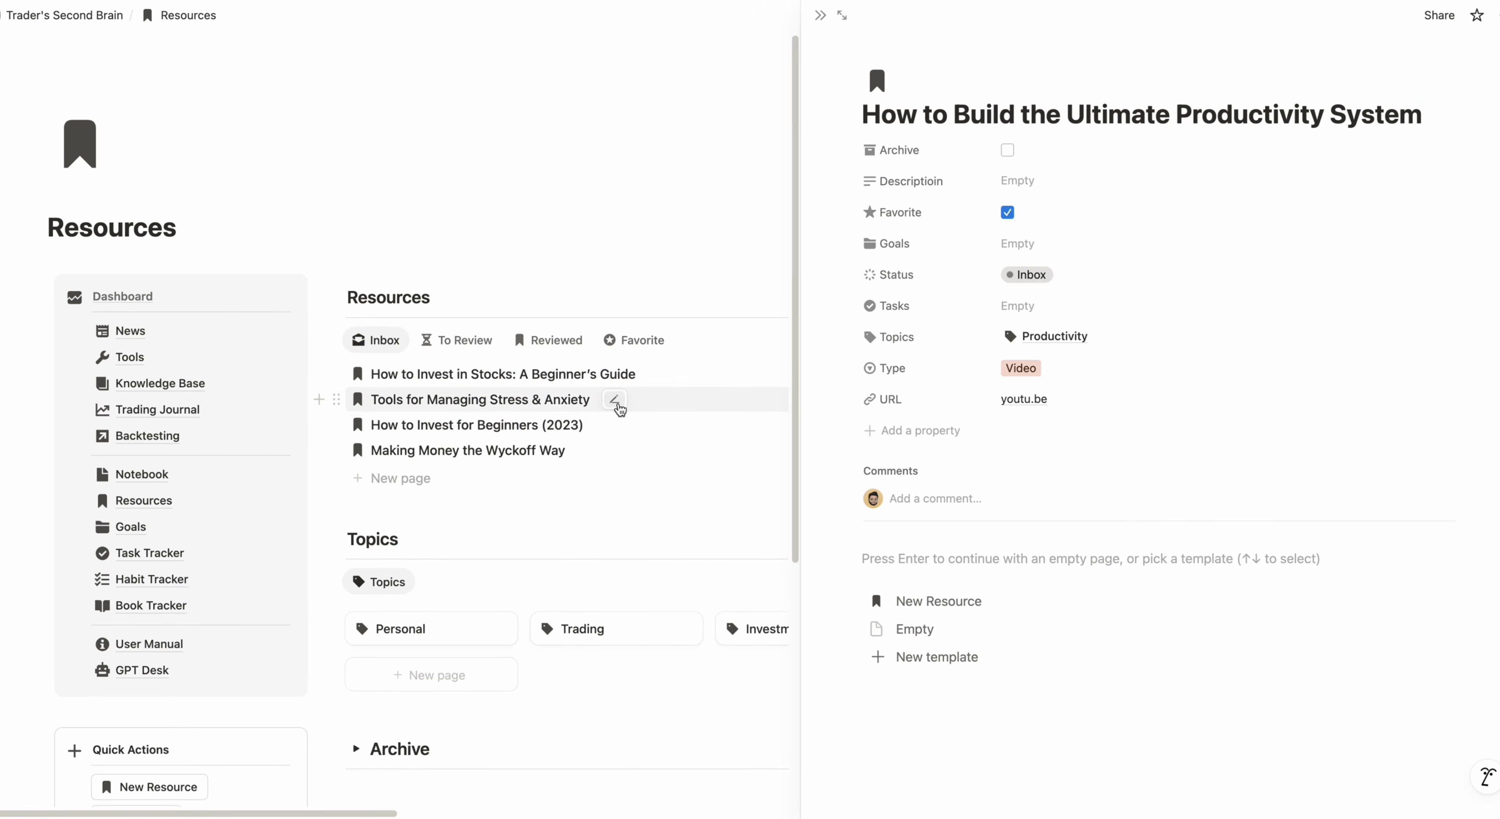
left_click(609, 426)
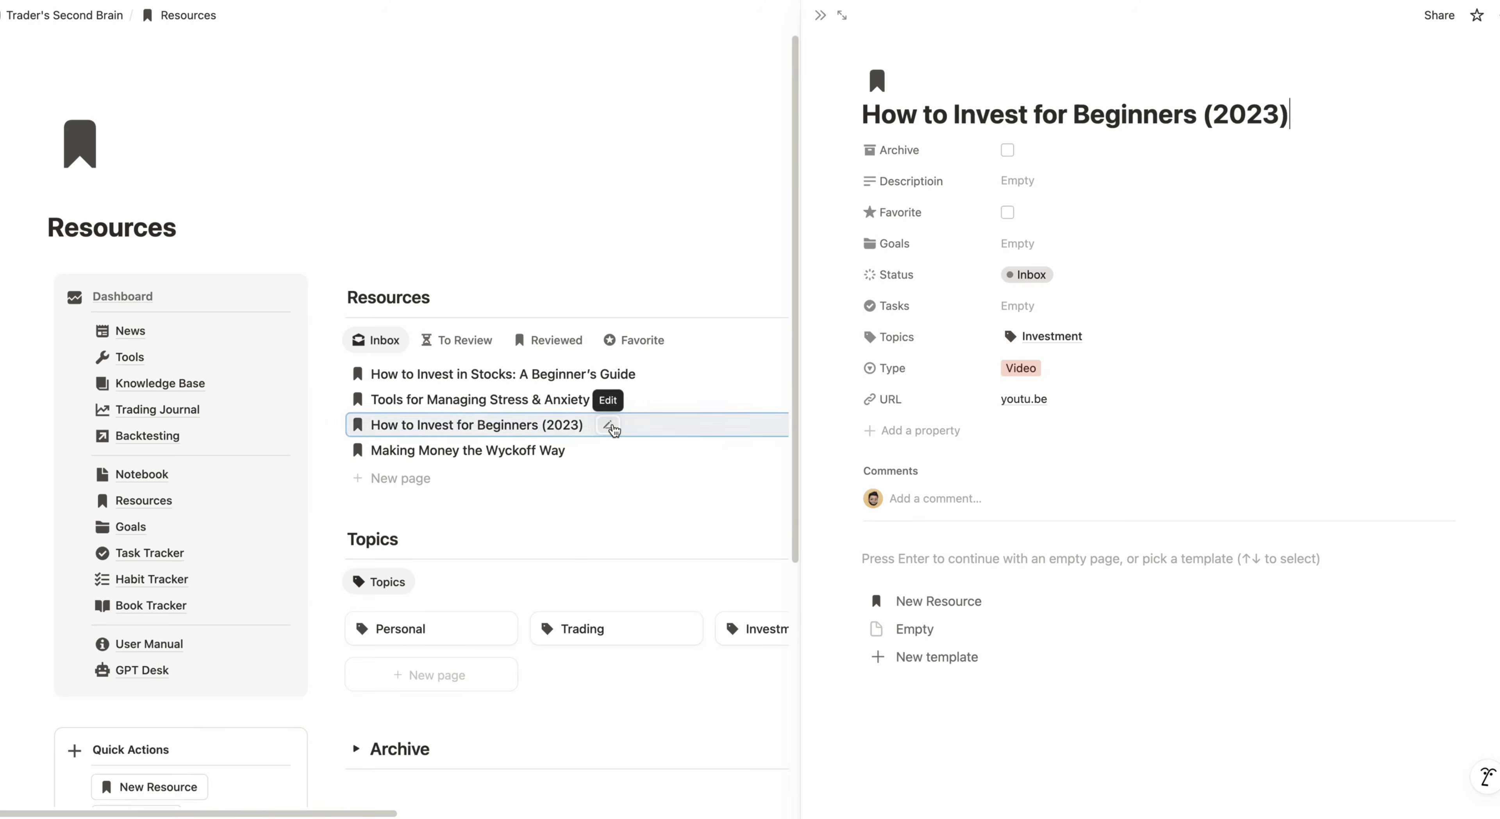
scroll(614, 429, "down", 5)
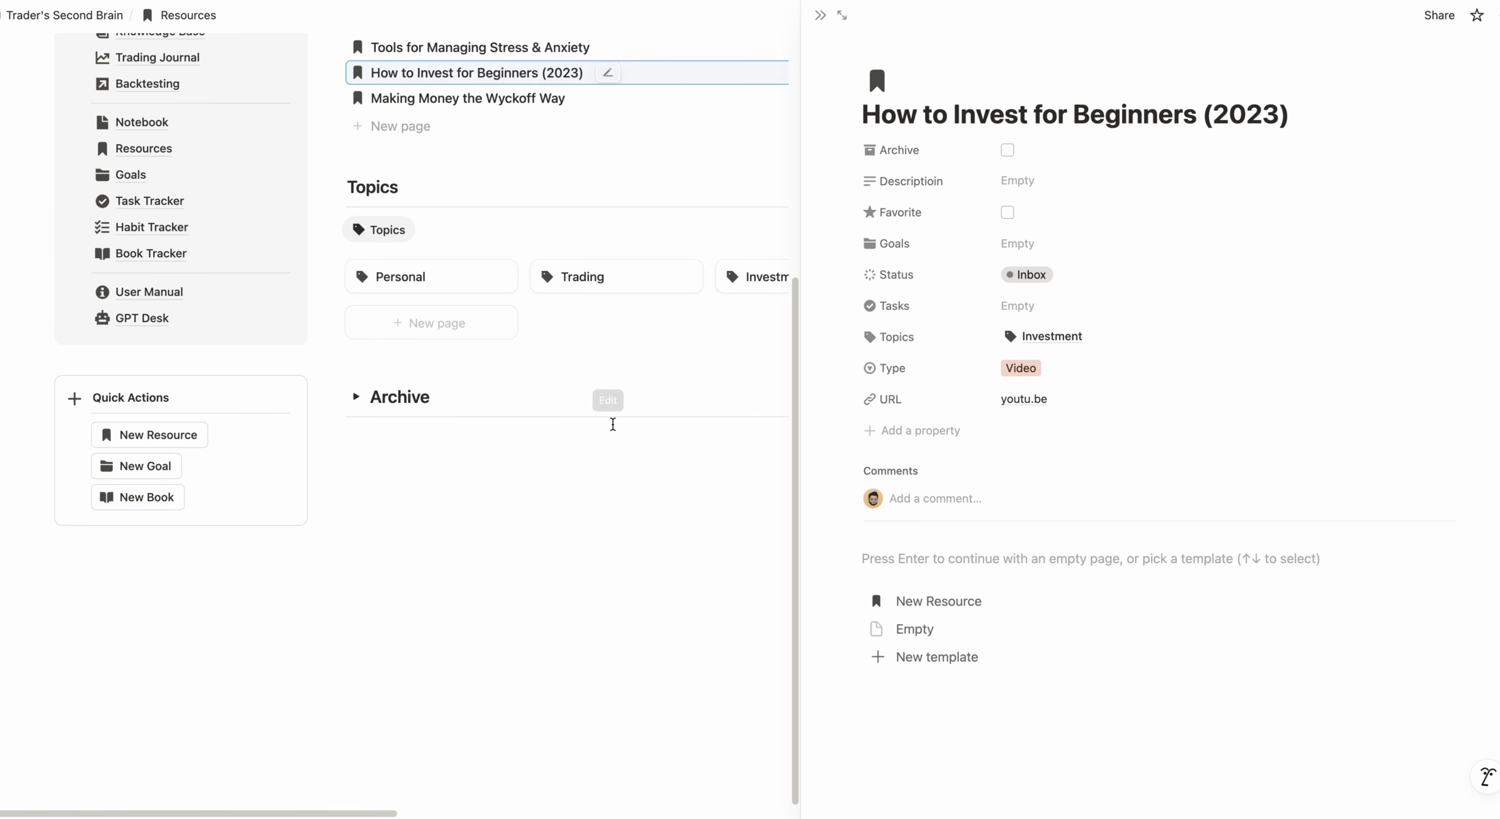
left_click(821, 19)
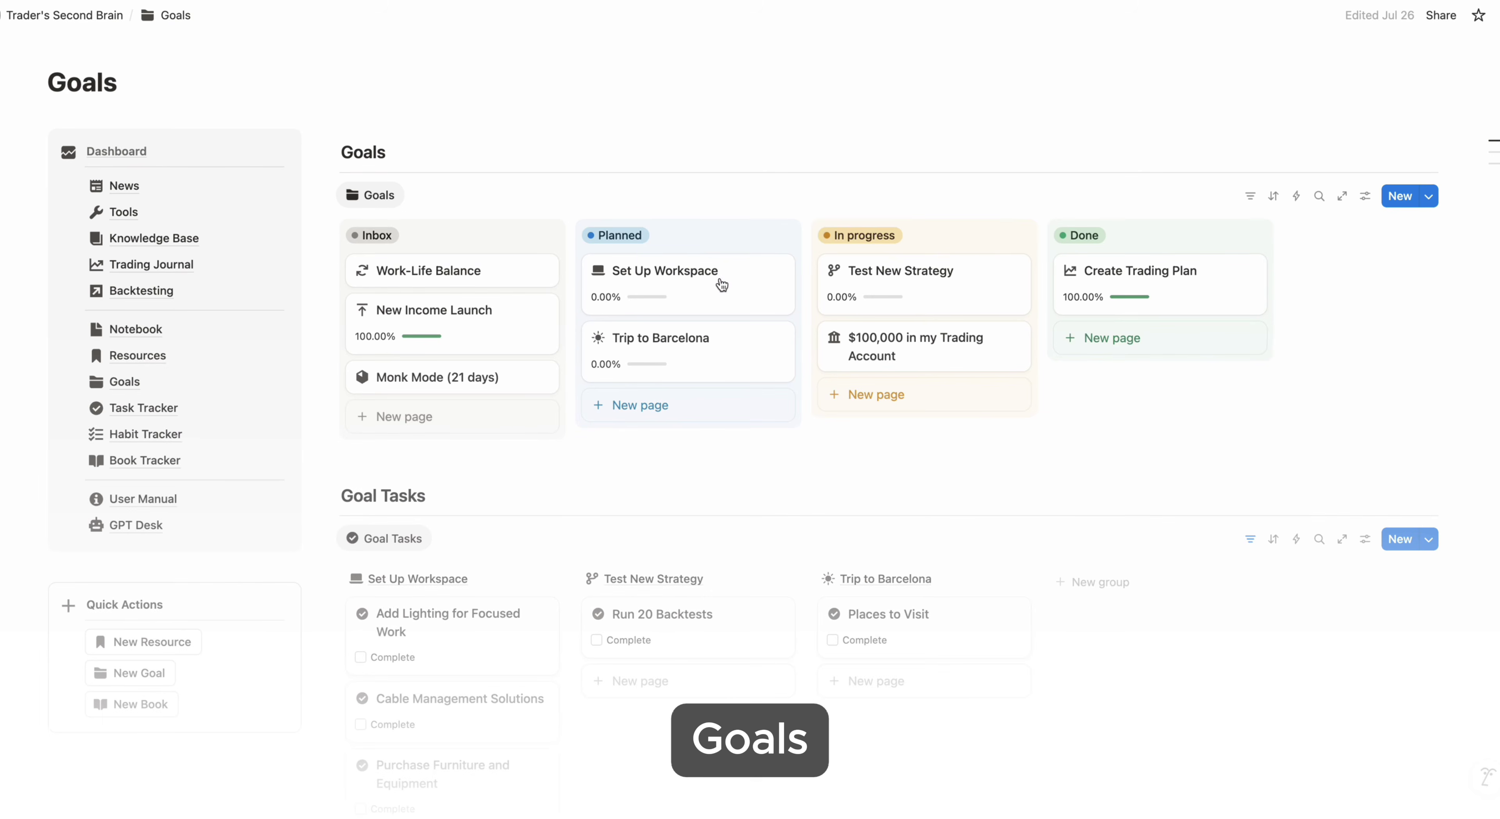
- Open the Set Up Workspace goal and page its task calendar back to April 2025
left_click(722, 286)
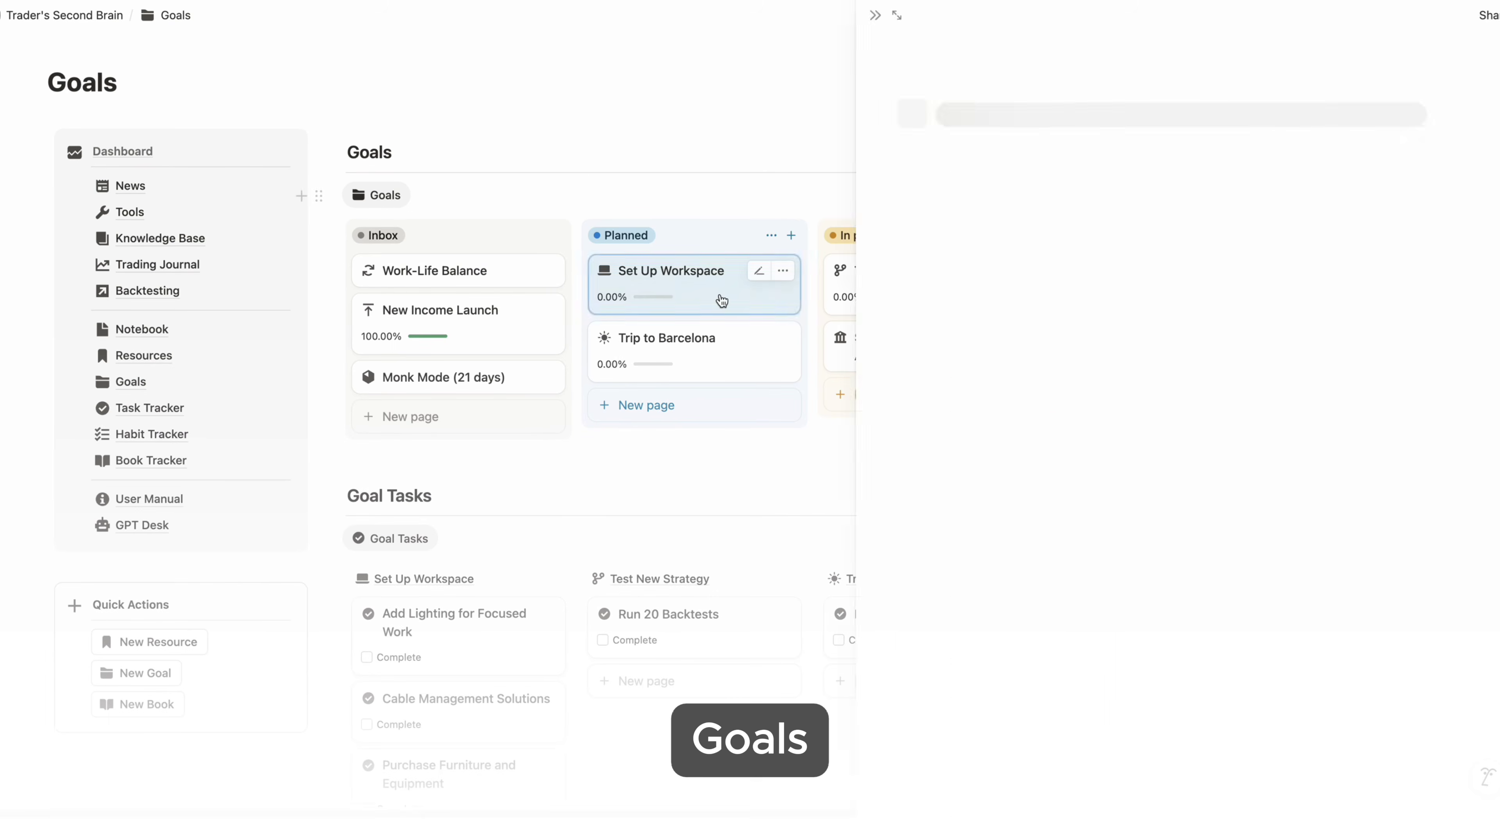
scroll(1134, 649, "down", 8)
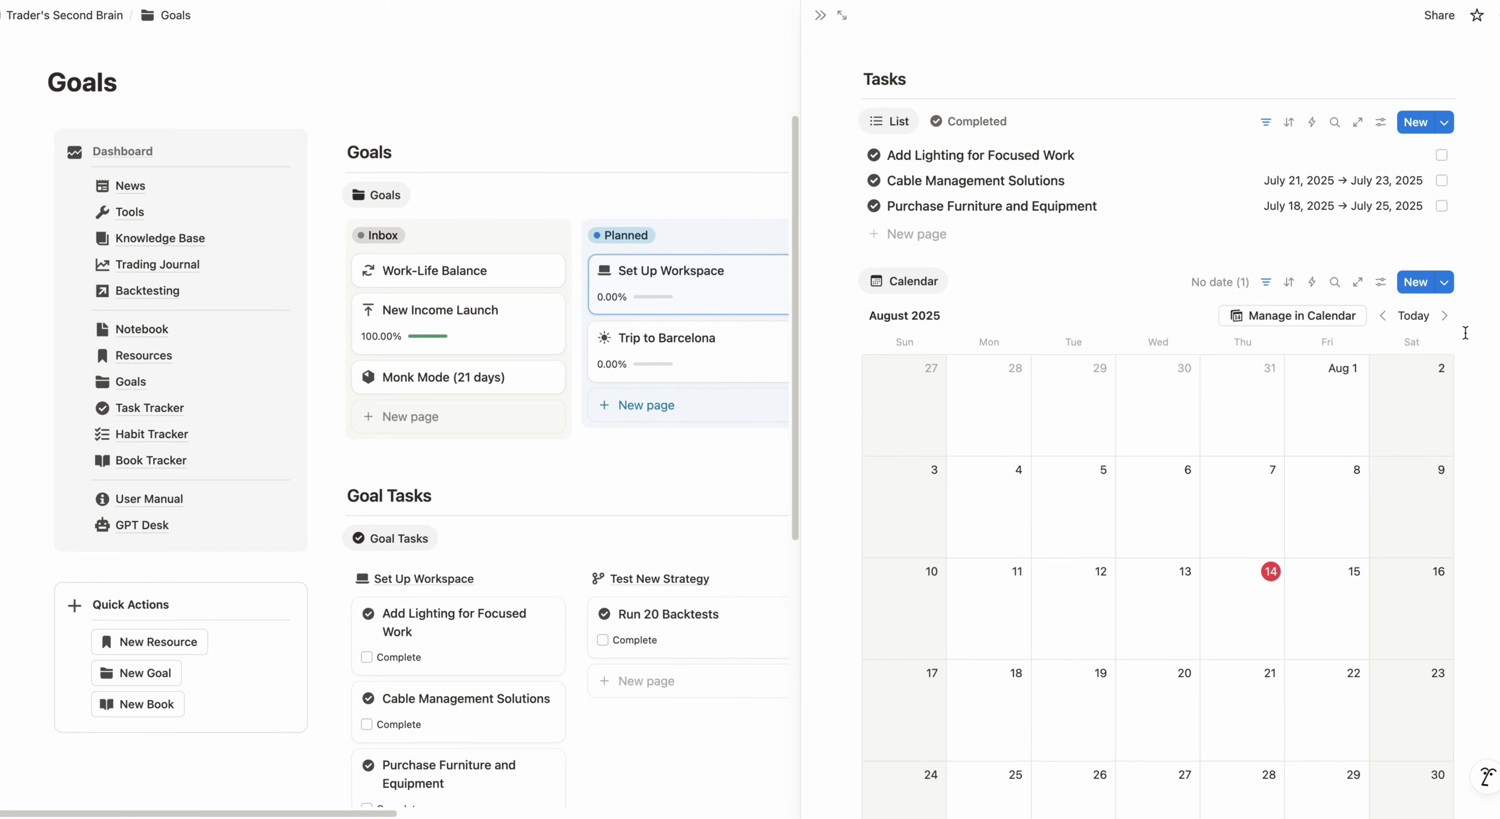
left_click(1382, 320)
left_click(1382, 320)
left_click(1382, 319)
left_click(1382, 319)
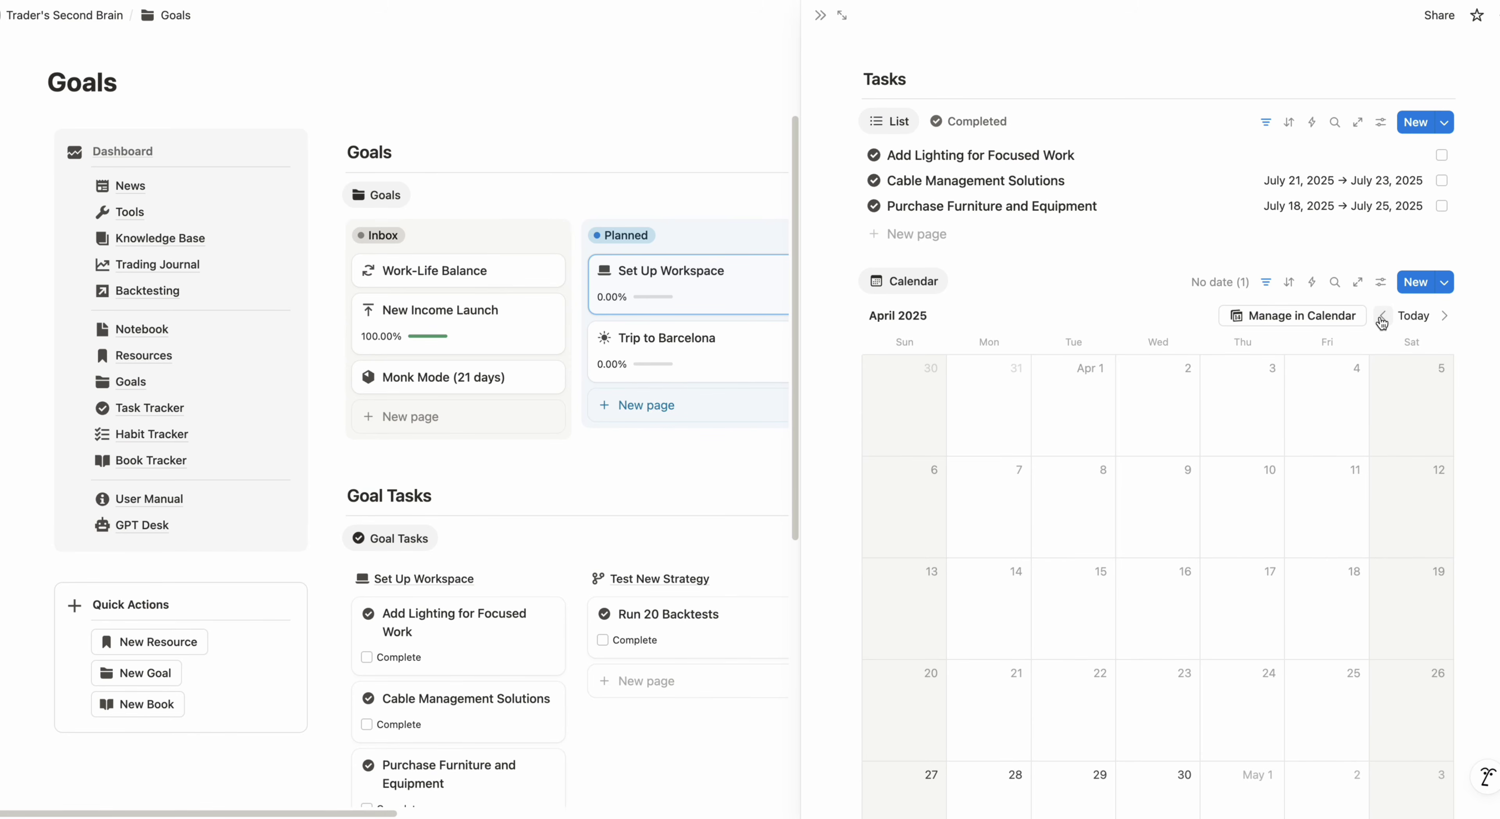
- Set a reminder of 1 day before (9:00 AM) on the date of the Cable Management Solutions task
left_click(1384, 181)
left_click(1430, 528)
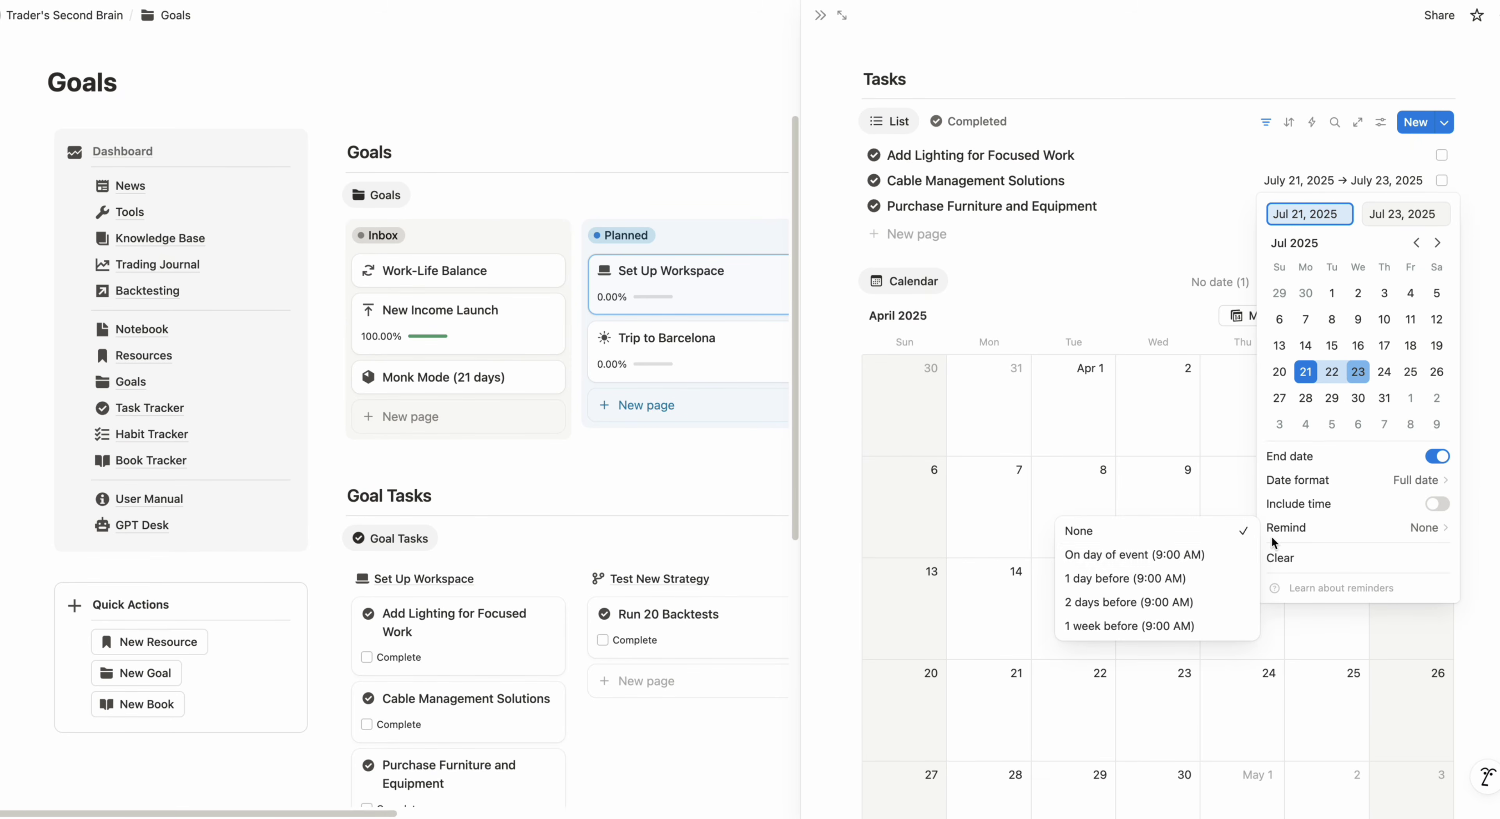
left_click(1155, 588)
left_click(1151, 514)
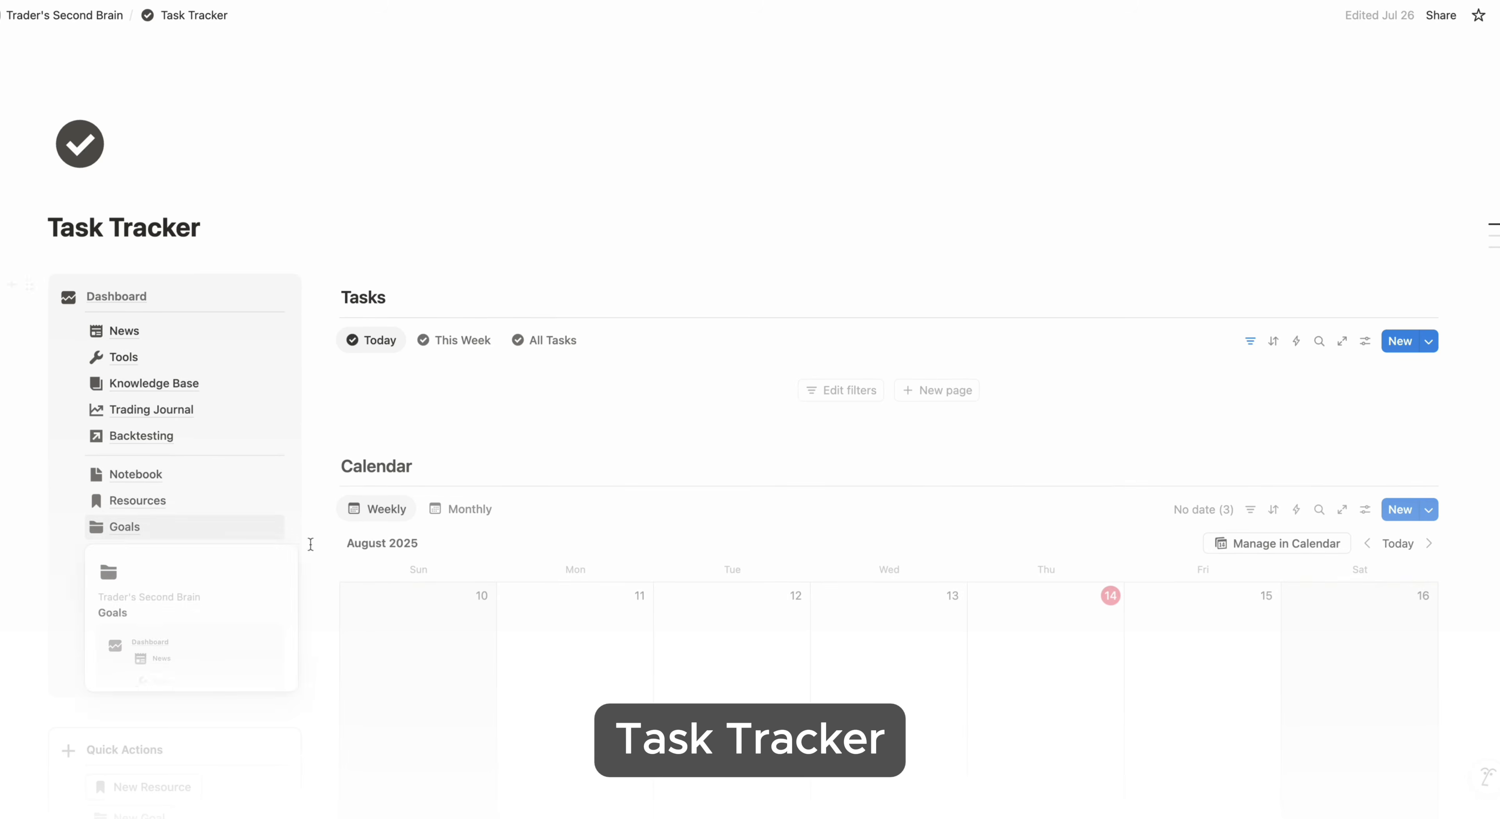
- Show all tasks in the Task Tracker and open Places to Visit from the weekly calendar's week of August 3
scroll(848, 536, "down", 2)
left_click(553, 235)
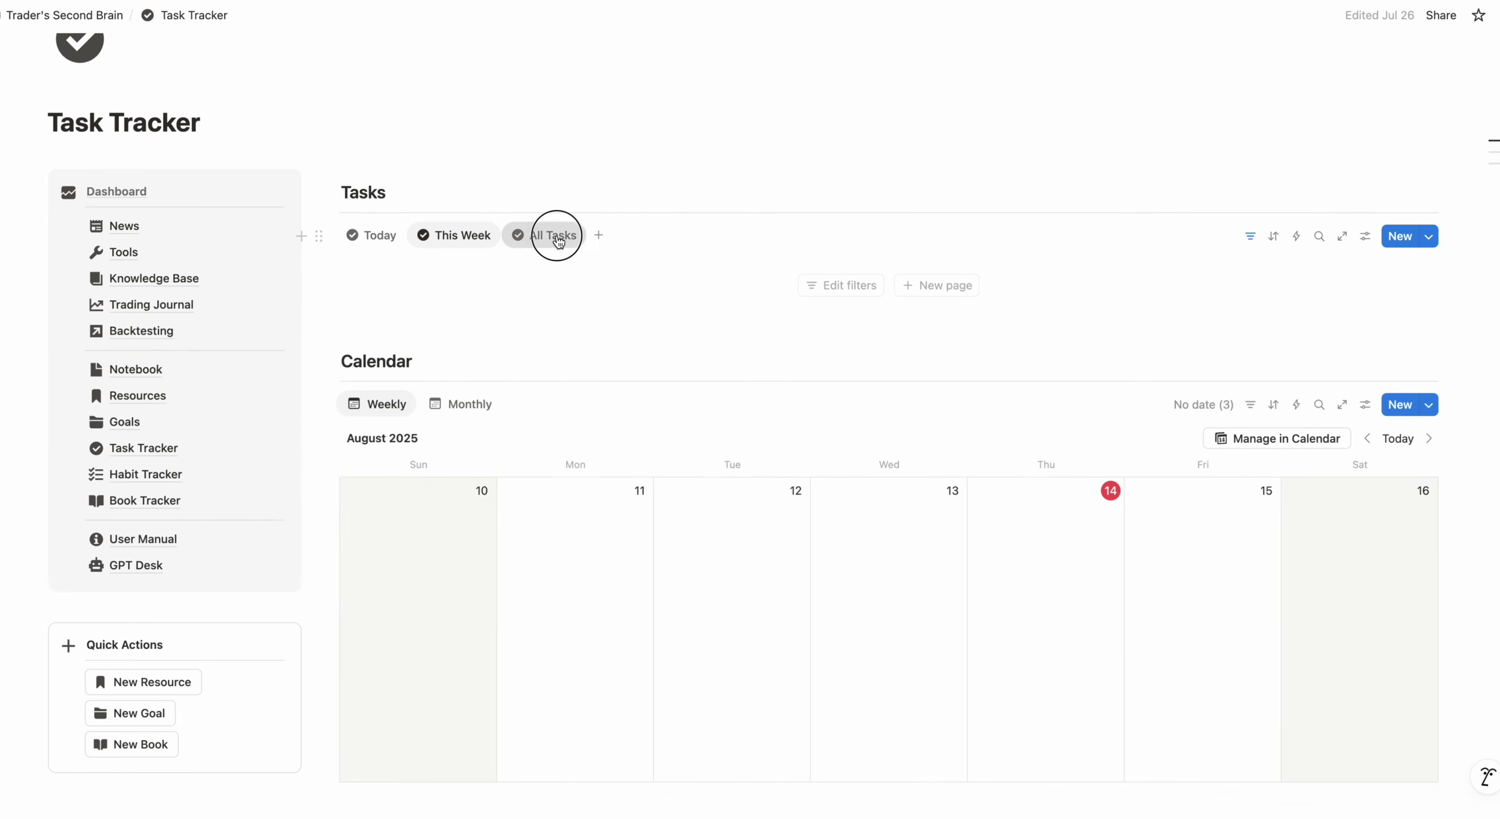
left_click(1368, 513)
left_click(1368, 513)
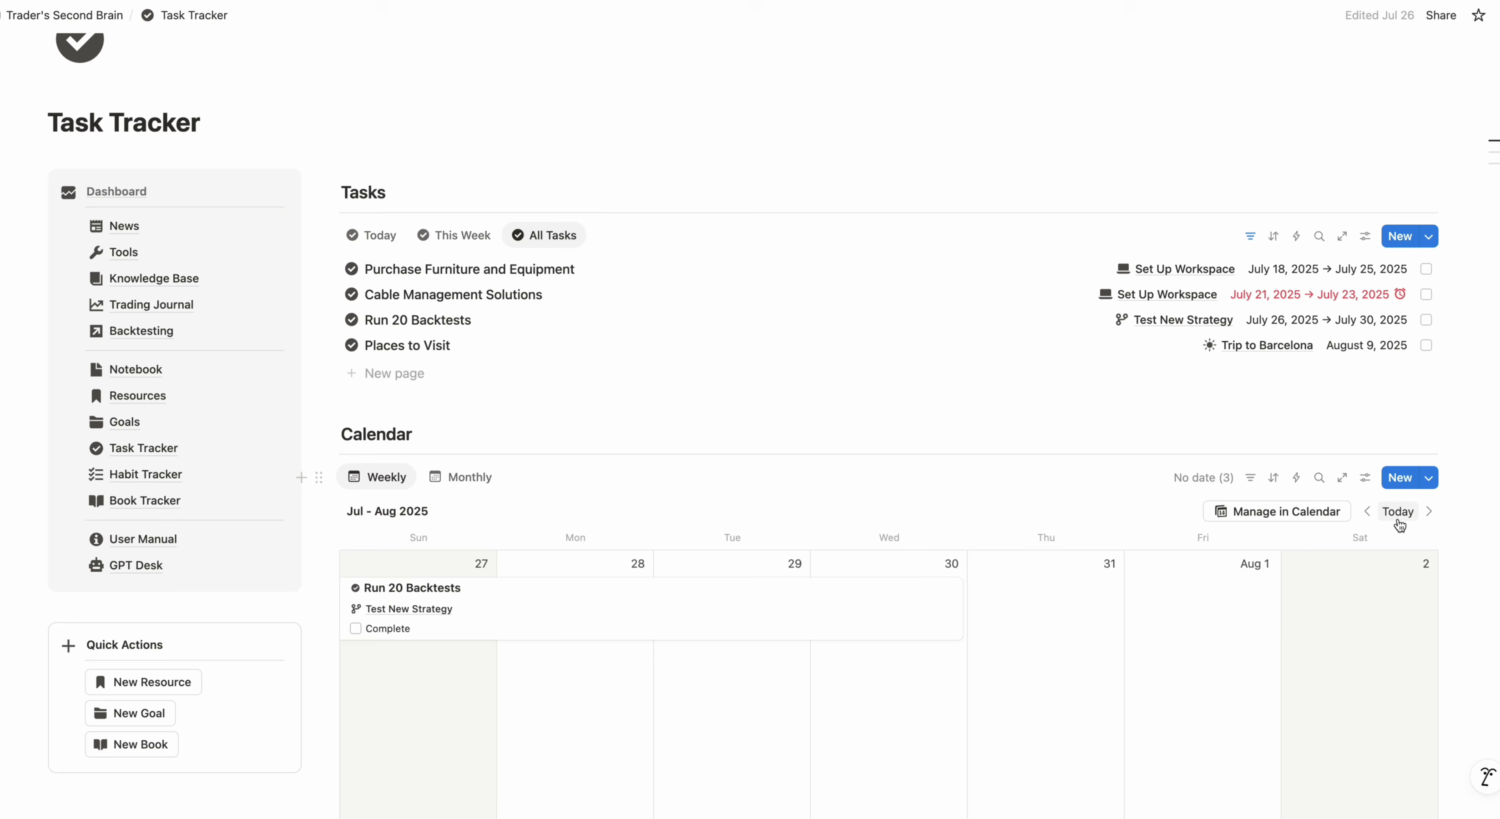
left_click(1430, 513)
left_click(1409, 606)
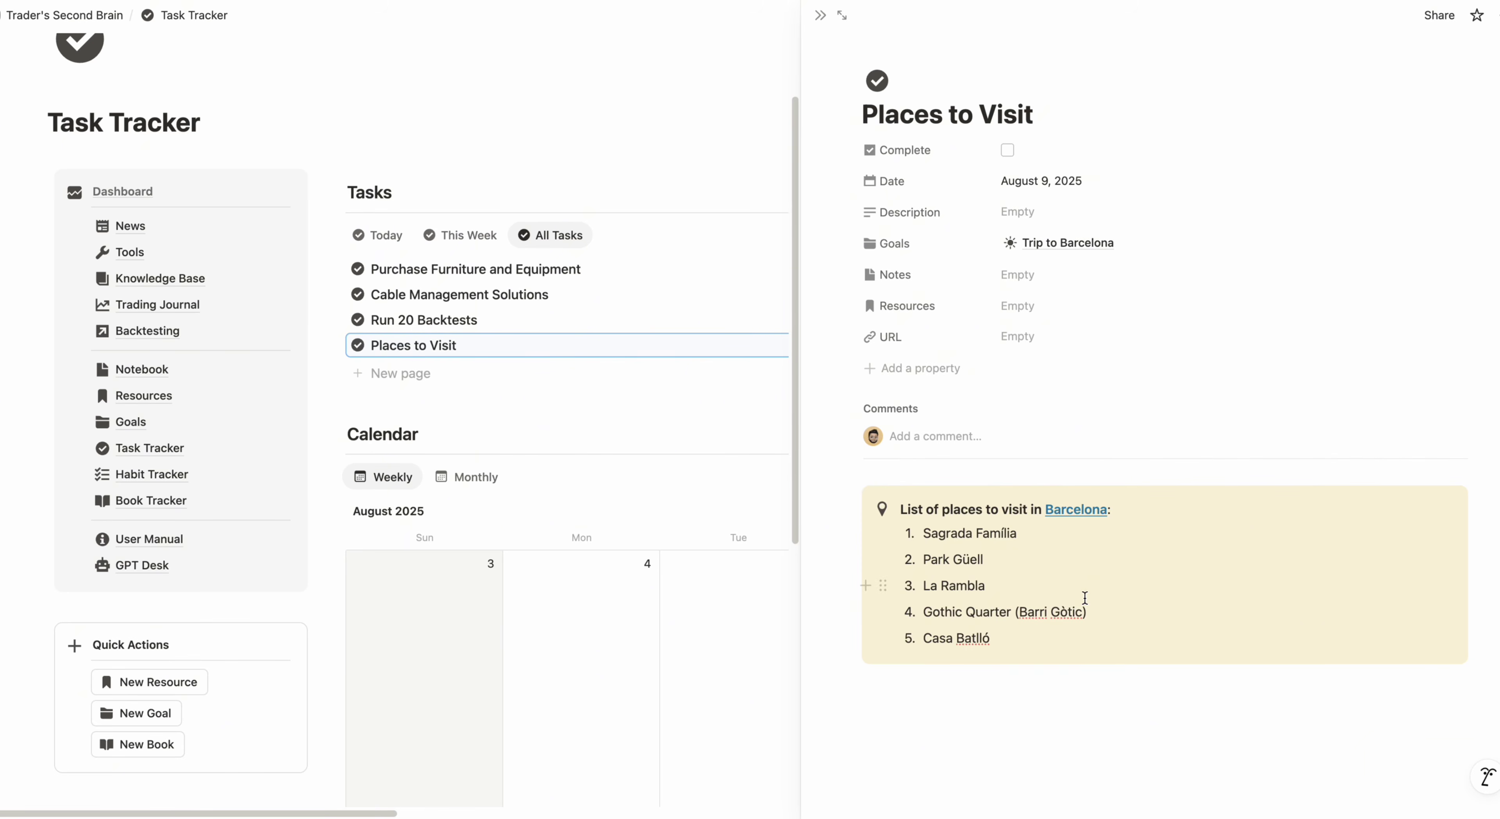
- Open the Habit Tracker page and view the habits for this week and this month
left_click(135, 474)
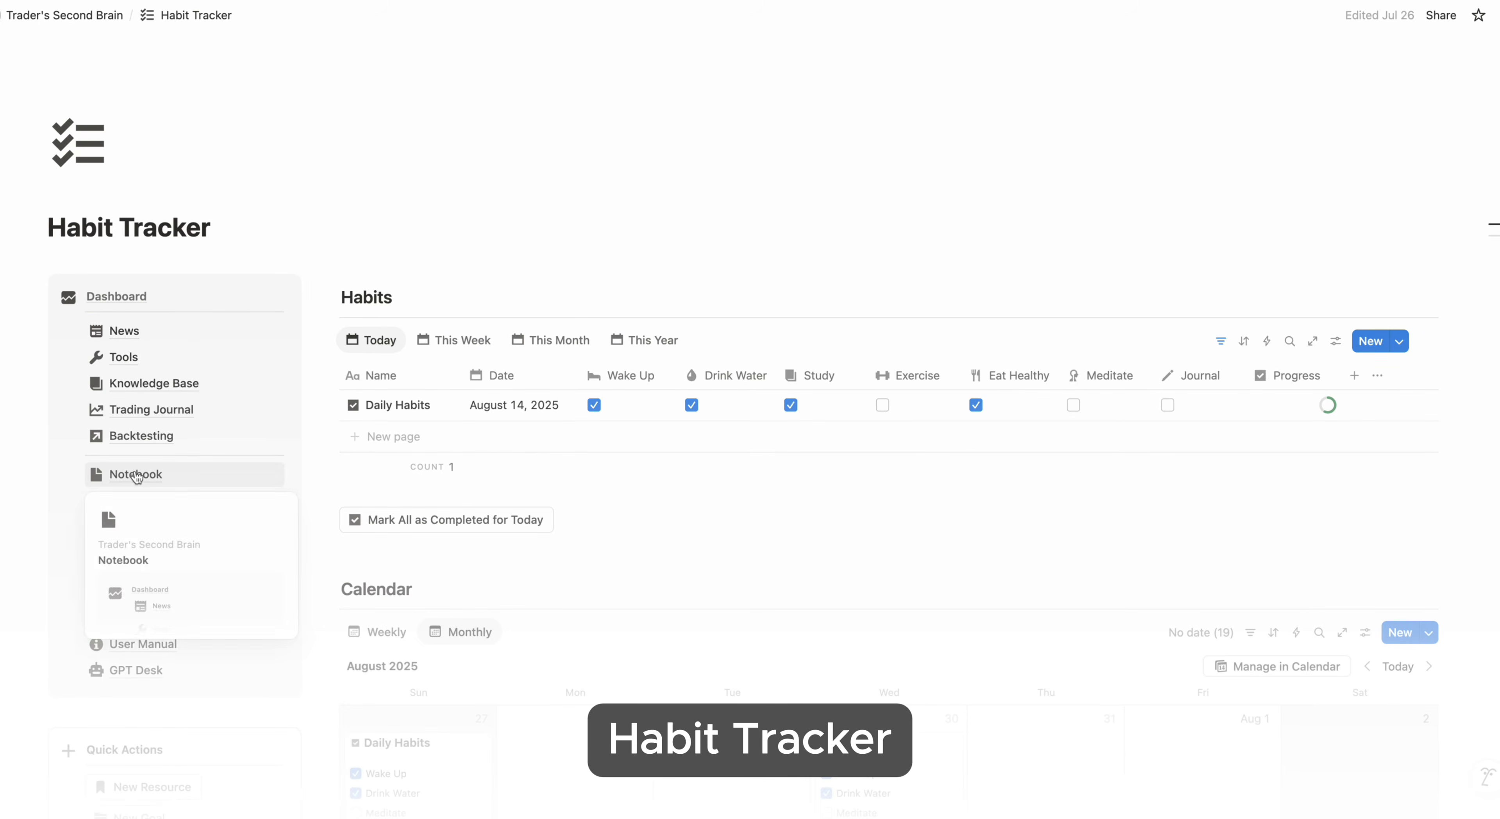
left_click(460, 341)
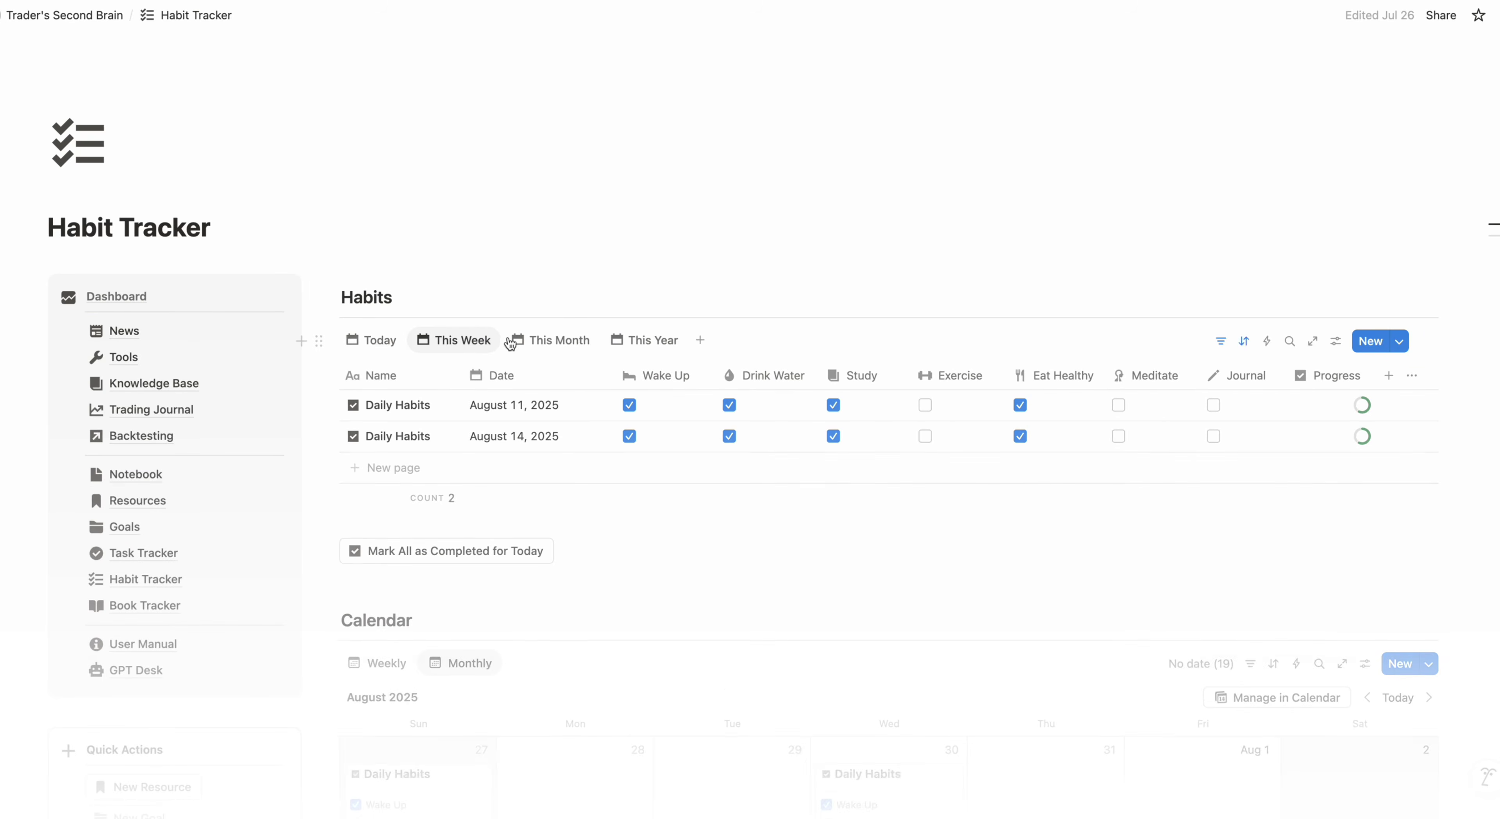
left_click(563, 340)
- Move the August 7 Daily Habits entry to August 1 in the monthly calendar and place copies on July 31 and August 2
scroll(1085, 506, "down", 3)
scroll(1085, 505, "down", 10)
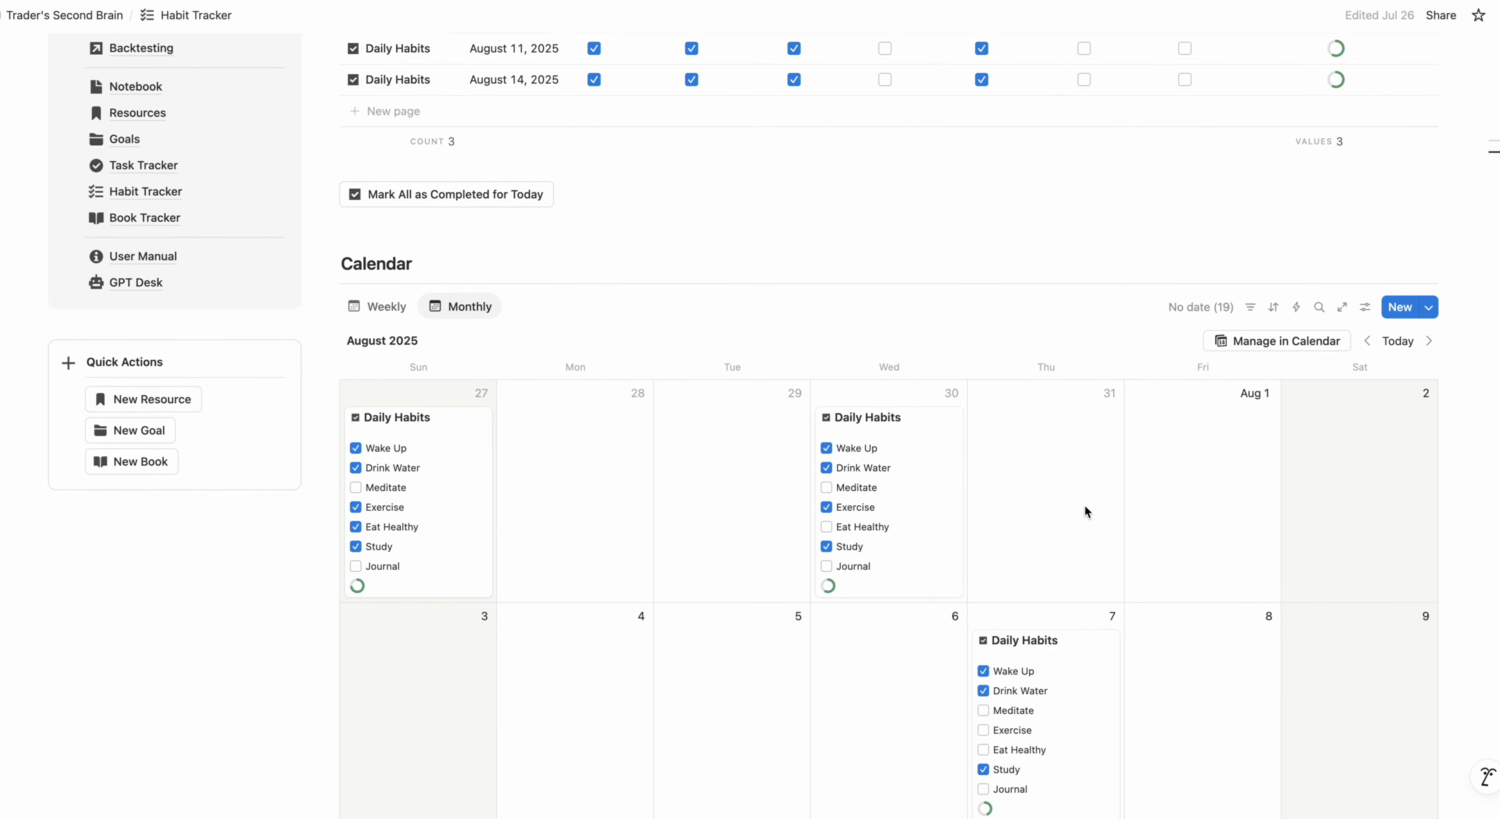
scroll(1105, 495, "up", 8)
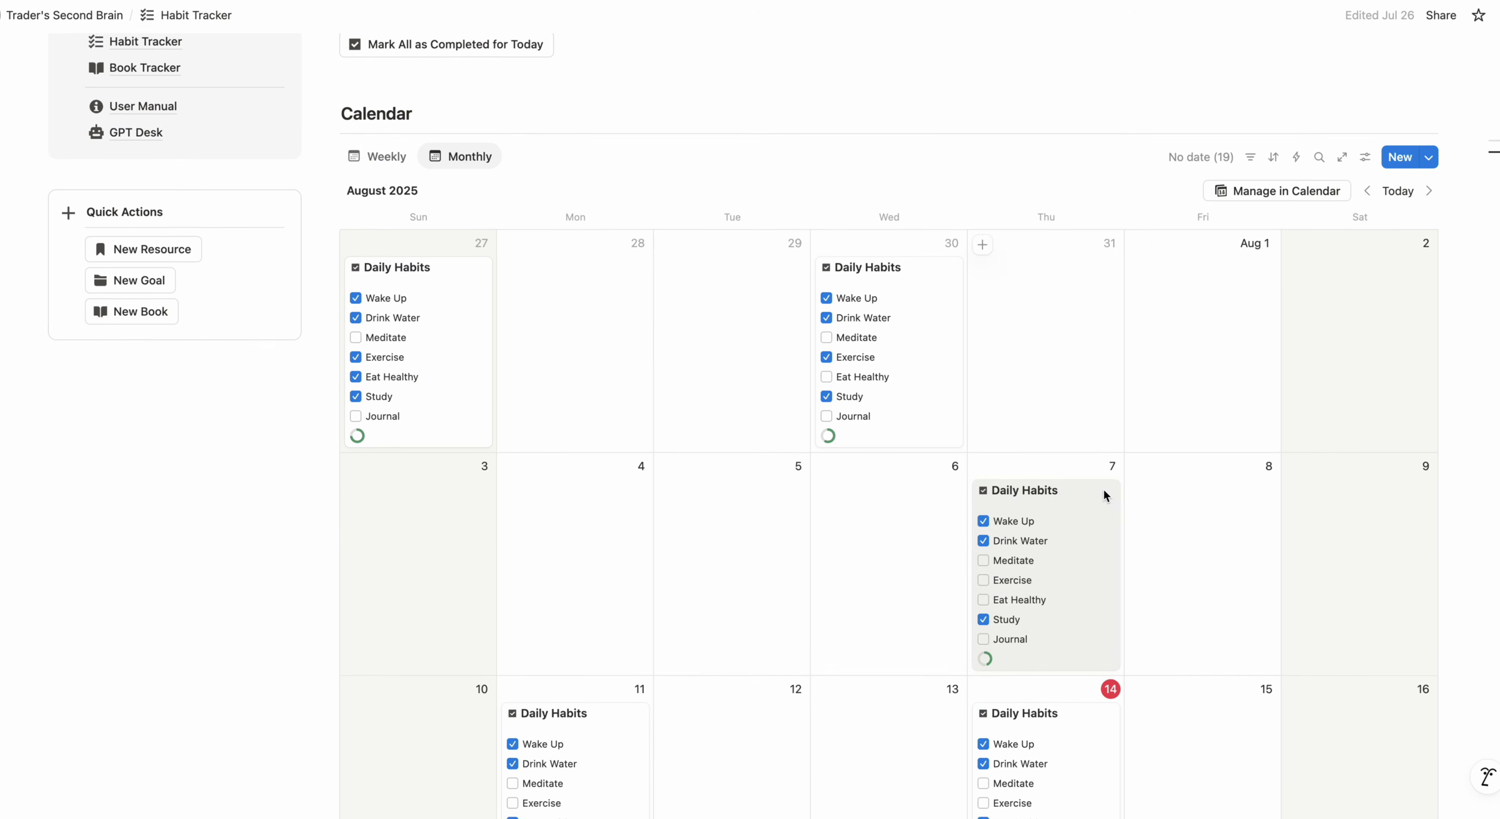
left_click_drag(1061, 511, 1012, 395)
scroll(815, 516, "up", 5)
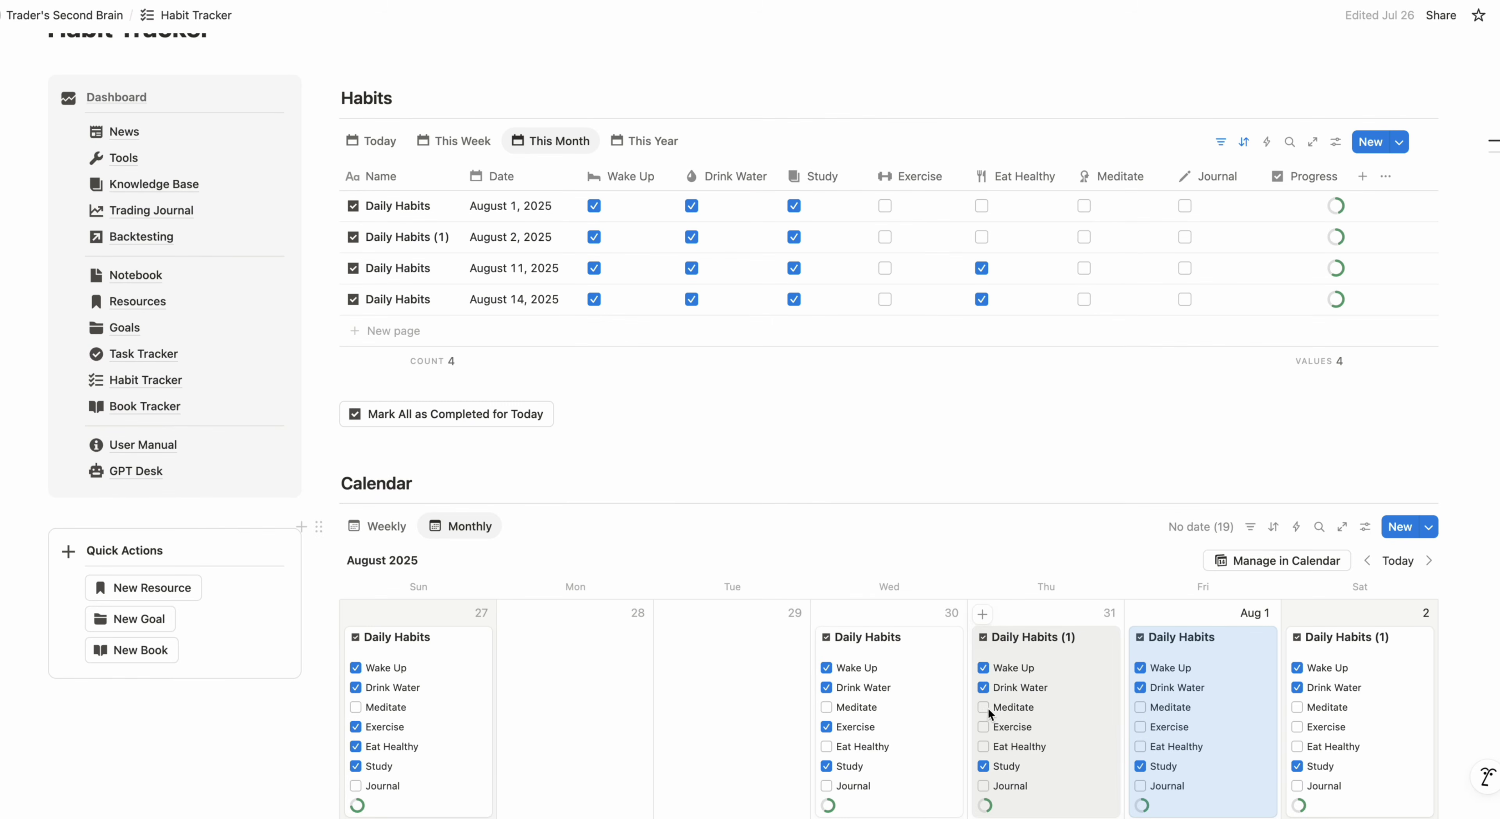
scroll(842, 428, "up", 4)
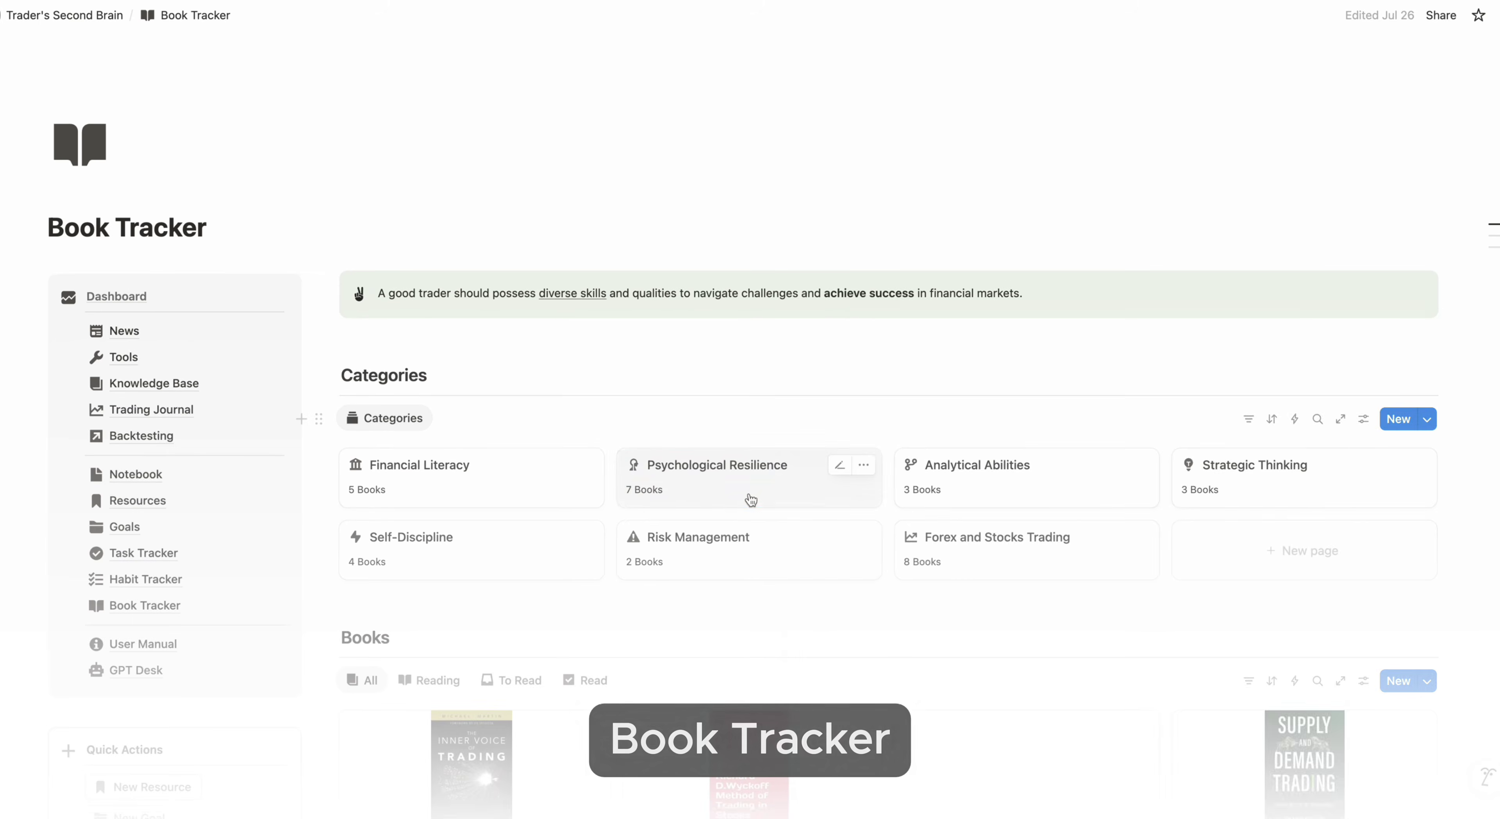
- Open the Psychological Resilience category in the Book Tracker, look over its books and close it
left_click(750, 495)
scroll(1040, 518, "down", 7)
scroll(1040, 519, "up", 7)
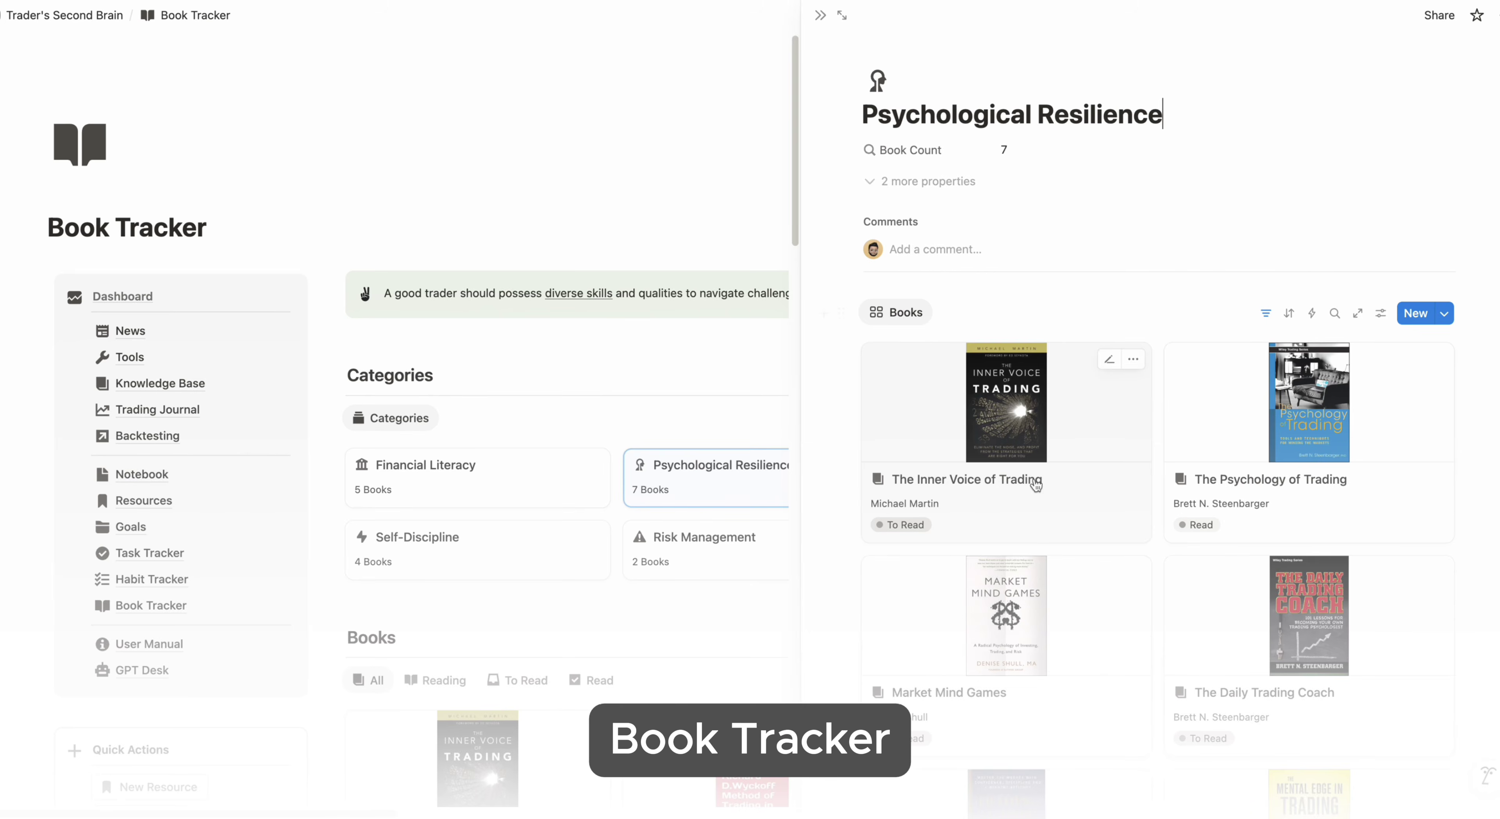
left_click(821, 15)
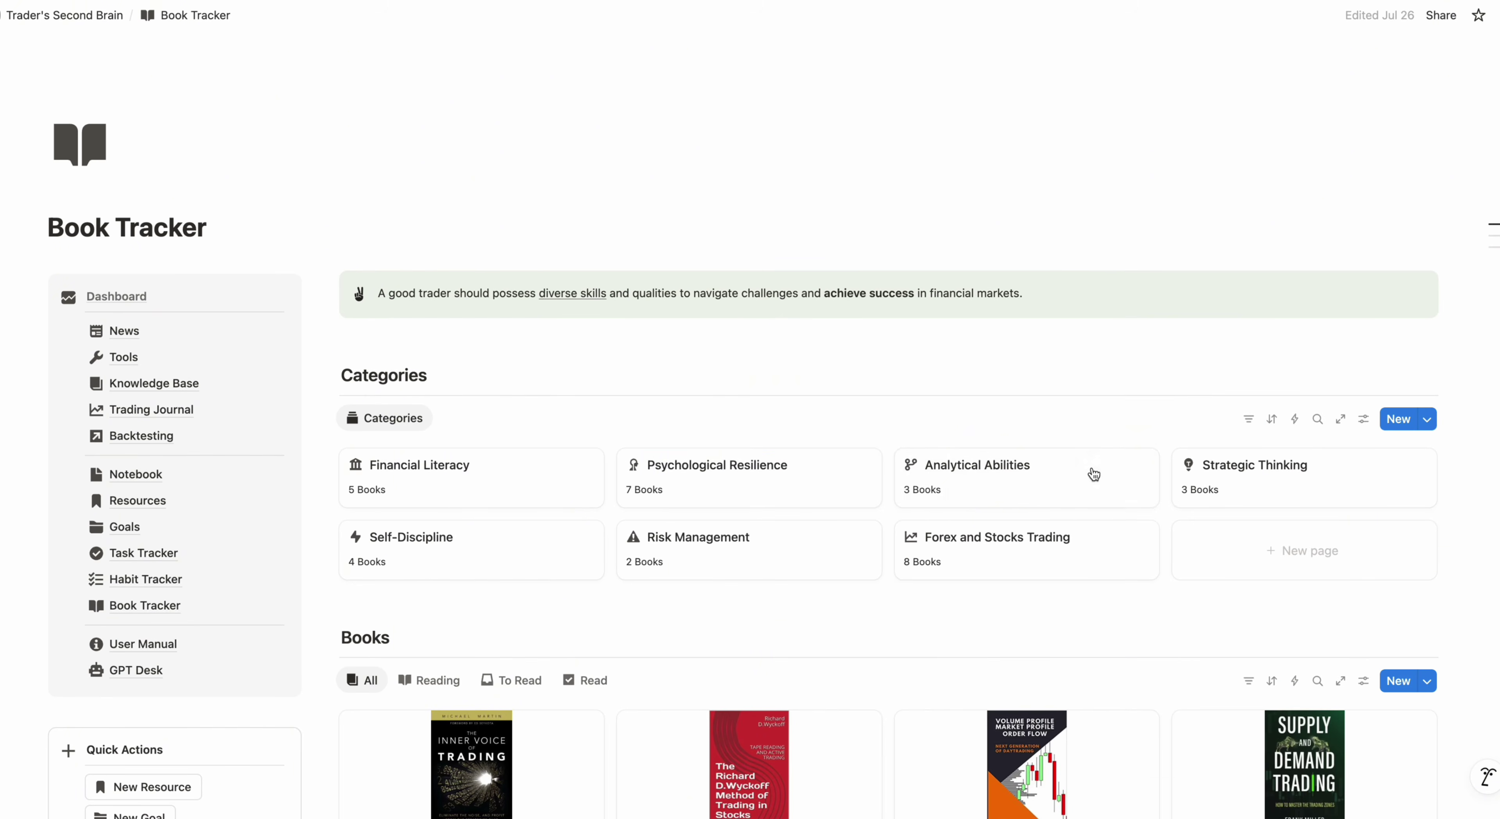
- Browse the Books gallery and examine the details of The Richard D. Wyckoff Method of Trading in Stocks
scroll(1092, 468, "down", 8)
scroll(1092, 469, "down", 12)
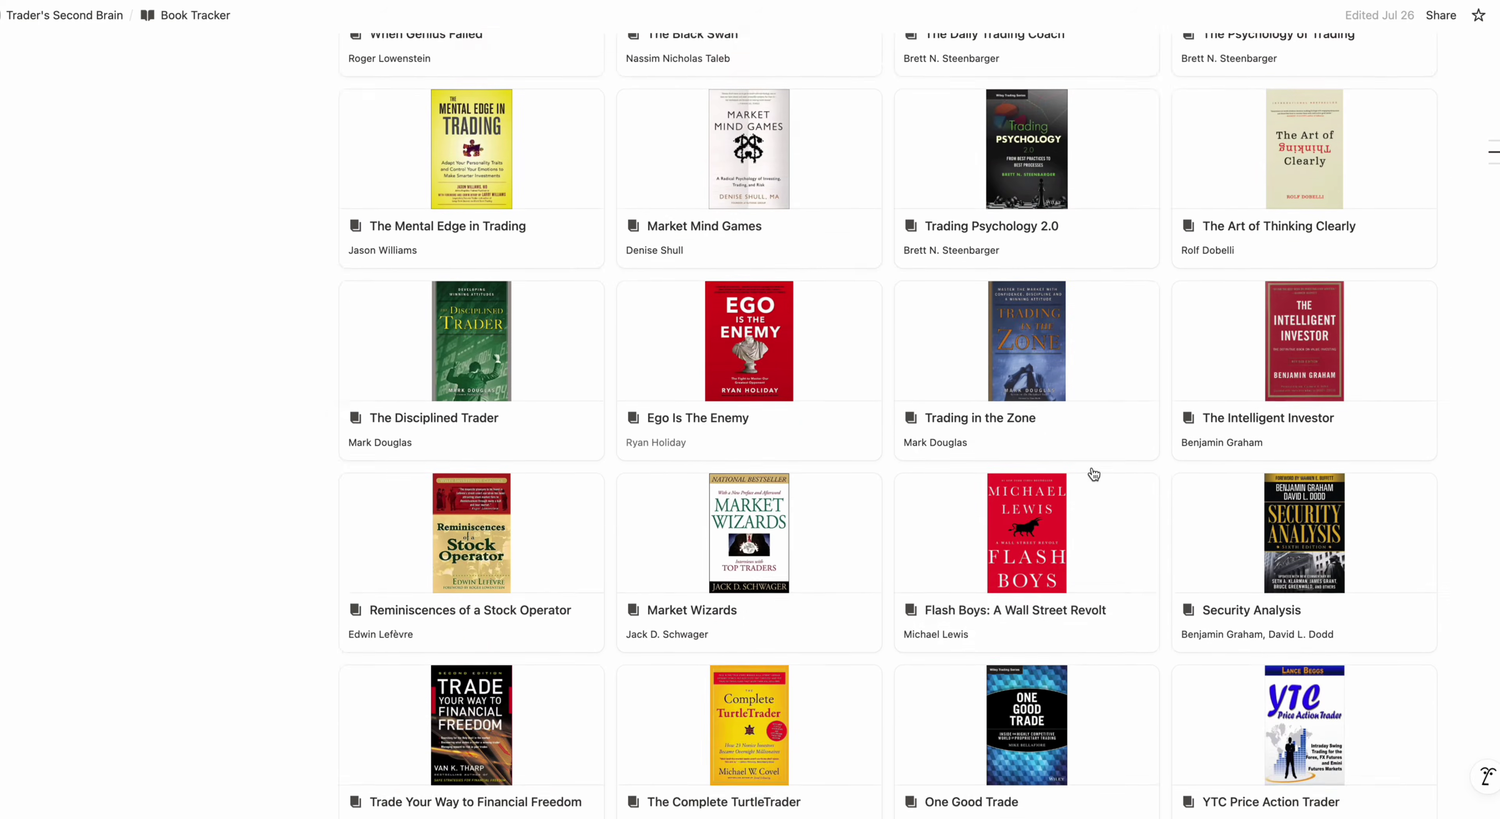
scroll(1092, 471, "up", 11)
left_click(730, 239)
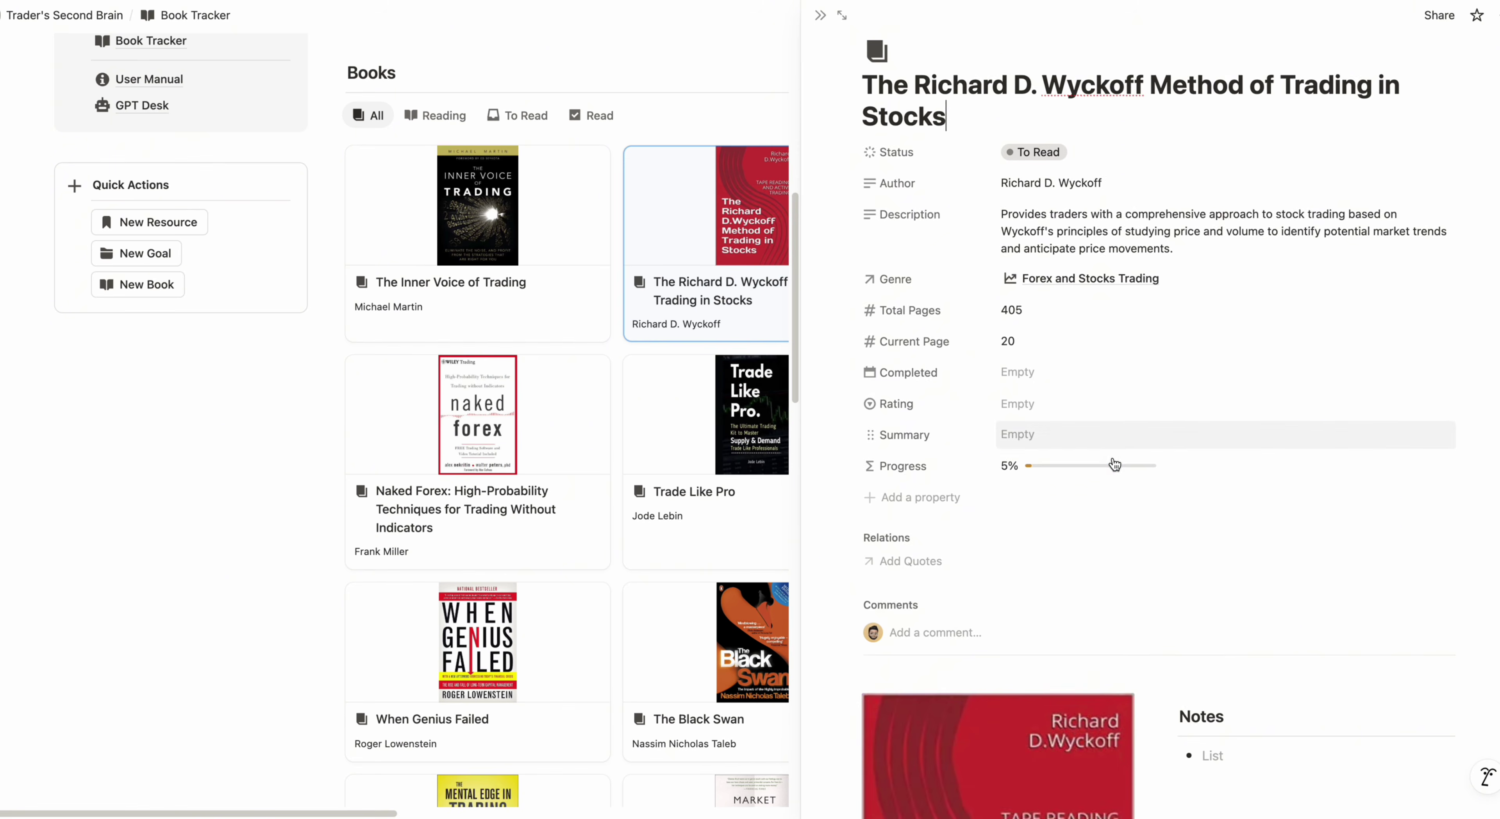
scroll(1107, 454, "down", 5)
scroll(1113, 457, "up", 5)
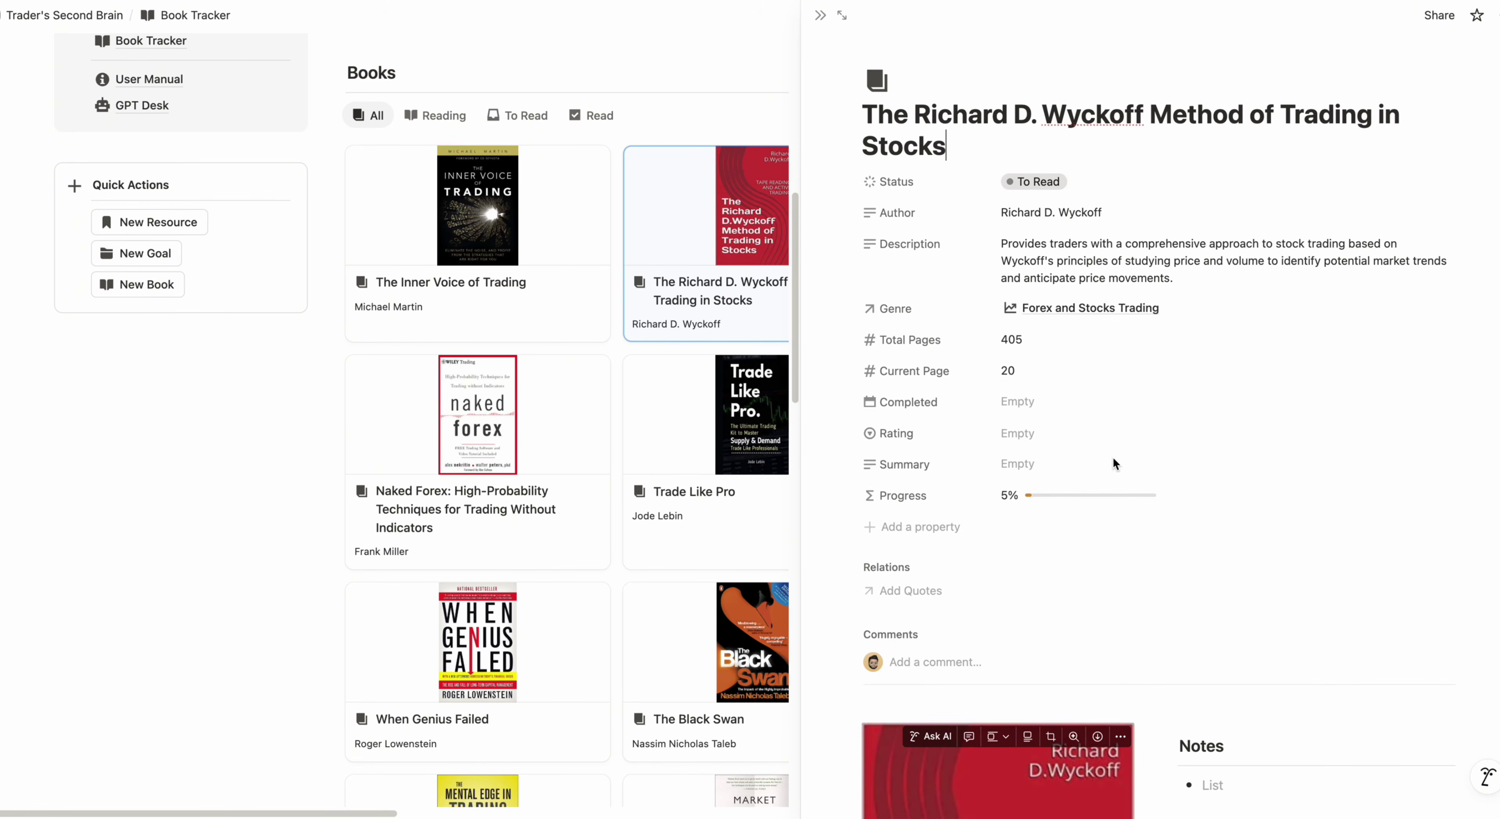
left_click(820, 15)
- Open the User Manual page
scroll(818, 184, "up", 7)
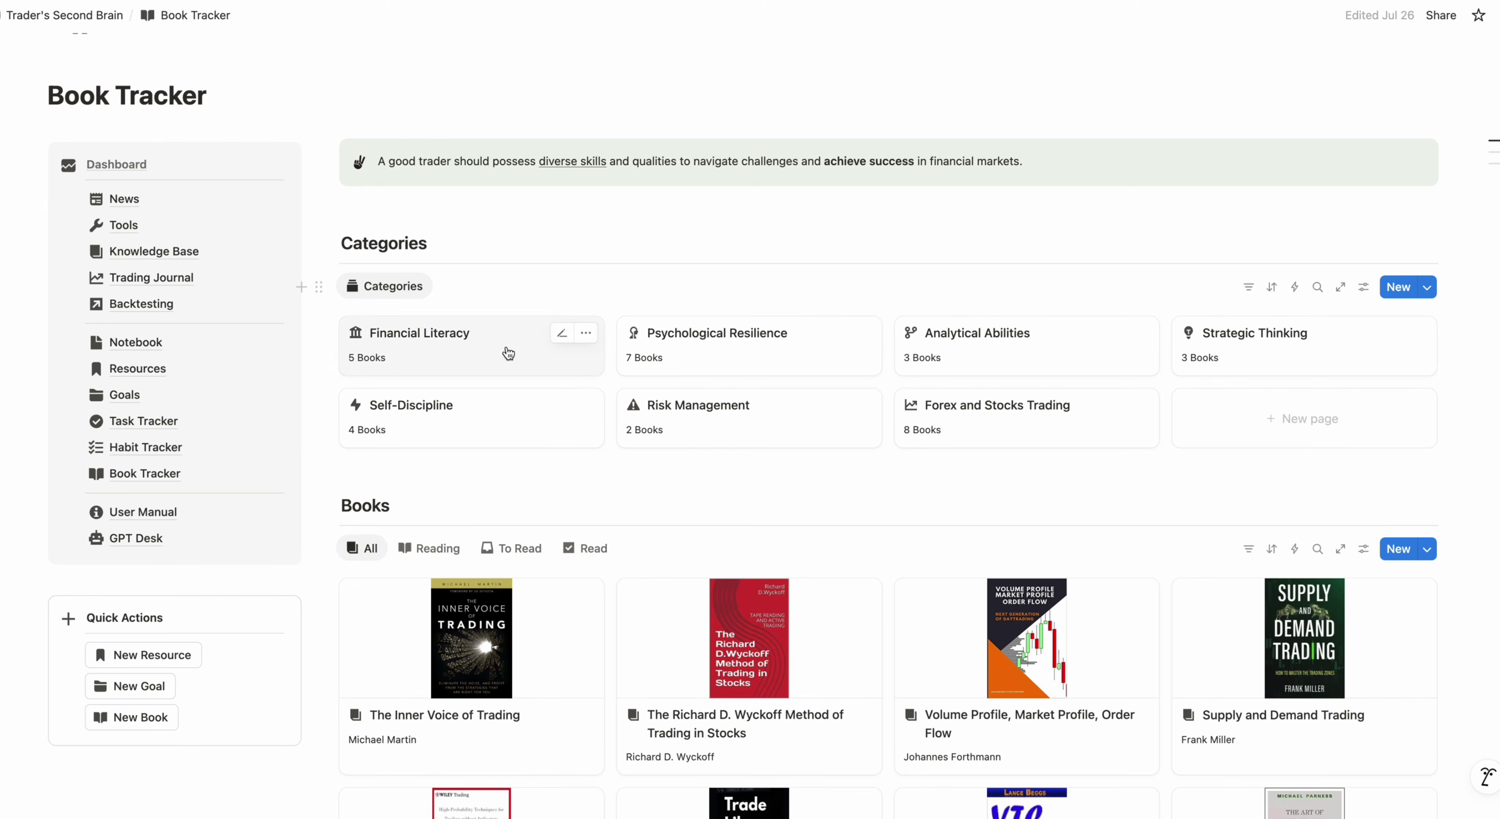
left_click(136, 512)
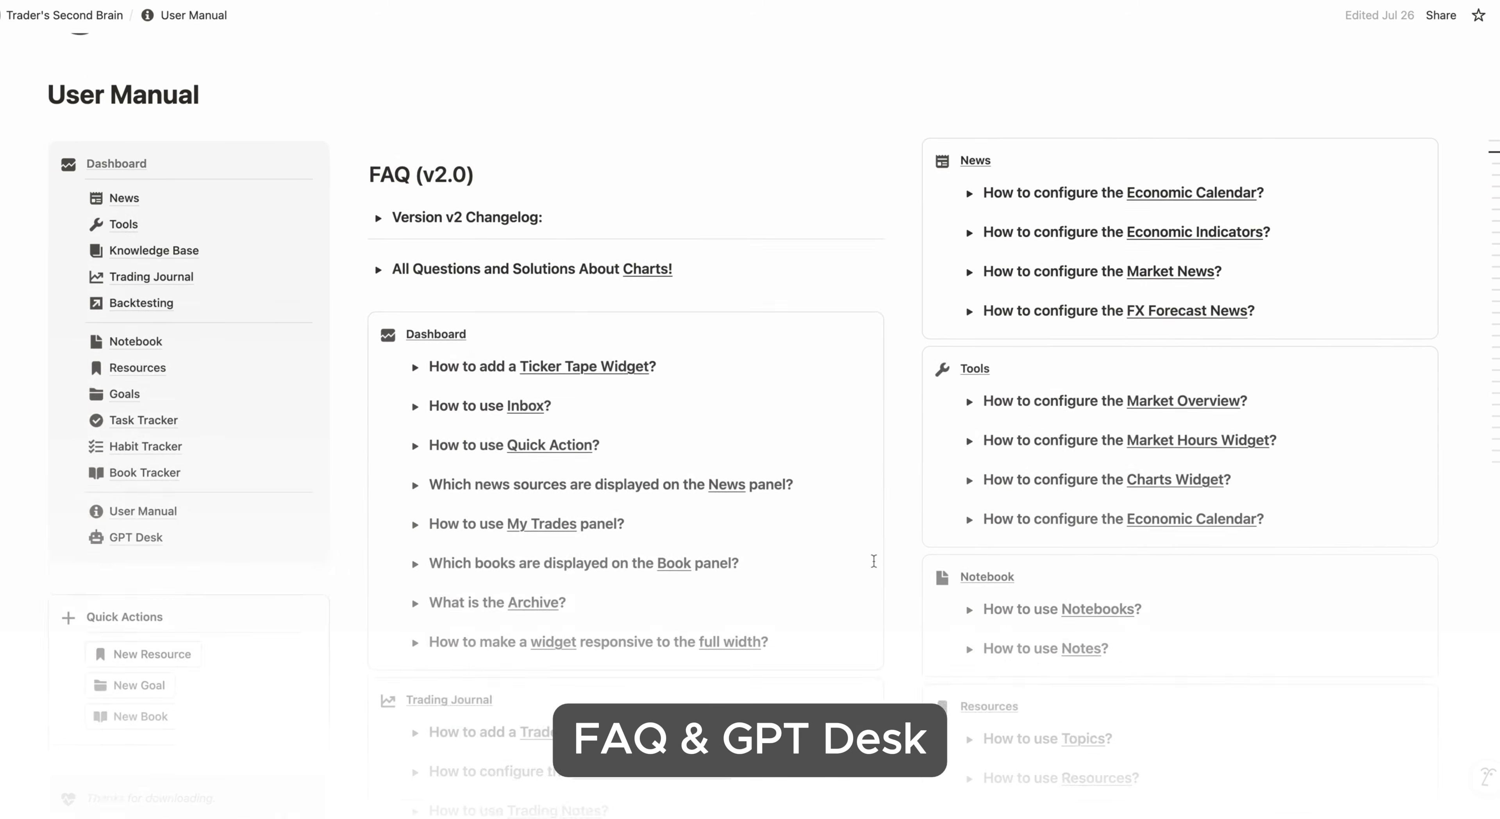
- Look over the FAQ on the User Manual page and open the GPT Desk page
scroll(873, 561, "down", 10)
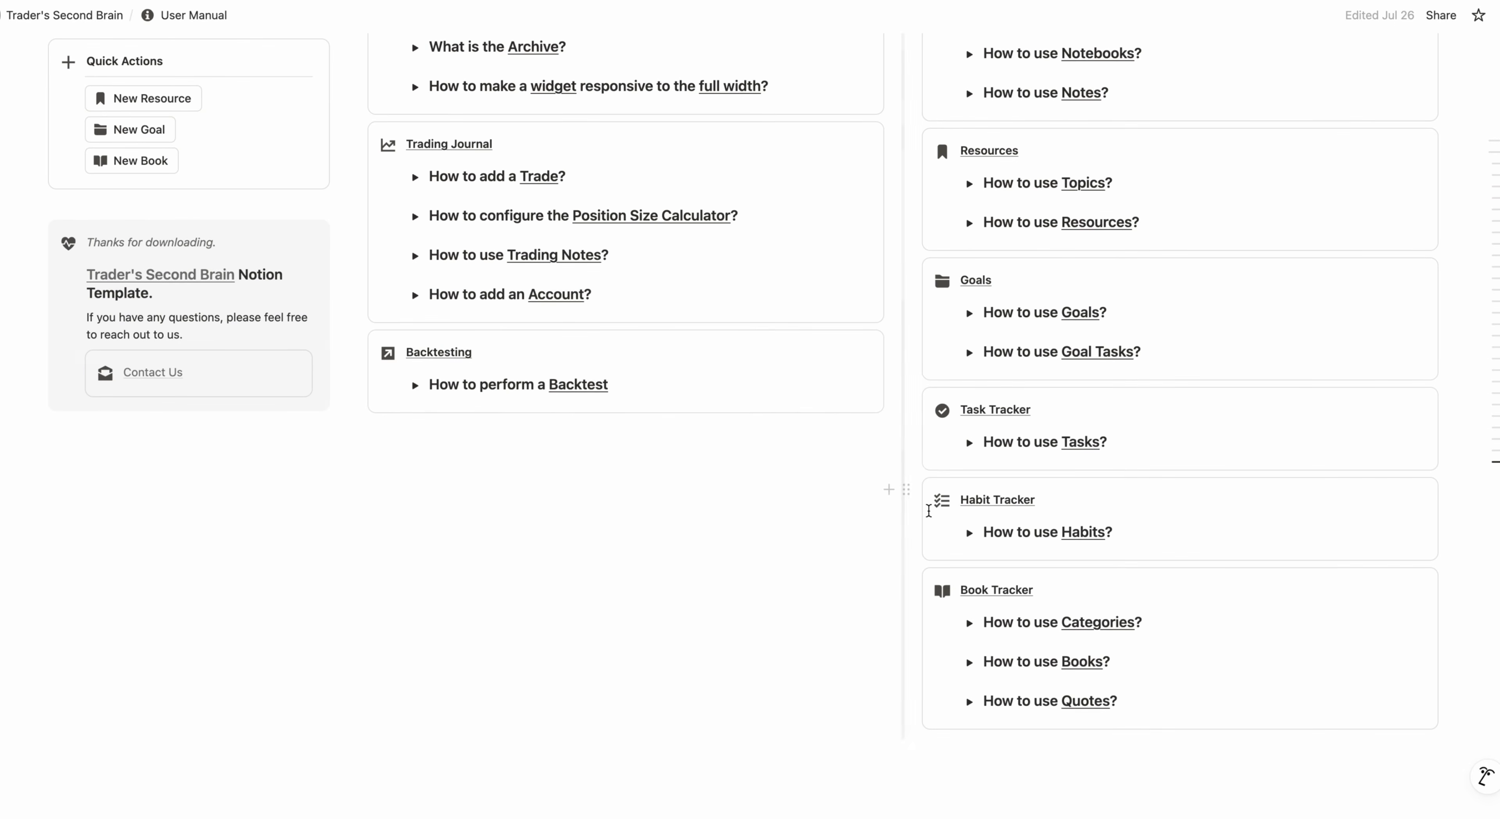
scroll(845, 590, "up", 10)
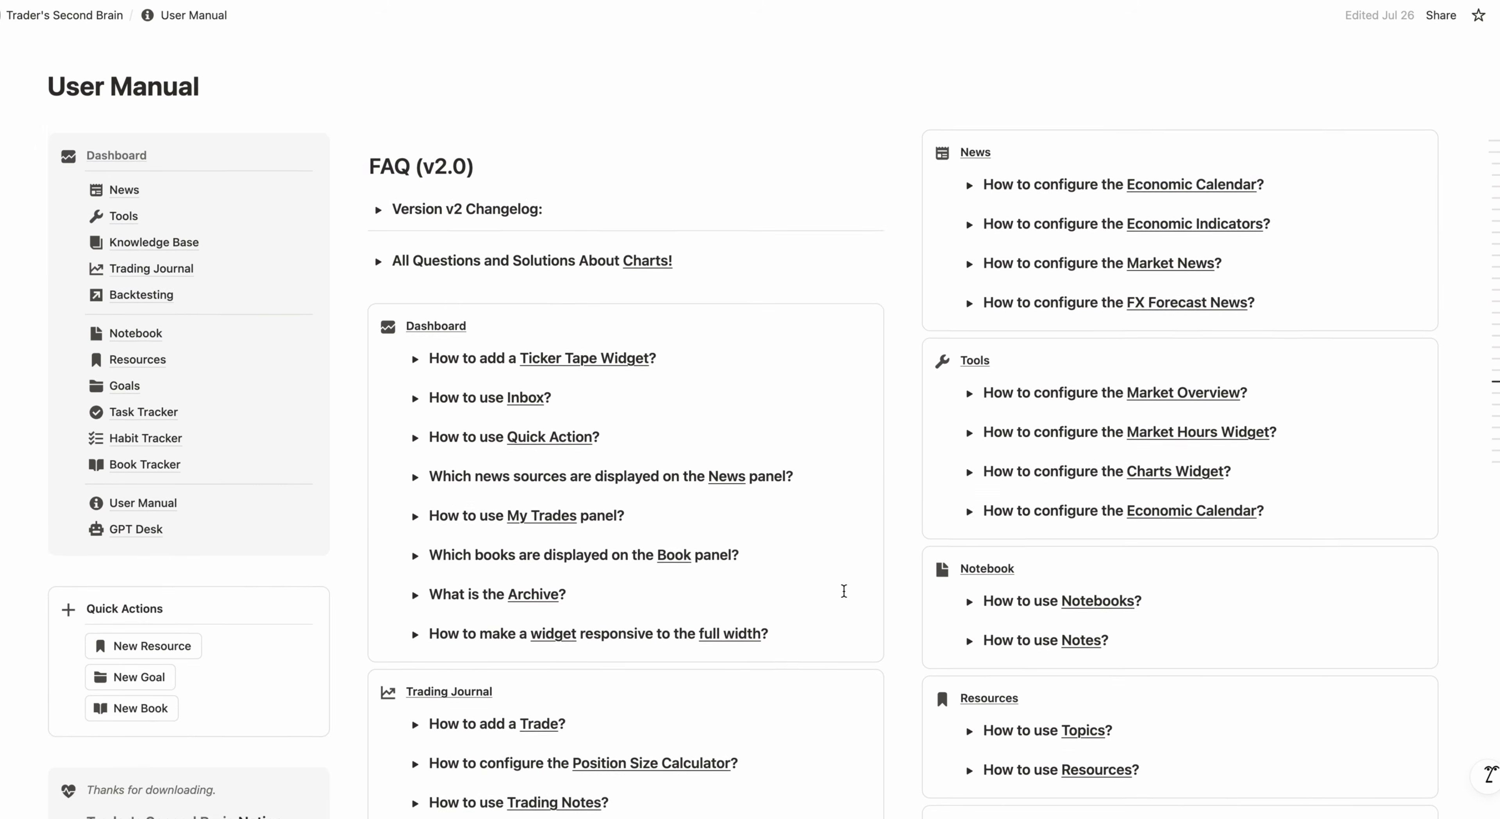
left_click(136, 670)
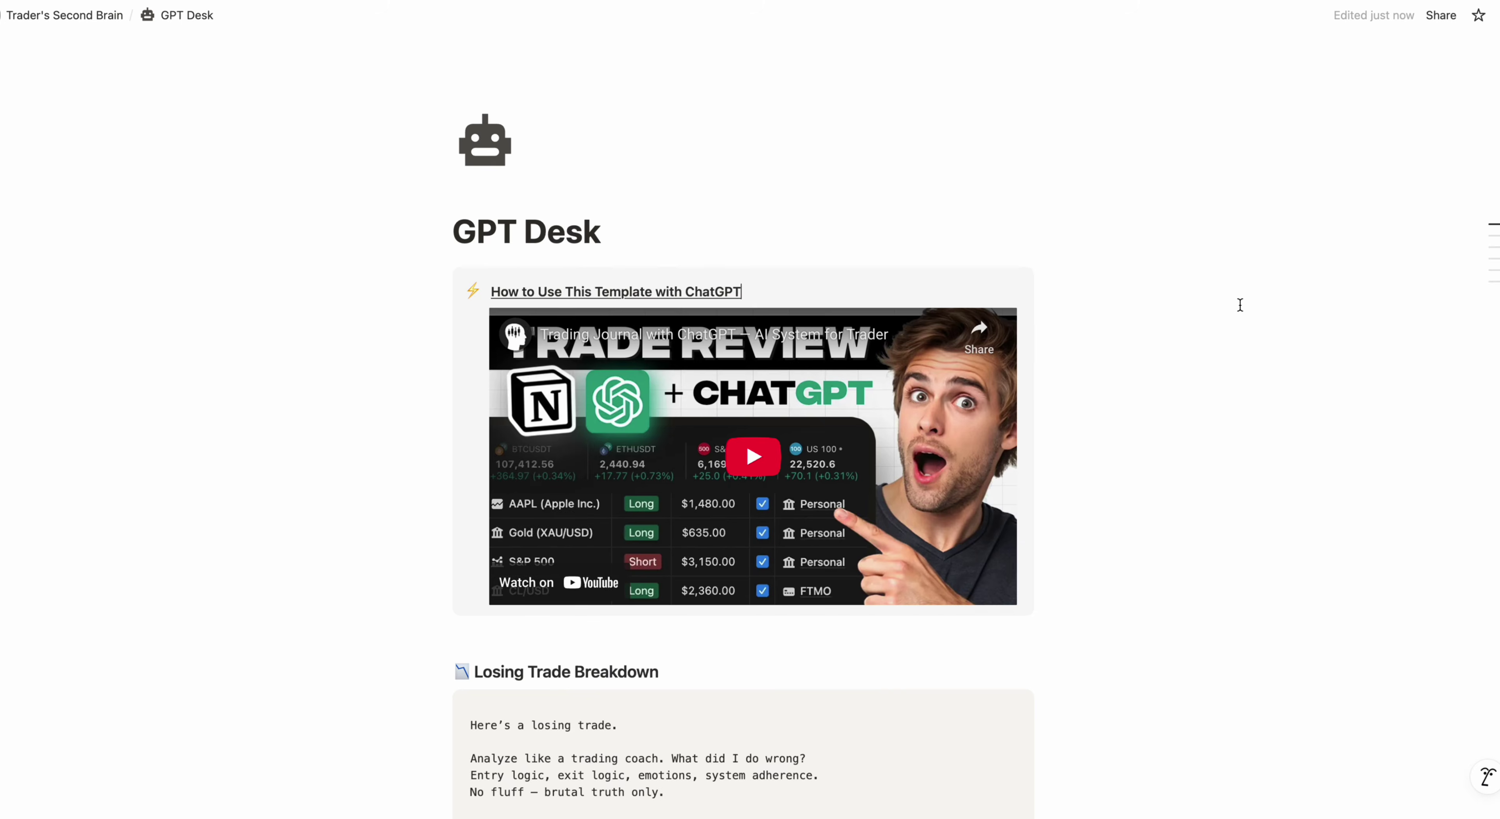
- Browse the ready-made prompts on the GPT Desk page and copy the Losing Trade Breakdown prompt
scroll(1240, 304, "down", 15)
scroll(1240, 305, "down", 9)
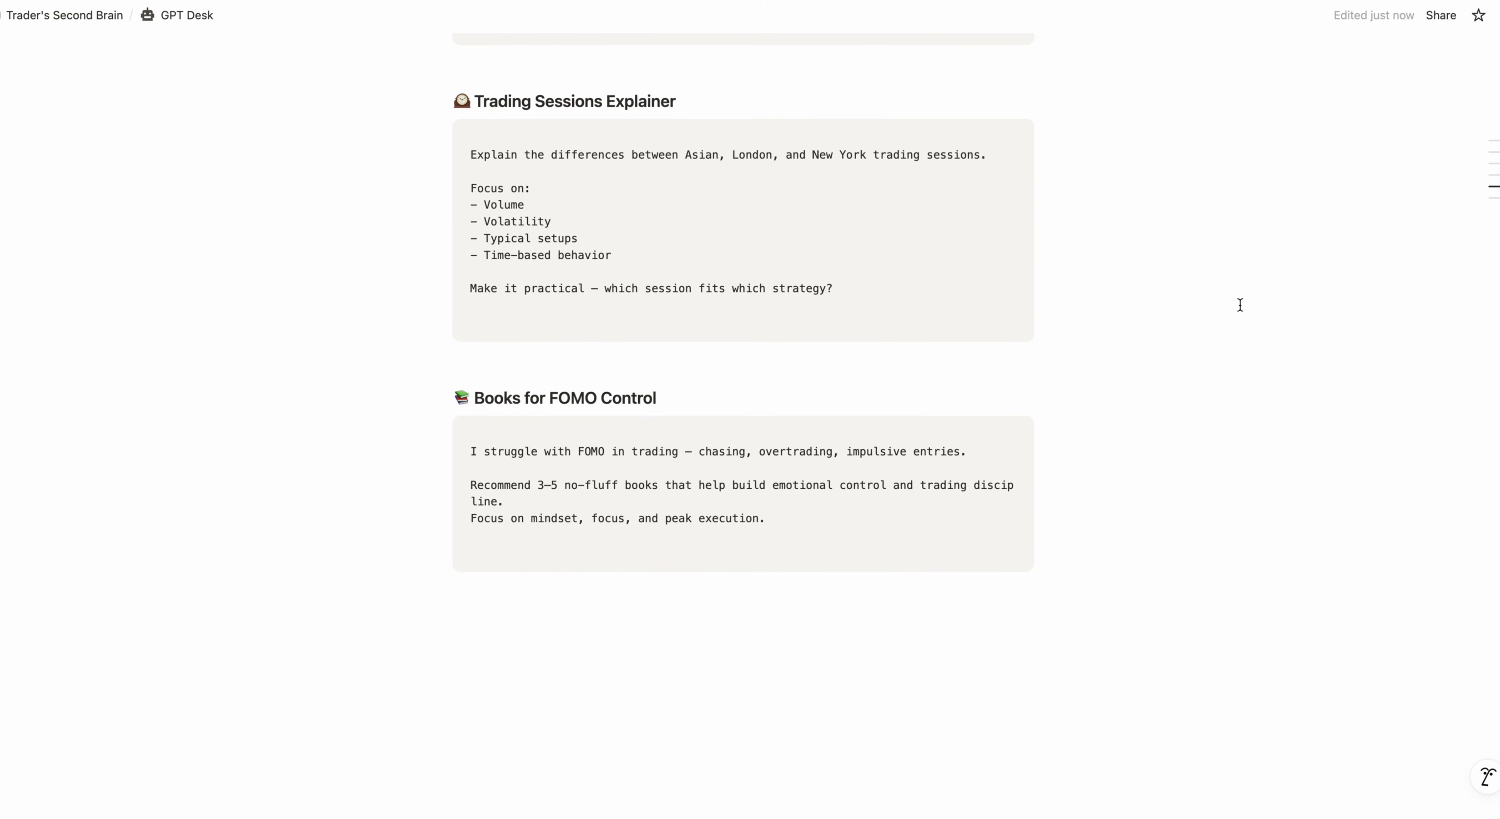
scroll(1241, 305, "up", 20)
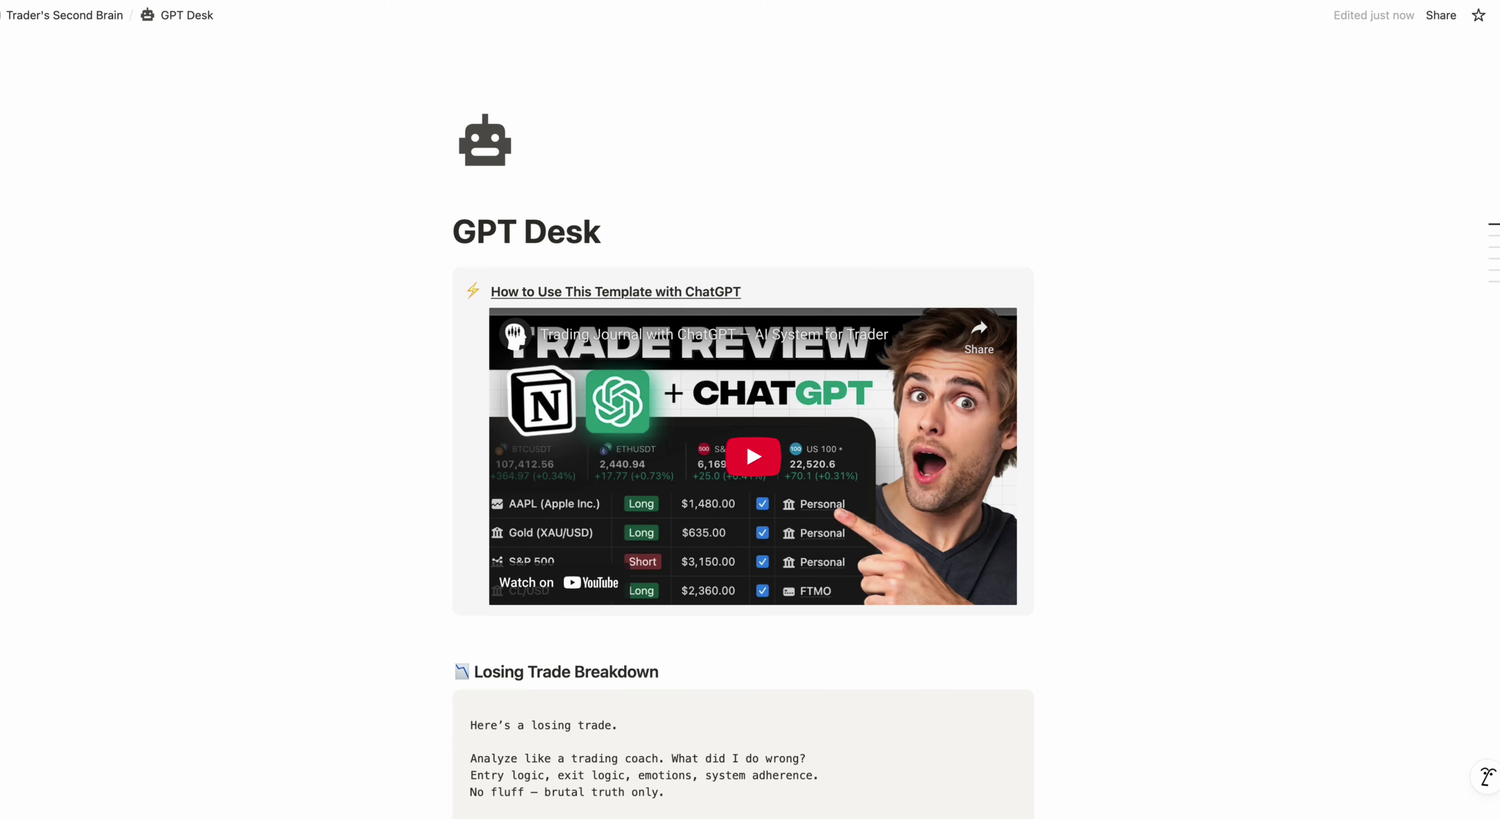
scroll(1240, 439, "down", 3)
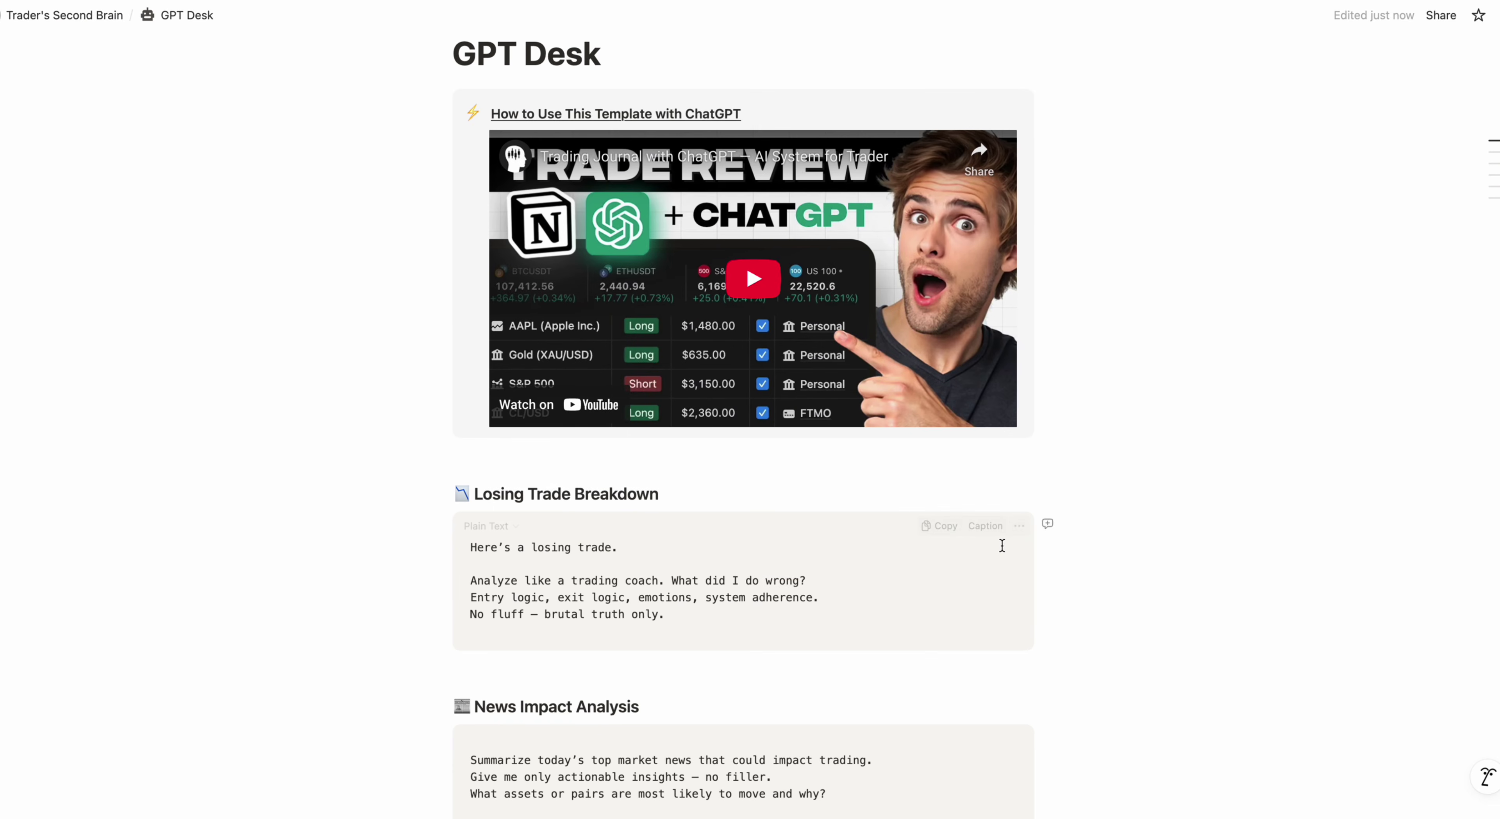
left_click(936, 526)
scroll(1155, 372, "up", 3)
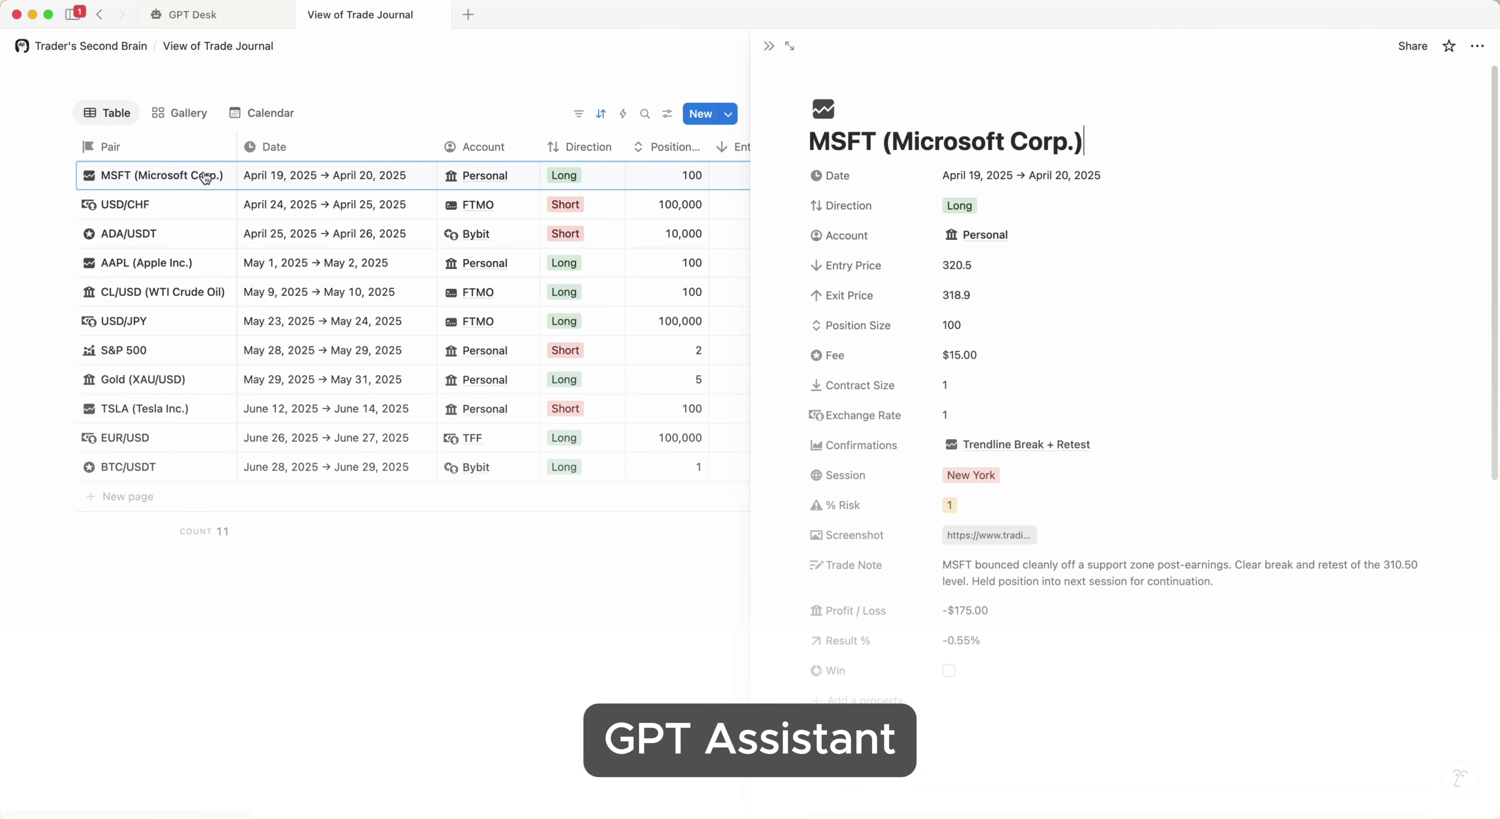
- Attach the full-page MSFT (Microsoft Corp.) trade from Notion to a ChatGPT chat and send the copied trading-coach analysis prompt
left_click(789, 46)
left_click(968, 738)
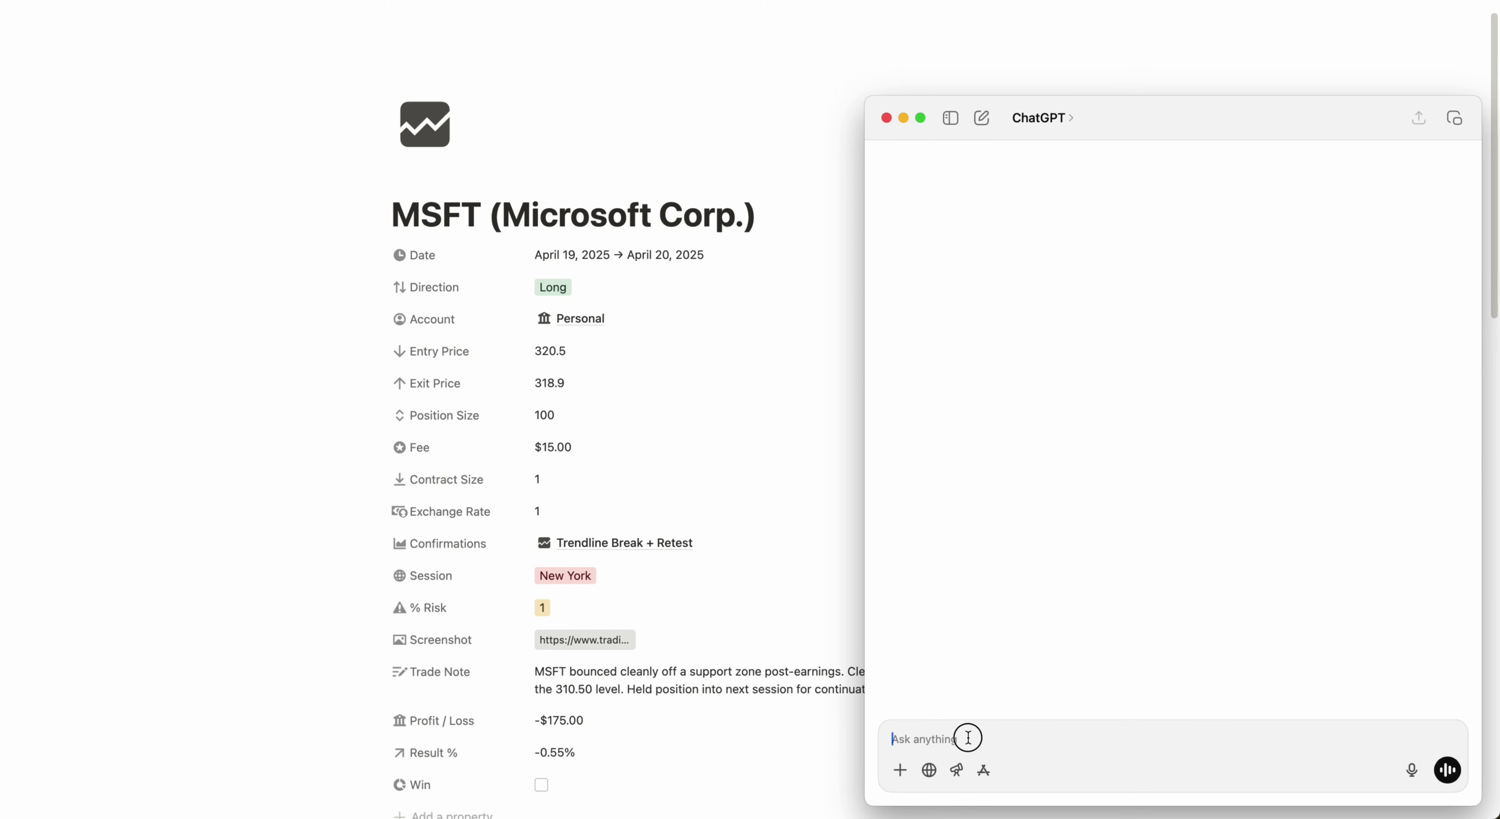
left_click(984, 772)
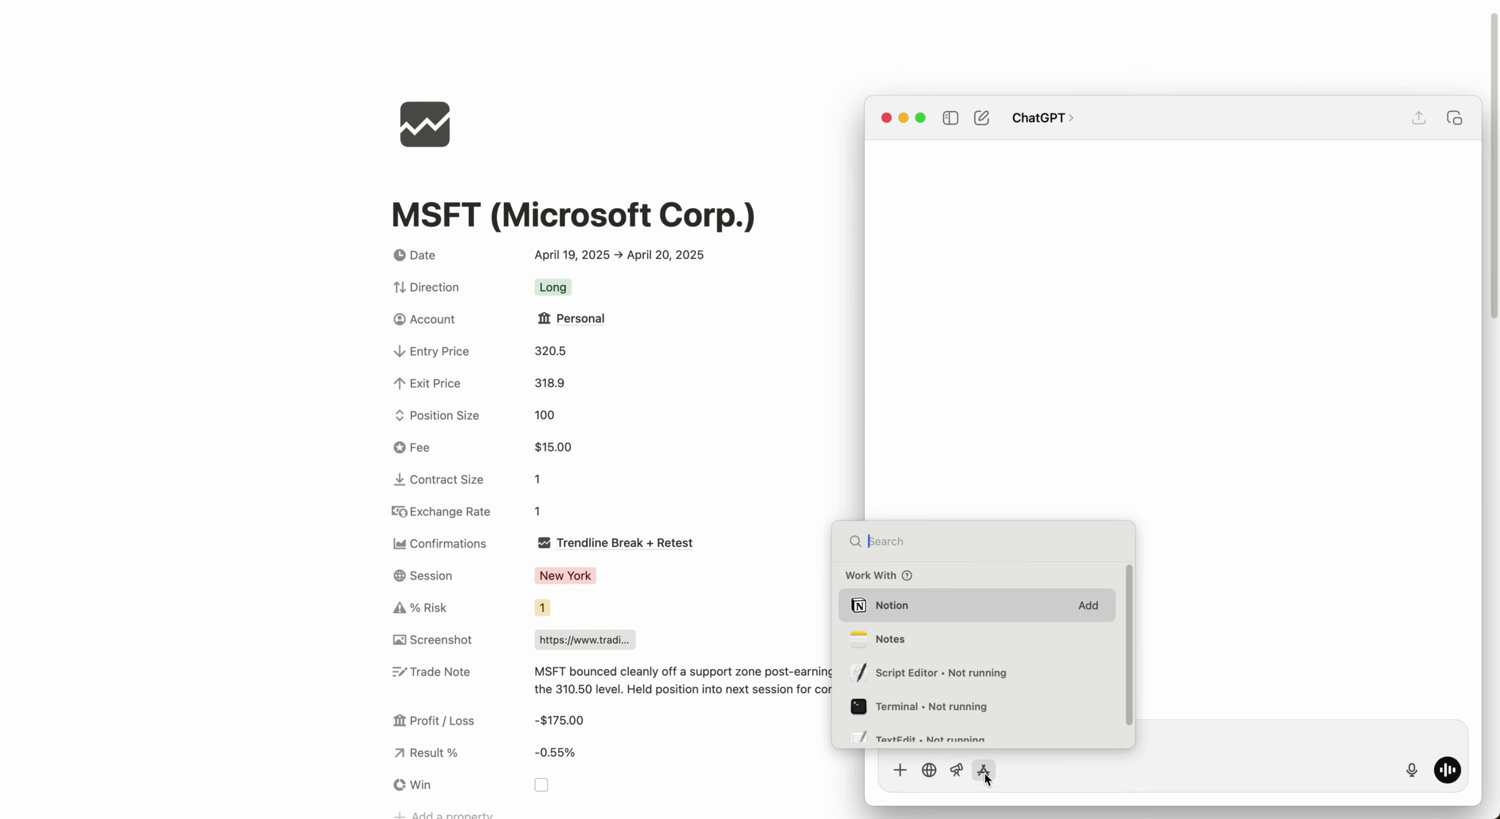
left_click(1090, 605)
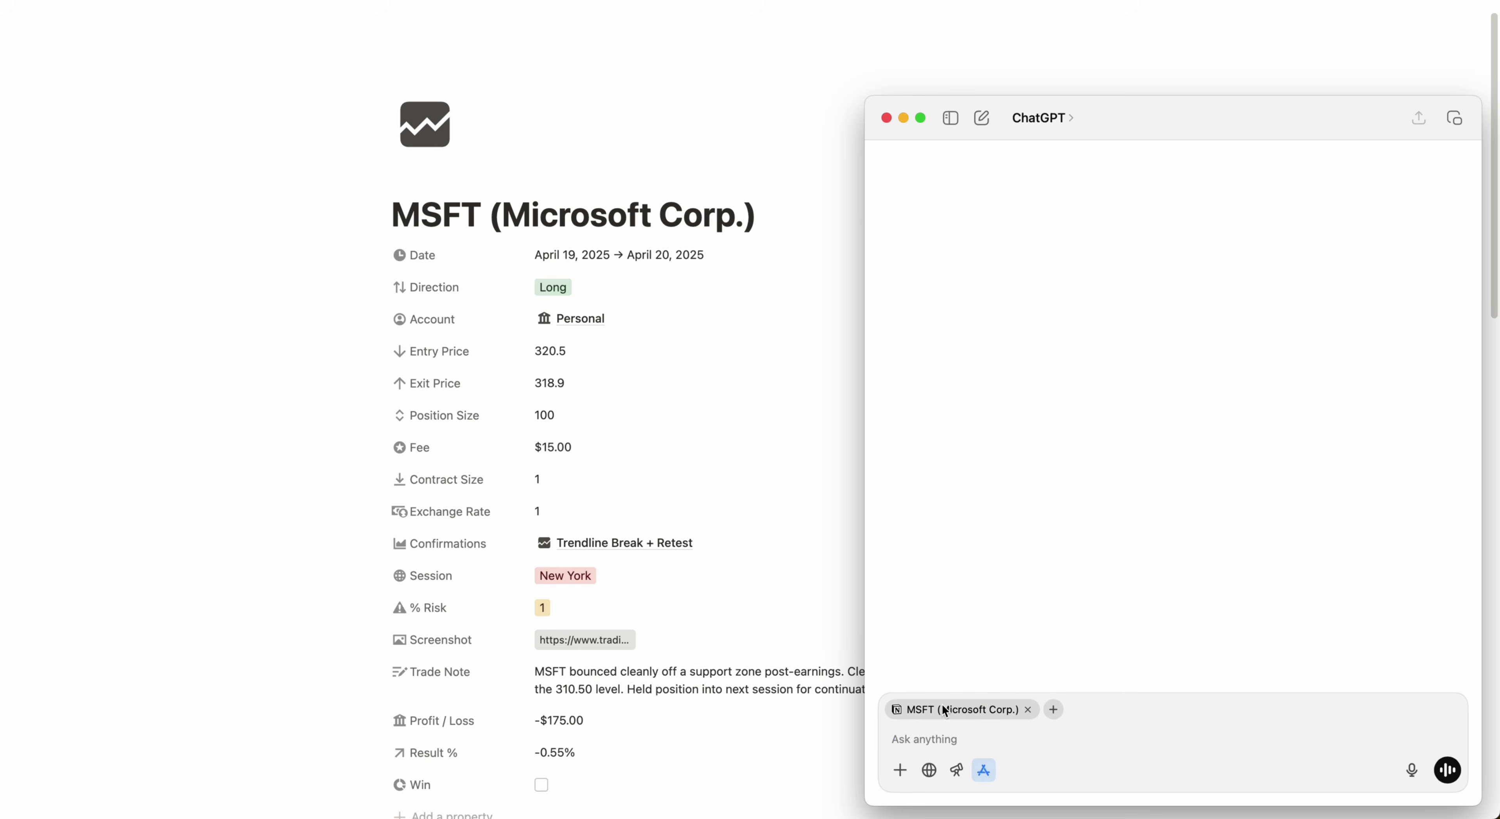
key("super+v")
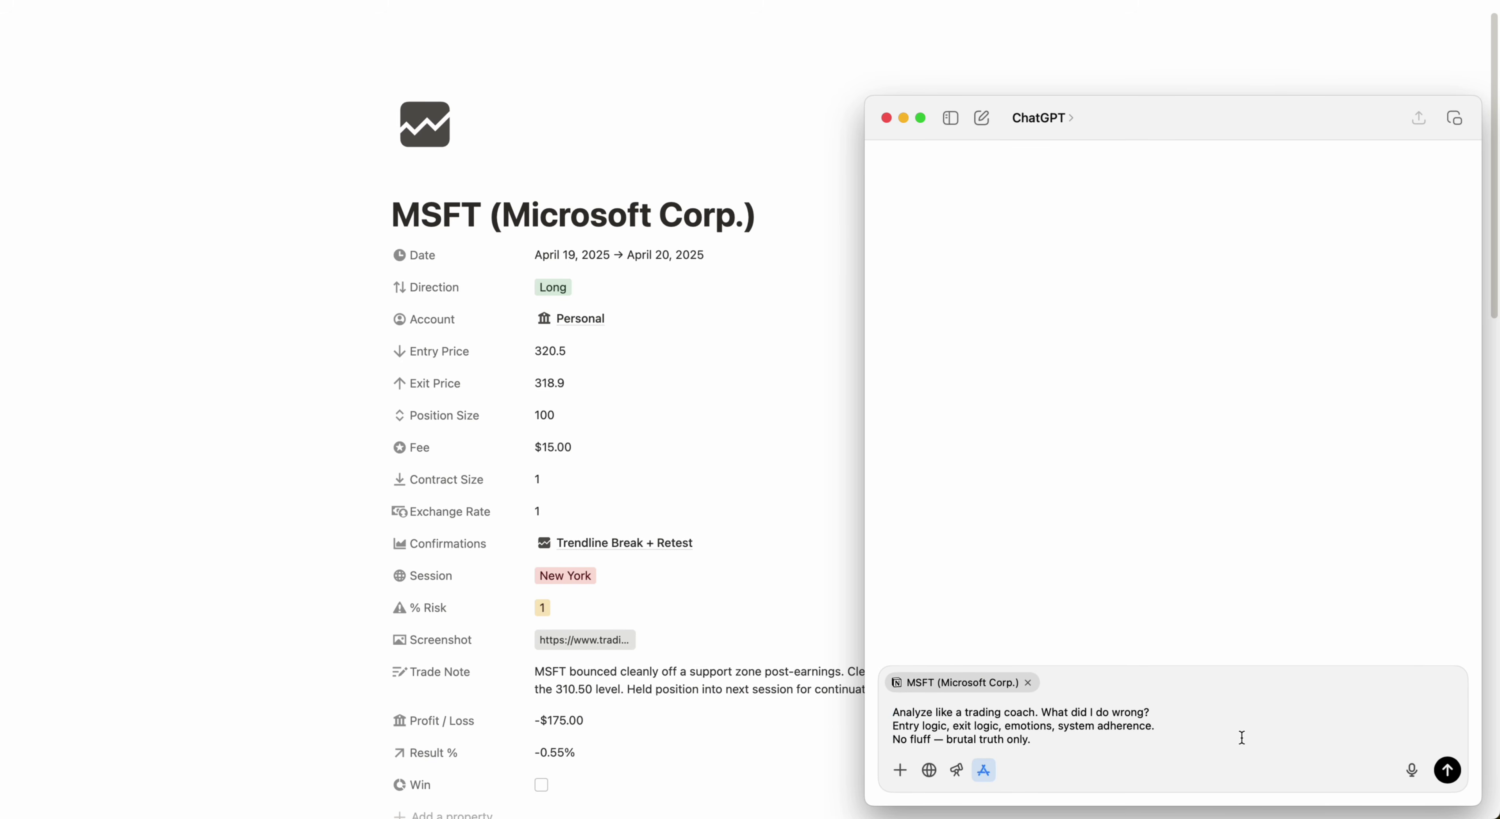
left_click(1448, 770)
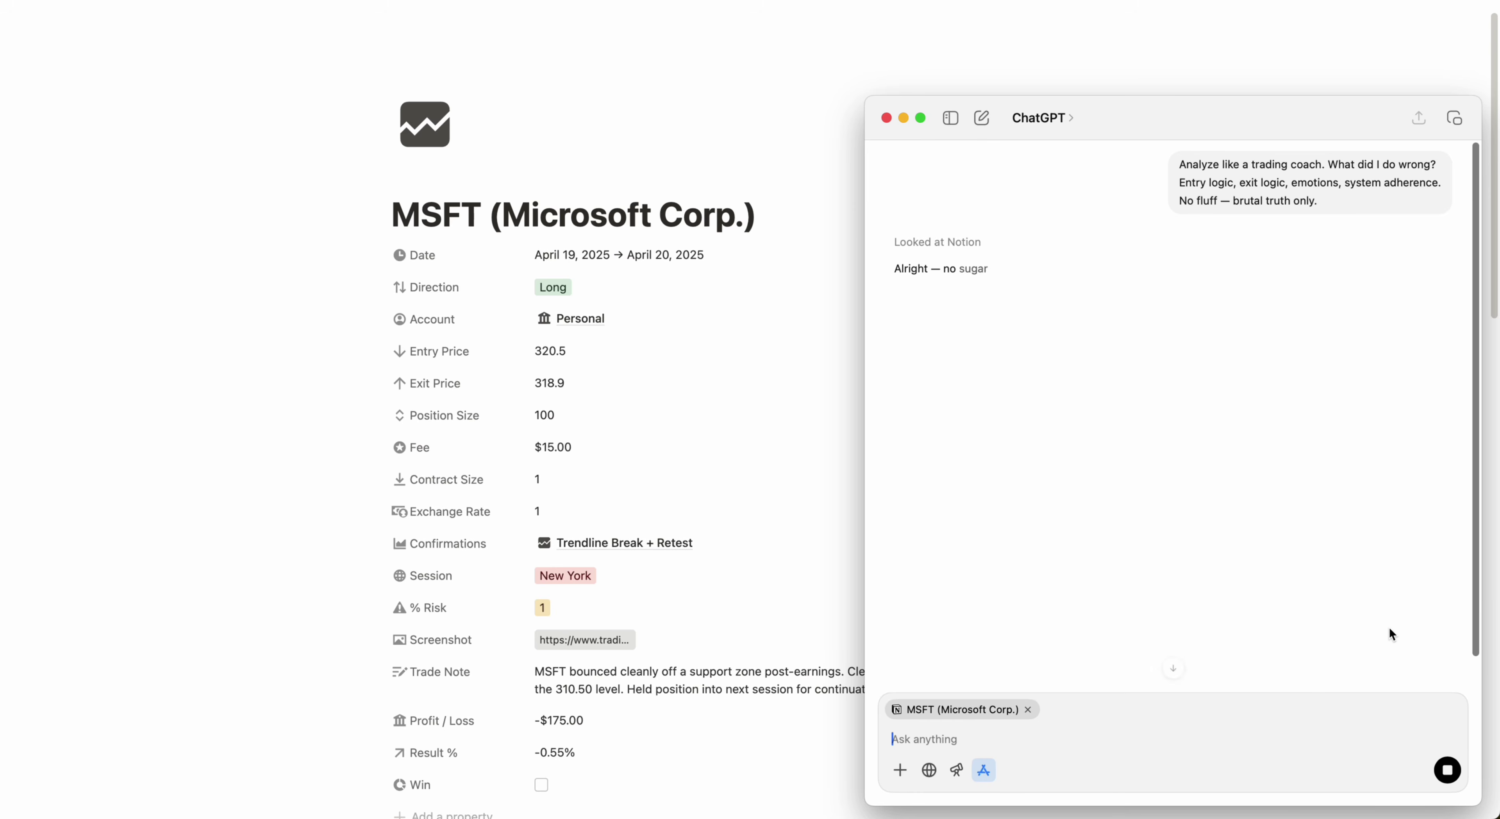
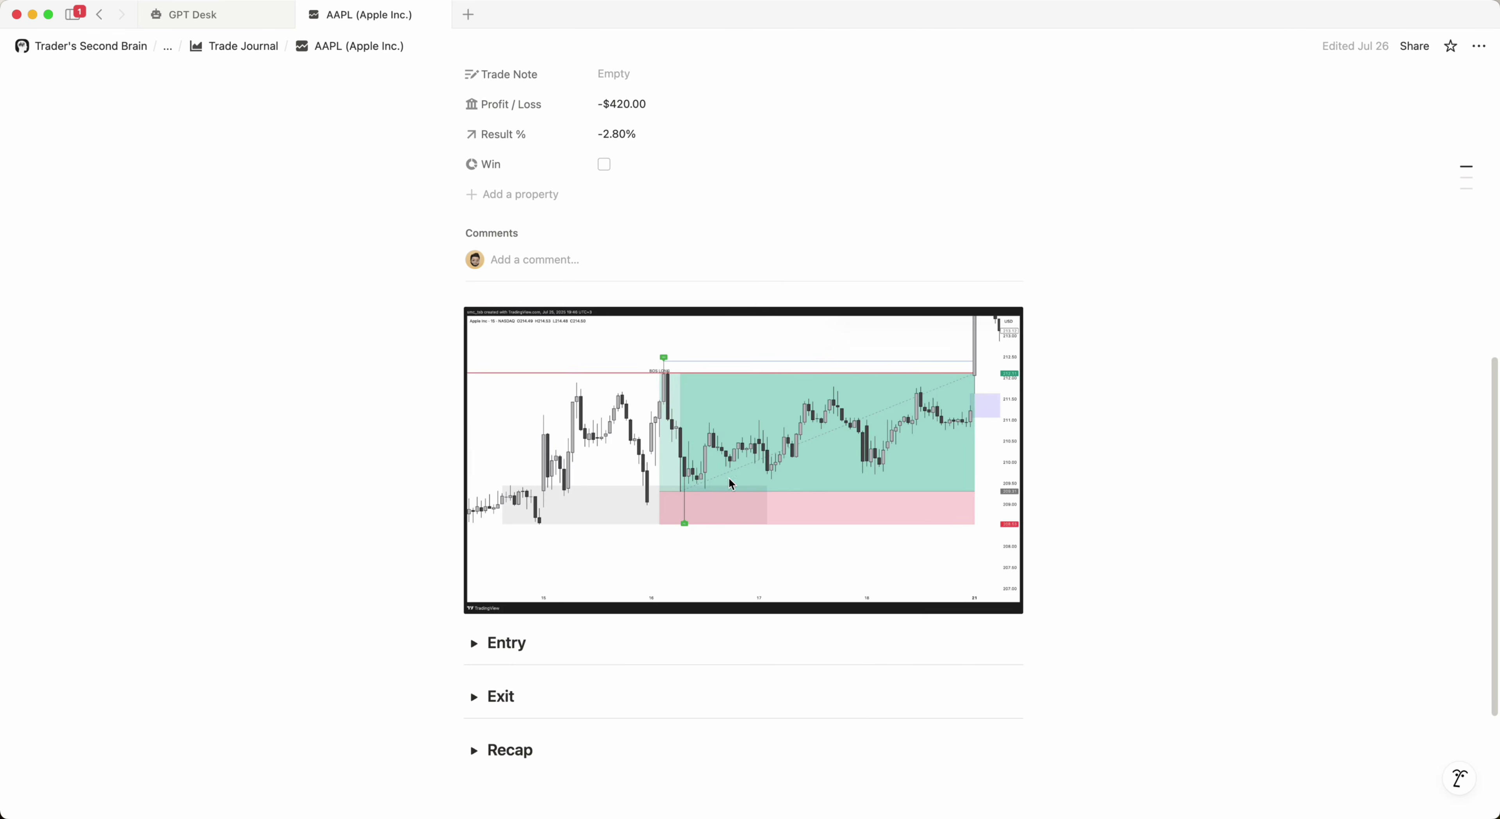
- Enlarge the chart screenshot on the AAPL (Apple Inc.) trade page, copy the image and close the preview
left_click(734, 473)
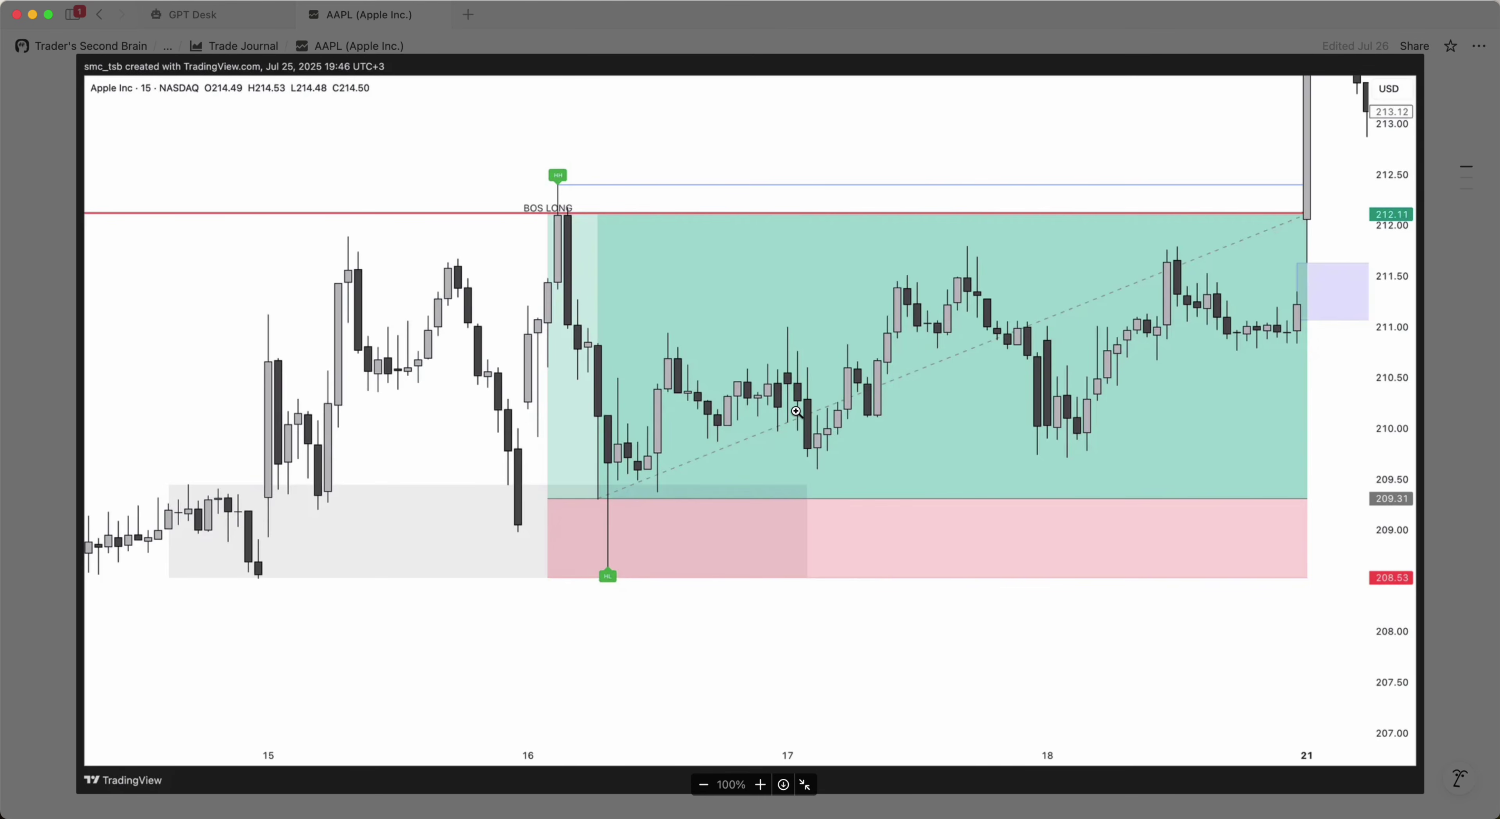
right_click(797, 412)
left_click(823, 426)
key("Escape")
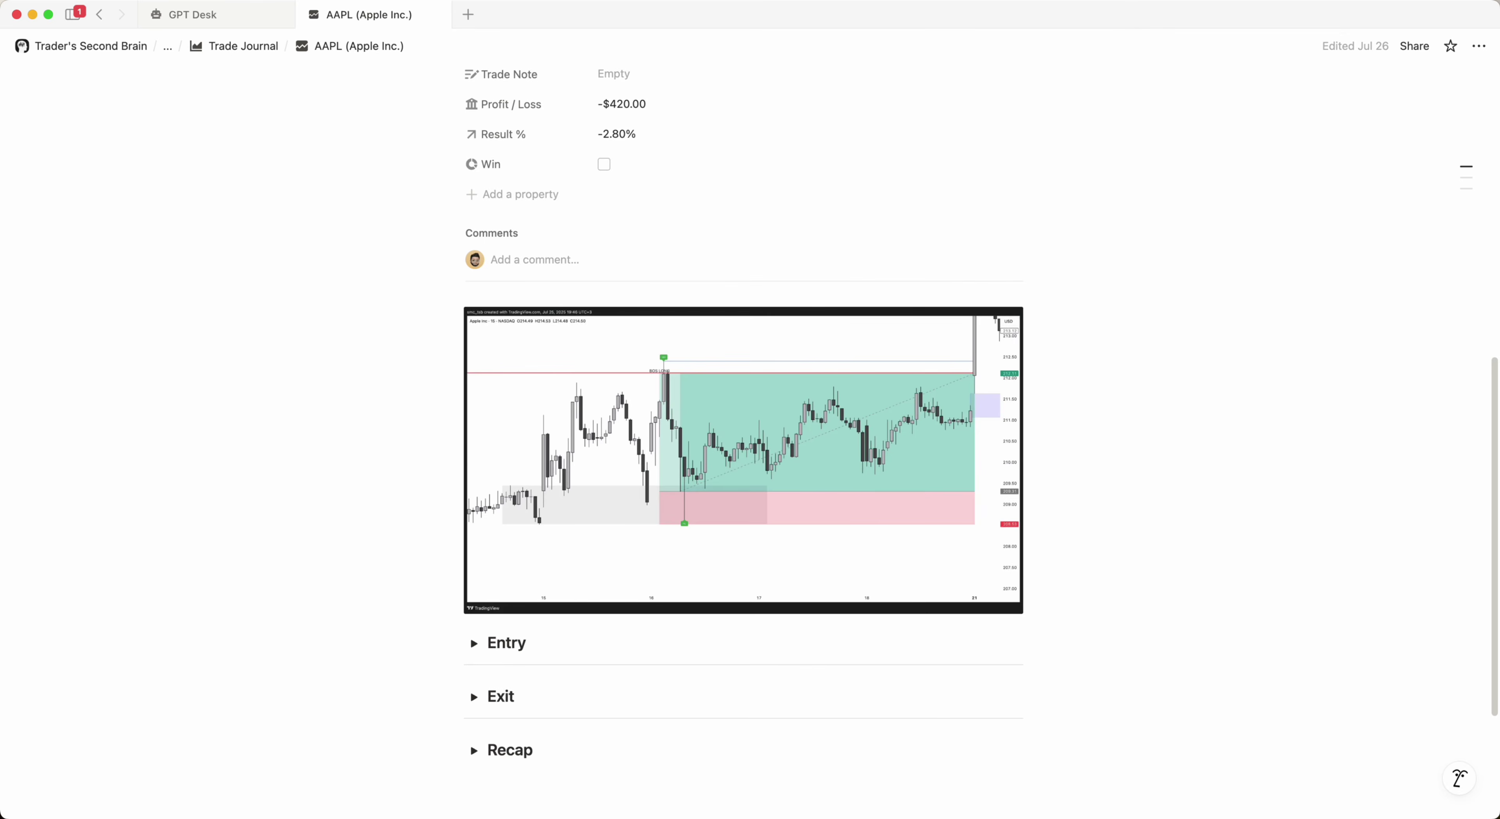
- Switch to ChatGPT, send the AAPL chart with the prompt to check the setup's Smart Money Concepts, price action and risk/reward, and read the reply
key("alt+space")
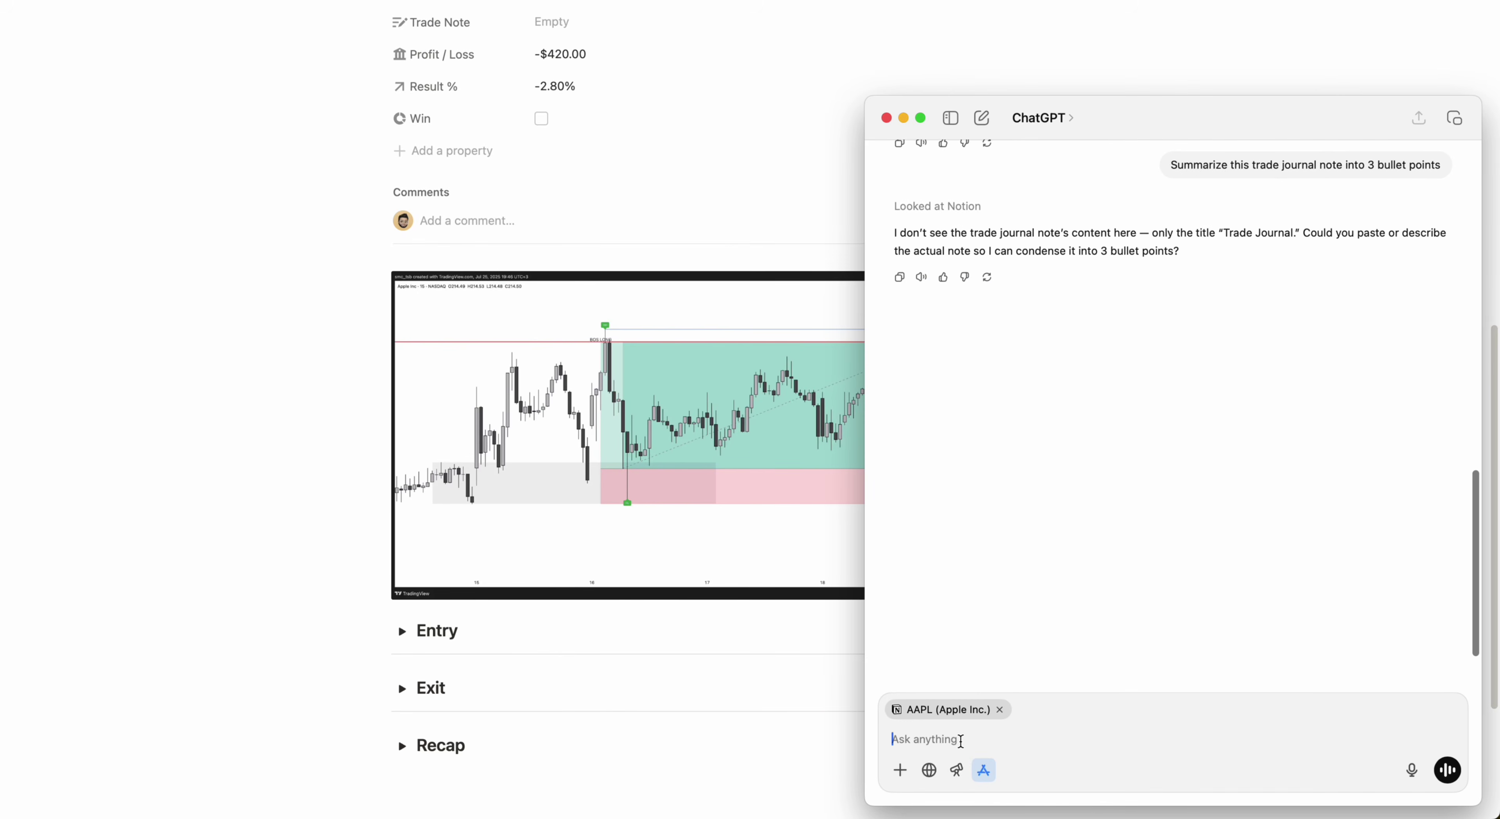
key("super+v")
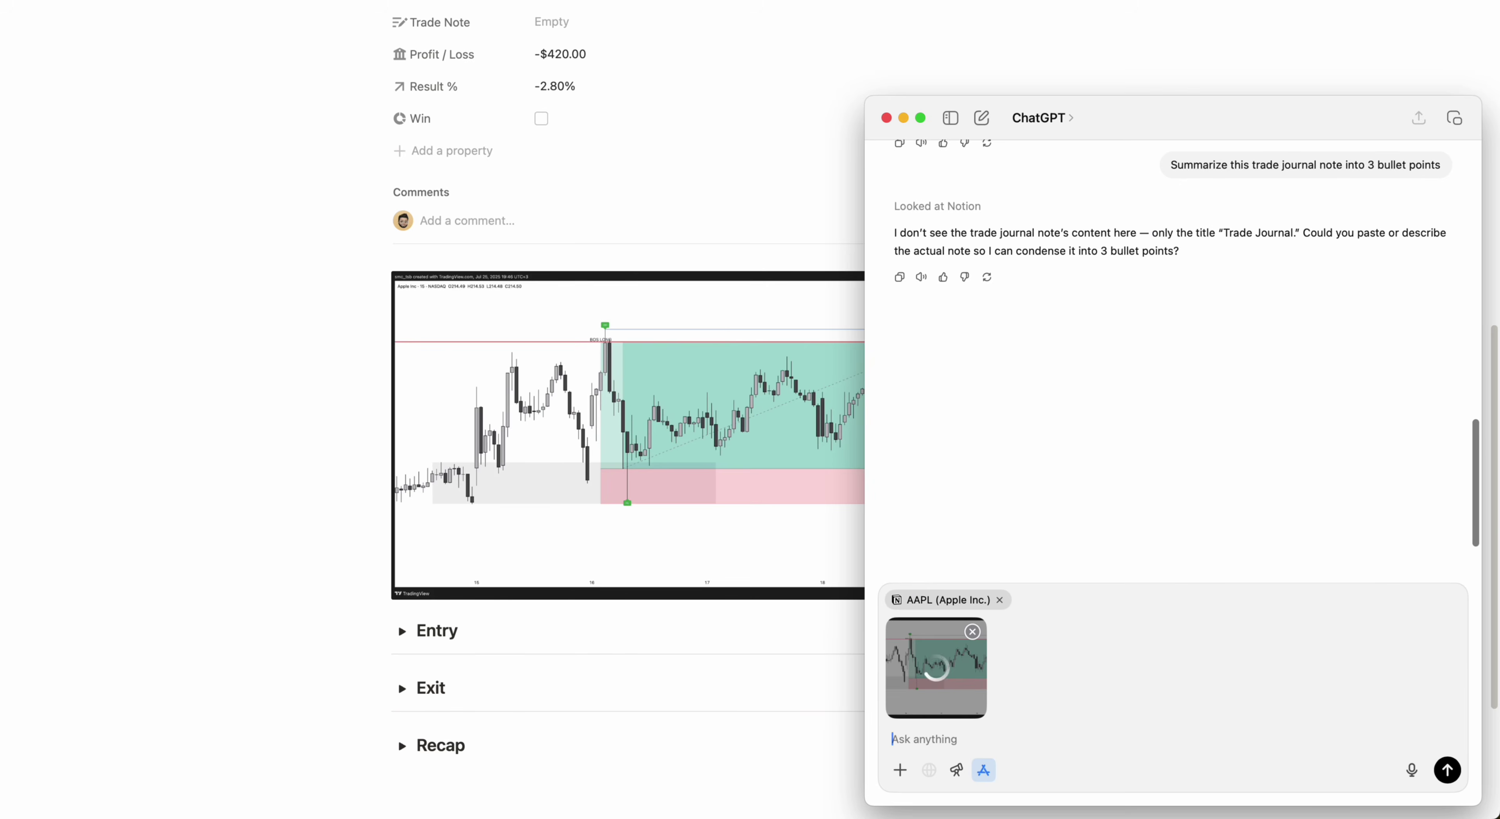
key("super+v")
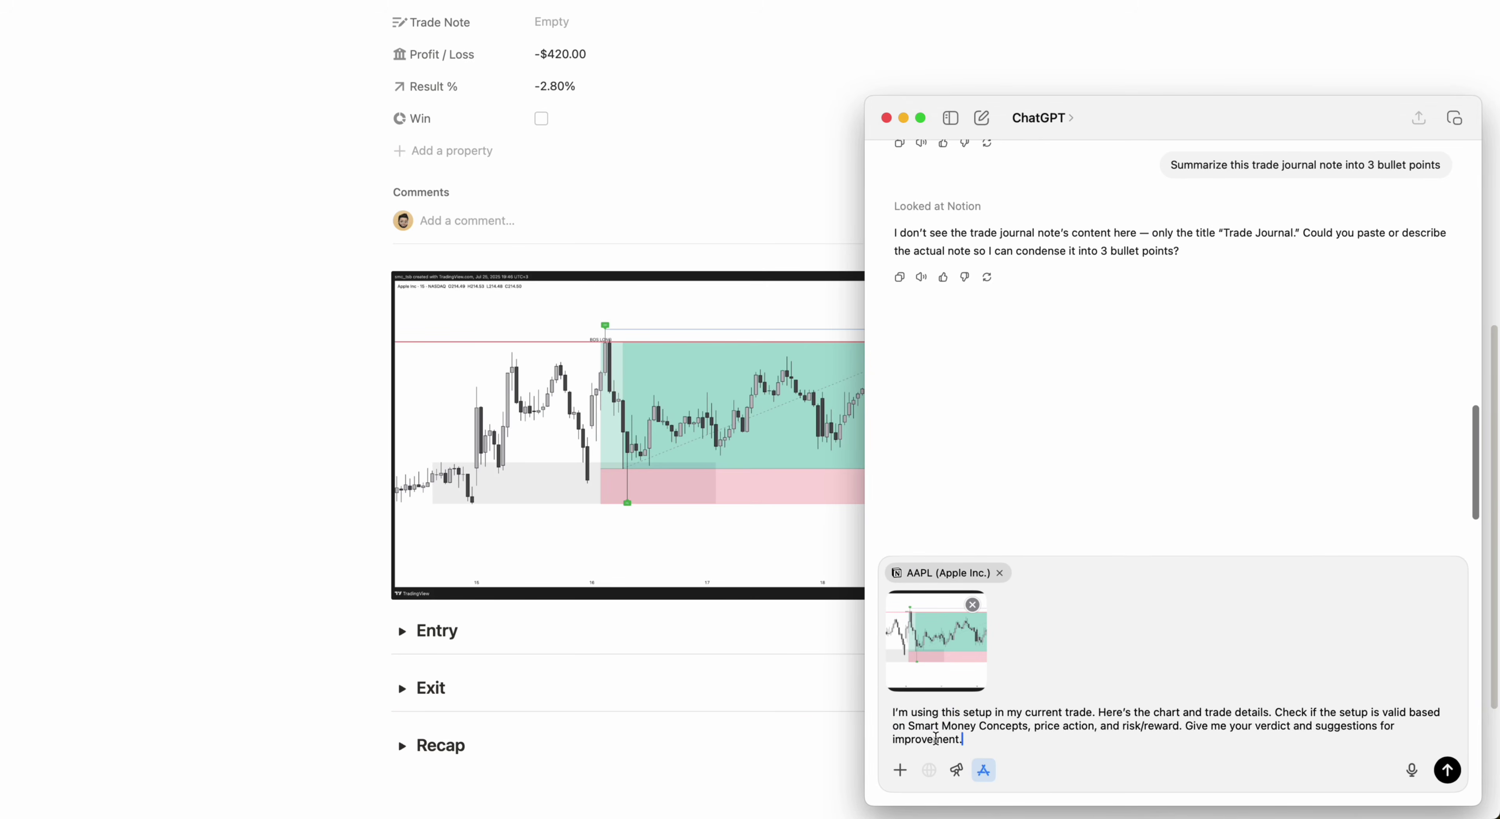
key("Return")
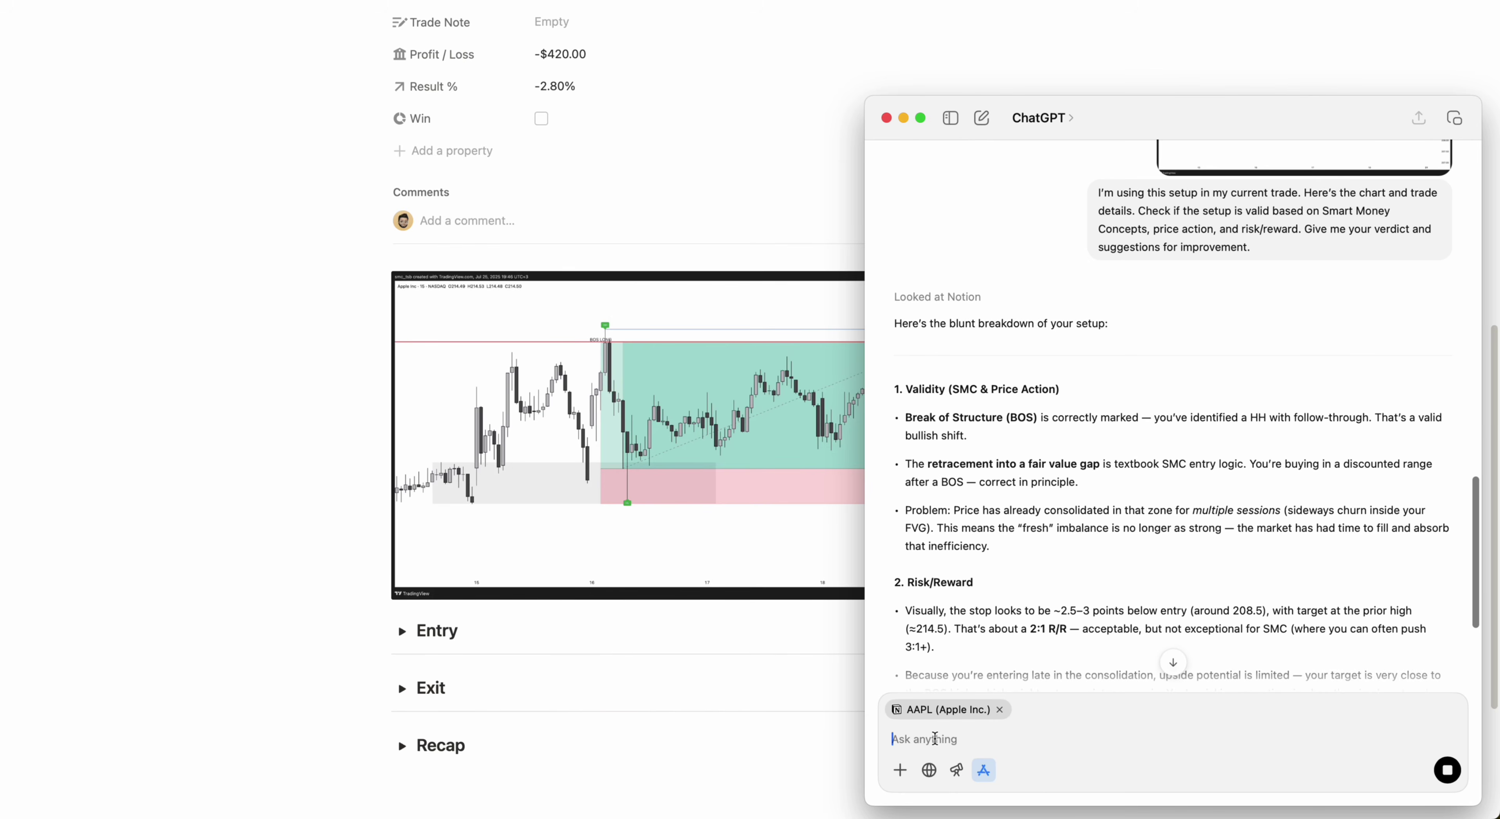
scroll(1142, 537, "down", 10)
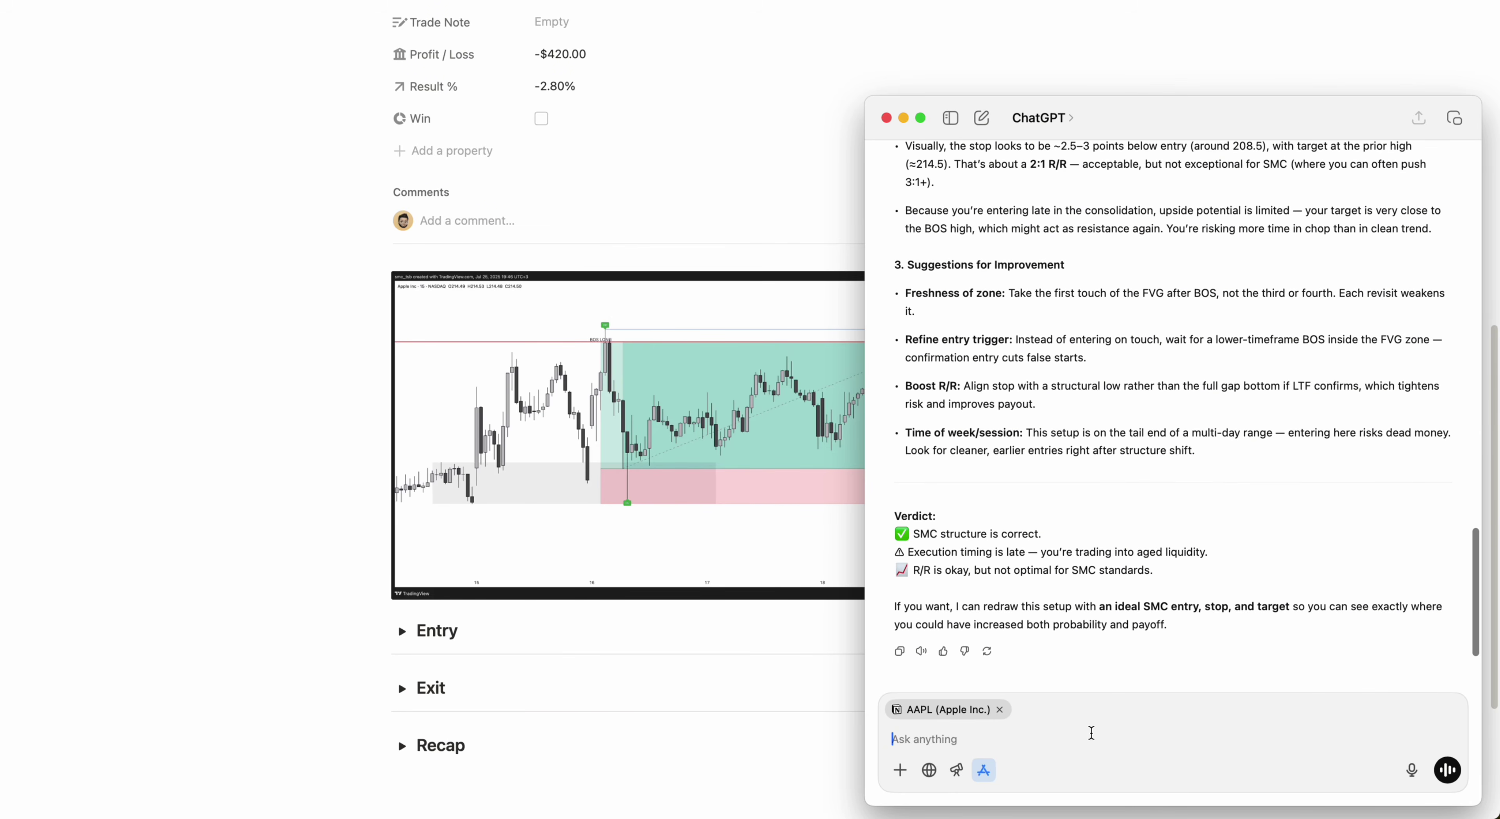
- Change the Notion appearance preference to dark mode
key("super+comma")
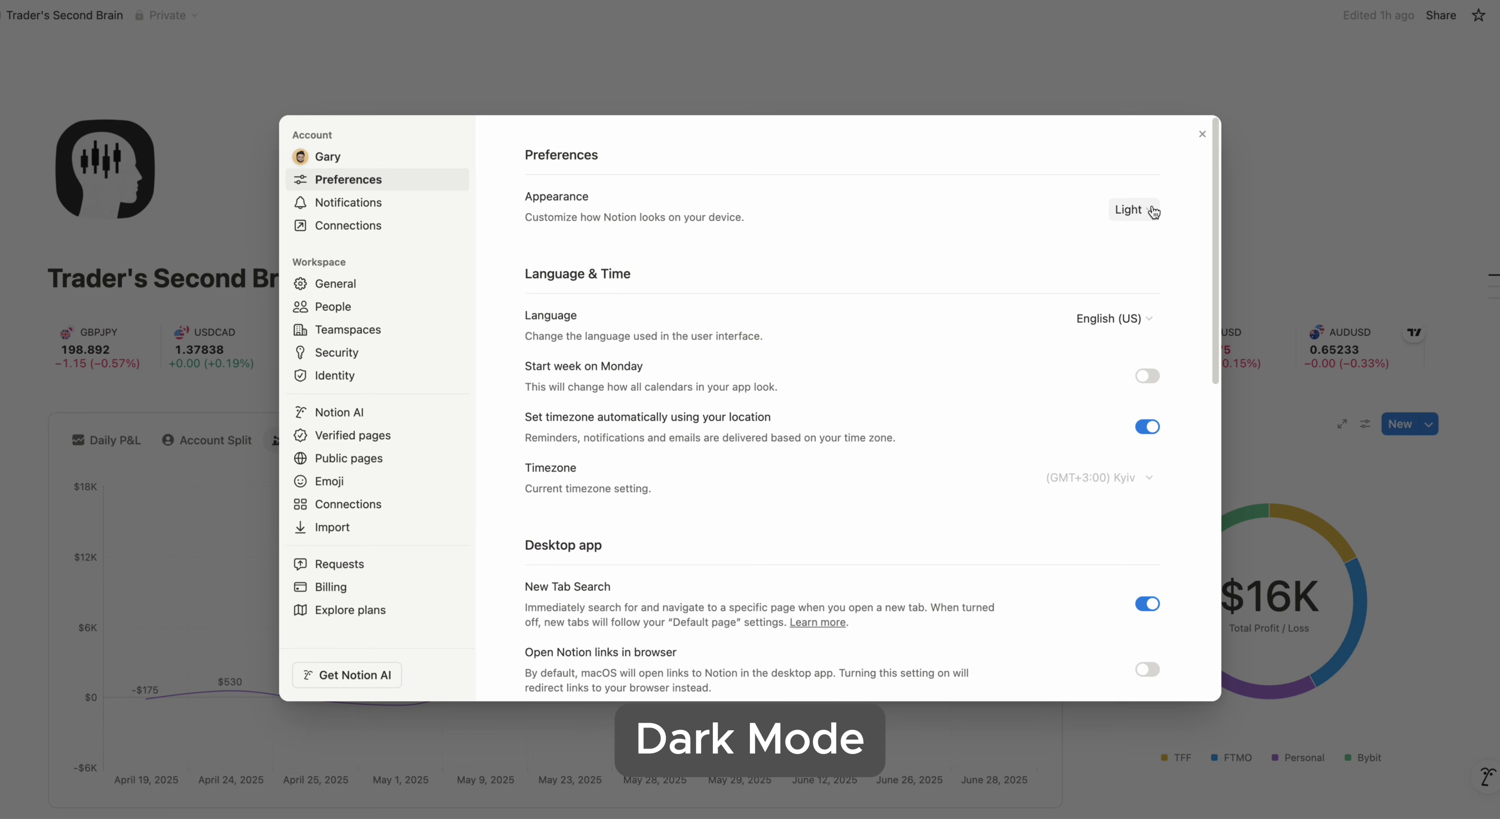
left_click(1153, 210)
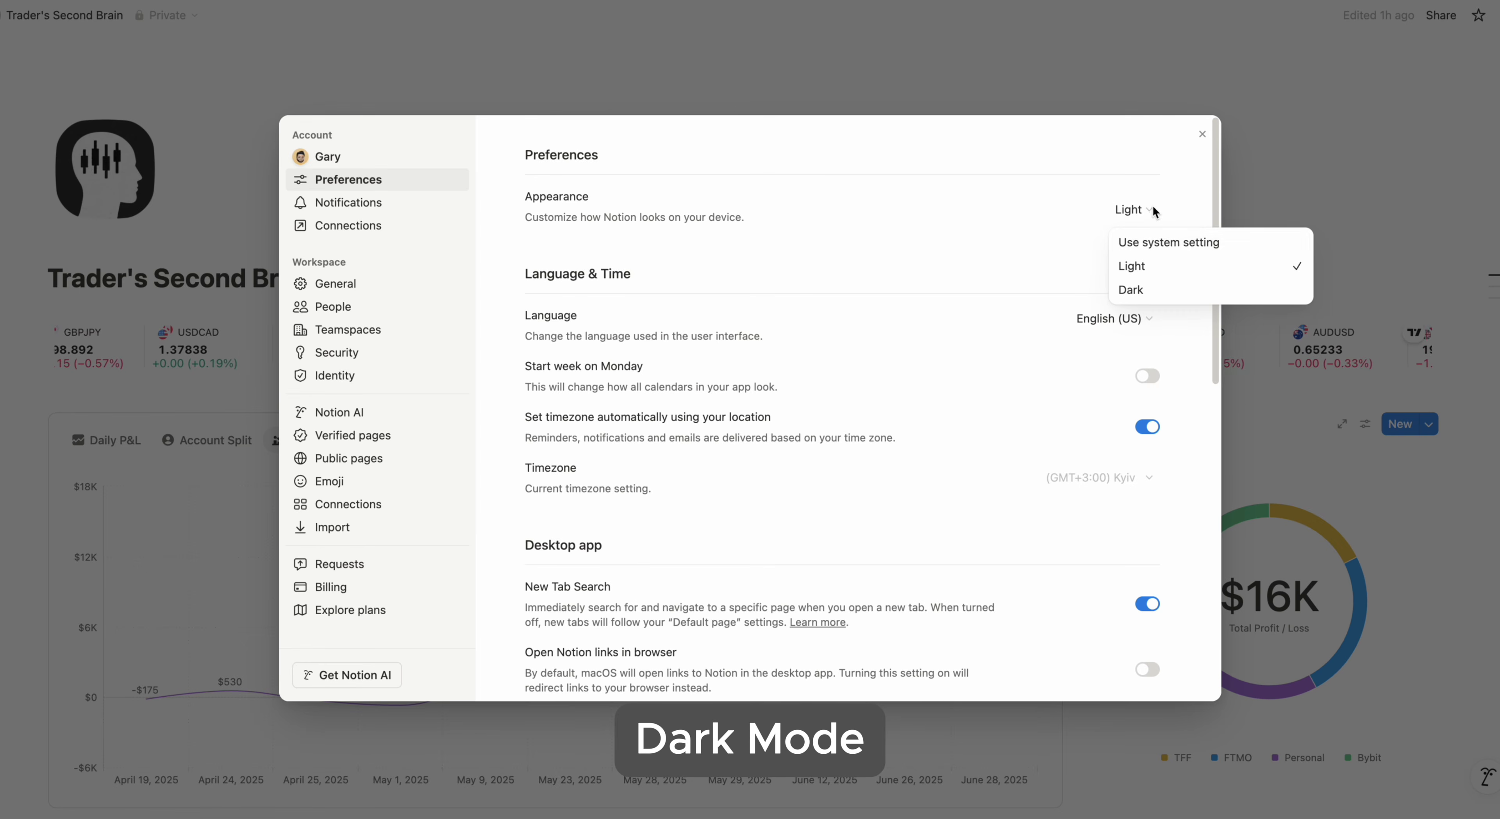
left_click(1157, 240)
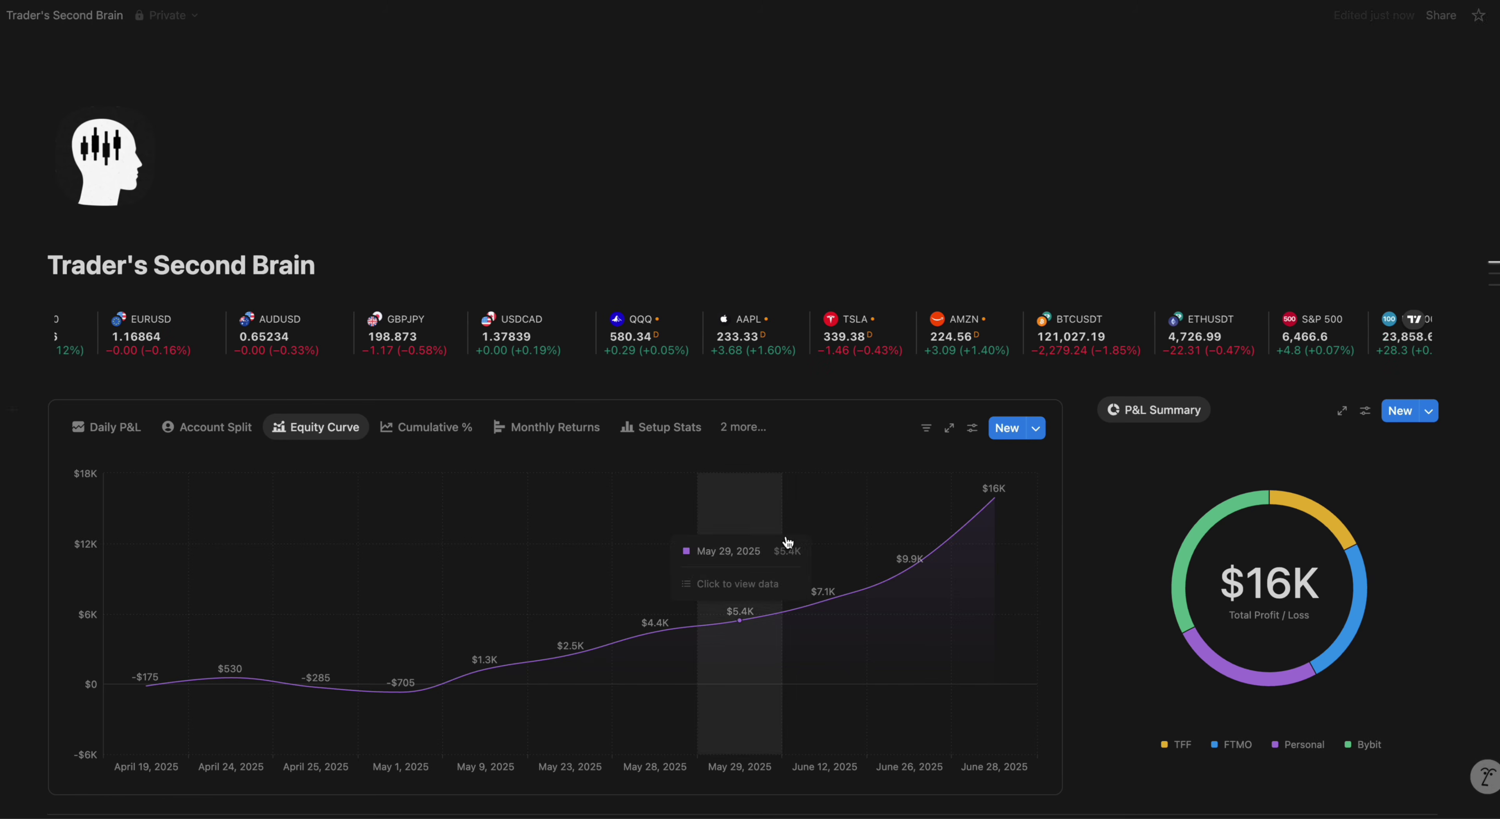
- Look over the dark dashboard and Trading Journal, and examine the MSFT (Microsoft Corp.) trade details
scroll(1156, 526, "down", 12)
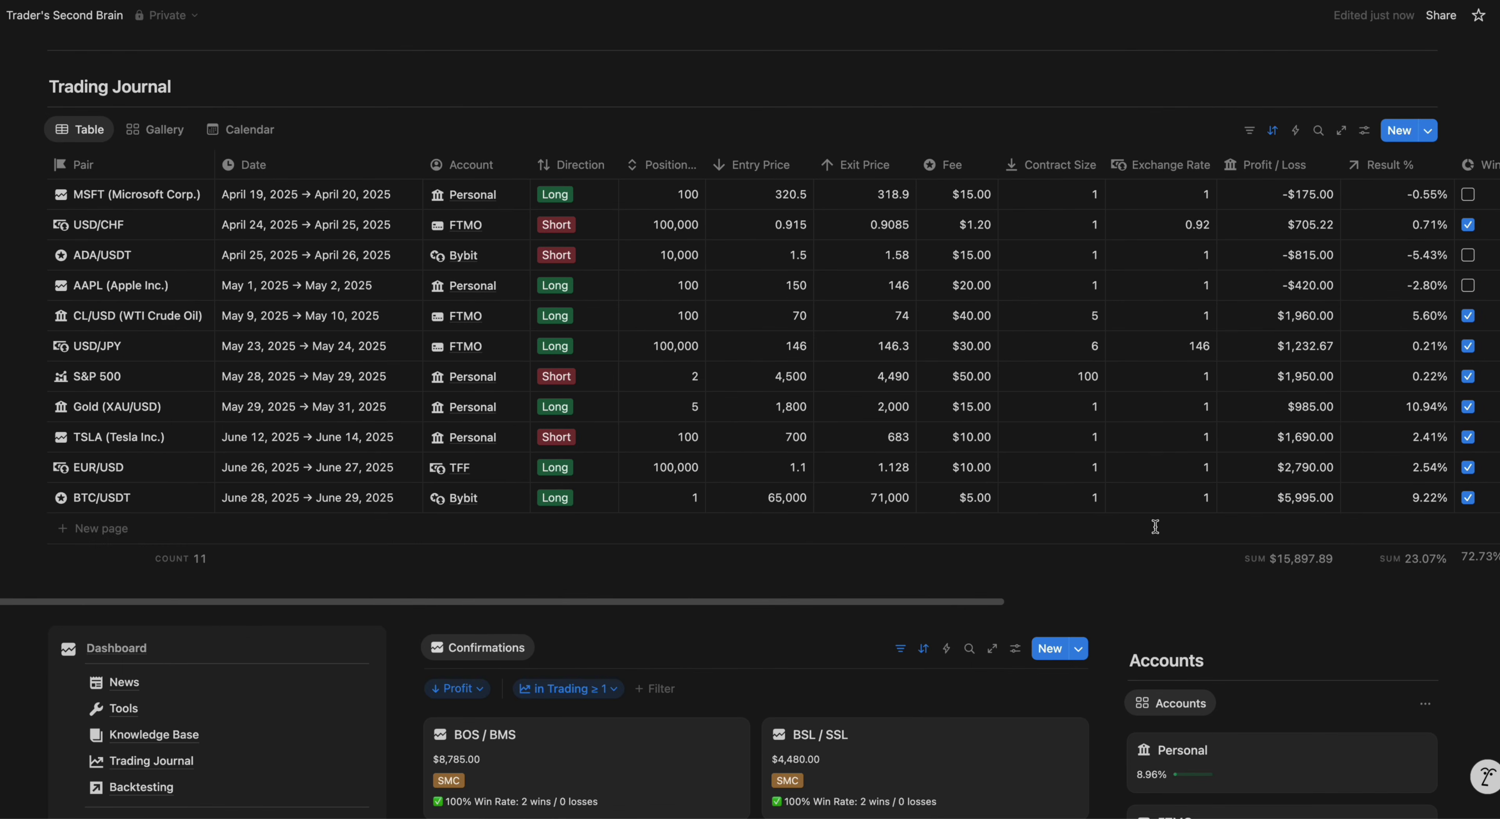
scroll(1156, 527, "down", 4)
scroll(968, 535, "up", 12)
left_click(182, 497)
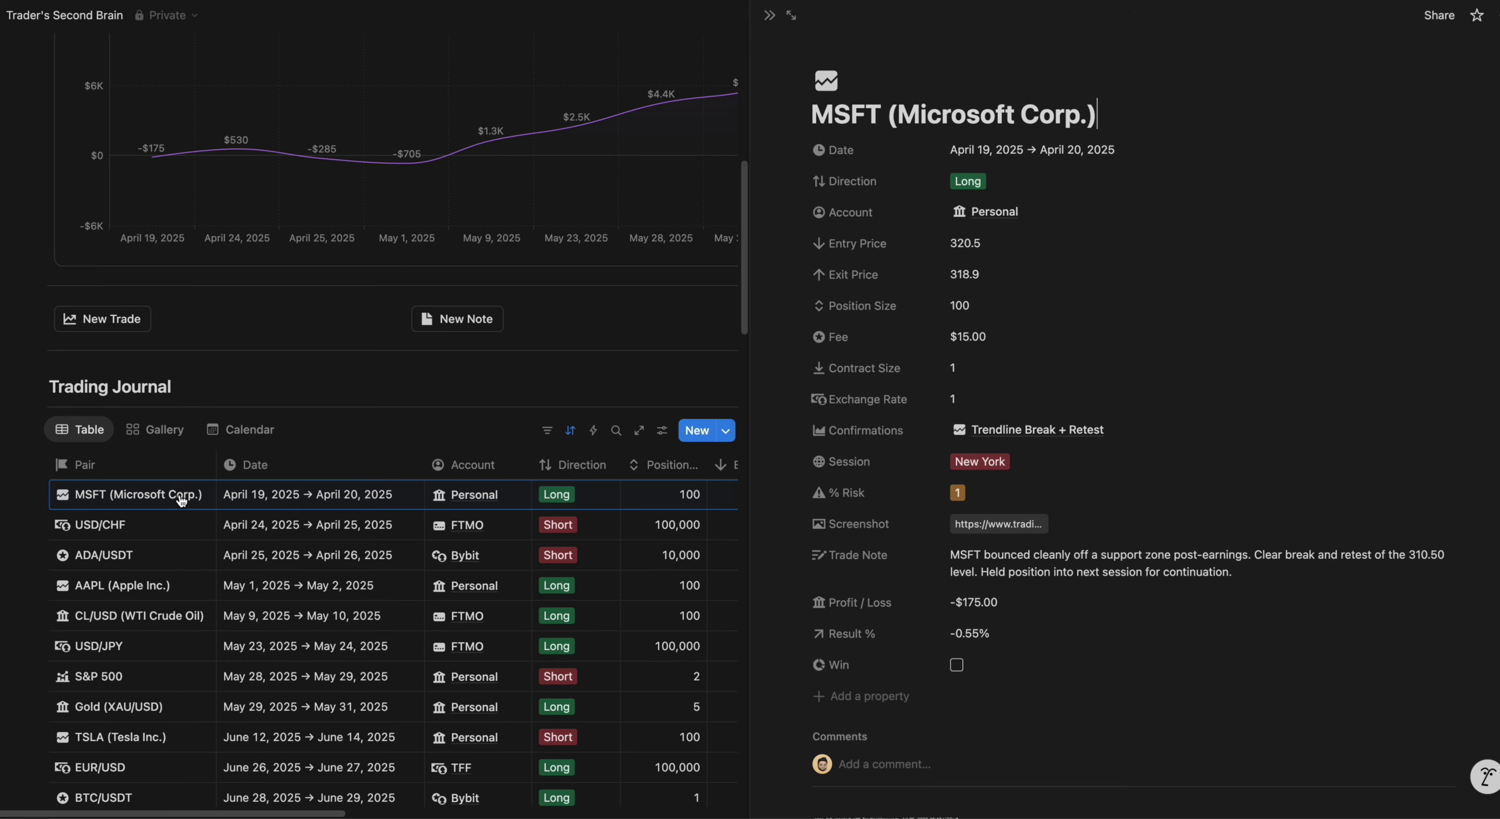
scroll(1033, 494, "down", 15)
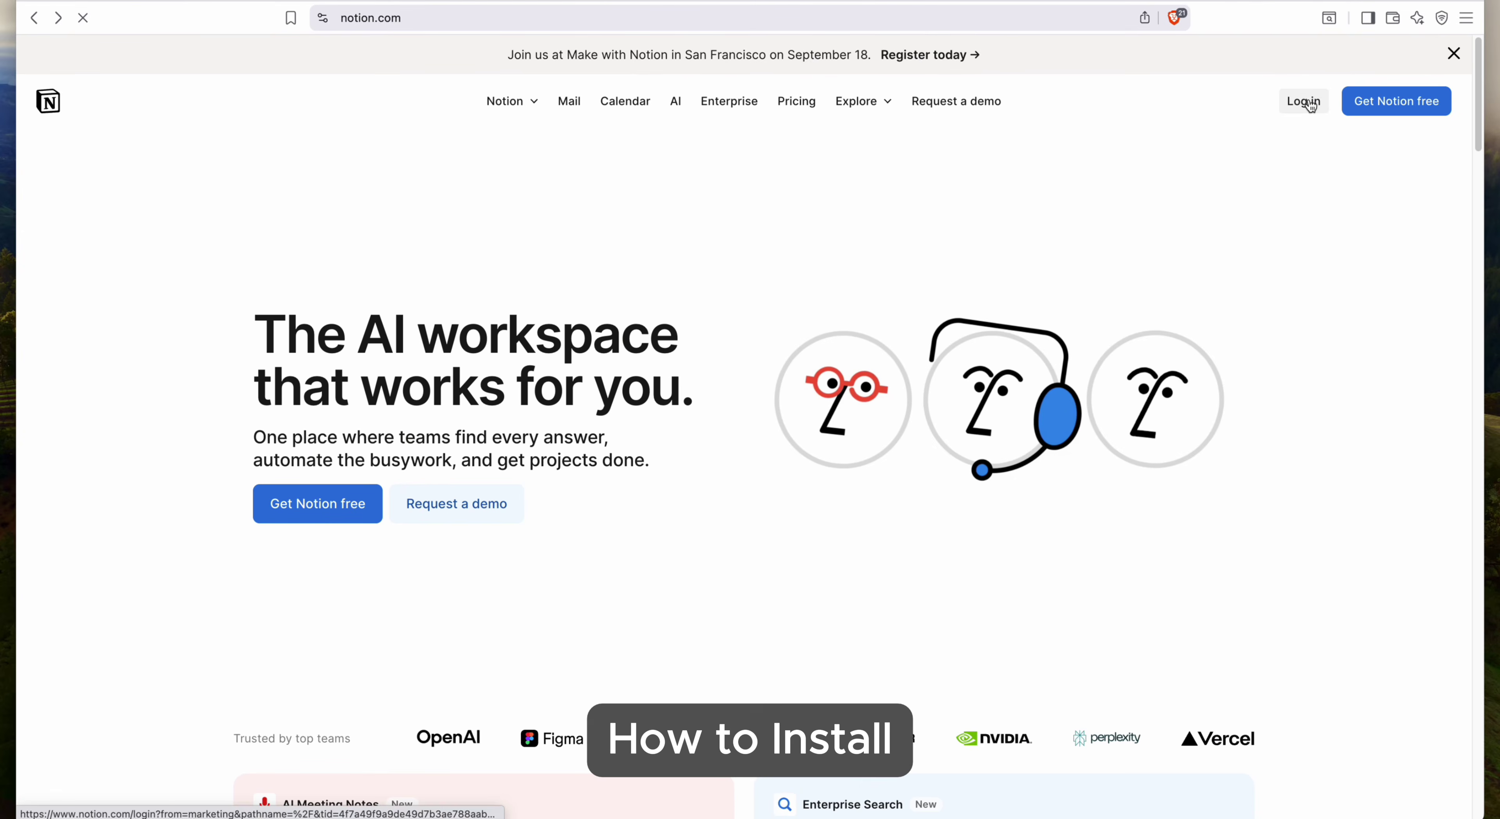
- Log in to Notion on notion.com with a Google account and dismiss the Google sign-in prompt
left_click(1304, 101)
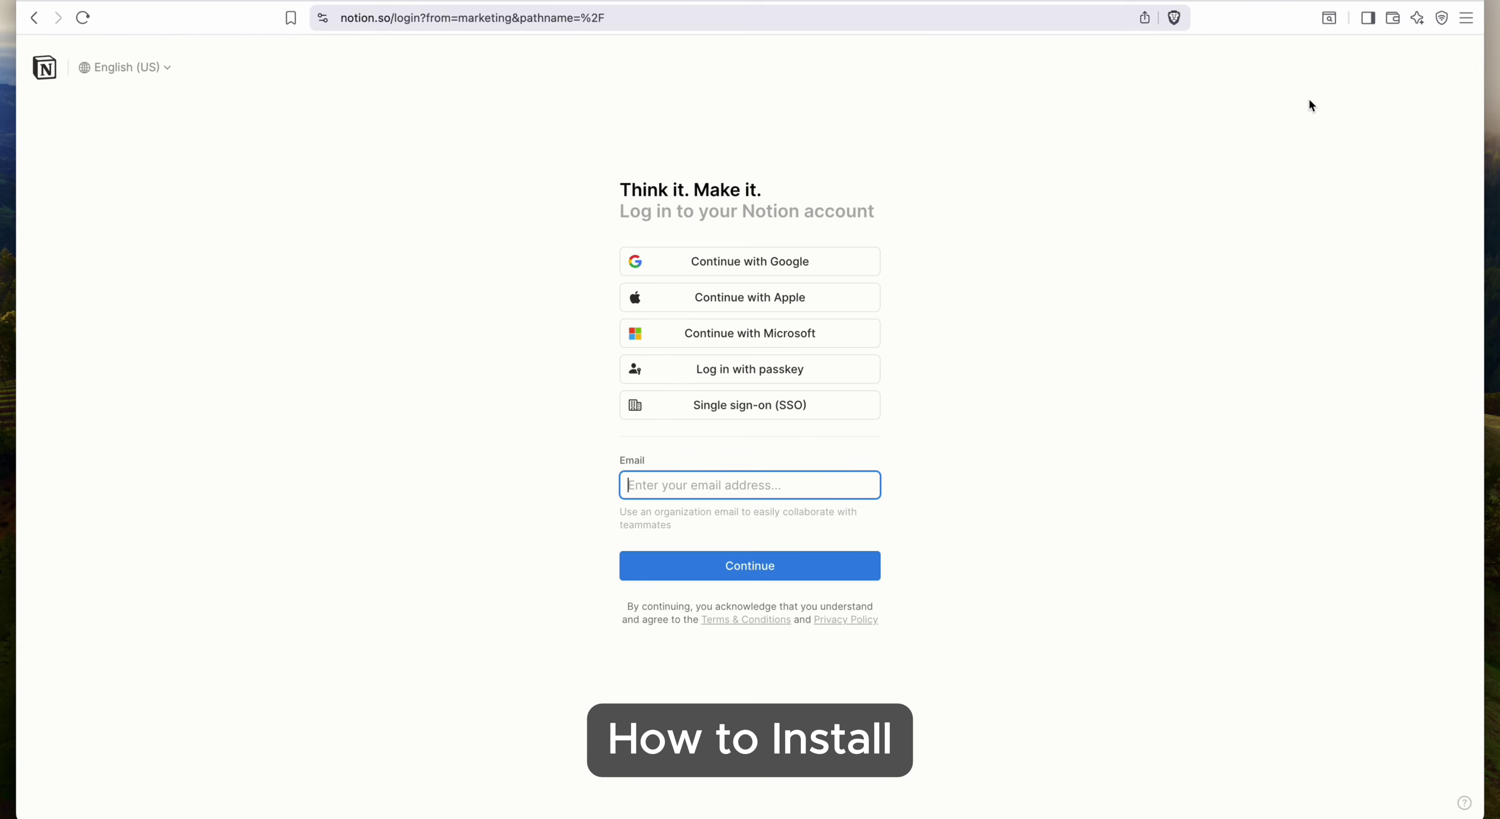
left_click(787, 268)
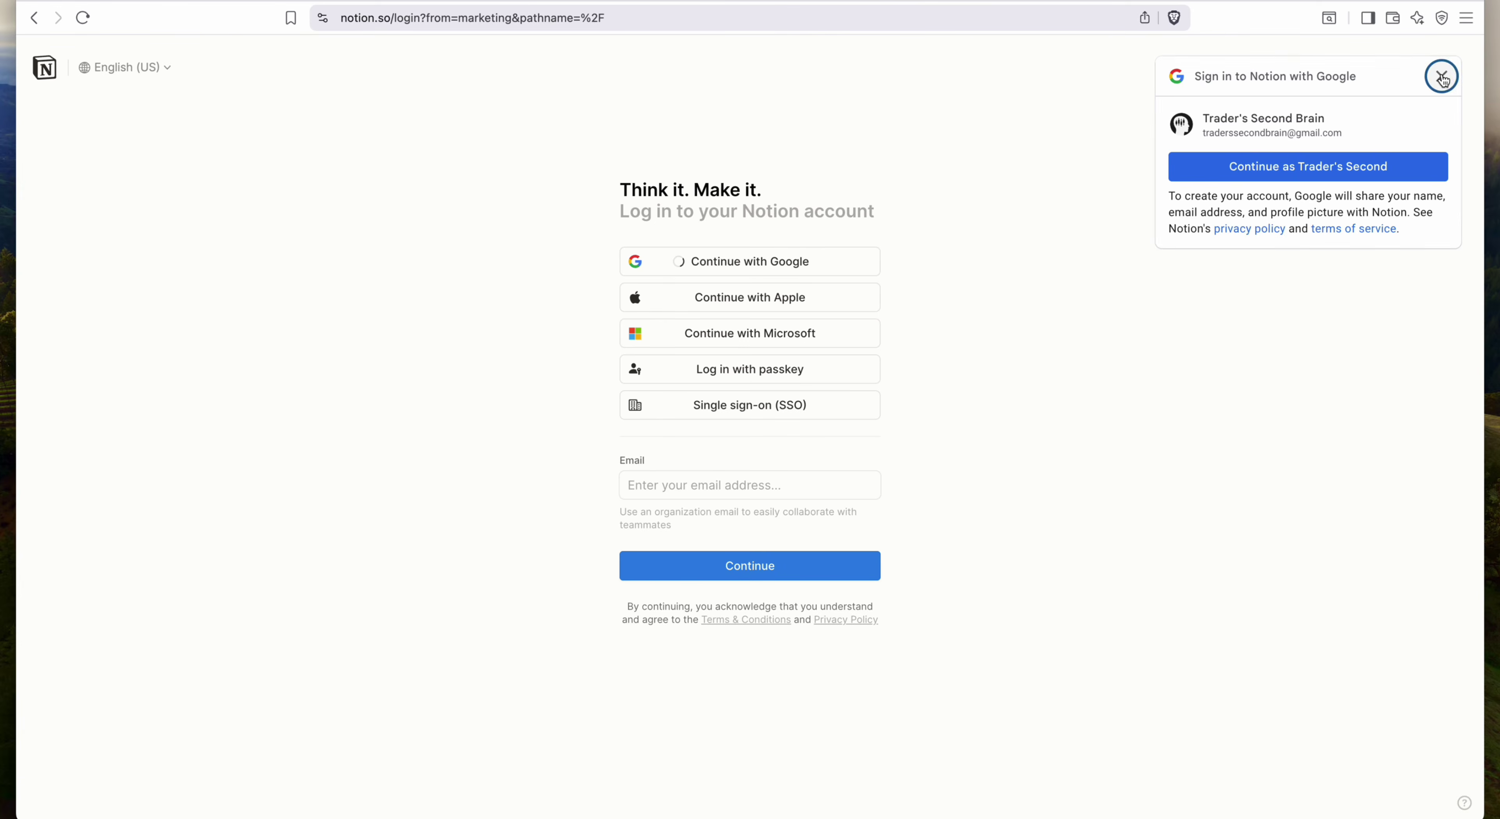
left_click(1442, 77)
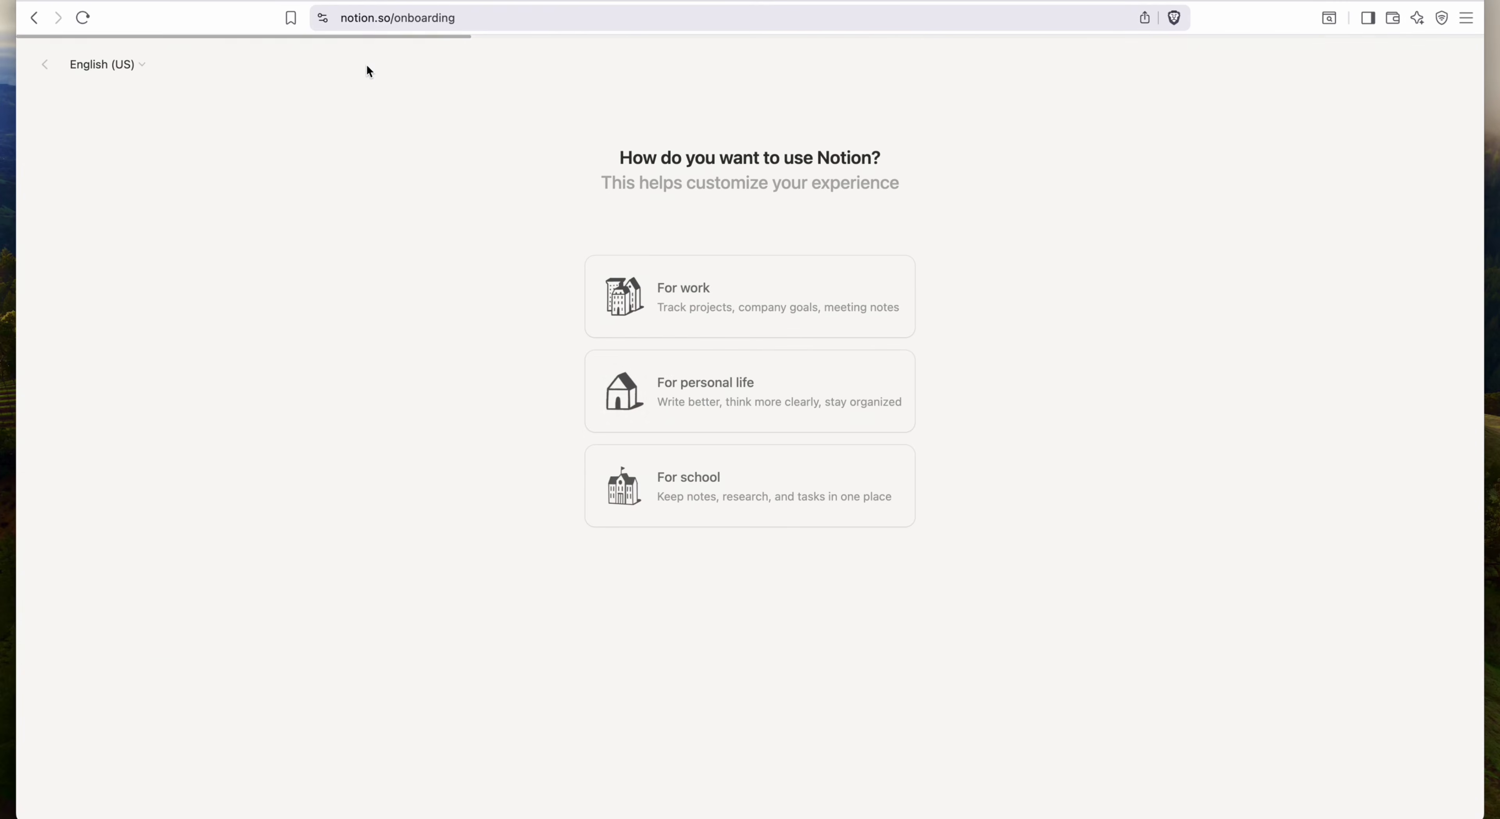
- Complete the Notion onboarding for personal life, skipping the interests and Calendar pairing
left_click(747, 389)
left_click(802, 393)
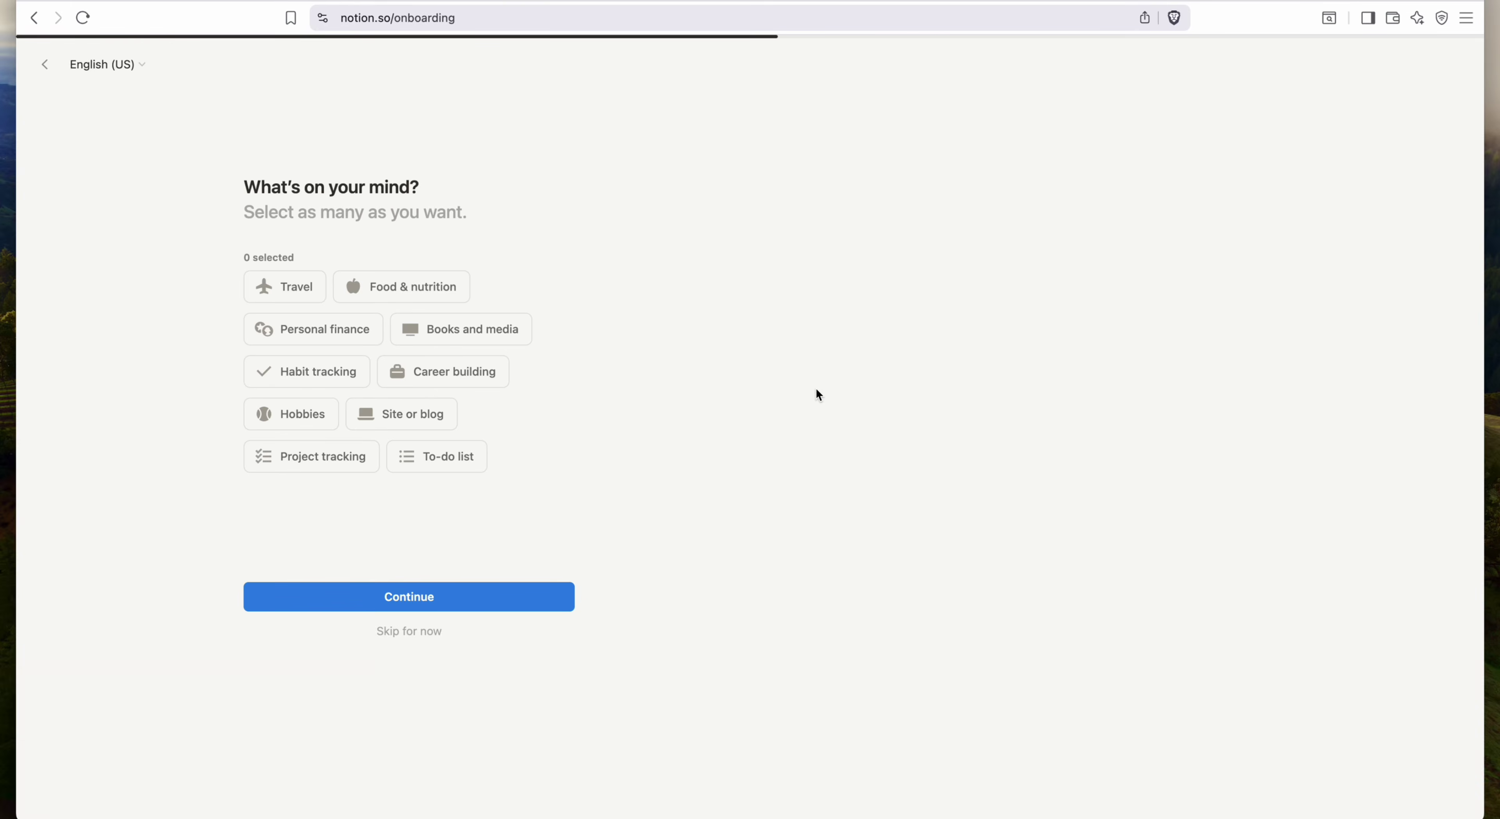
left_click(423, 632)
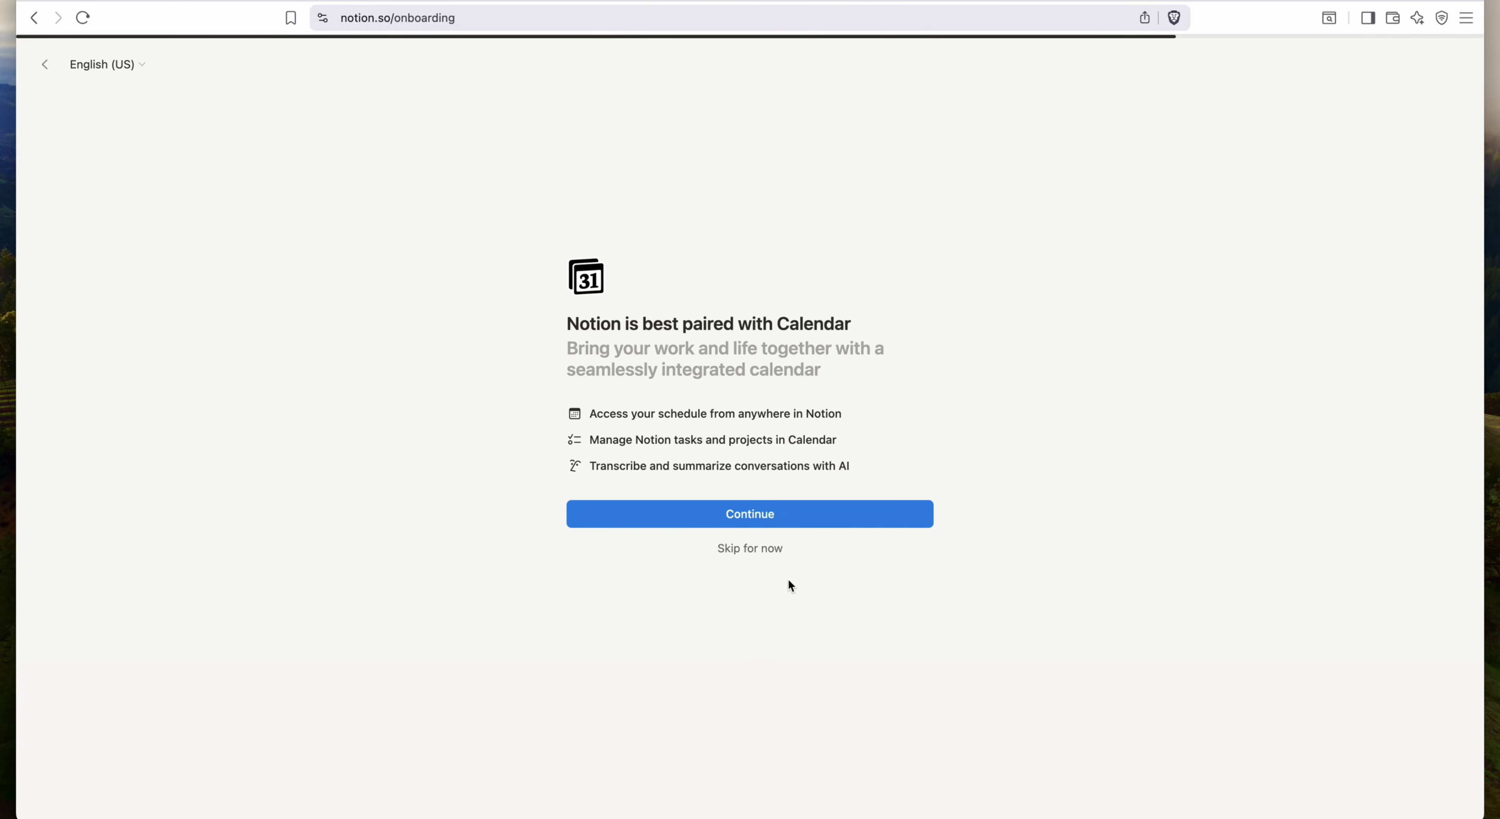
left_click(763, 550)
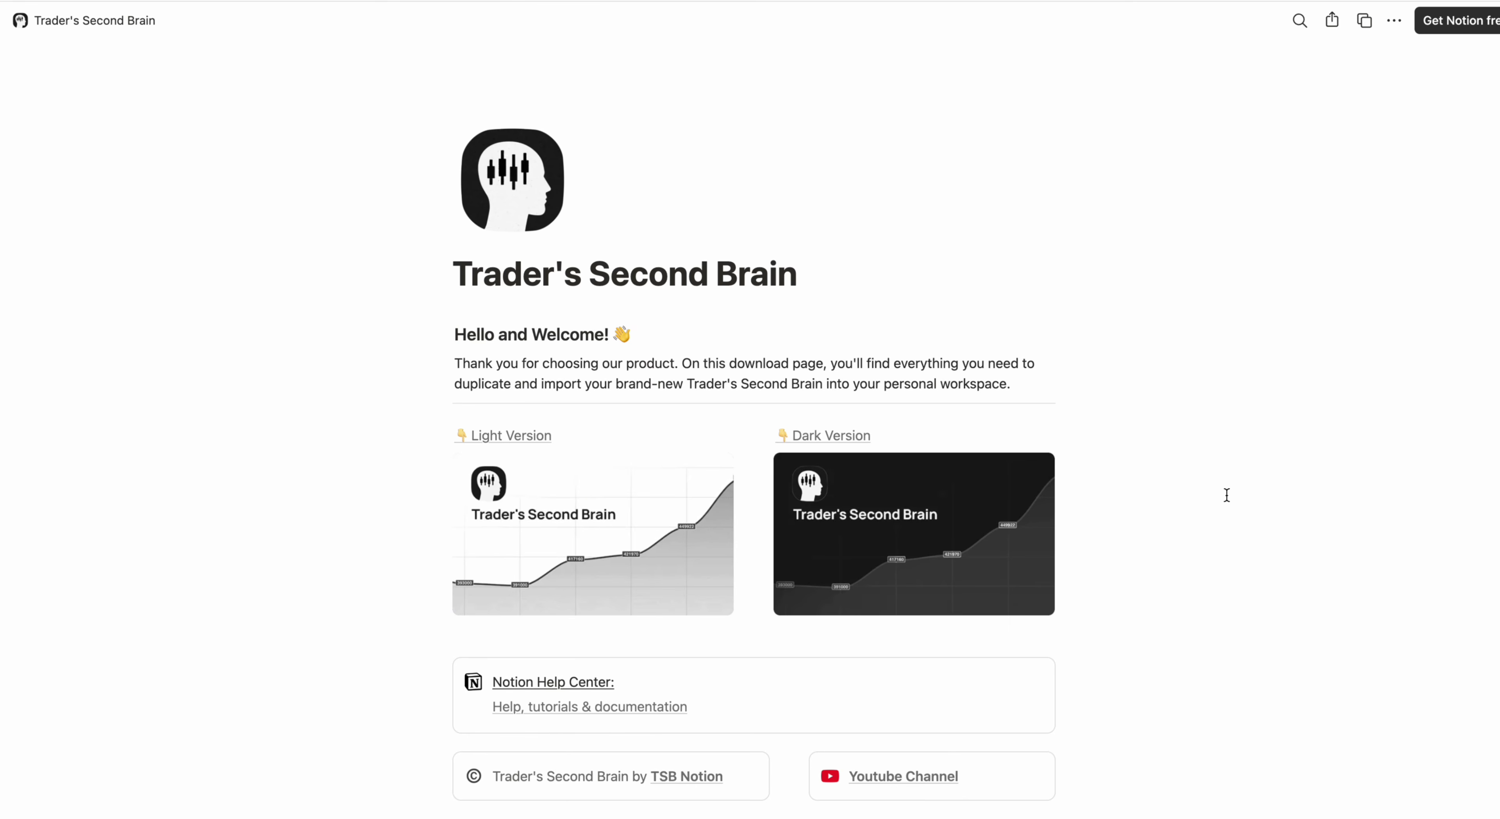
- Open the Light Version of the Trader's Second Brain template and view the AAPL (Apple Inc.) trade in its Trading Journal
left_click(582, 509)
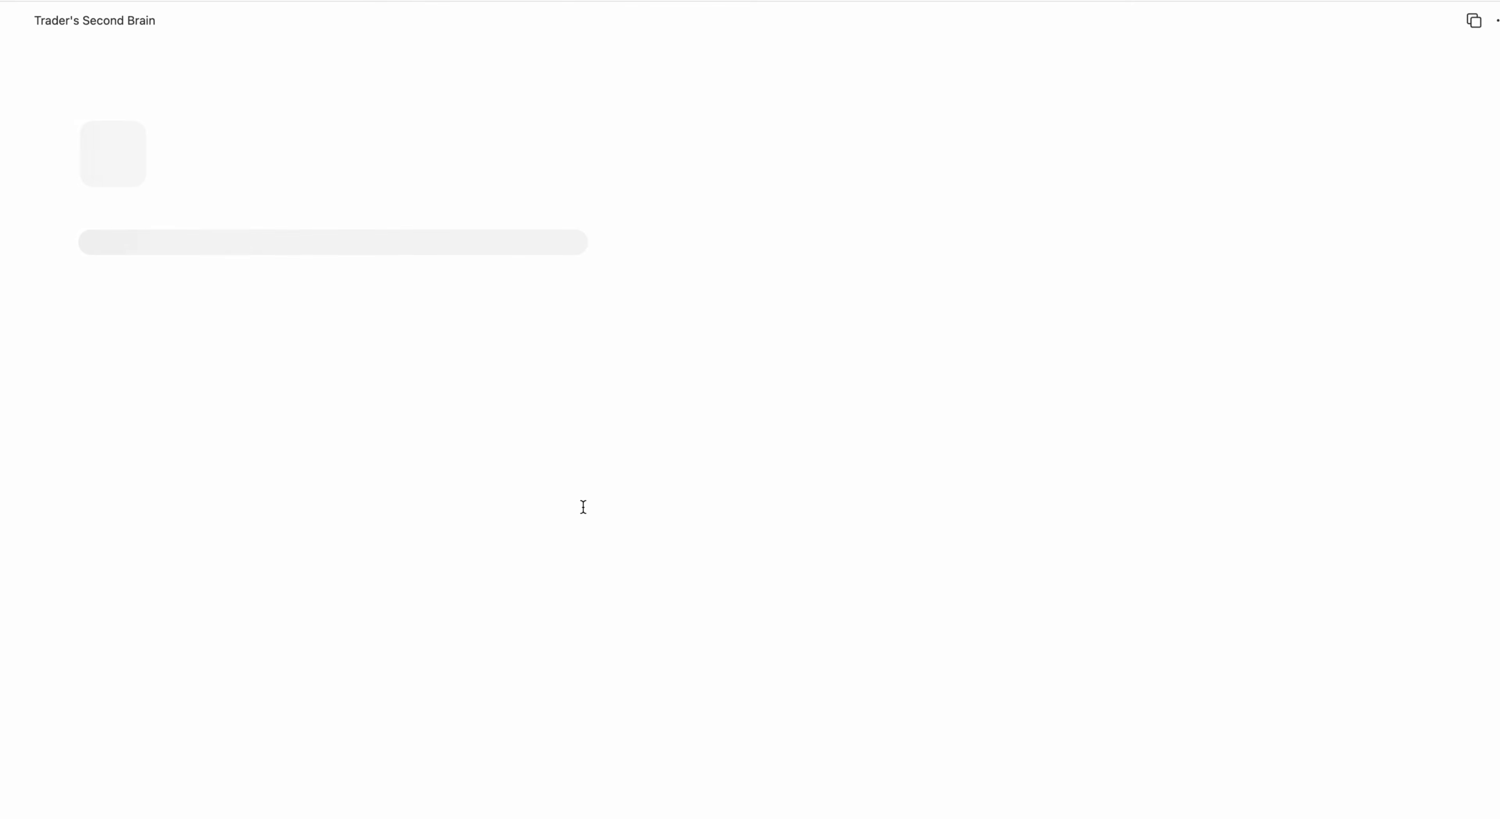
scroll(584, 512, "down", 5)
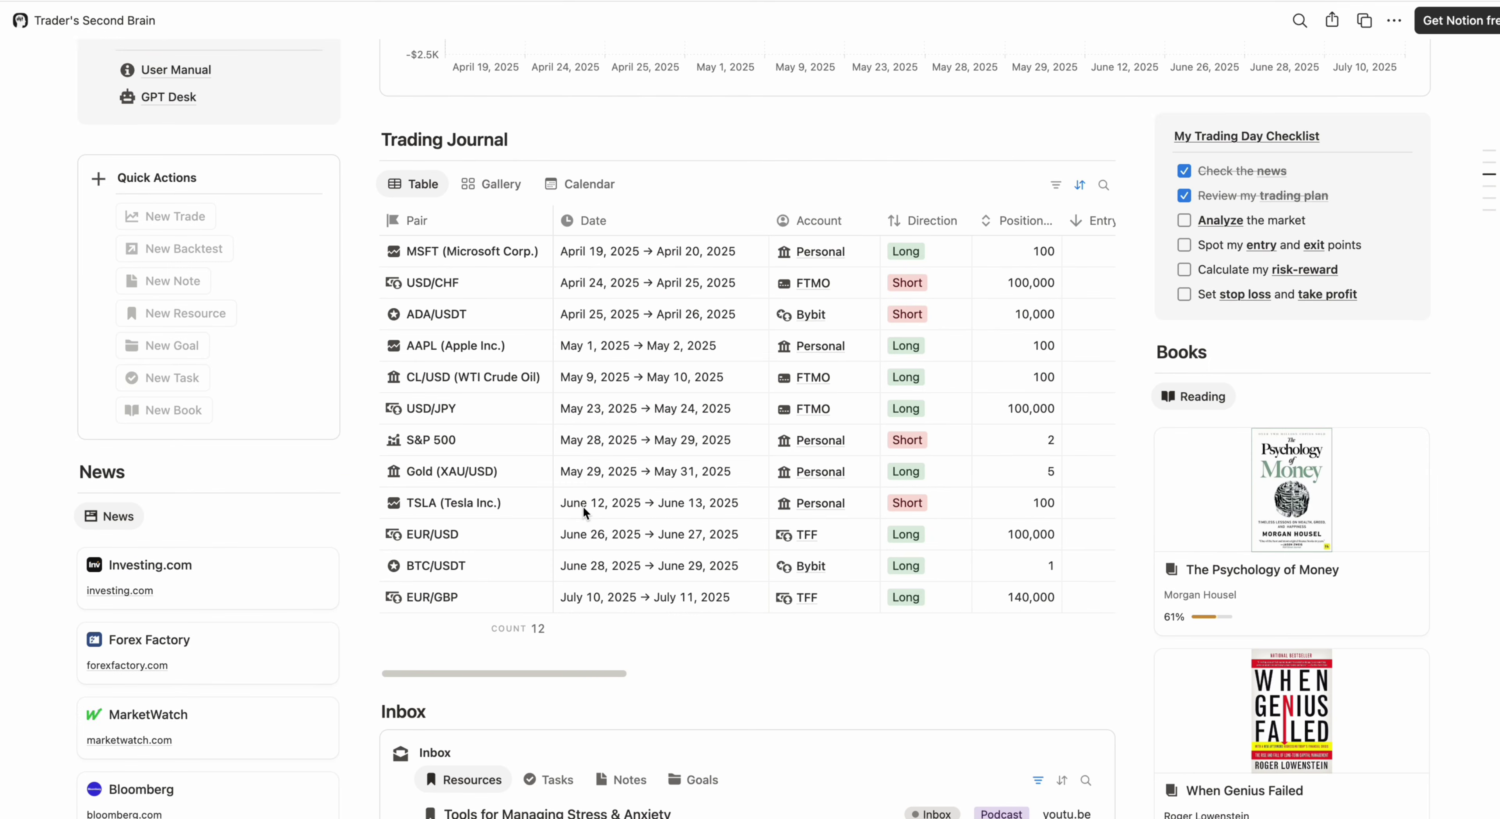
left_click(455, 346)
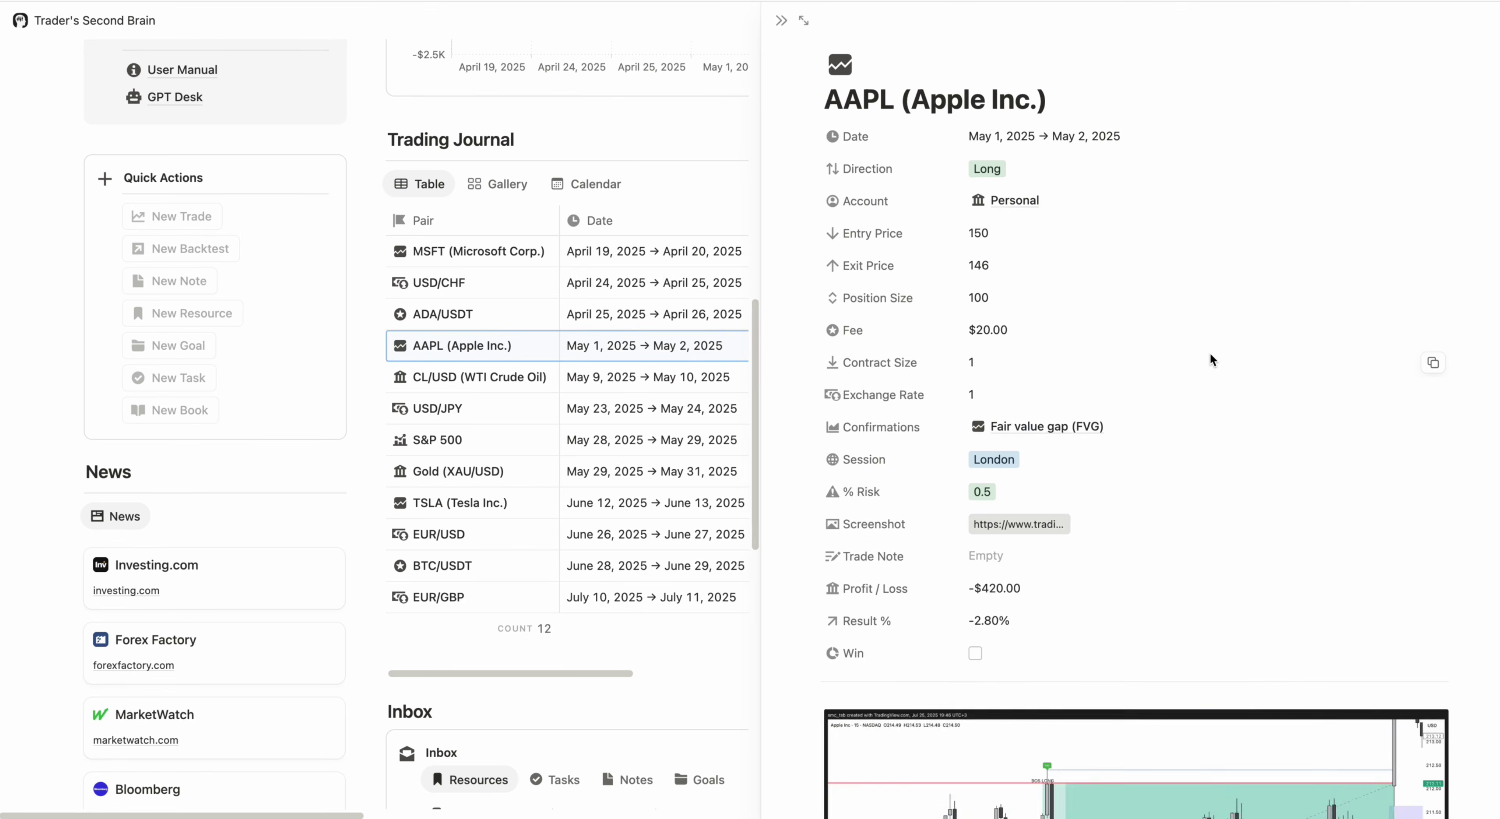
- Duplicate the Trader's Second Brain template into the private pages of Trader's Second Brain's Notion workspace and open the copy with the sidebar hidden
key("Escape")
scroll(1211, 353, "down", 15)
scroll(1210, 353, "up", 20)
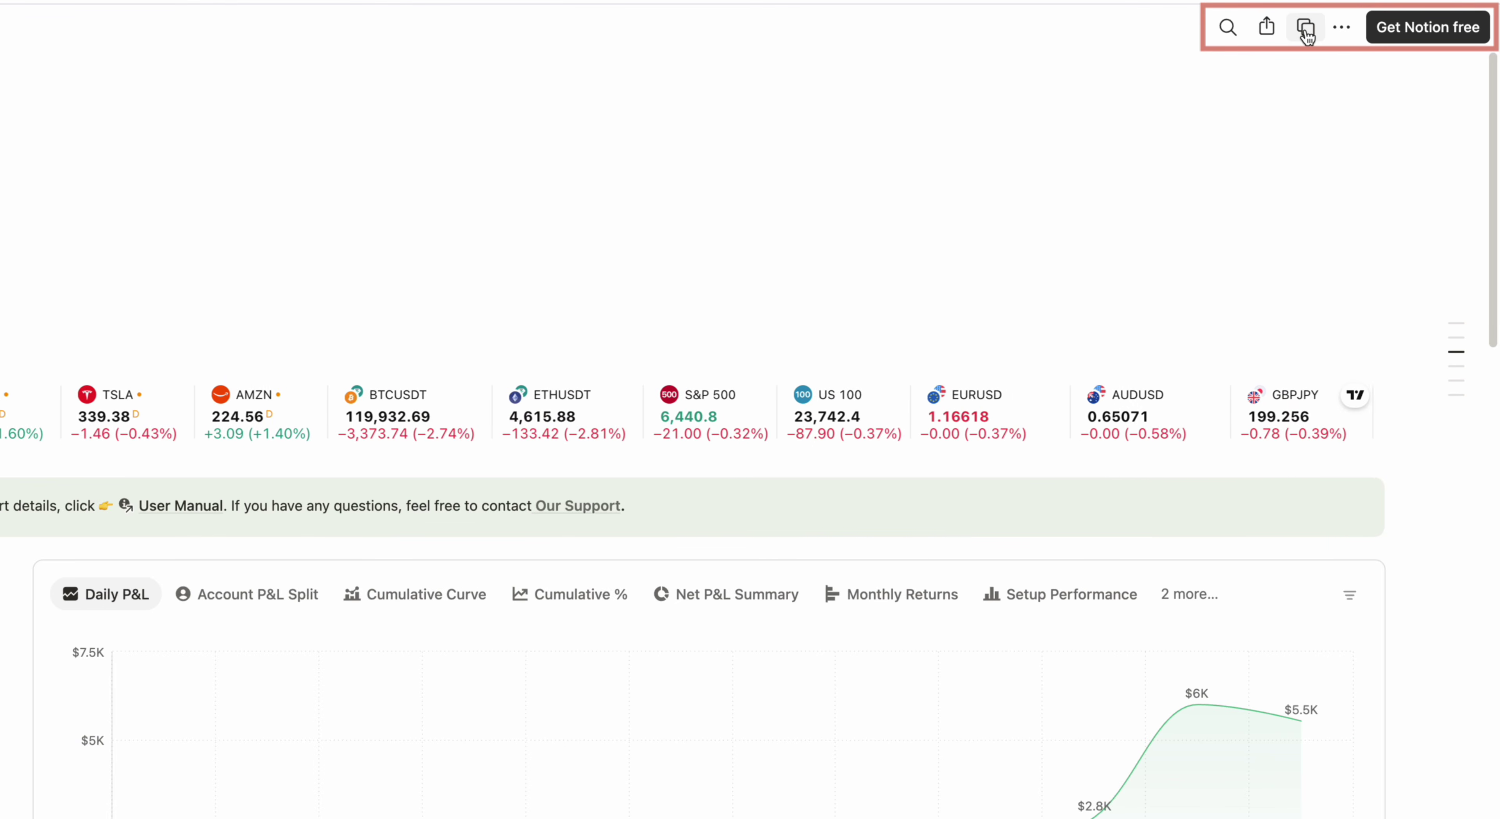
left_click(1306, 27)
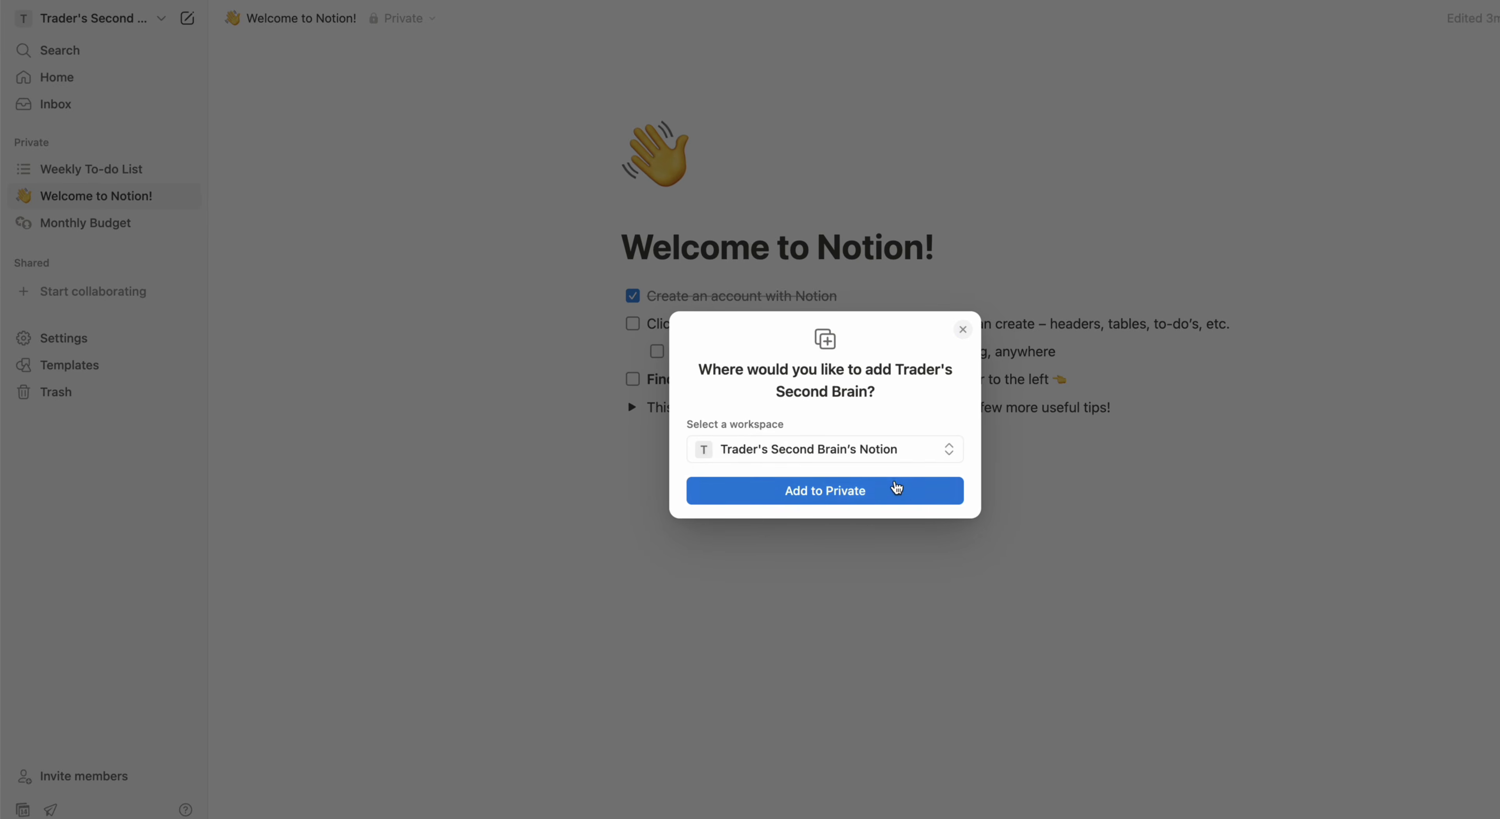
left_click(874, 494)
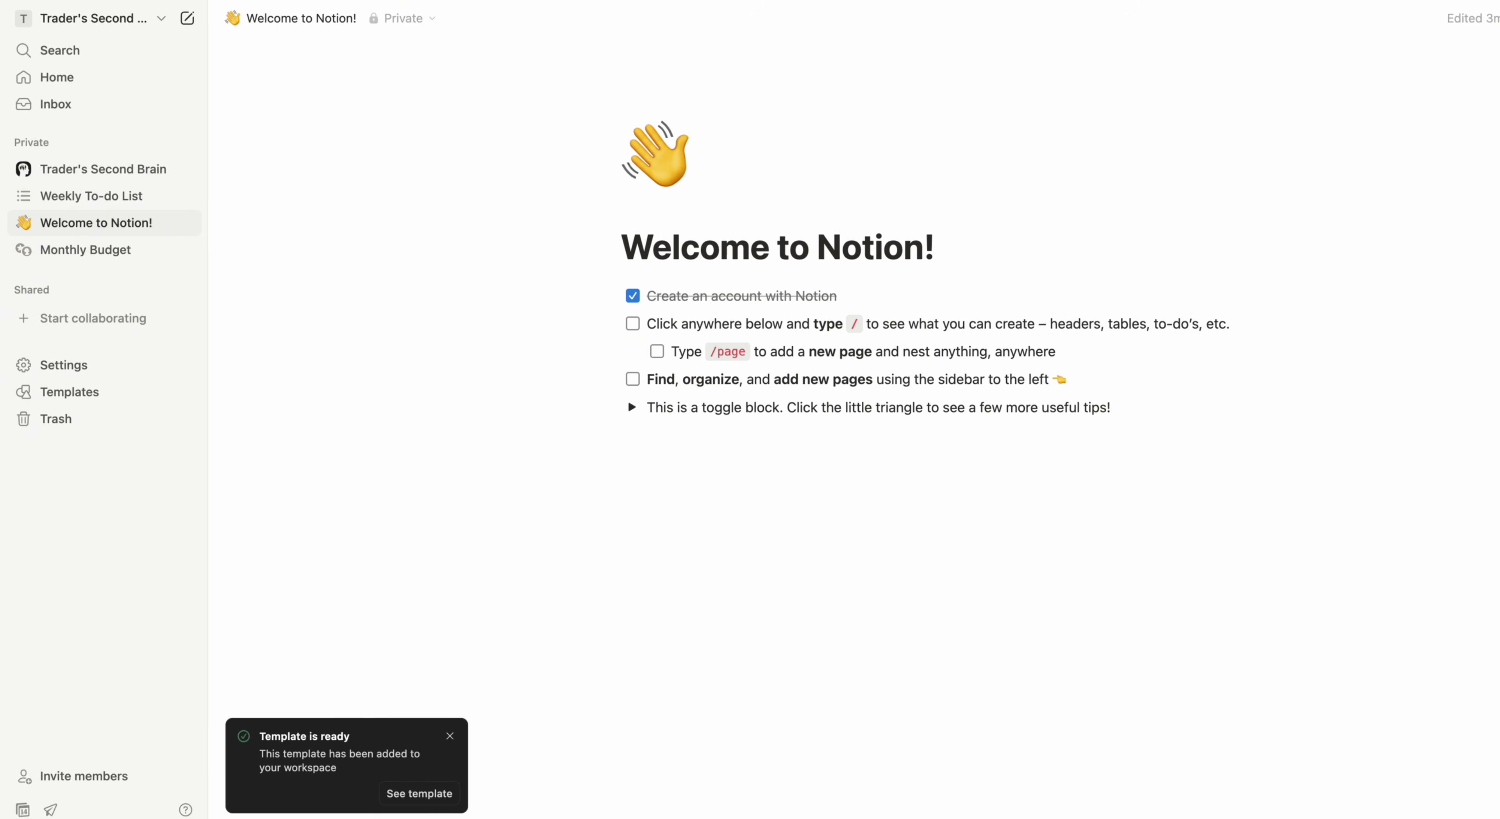
left_click(111, 170)
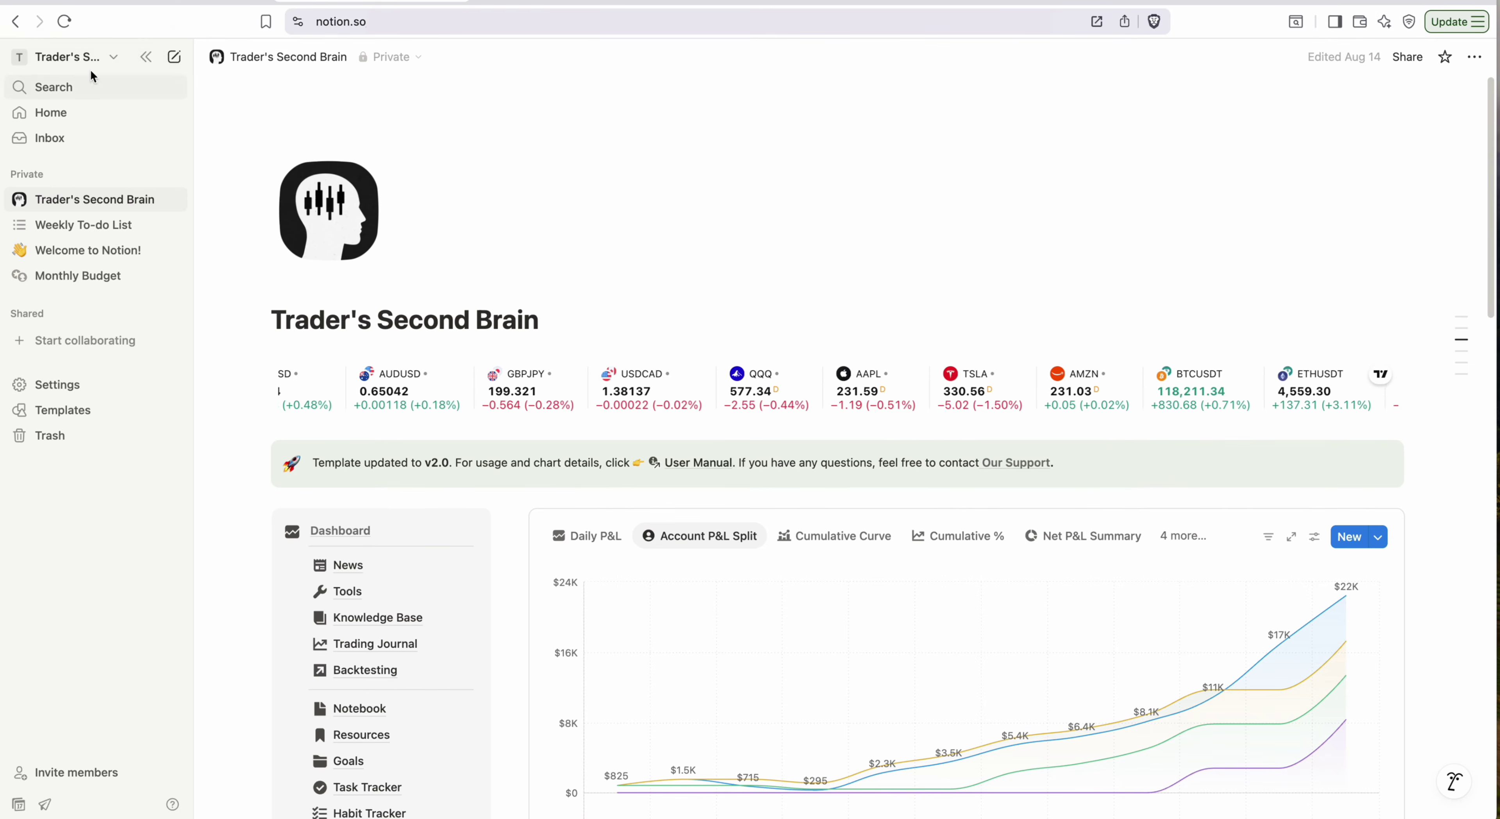
left_click(147, 58)
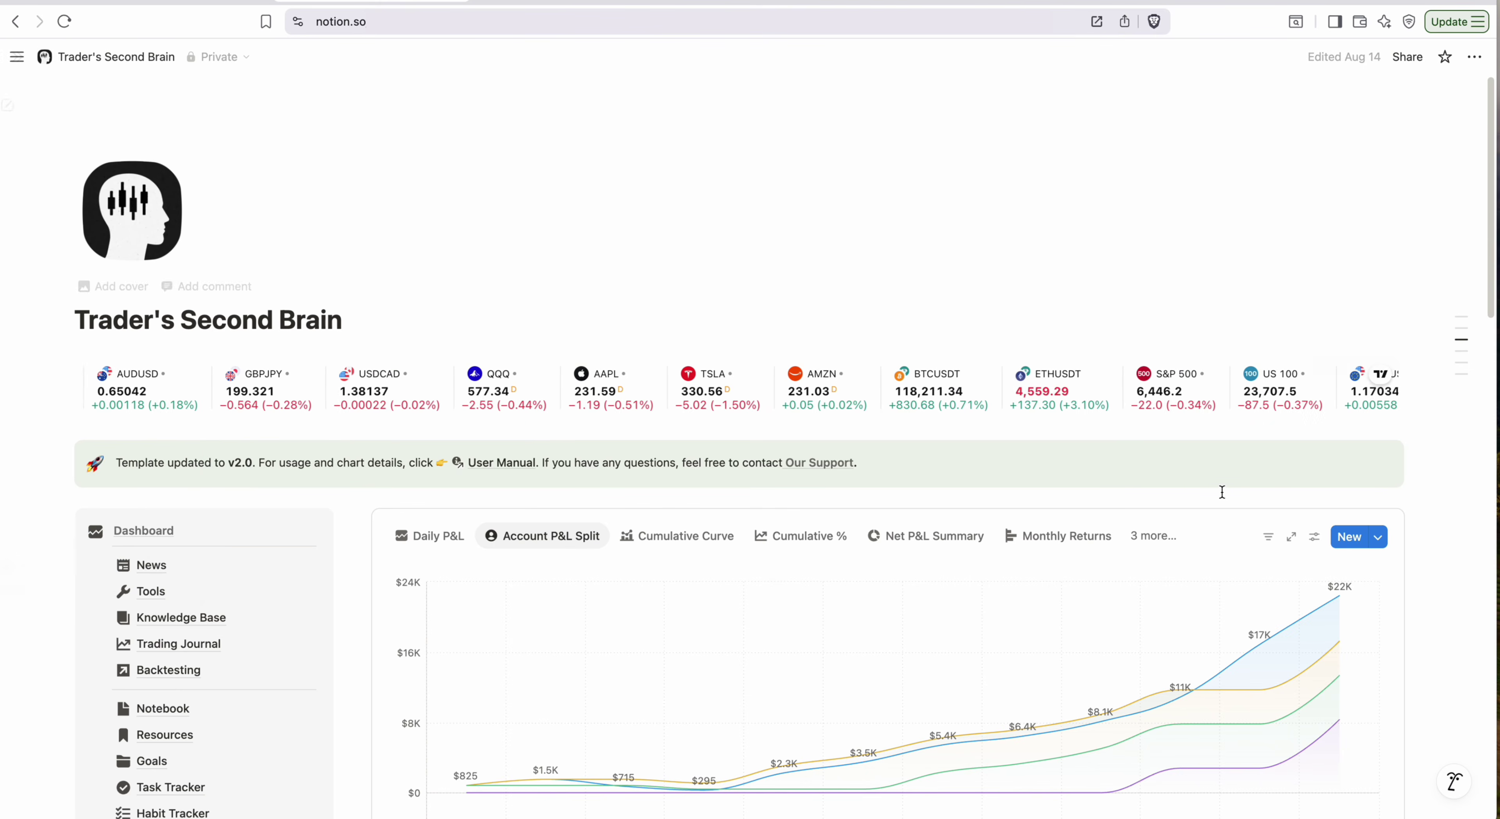
- Add two blank New Trade entries to the Trading Journal, viewing the first one's details in side peek
scroll(1253, 502, "down", 2)
scroll(1254, 504, "down", 15)
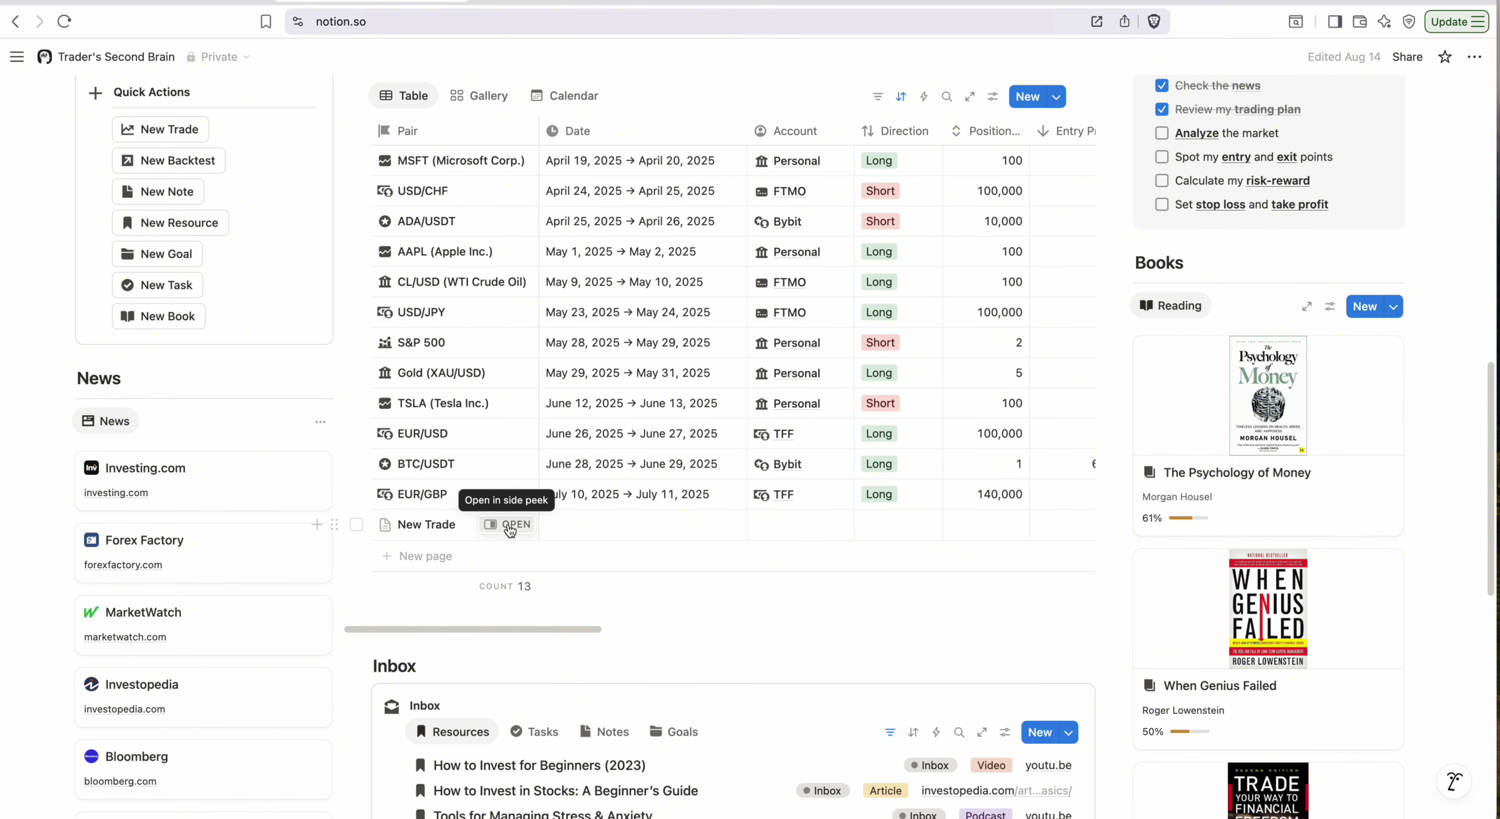
left_click(510, 526)
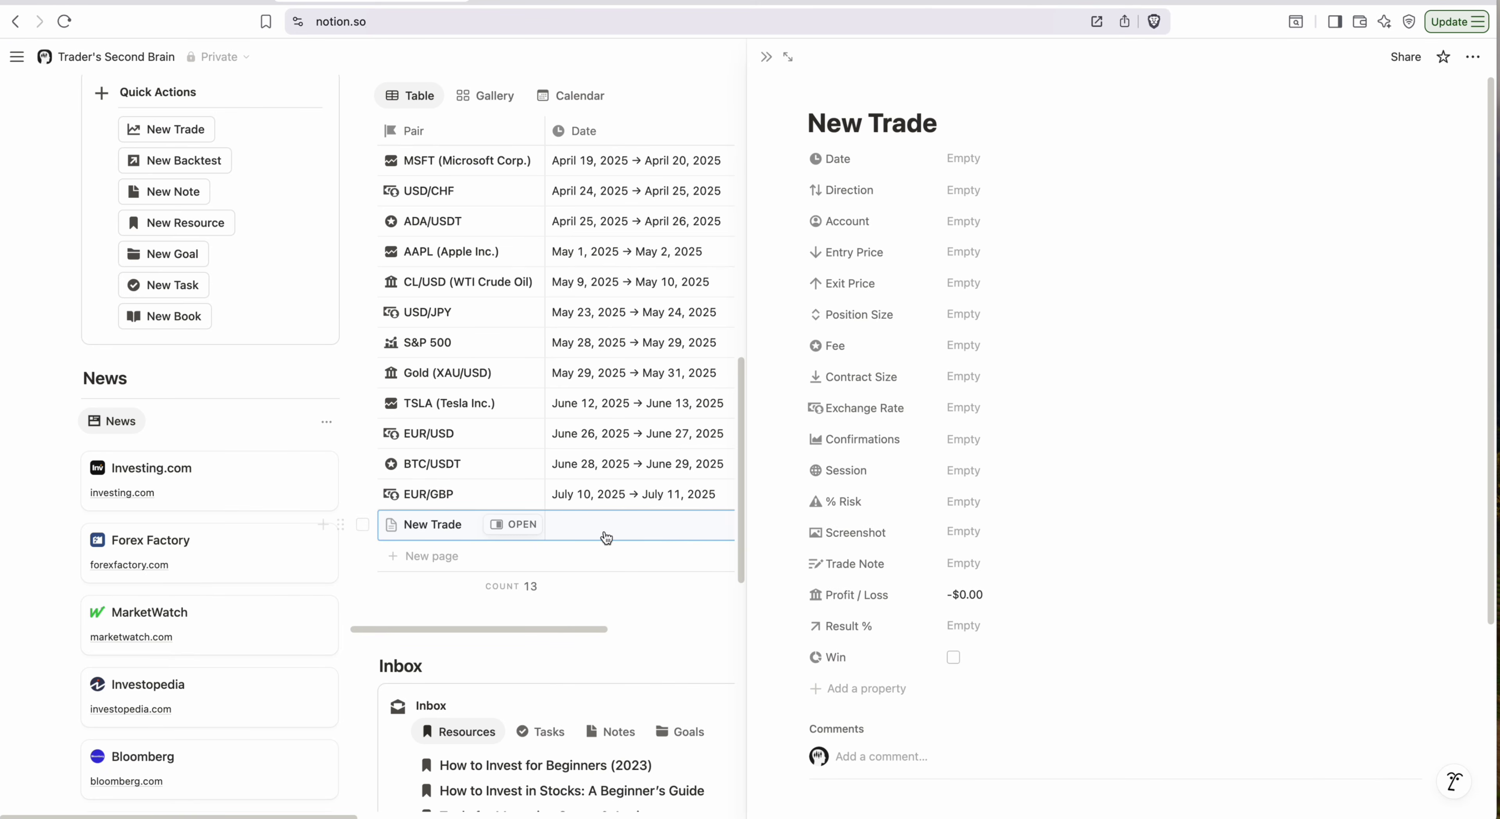
left_click(621, 531)
left_click(602, 606)
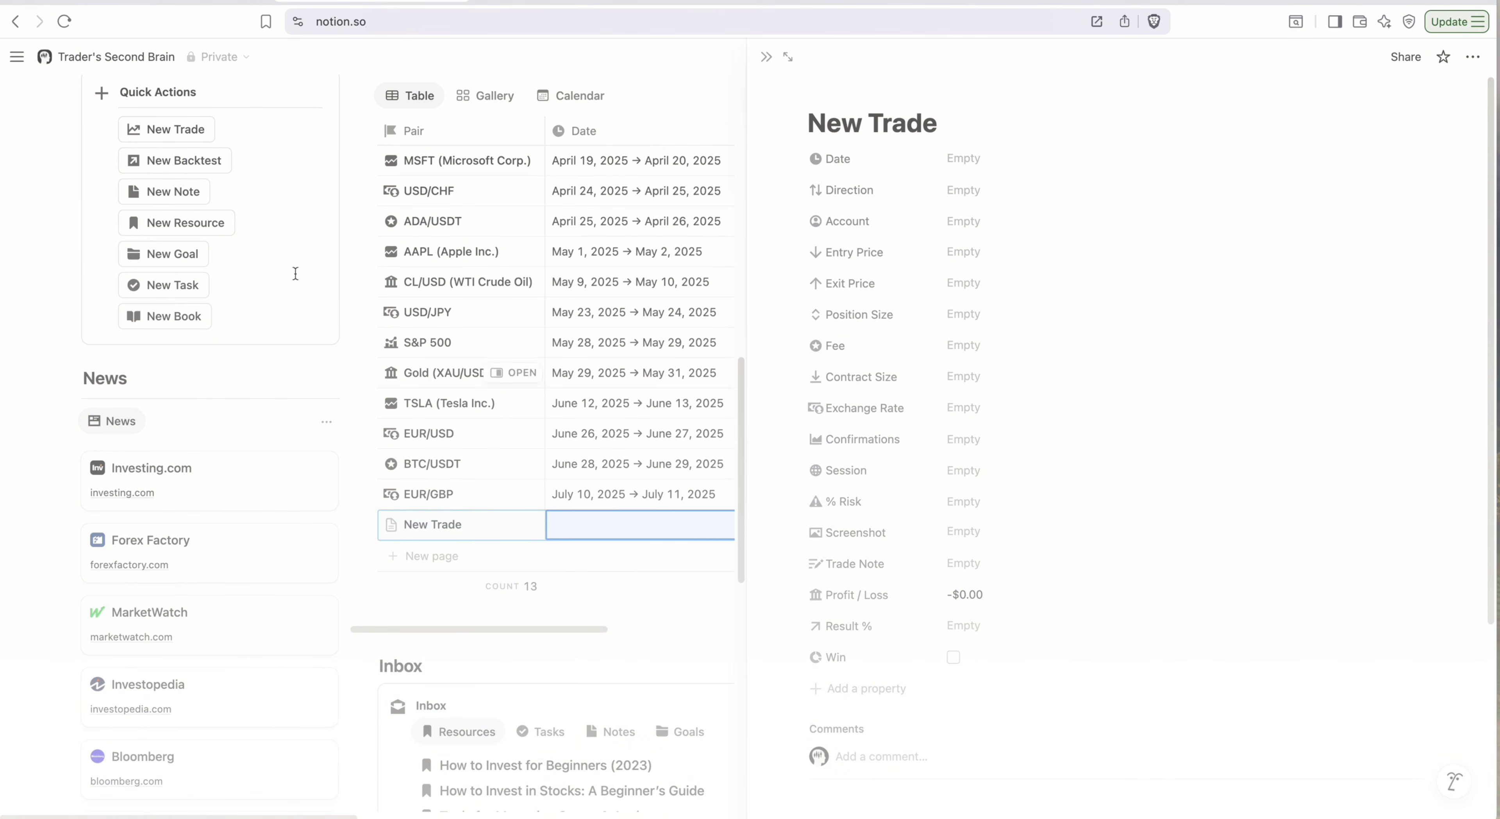
scroll(190, 151, "up", 2)
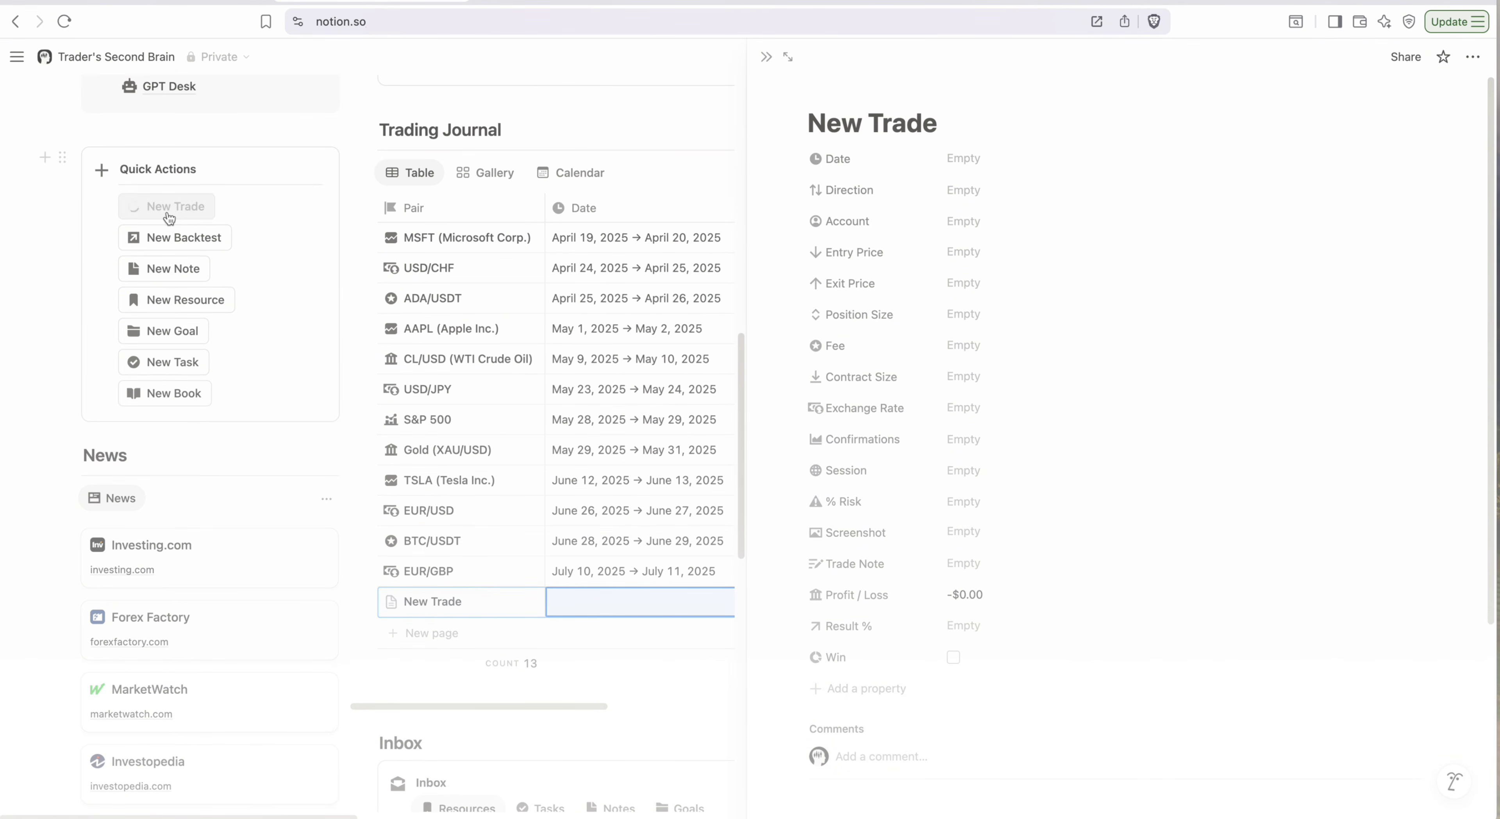
key("Escape")
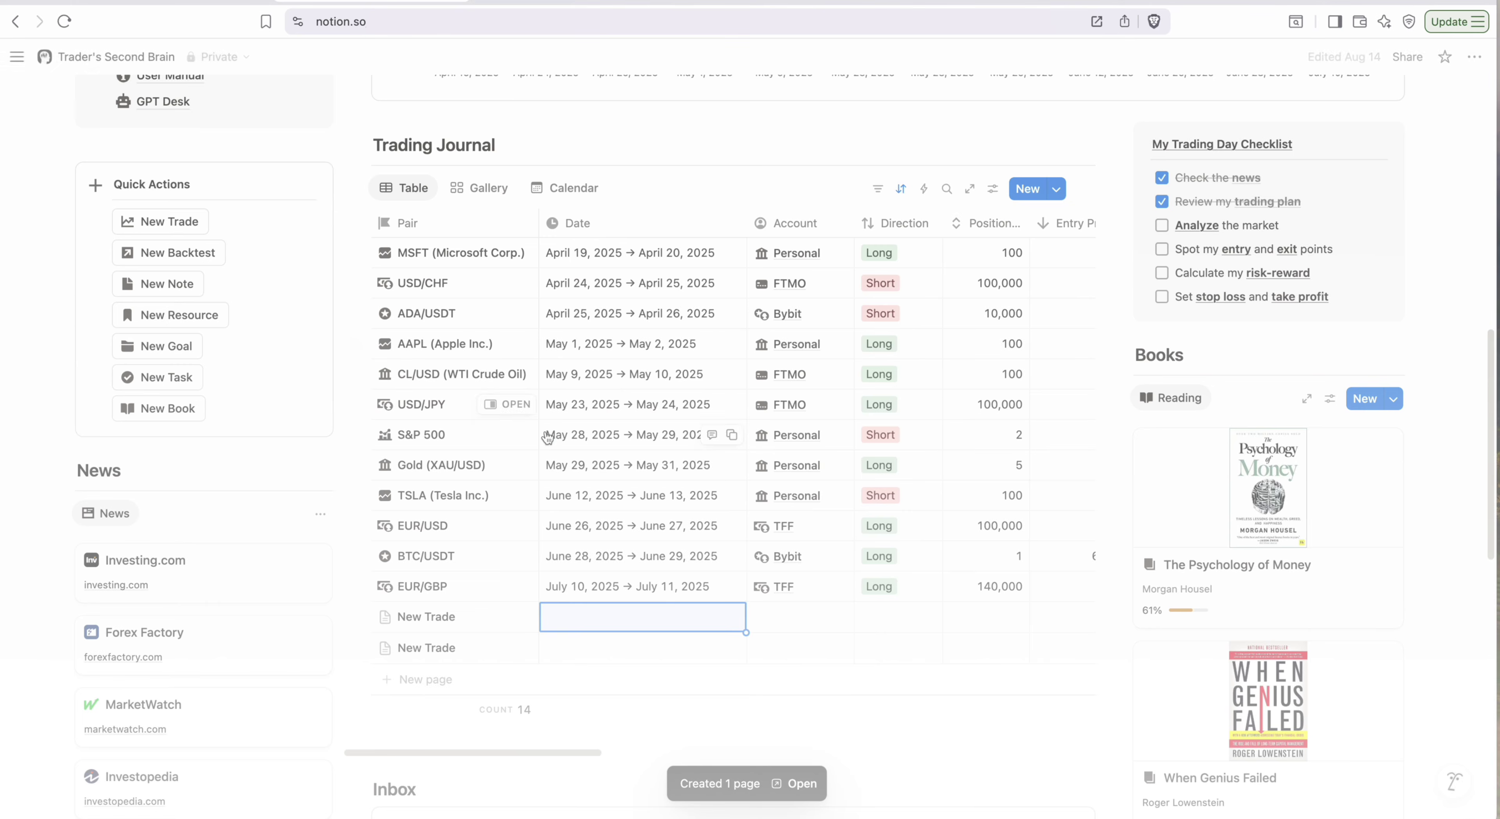
- Add a Daily Habits entry to the Habit Tracker and mark Wake Up and Drink Water as done
scroll(548, 438, "down", 10)
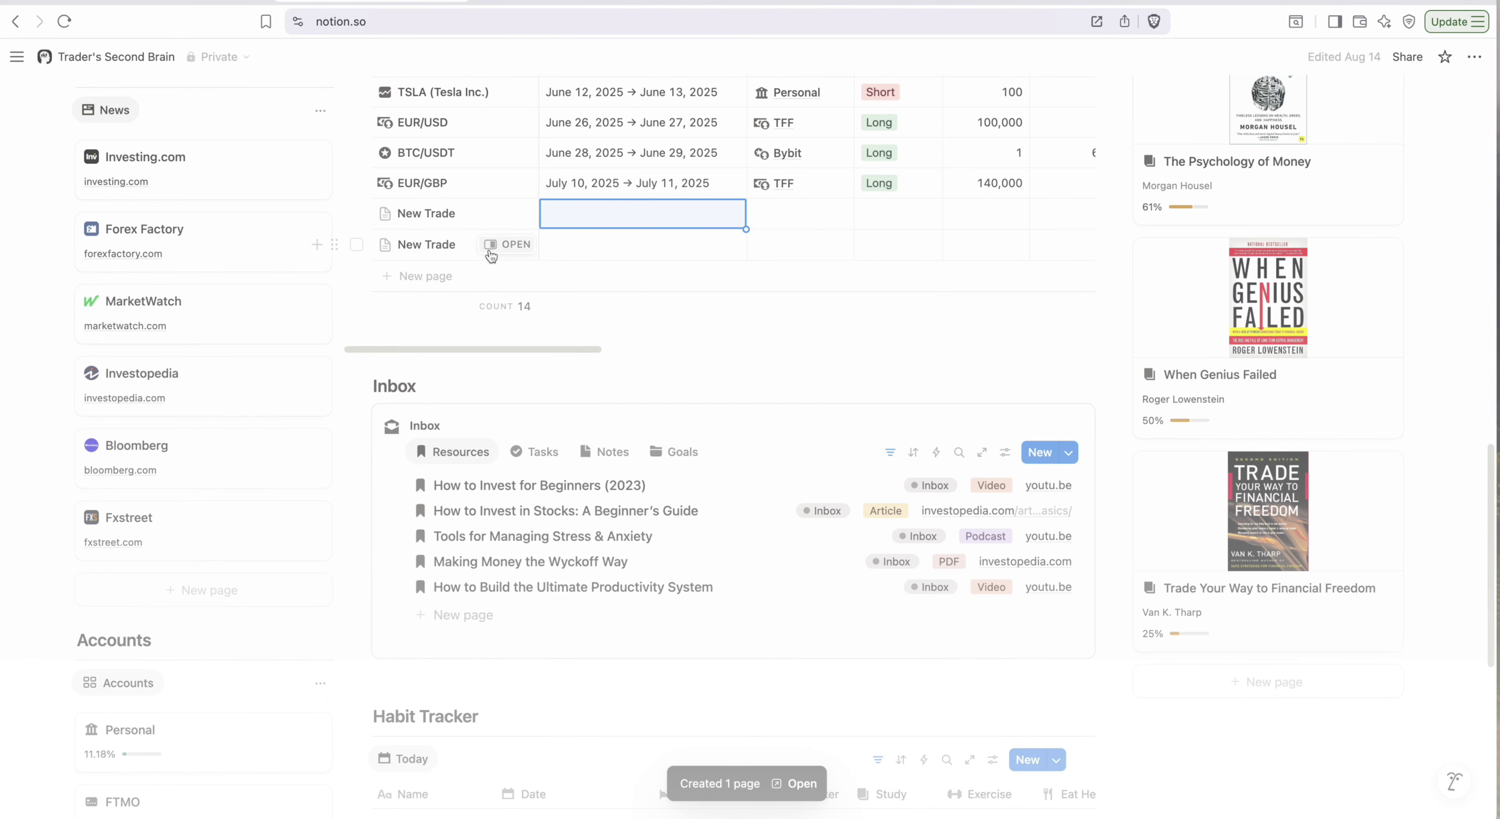
scroll(625, 350, "down", 8)
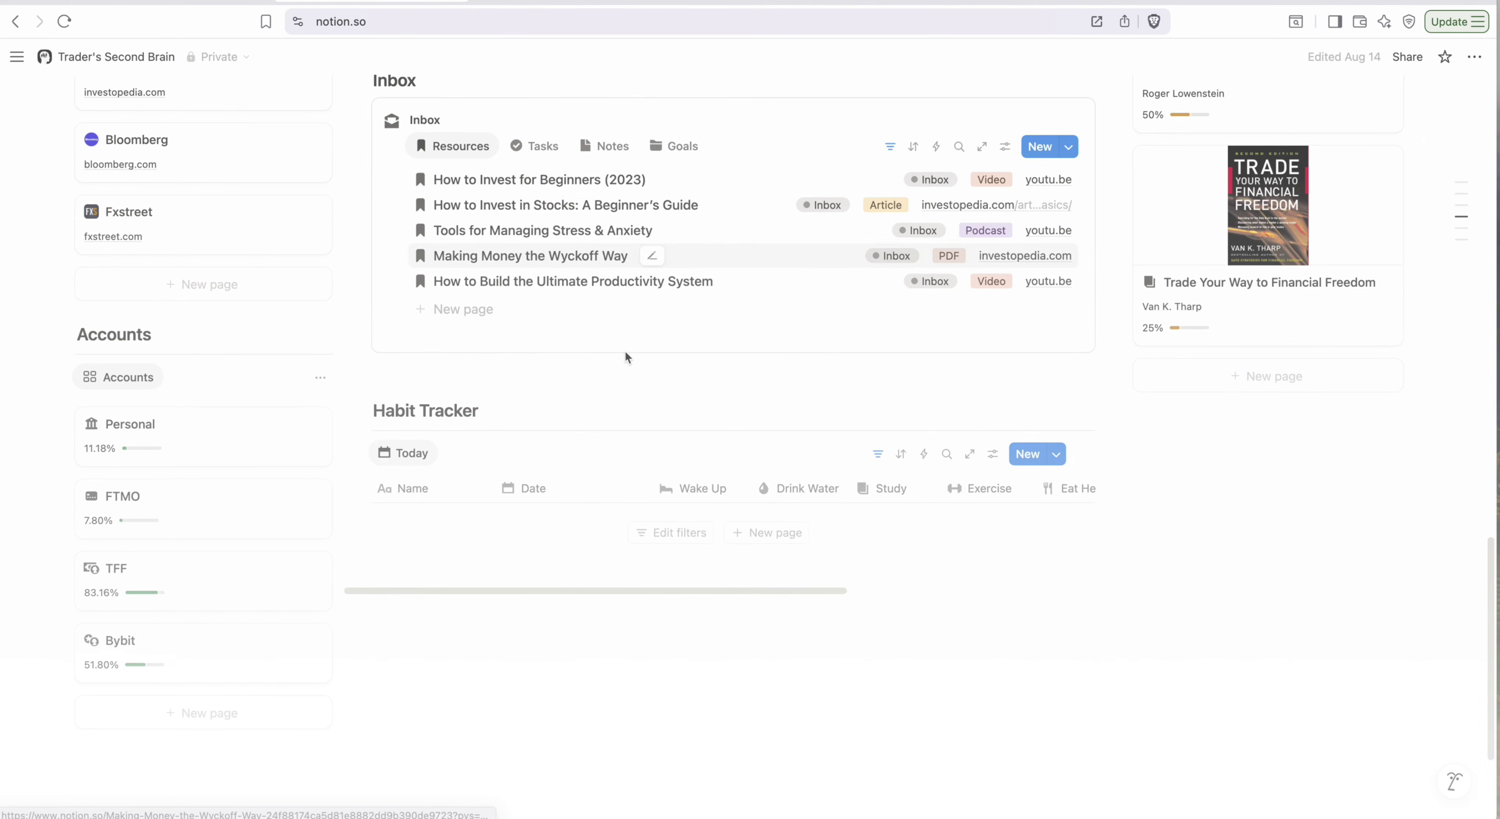
left_click(1026, 461)
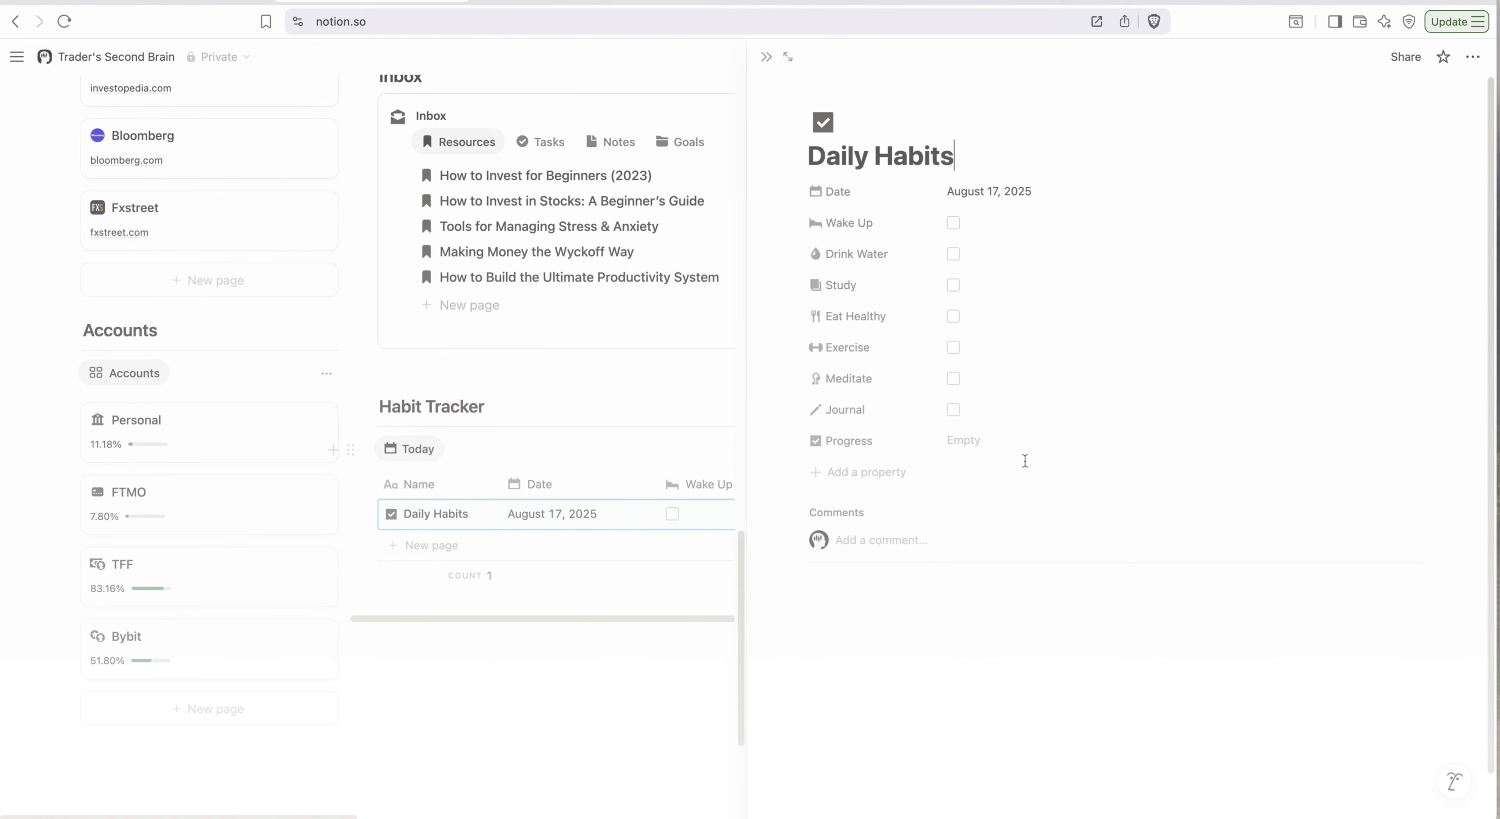
left_click(953, 223)
left_click(955, 254)
left_click(766, 58)
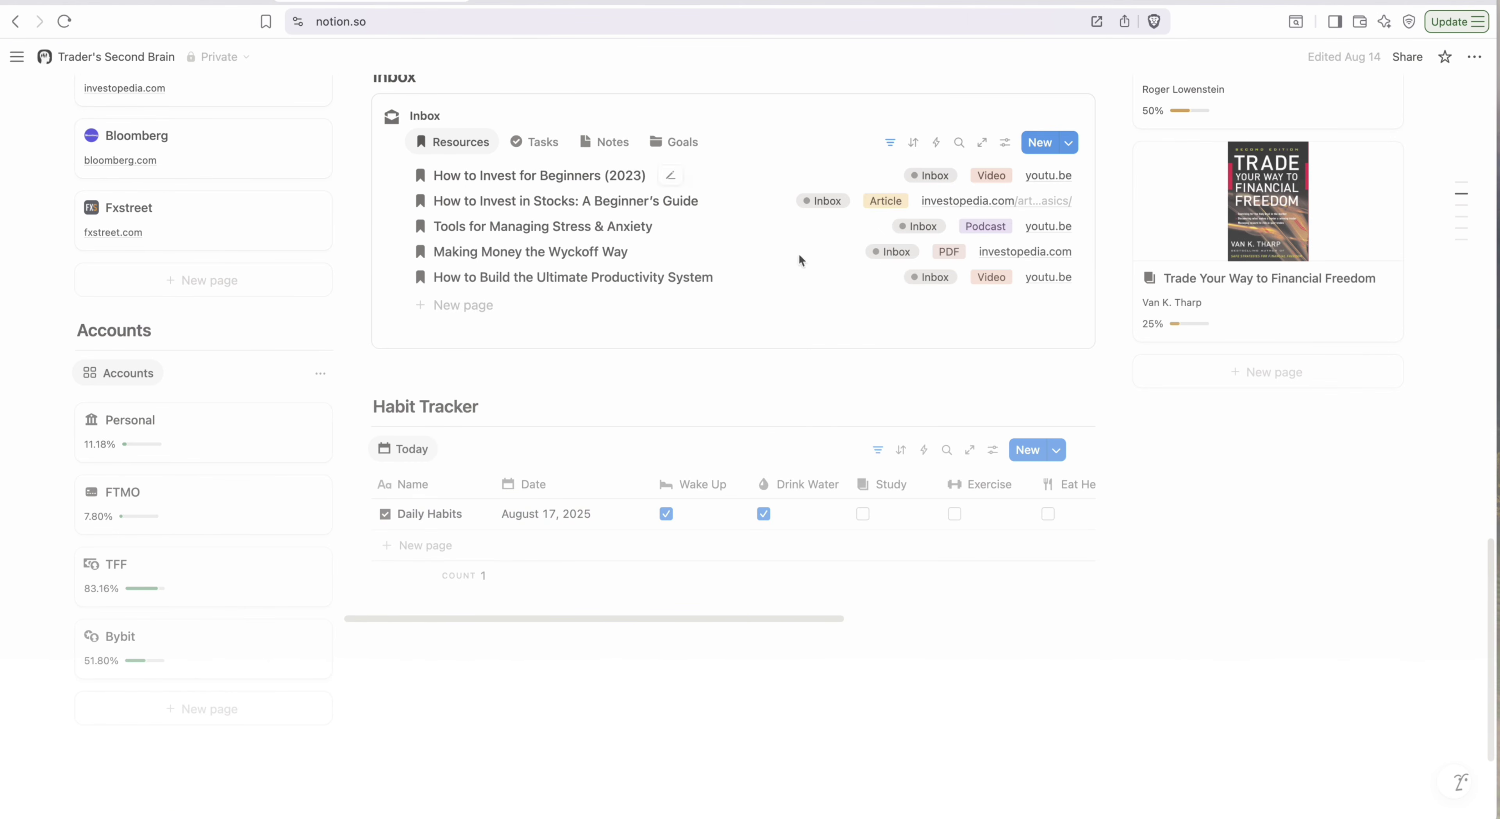